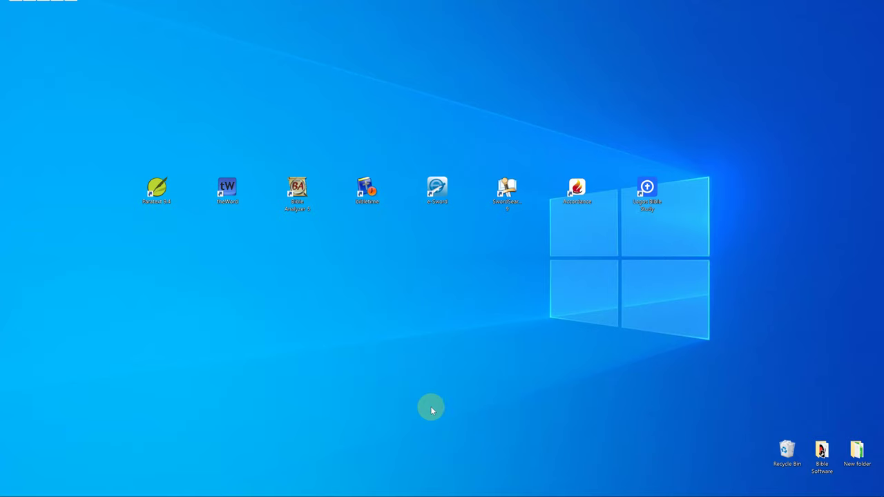
- Switch to e-Sword and Accordance, and look up the Greek word γνωρίσας in Ephesians 1:9
mouse_move(453, 492)
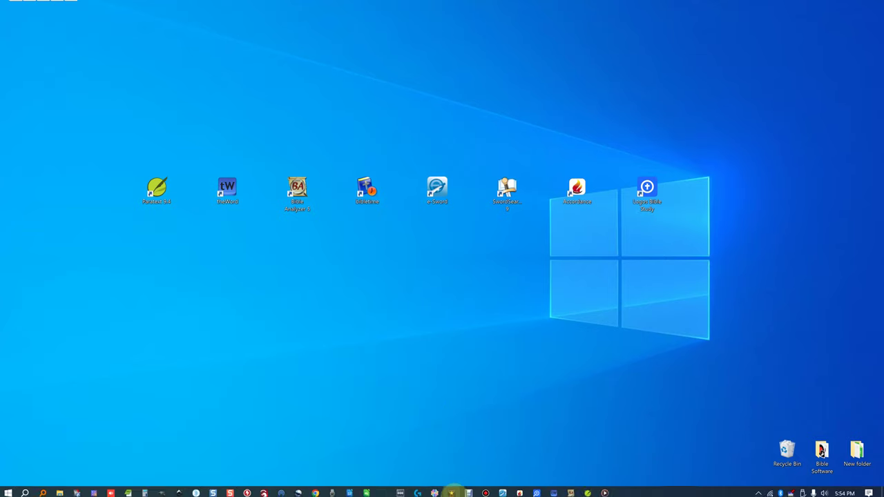
click(501, 493)
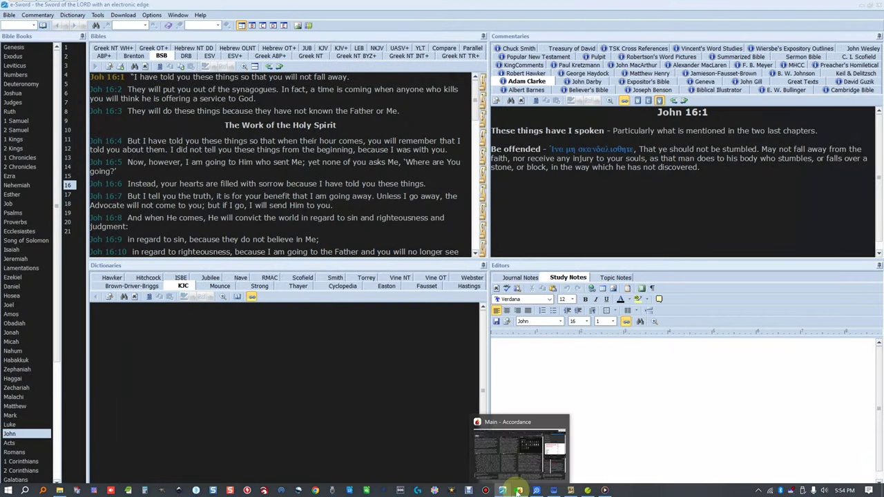
click(519, 490)
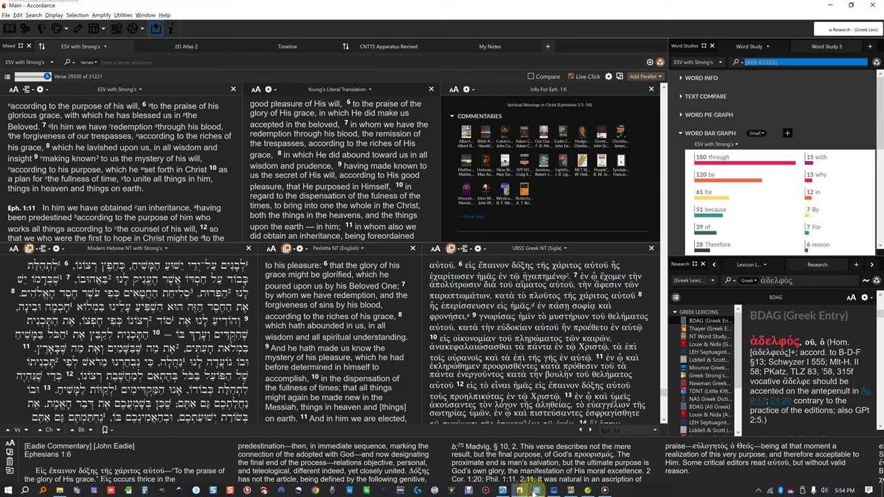
mouse_move(537, 491)
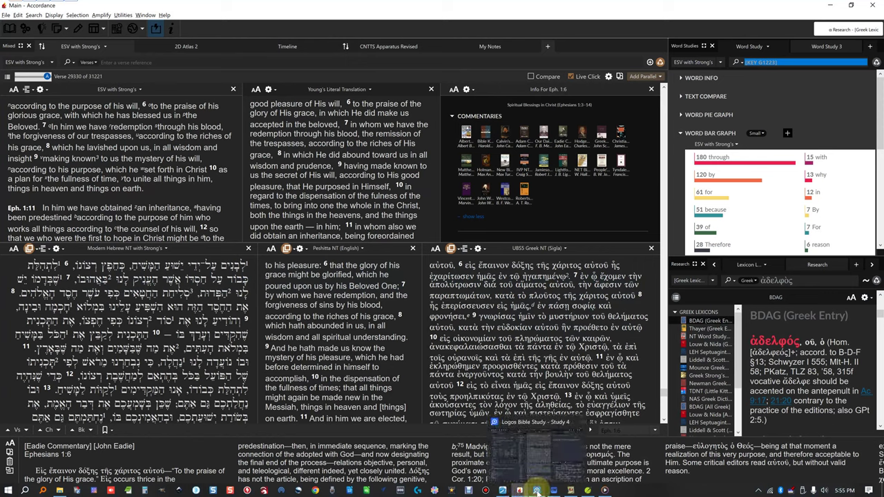
mouse_move(495, 316)
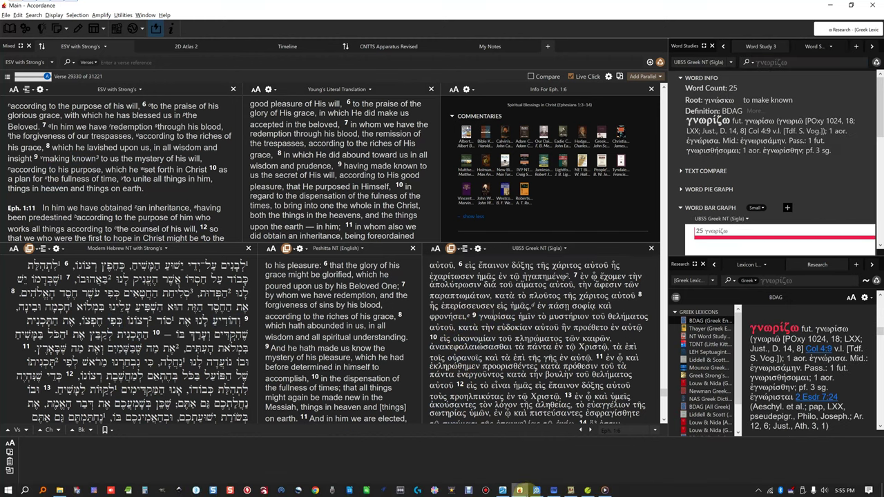
- Switch to Logos Bible Study and look up the word "therefore" in John 11:45
click(535, 491)
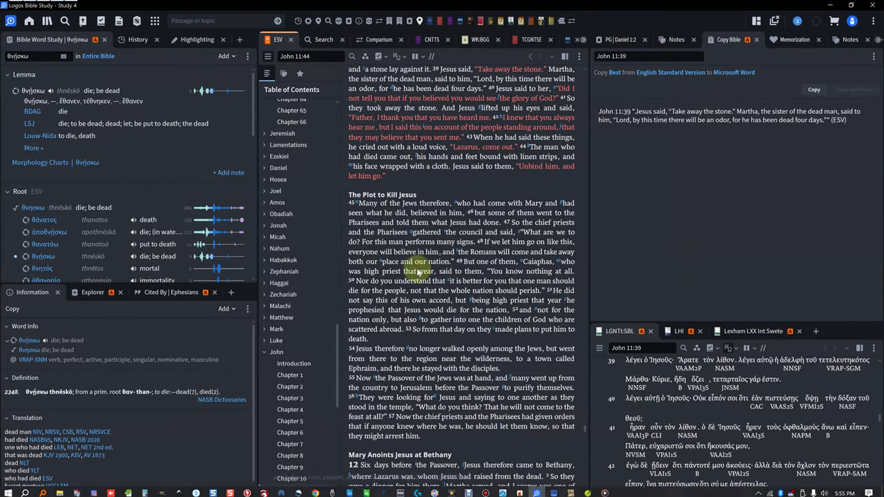
click(429, 204)
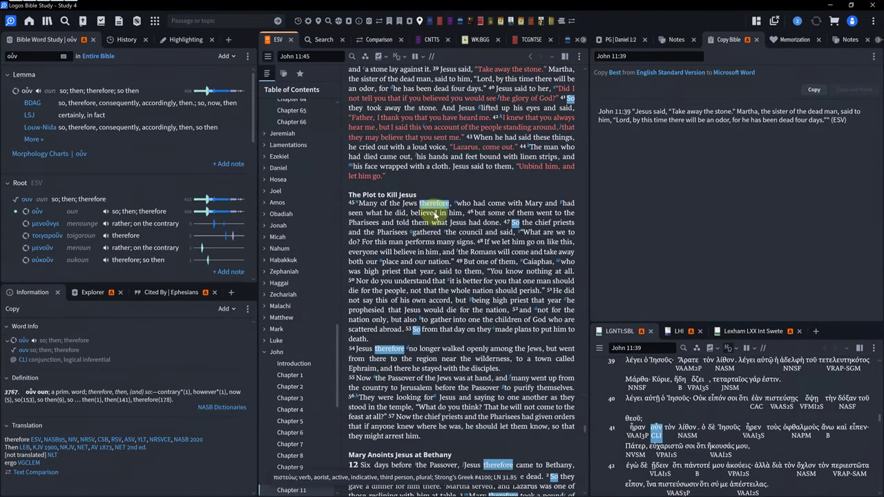
mouse_move(511, 408)
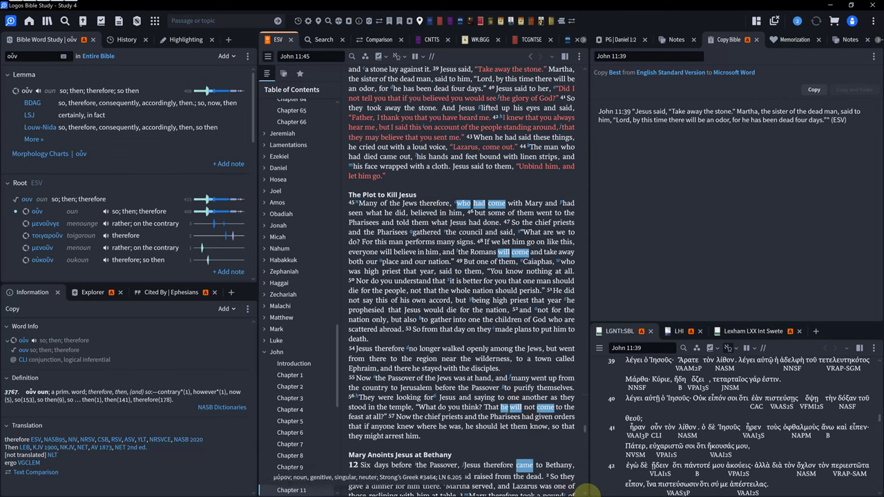
- Switch to theWord and examine the Mark 1 text around verse 29
mouse_move(588, 492)
click(559, 491)
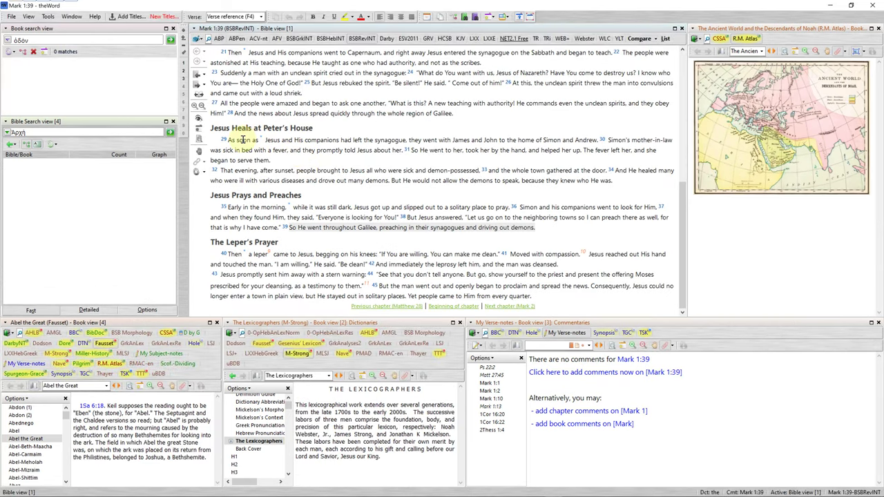
mouse_move(243, 141)
mouse_move(240, 113)
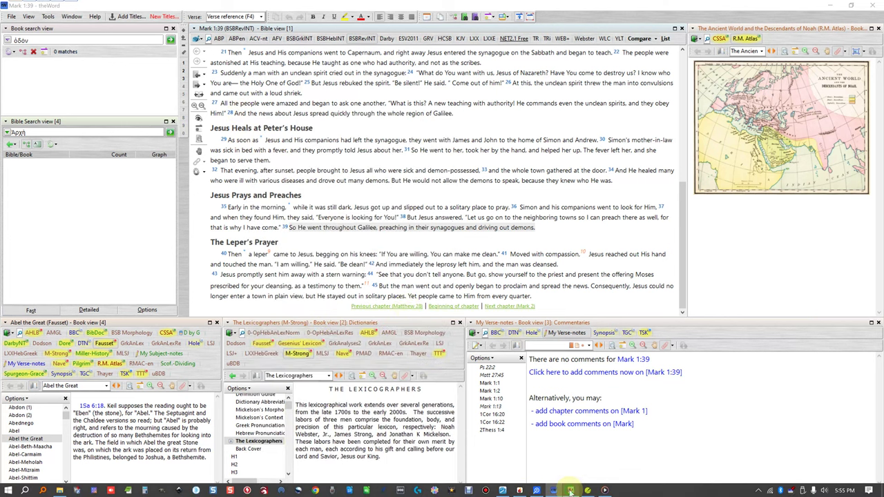
- Switch to Bible Analyzer and display Hawker's Poor Man's Commentary for Genesis 24:26
click(571, 490)
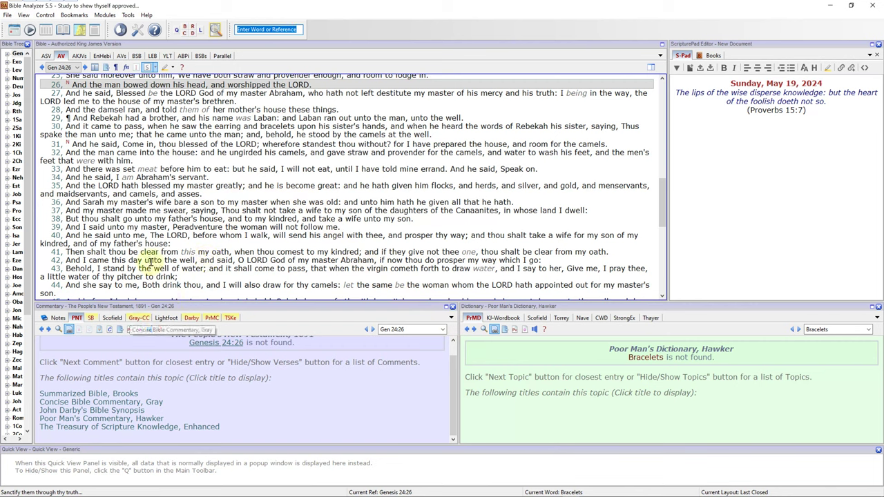
click(210, 319)
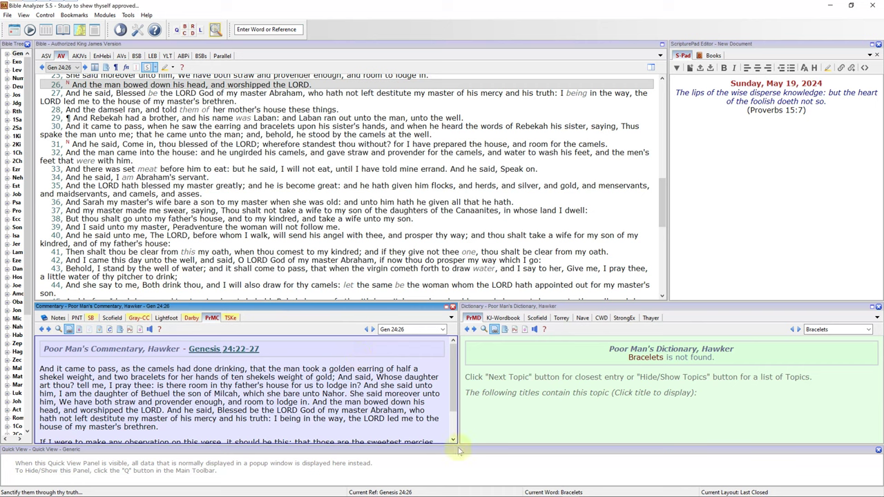
- Switch to Paratext 9.4, view its resource windows at full screen size and minimize it
mouse_move(486, 494)
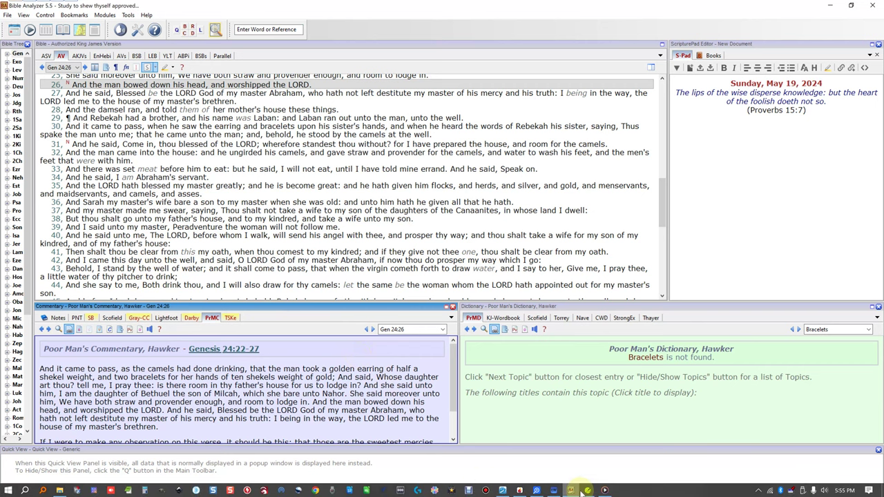
mouse_move(585, 491)
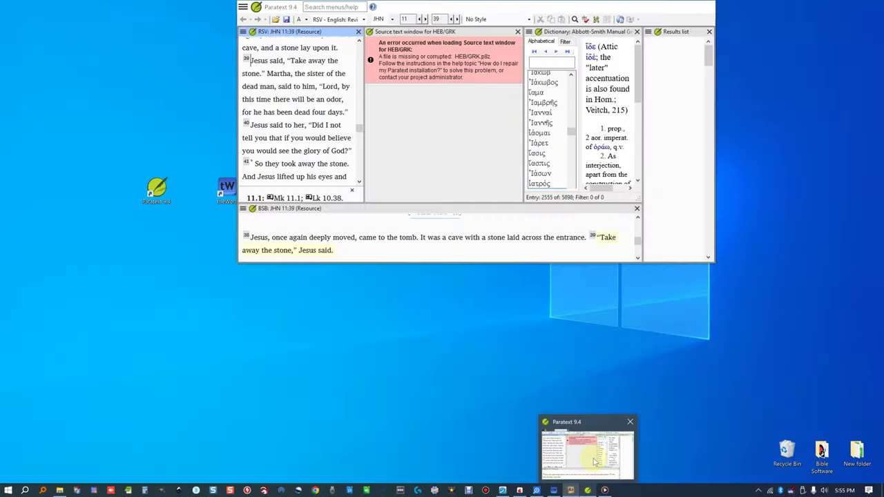
click(593, 460)
click(683, 6)
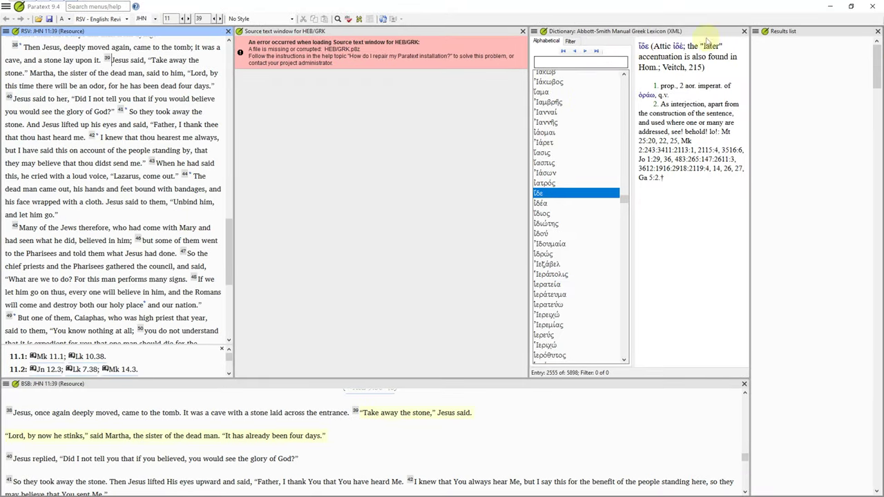
click(837, 8)
- Switch to Logos Bible Study and look up the word "that" in John 11:49
mouse_move(587, 490)
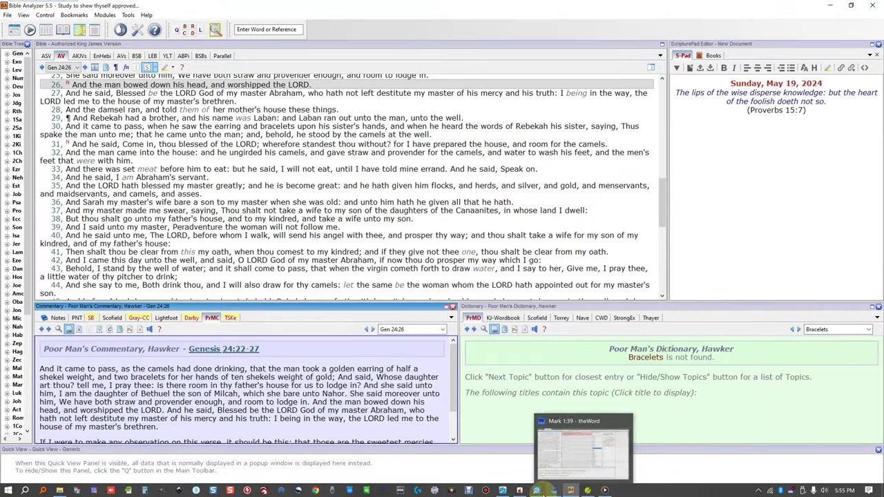
click(536, 490)
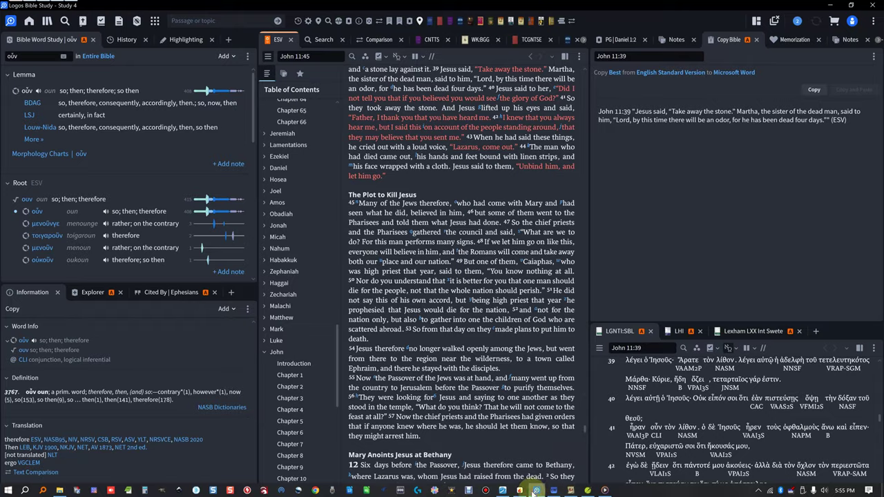
click(407, 273)
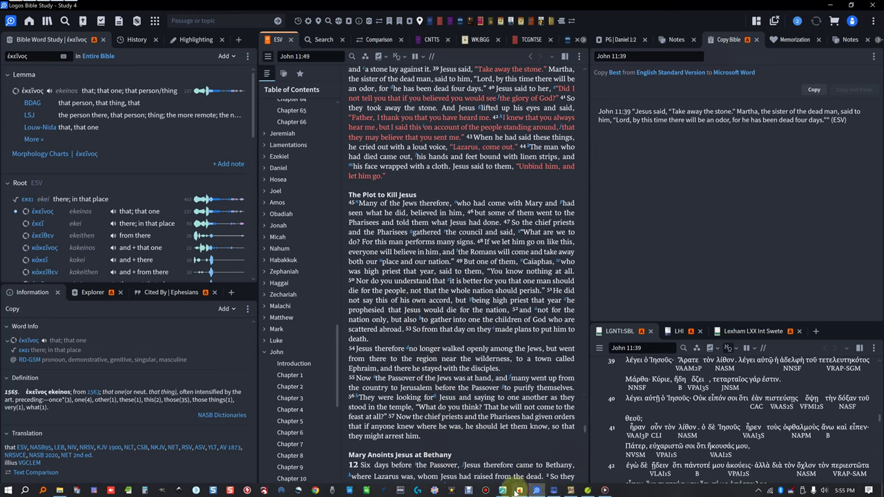
- Switch to e-Sword and view the Expositor's Bible and George Haydock commentaries on John 16:6
click(551, 491)
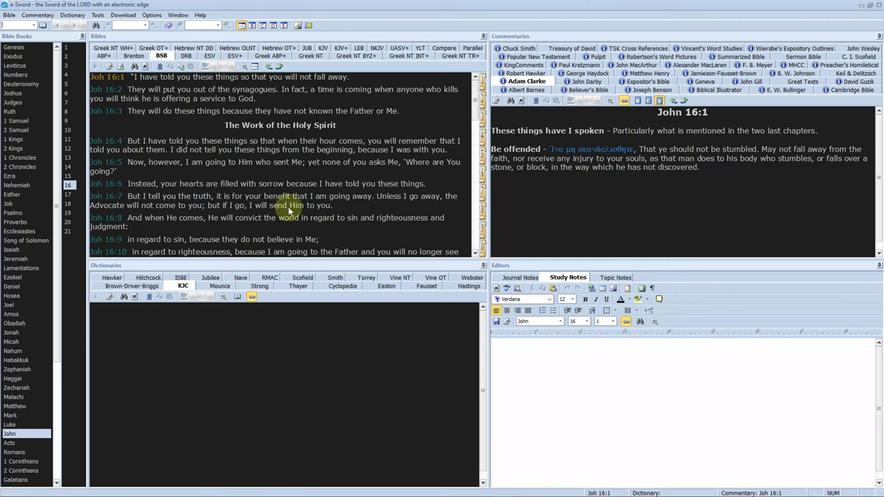
click(305, 187)
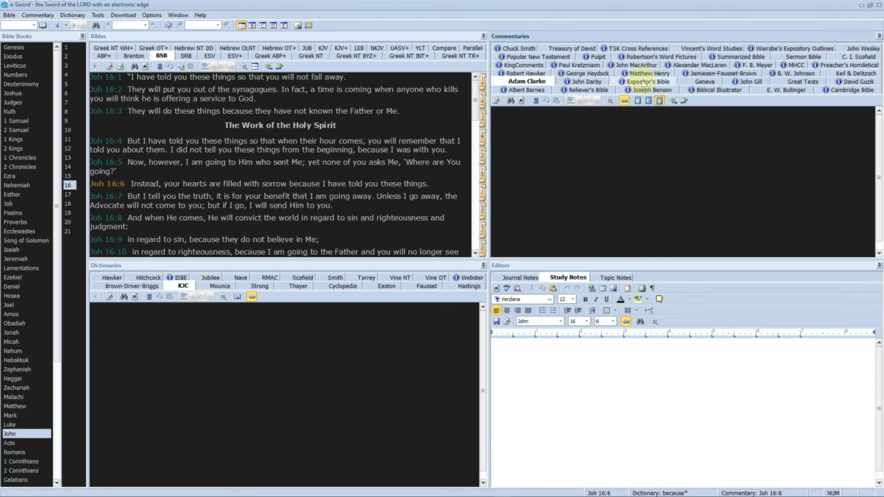
click(644, 82)
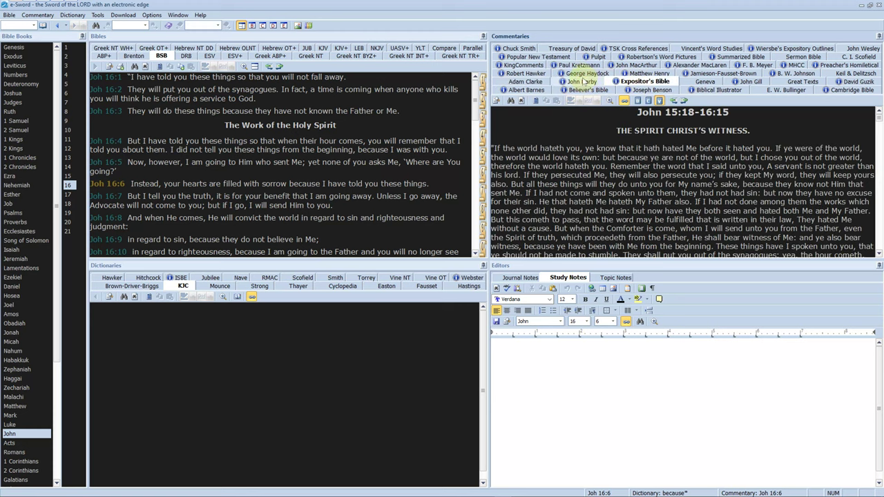
click(585, 74)
- Select John 16:15 to view its commentary, and choose the Adam Clarke commentary
scroll(289, 170, down, 5)
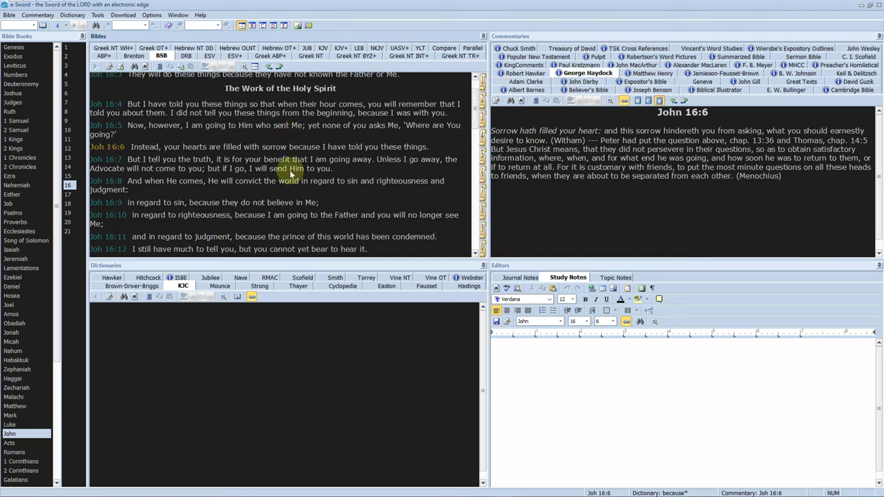
click(153, 152)
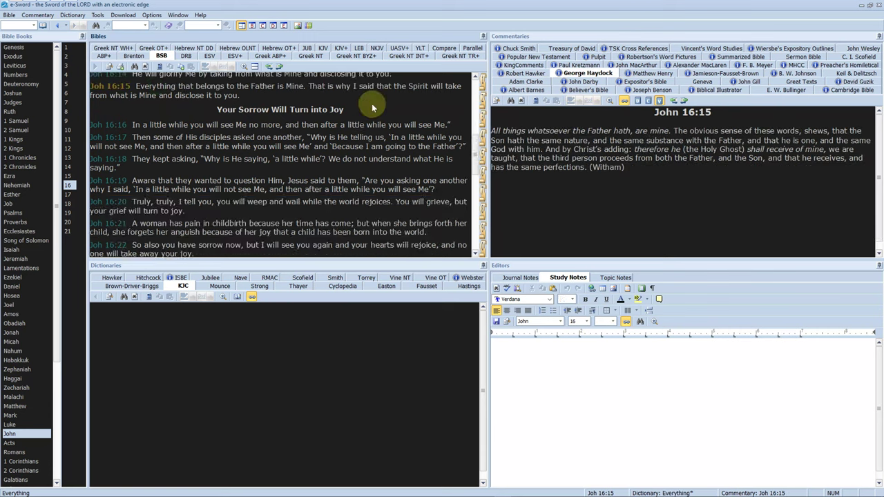
click(522, 81)
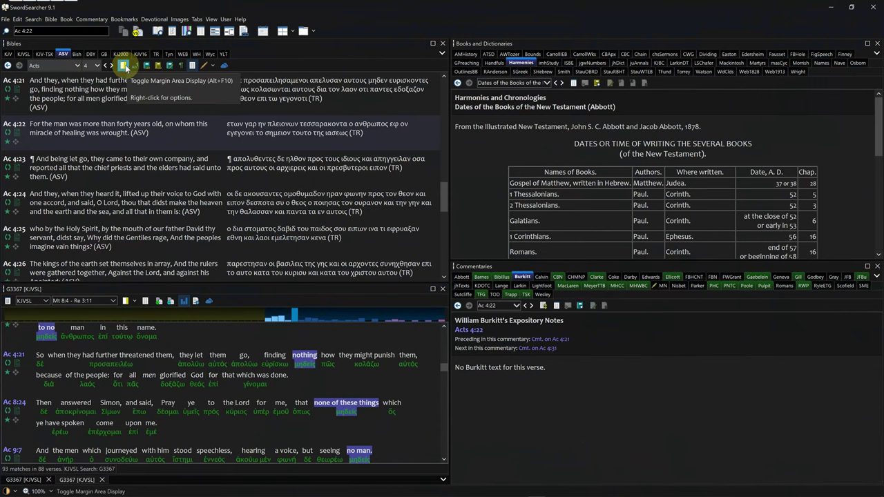
- Display the King James Version with Strong's Links and turn on the margin area
click(23, 54)
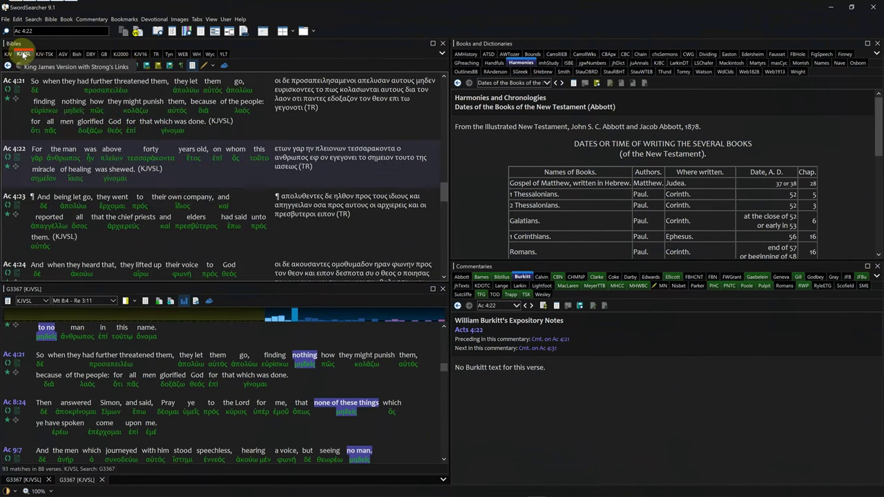
click(123, 65)
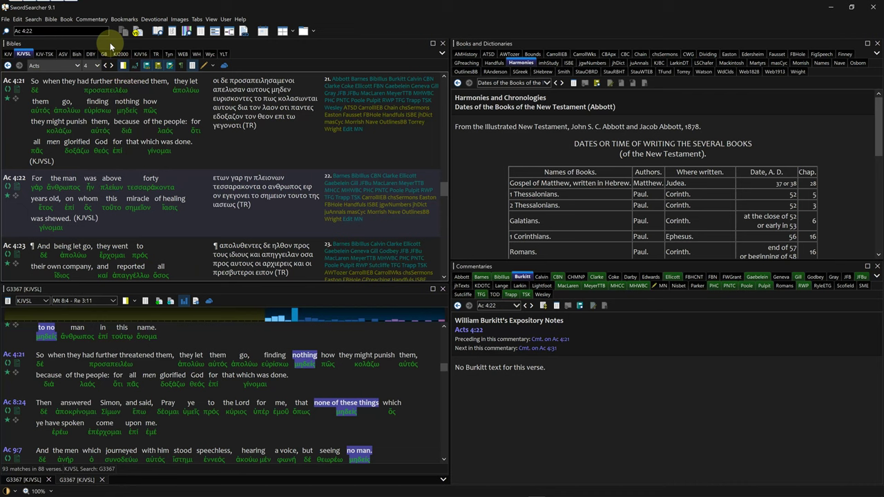
- Reposition the Bibles panel above the G3367 search results and review the available window layouts
drag(29, 46, 224, 366)
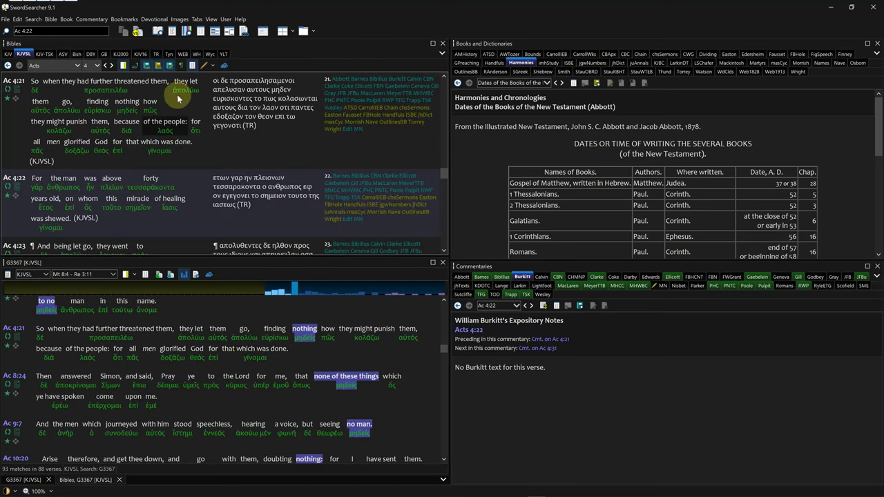
click(296, 34)
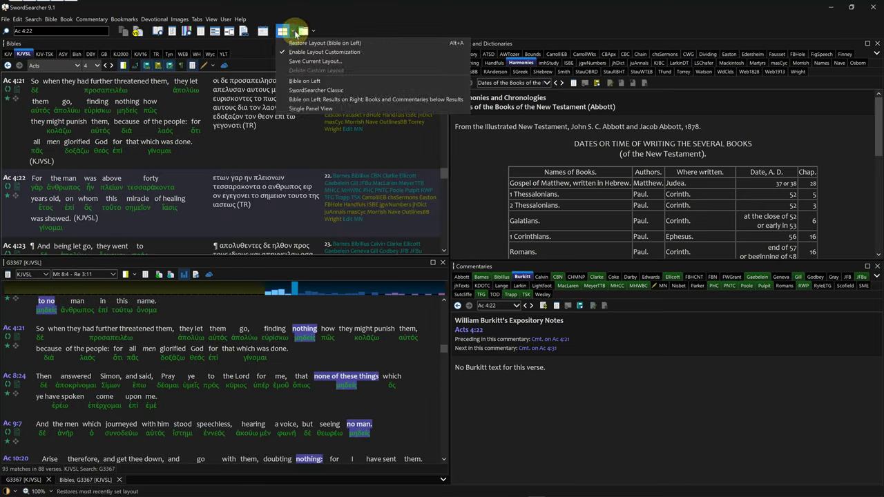
click(296, 33)
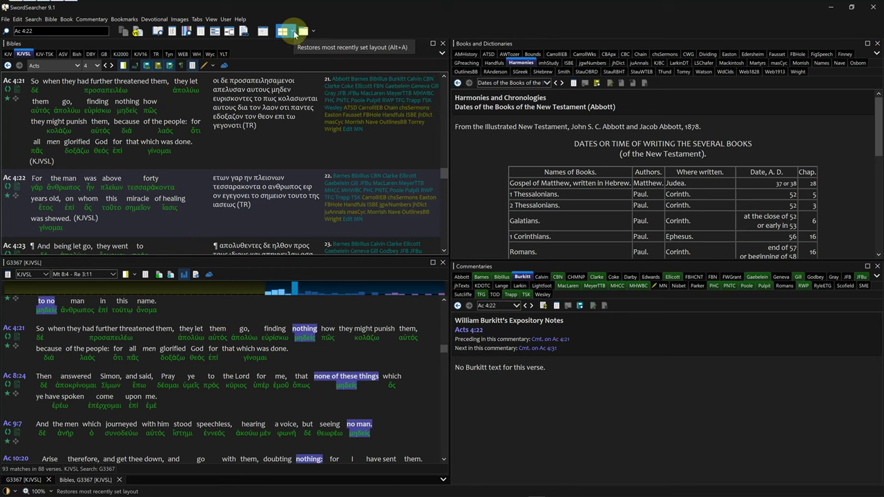
- Toggle compare mode off and on, and try choosing King James 2000 as the compare version
click(191, 66)
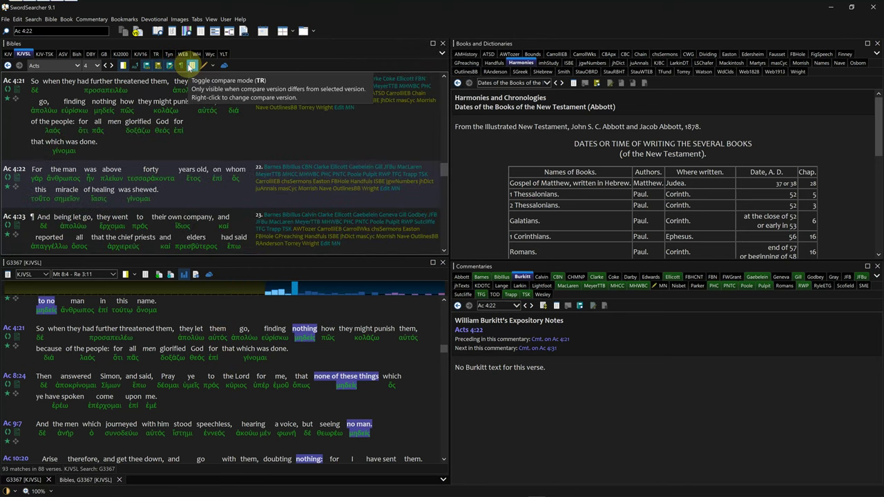
click(190, 67)
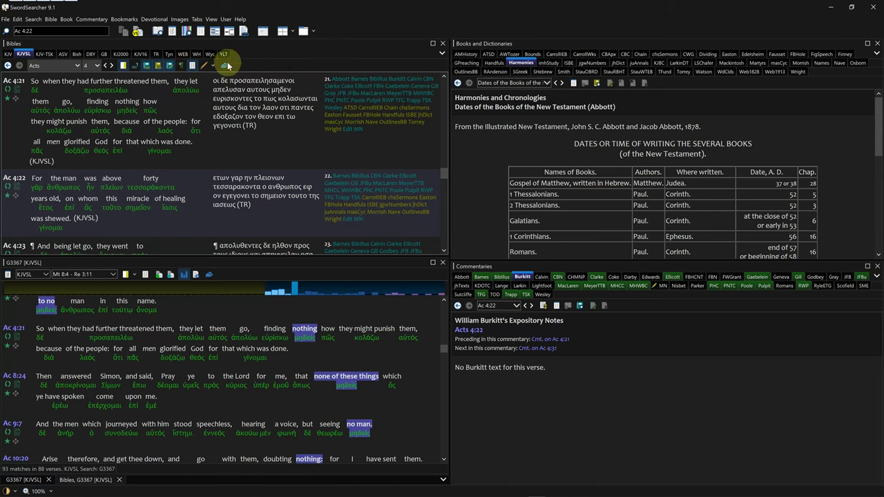
right_click(193, 66)
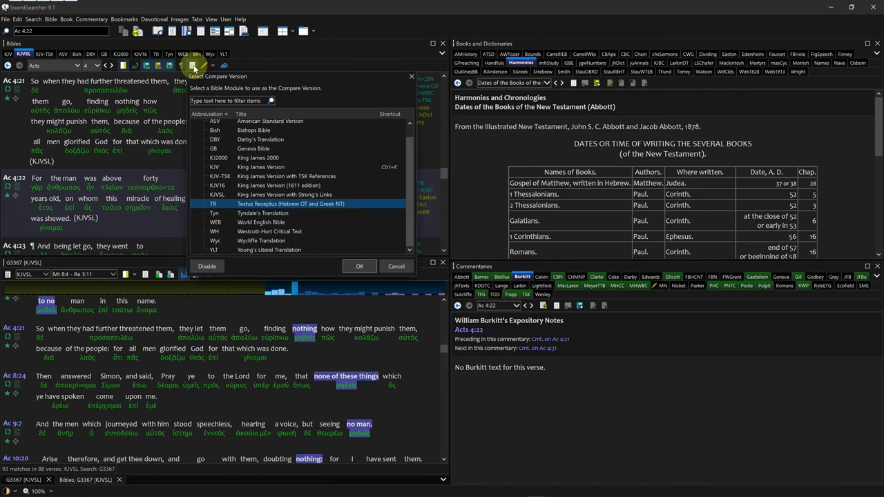
click(228, 157)
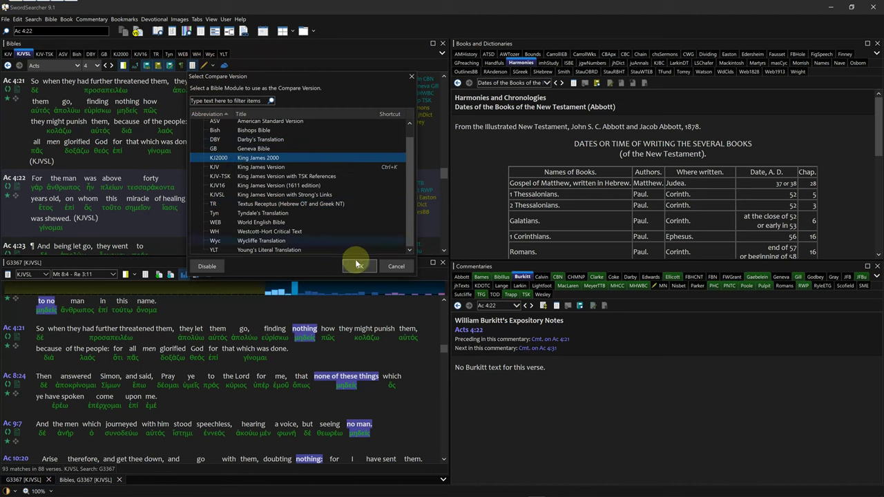
click(395, 267)
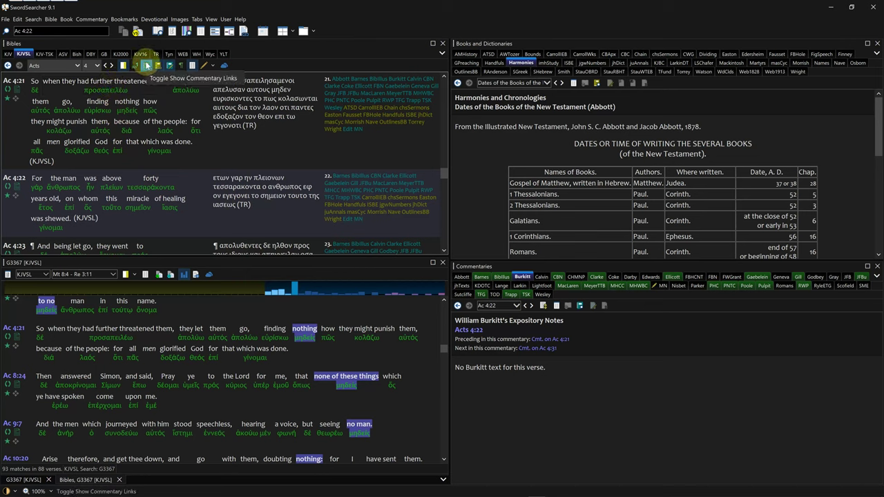
- Open Ellicott's commentary on Acts 4:21 from the verse's commentary links
click(365, 89)
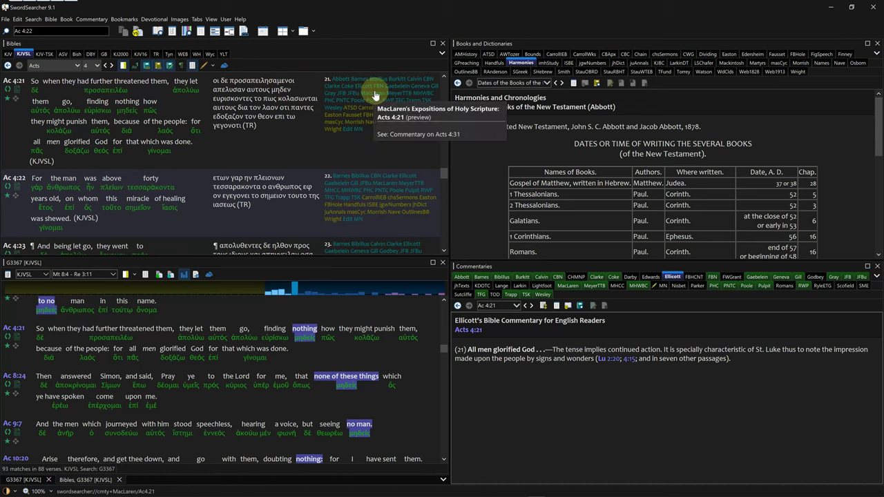
- Open the MacLaren, American Tract Society Dictionary, F. B. Hole and Fausset entries linked to Acts 4:21, and hide the margin area
click(368, 93)
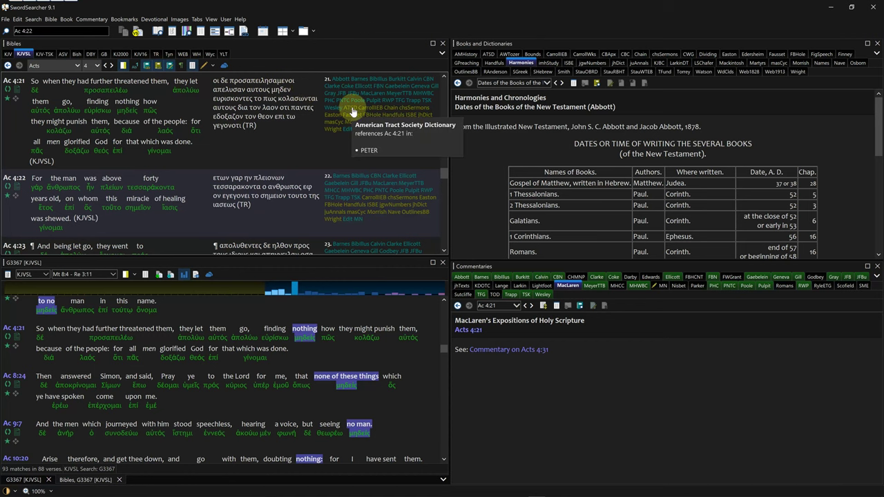
click(350, 108)
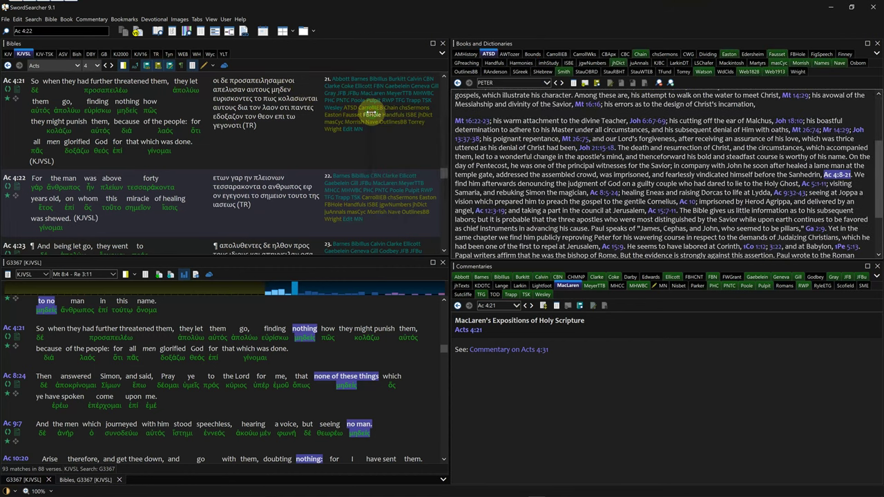
click(364, 114)
click(344, 119)
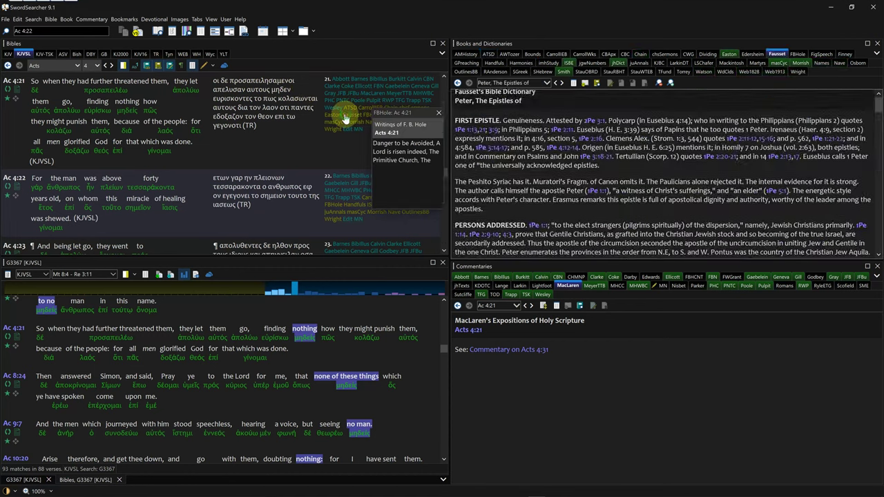
click(123, 65)
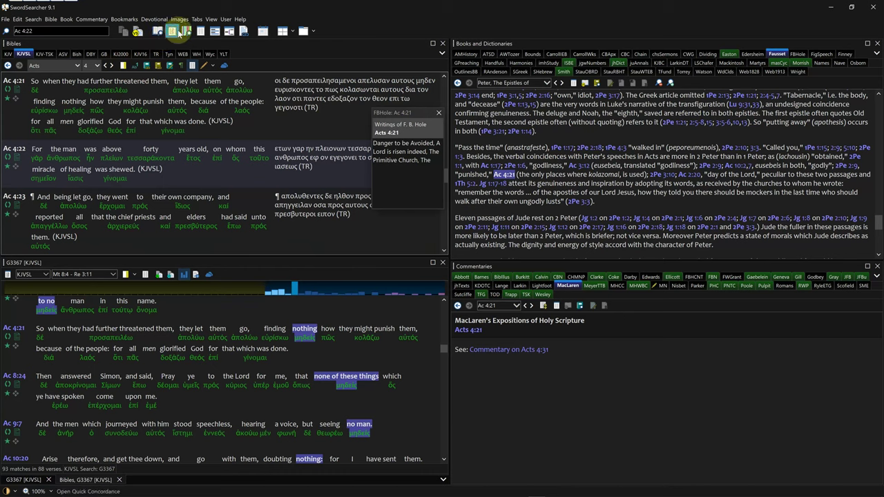
- Run a full library search for jesus we* across the All Bibles set, matching all of the words
click(173, 32)
key(ctrl+grave)
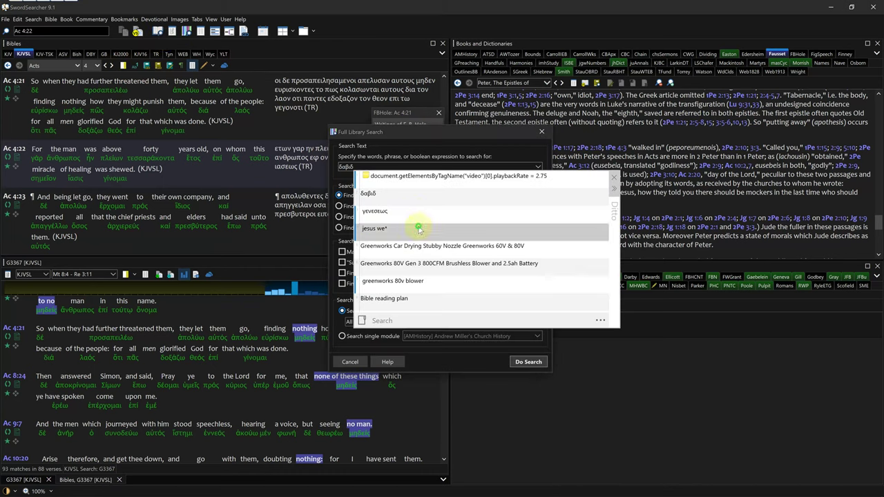
double_click(418, 228)
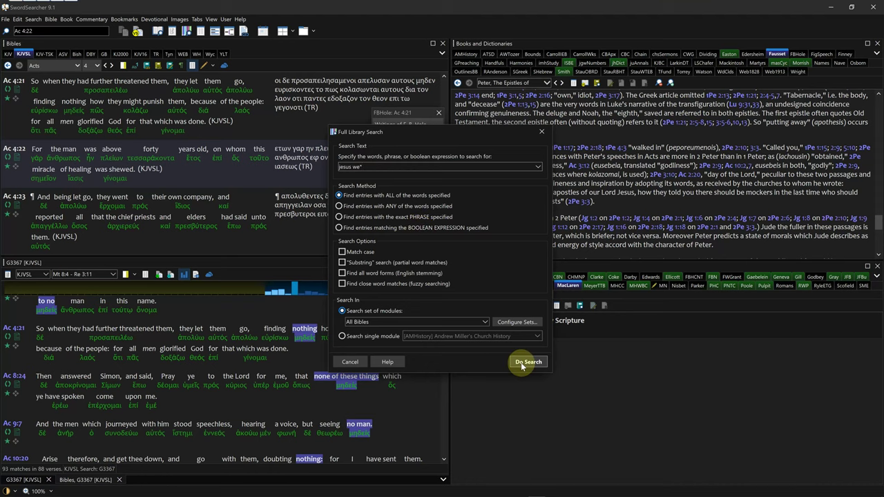
click(522, 364)
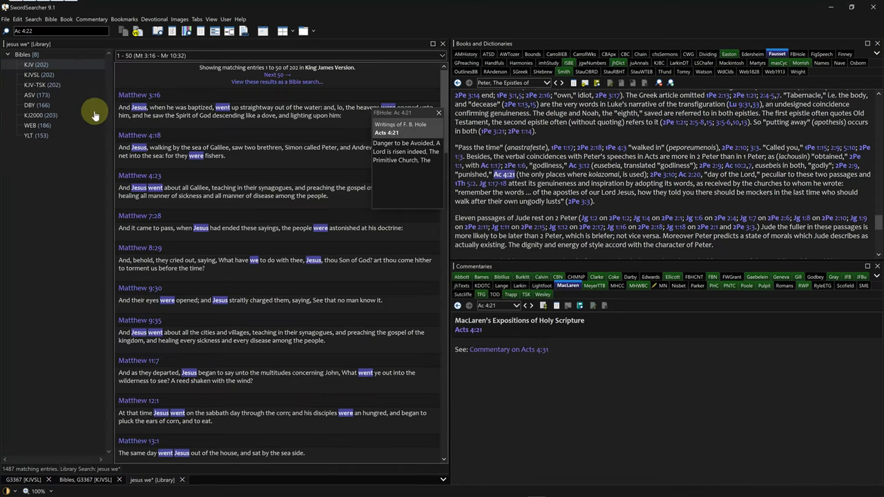
- View the KJV matches for jesus we* as a Bible search, jump ahead using the bar graph, and close both result panels
right_click(58, 100)
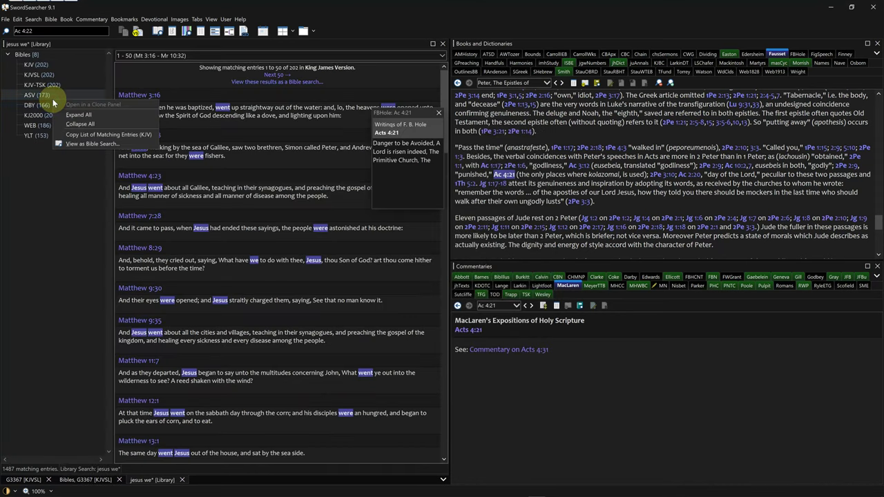
click(105, 143)
click(271, 70)
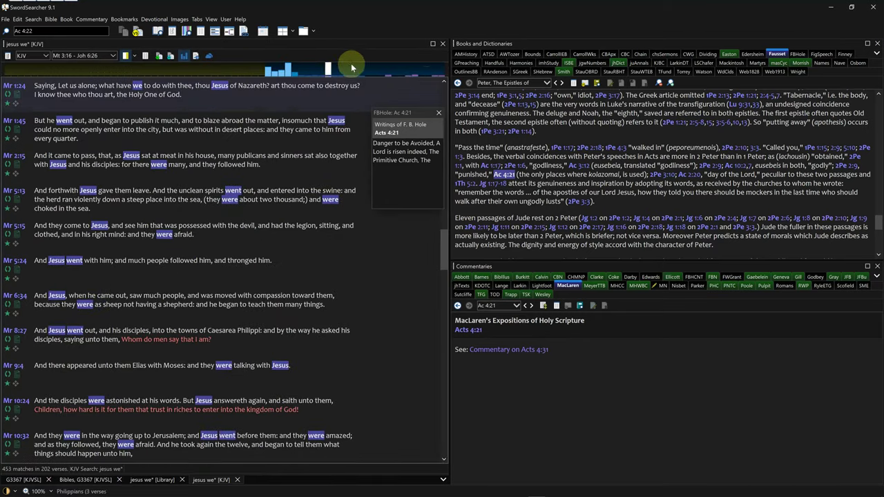
click(443, 43)
click(442, 44)
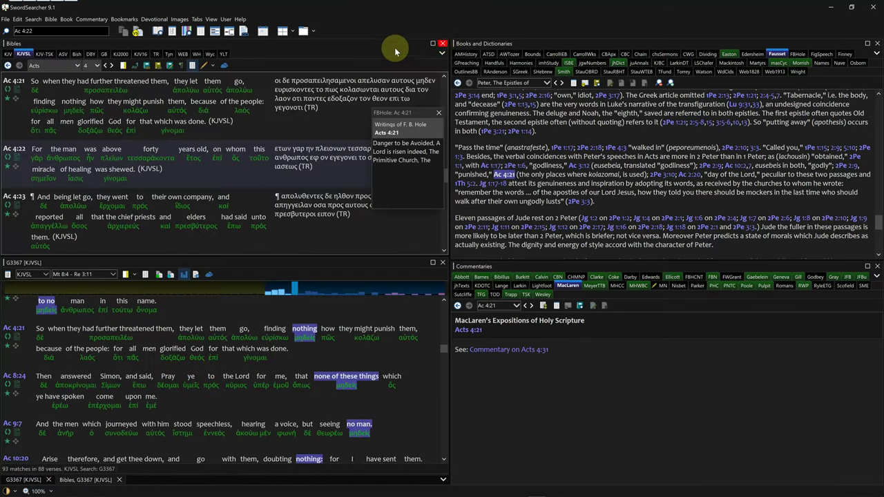
- Review the full library search options without searching, and compare the G3367 results view with the combined Bibles and G3367 view
click(186, 31)
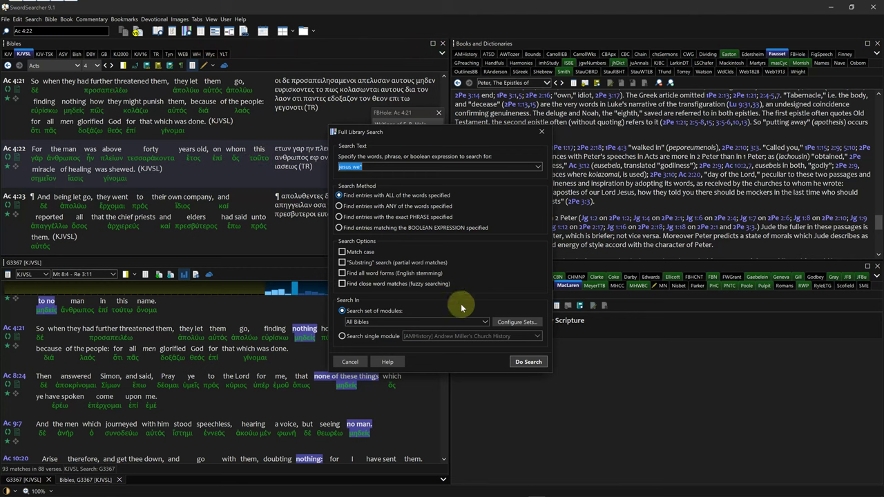
click(542, 133)
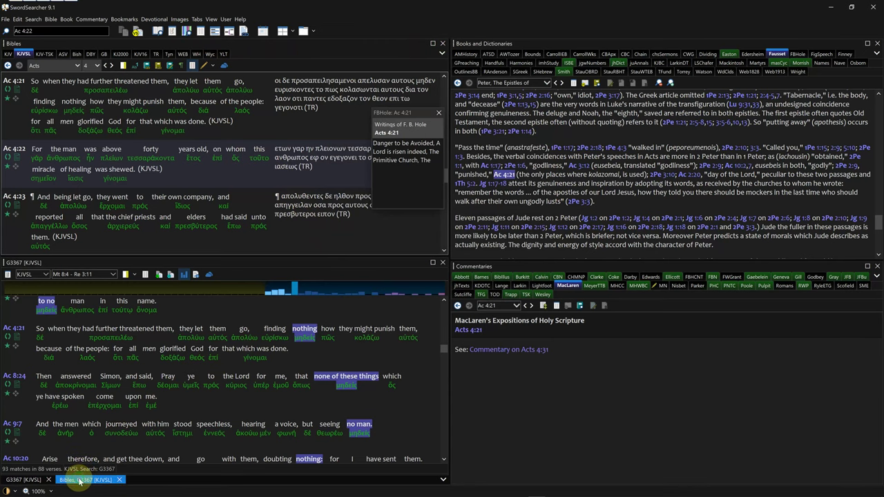
click(24, 480)
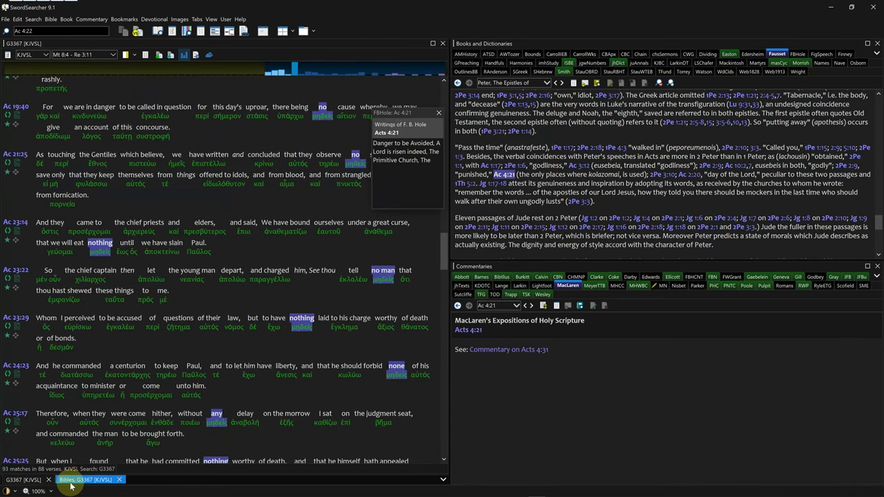
click(71, 487)
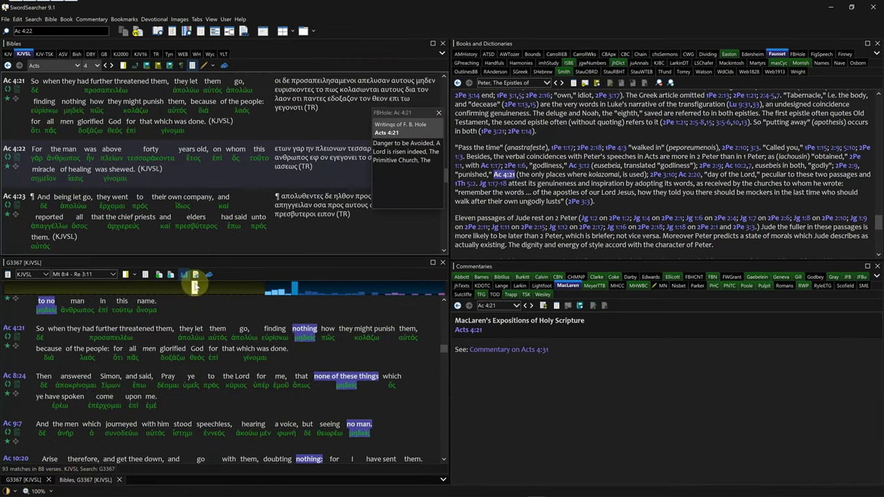
- Examine the word/phrase breakdown in the G3367 search statistics, and close the F. B. Hole pop-up and the statistics window
click(195, 274)
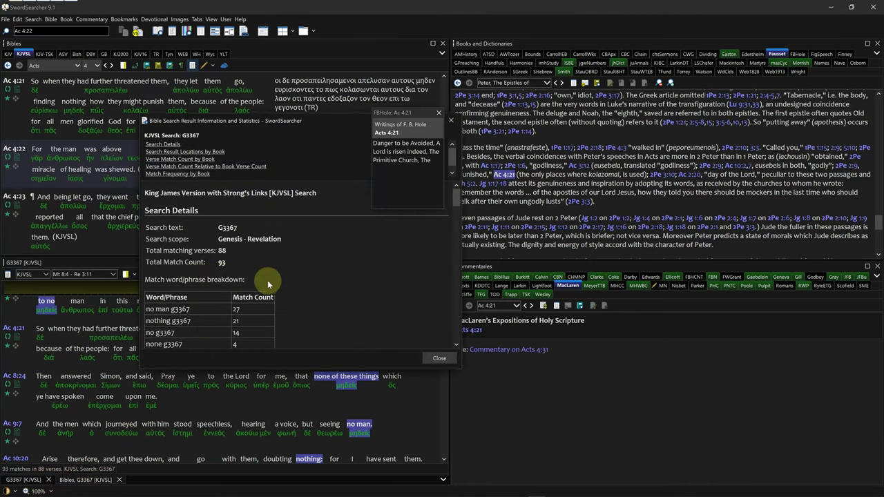
drag(458, 199, 458, 226)
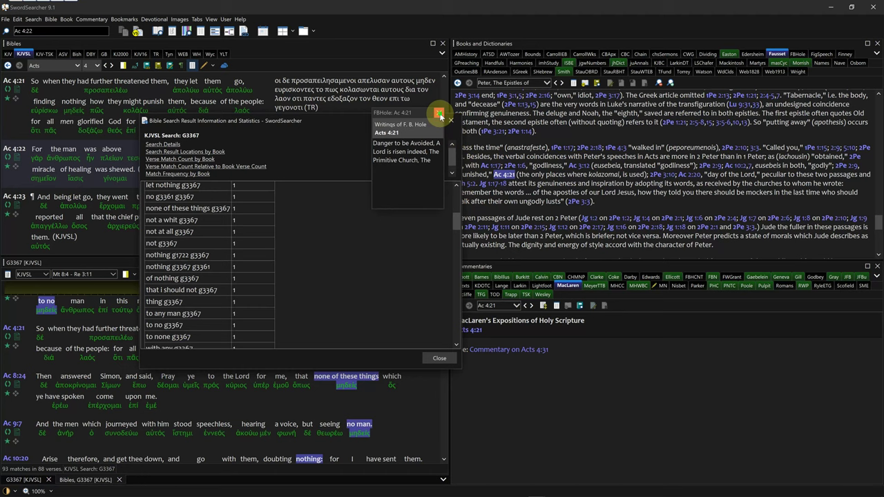
click(439, 114)
click(448, 121)
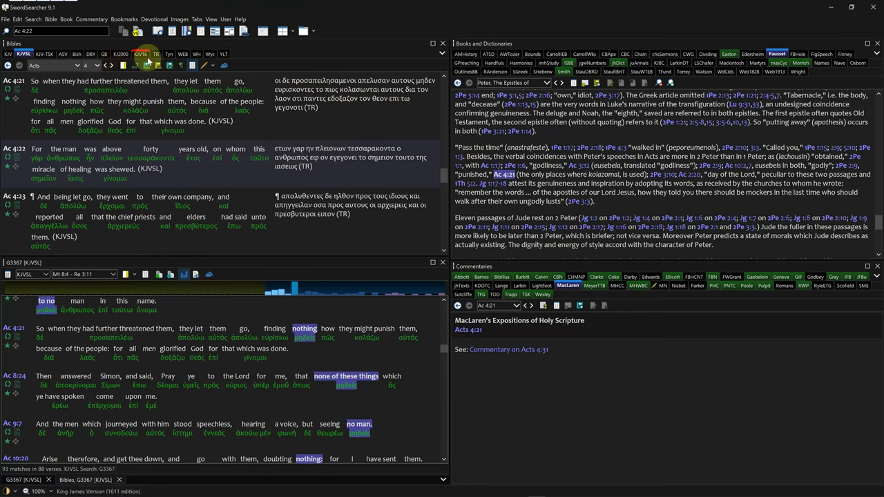
- Toggle compare mode off and on, and run a library search for οτι παντες from the Greek text of Acts 4:21
click(192, 66)
click(192, 66)
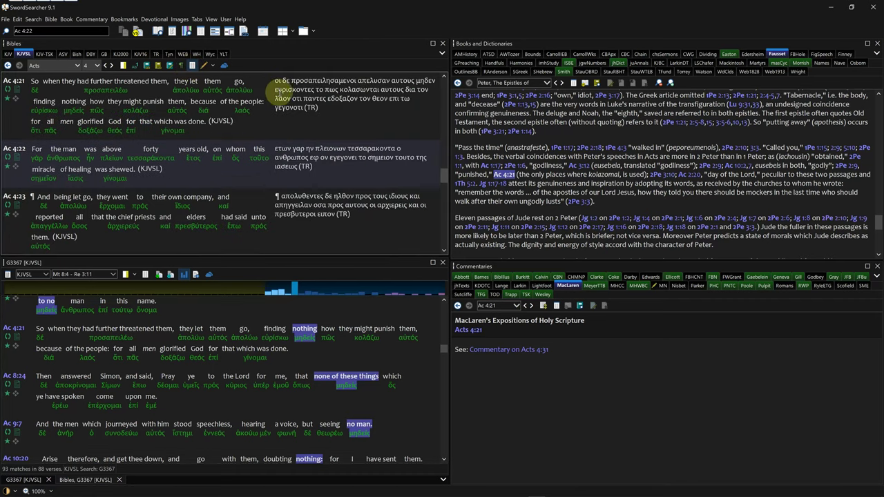
drag(290, 82, 311, 105)
click(317, 108)
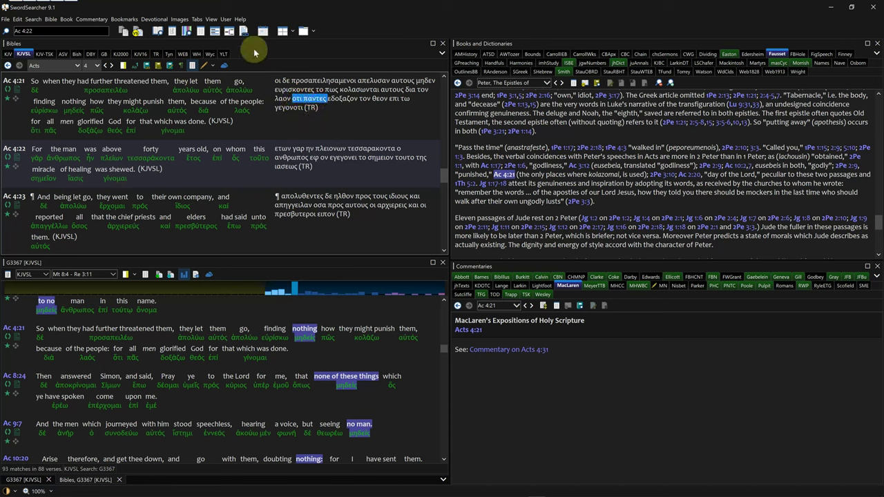
drag(307, 98, 359, 167)
click(525, 362)
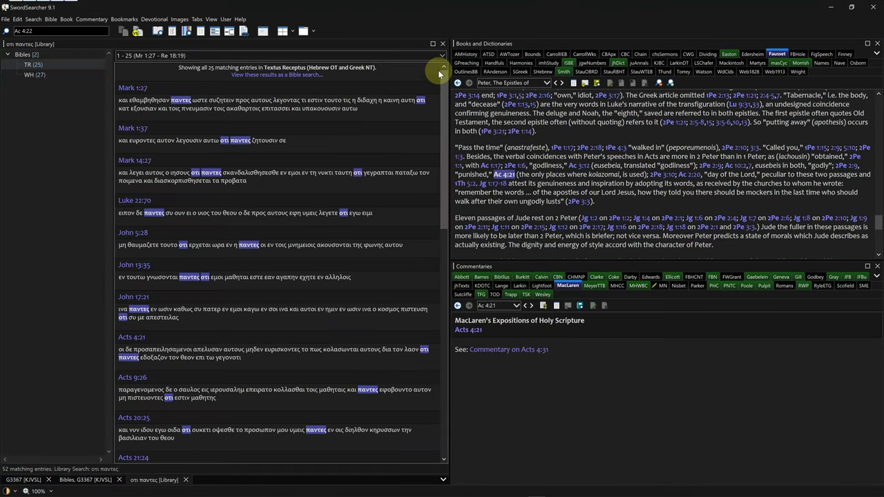
click(443, 44)
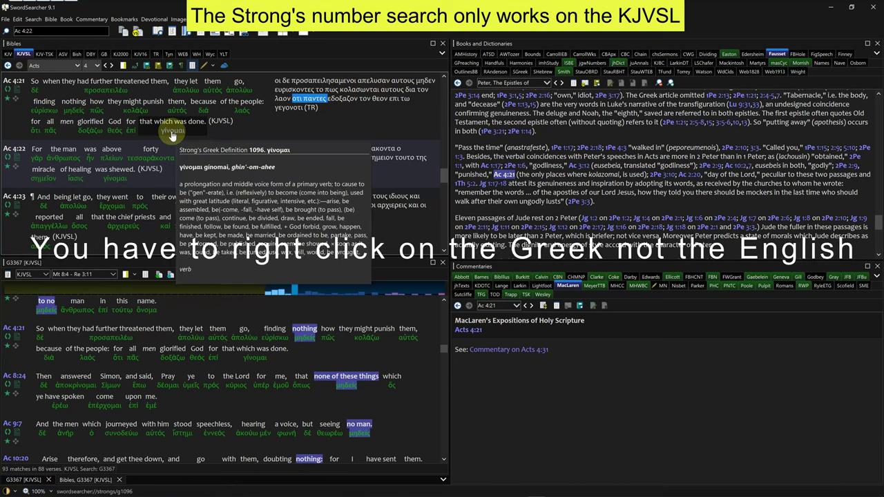
- Search the King James Version with Strong's Links for G1096, starting from γίνομαι in Acts 4:21
right_click(171, 133)
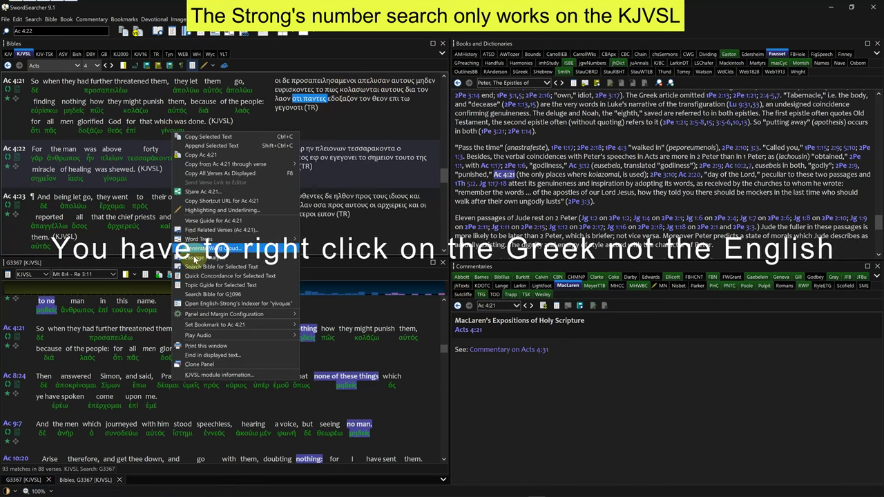
click(201, 294)
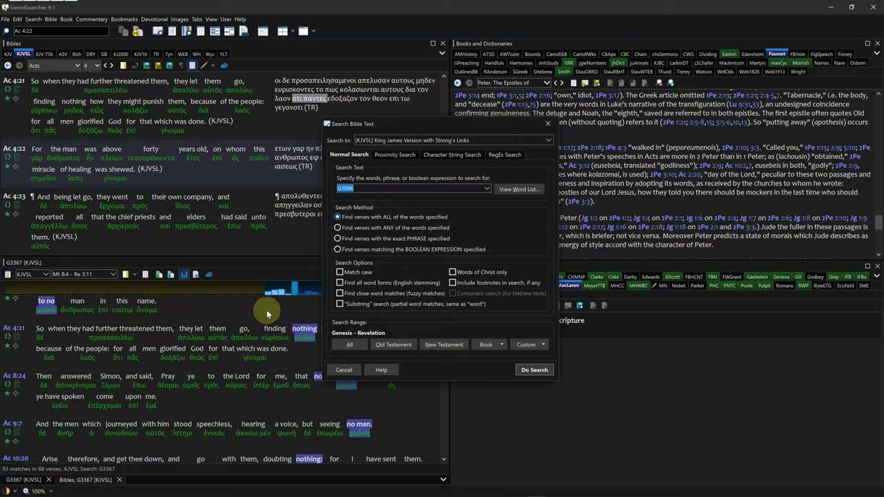
click(536, 370)
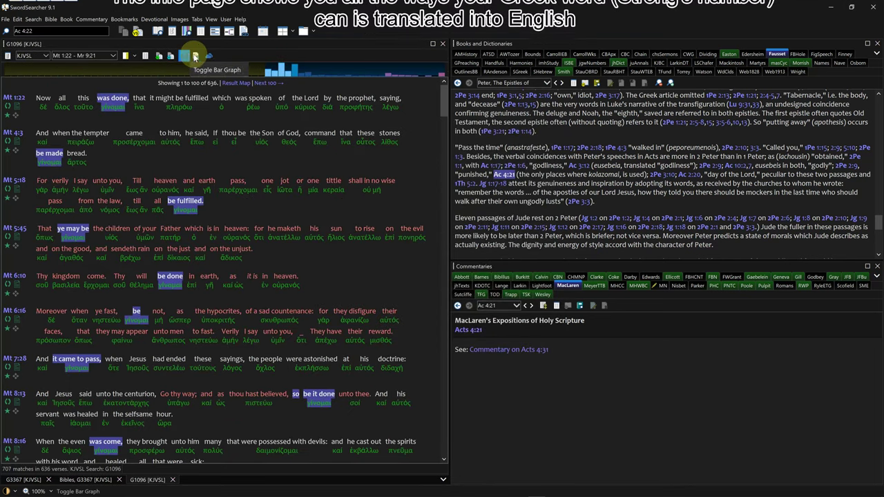
- Examine how G1096 is translated into English in the search result information and statistics
click(183, 54)
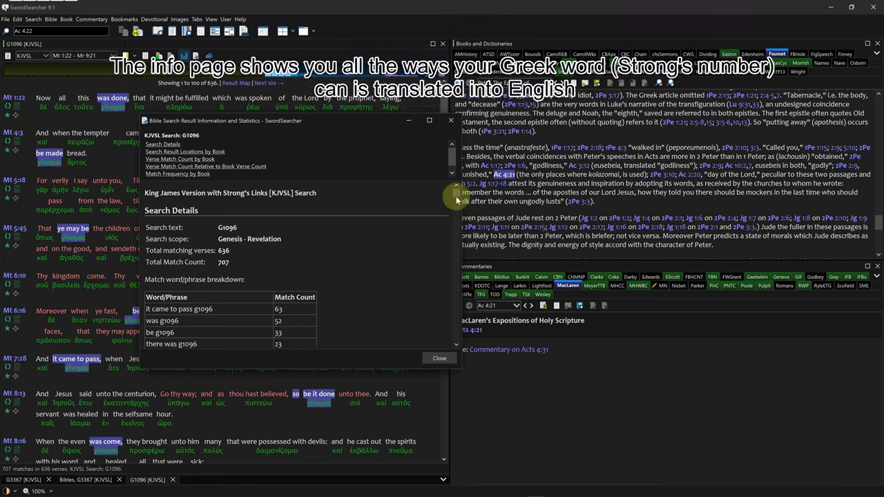
drag(456, 196, 455, 205)
scroll(455, 203, up, 10)
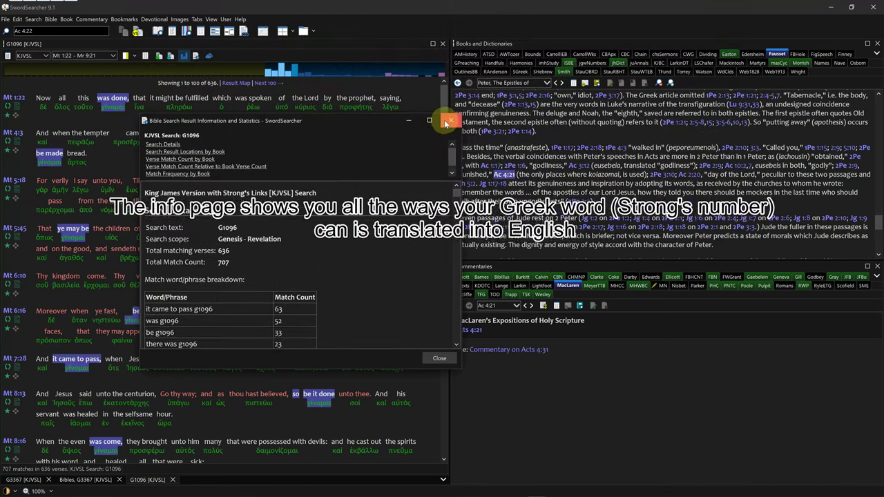
click(451, 120)
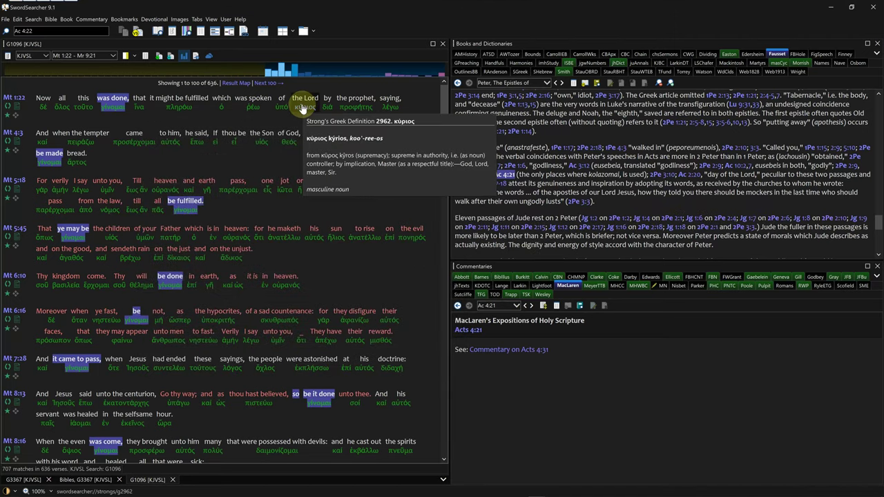
- Look up προφήτης from Matthew 1:22 in Strong's Greek Dictionary and restore the most recently set window layout
click(541, 74)
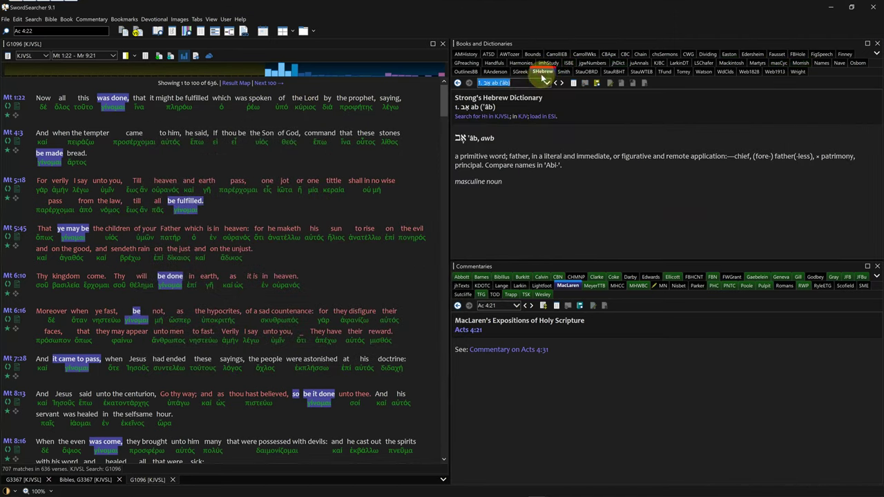
click(351, 111)
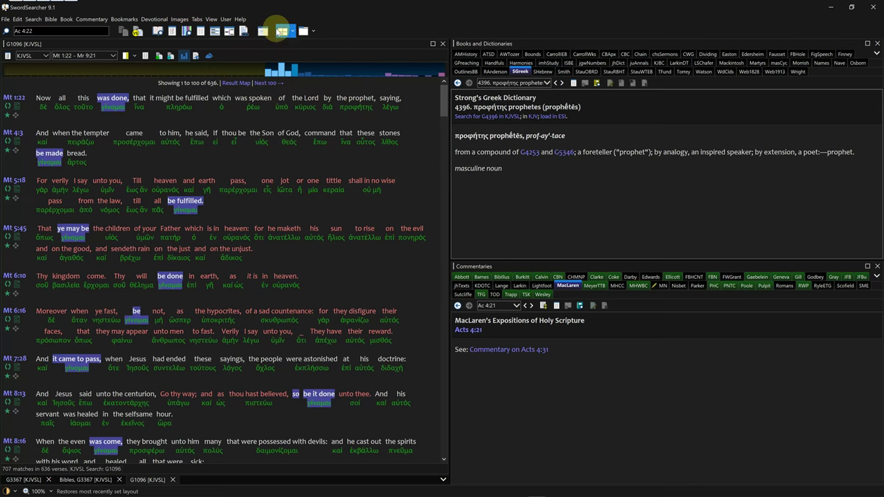
click(282, 31)
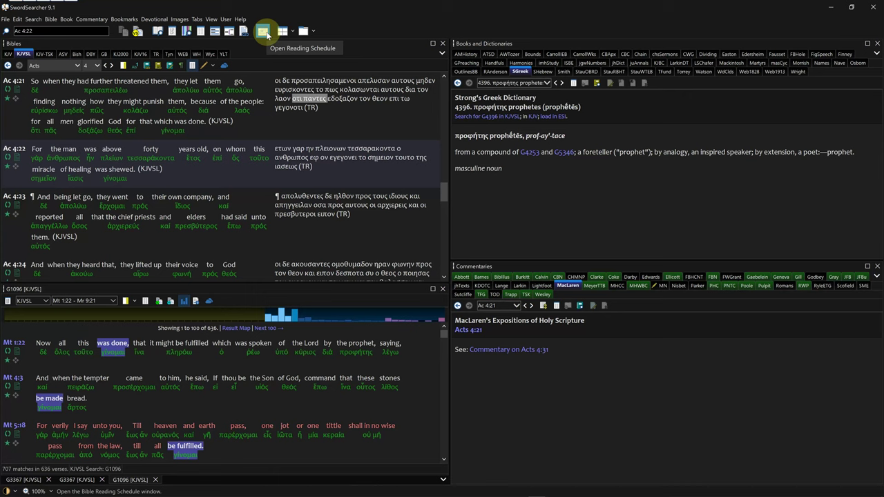
- Save sdf as the My Notes entry for Acts 4:21, and try adding a matt 1 reference before closing the editor without saving it
click(15, 101)
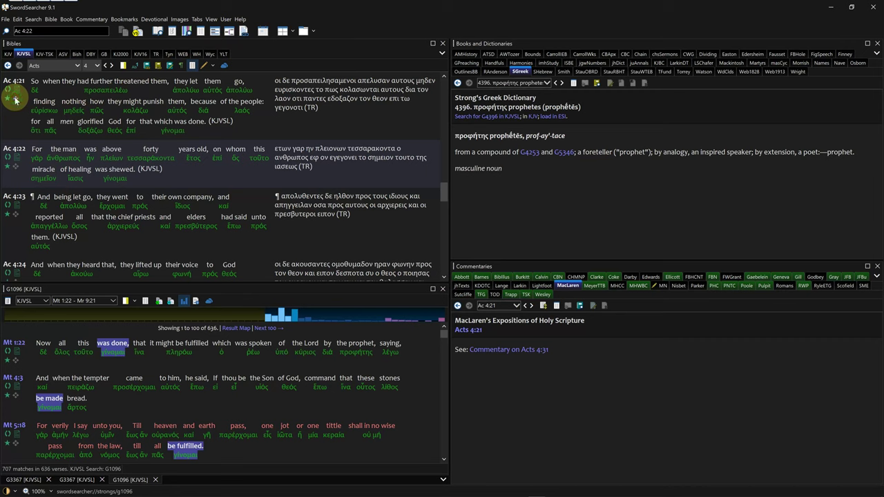
text(sdf)
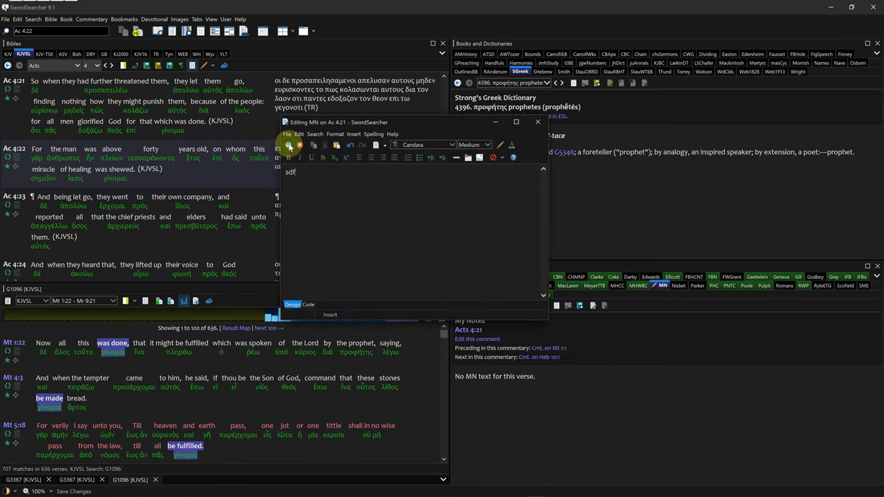
click(289, 146)
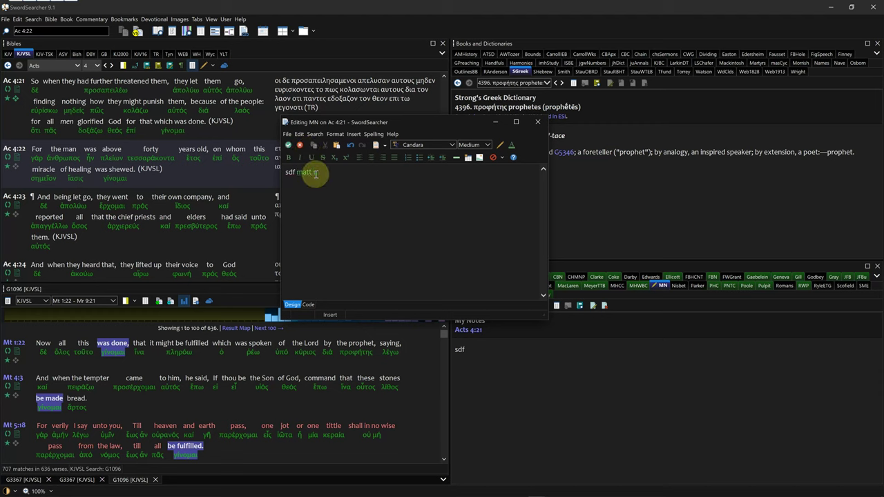
click(538, 122)
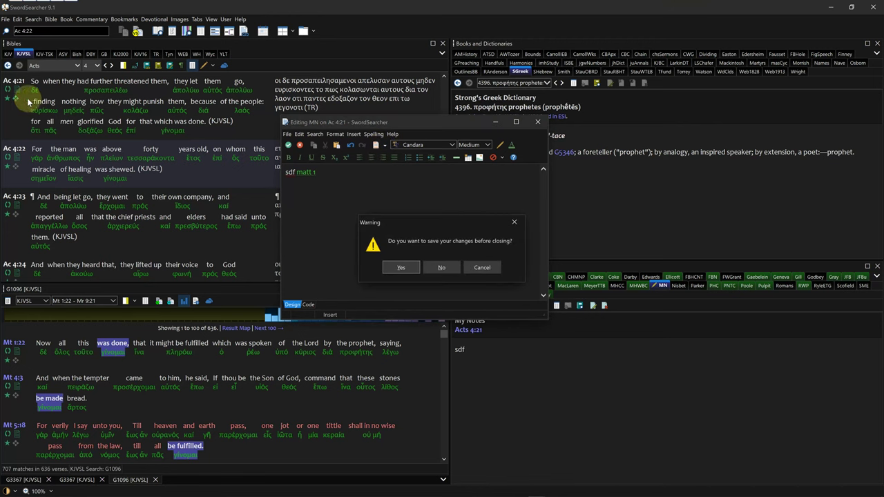
click(444, 267)
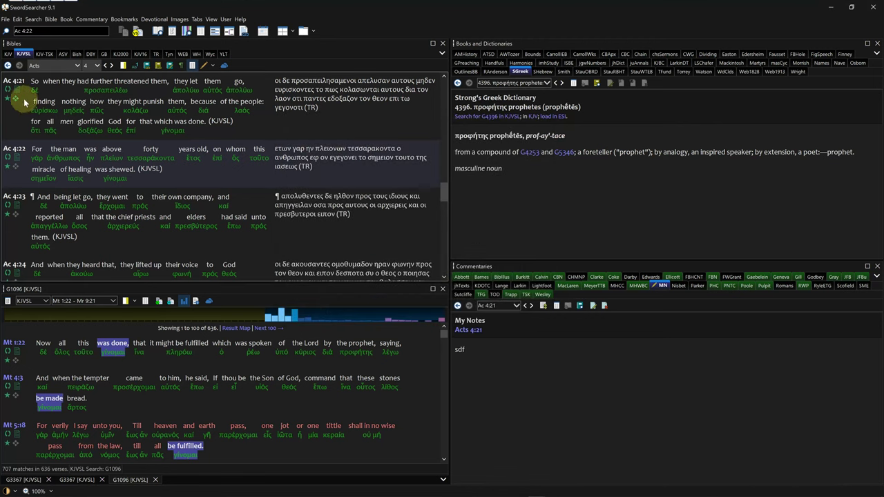
- Make Acts 4:22 the active verse with its sync actions and view its Biblical Illustrator, Trapp and MacLaren commentary entries
mouse_move(16, 104)
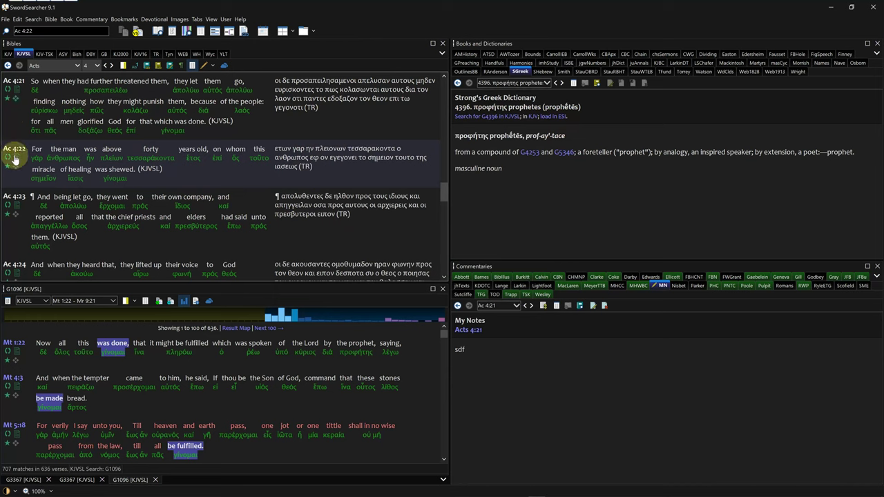
mouse_move(14, 174)
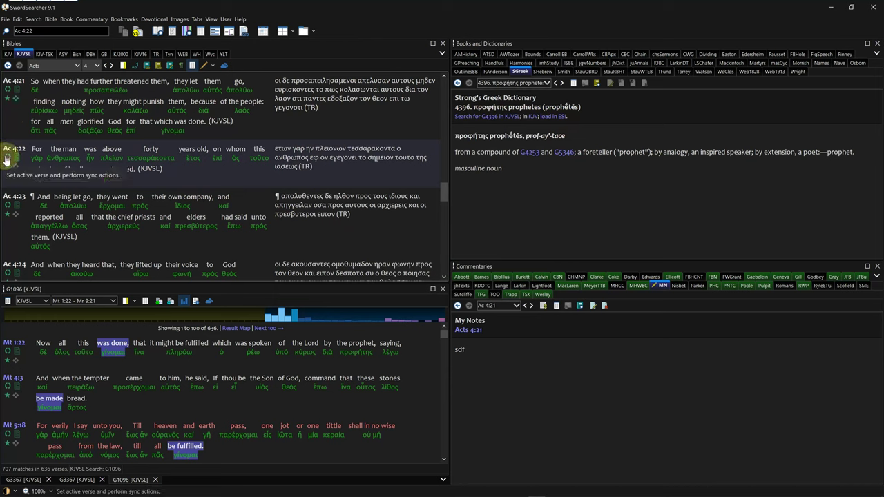
click(7, 158)
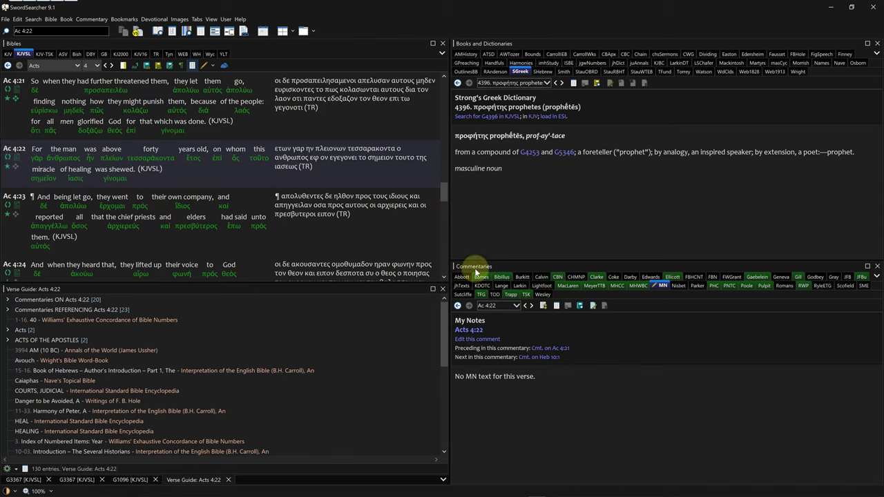
click(501, 277)
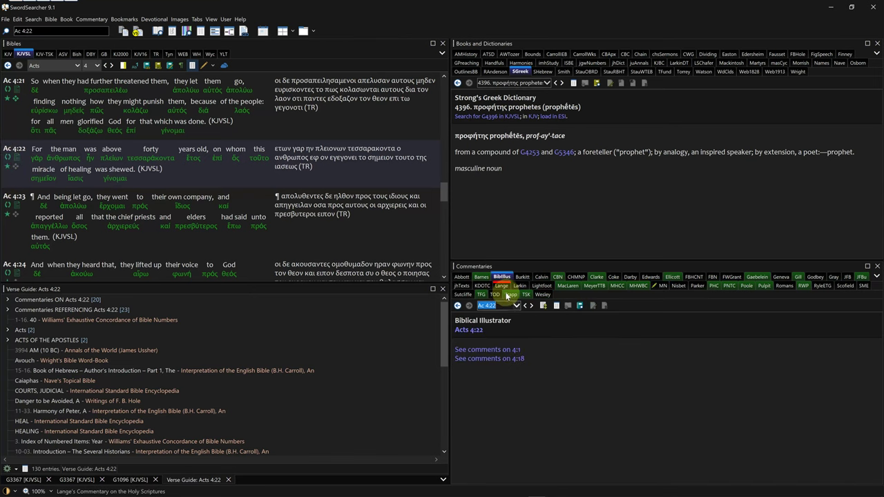
click(510, 294)
click(568, 286)
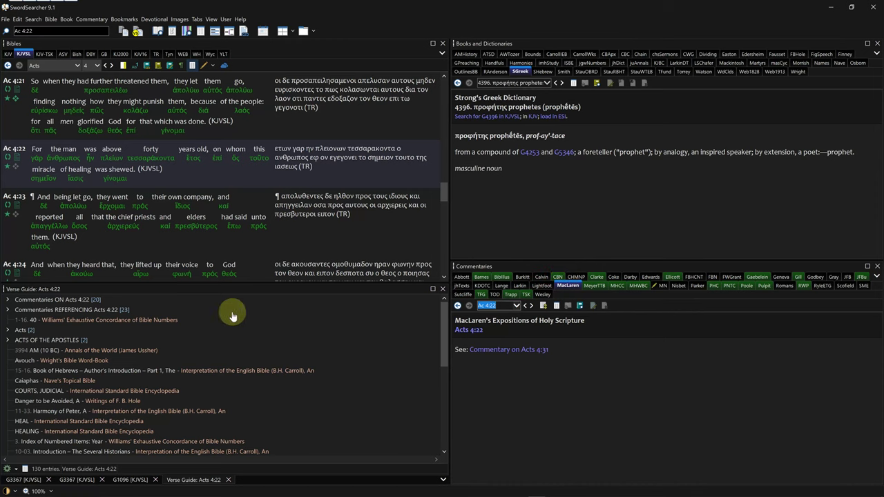
- Switch the display to the light color mode and show Acts 4:22 in WH and the World English Bible
click(9, 491)
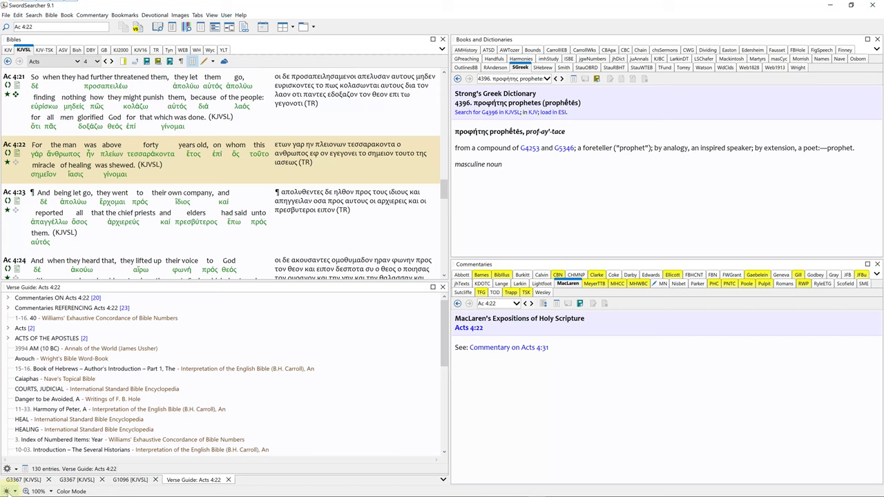
click(195, 52)
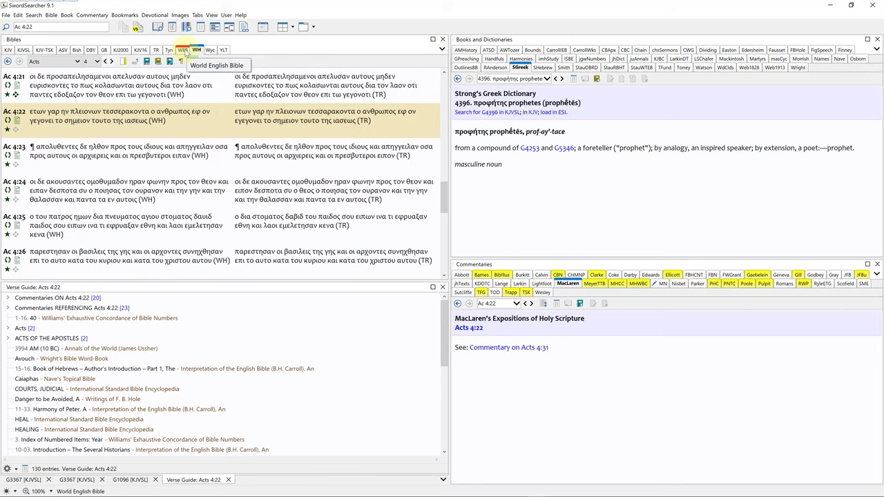
click(182, 52)
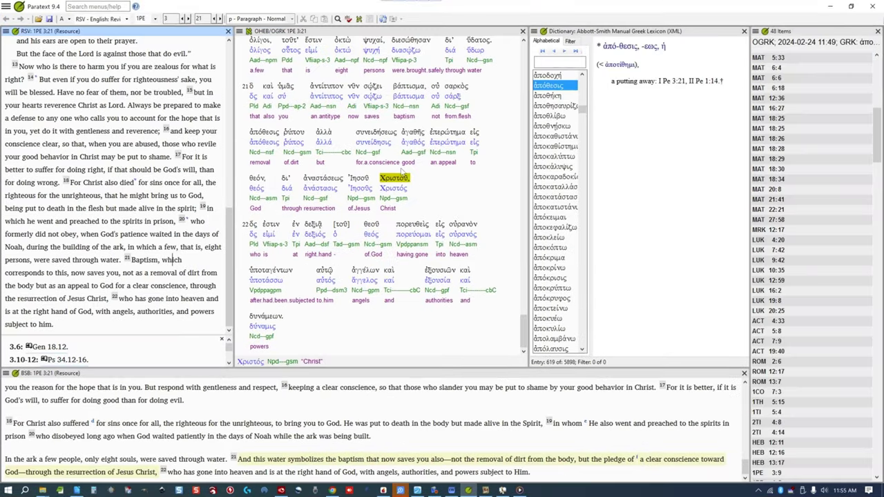
key(Left)
key(Left)
key(Left)
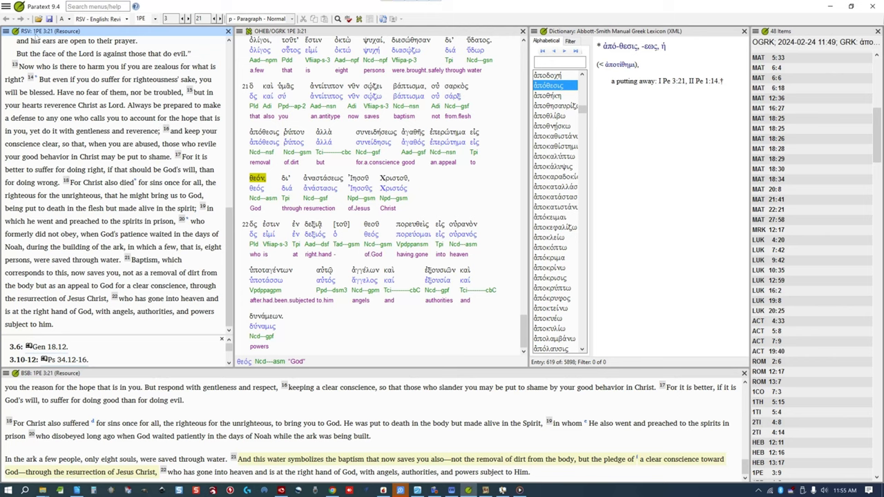
- In Paratext, bring up the Download/Install Resources list and filter the available texts by egnt, replacing that filter with Engl
click(12, 7)
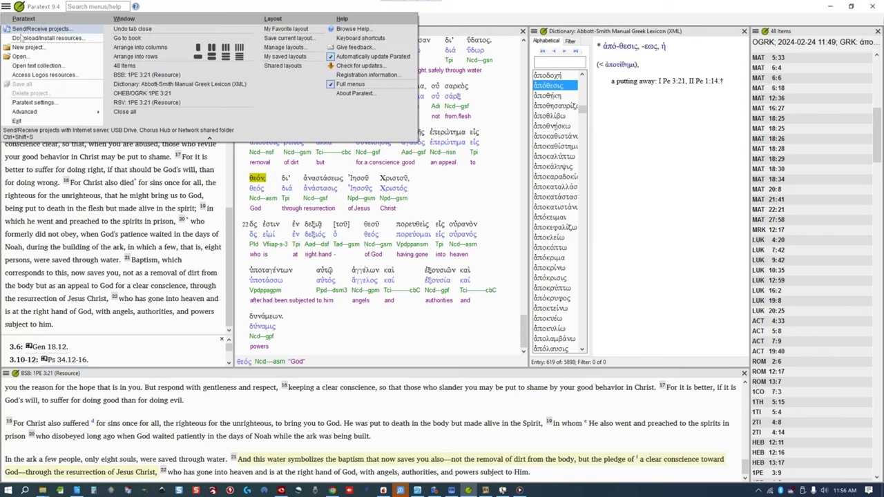
click(22, 38)
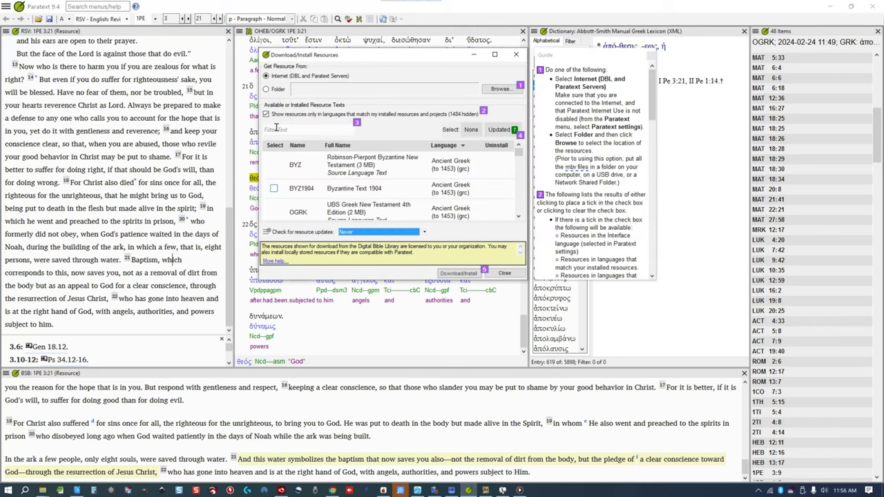
click(275, 129)
text(egnt)
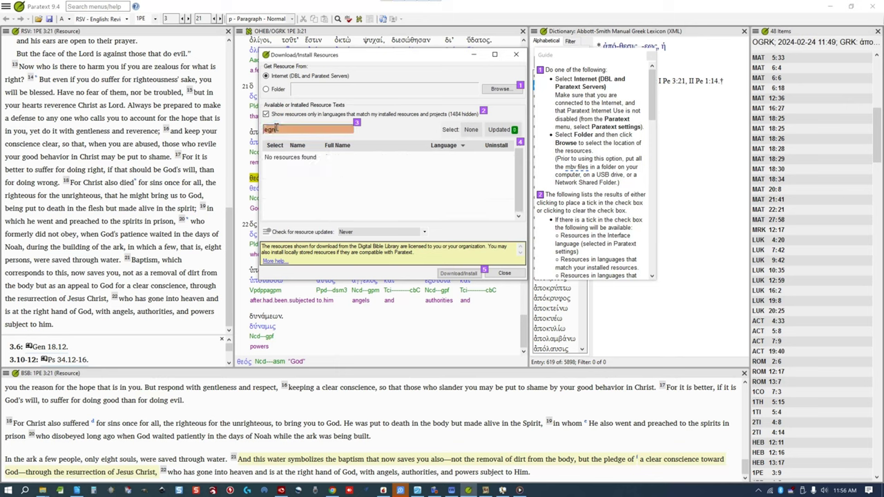
key(BackSpace)
key(BackSpace)
key(BackSpace)
key(BackSpace)
text(E)
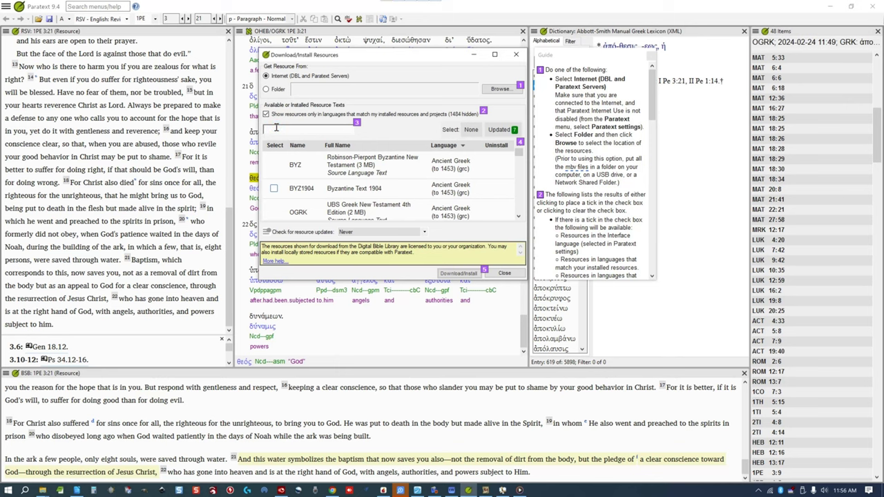
text(ngl)
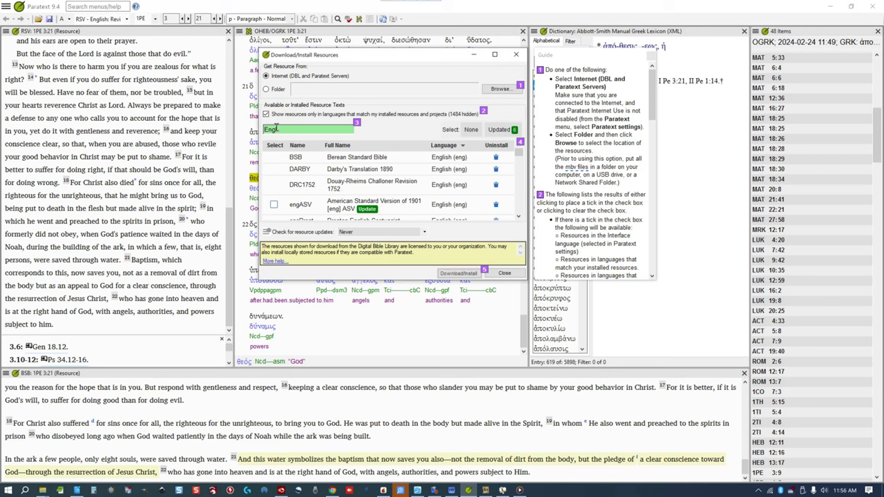
- Filter the available resources by Greek instead and close the list without installing anything
key(BackSpace)
key(BackSpace)
key(BackSpace)
key(BackSpace)
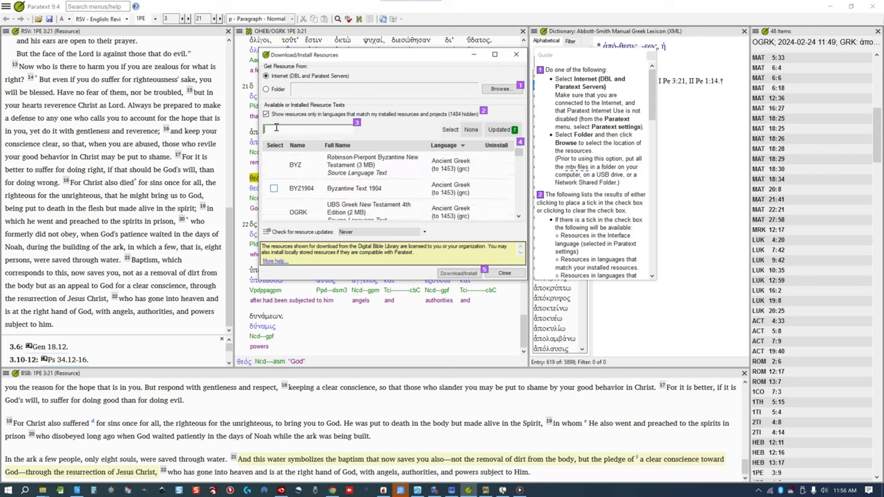
text(Greek)
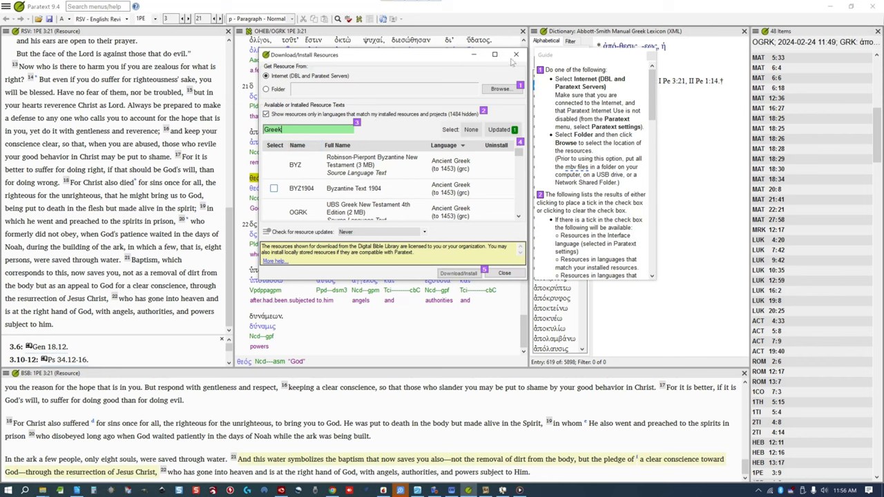
click(274, 188)
click(516, 53)
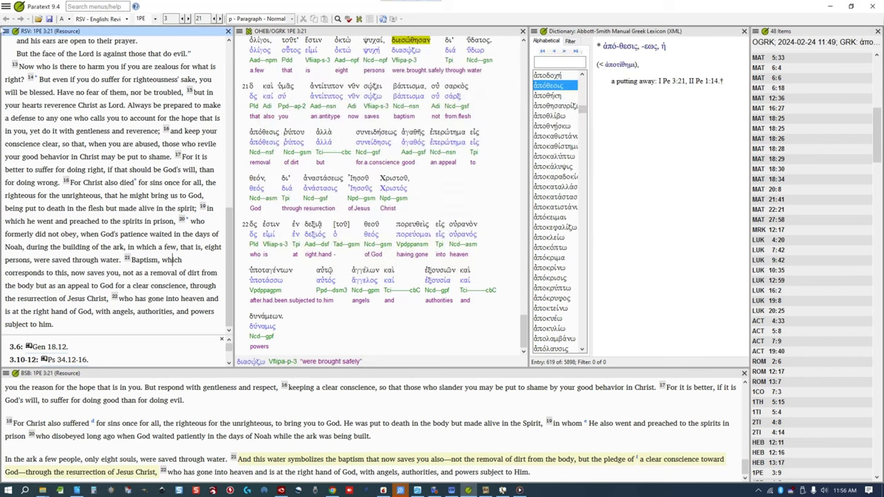
- Open the Robinson-Pierpont Byzantine New Testament (BYZ) as a panel, then close that panel
click(38, 19)
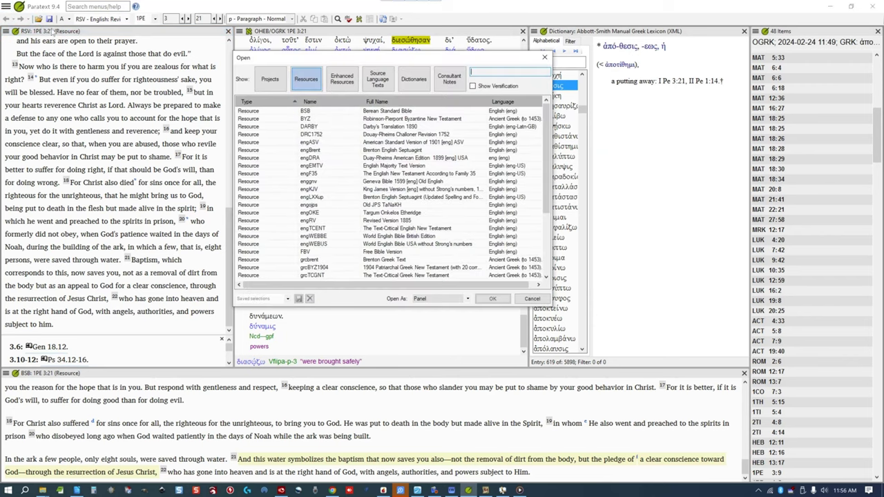
click(307, 119)
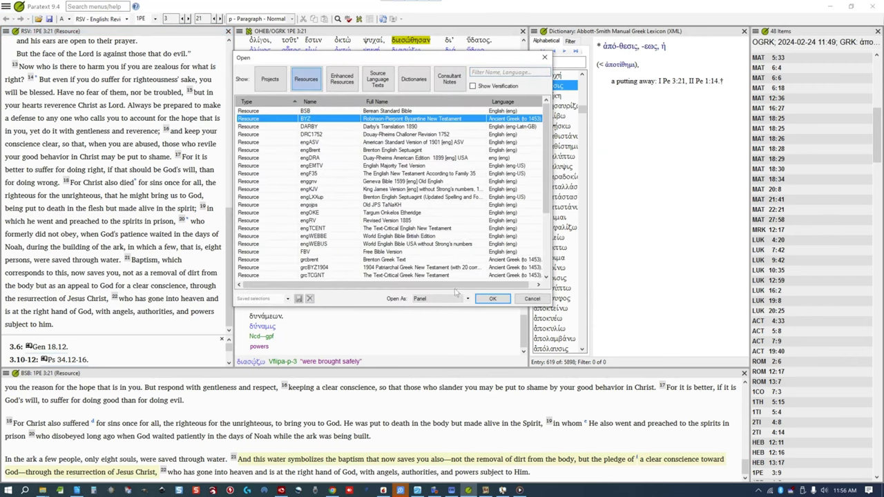
click(492, 298)
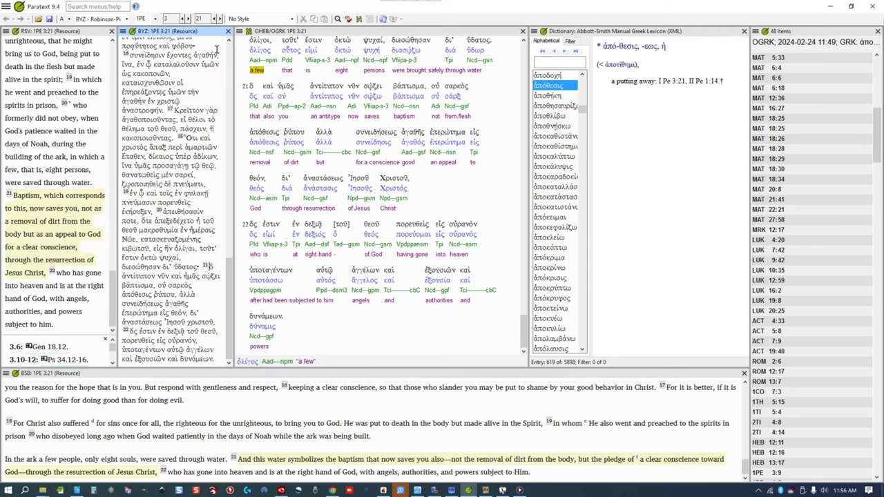
click(228, 31)
- Hide the Forms line in the OHEB/OGRK source language text, then show it again
click(259, 40)
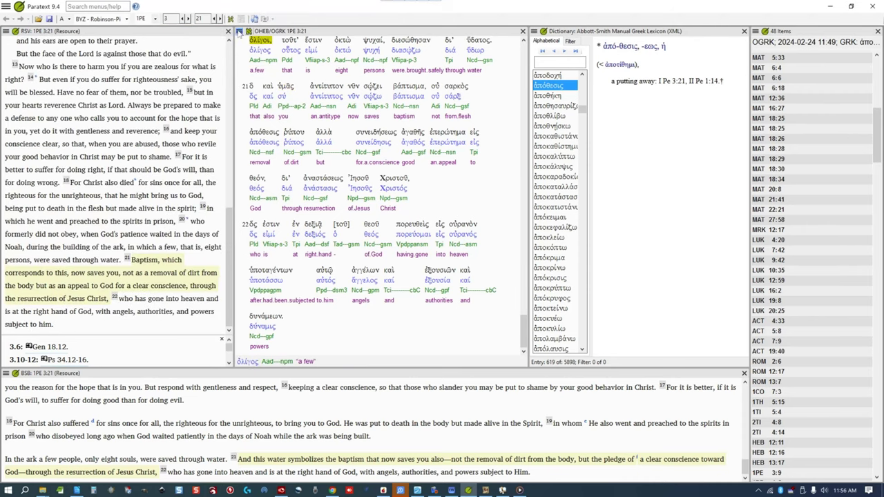
click(229, 32)
click(239, 33)
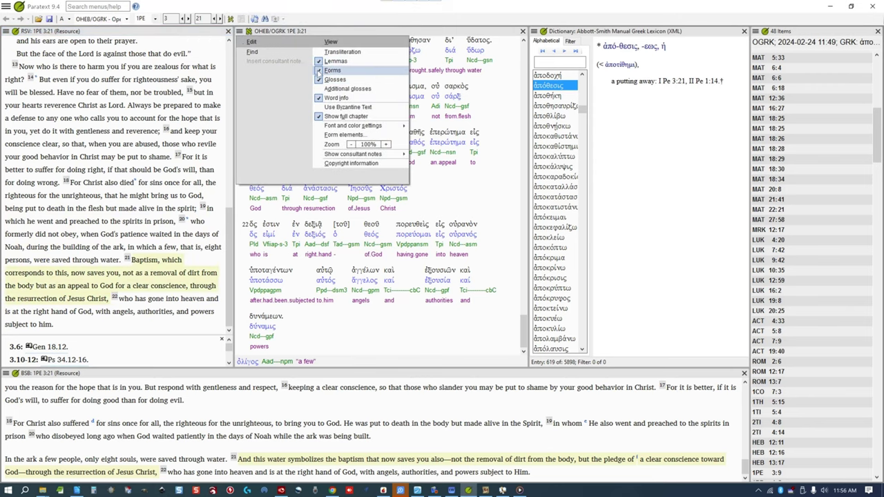
click(320, 70)
click(253, 49)
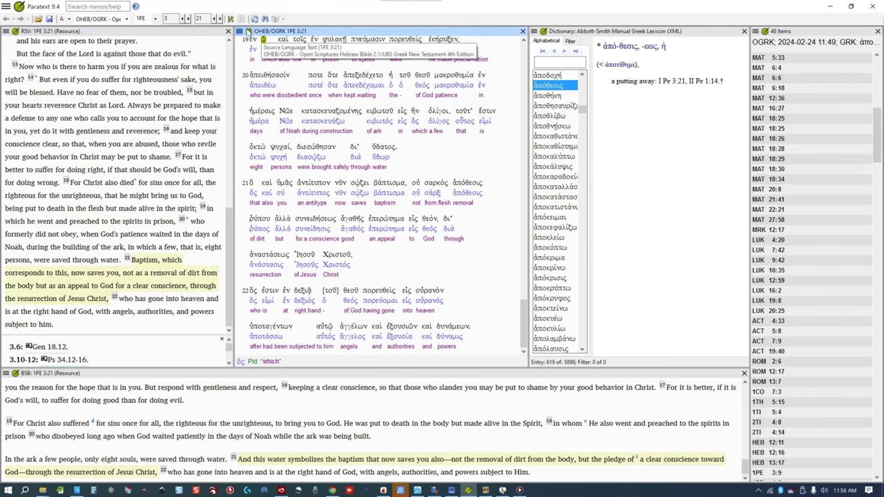
click(263, 39)
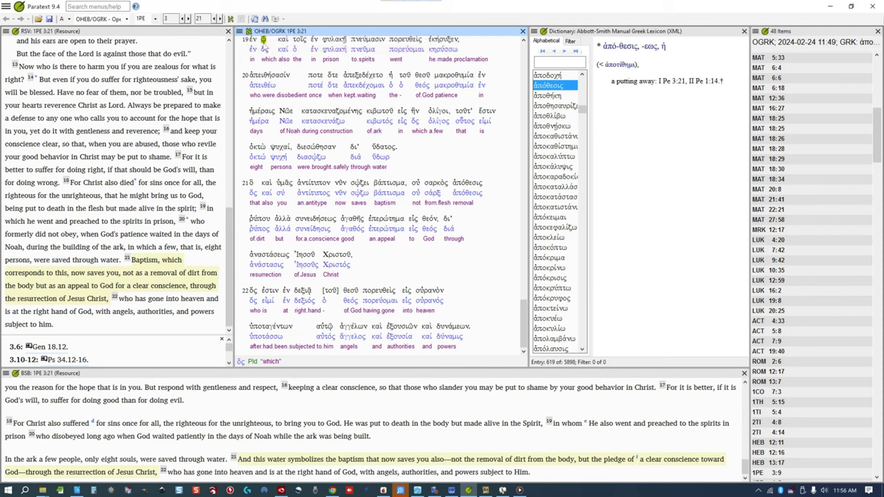
click(264, 60)
click(263, 50)
click(252, 39)
click(239, 31)
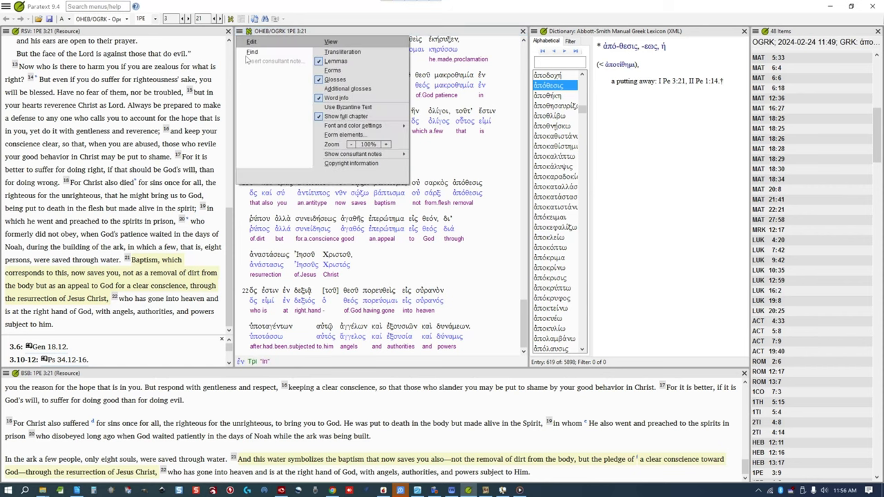
click(319, 70)
- Inspect the parsing codes of ψυχαί and ὀκτώ and the gloss of ὀλίγοι in 1 Peter 3:20
click(374, 62)
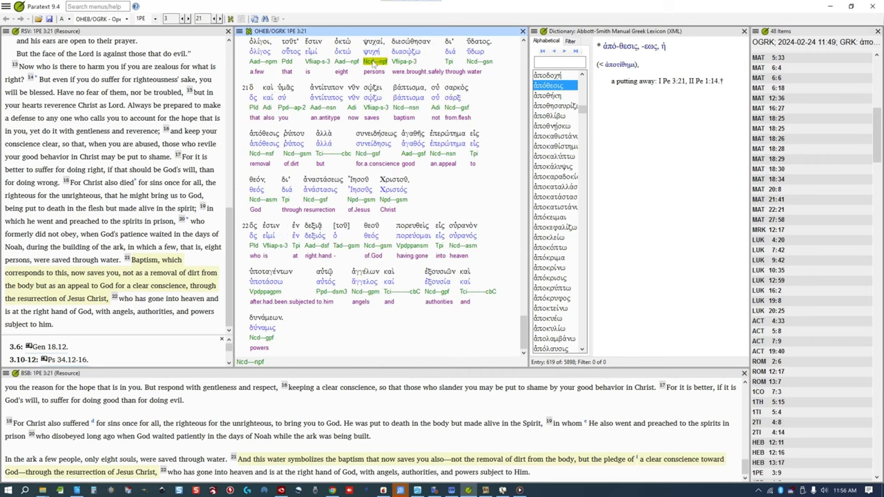
click(347, 62)
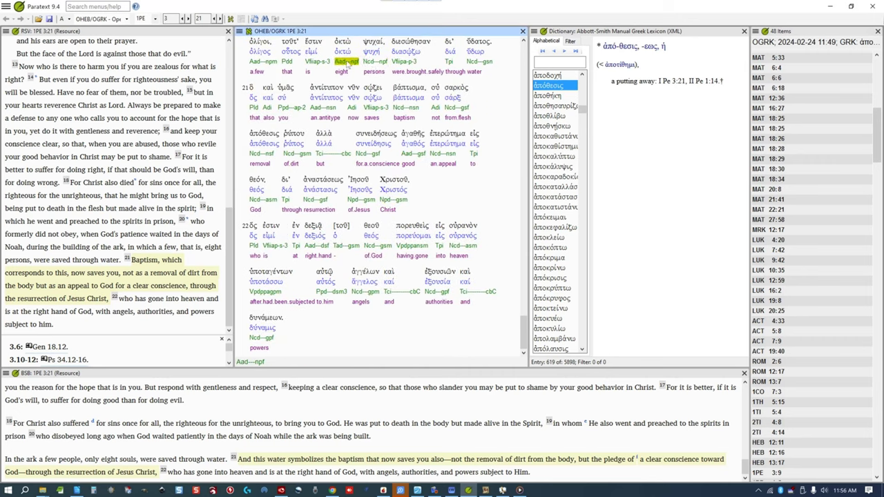
click(256, 71)
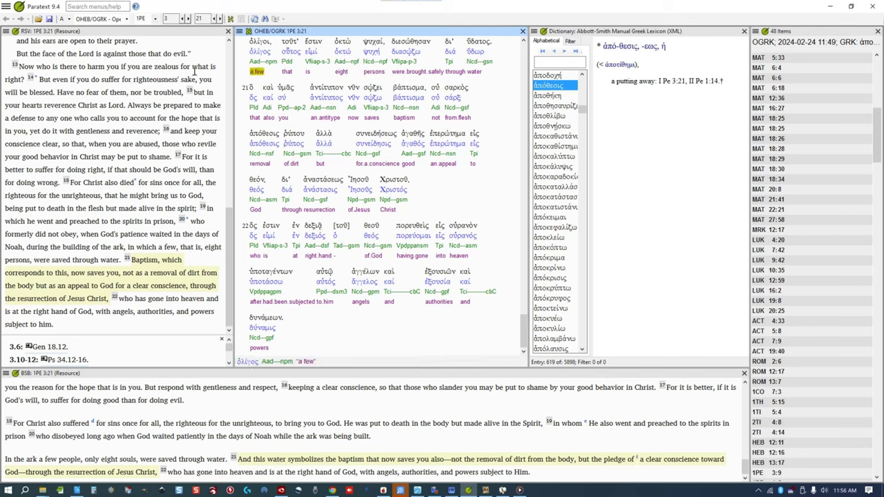
- Go to 1 Peter 3:13 from the RSV text and inspect the word information for Καὶ and τίς
click(157, 67)
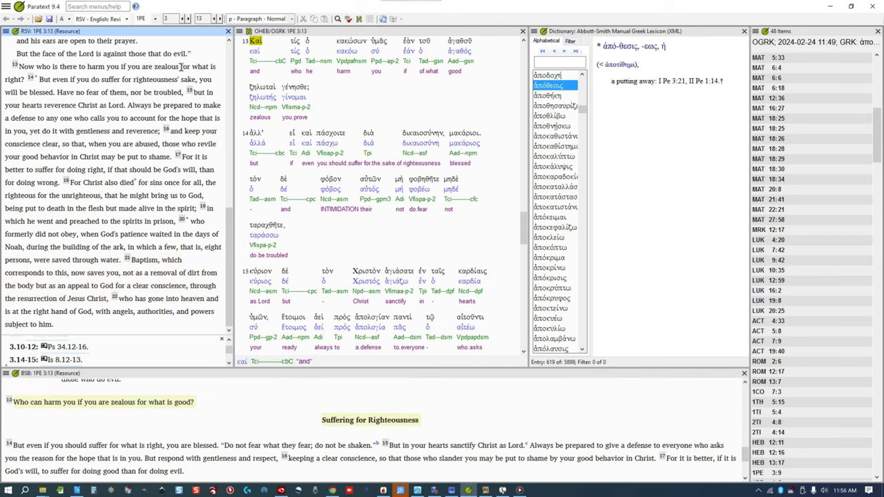
click(262, 61)
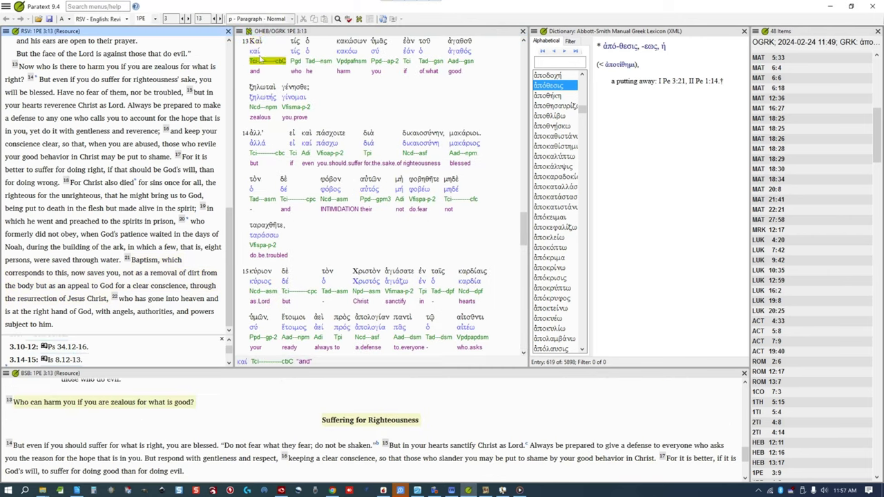
click(297, 61)
click(295, 52)
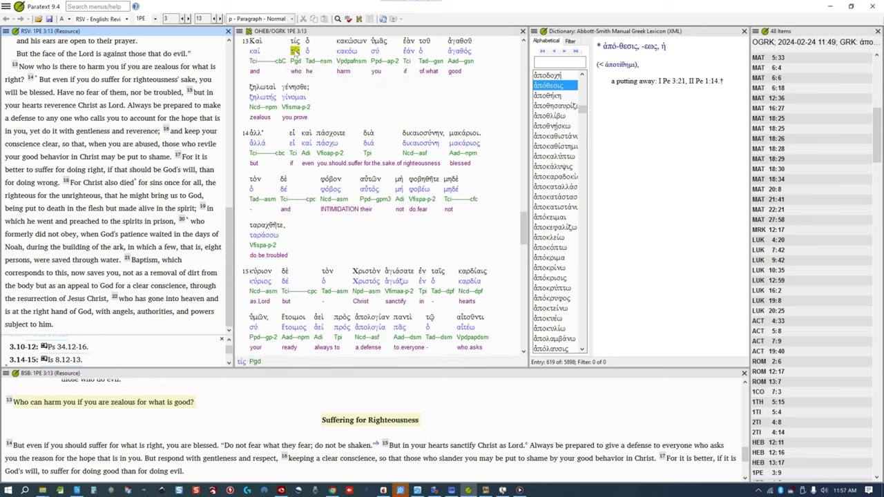
- Go to 1 Peter 3:12 and 3:14 from the RSV text and inspect the matching Greek words in the interlinear
click(219, 45)
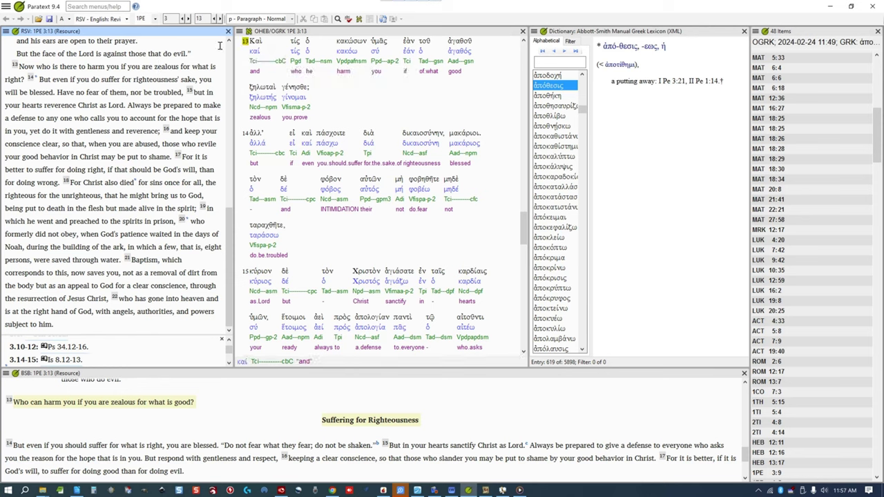
click(174, 52)
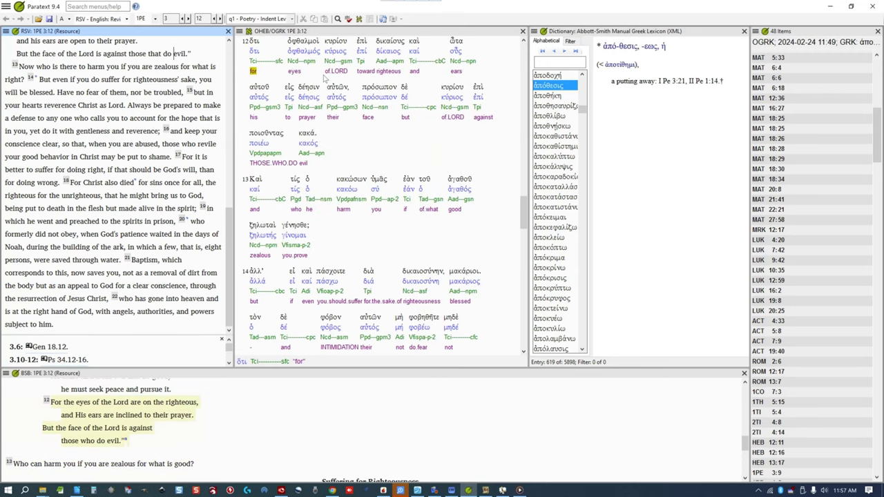
click(304, 51)
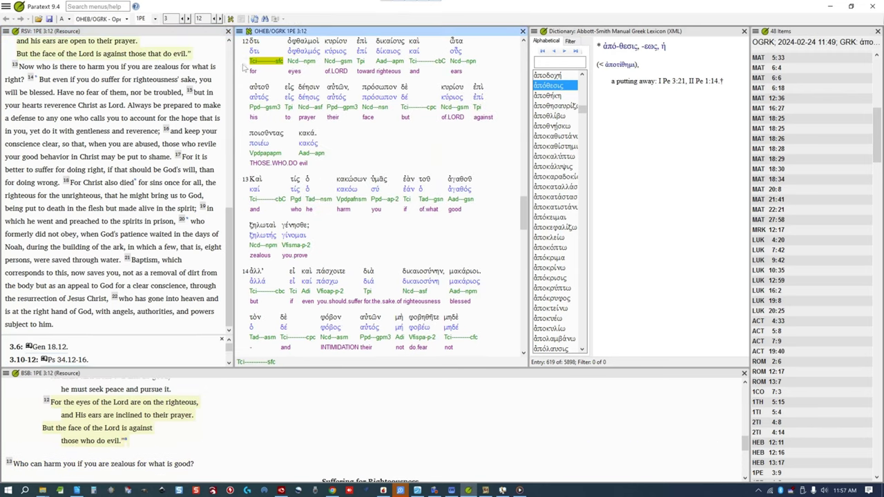
click(205, 79)
click(307, 71)
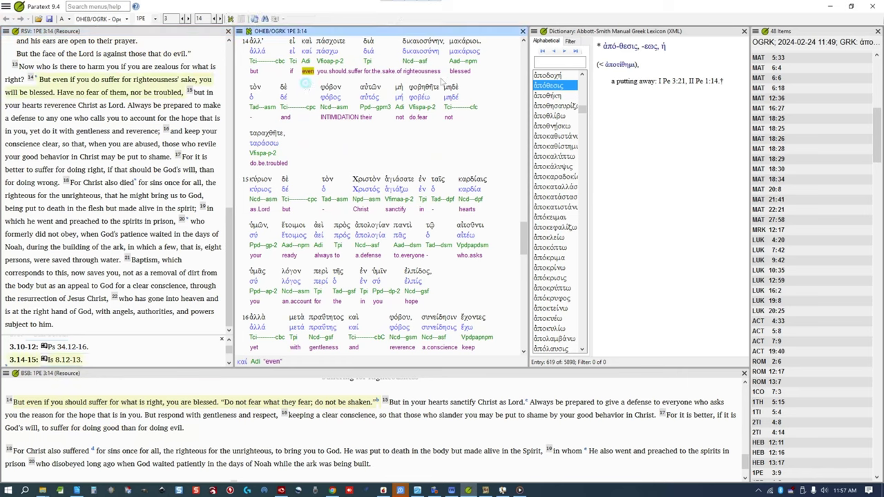
- Go to 1 Peter 3:15 from the RSV text and inspect the parsing code of ἕτοιμοι in the interlinear
click(251, 97)
click(175, 105)
click(296, 108)
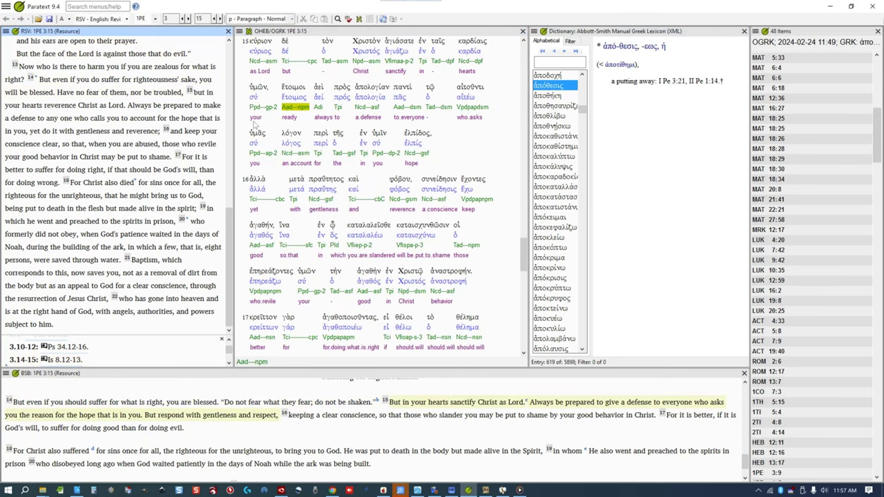
- Advance the RSV text to 1 Peter chapter 5 and visit verses 5 and 9 with the linked panels following
scroll(143, 166, up, 3)
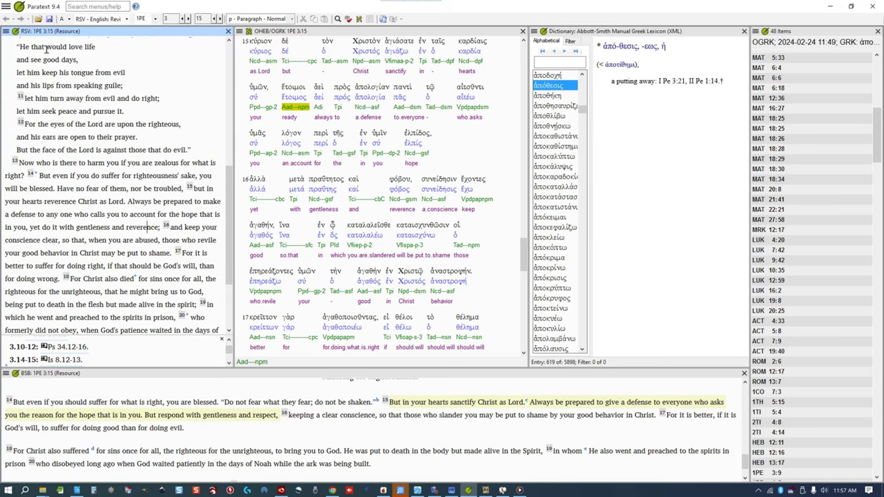
click(186, 19)
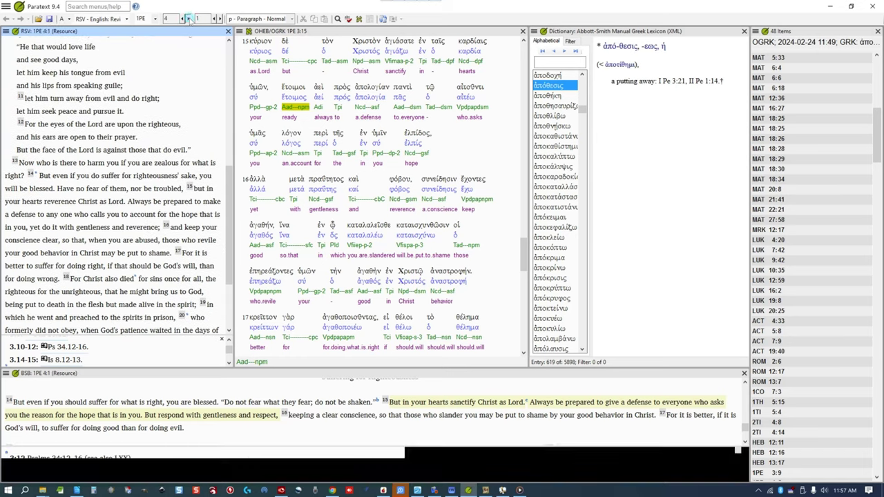
click(185, 19)
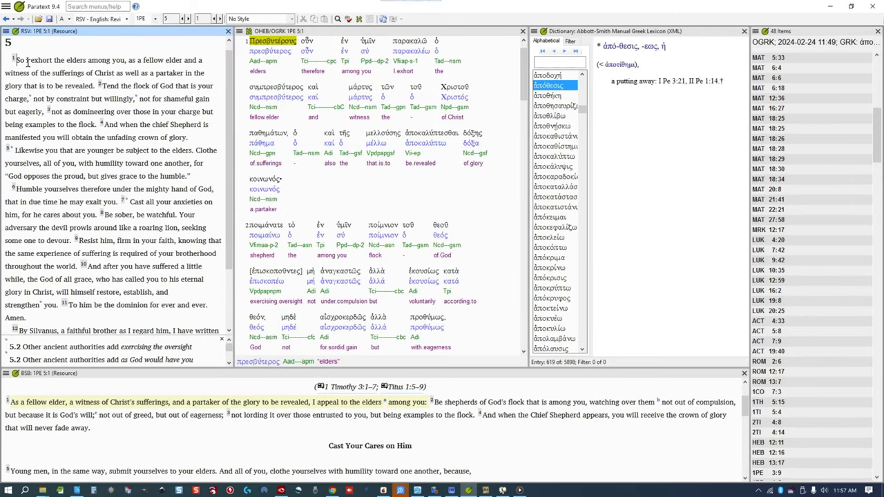
click(35, 152)
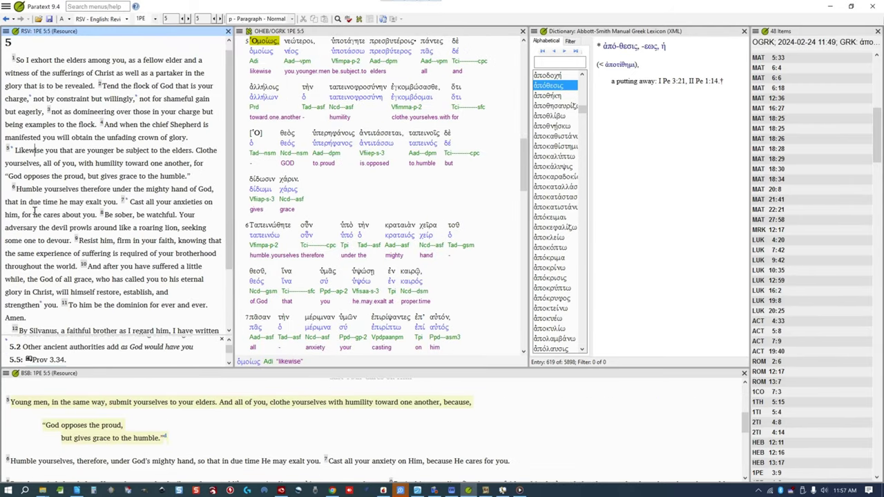
click(82, 254)
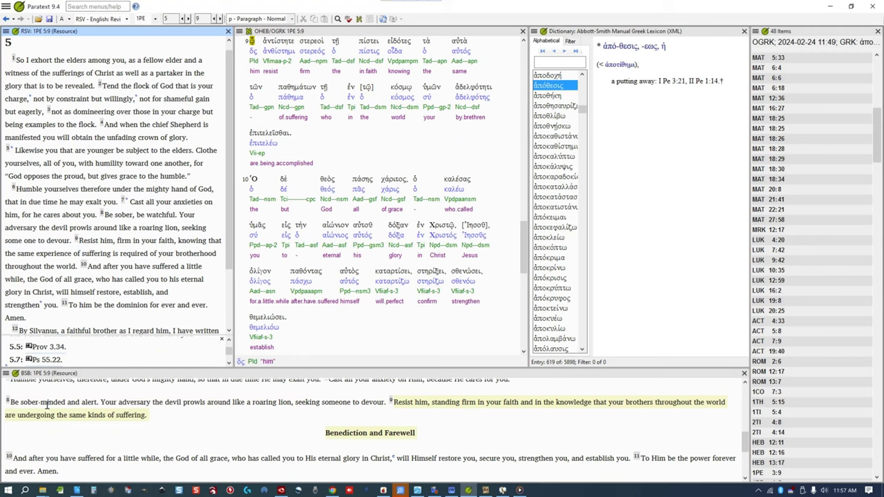
- Go to 1 Peter 5:6 from the BSB text and inspect the word information for οὖν and Ταπεινώθητε in the interlinear
scroll(51, 402, up, 1)
click(51, 396)
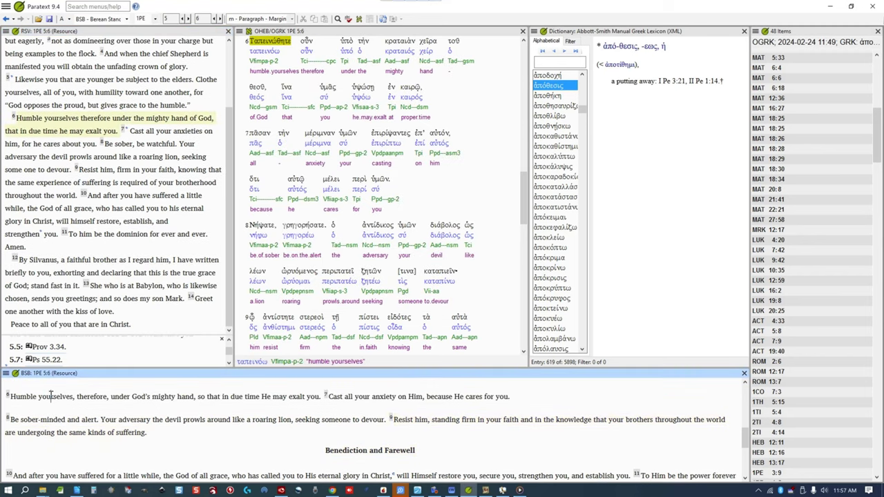
click(312, 71)
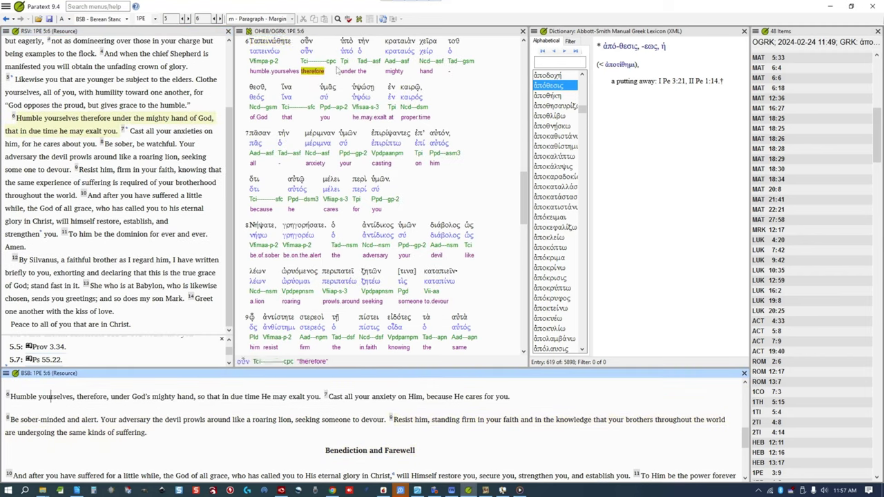
click(307, 41)
click(239, 31)
click(239, 33)
click(269, 41)
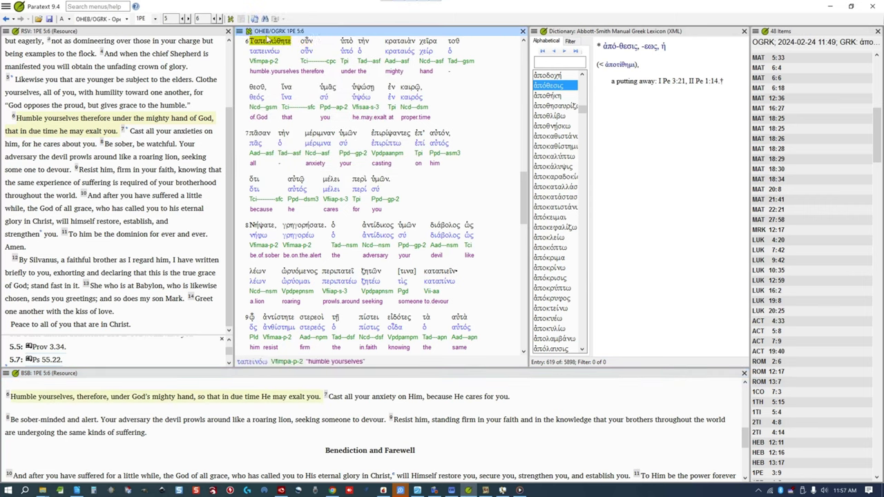
- Add the lemma οὖν from 1 Peter 5:6 to the source language search and display its results as a new reference list
click(306, 51)
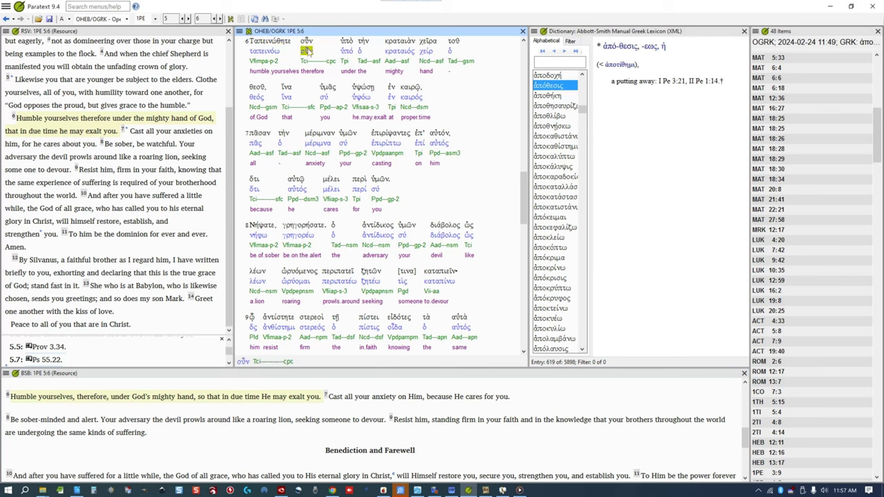
right_click(308, 51)
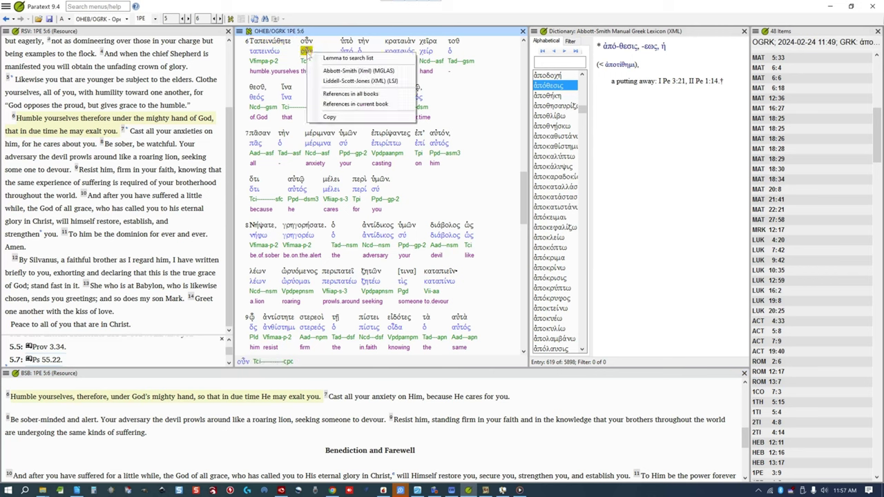
click(335, 61)
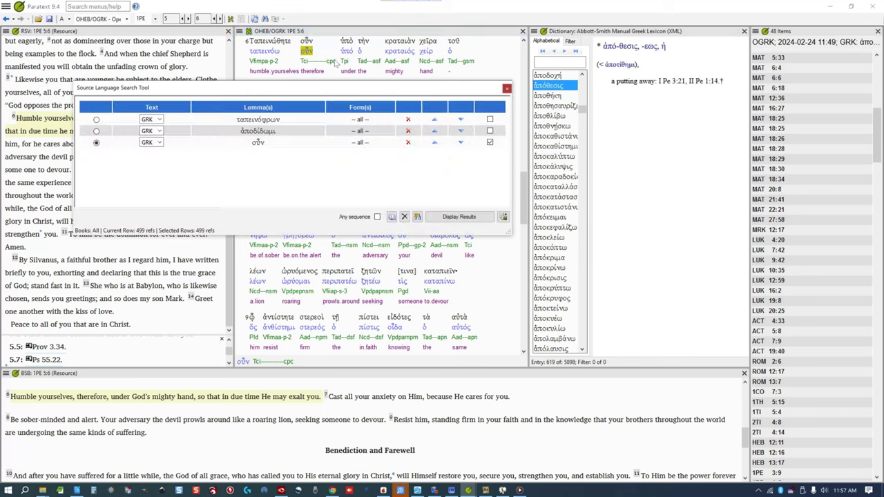
click(445, 218)
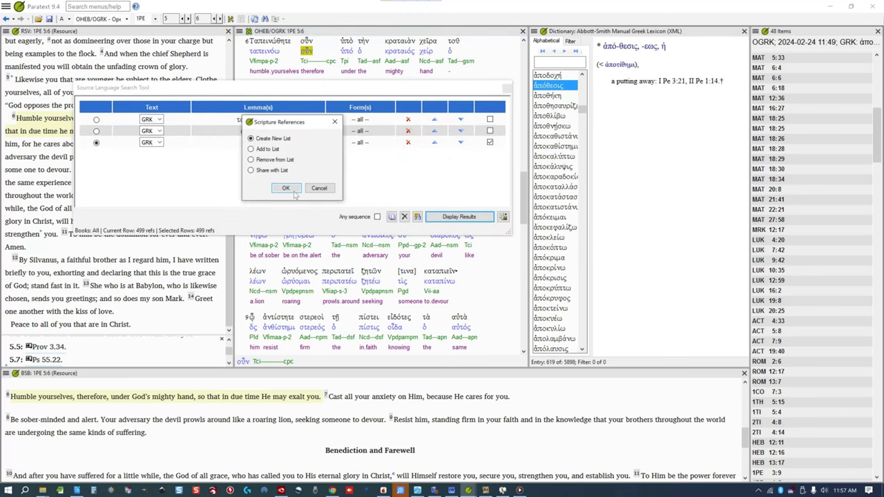
click(286, 188)
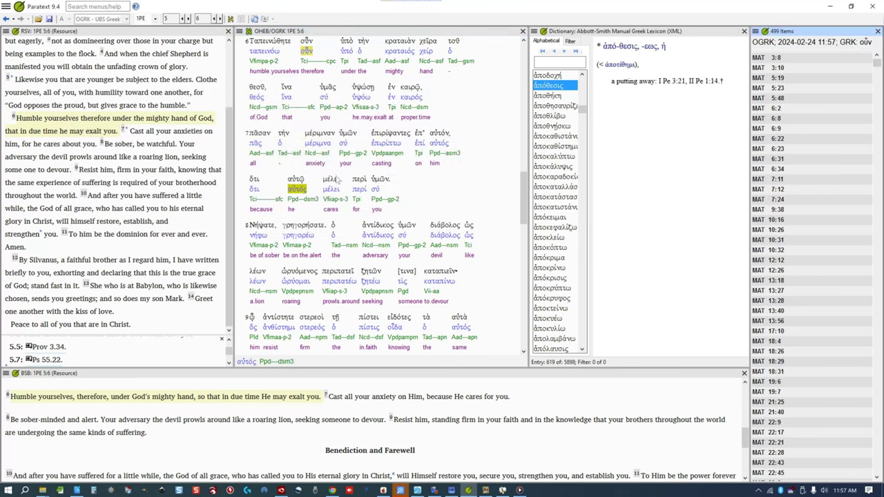
- Open Matthew 5:19 from the οὖν reference list and place the cursor in that verse of the RSV text
click(777, 68)
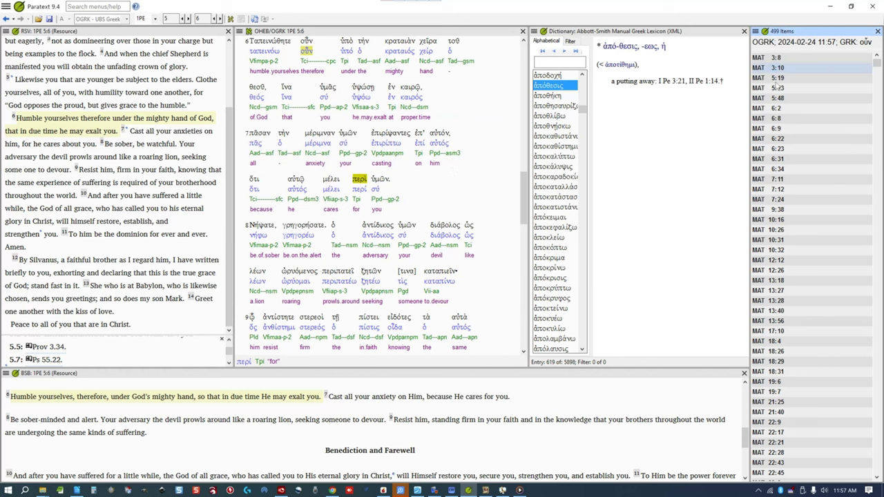
click(777, 78)
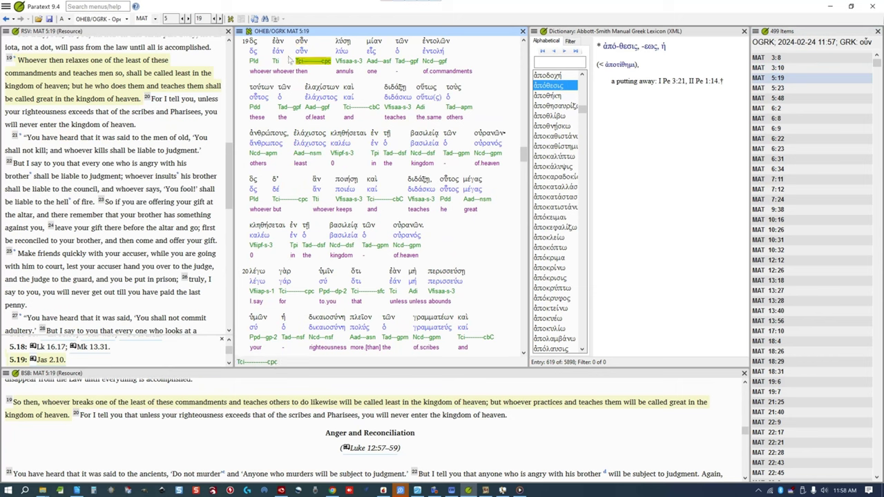
click(178, 75)
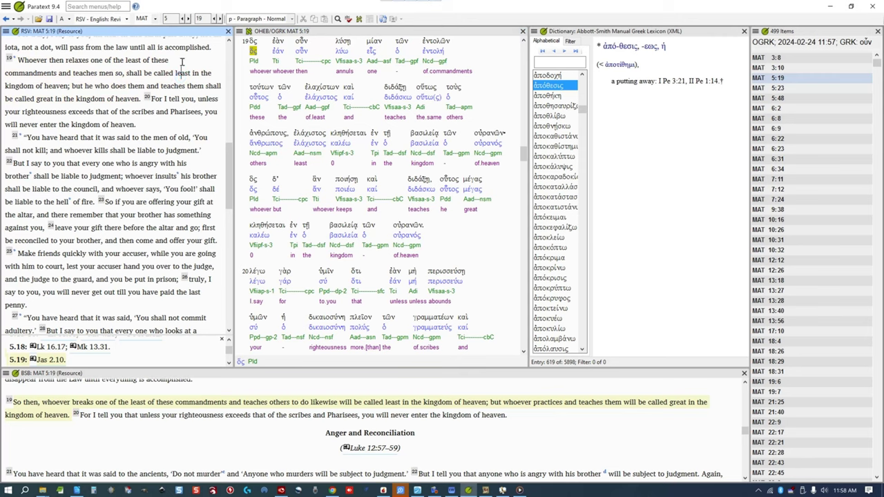
- Search all books of the RSV for "Jesus wept" and open John 11:35 from the results
click(338, 19)
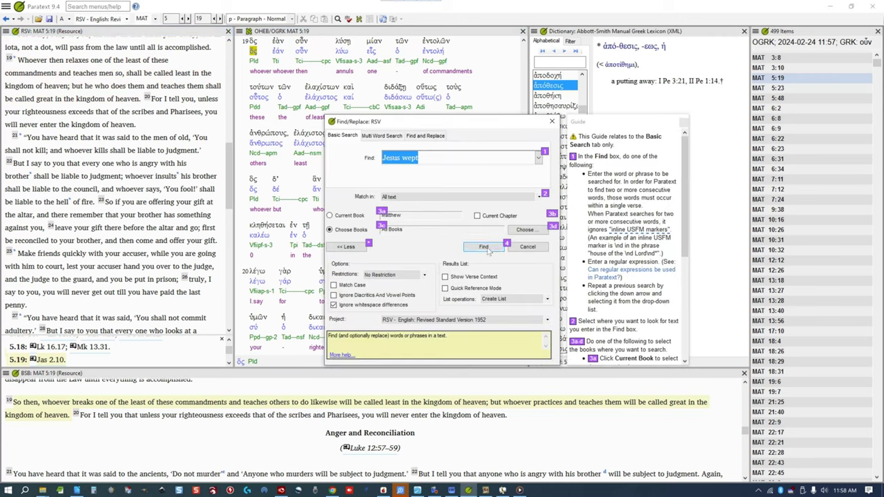
click(484, 247)
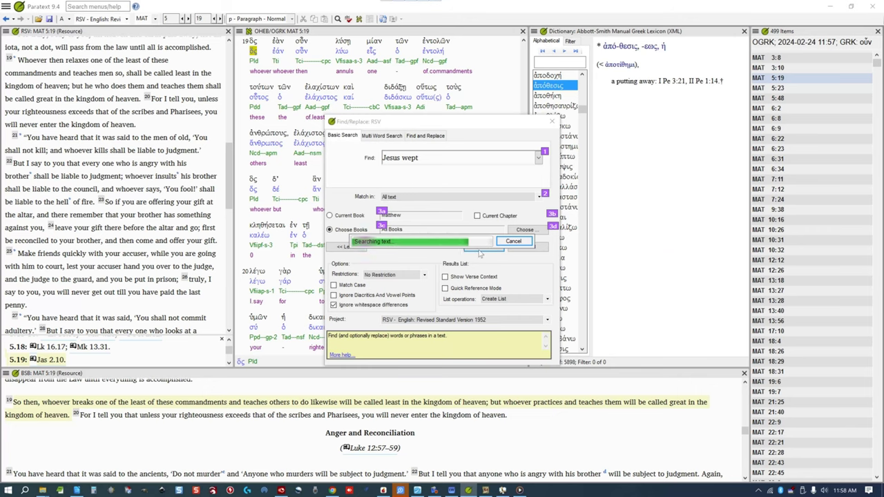
click(805, 61)
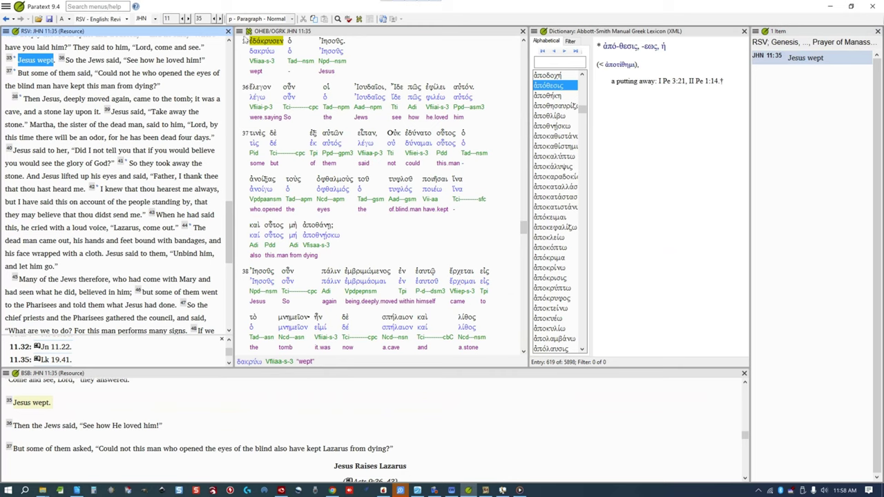
- Look up the lemma δακρύω from John 11:35 in the Abbott-Smith lexicon and highlight "to weep, shed" in its definition
right_click(274, 52)
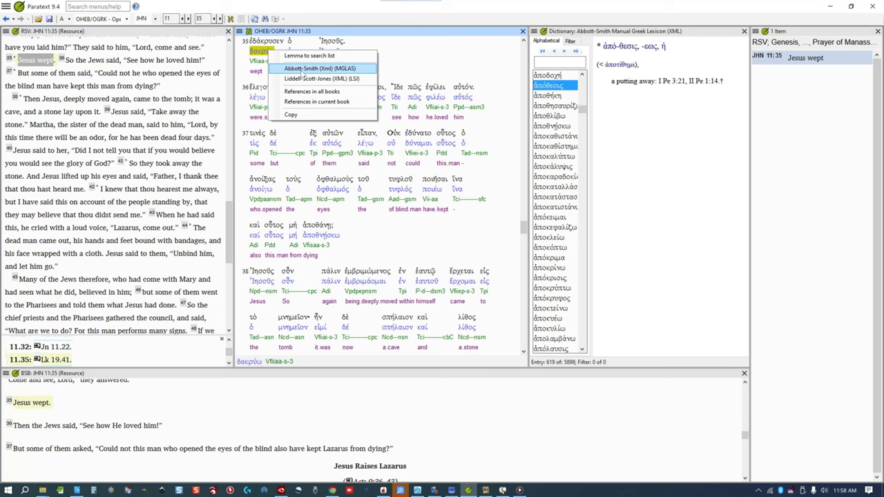
click(302, 69)
click(335, 71)
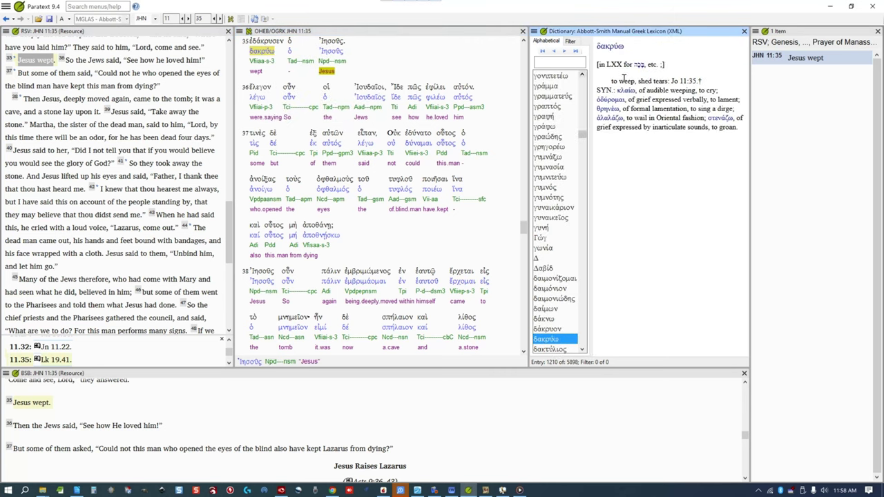
drag(612, 82, 653, 82)
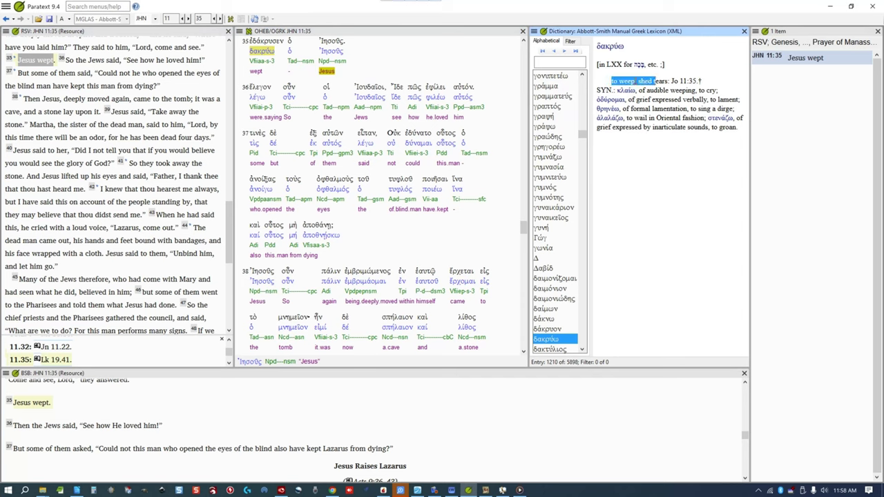
- Look up the lemmas Ἰουδαῖος and ἴδε from John 11:36 in the Abbott-Smith lexicon
click(368, 86)
click(369, 97)
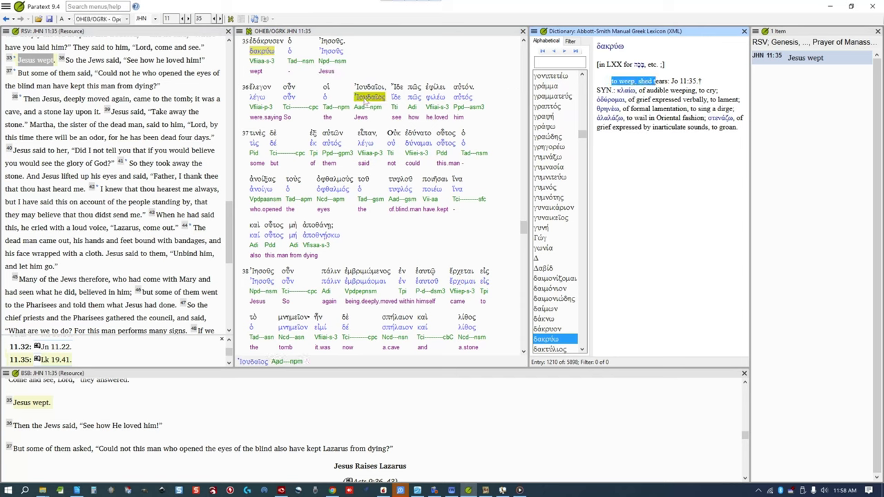
right_click(373, 98)
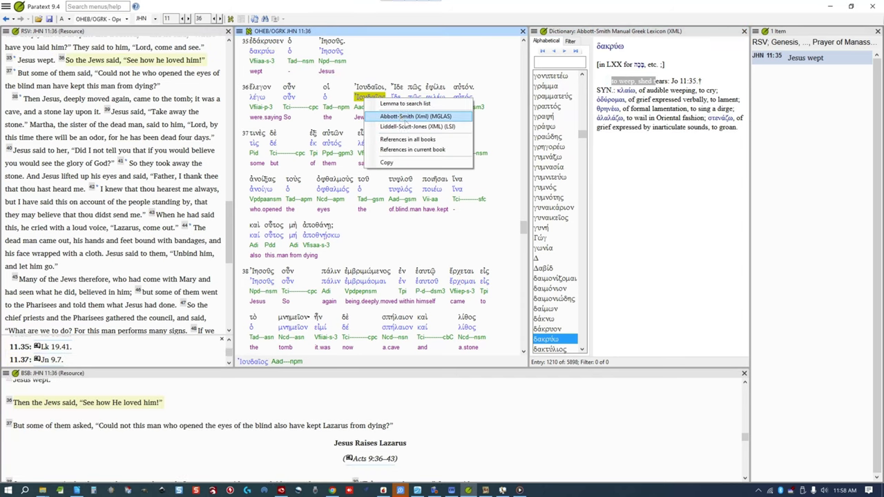
click(409, 117)
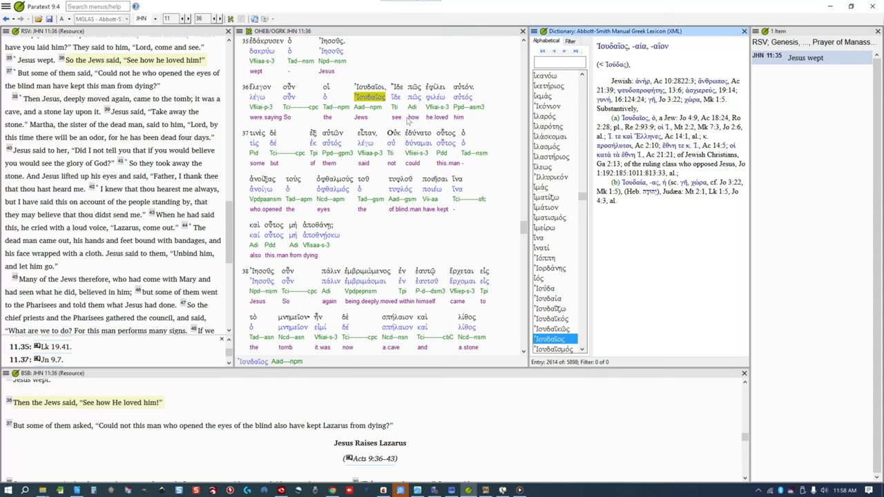
right_click(397, 101)
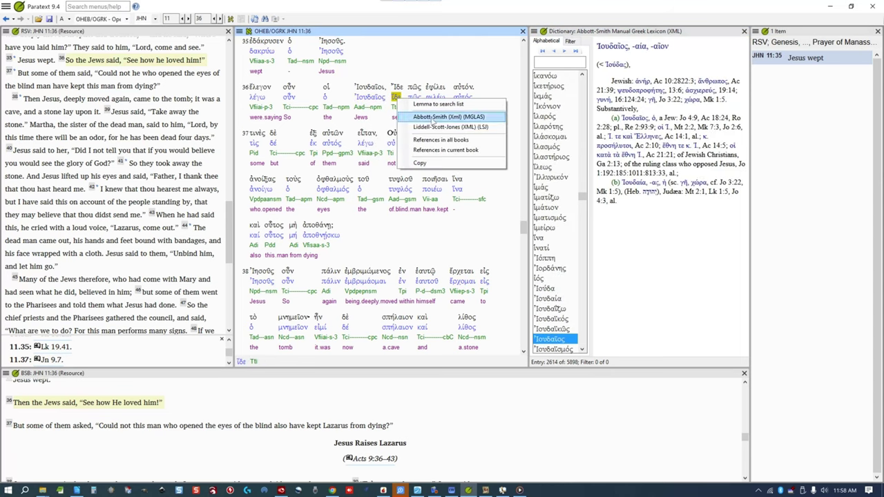
click(432, 118)
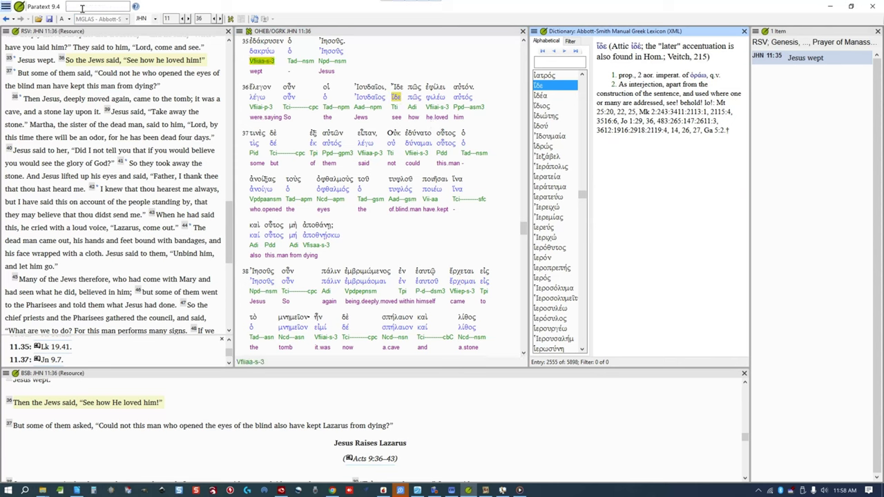
- Browse the list of installed resources that can be opened and close it without opening any
click(38, 19)
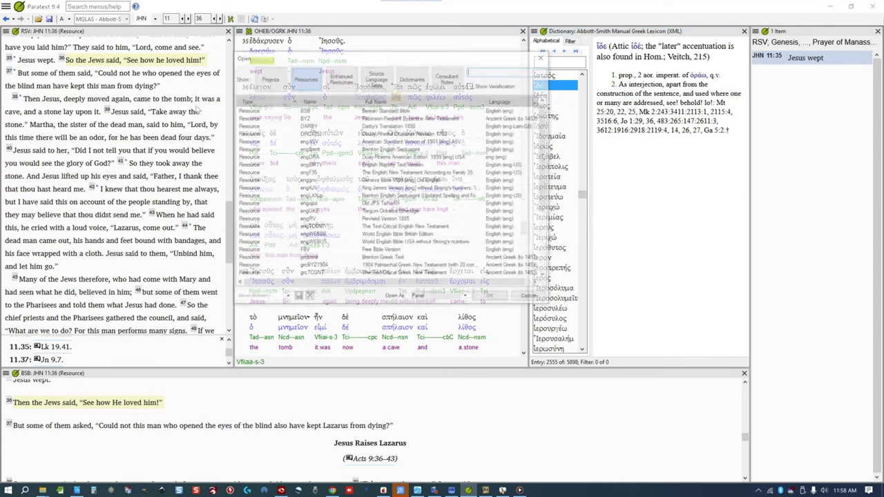
scroll(333, 206, down, 4)
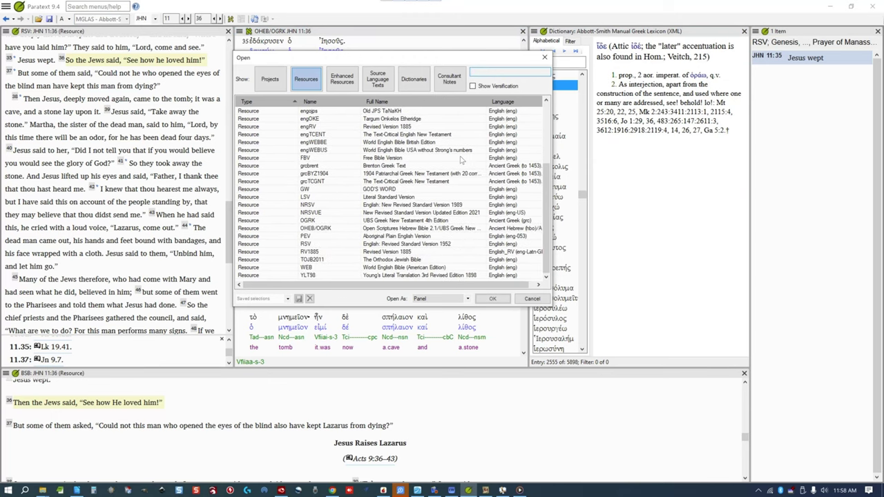
click(545, 57)
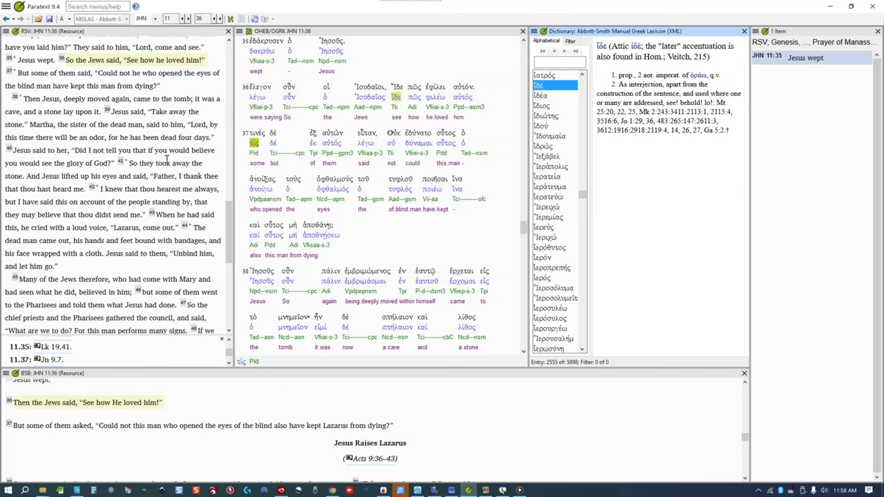
- View the options available for the RSV text at John 11:41, dismiss them and go to John 11:39
right_click(164, 163)
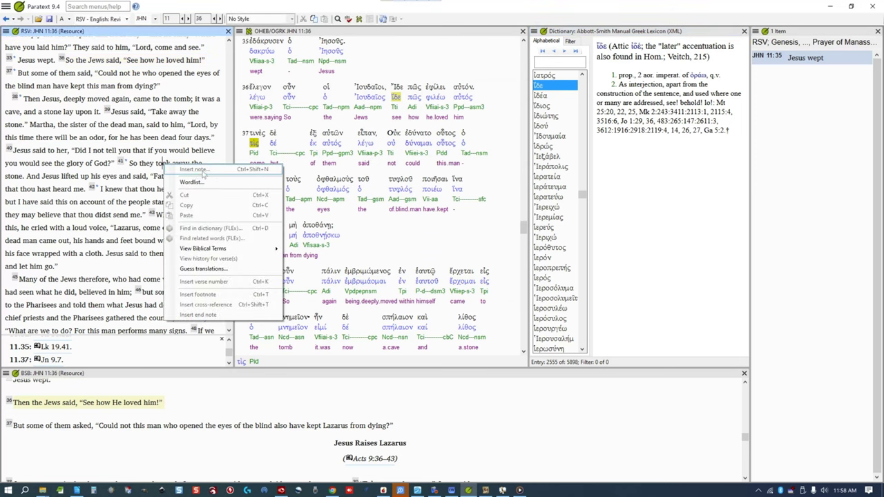
click(266, 136)
scroll(266, 137, down, 3)
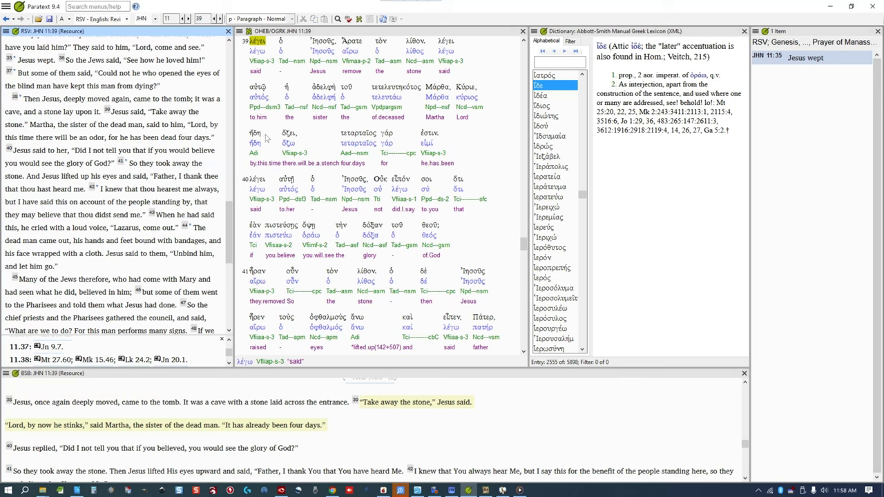
right_click(265, 136)
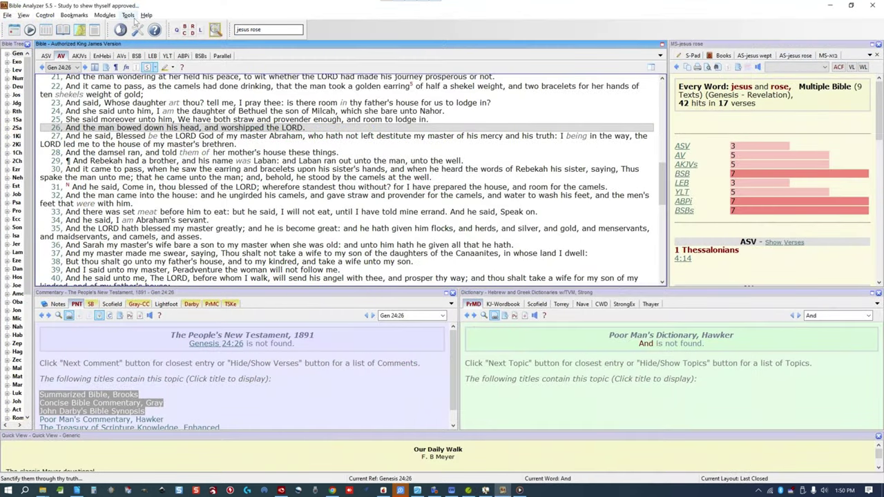
- Open the Module Download Manager and review its free modules, collapsing the Bible, Bible Non-English and Book groups
click(103, 15)
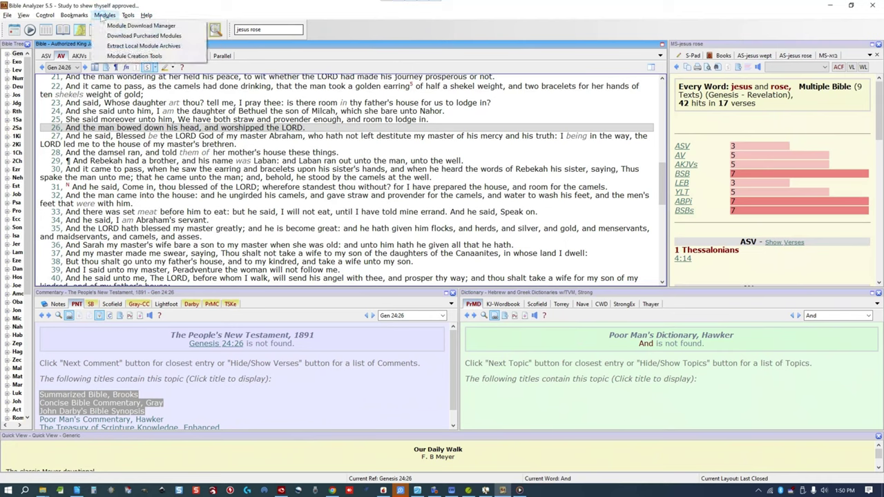
click(121, 23)
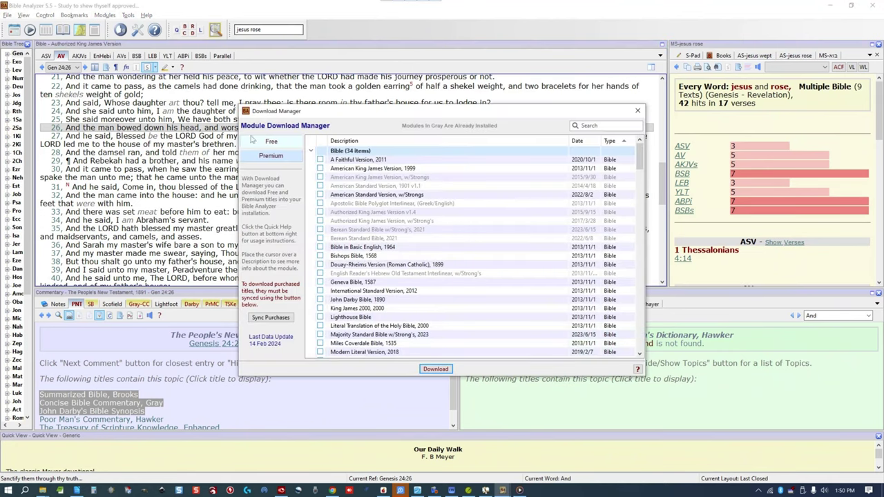
scroll(316, 160, down, 1)
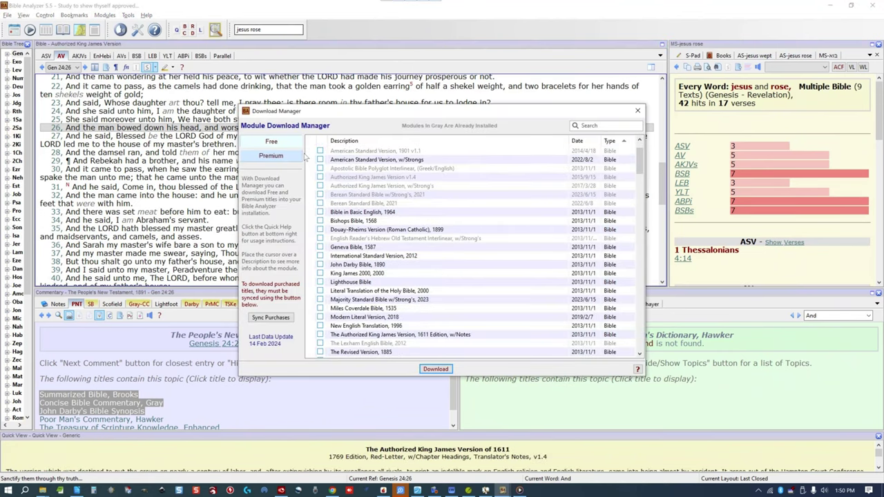
scroll(317, 161, up, 1)
click(310, 150)
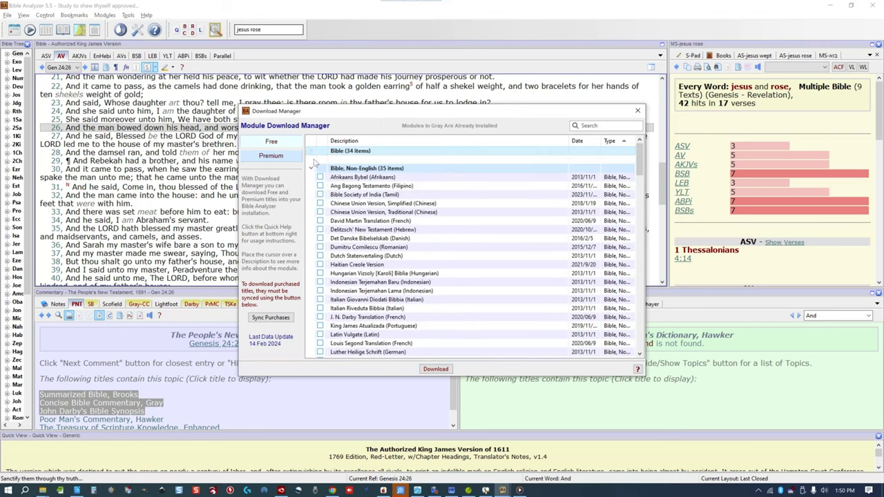
click(312, 170)
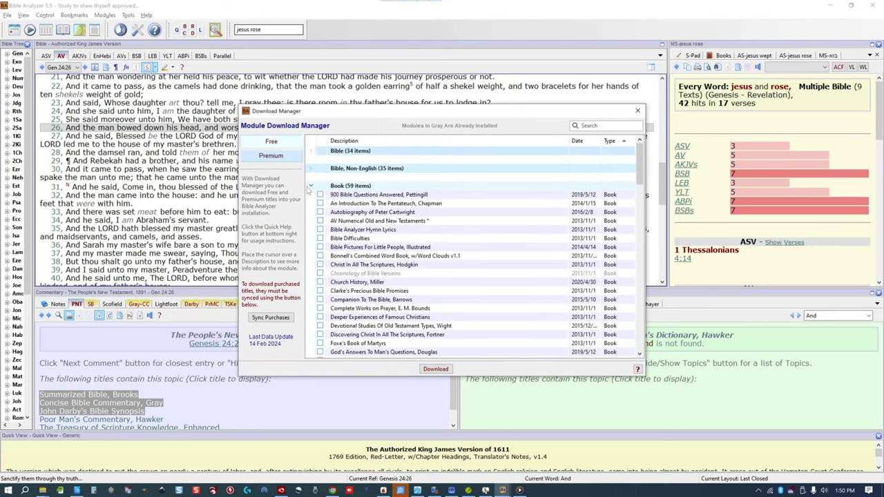
click(309, 186)
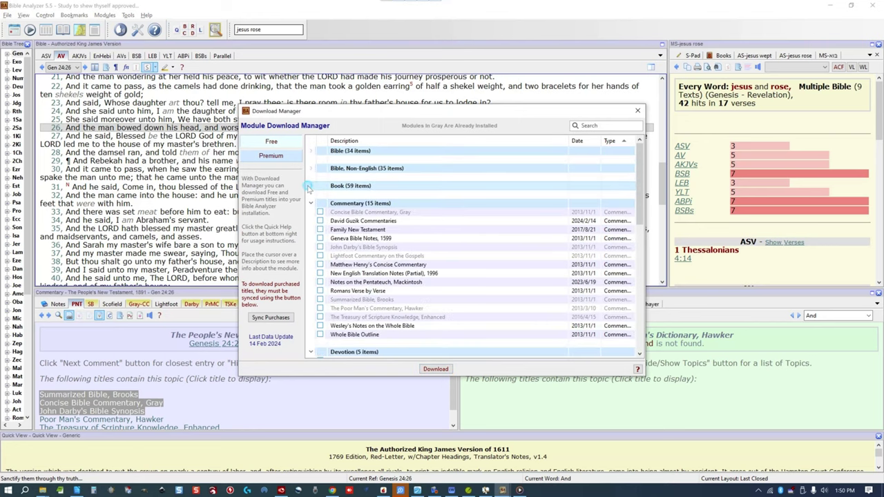
- Review the premium modules and their prices in the Module Download Manager, and close it
click(271, 156)
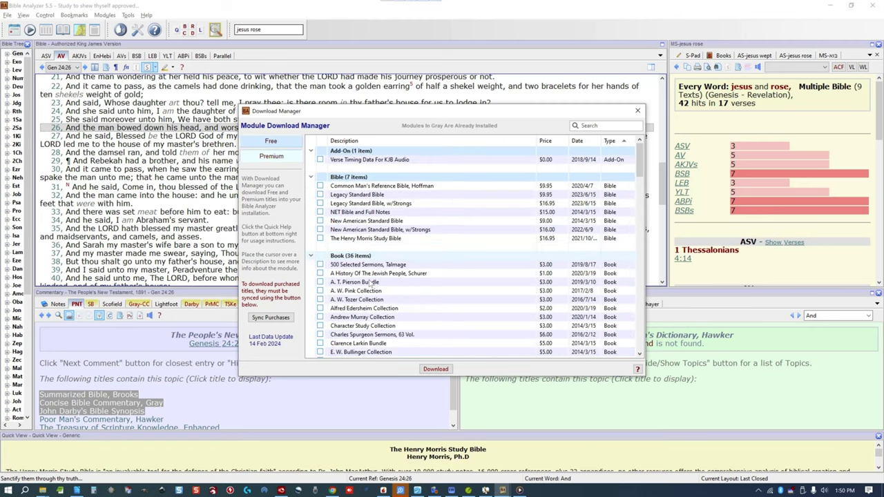
scroll(356, 280, down, 1)
scroll(356, 280, down, 4)
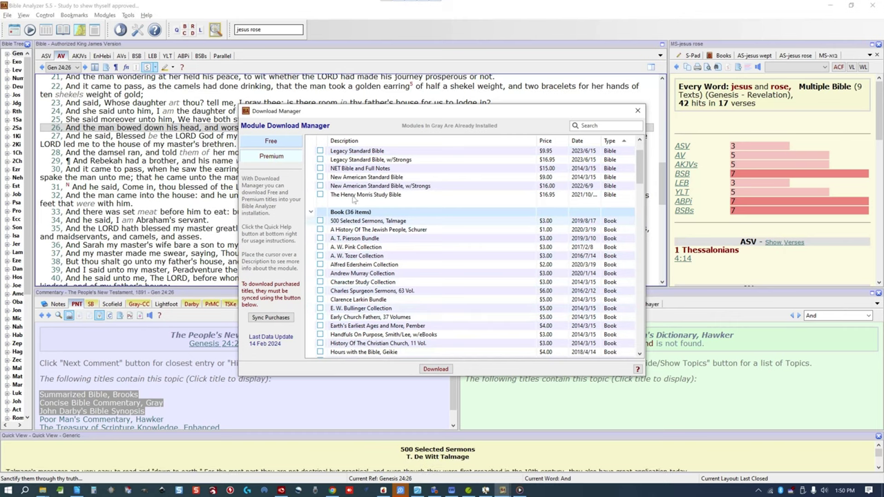
click(637, 111)
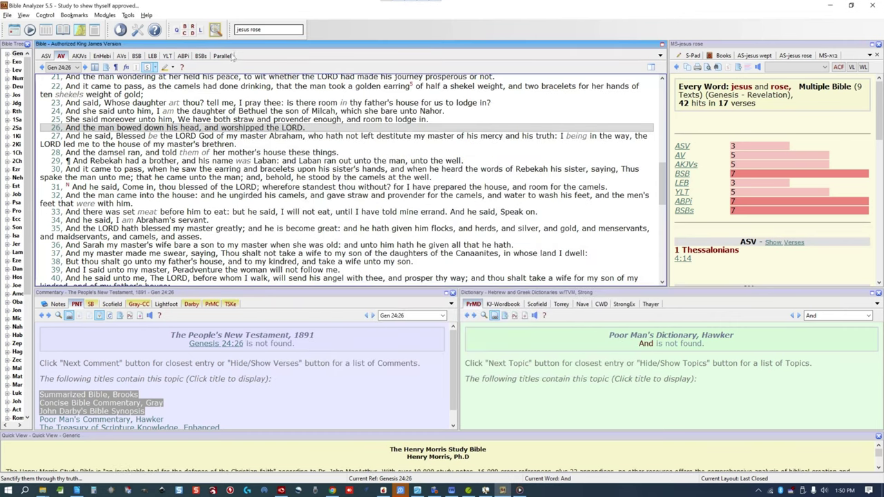
- Show Genesis 24 in the parallel view and add the EnHebi text to its selected Bibles
click(222, 56)
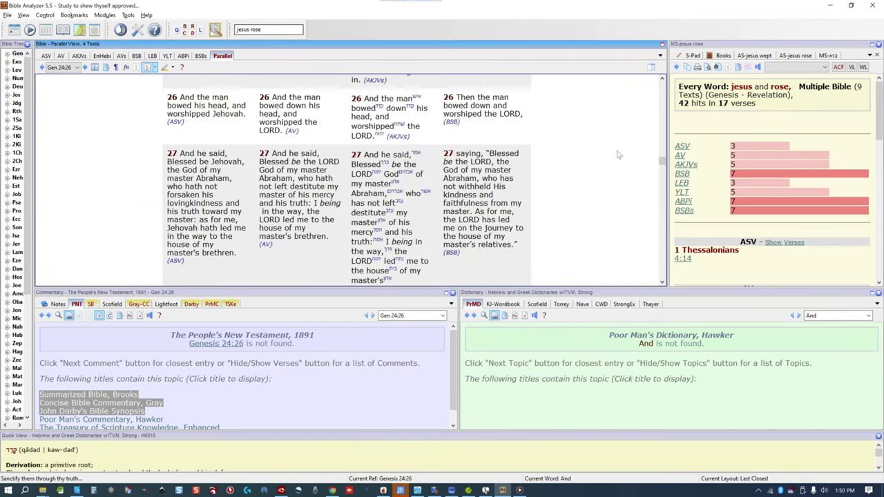
drag(663, 161, 663, 83)
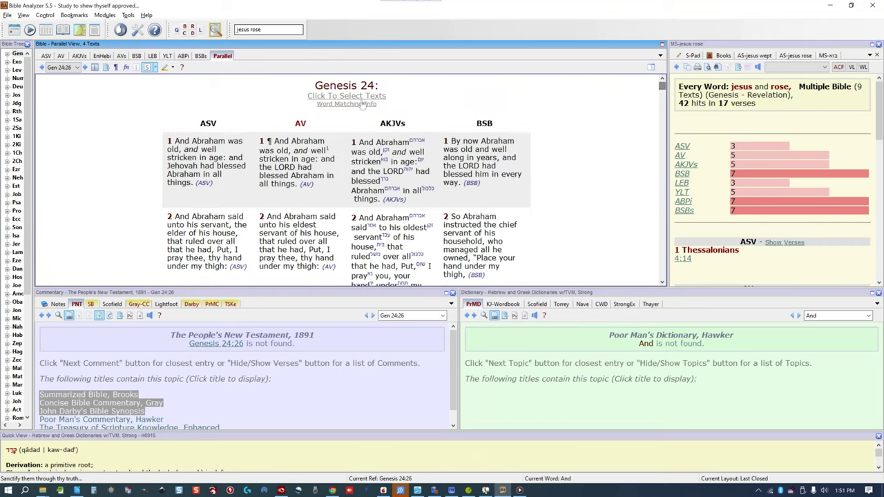
click(347, 96)
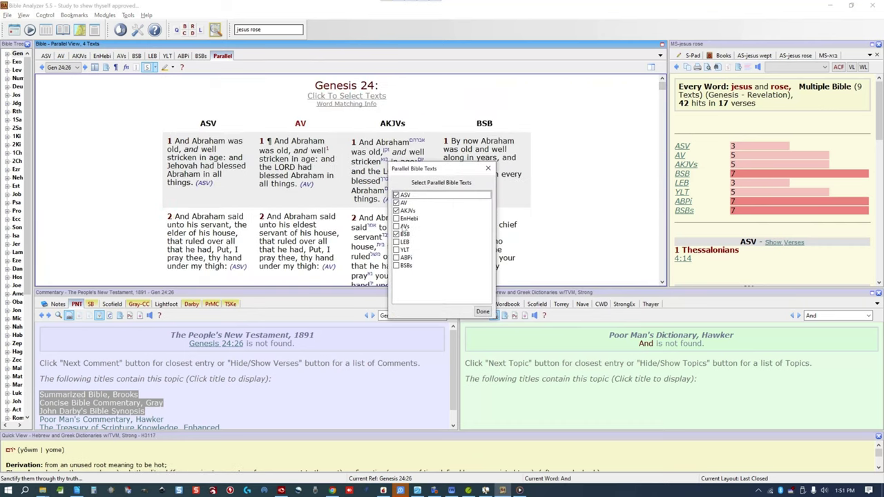
click(482, 312)
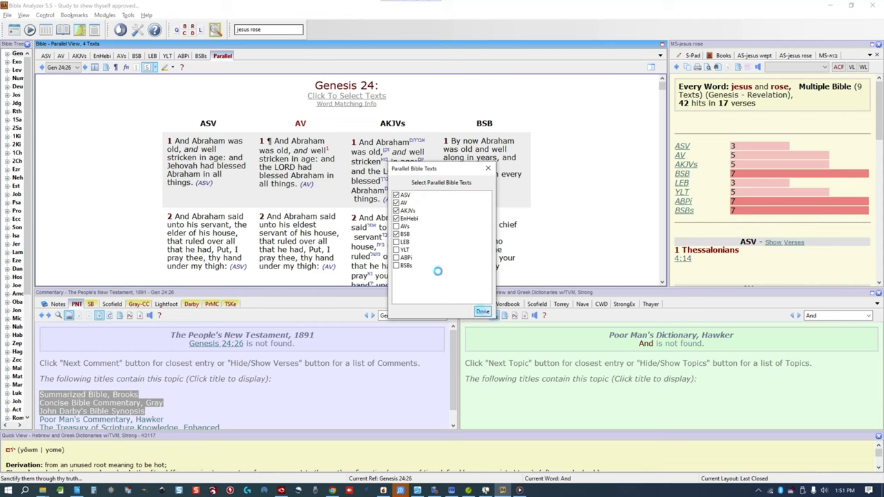
- Return to the single ASV text and show Brooks's Summarized Bible commentary for Genesis 24:26
click(96, 67)
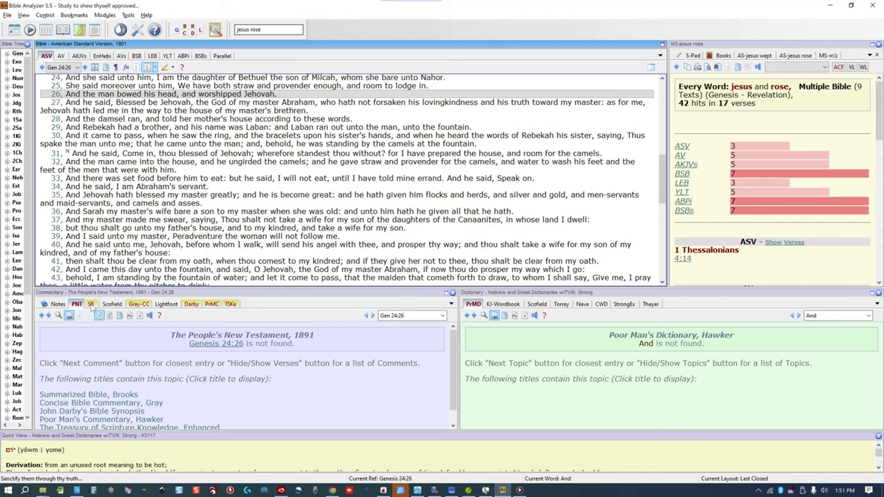
click(91, 305)
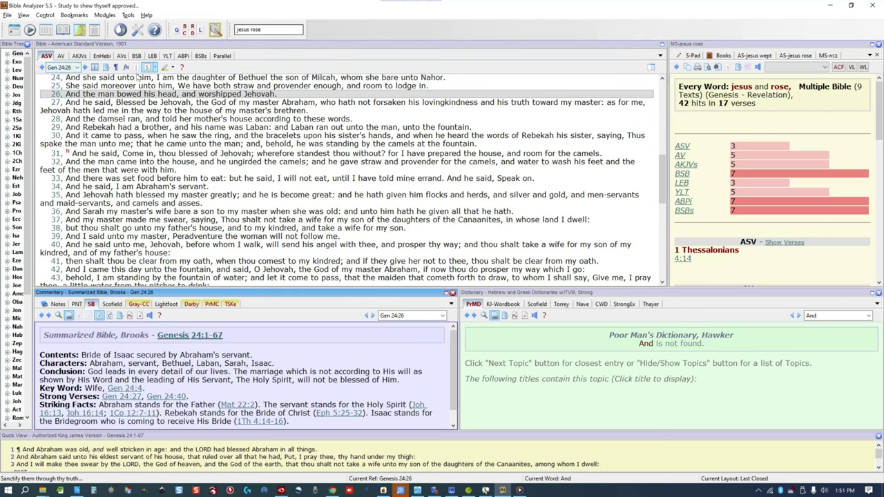
- View the library search in the Master Control Panel, and remove LEB from the multiple-Bible search texts in the advanced search
click(215, 29)
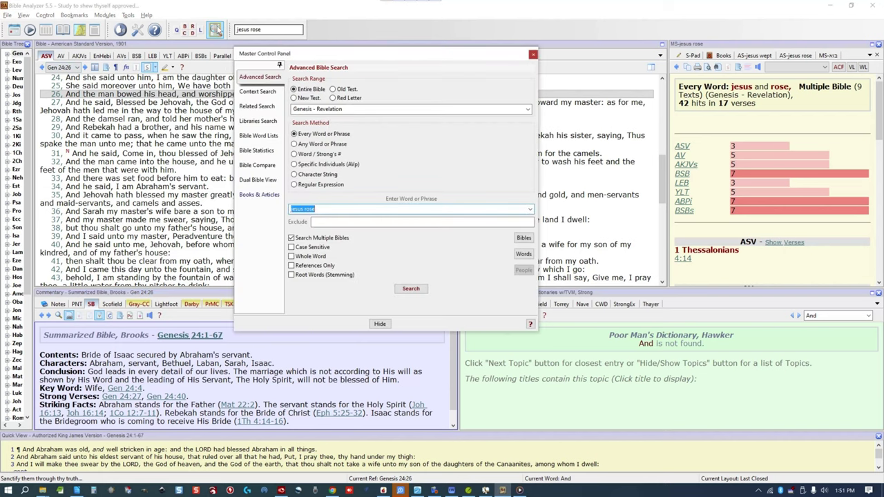
click(258, 121)
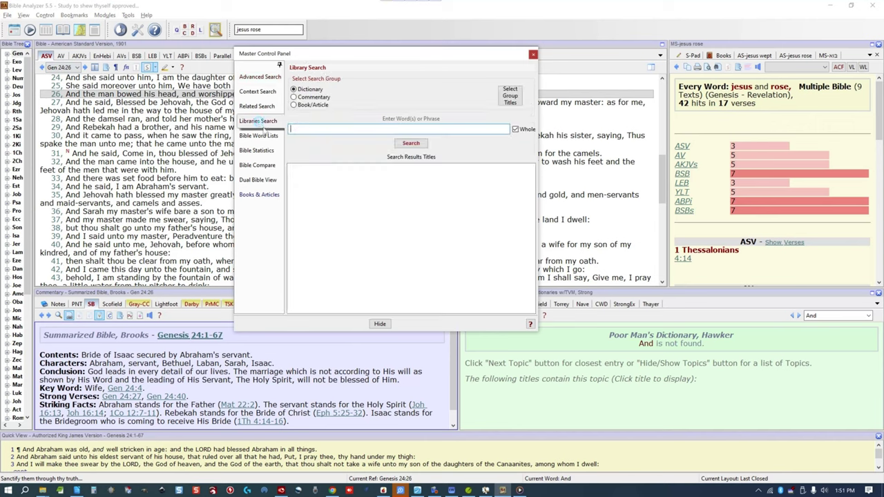
click(261, 78)
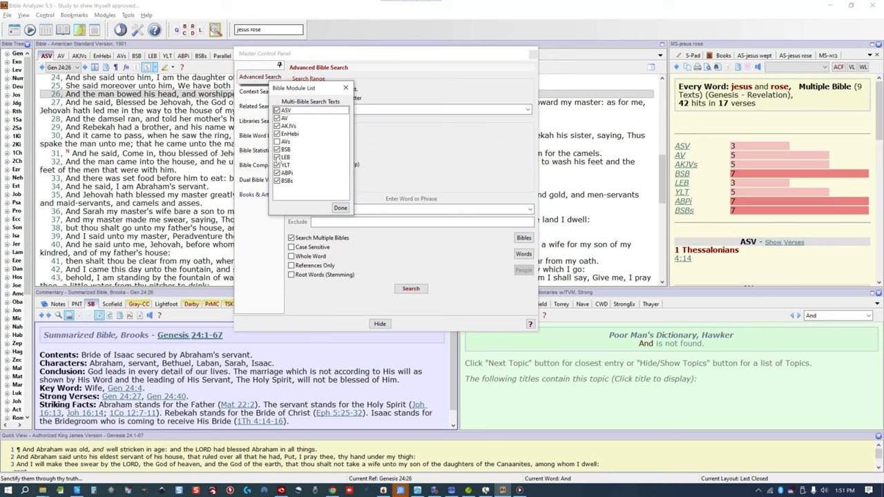
click(341, 207)
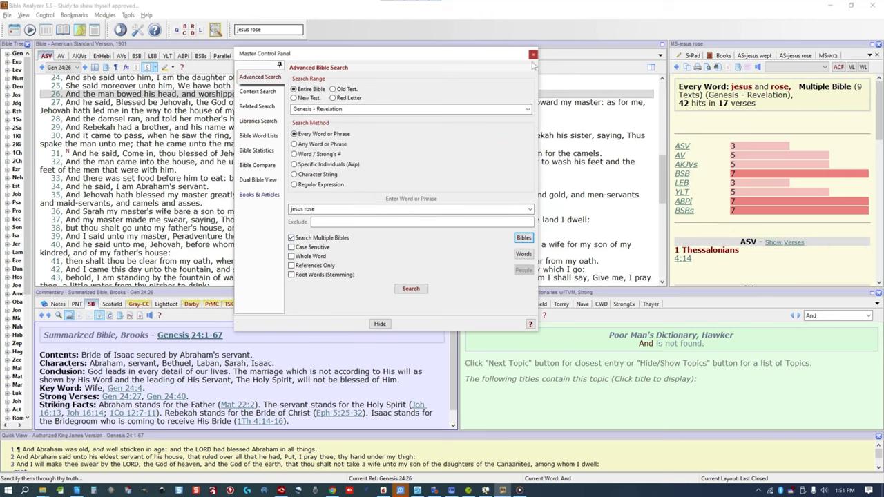
click(532, 54)
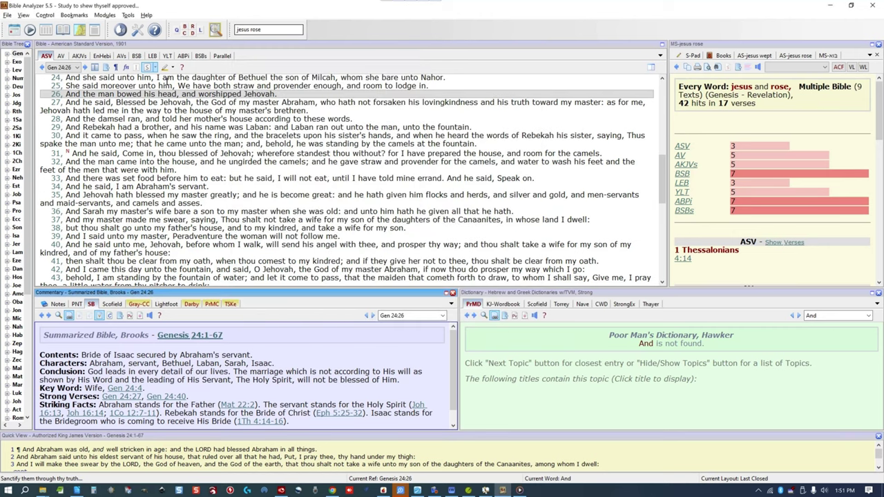
- Return to the parallel view and look up LORD and the Hebrew word ויקד from Genesis 24:26 in the dictionary
click(221, 55)
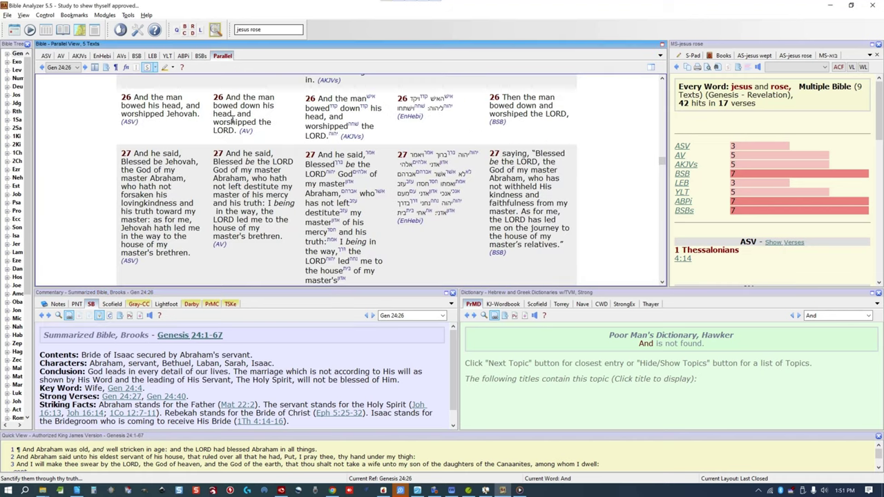
click(331, 137)
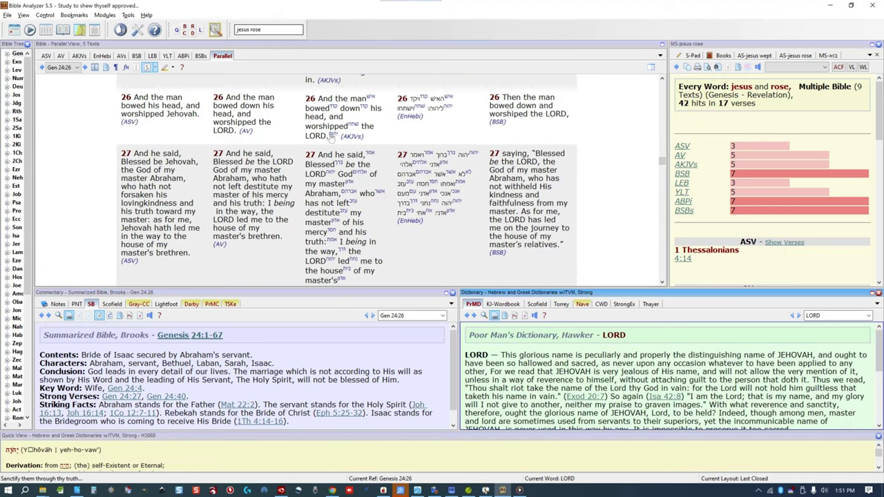
click(419, 98)
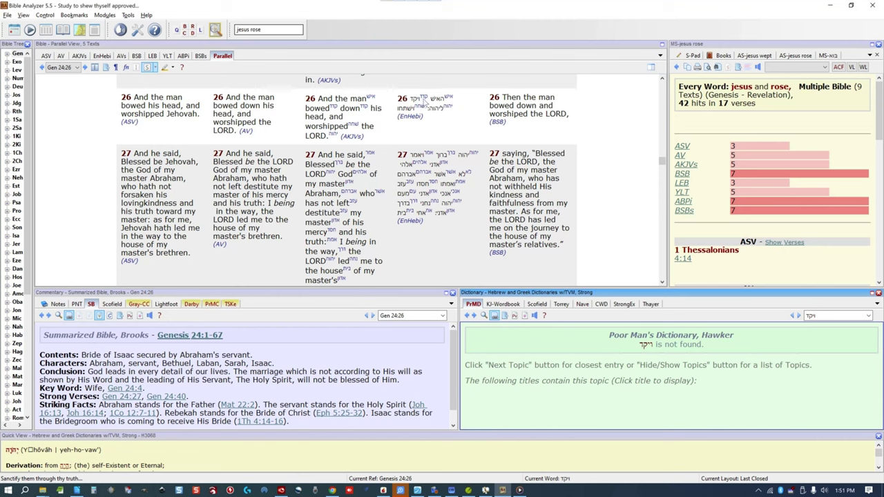
- Run a Strong's search for H6915 from the Hebrew text of Genesis 24:26, and search the Bibles again for "jesus rose"
right_click(424, 102)
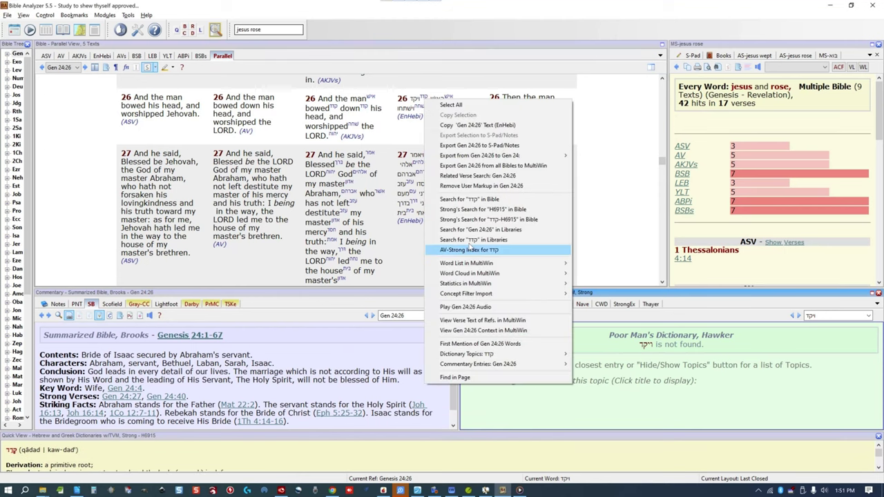
click(482, 210)
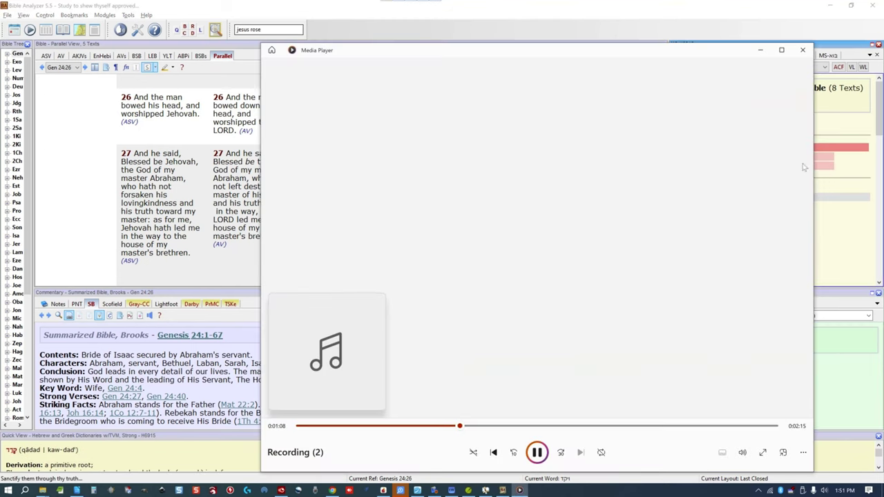
click(761, 50)
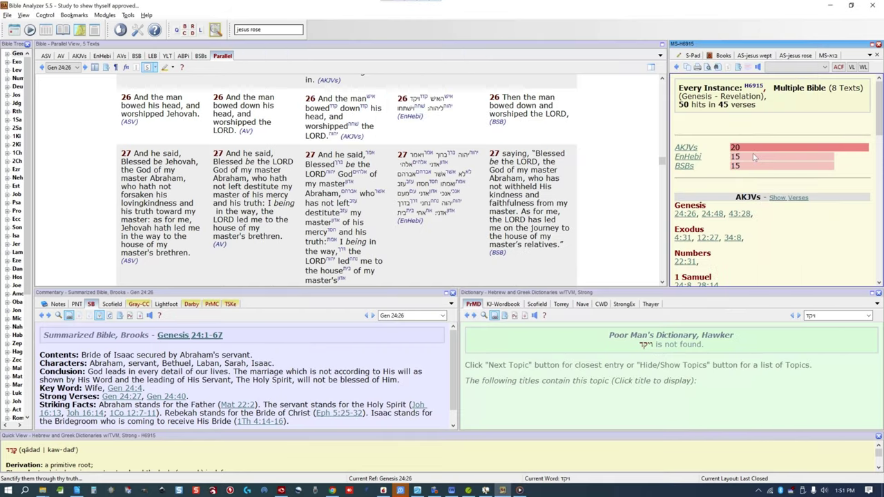
click(250, 30)
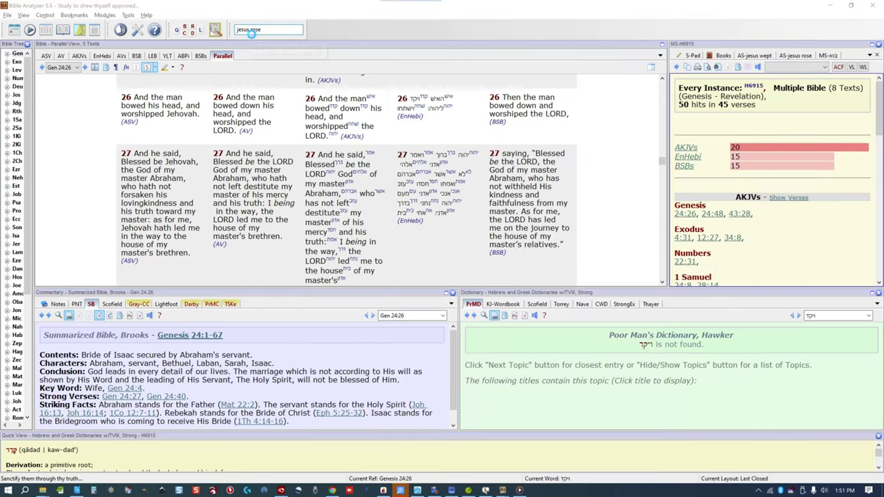
key(Return)
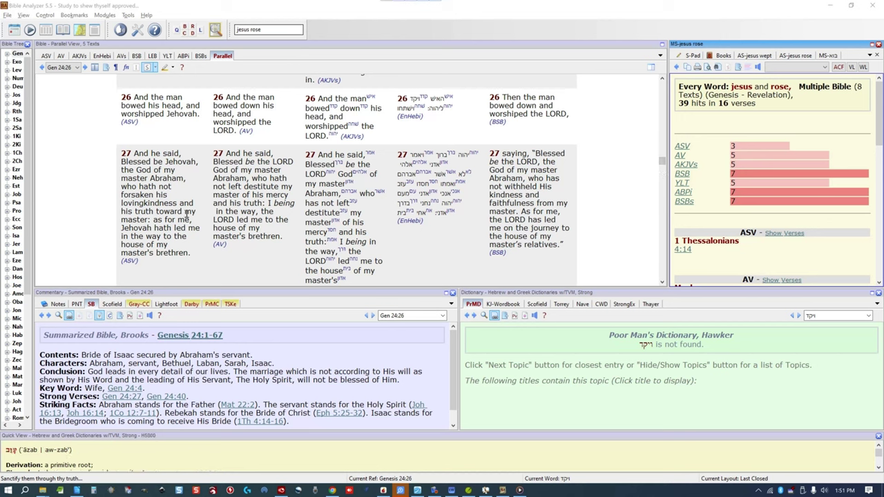
- Look up H2617 from Genesis 24:27 in Strong's dictionary and compare its entry in Combined Word Definitions
click(337, 235)
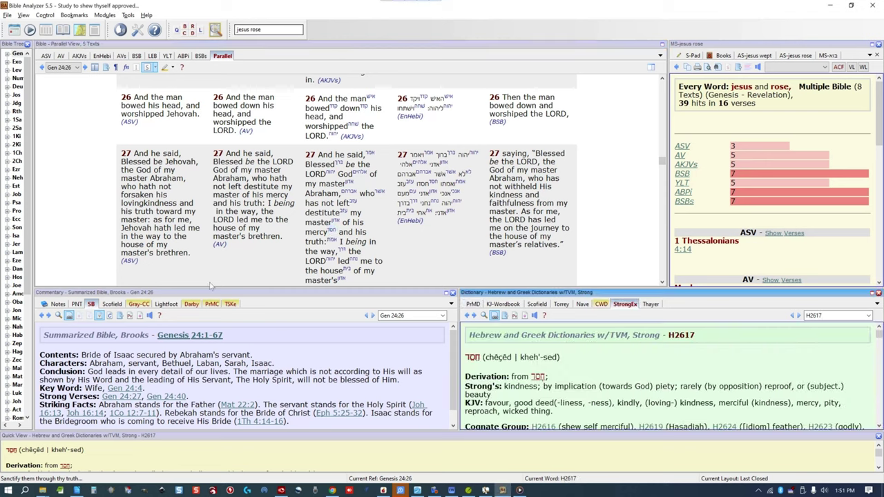
click(601, 304)
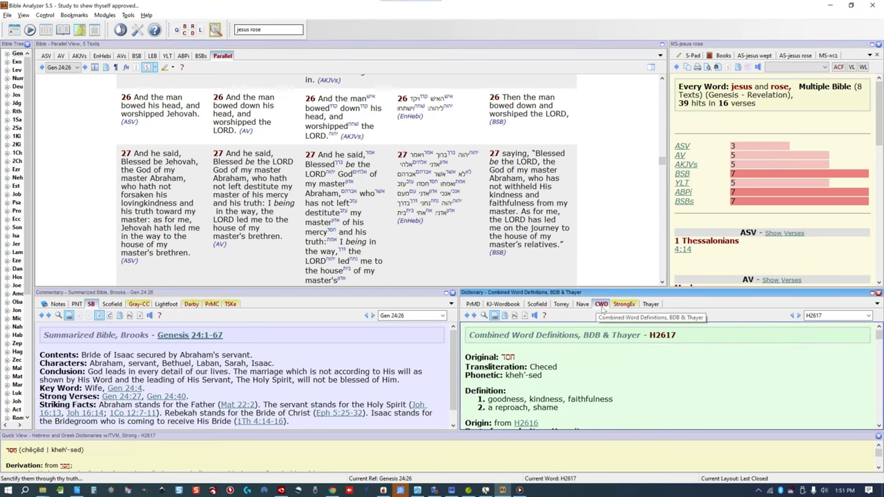
click(625, 304)
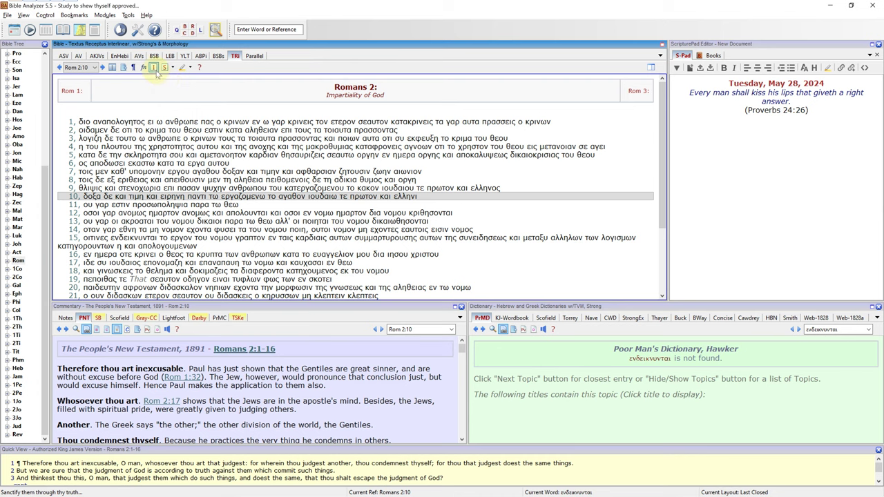
- Open the Greek/English interlinear viewer for Romans 2 in the Textus Receptus and show its options
click(154, 68)
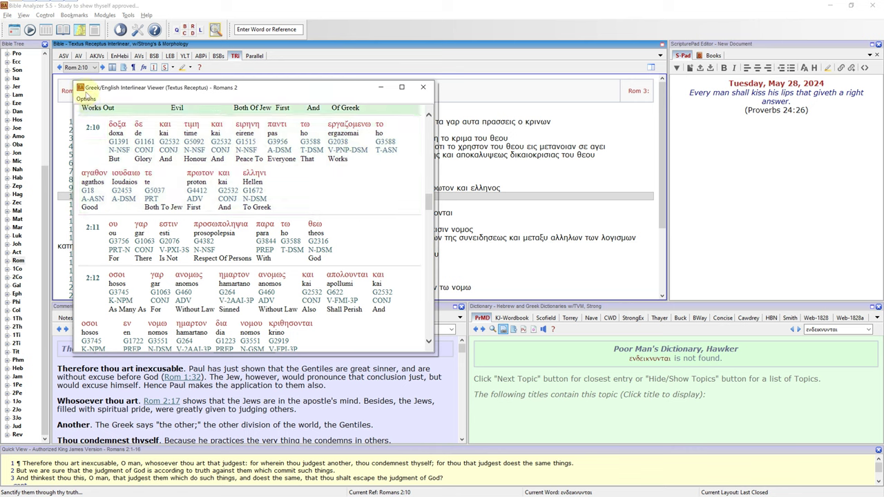
click(86, 98)
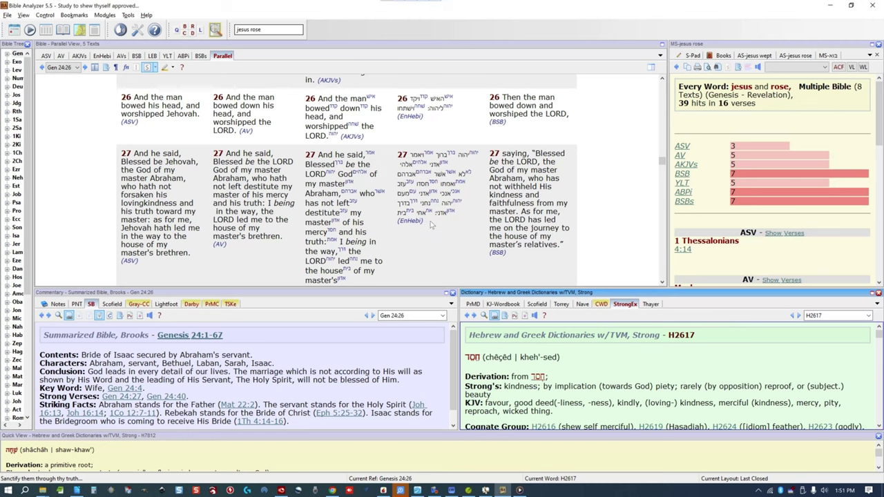
- Look up H113 from the Hebrew text of Genesis 24:27 and show its entry in Combined Word Definitions
mouse_move(452, 217)
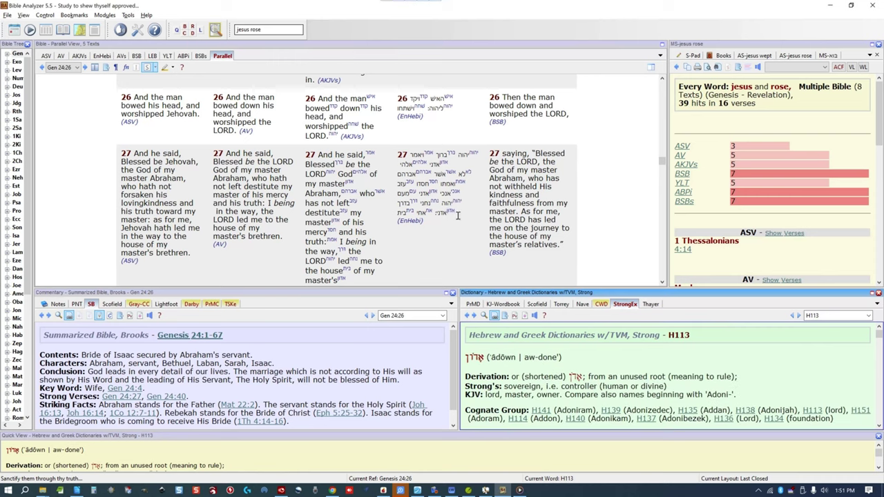
click(601, 303)
- Open the image viewer, display David's Jerusalem from the ISV Interactive Maps, and close the viewer
click(79, 29)
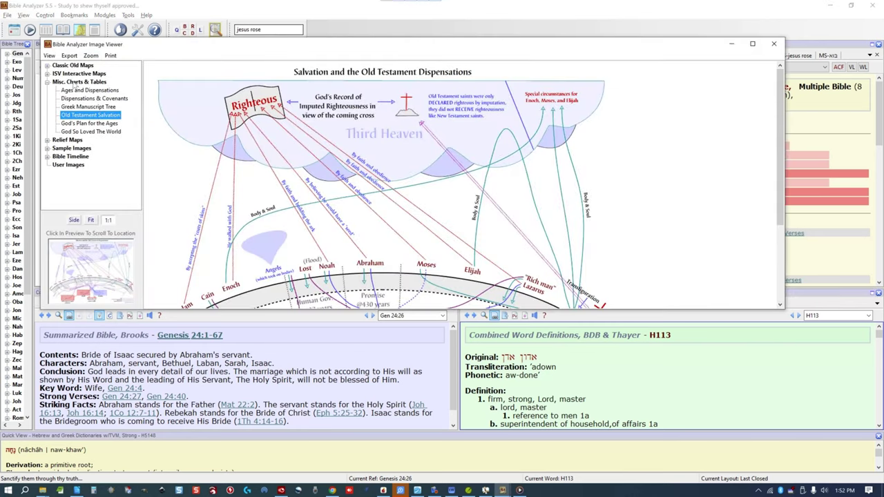
click(47, 73)
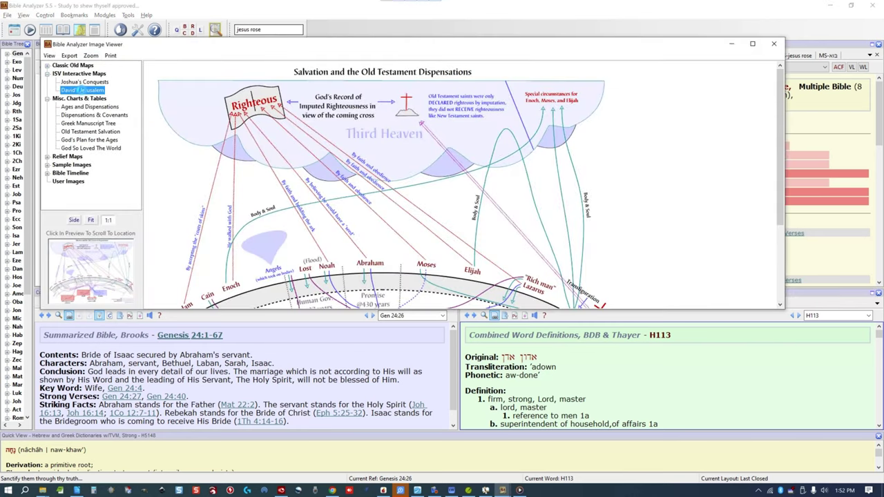
click(83, 90)
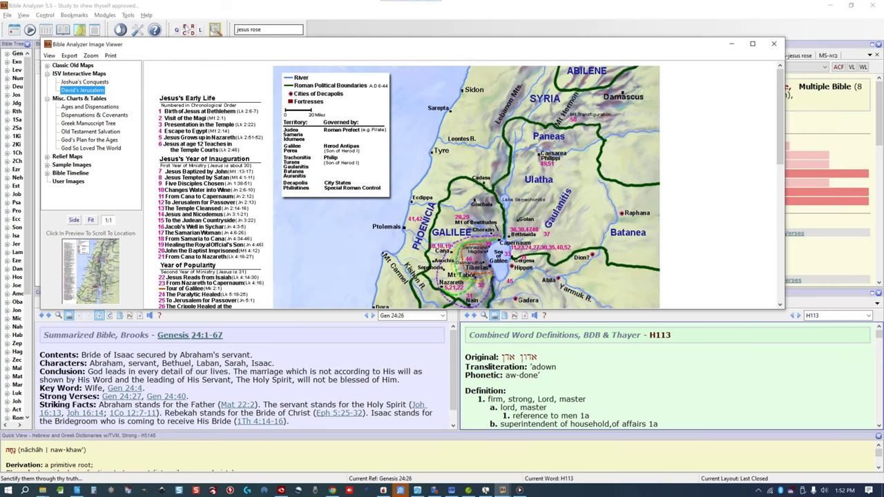
click(185, 31)
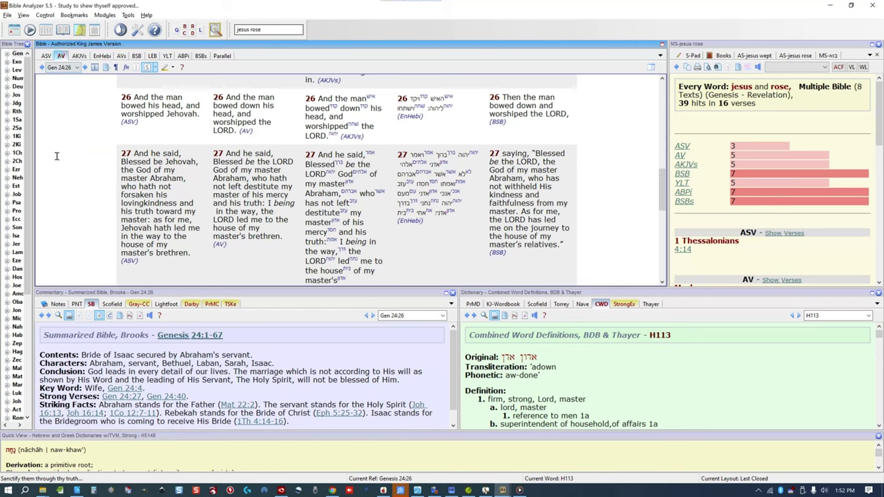
- Show the AV text, add the user note "not" to Genesis 24:26, and reopen it from the verse's note marker
click(61, 55)
click(57, 305)
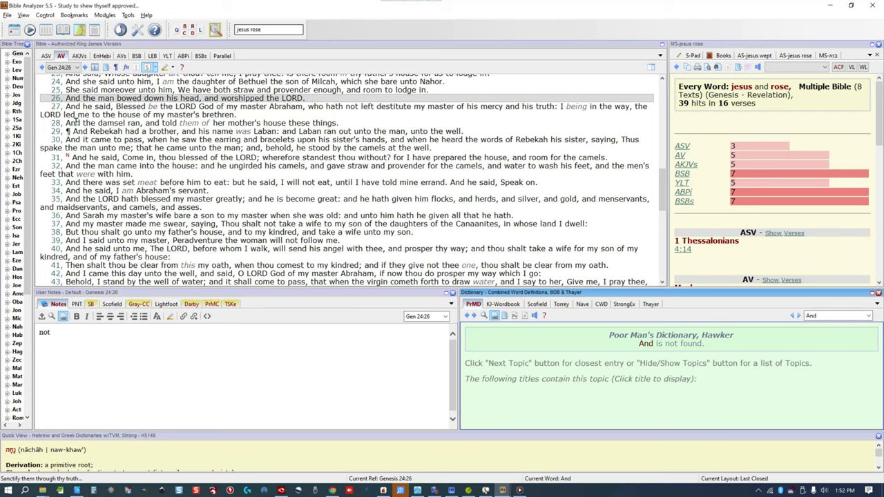
click(54, 116)
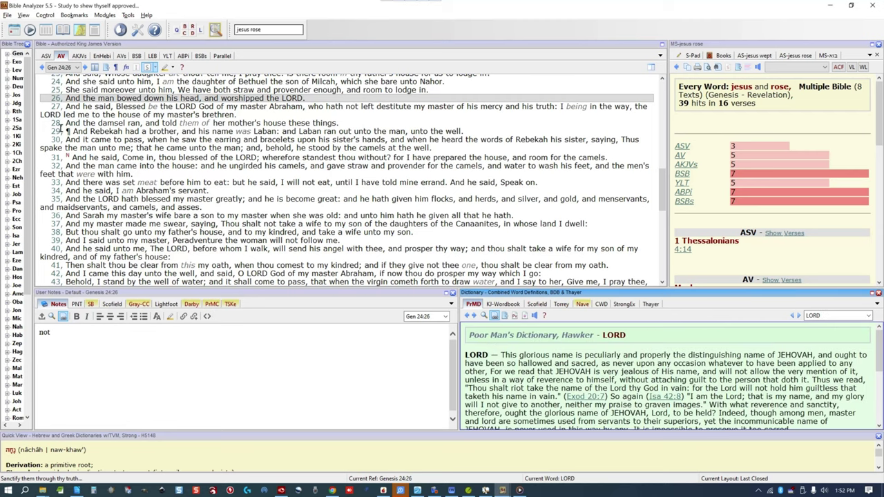
click(60, 130)
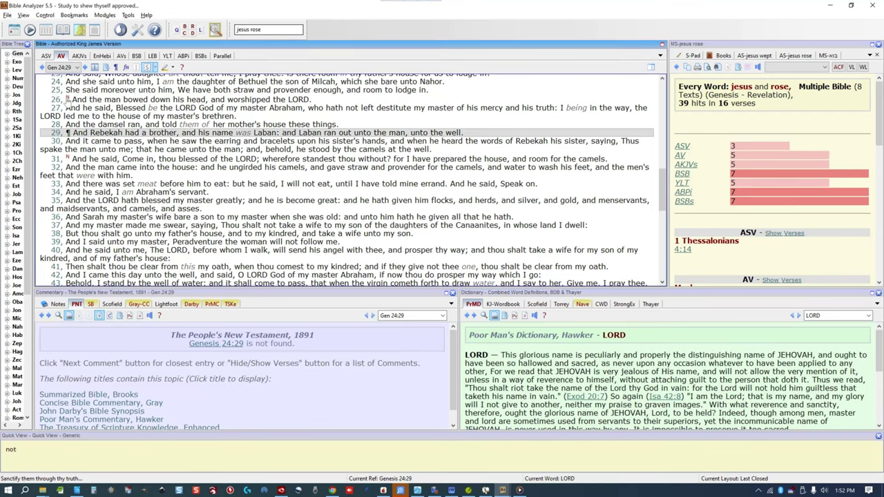
click(67, 99)
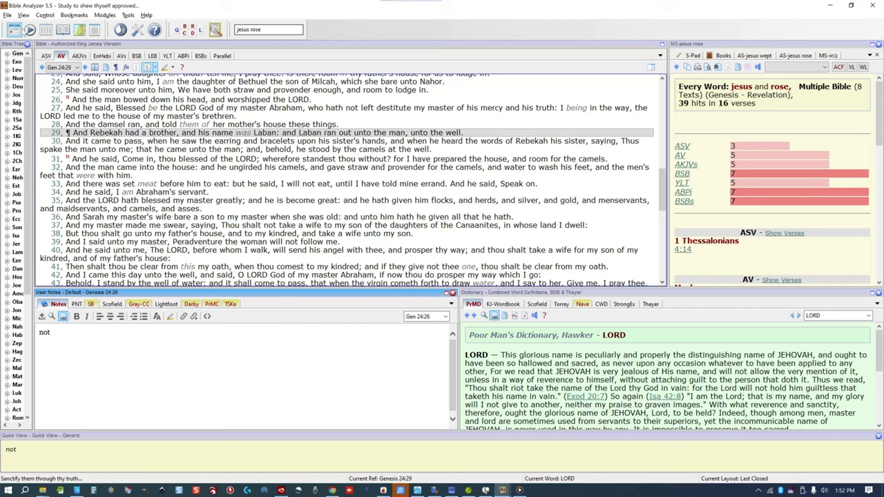
- View the list of bookmark slots and return to Genesis 24:26 in the AV text
click(74, 14)
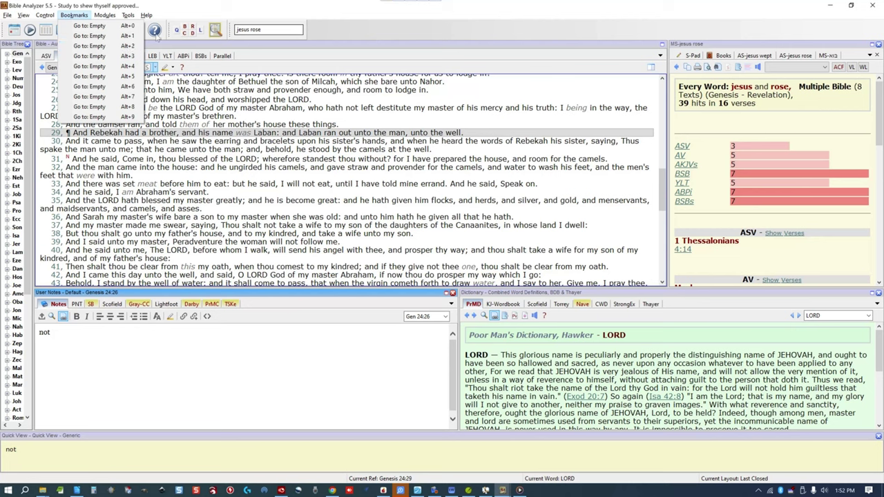
click(350, 32)
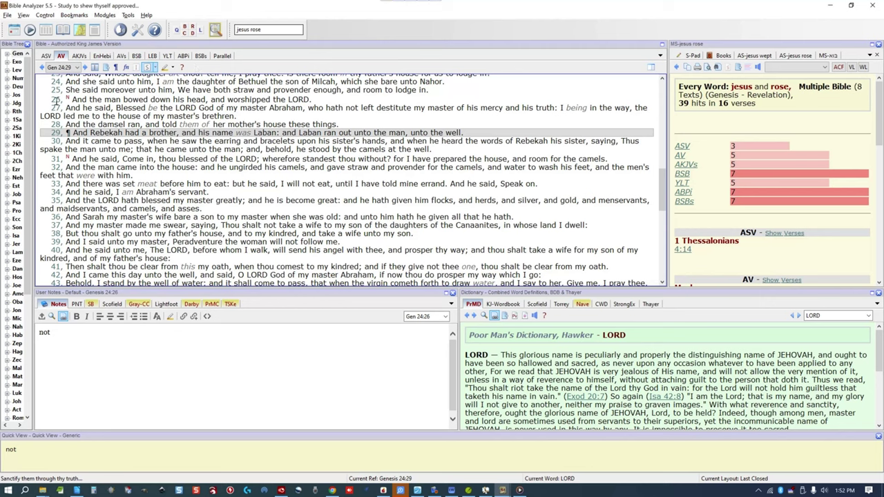
click(54, 98)
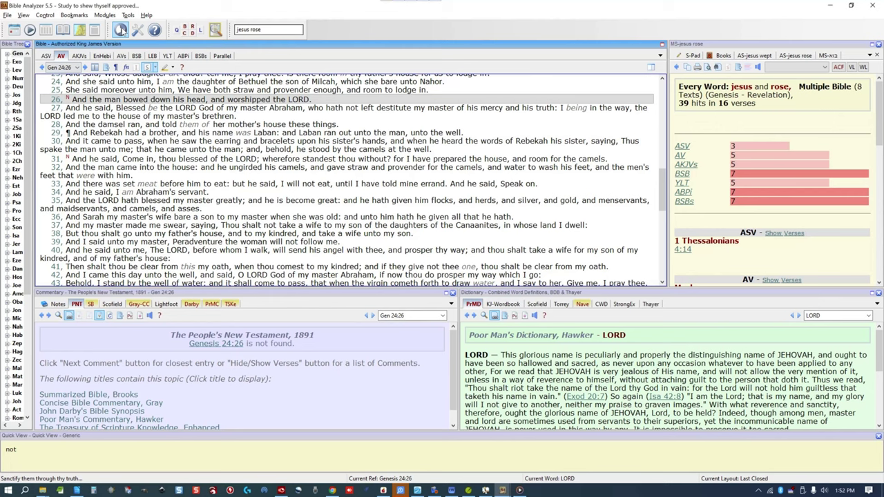
- Select the commentary titles listed for Genesis 24:26, from Brooks to Poor Man's Commentary, and play the selection with text-to-speech
click(120, 30)
scroll(149, 327, down, 1)
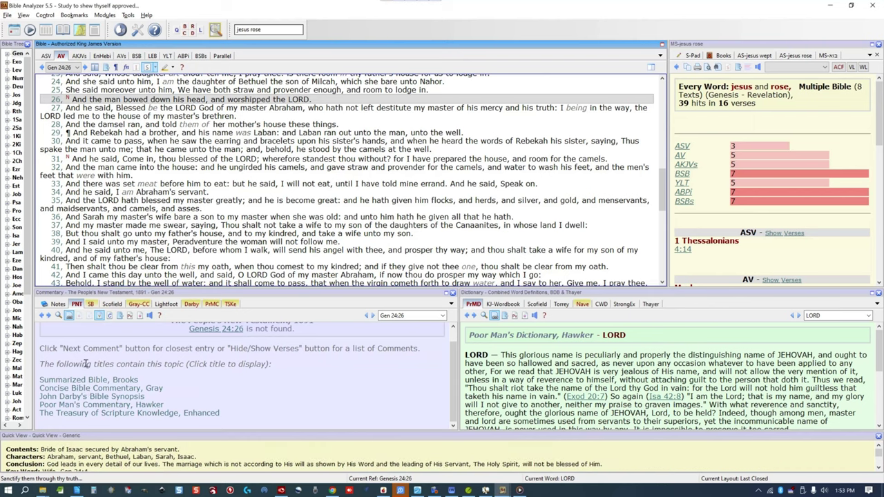
drag(85, 380, 164, 405)
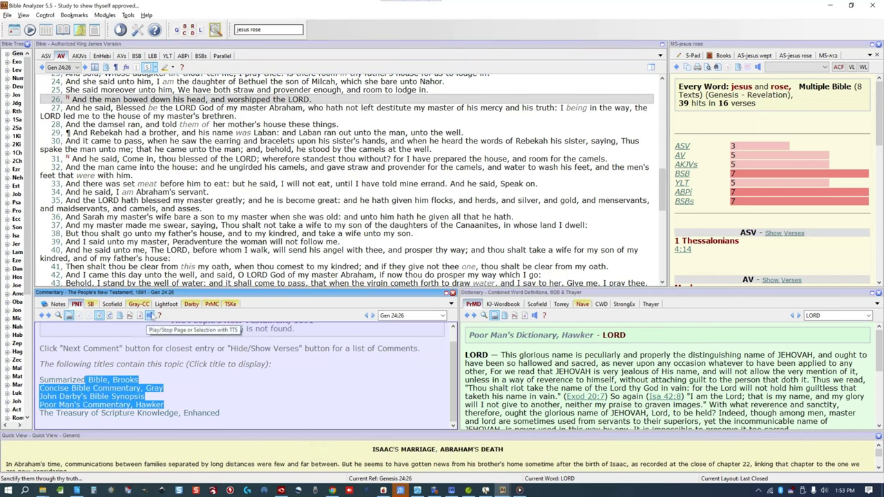
click(150, 315)
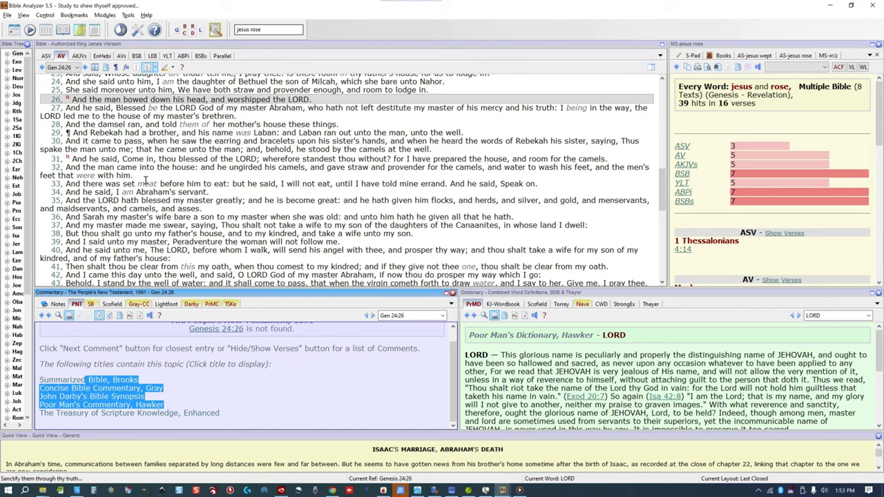
click(148, 160)
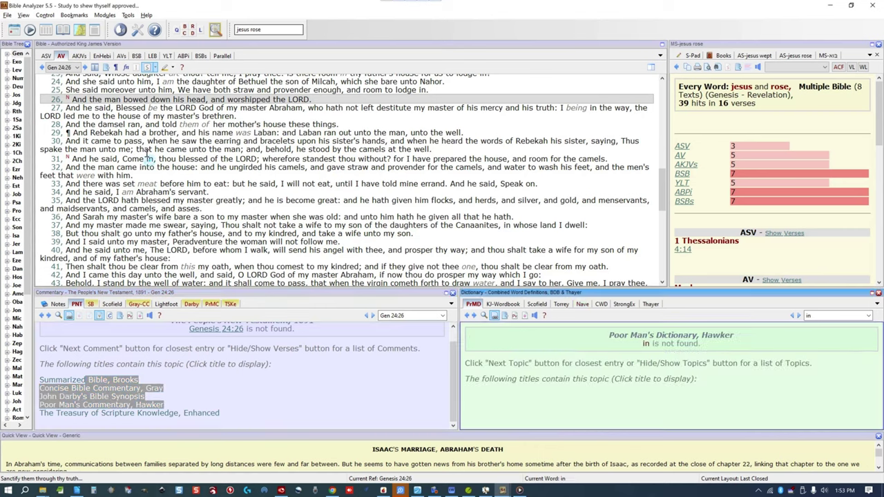
- Review the available control commands and the window layout presets without applying any
click(45, 15)
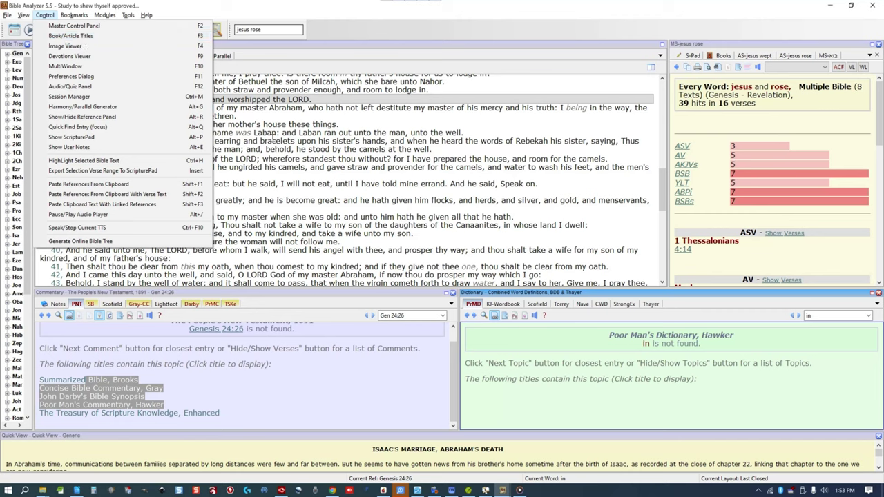
click(269, 140)
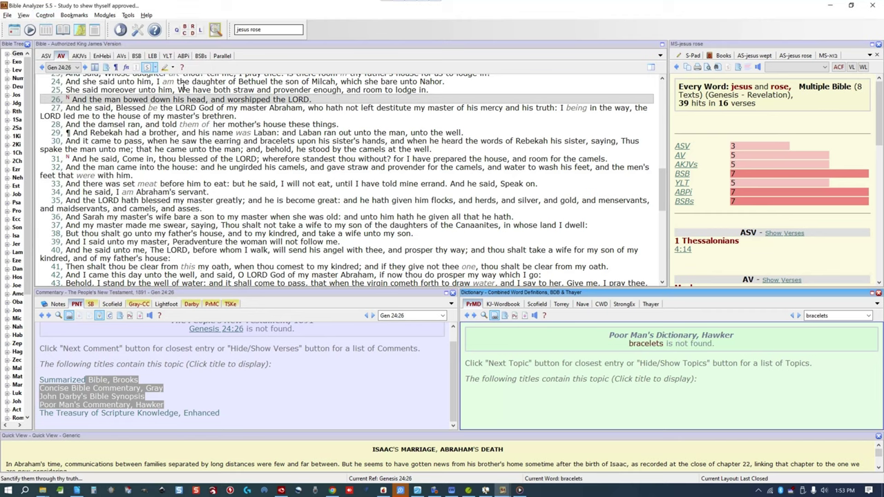
click(199, 31)
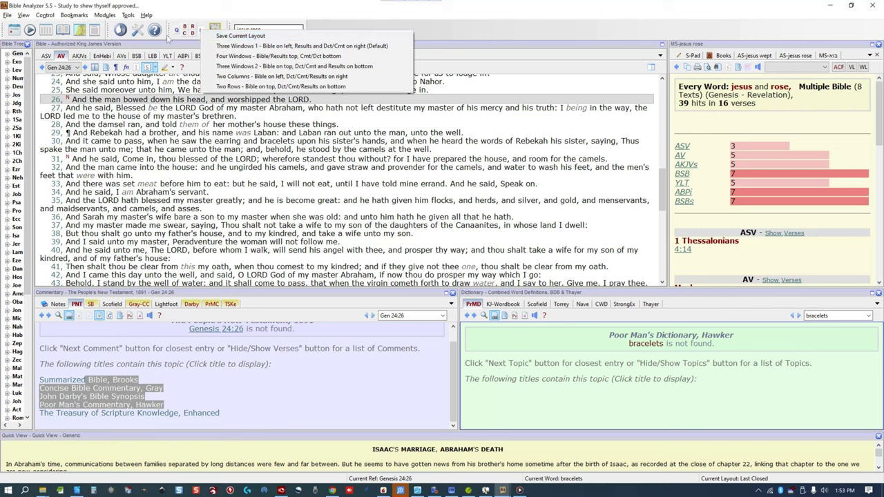
click(172, 12)
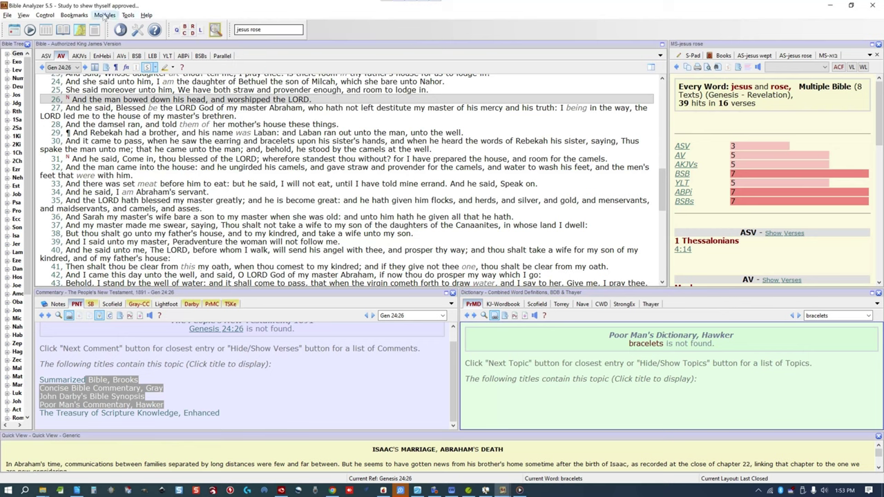
- Open the module Download Manager and collapse the free Bible, Bible Non-English and Book categories to show the commentaries
click(104, 15)
click(112, 27)
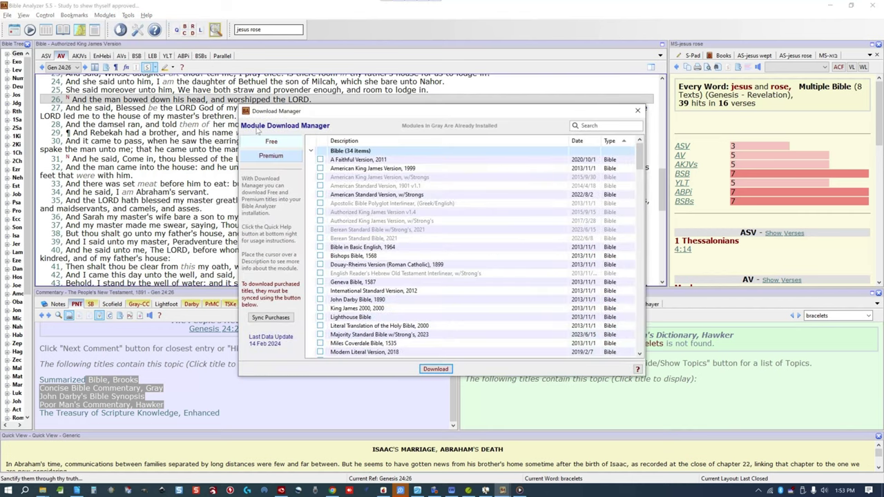
click(311, 151)
click(312, 168)
click(311, 186)
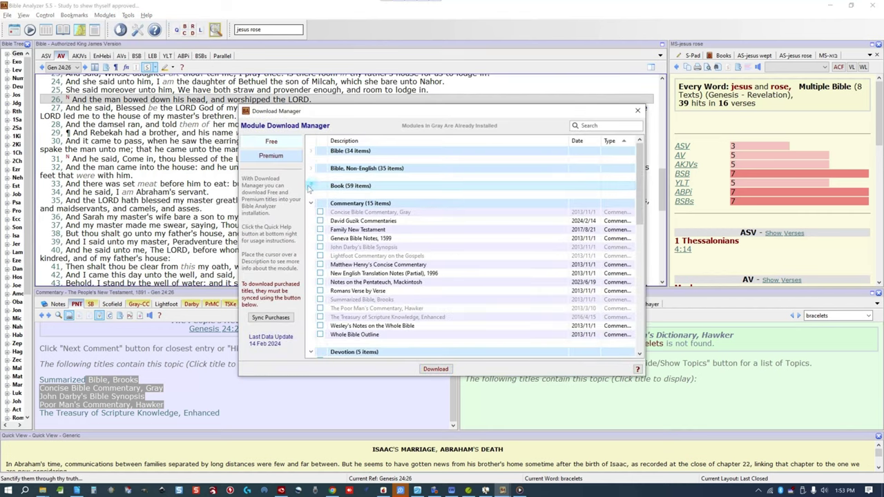
- Browse the premium modules, collapsing Add-On, Bible, Book and Bundle to examine the commentaries, and close the Download Manager
click(284, 158)
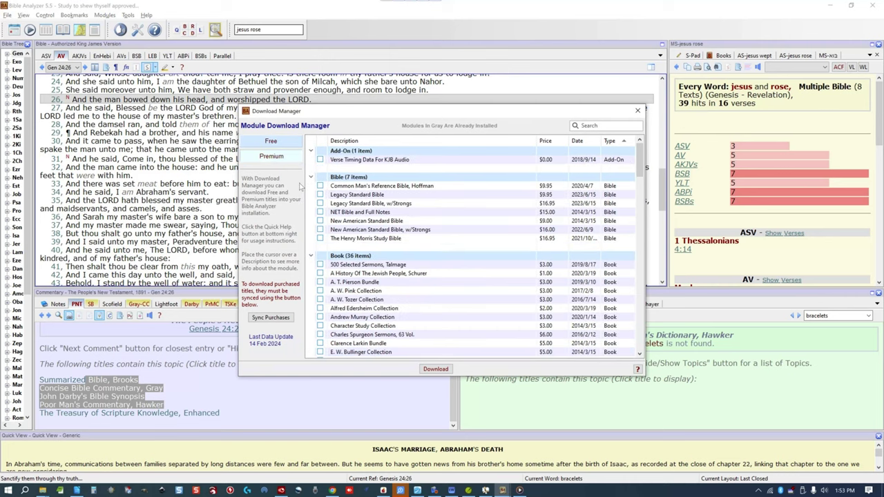
click(311, 151)
click(311, 168)
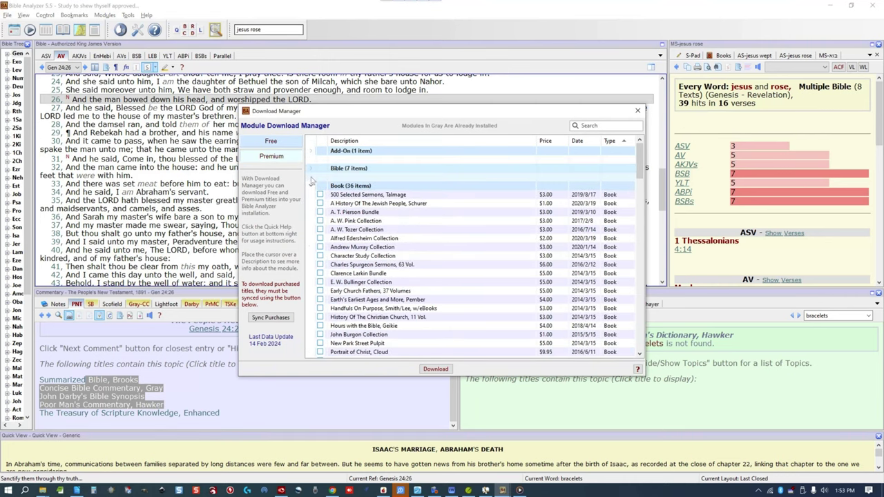
click(311, 186)
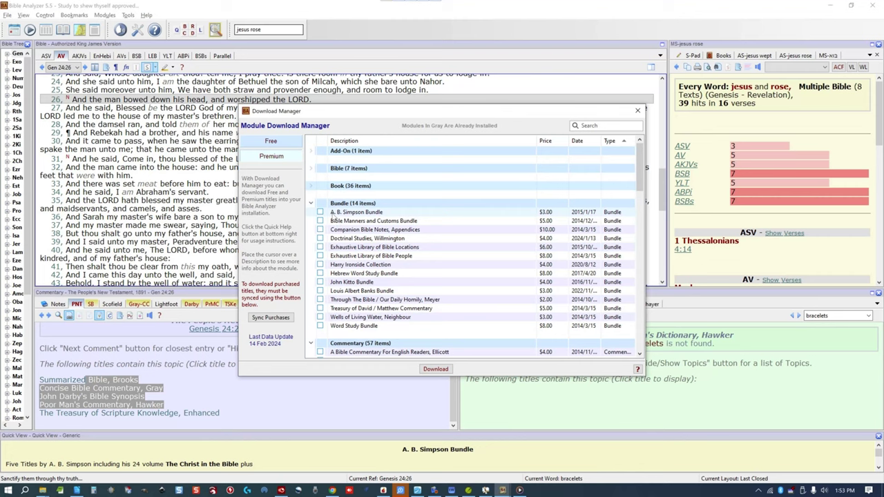
click(311, 204)
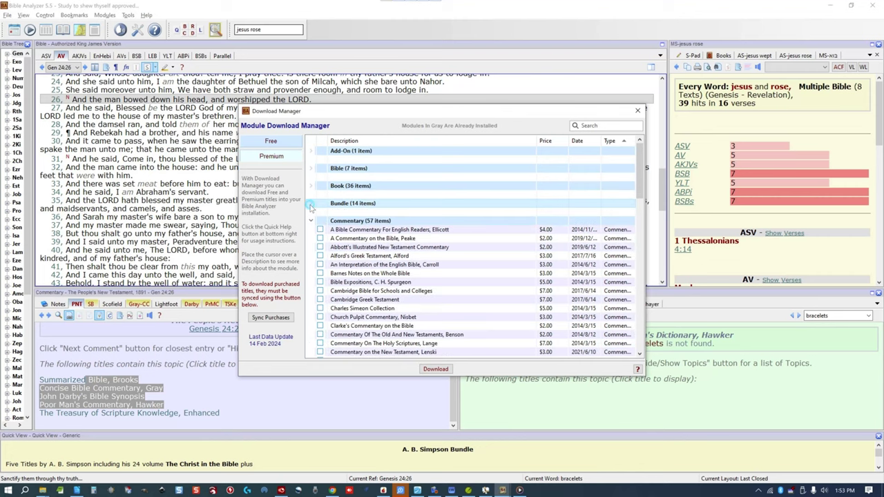
scroll(545, 292, down, 3)
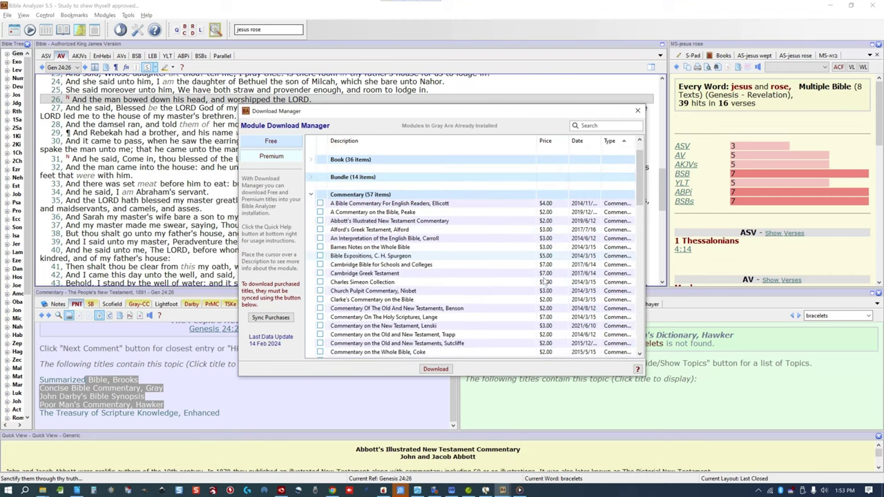
scroll(545, 293, down, 1)
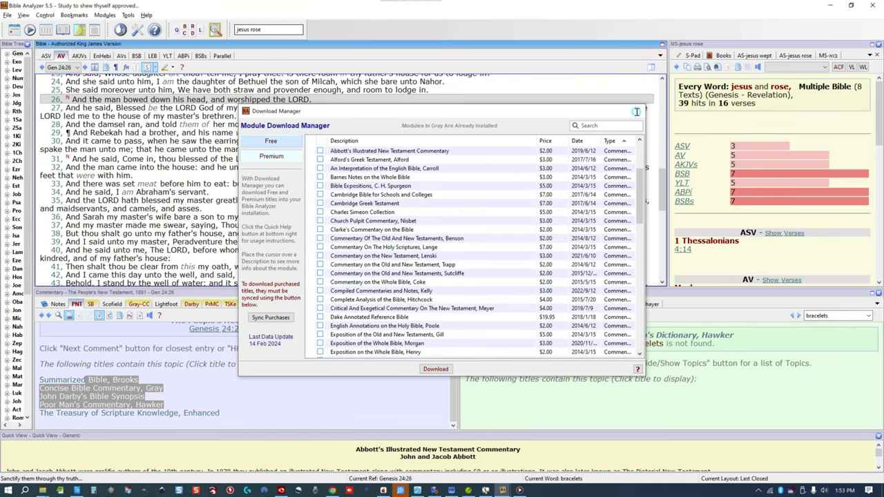
click(636, 111)
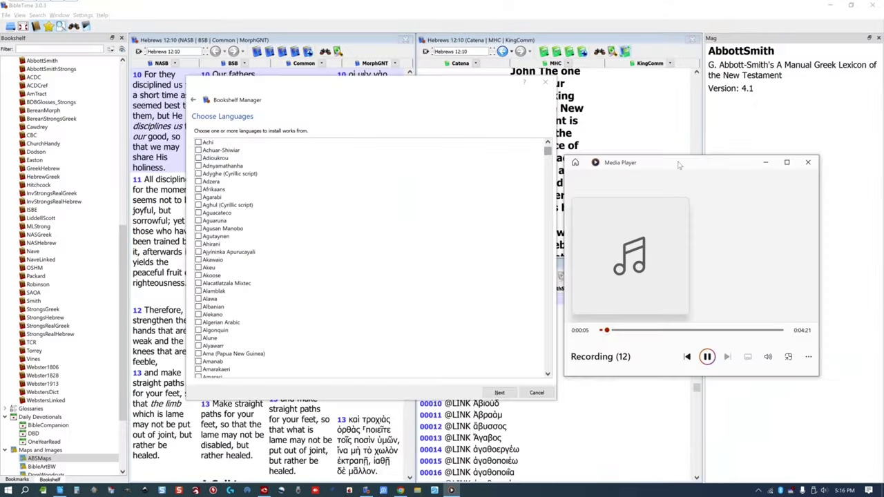
- Switch to BibleTime and select English, Ancient Greek, Modern Greek and Ancient Hebrew as install languages in the Bookshelf Manager
click(763, 163)
drag(551, 157, 539, 211)
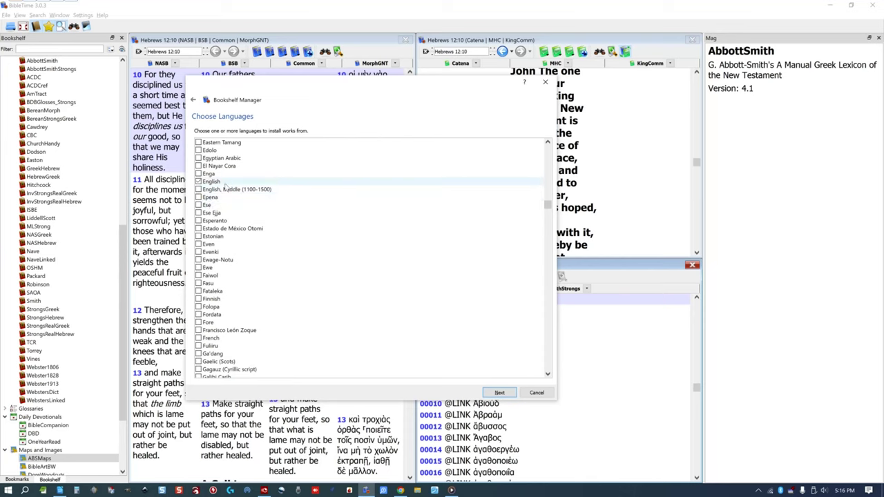
scroll(235, 290, down, 7)
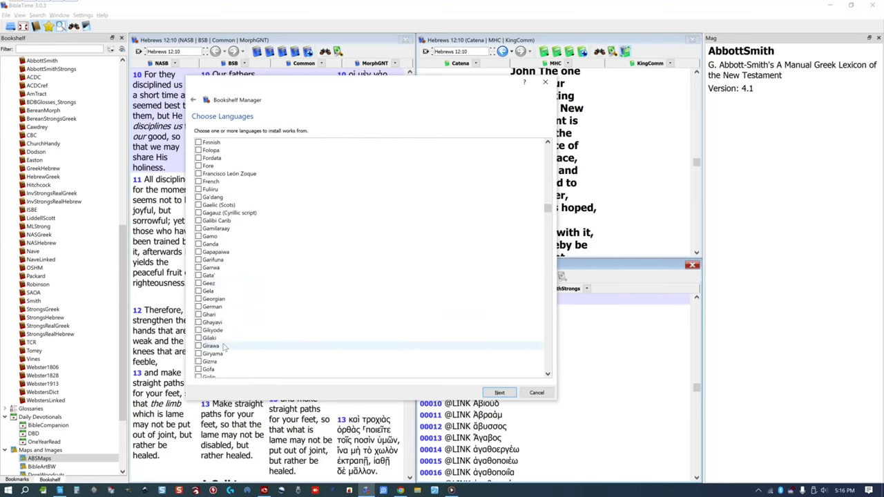
scroll(224, 348, down, 1)
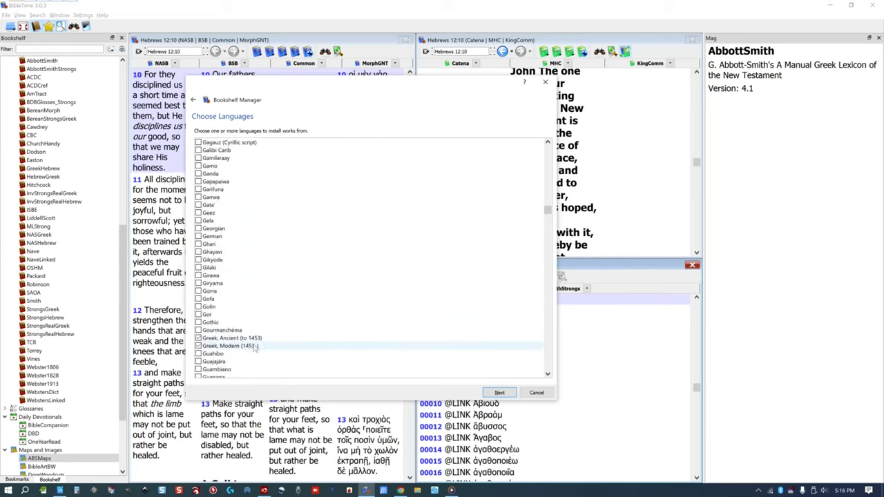
scroll(255, 345, down, 7)
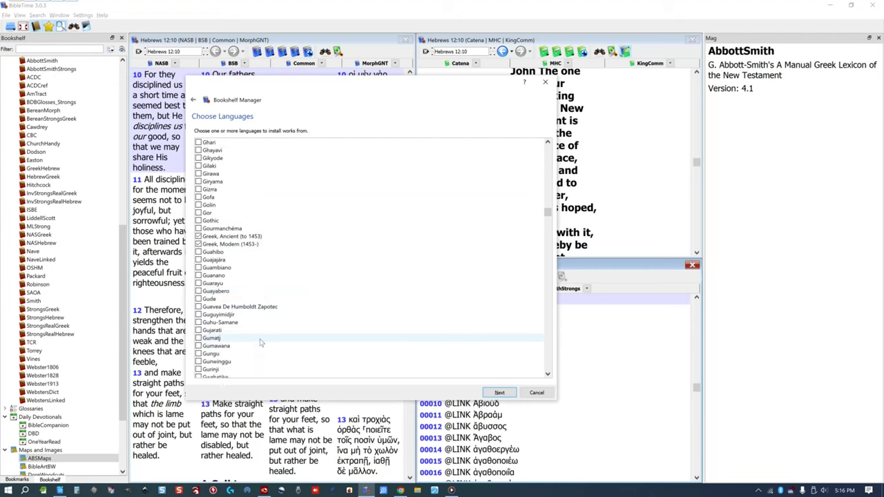
scroll(258, 343, down, 10)
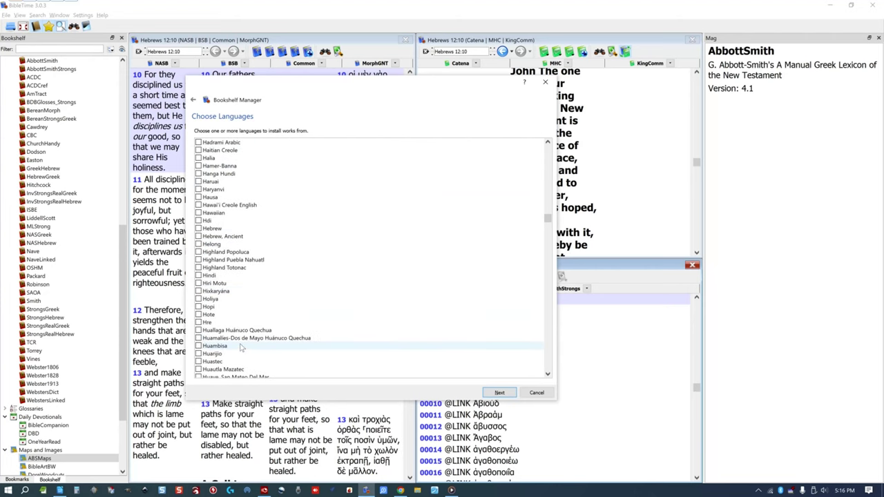
scroll(237, 351, down, 3)
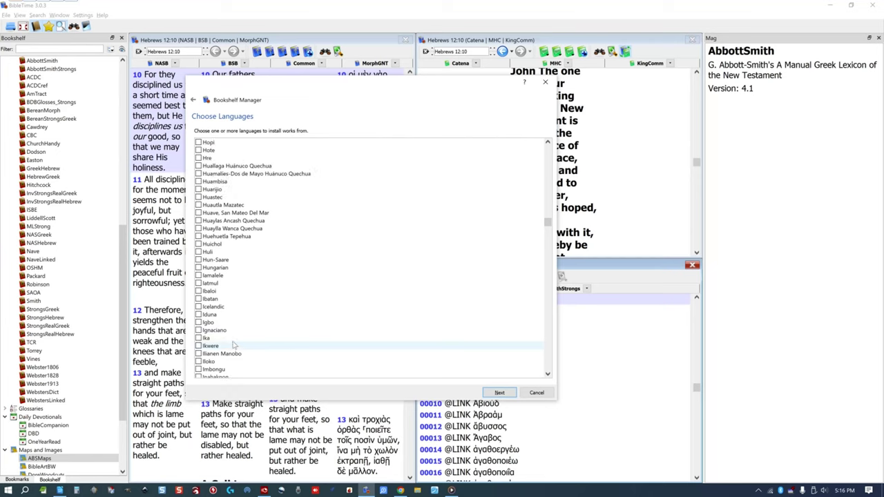
scroll(222, 285, up, 3)
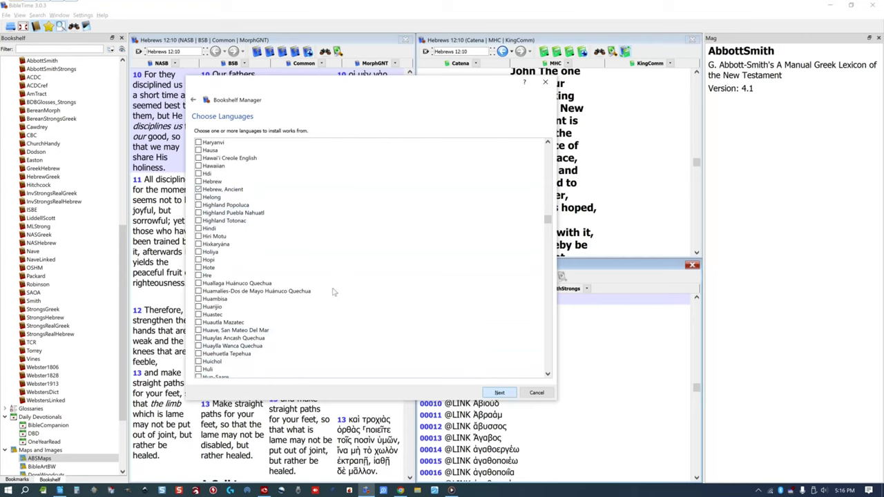
- Expand the English books available to install, examine the list, and cancel the Bookshelf Manager without installing anything
key(Return)
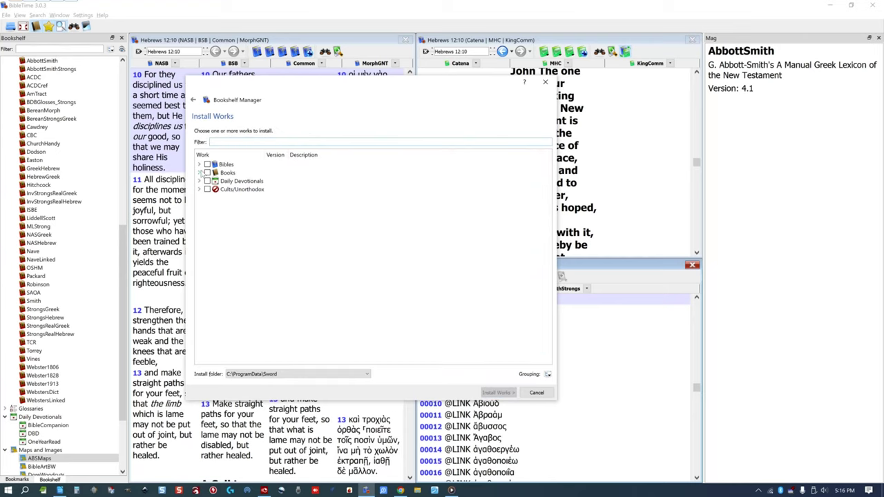
click(199, 173)
click(210, 181)
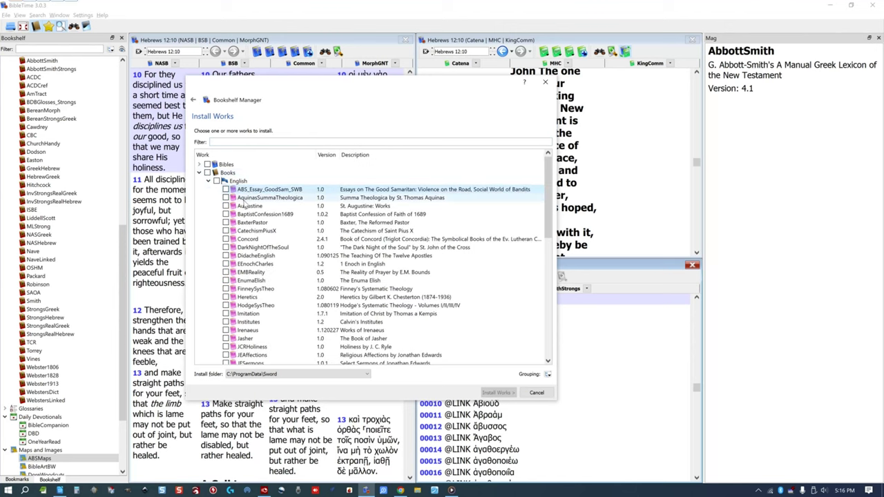
click(225, 206)
click(225, 206)
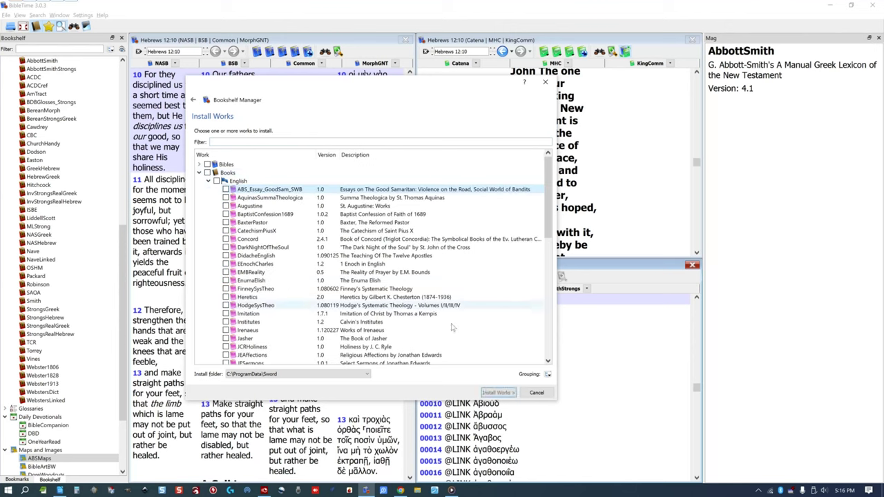
click(537, 393)
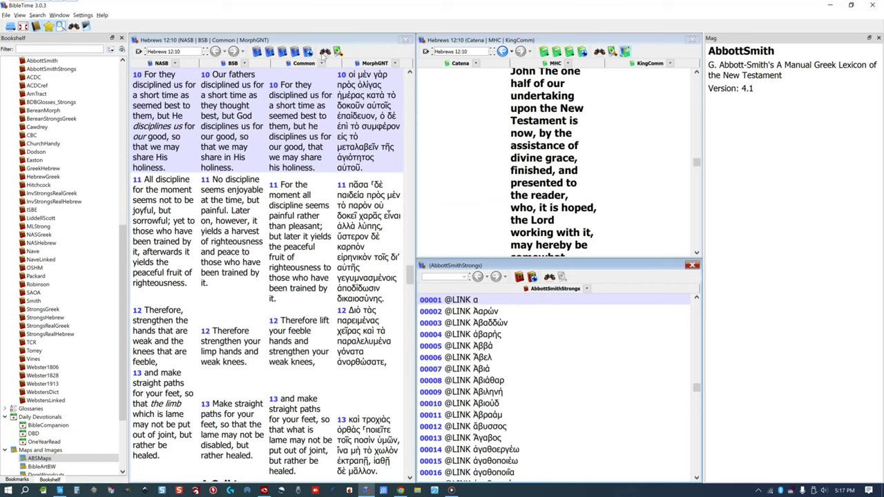
- Review the search index management for indexed and unindexed works, marking engylt1898eb, and close the search without creating or deleting indexes
click(324, 54)
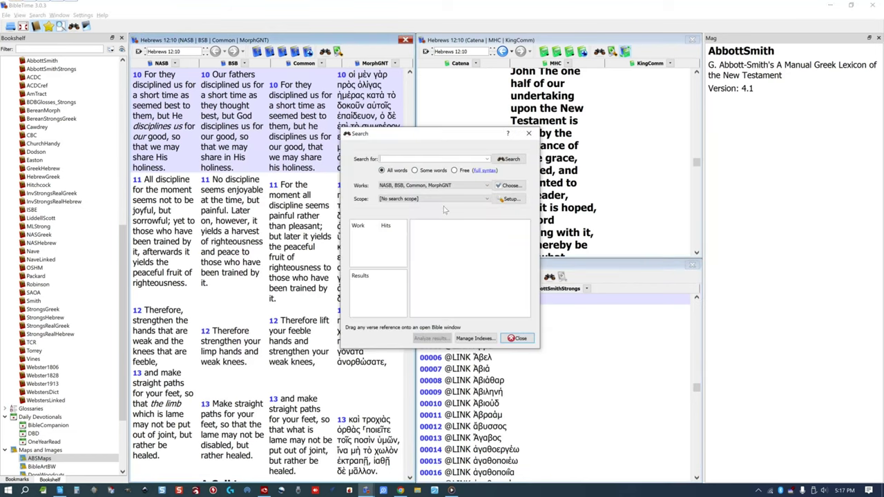
click(475, 338)
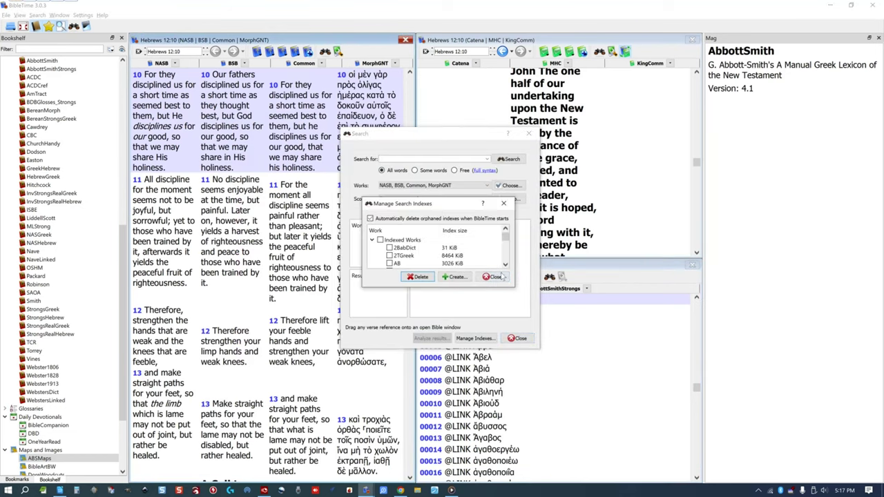
drag(505, 238, 506, 265)
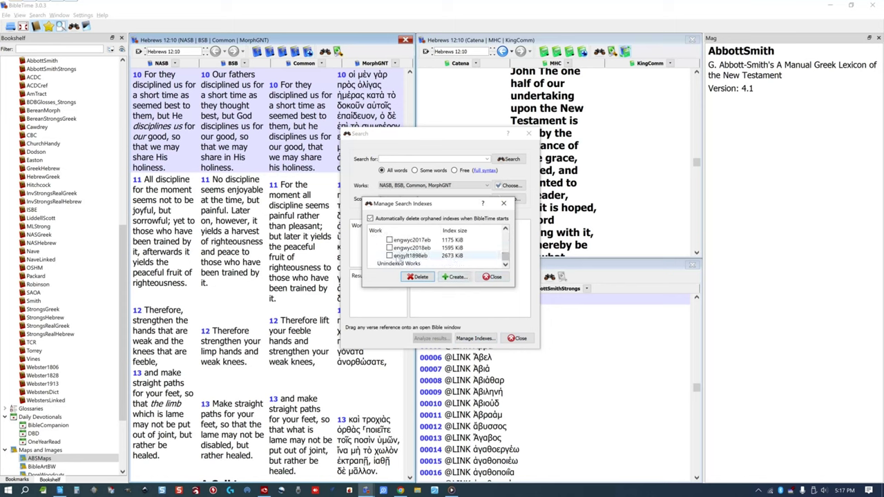
click(389, 256)
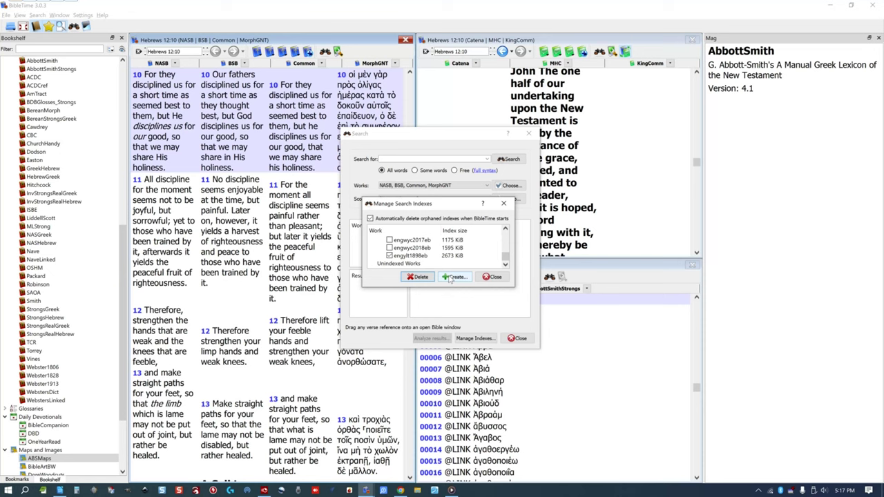
click(491, 277)
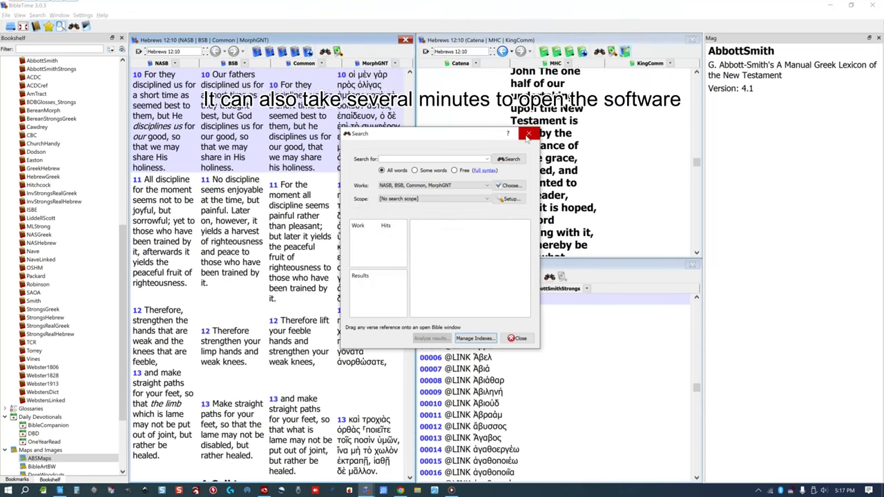
click(528, 134)
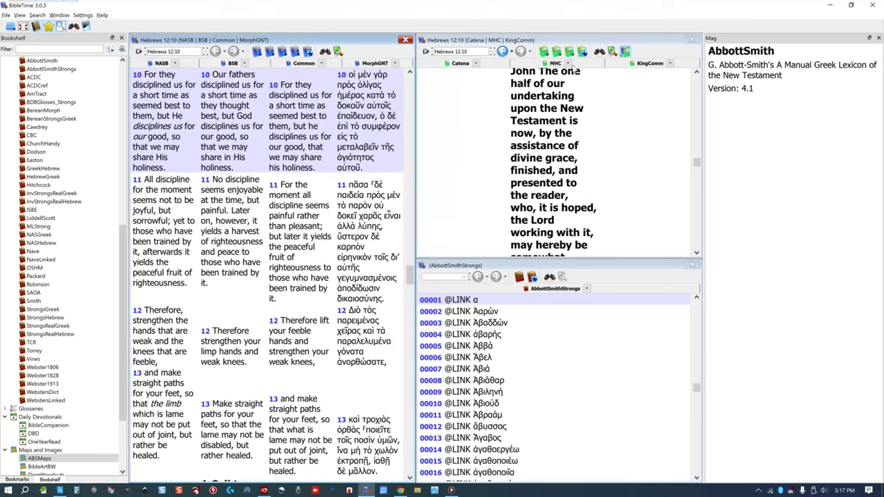
scroll(588, 118, down, 2)
scroll(588, 118, up, 5)
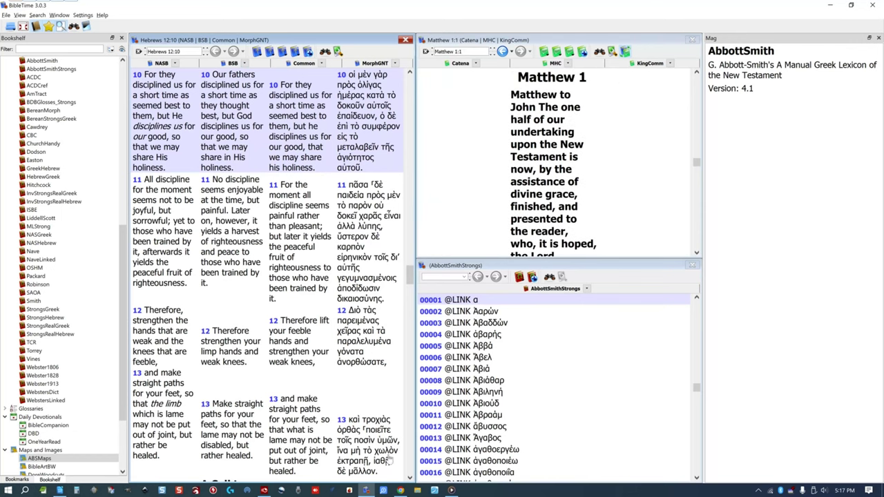
- Switch to Chrome to look over the download instructions and news on bibletime.info, and return to BibleTime
click(400, 491)
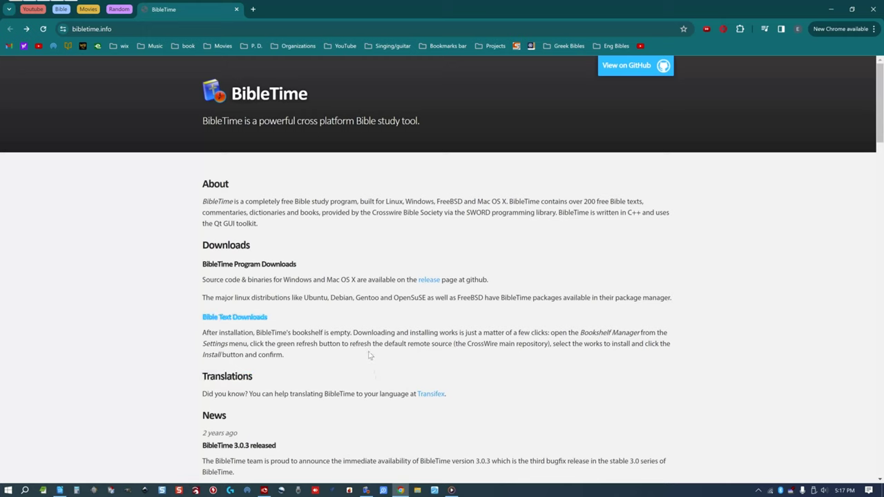
scroll(268, 388, down, 1)
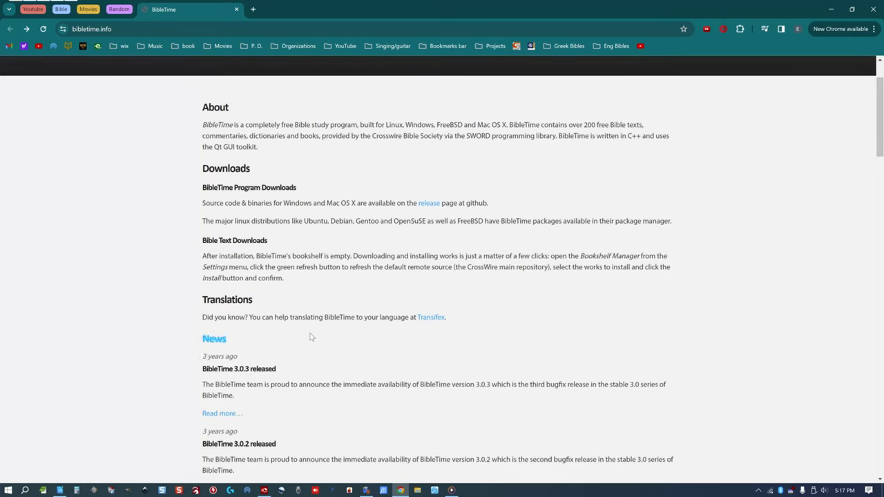
scroll(331, 328, up, 1)
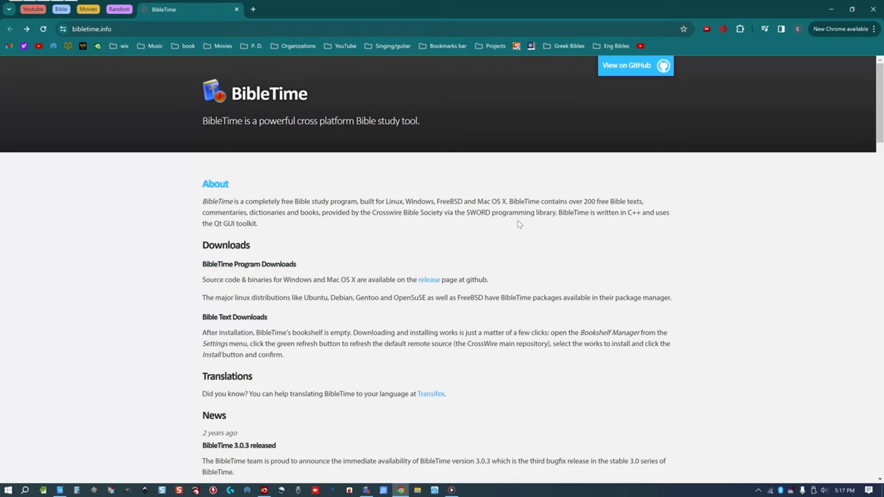
click(831, 9)
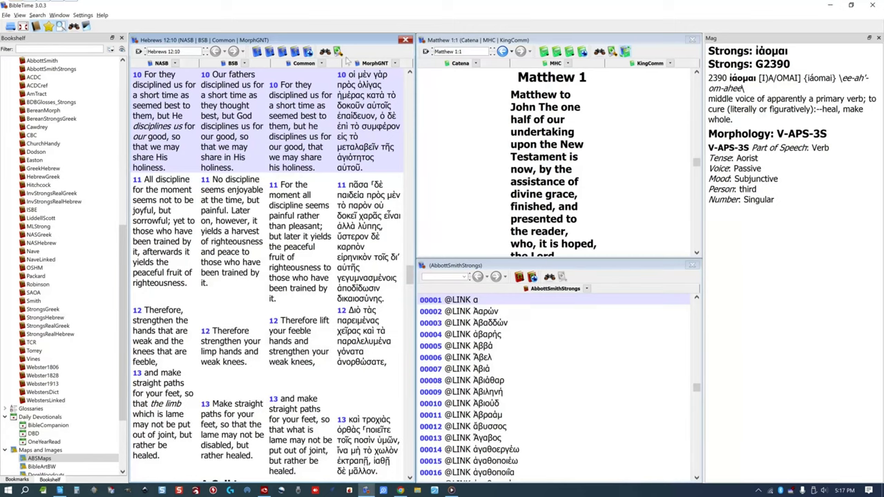
- Add the Ancient Hebrew Bible OSHB as another parallel column after Common in the Bible window
click(322, 64)
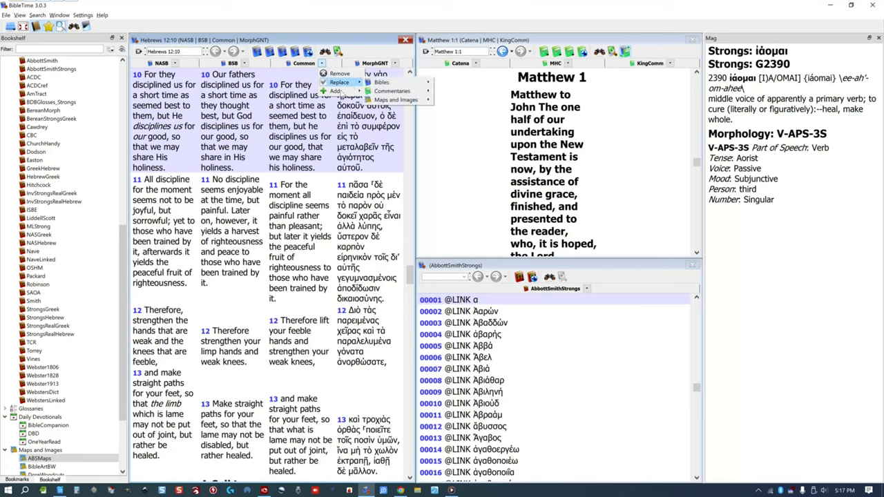
mouse_move(337, 91)
mouse_move(384, 95)
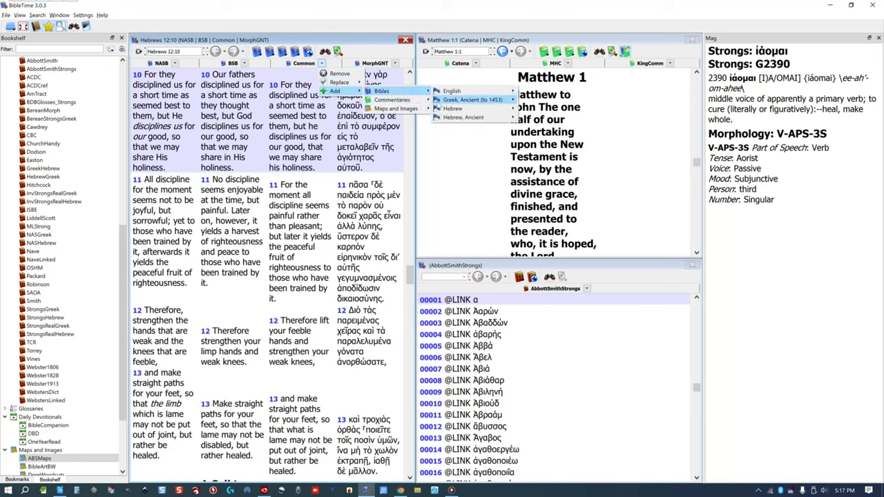
mouse_move(449, 111)
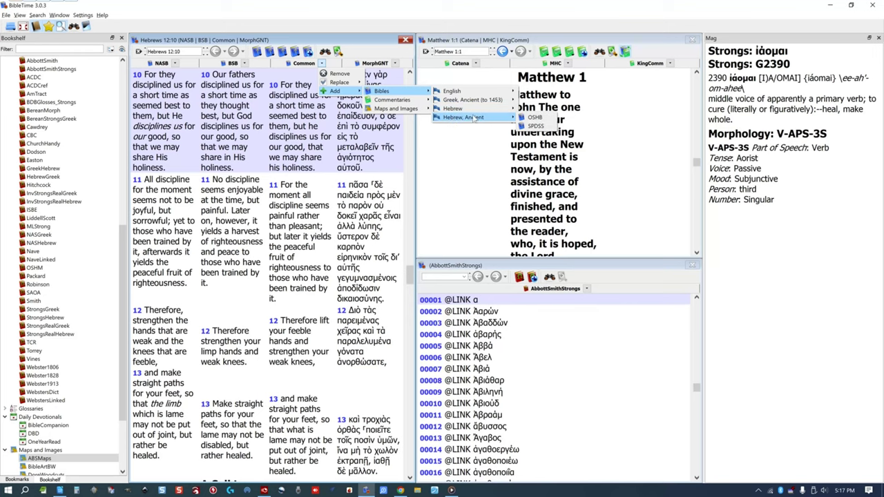
click(532, 117)
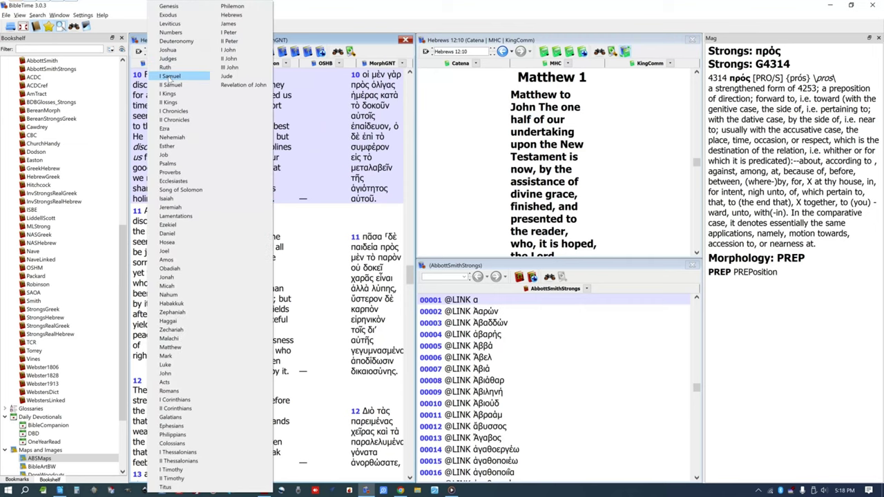
- Go to I Samuel 1:1 and look up the Strong's and morphology details of a Hebrew word in the OSHB column
click(170, 76)
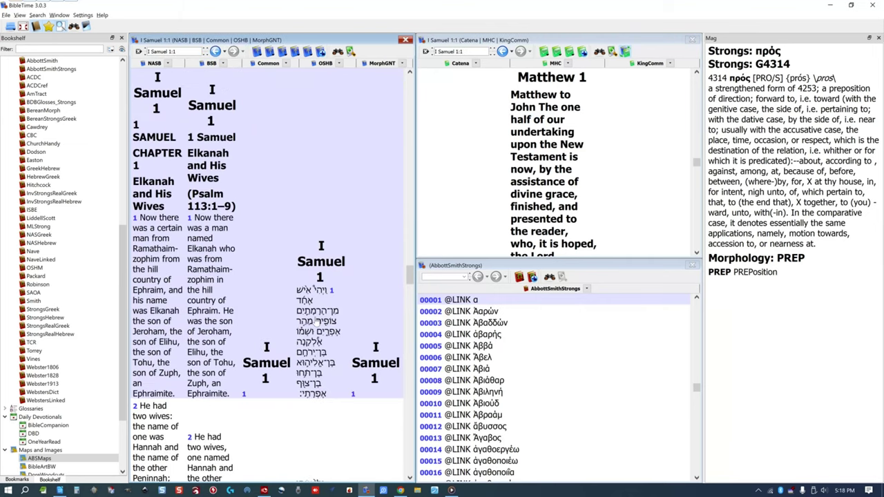
mouse_move(318, 321)
mouse_move(303, 304)
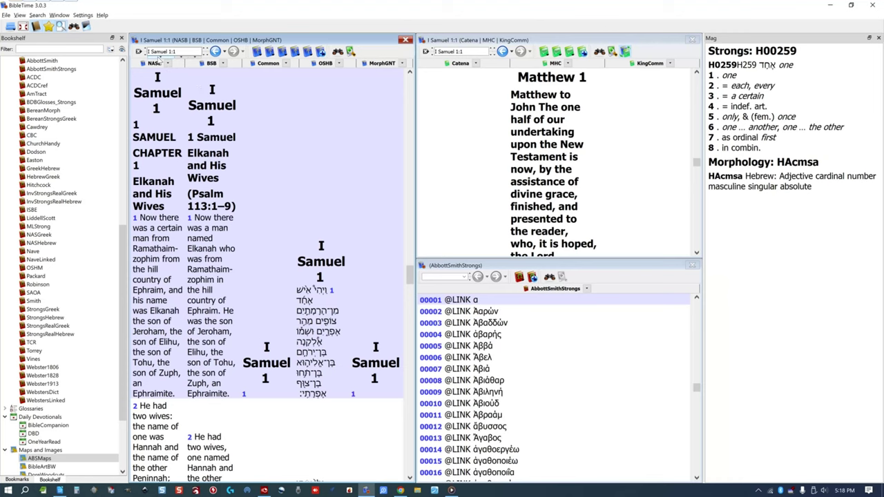
- Take the Bible window to I Corinthians 1:1
click(157, 56)
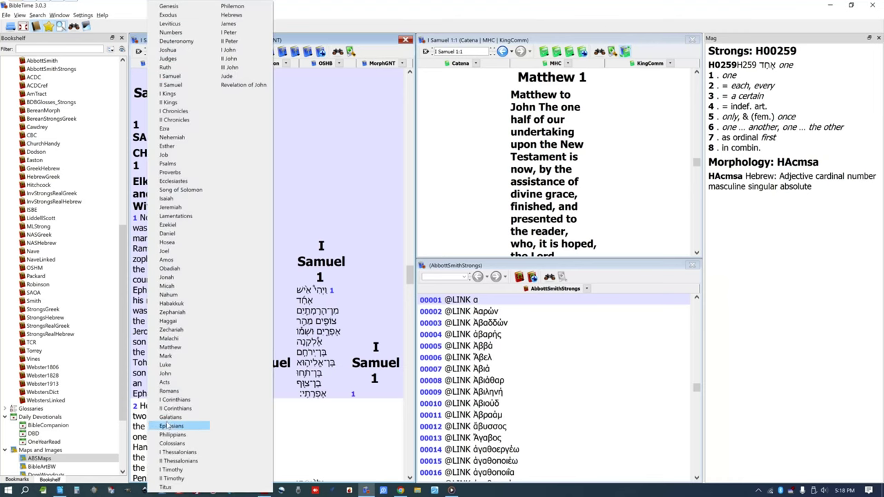
click(175, 400)
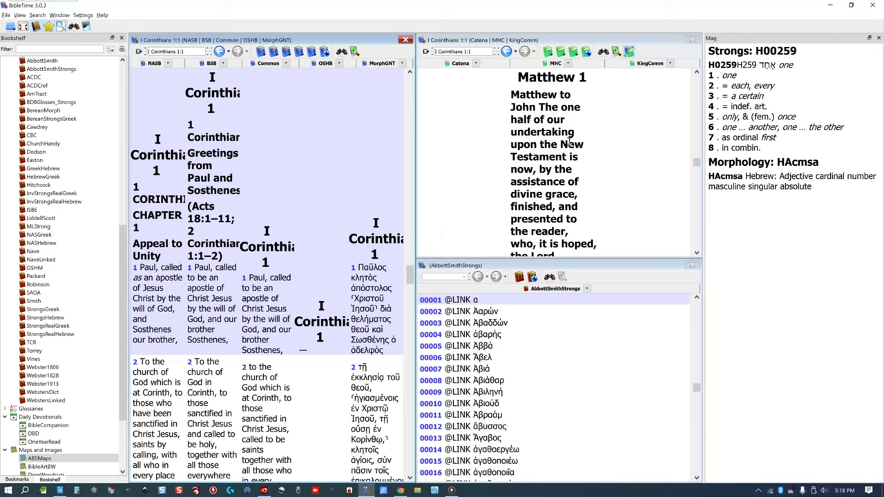
click(629, 53)
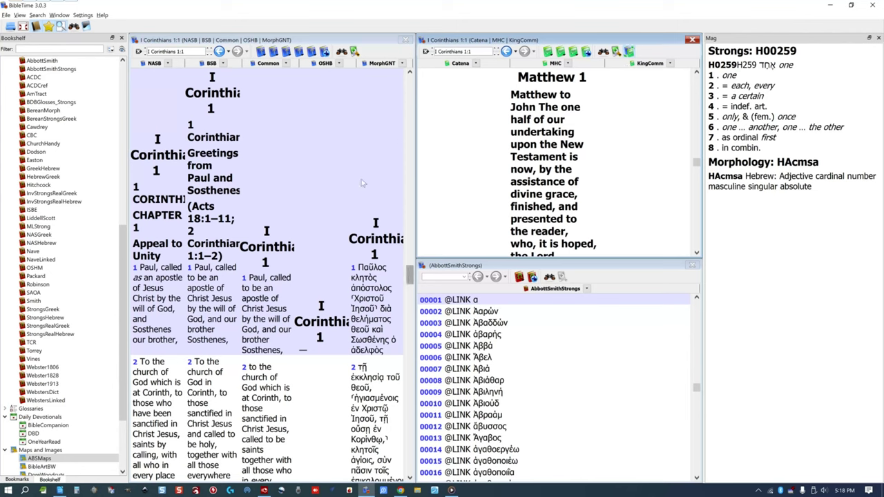
- Search the open Bibles for "jesus weeping", view the results for BSB, and close the search
click(342, 52)
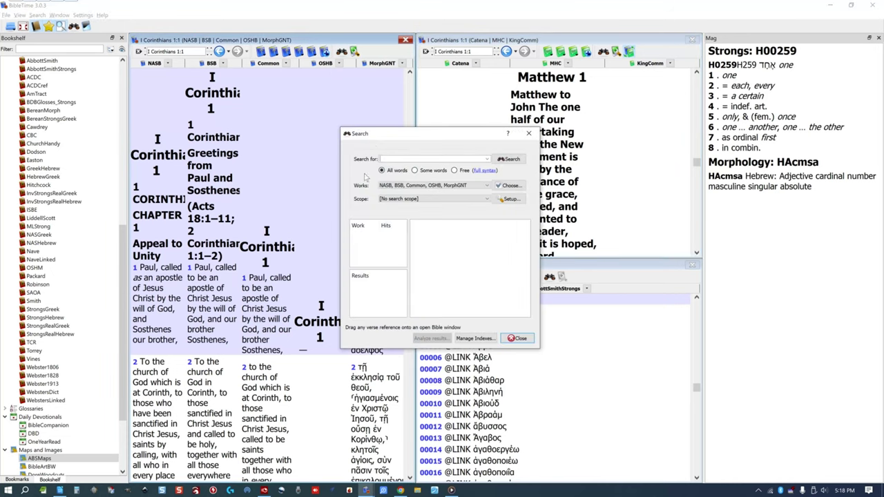
text(jesus wee)
key(Return)
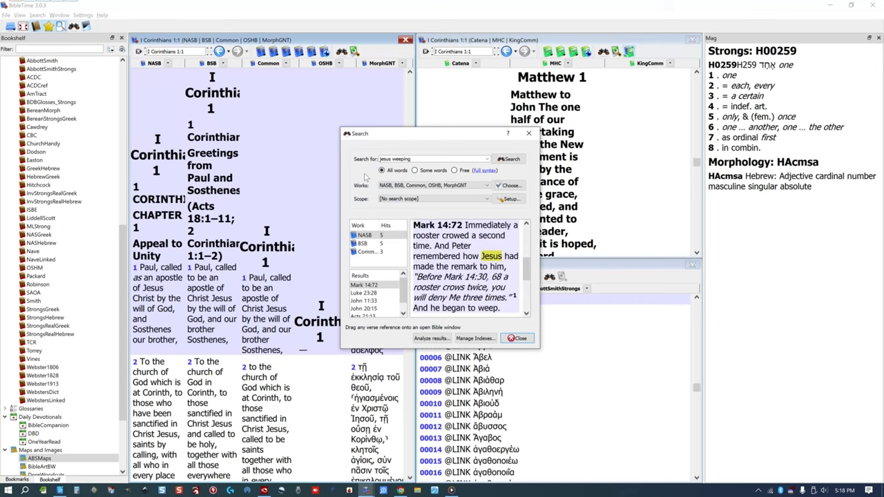
click(371, 246)
click(373, 246)
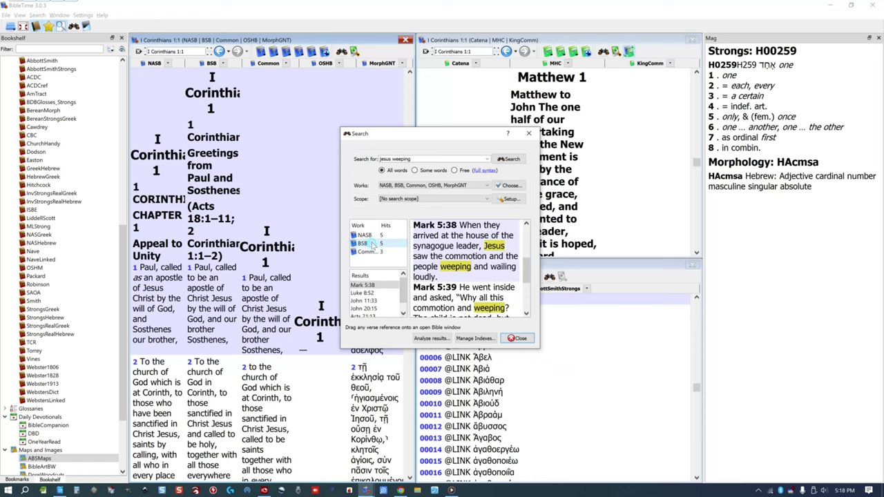
click(528, 340)
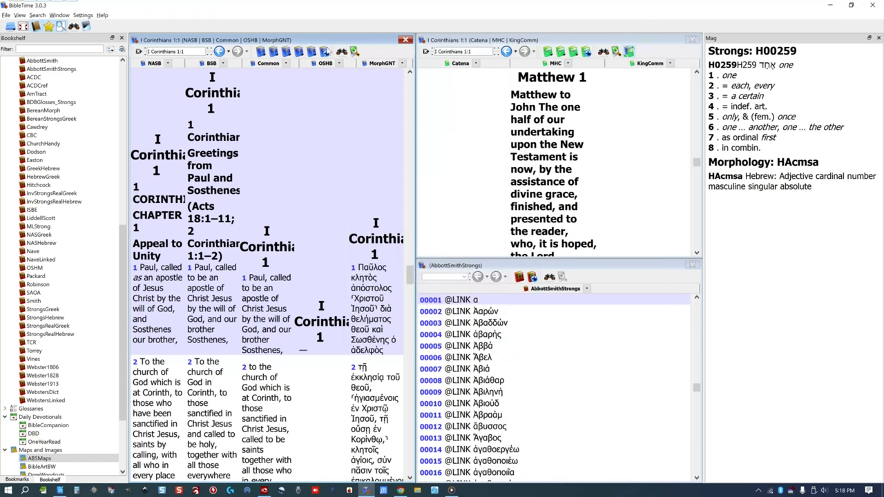
- Remove the OSHB column from the I Corinthians 1:1 window
click(340, 64)
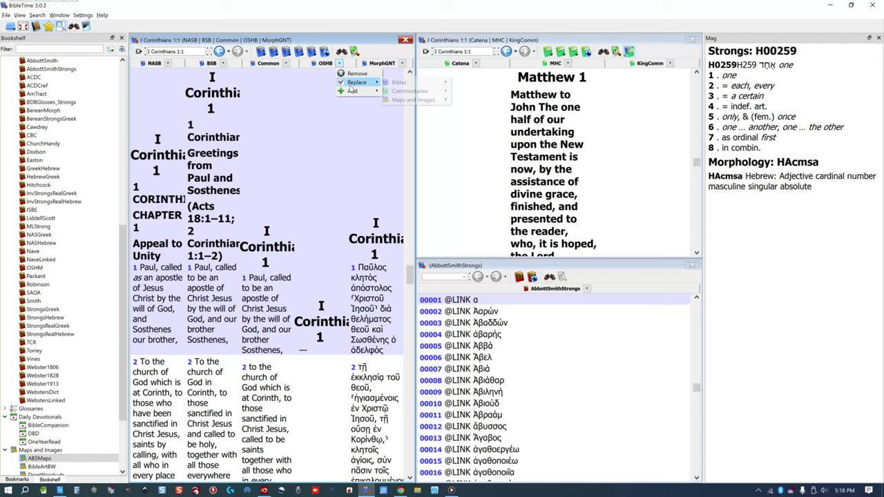
click(357, 74)
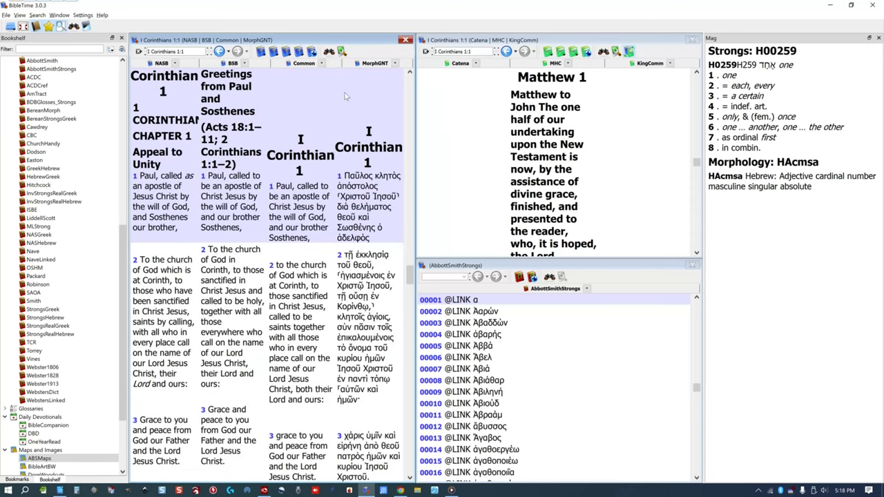
- Show the Strong's entry for "Paul" in I Corinthians 1:1 and copy its Greek word Παῦλος
mouse_move(334, 187)
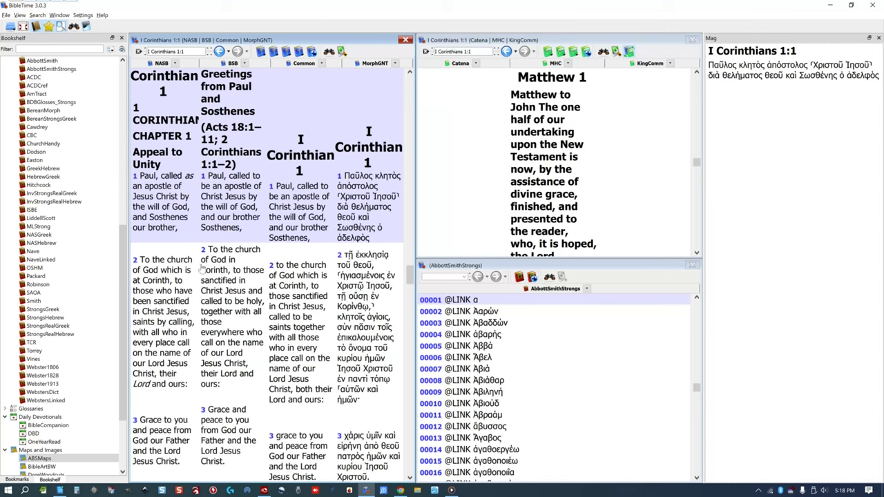
mouse_move(207, 267)
mouse_move(233, 186)
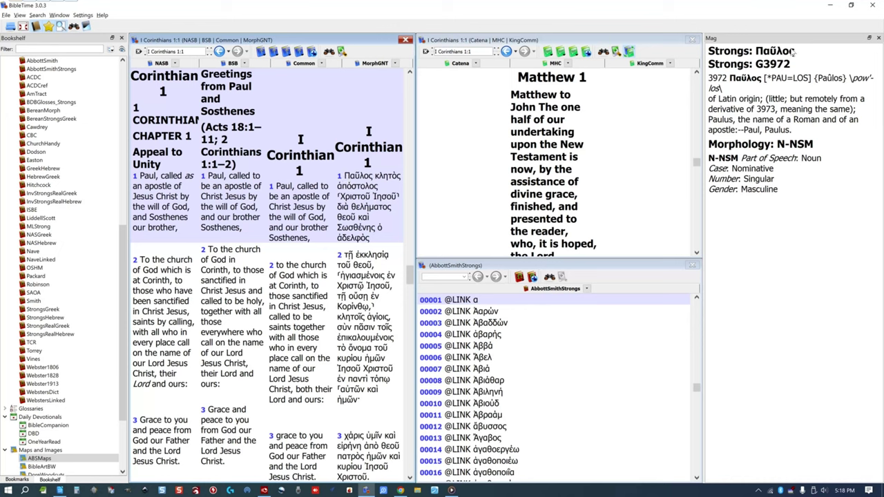
drag(796, 53, 751, 52)
key(ctrl+c)
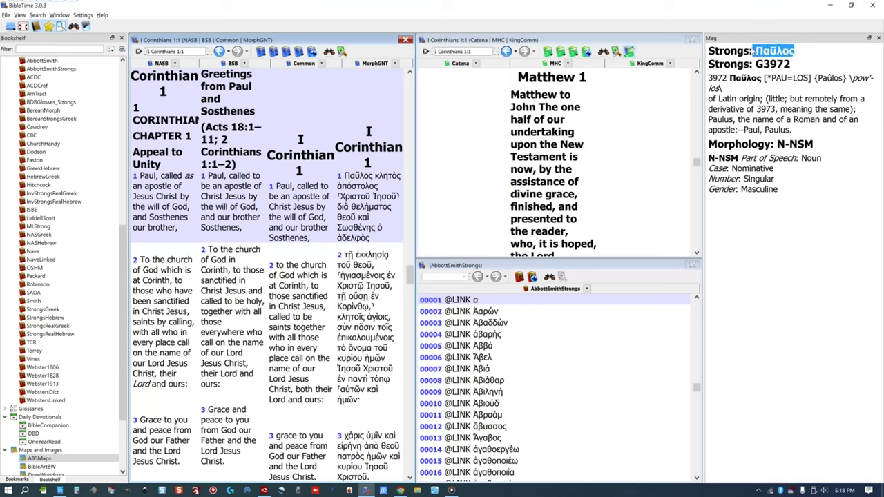
- Search all works in the Bibles category for the copied Greek word Παῦλος
click(329, 52)
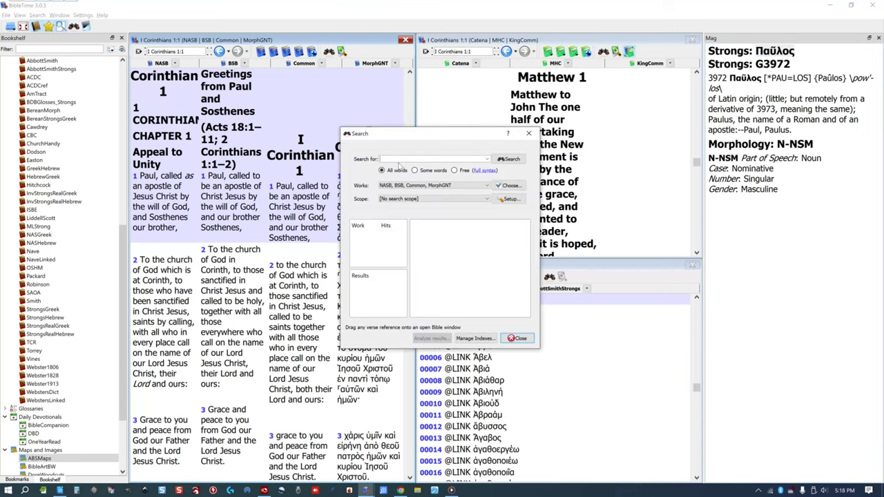
key(ctrl+v)
click(509, 185)
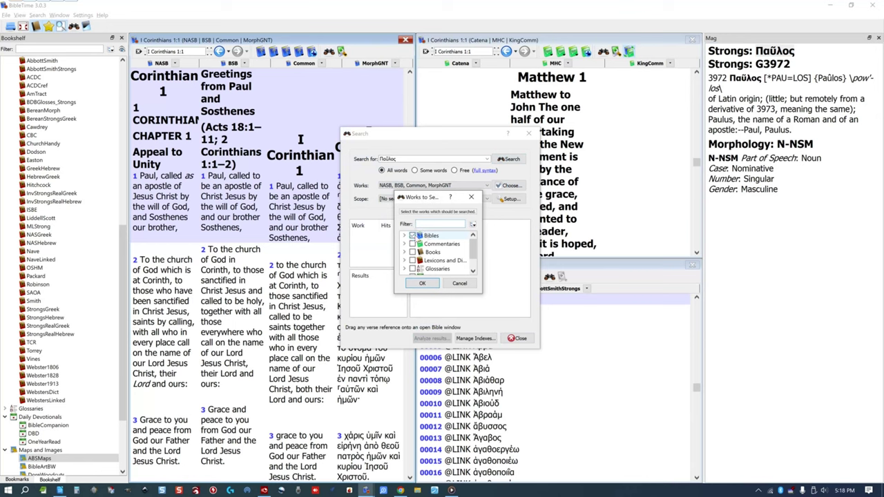
click(424, 283)
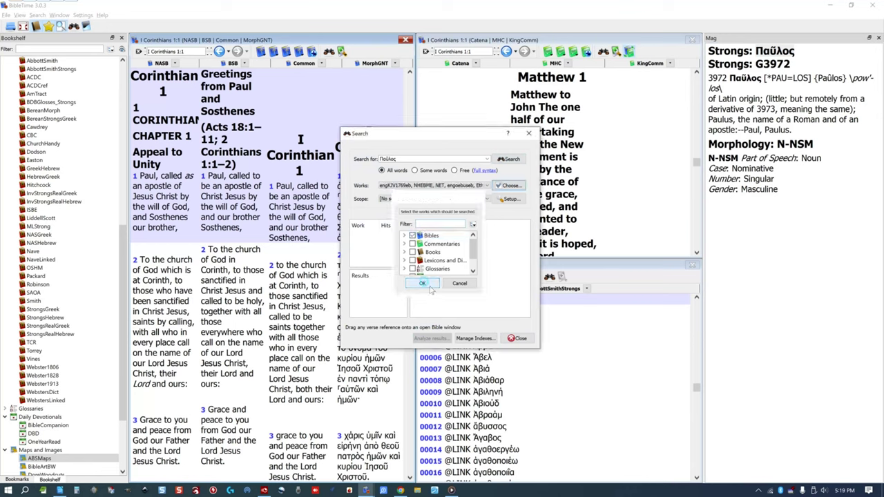
click(511, 159)
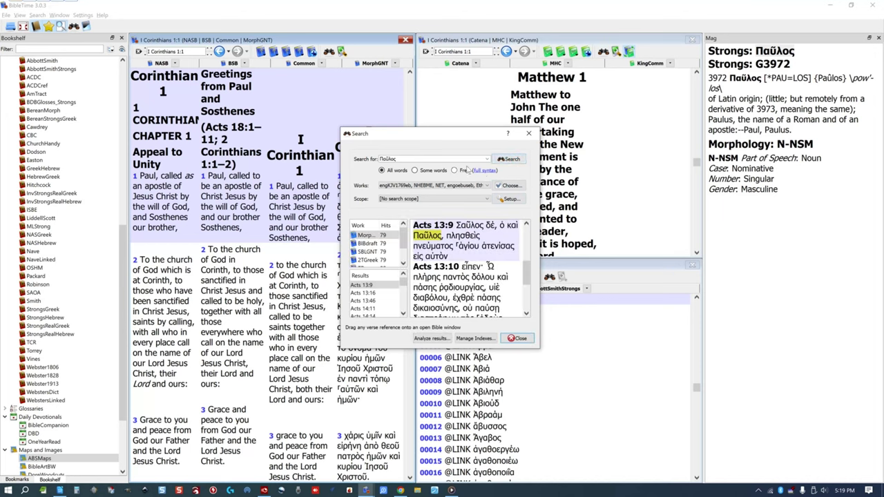
- View the Παῦλος search results for the Greek texts SBLGNT, WHNU and TR, and close the search
click(380, 253)
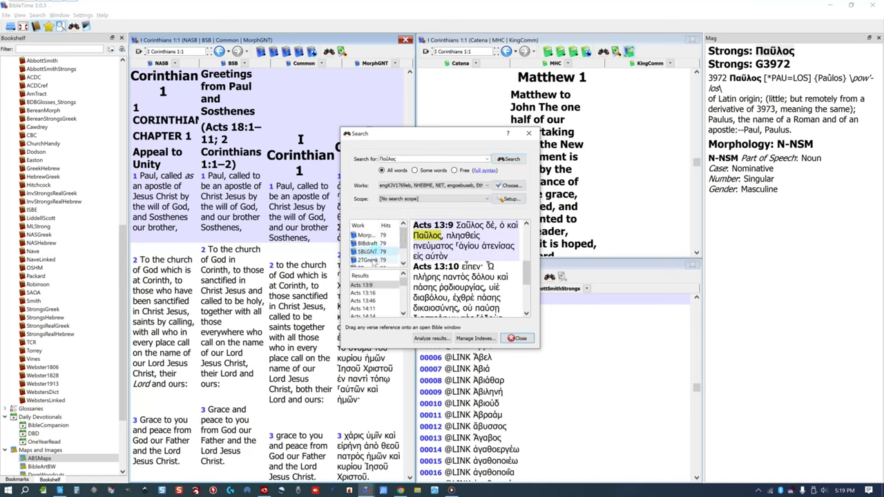
scroll(374, 262, down, 1)
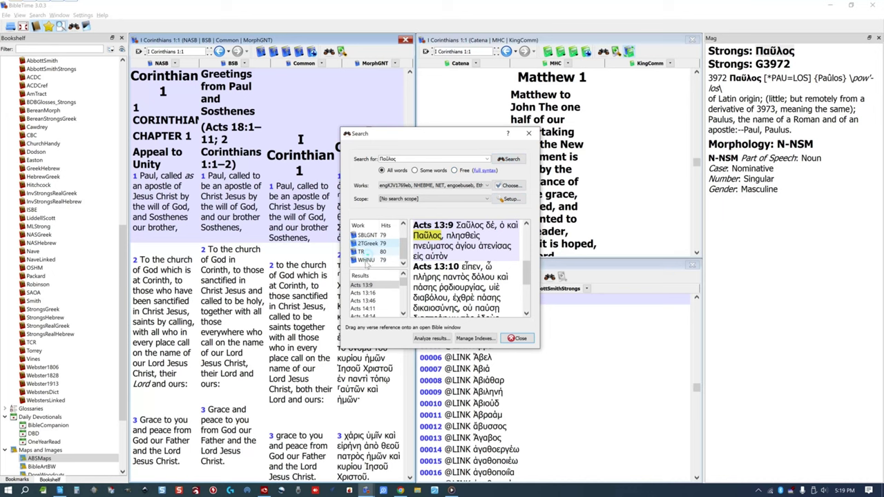
click(367, 261)
click(363, 251)
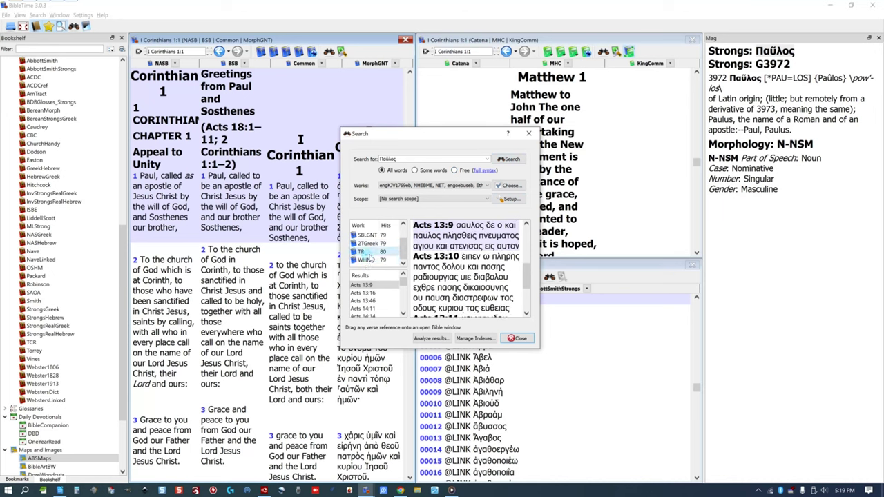
click(517, 338)
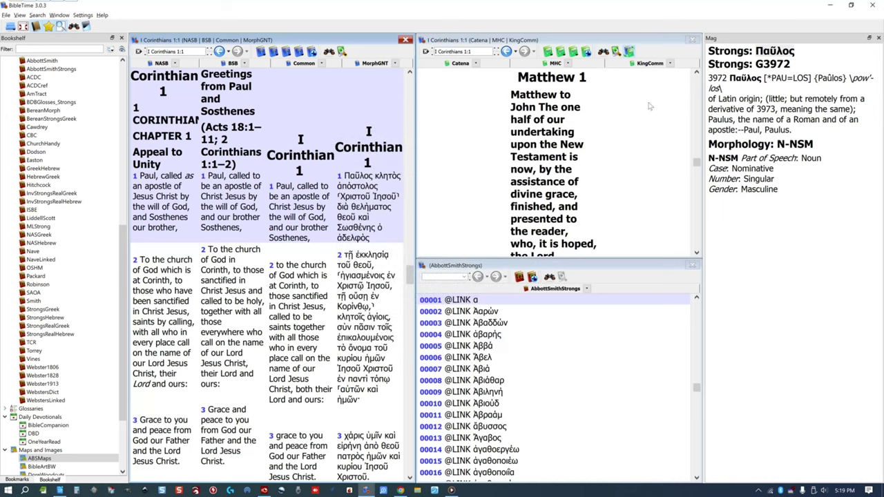
- Copy the Strong's number G3972 and show the Strong's entries for "apostle" and "Christ" in I Corinthians 1:1
drag(792, 64, 759, 69)
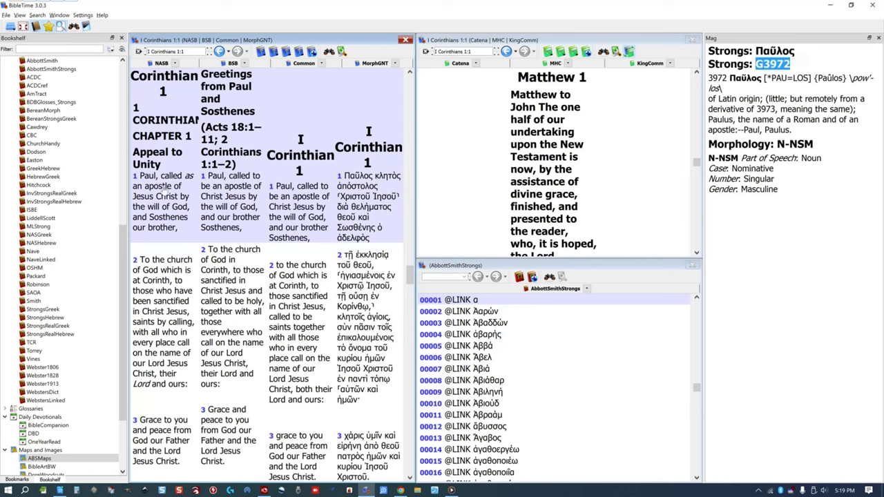
mouse_move(163, 190)
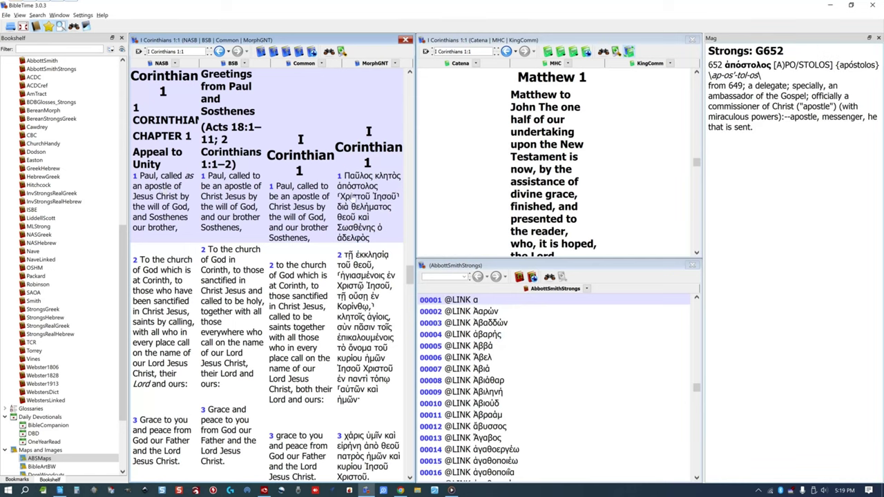
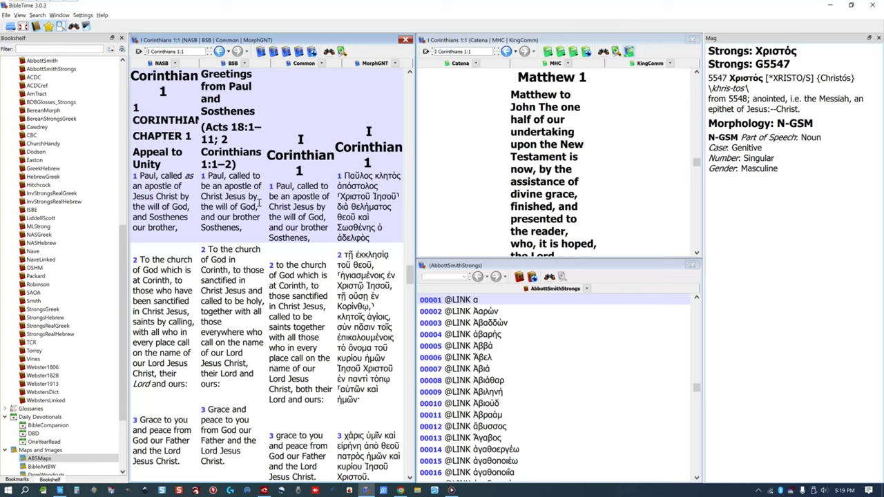
mouse_move(259, 205)
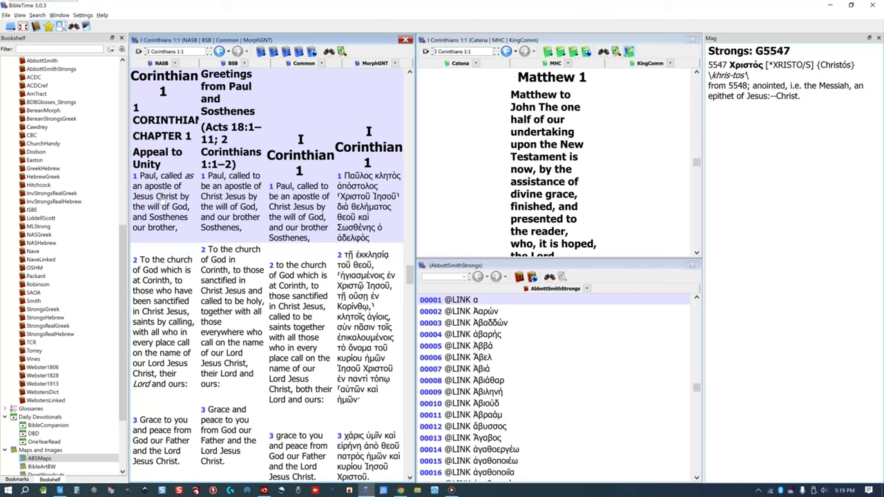
mouse_move(183, 216)
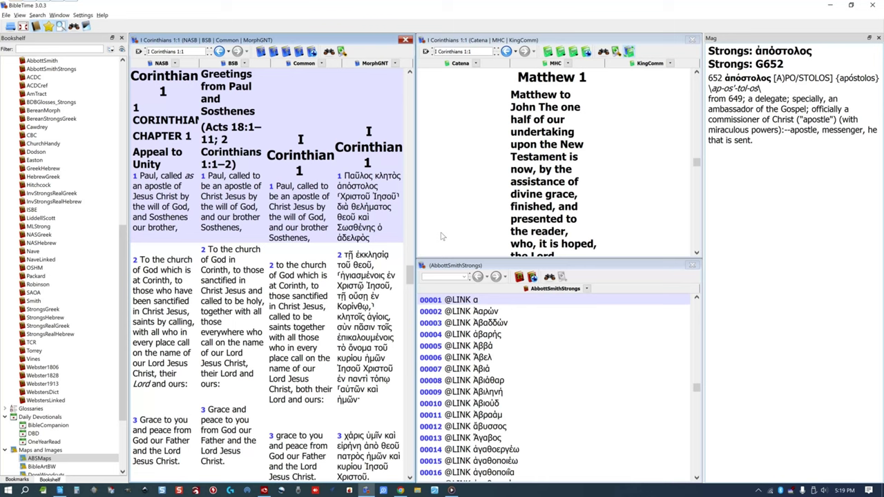
- Search all Lexicons and Dictionaries for G3972, starting from the AbbottSmithStrongs window
click(560, 277)
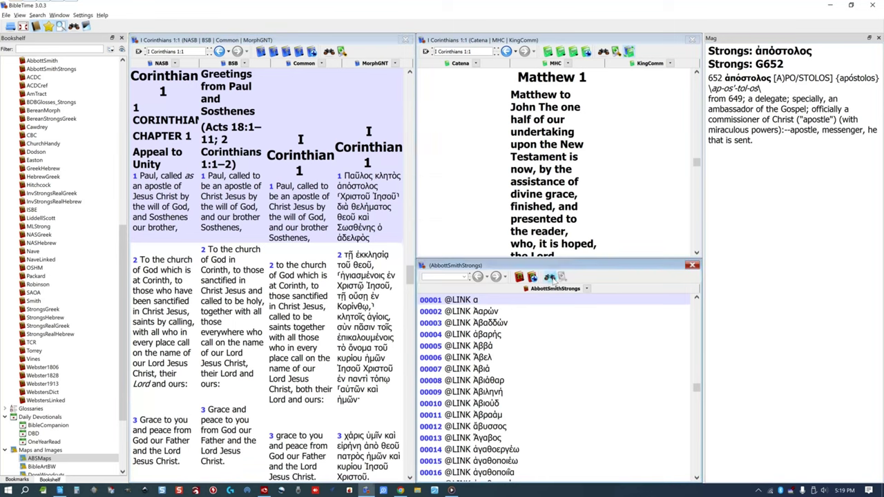
text(G3972)
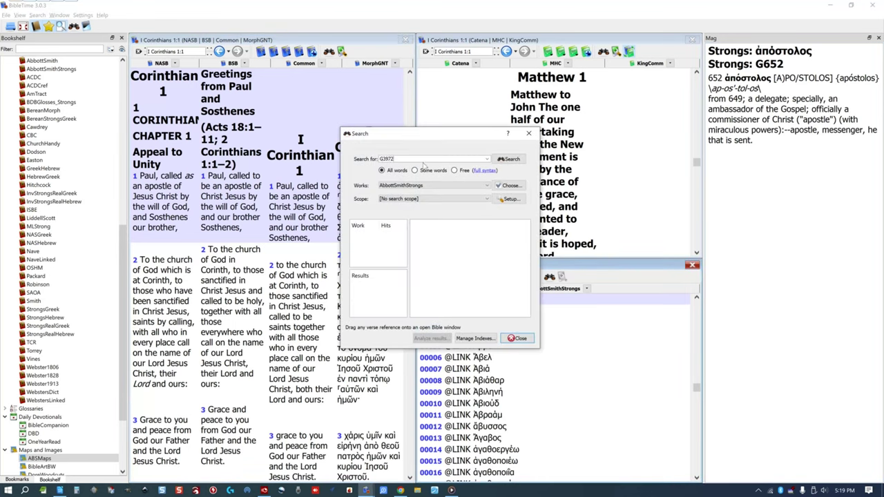
click(511, 187)
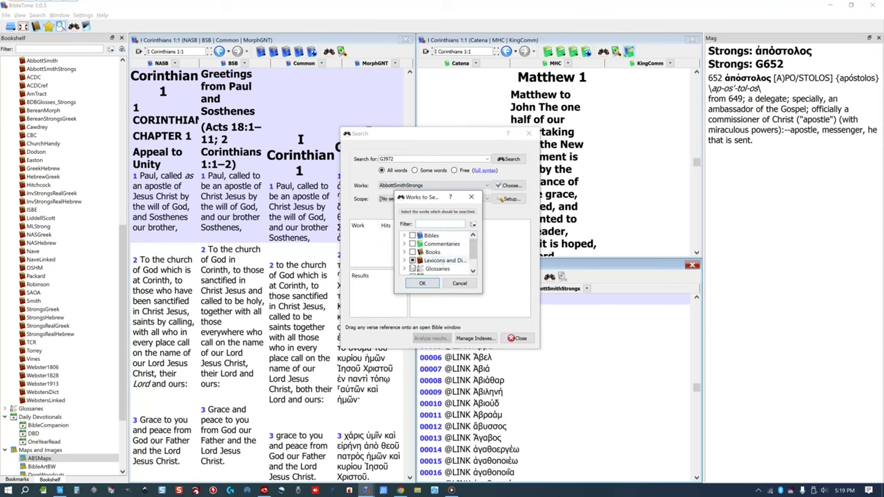
click(404, 261)
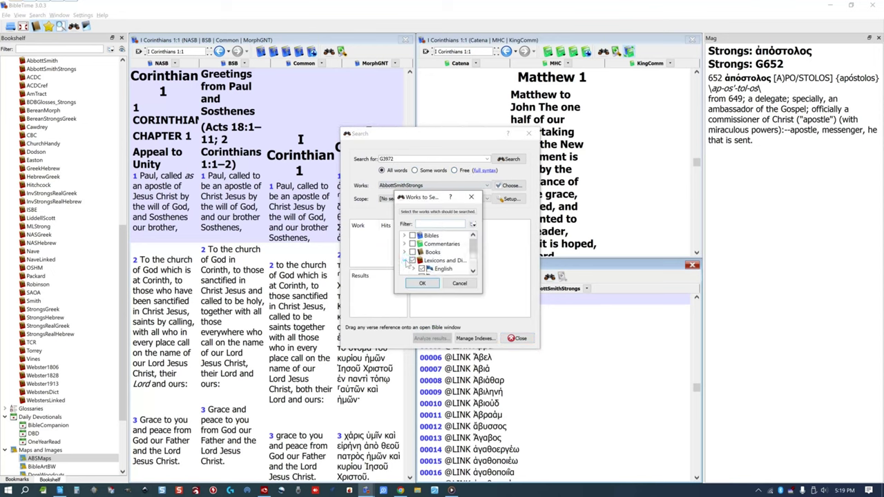
click(422, 283)
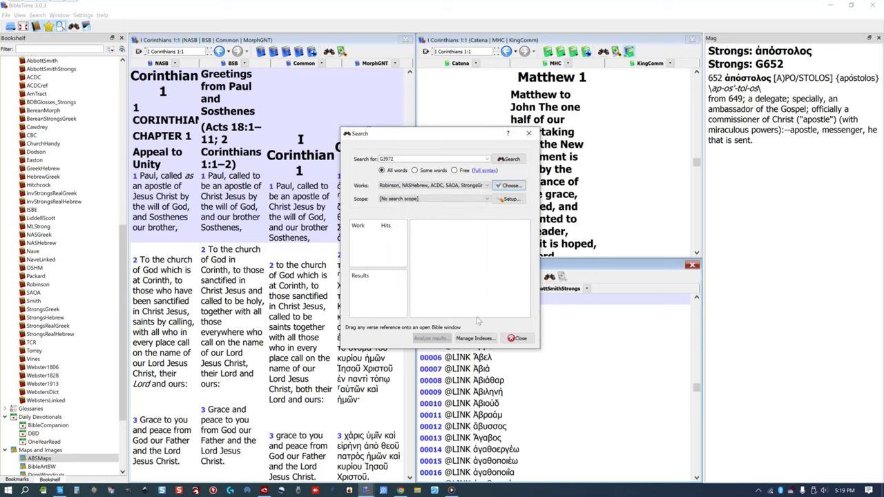
click(511, 160)
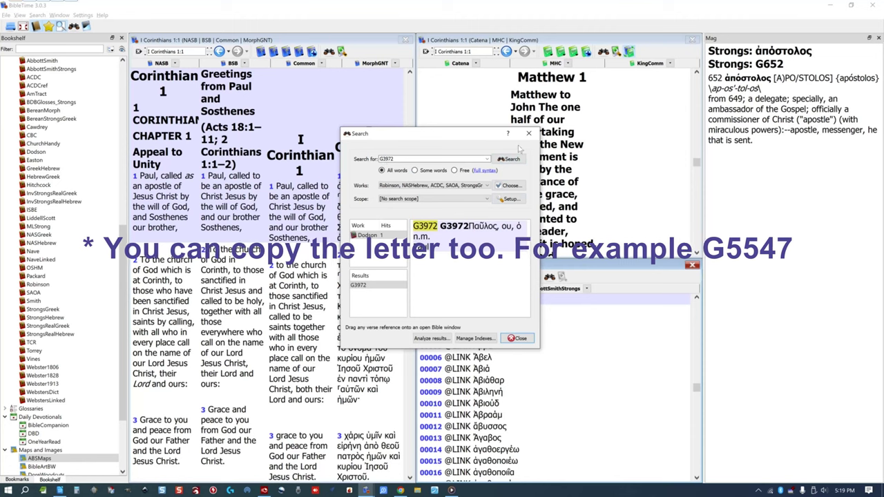
- Search the lexicons for 3972 without the letter, view the entries in several Strong's works, and close the search
click(382, 159)
key(BackSpace)
click(509, 159)
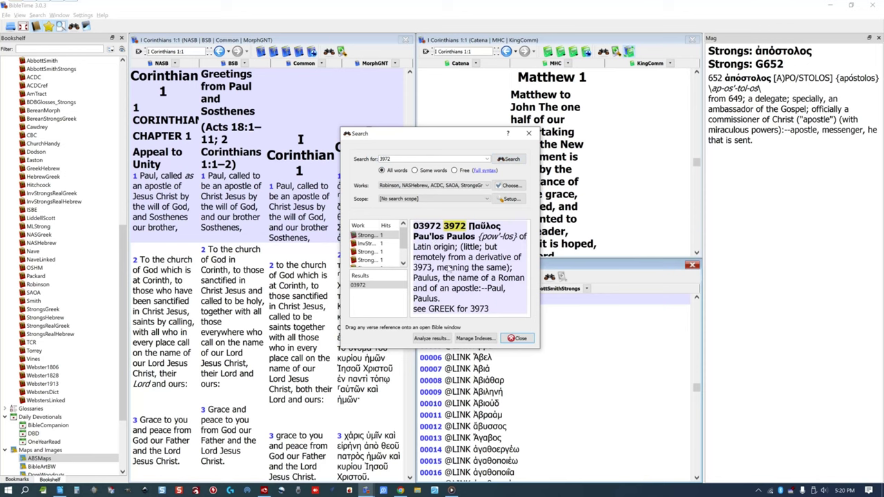
click(366, 243)
click(367, 251)
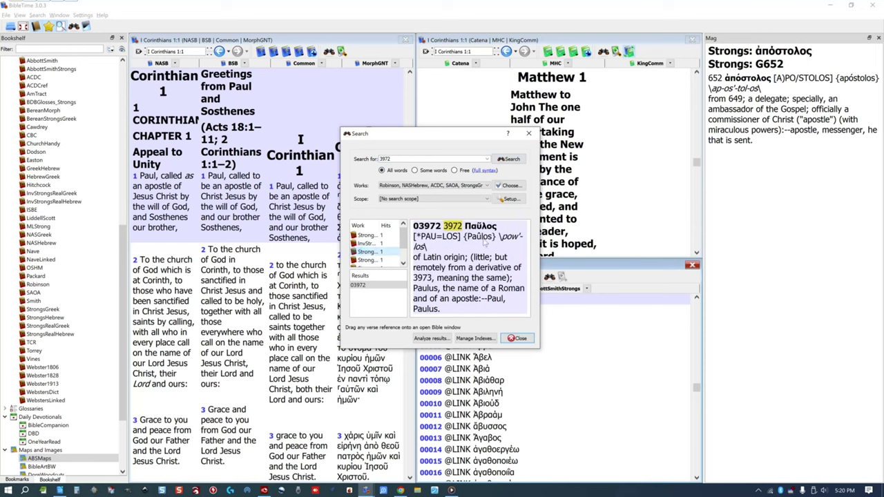
click(529, 134)
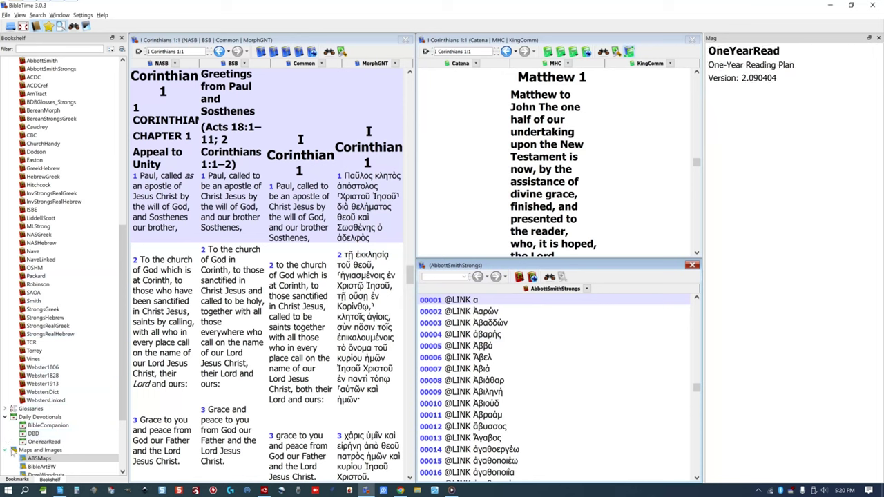
- Open the NETmaps work, and collapse the Lexicons and Dictionaries, Daily Devotionals, and Maps and Images groups in the bookshelf
scroll(36, 466, down, 4)
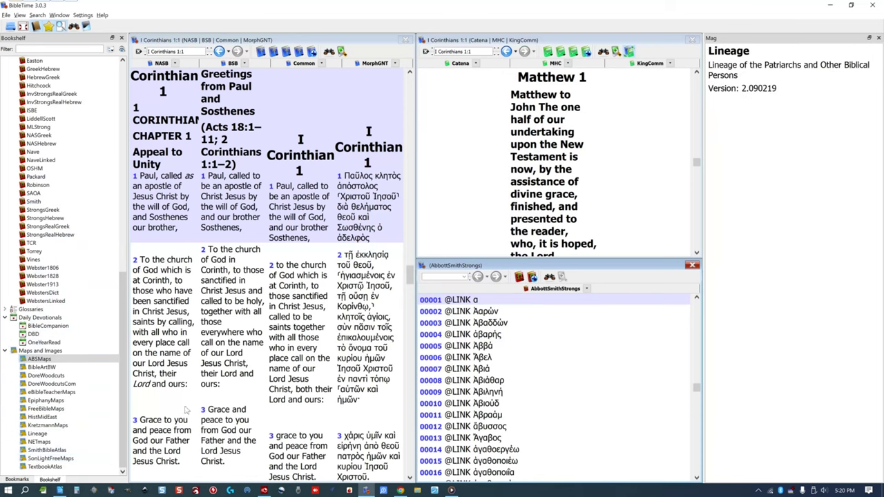
click(38, 442)
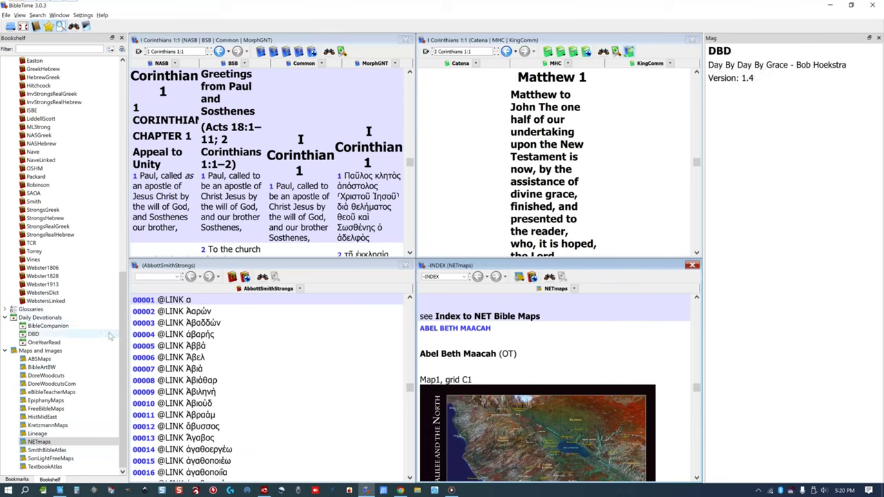
scroll(62, 324, up, 14)
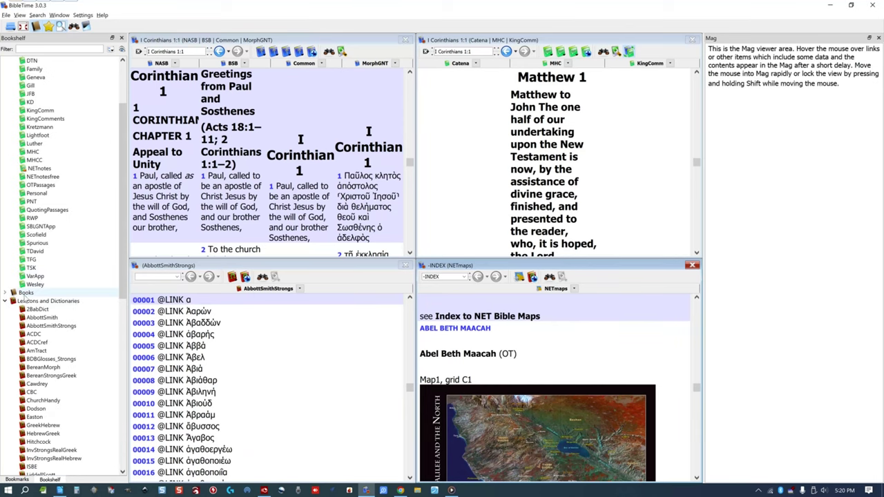
click(7, 305)
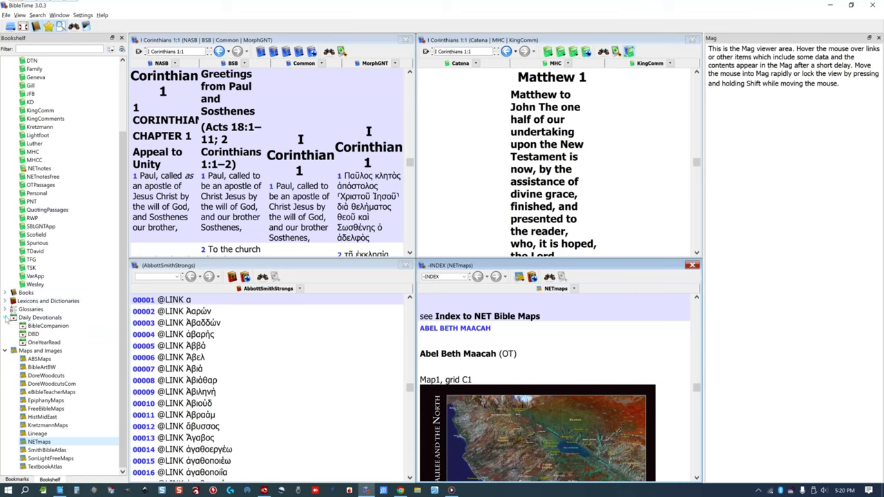
click(8, 324)
click(4, 351)
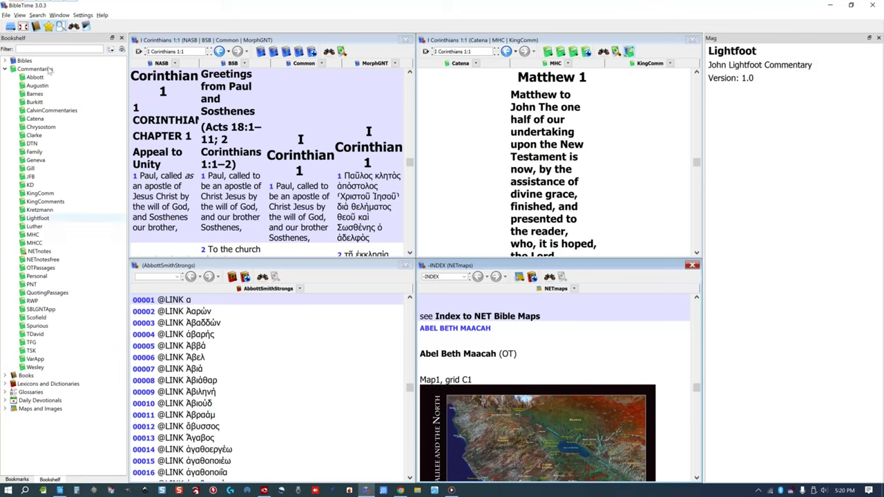
- Hide the bookshelf and bookmarks, and open and close the search for the NETmaps work
click(38, 27)
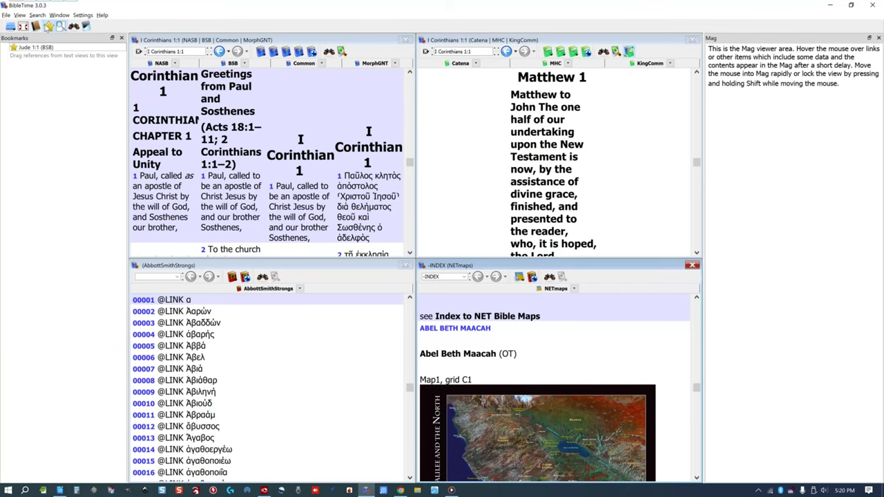
click(47, 26)
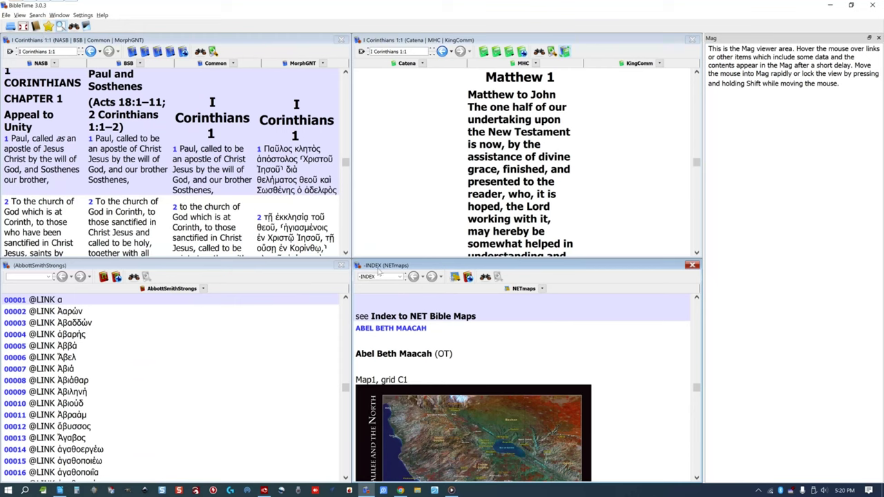
click(486, 276)
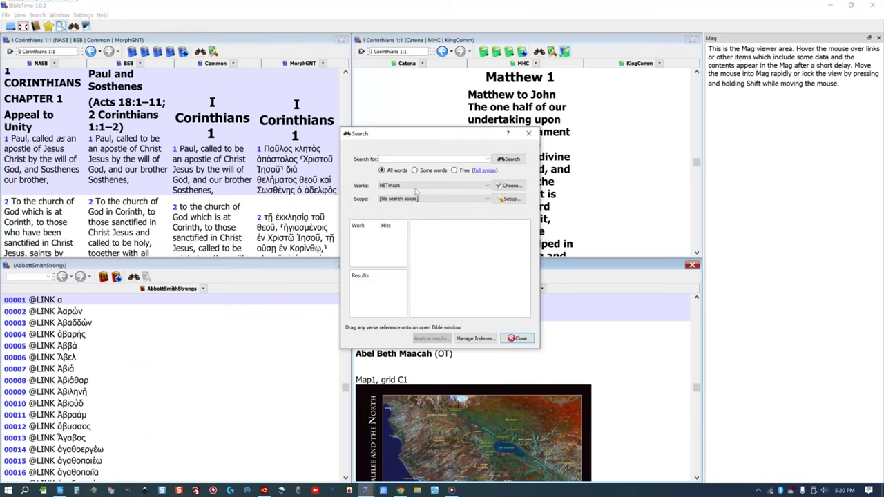
click(517, 338)
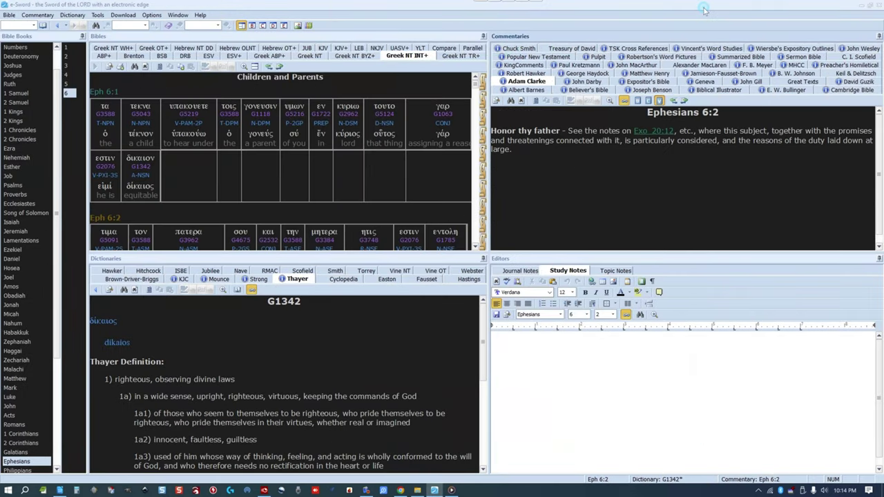
- Switch to e-Sword, open its Bible module downloads, and look through the free English Bibles
click(122, 15)
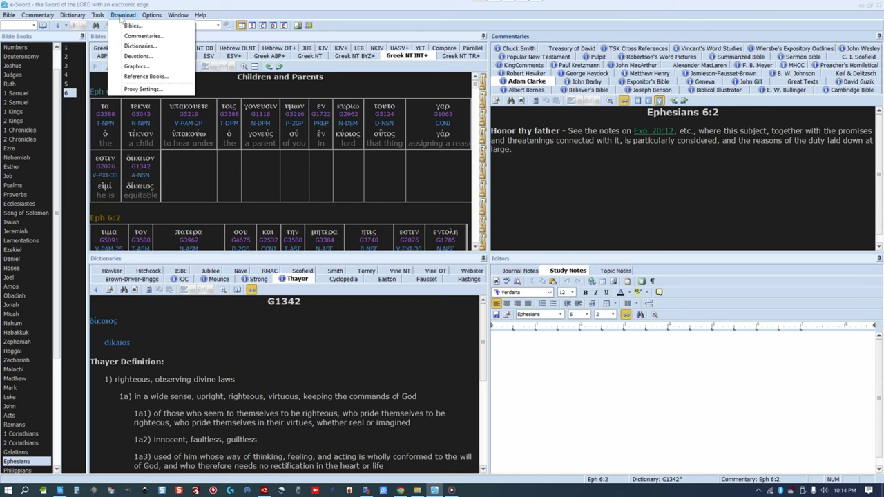
click(133, 26)
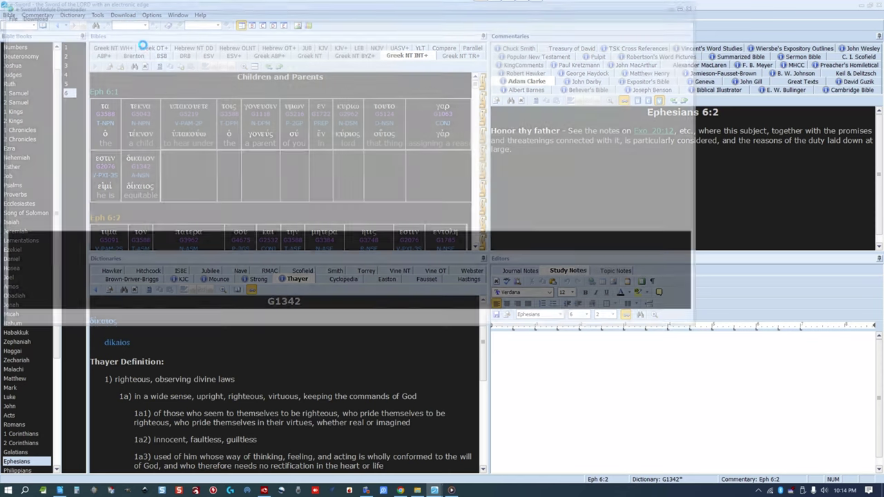
scroll(73, 101, down, 3)
scroll(64, 107, down, 3)
scroll(62, 111, up, 6)
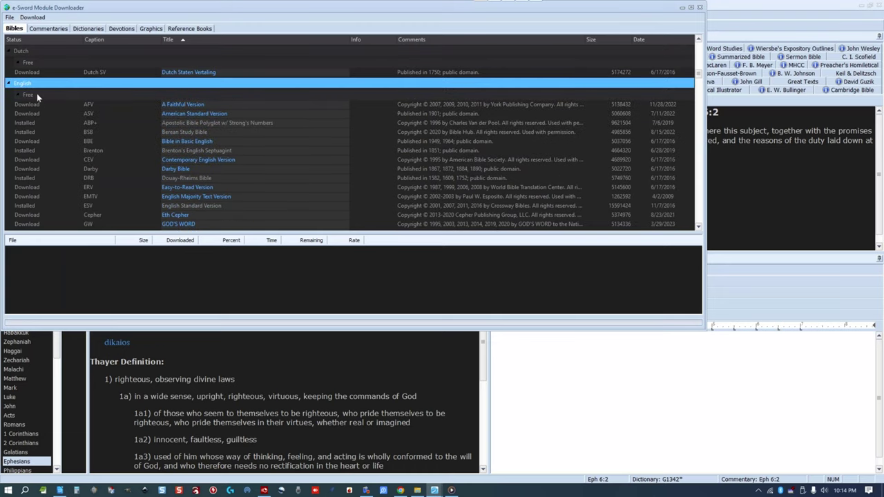
scroll(43, 112, down, 7)
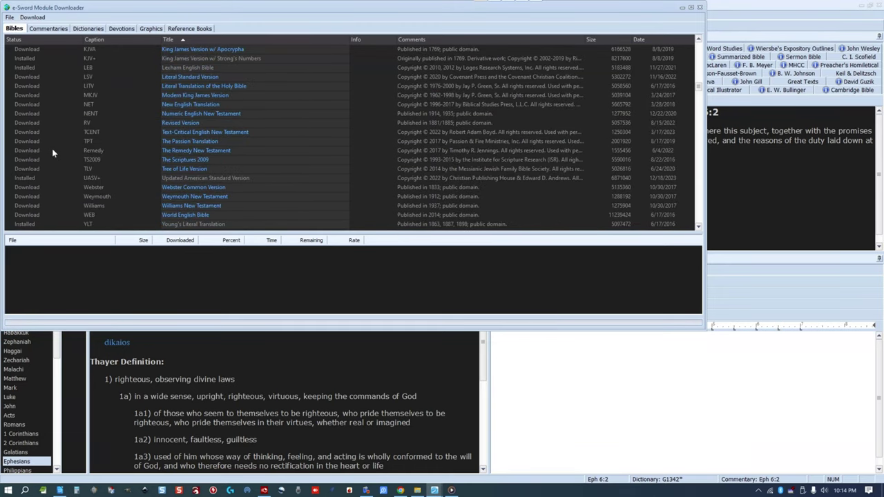
- Look at the premium Bibles, open and cancel the product key prompt for the Christian Standard Bible, and close the module downloader
scroll(52, 149, down, 5)
click(166, 189)
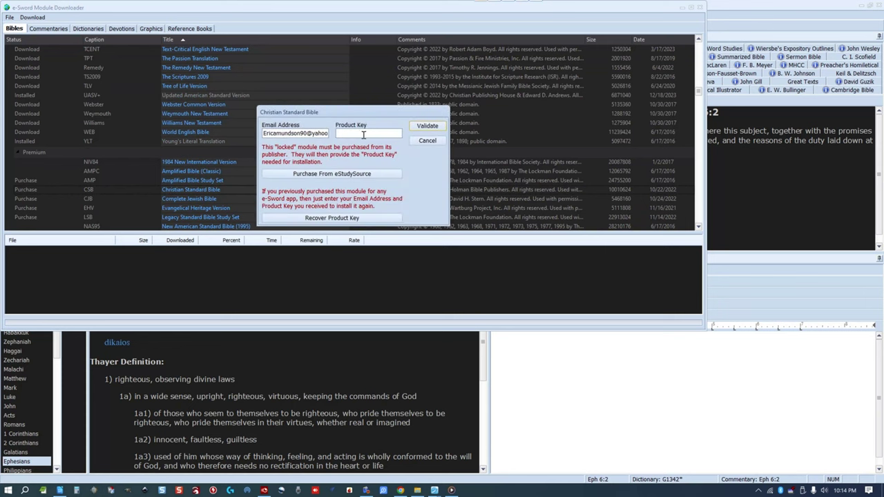
click(427, 141)
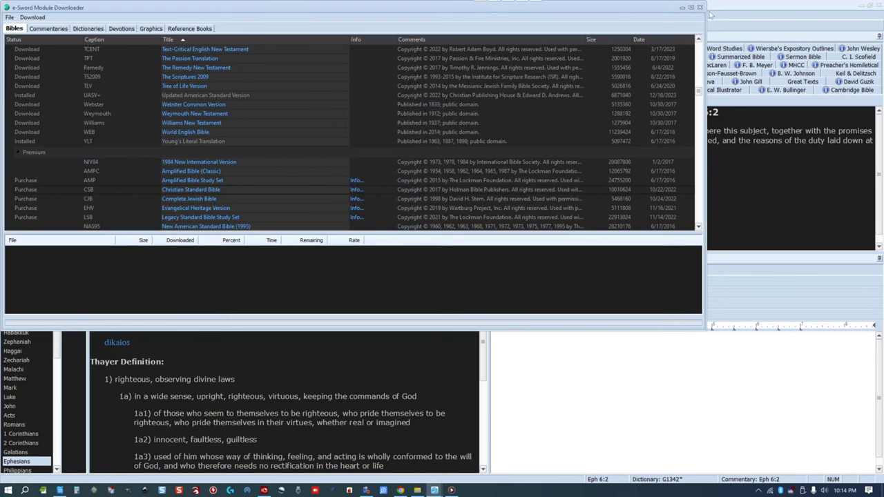
click(699, 7)
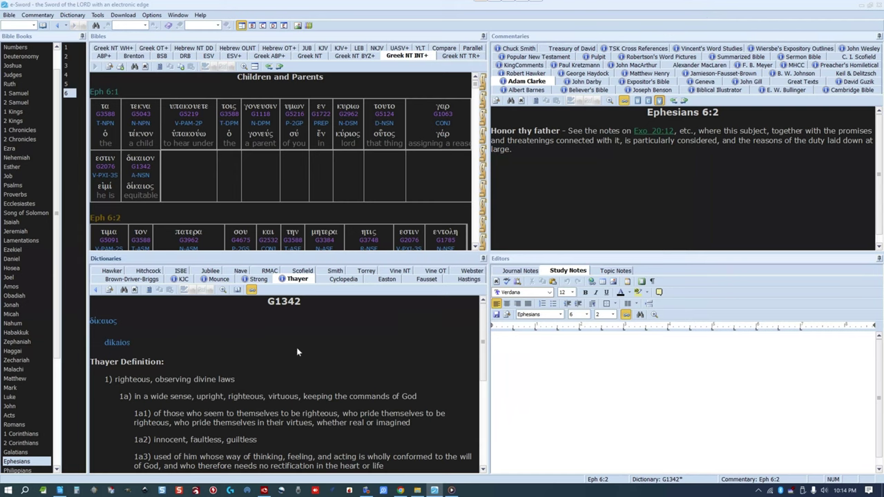
- Check the FAQ on moving e-Sword to a new computer in Chrome, return to e-Sword, and open its resource settings
mouse_move(399, 491)
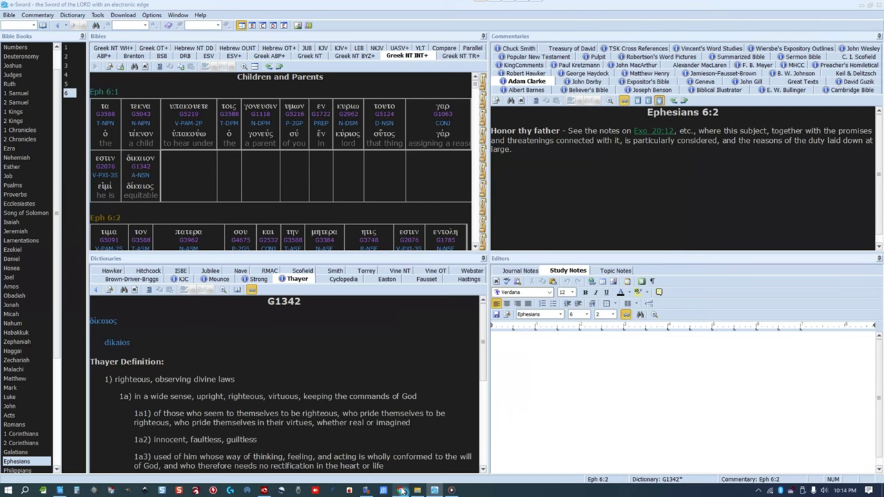
click(366, 431)
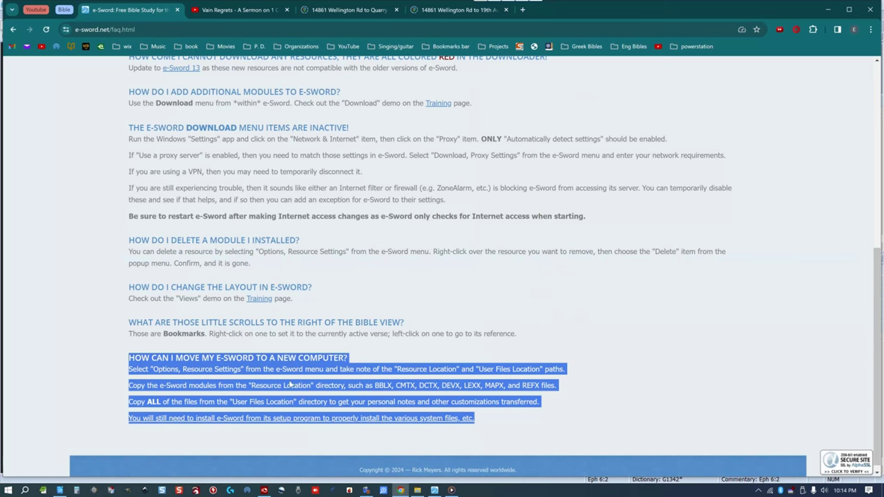
click(394, 357)
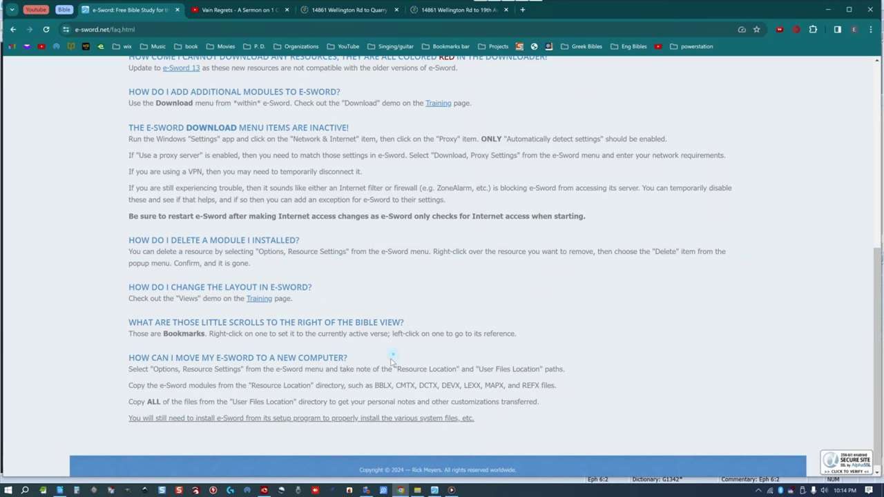
click(435, 490)
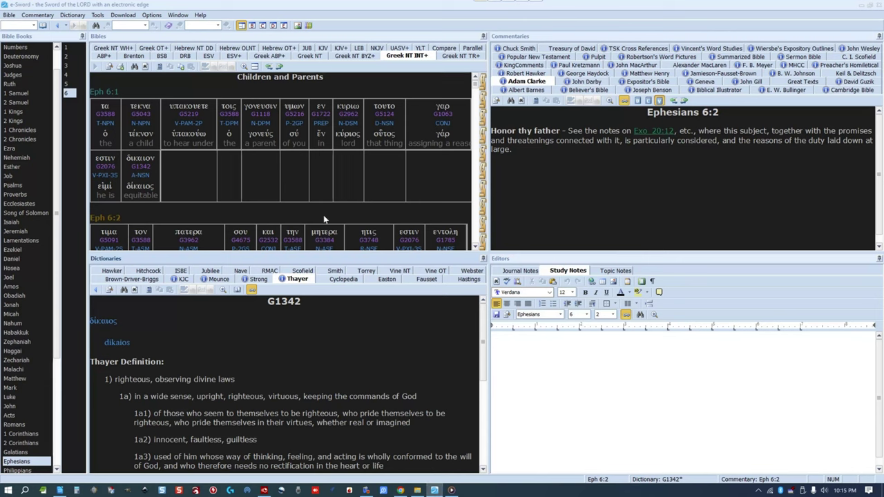
click(152, 15)
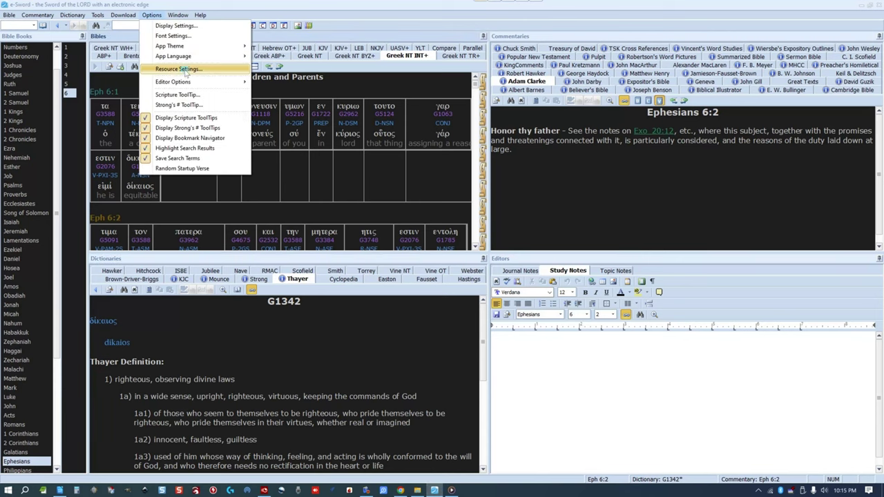
click(181, 69)
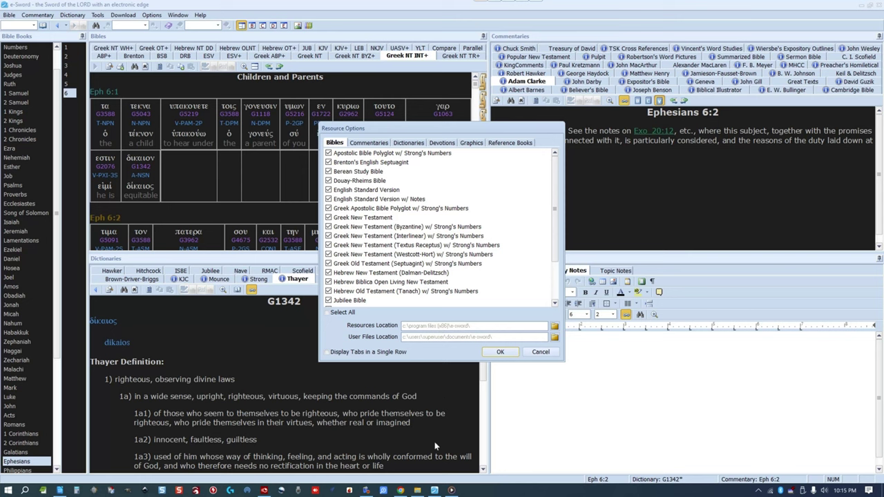
- Select e-Sword.cjstyles, e-Sword.exe and e-Sword.tip in File Explorer's e-Sword folder, show the copy option, then minimize it and cancel the resource settings
click(418, 491)
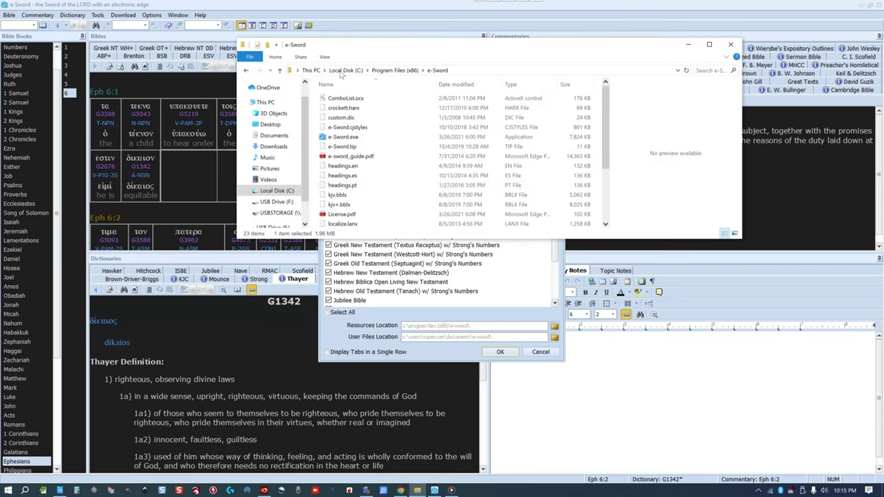
ctrl+click(371, 127)
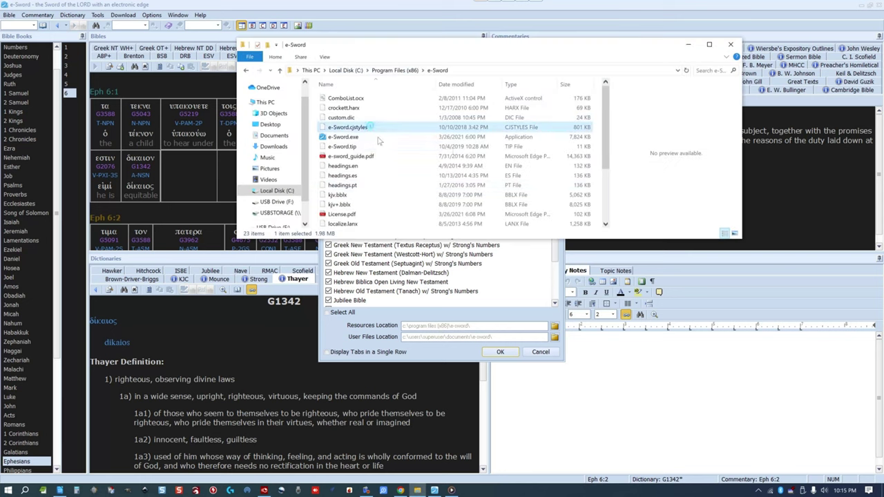
ctrl+click(376, 147)
right_click(385, 136)
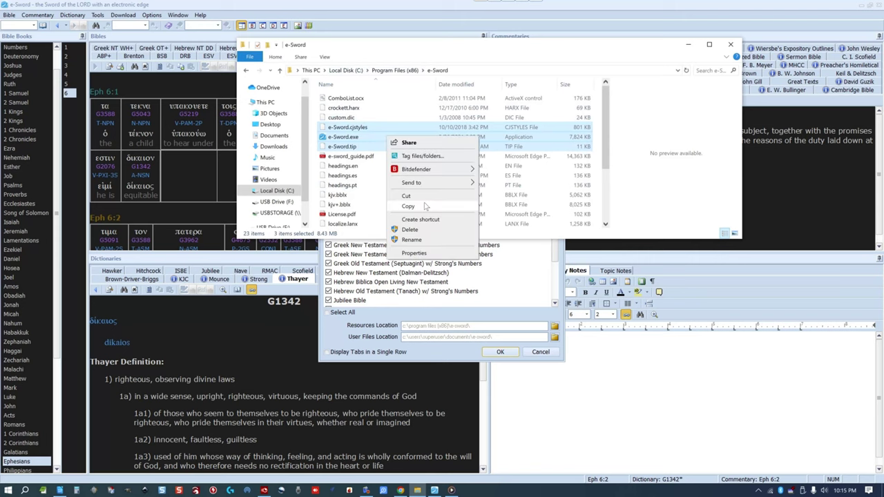
click(688, 45)
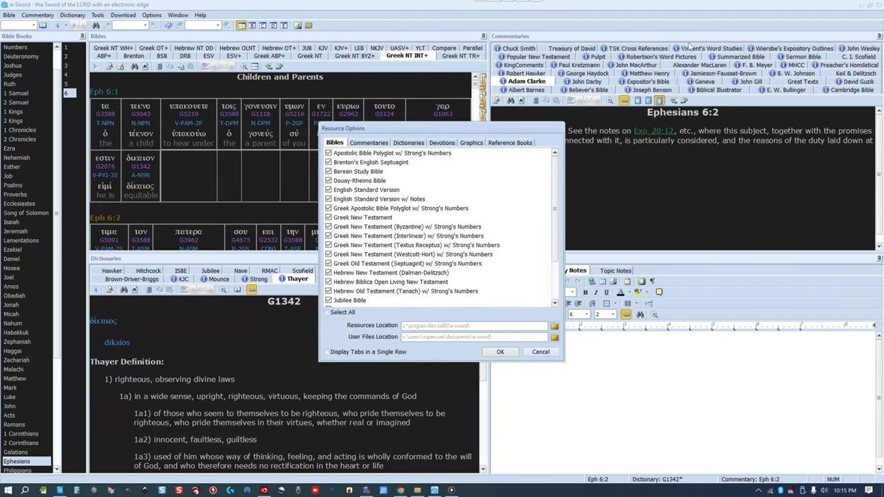
click(540, 352)
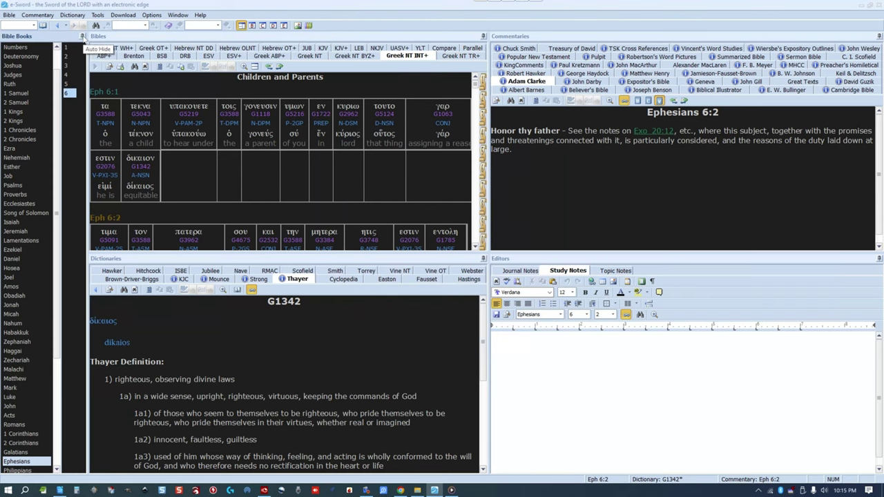
- Auto-hide the Bible Books panel, reveal it, and pin it back in place
click(82, 37)
mouse_move(4, 42)
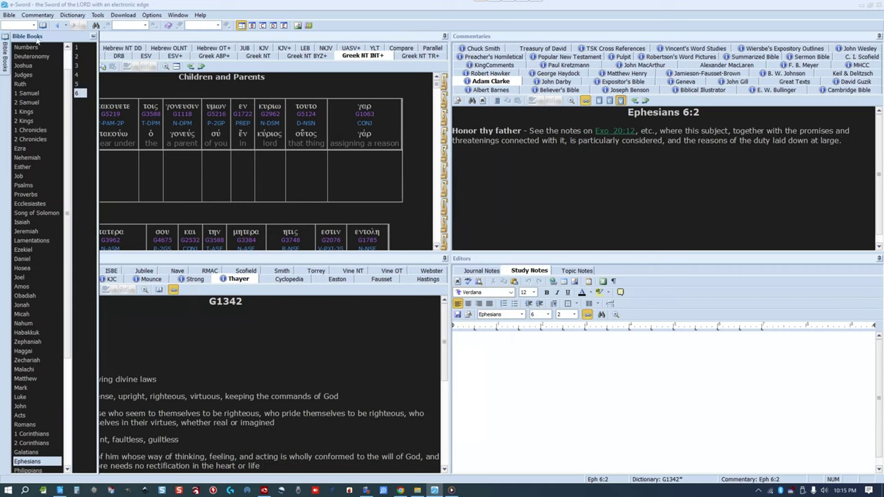
click(92, 37)
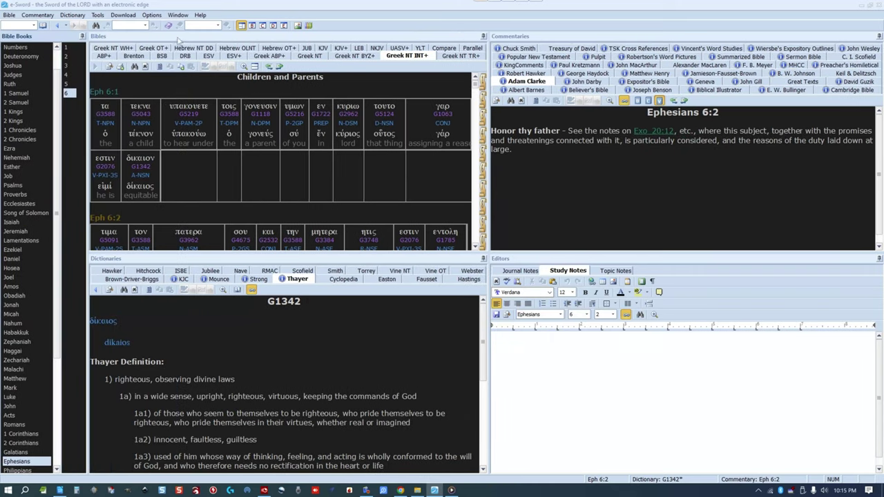
drag(245, 197, 286, 385)
drag(278, 260, 285, 128)
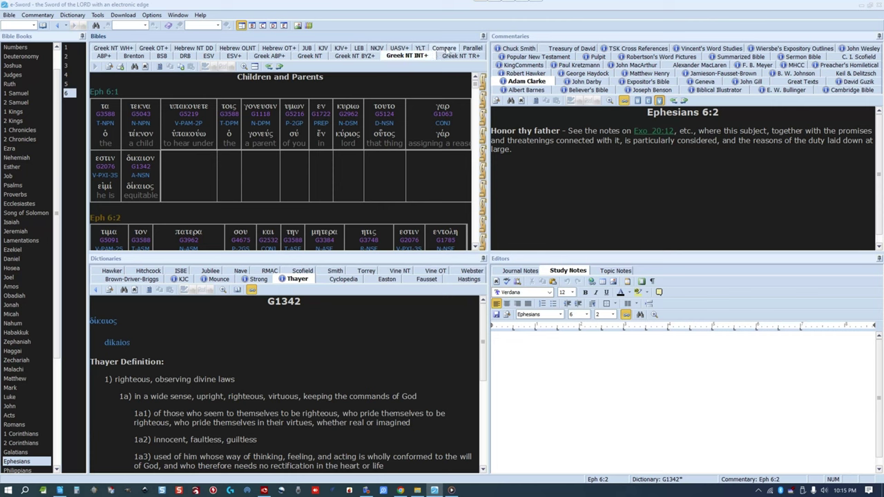
- Show Ephesians 6 in the Parallel view and set ESV+ as the third Bible
click(471, 48)
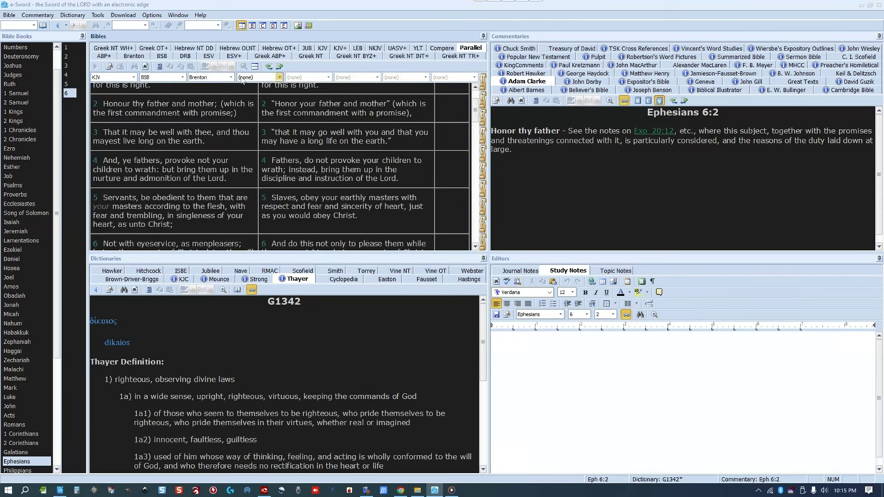
click(230, 78)
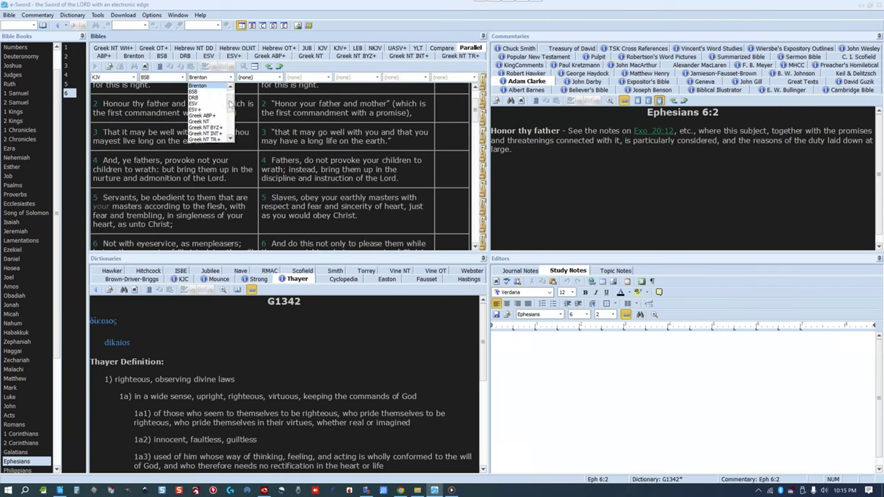
click(205, 108)
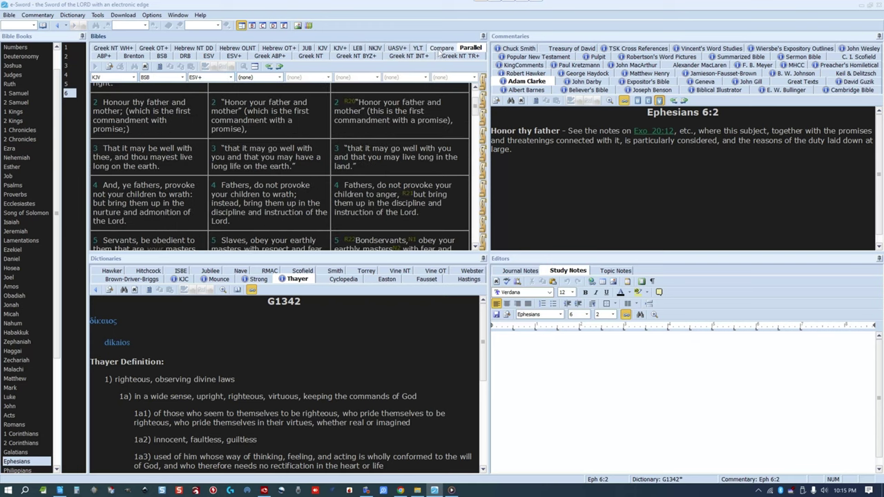
- Compare the translations of Ephesians 6:2 and 6:3, and view the V-PAM-2P parsing code in Greek NT BYZ+
click(440, 48)
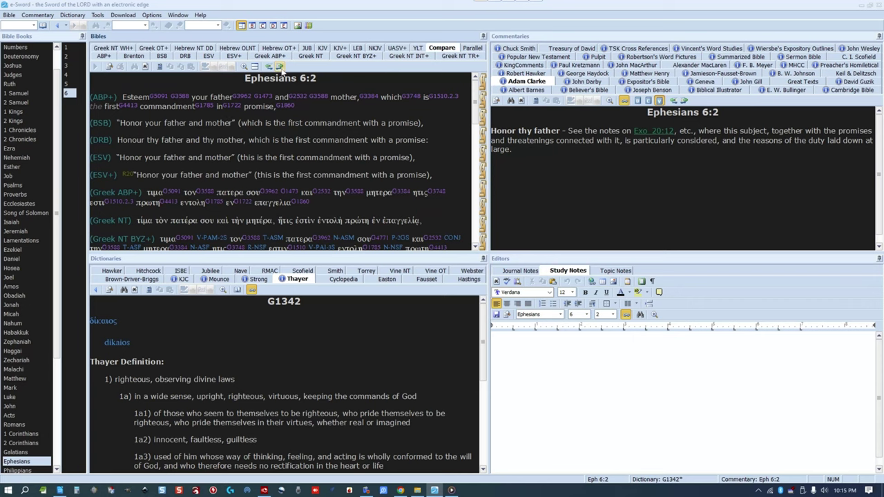
click(279, 66)
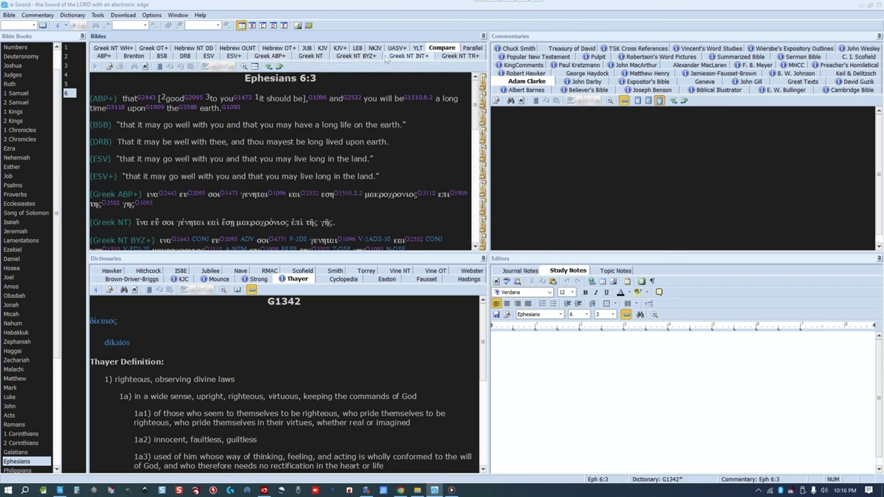
click(358, 56)
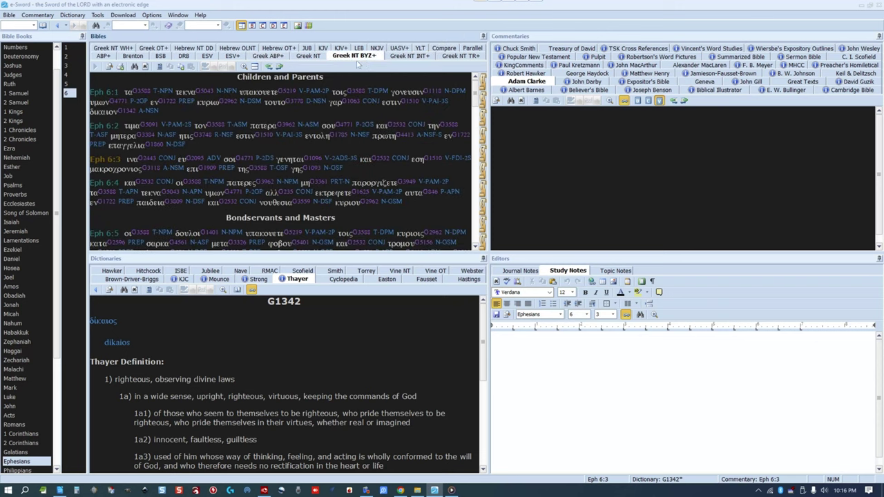
mouse_move(319, 92)
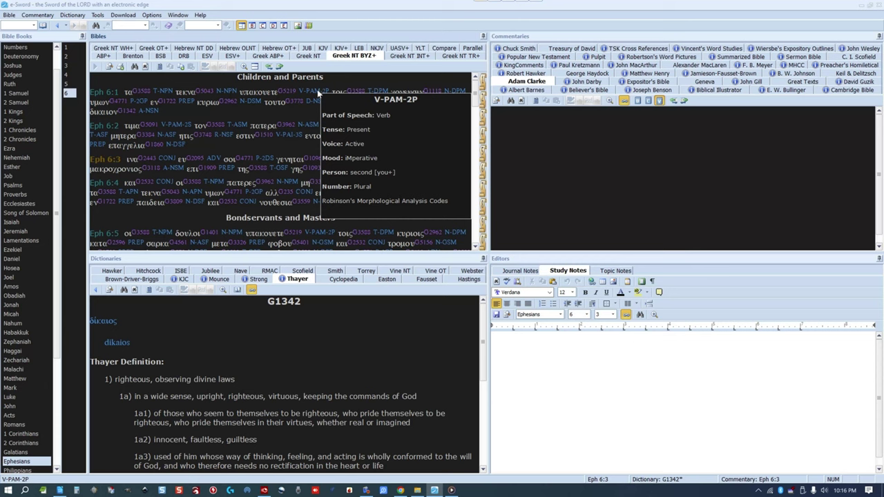
mouse_move(291, 92)
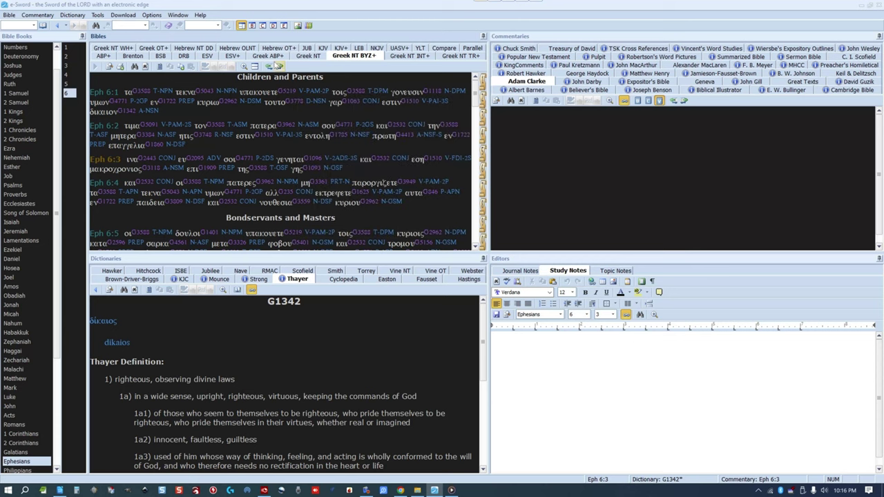
- View the passage in ESV+, and examine the interlinear Greek words and Strong's number G1096 in Greek NT INT+
click(233, 56)
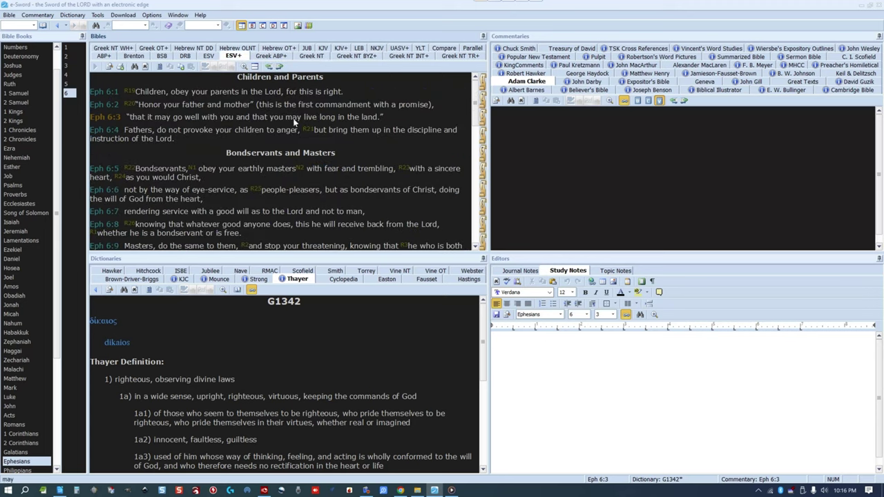
mouse_move(307, 130)
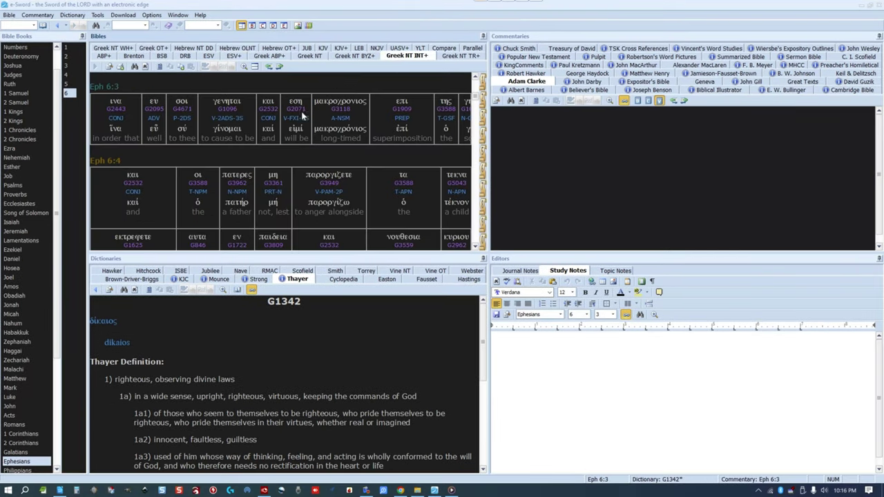
mouse_move(295, 121)
mouse_move(236, 124)
mouse_move(184, 110)
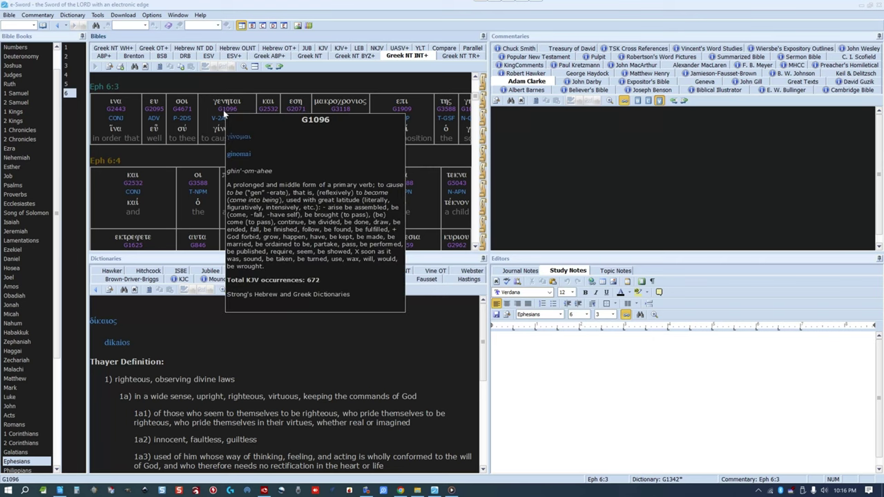
scroll(226, 127, down, 3)
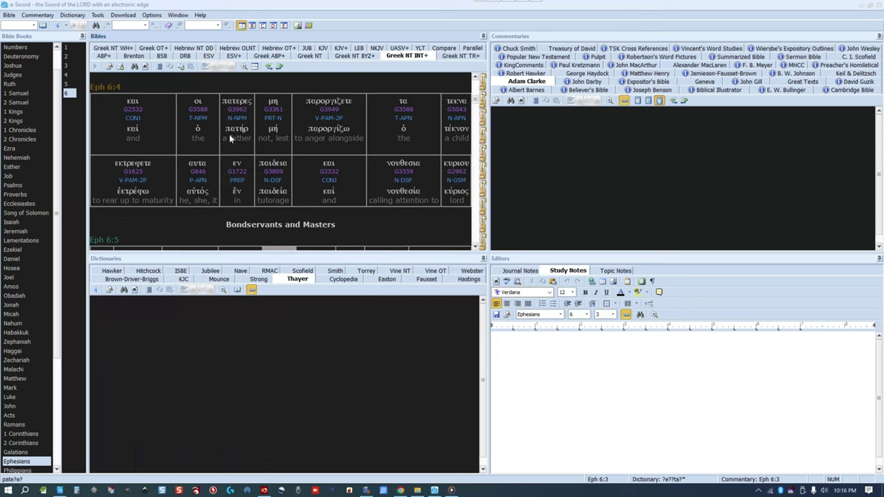
- View Ephesians 6 in the Brenton and BSB translations, and go to verse 2
click(134, 58)
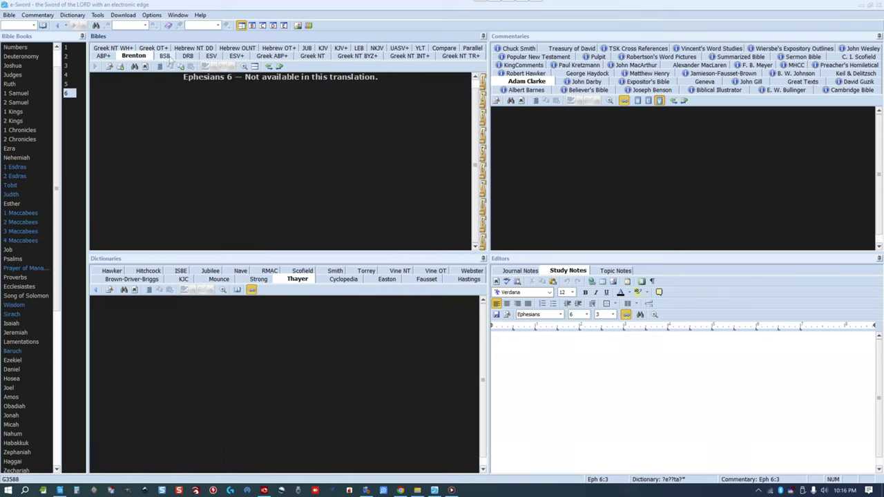
click(163, 57)
click(141, 104)
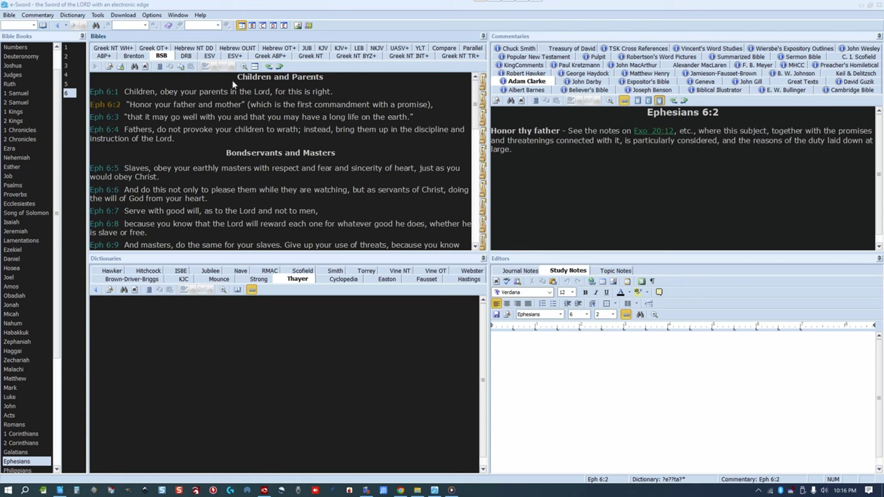
- Look up G3588 from Ephesians 6:1 in Greek NT WH+, and view its entries in the Strong, Mounce and KJC dictionaries
click(113, 48)
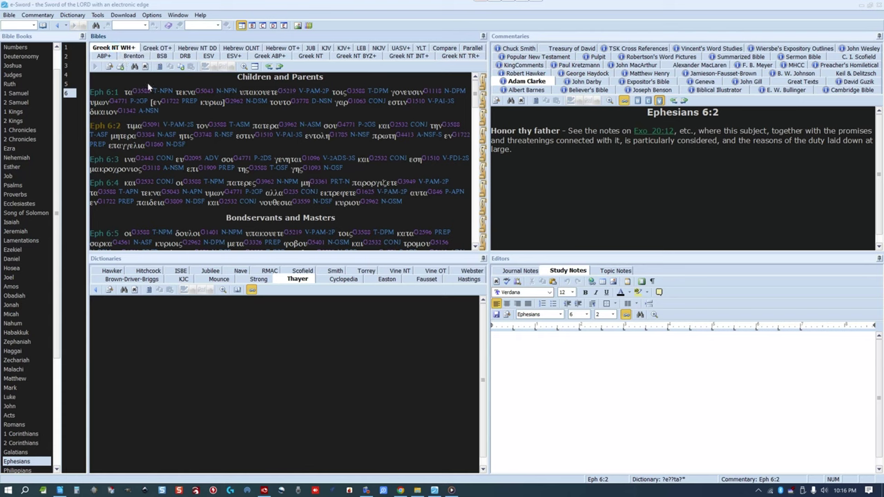
click(146, 90)
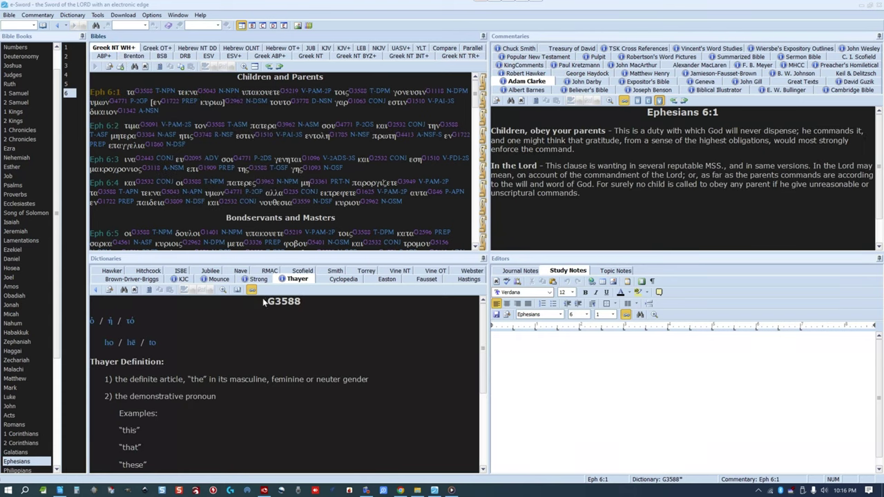
click(254, 281)
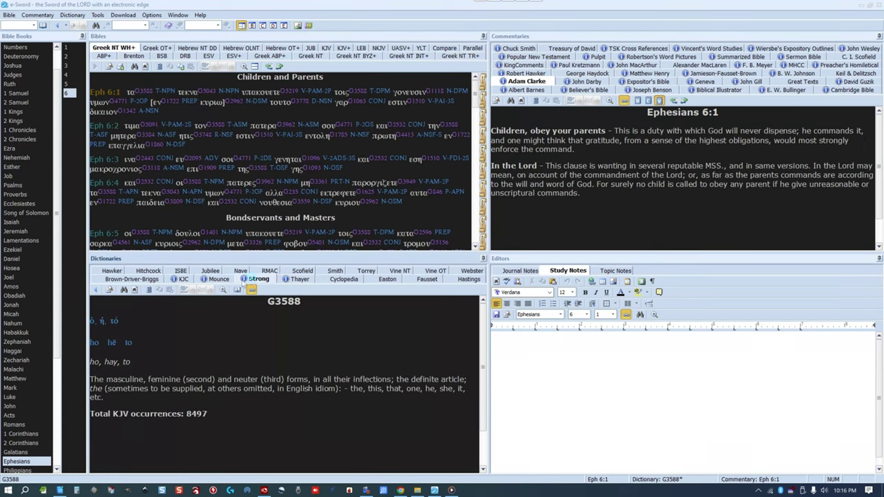
click(219, 279)
click(183, 279)
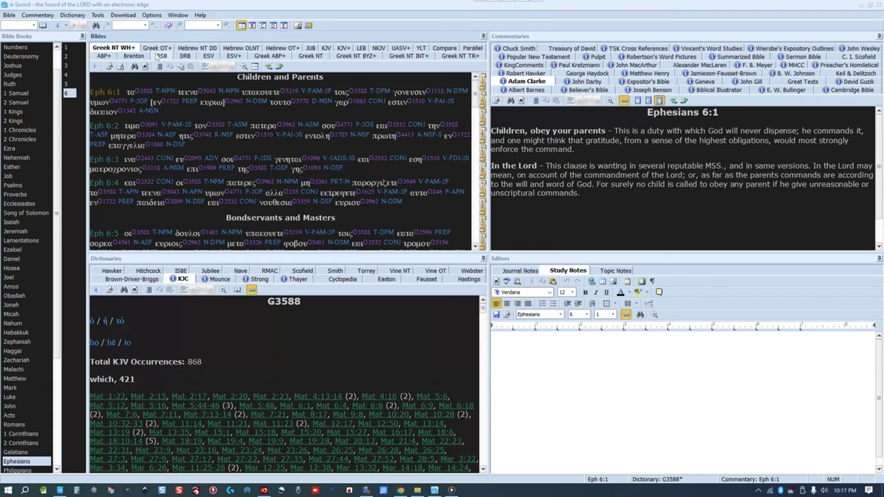
- Search the BSB Bible for "jesus wept", check the search range options, and close the search
click(160, 56)
click(96, 26)
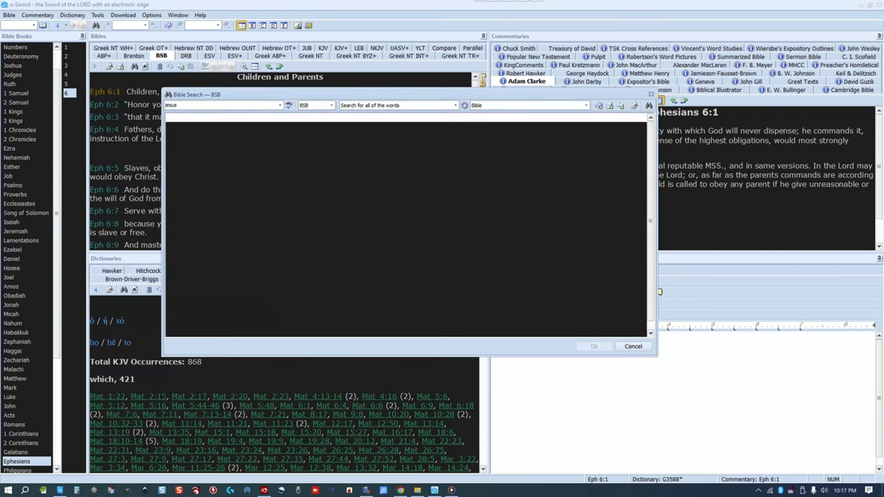
text(jesus wept)
key(Return)
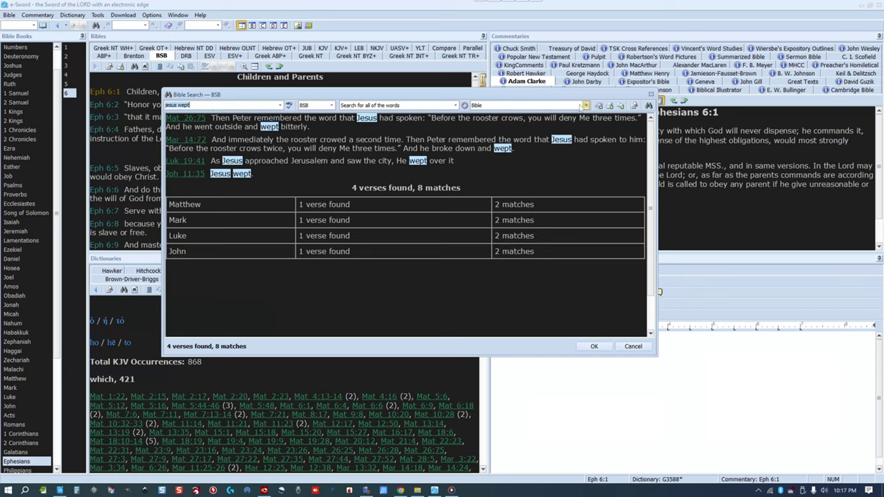
click(586, 105)
click(586, 105)
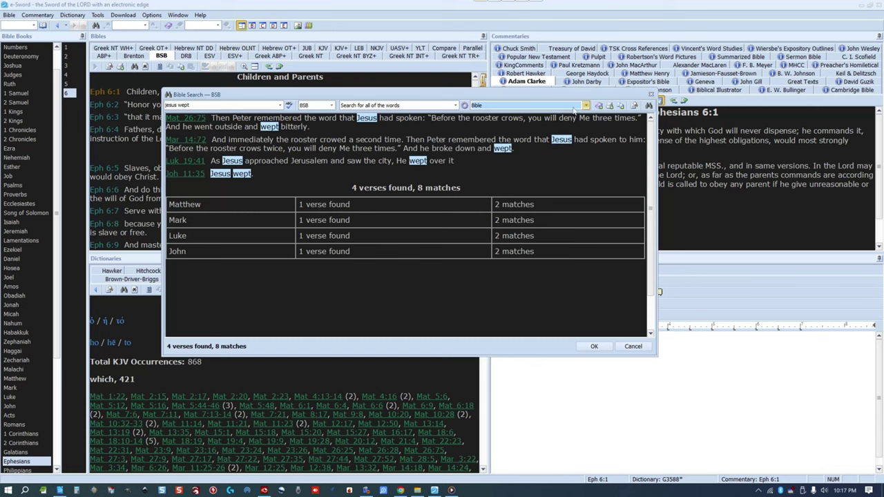
click(651, 94)
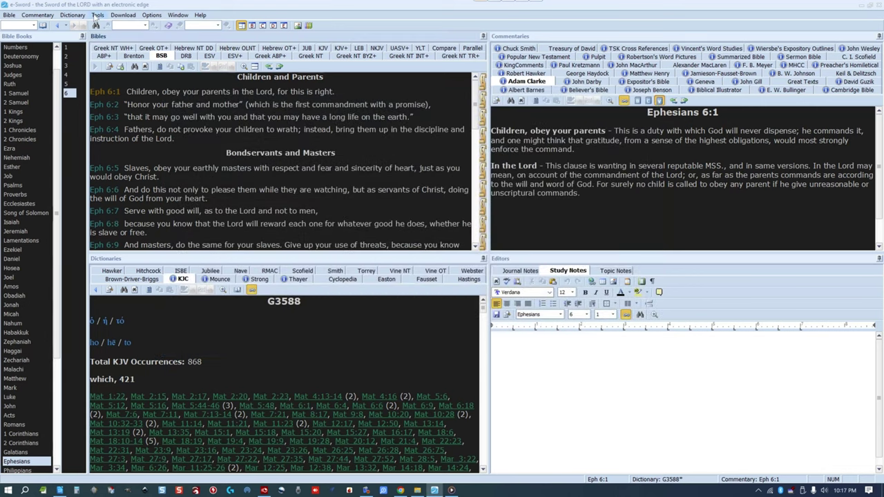
click(96, 15)
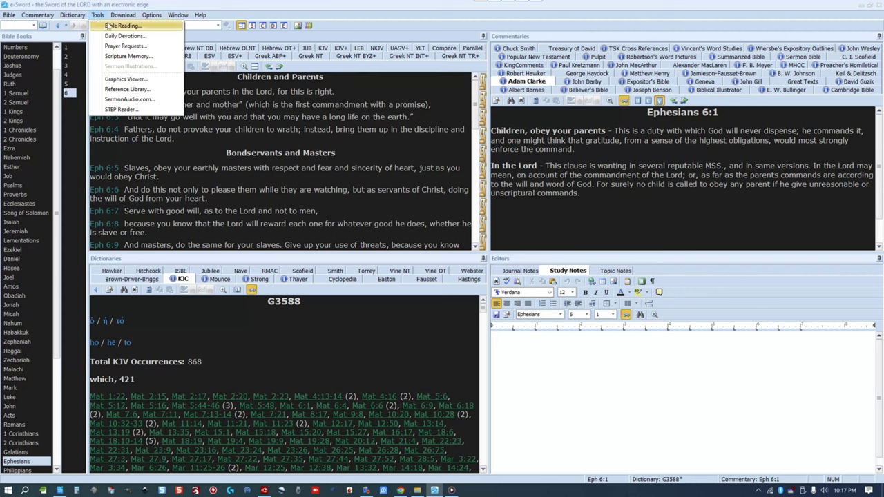
mouse_move(174, 16)
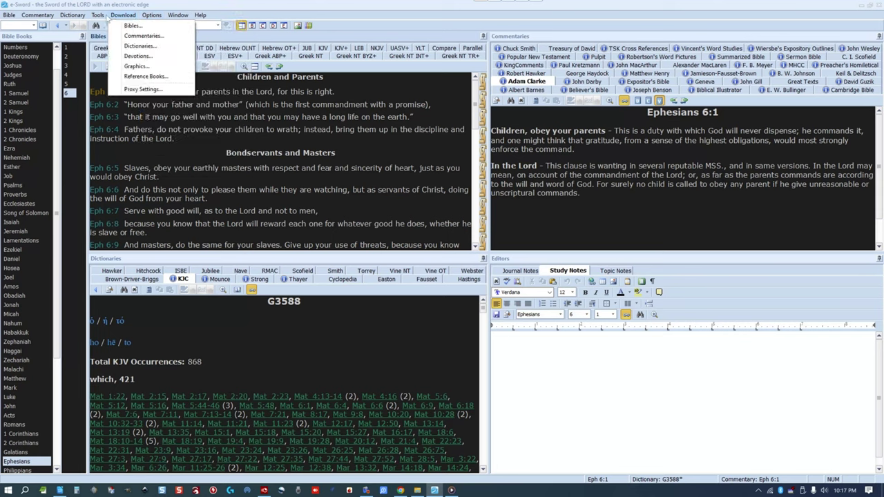
mouse_move(98, 15)
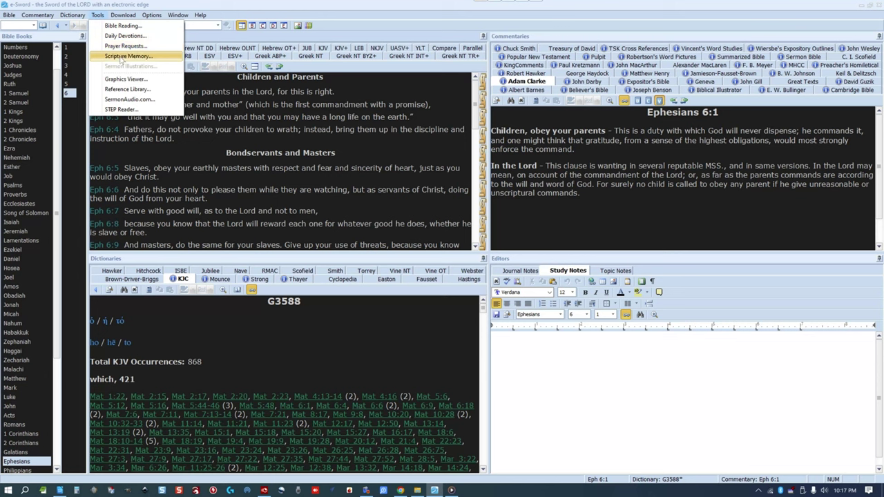
click(209, 37)
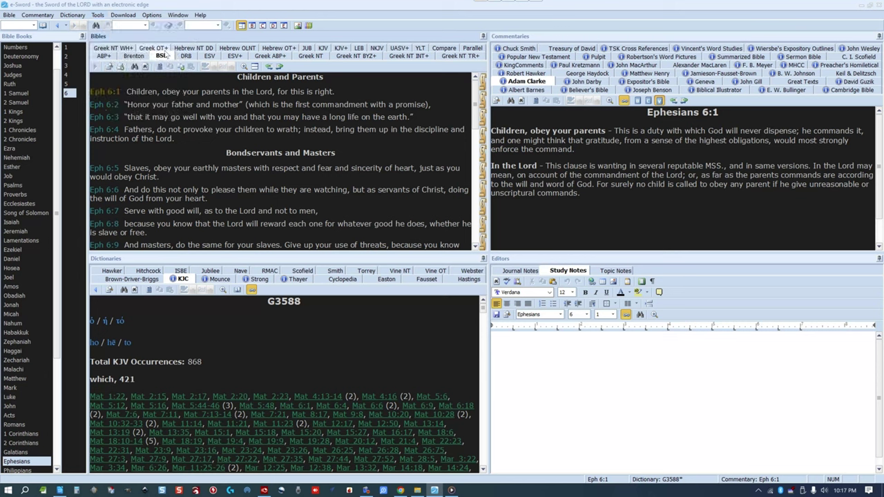
- View Ephesians 6 in the KJV, go to verse 2, and return to Ephesians 6:1 through its bookmark
click(322, 48)
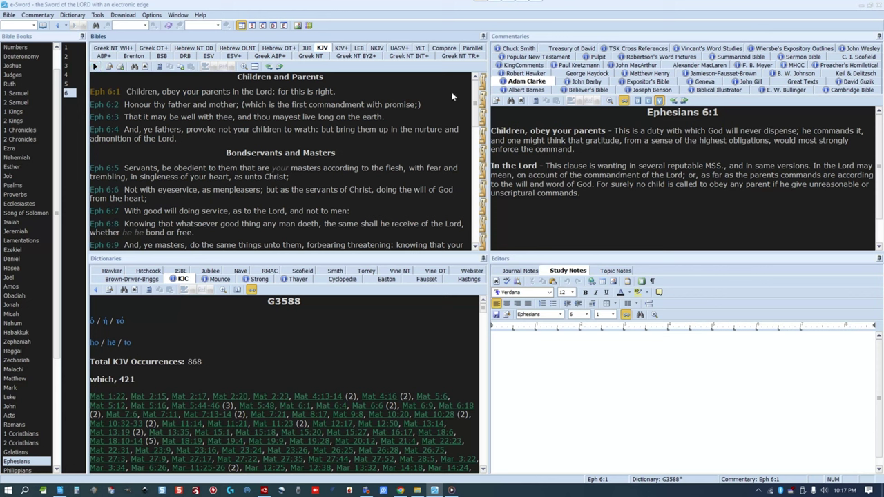
click(120, 105)
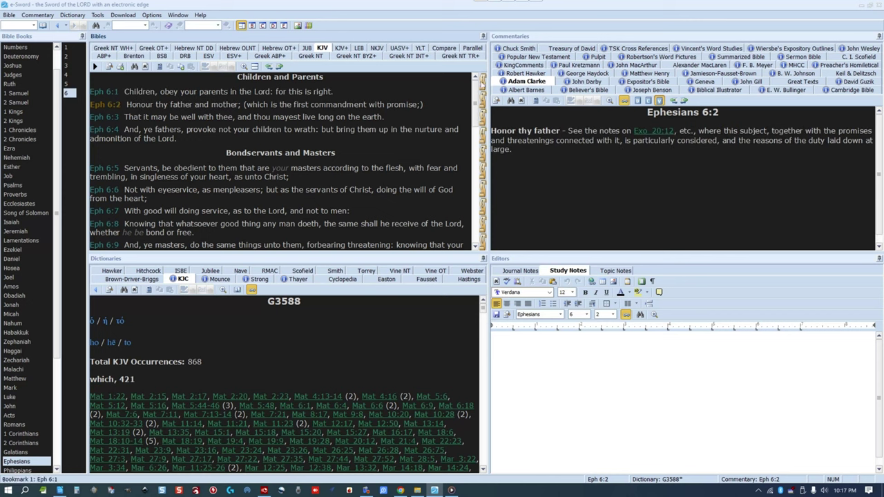
click(481, 86)
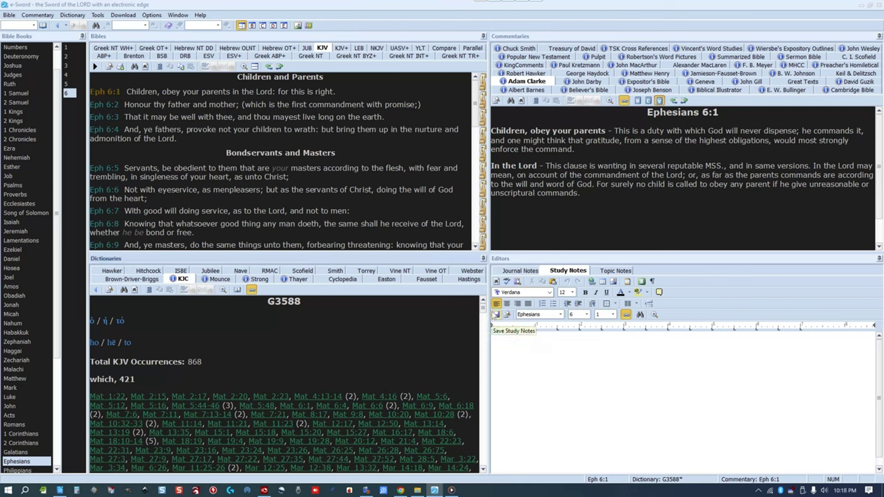
- Add the study note "test" to Ephesians 6:1, visit verse 3, and return to verse 1
click(579, 401)
text(test)
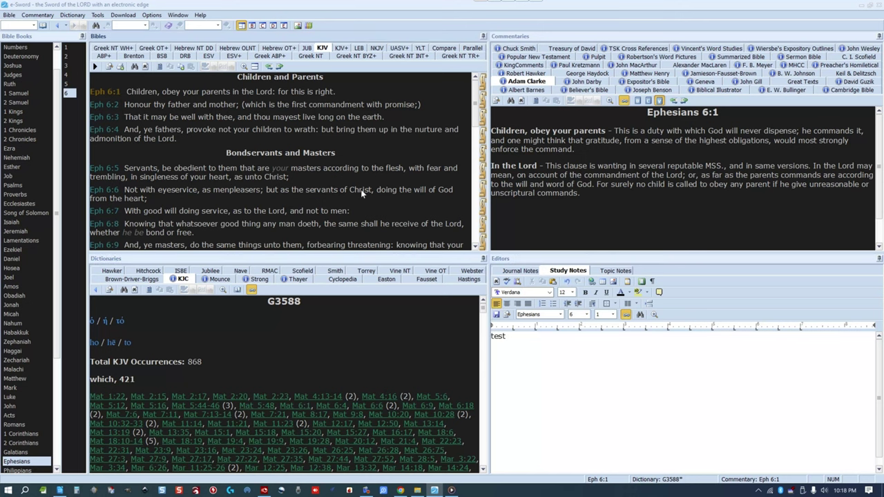
click(263, 117)
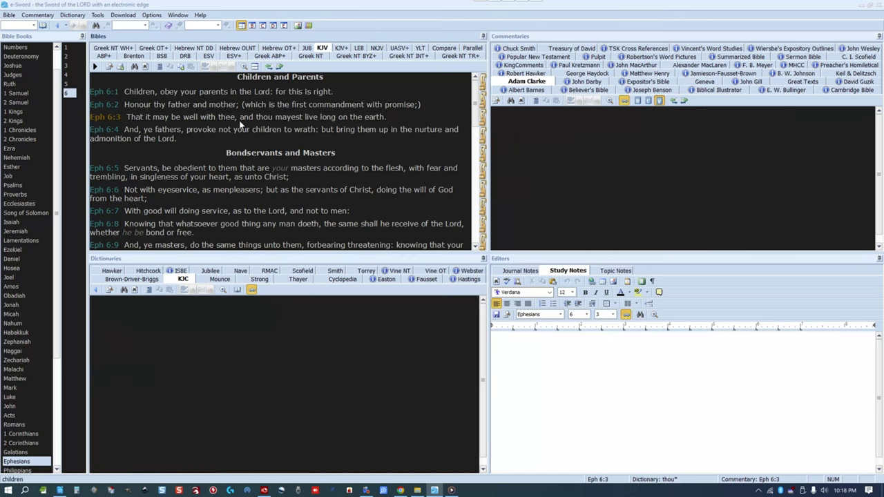
click(114, 96)
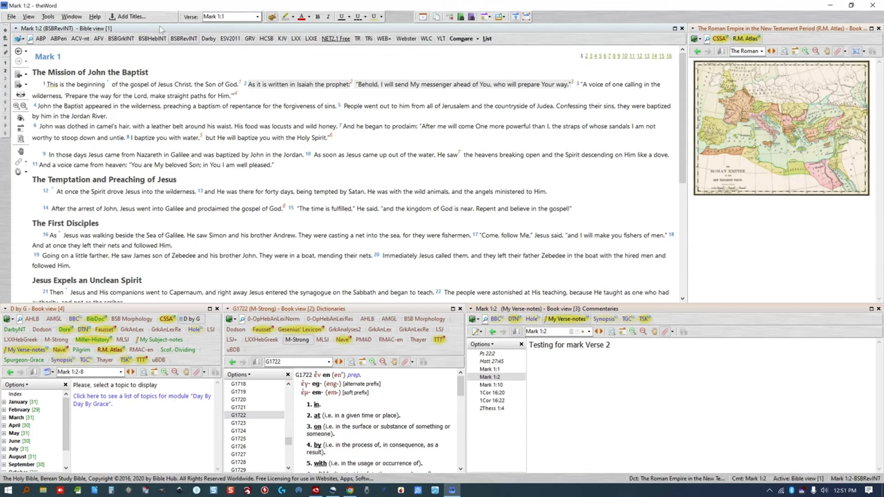
- Switch to theWord, open its title downloads, choose the WordModules.com repository, clear the search, and browse the commentaries
click(134, 17)
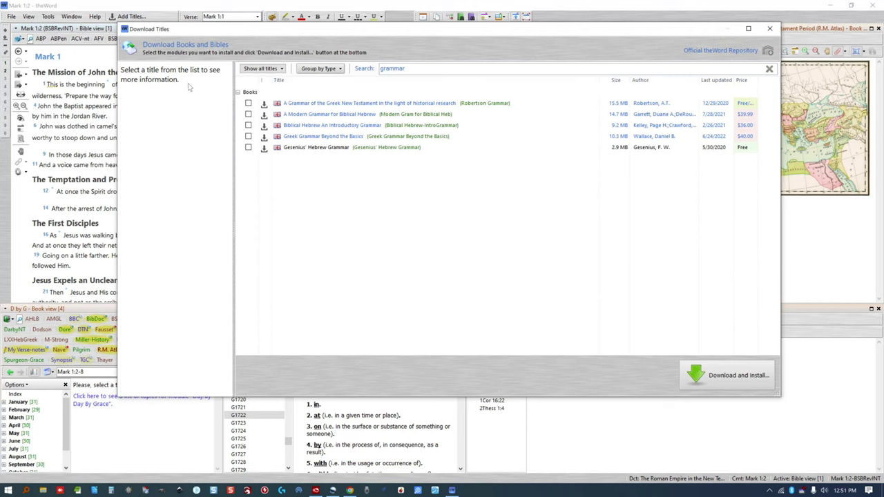
click(753, 51)
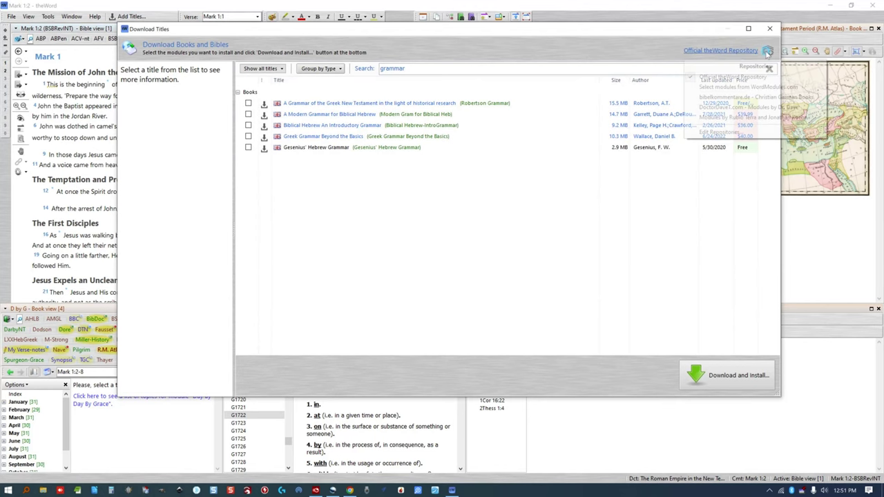
click(722, 88)
double_click(394, 68)
key(BackSpace)
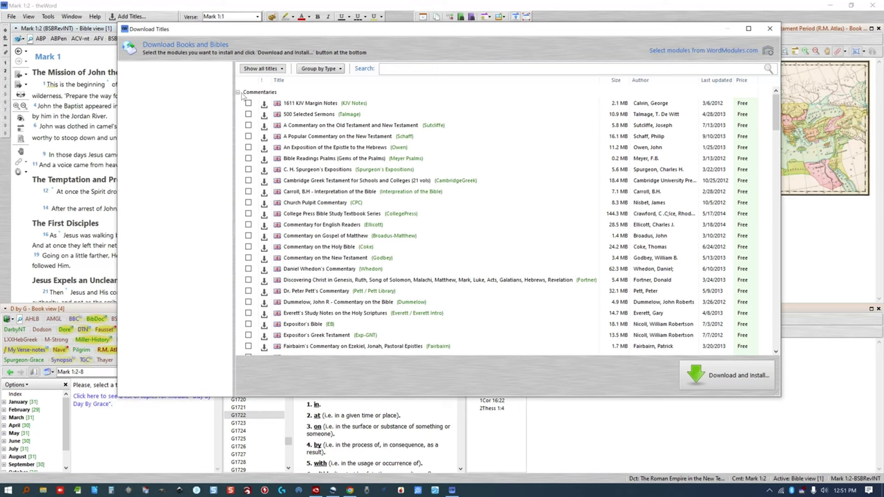
drag(775, 100, 755, 140)
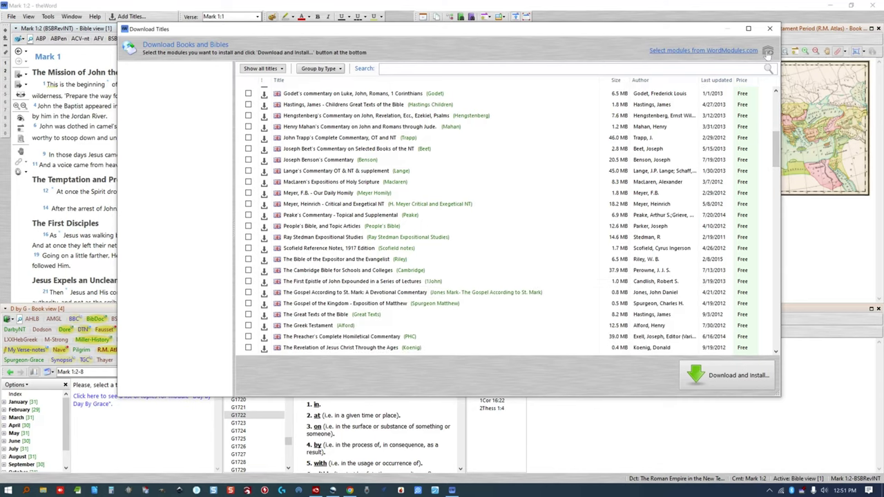
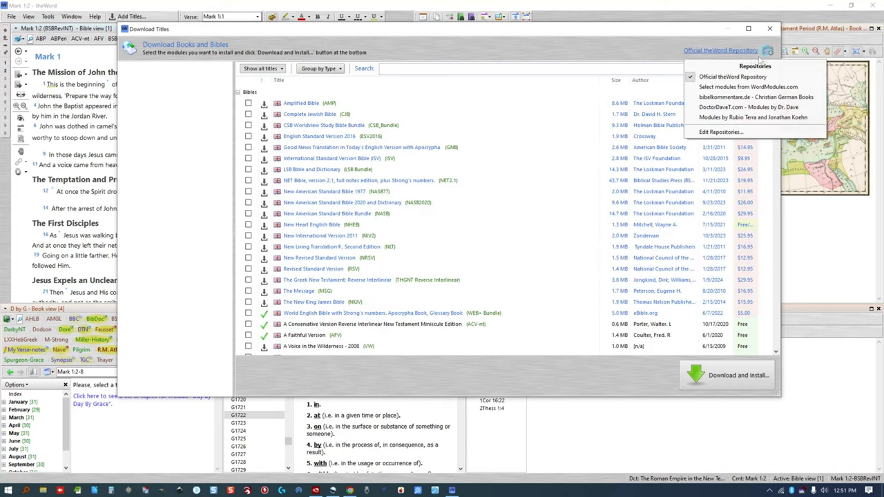
- Collapse the Bibles and Commentaries groups in the official repository, and select Complete Word Study Dict: OT & NT and Eerdmans Dictionary of the Bible
click(656, 54)
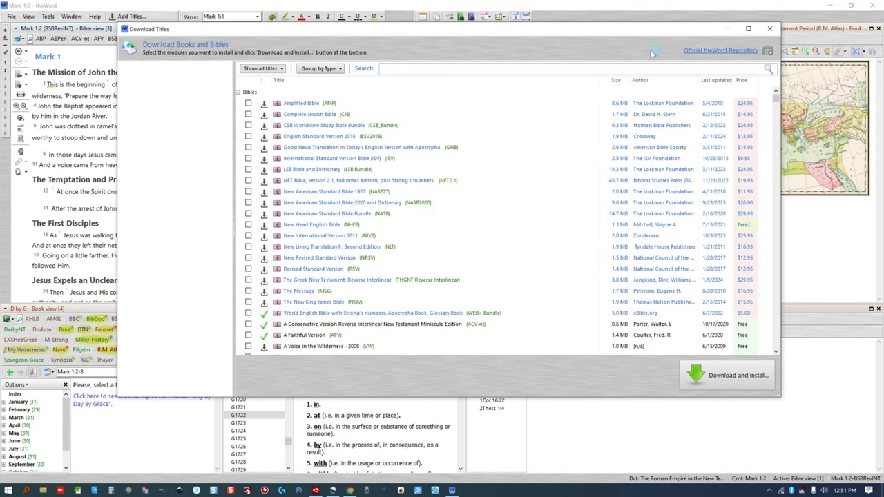
click(237, 93)
click(237, 103)
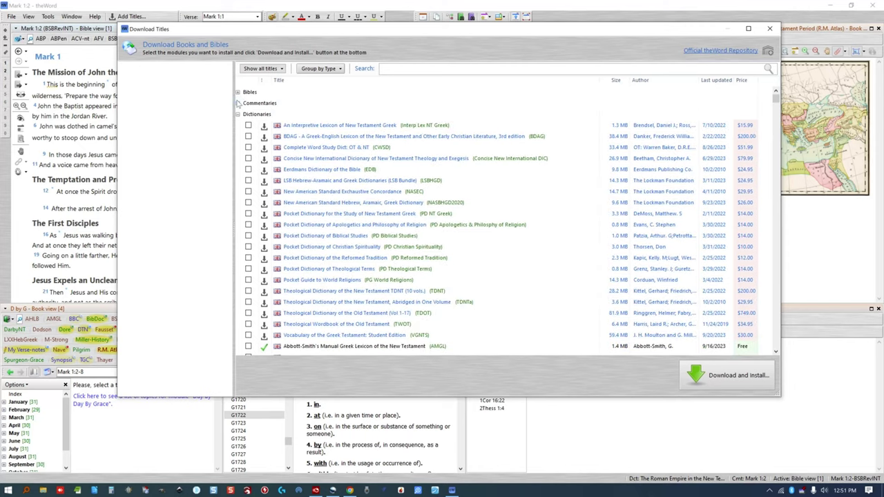
click(248, 147)
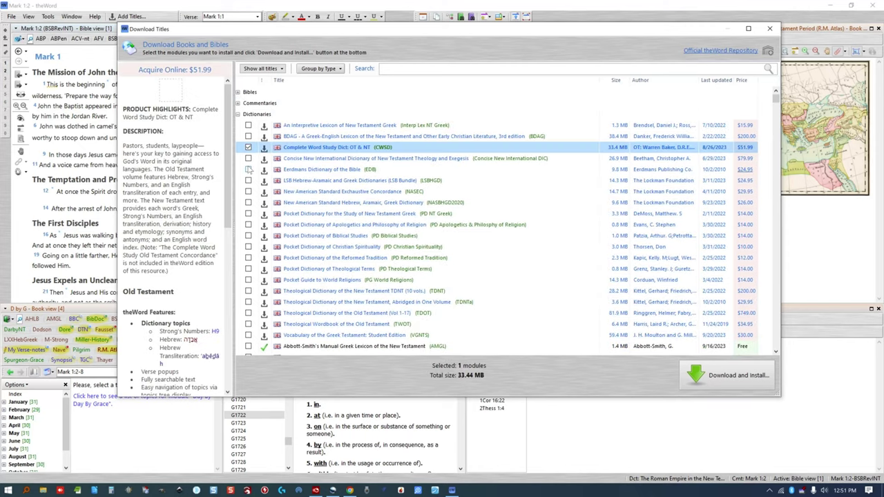
click(248, 170)
- Select An Exposition of the Epistle to the Hebrews in the WordModules.com repository, and return to the Official theWord Repository
click(767, 51)
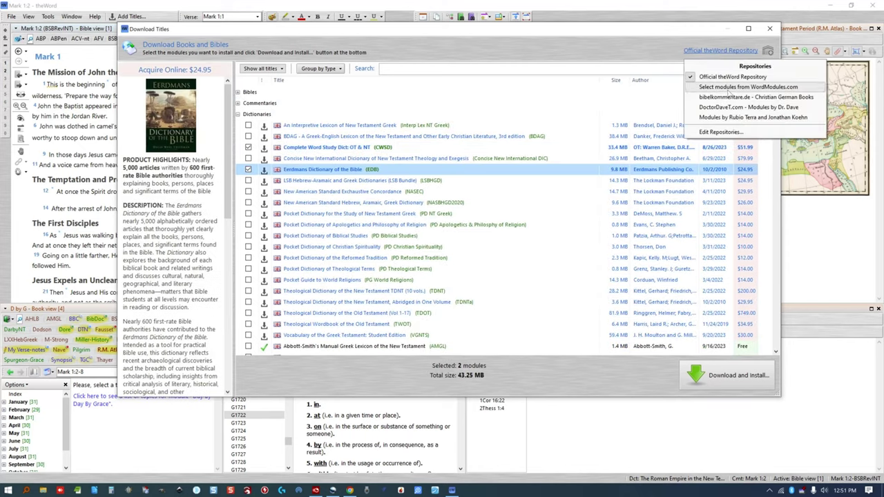
click(753, 90)
click(248, 148)
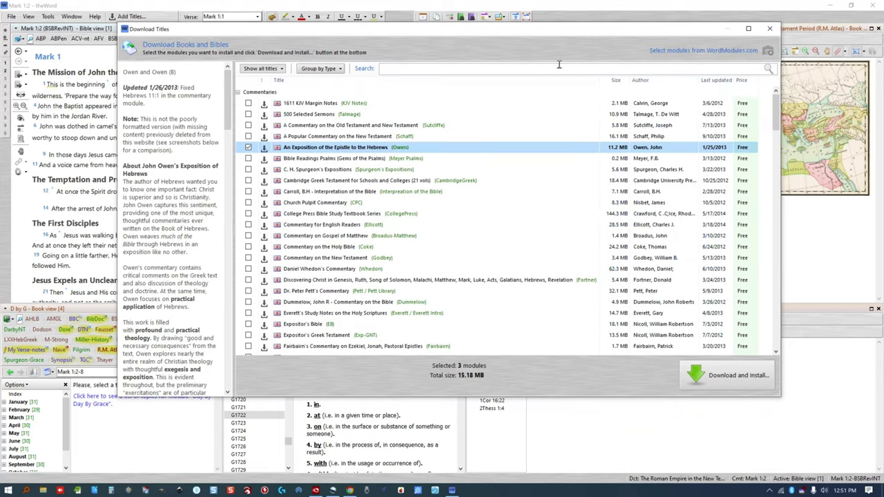
click(766, 52)
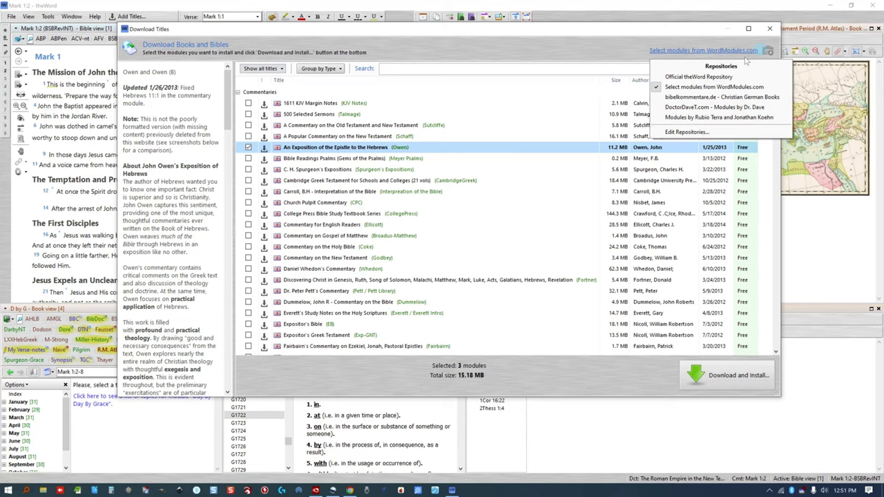
click(701, 77)
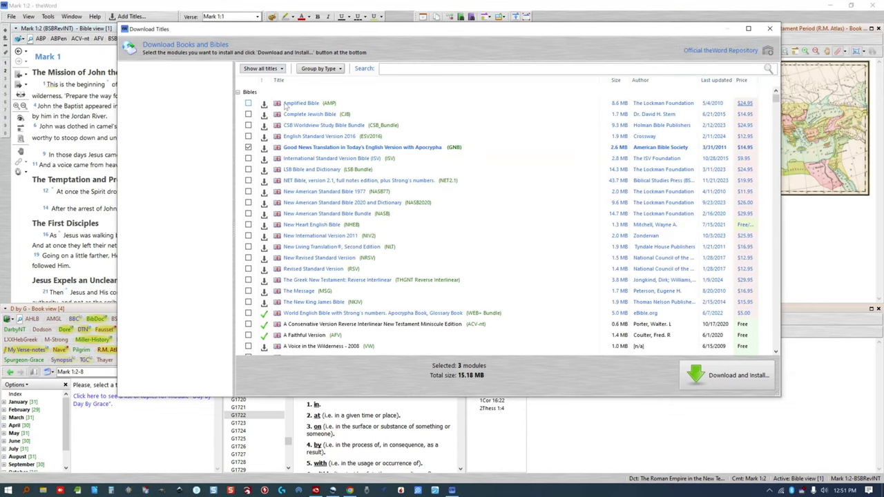
- Group the titles by language, collapse the English and Greek groups, and keep the filter on all titles
click(317, 69)
click(314, 90)
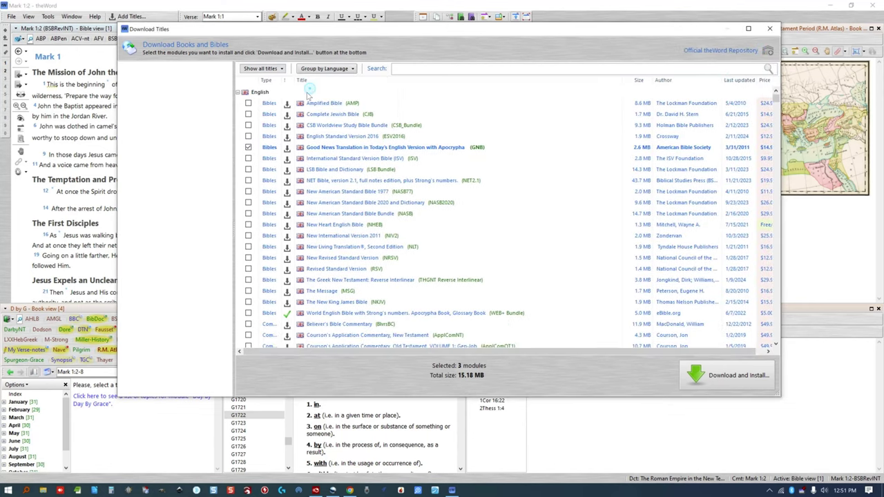
click(237, 92)
click(239, 104)
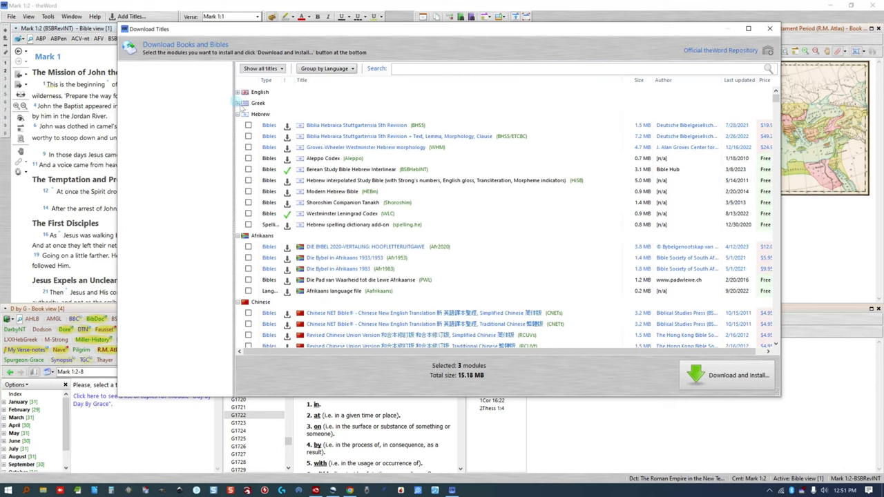
click(273, 69)
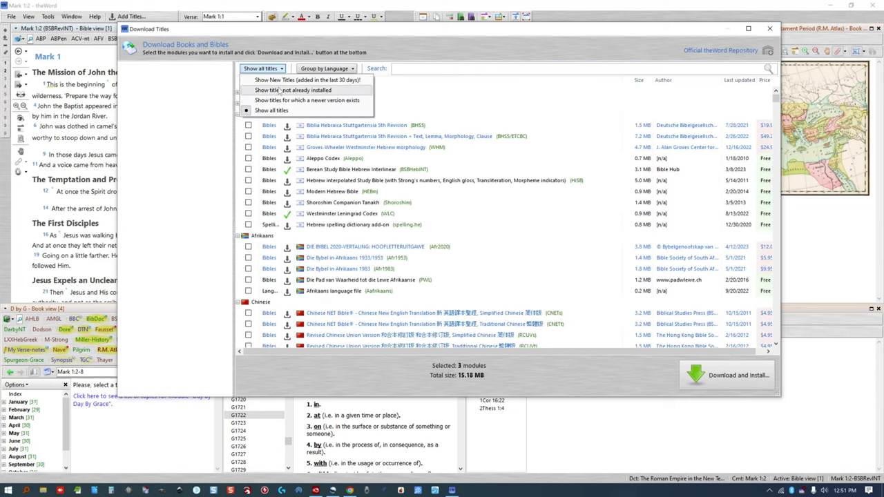
click(271, 111)
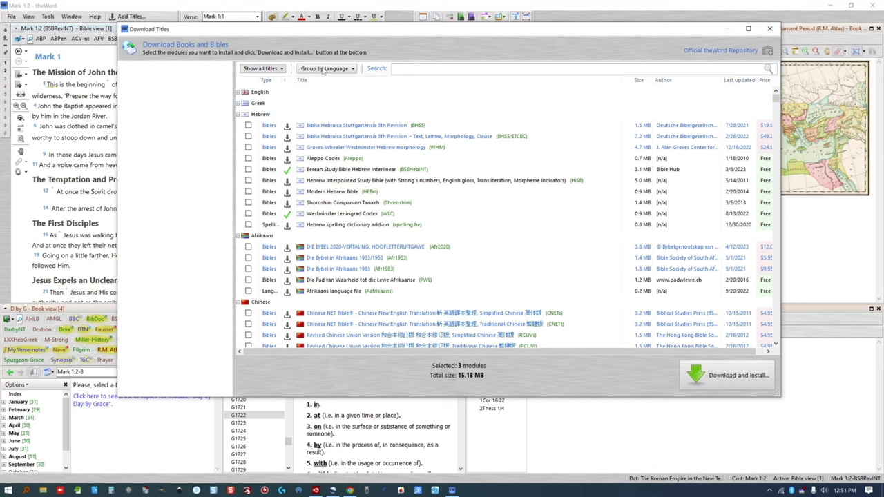
- Group the titles by type, deselect the Good News Translation with Apocrypha, and close the title downloads
click(321, 69)
click(324, 80)
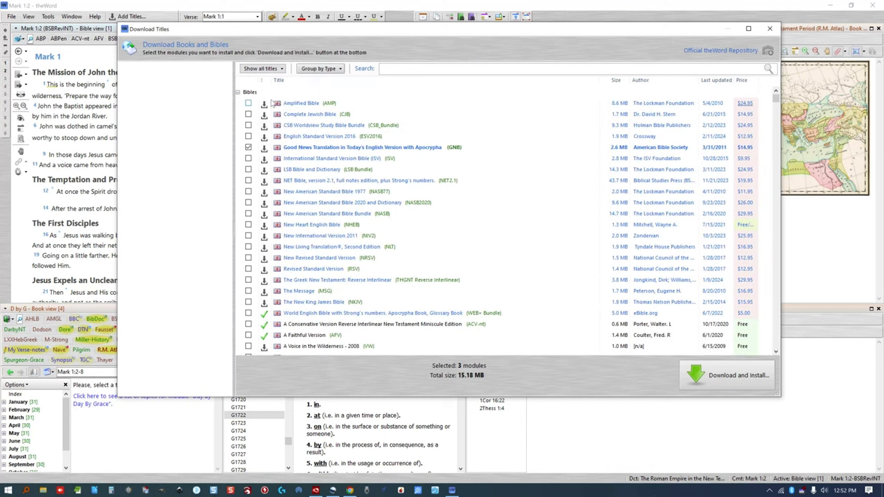
click(248, 148)
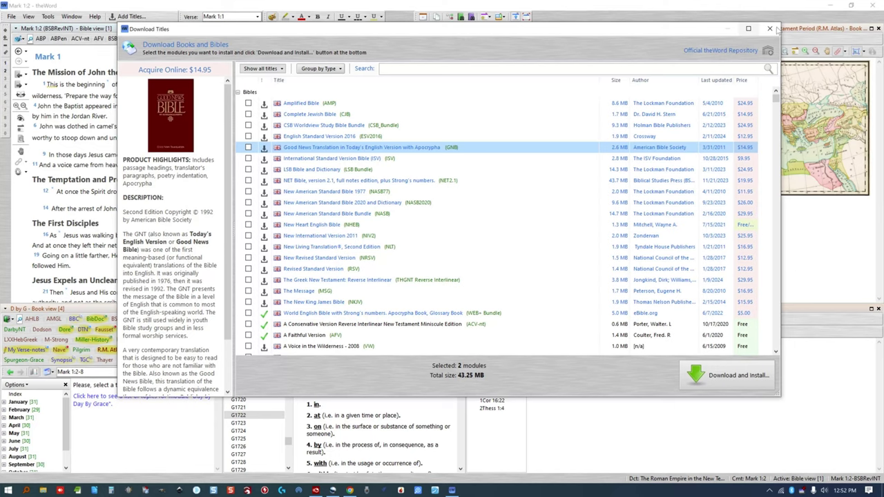
click(776, 29)
- Add a new book view to the layout and set it to show commentaries
click(71, 16)
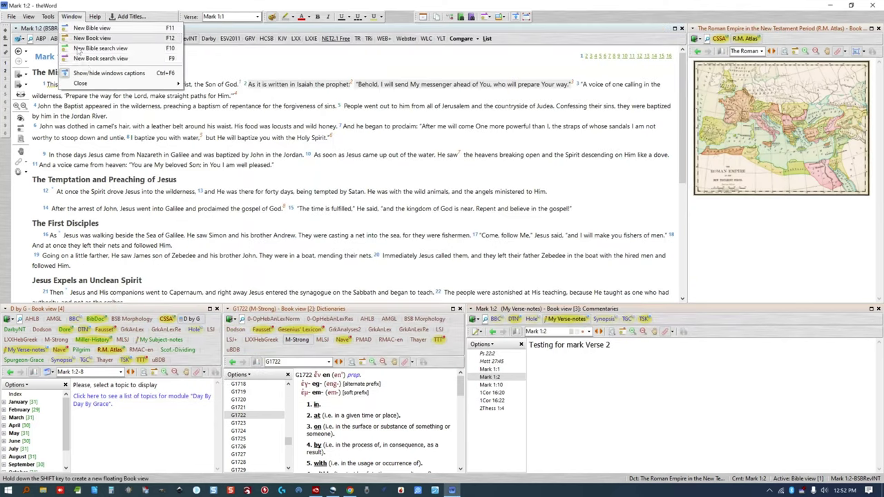
click(92, 38)
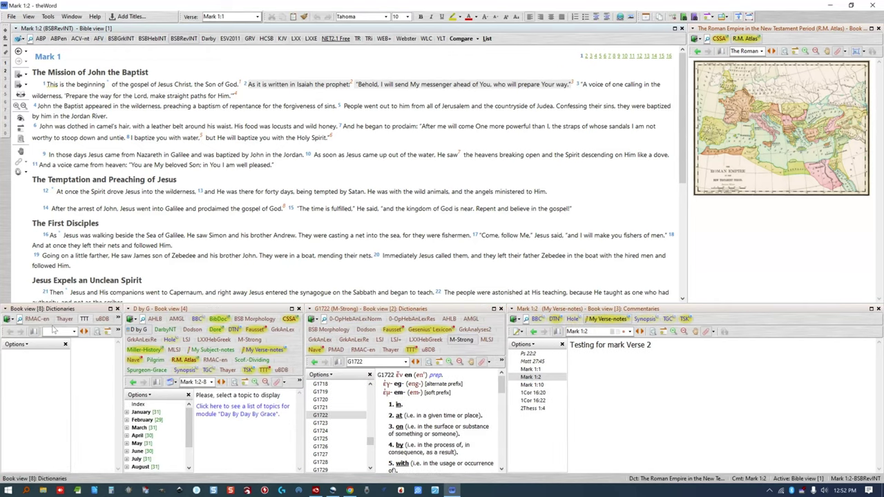
click(12, 322)
click(21, 362)
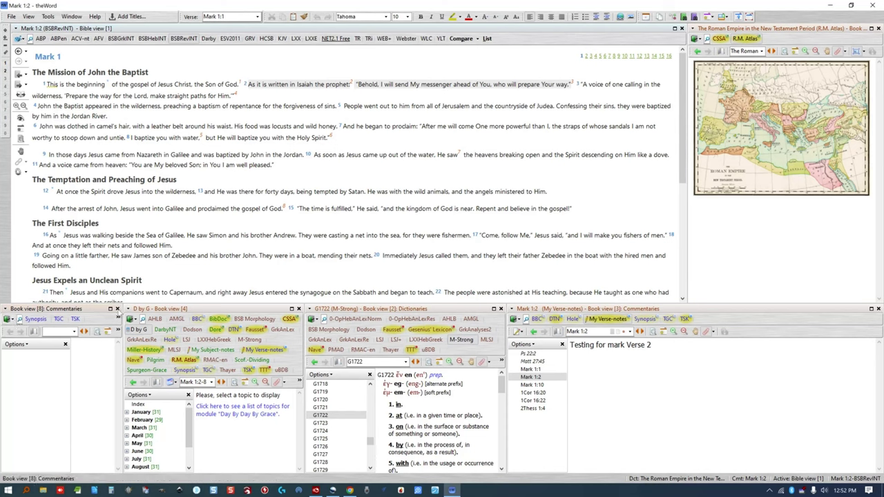
- Close the newly added commentaries book view, and turn off multiple tab rows in the dictionaries view
click(110, 309)
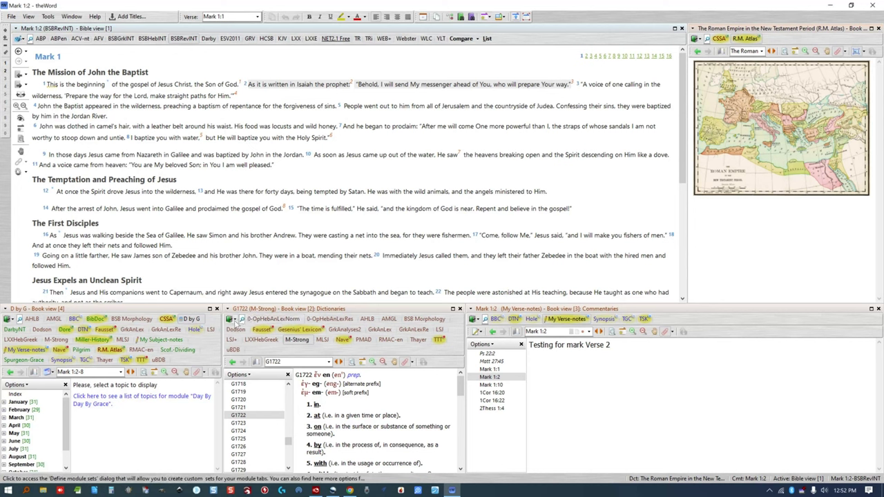
click(232, 320)
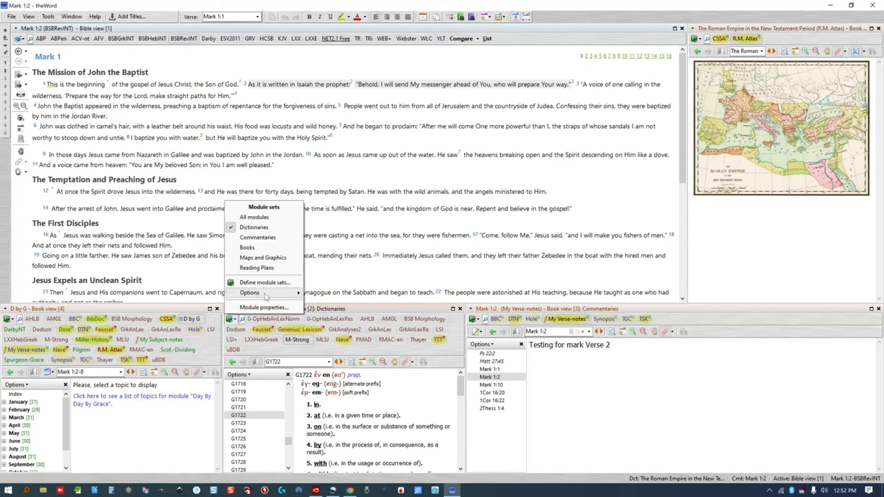
mouse_move(268, 296)
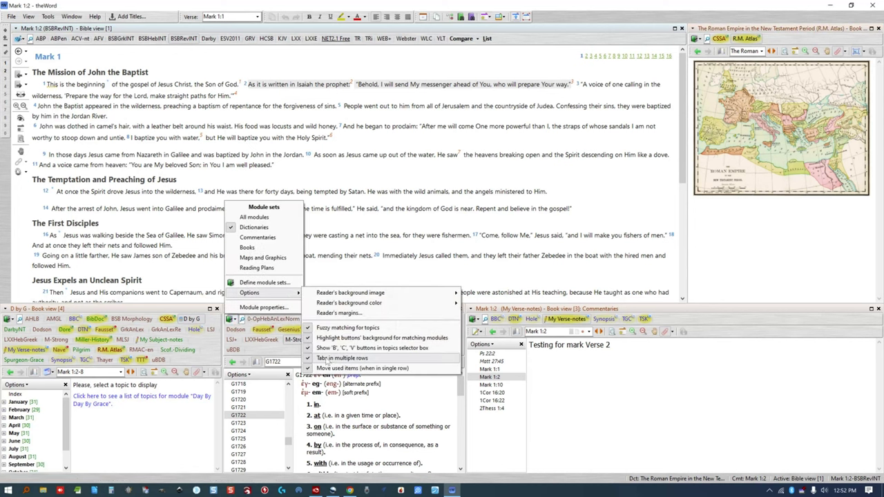
click(325, 359)
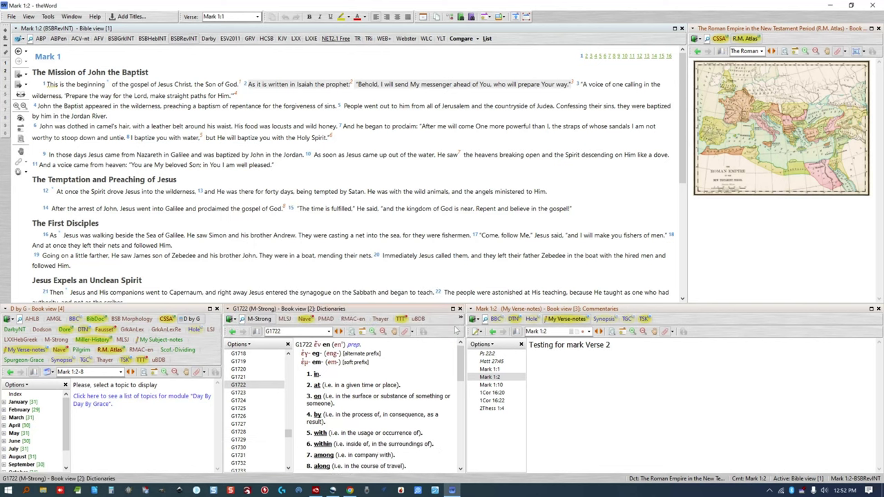
click(461, 319)
click(461, 319)
- Turn the multiple tab rows back on in the dictionaries view
click(231, 319)
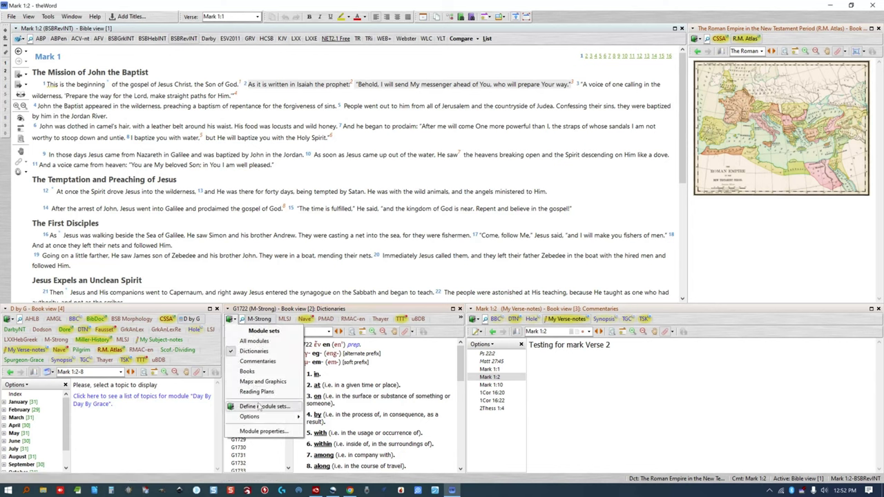
mouse_move(273, 416)
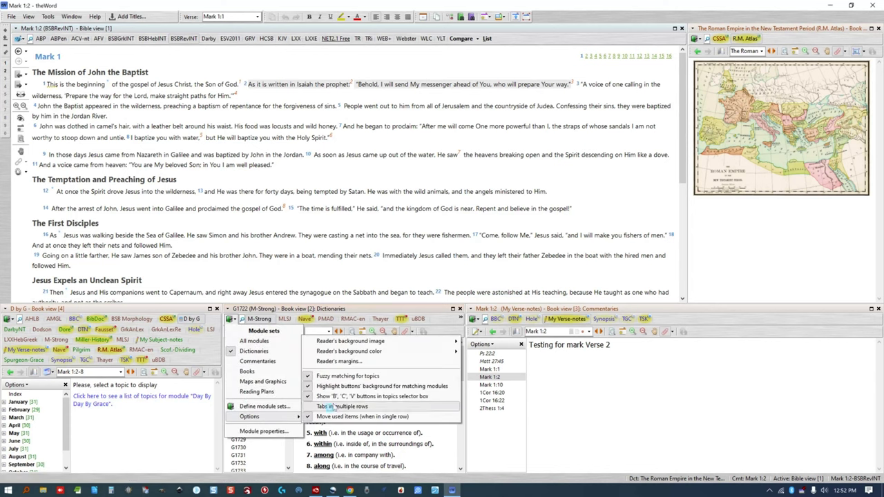
click(339, 406)
- Try to close the Roman Empire map view, and cancel the request
click(71, 16)
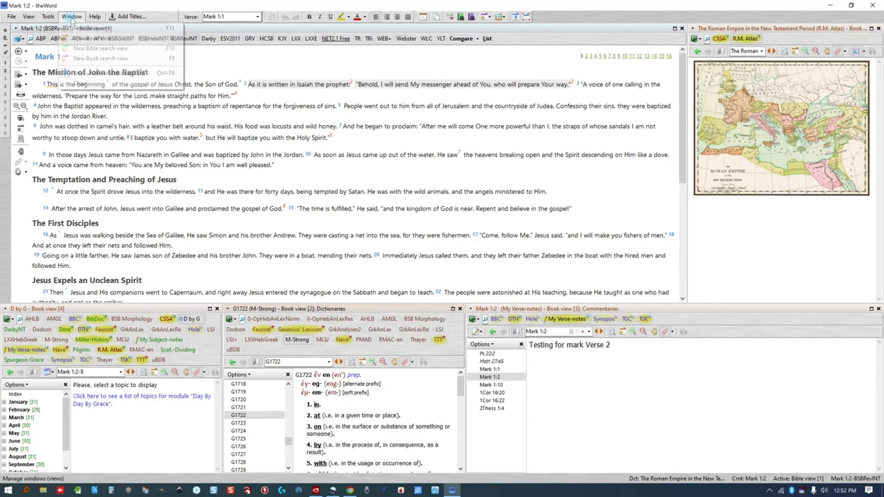
mouse_move(119, 88)
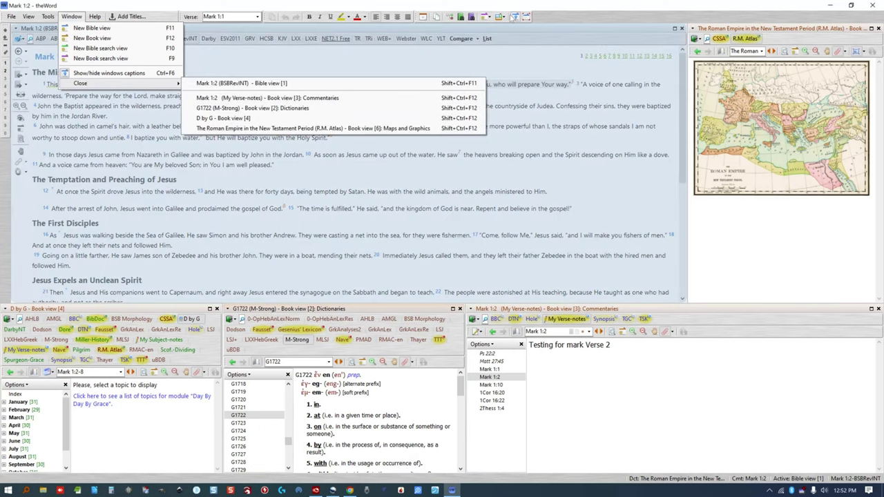
click(515, 16)
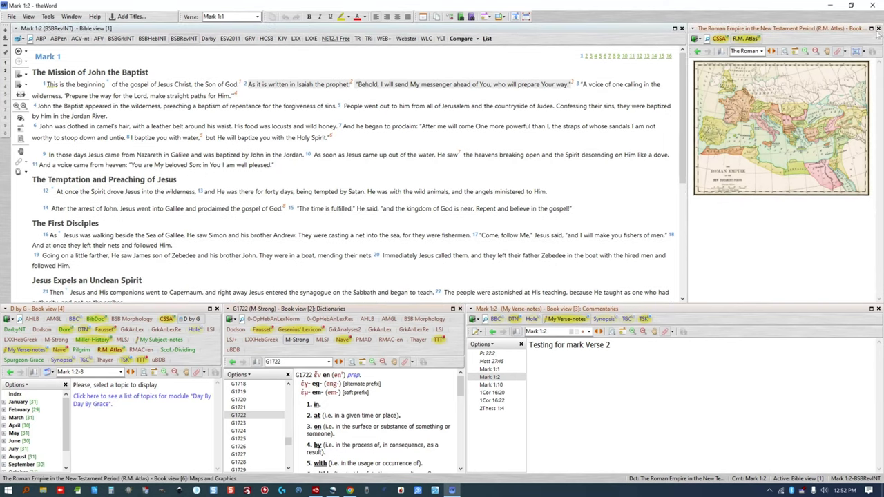
click(750, 229)
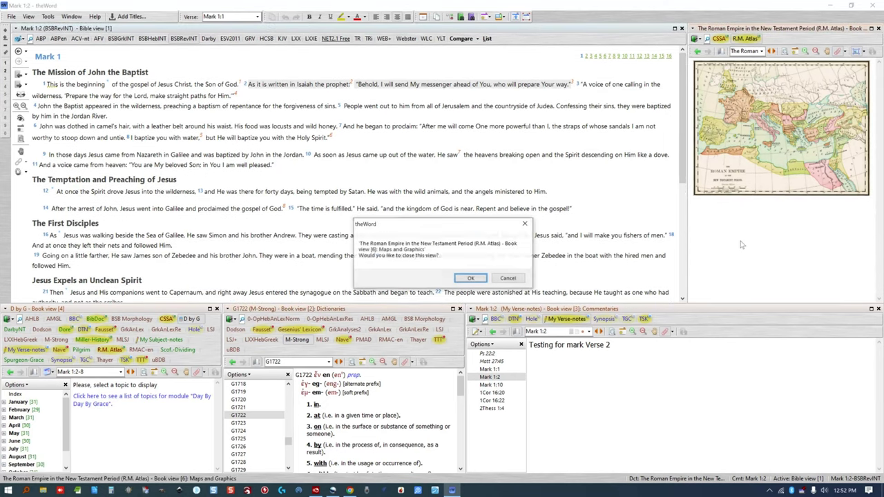
click(509, 279)
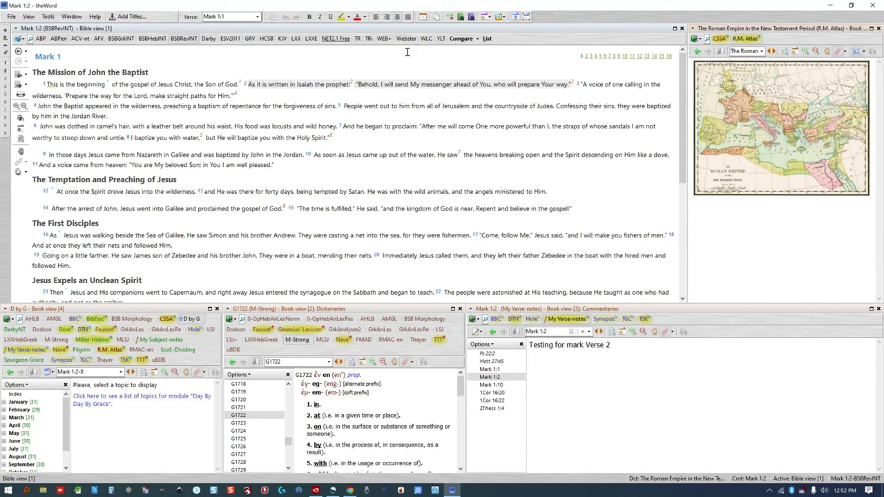
- Review the user-defined layouts and the choices for saving the current layout
click(499, 17)
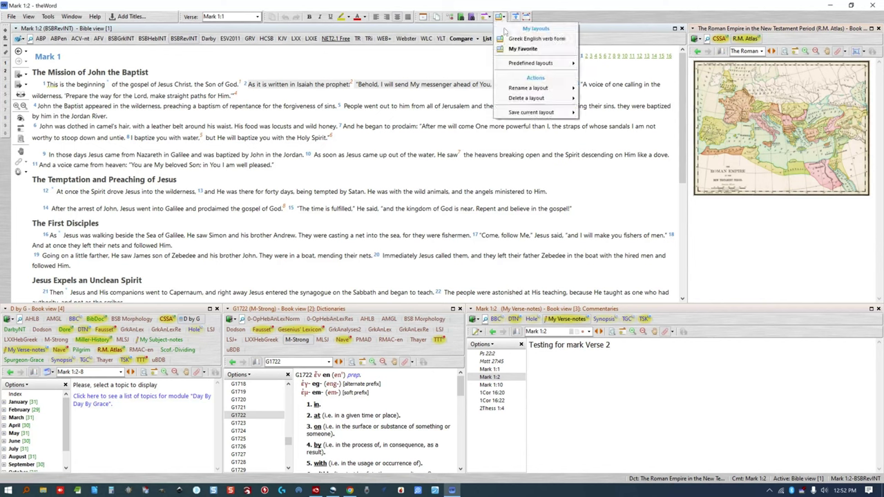
mouse_move(532, 114)
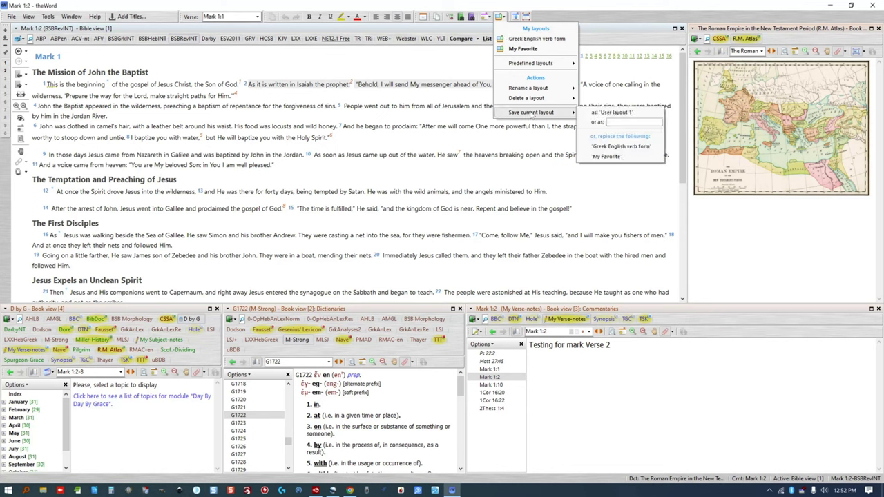
click(473, 141)
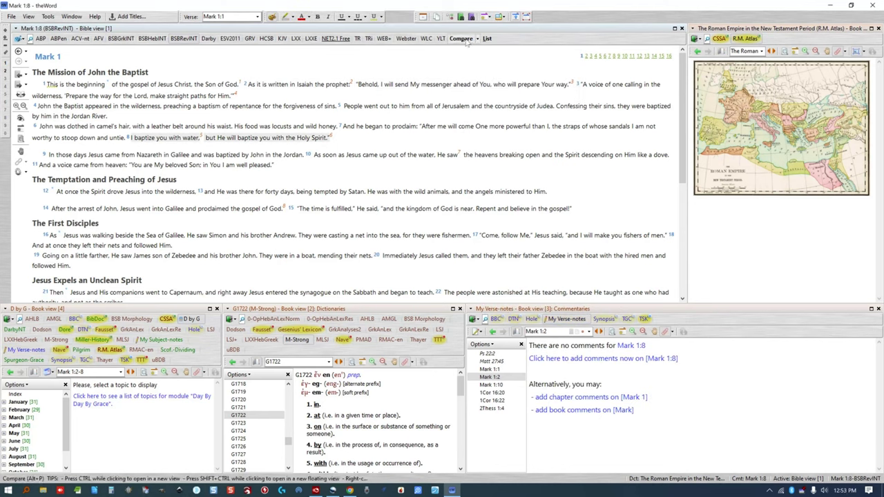
- Show the Bible text in the Compare view and remove ESV2011 from the translations displayed in columns
click(460, 38)
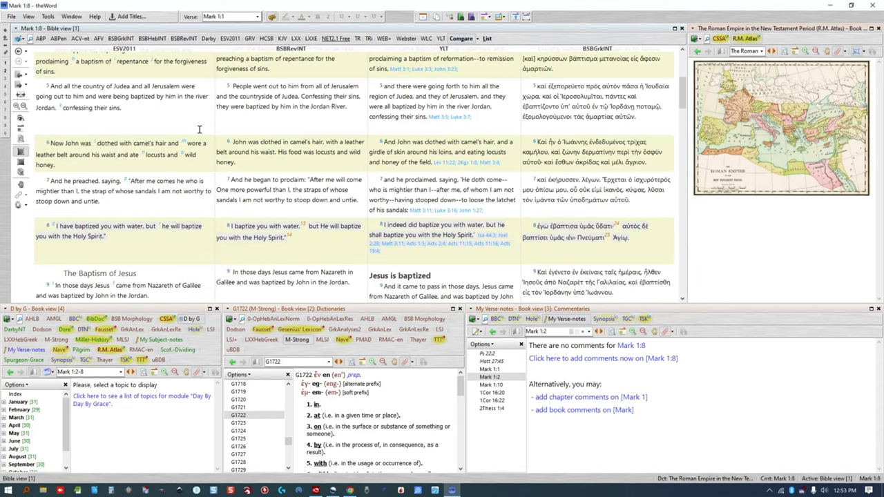
click(476, 38)
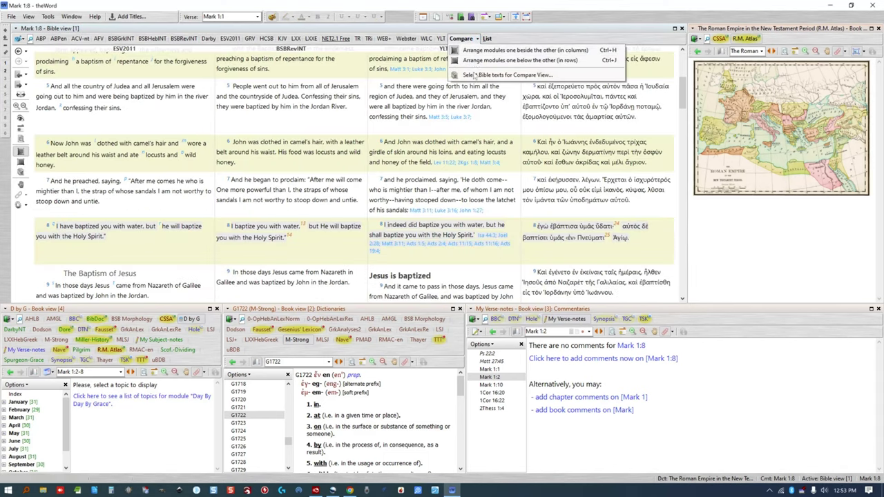
click(483, 75)
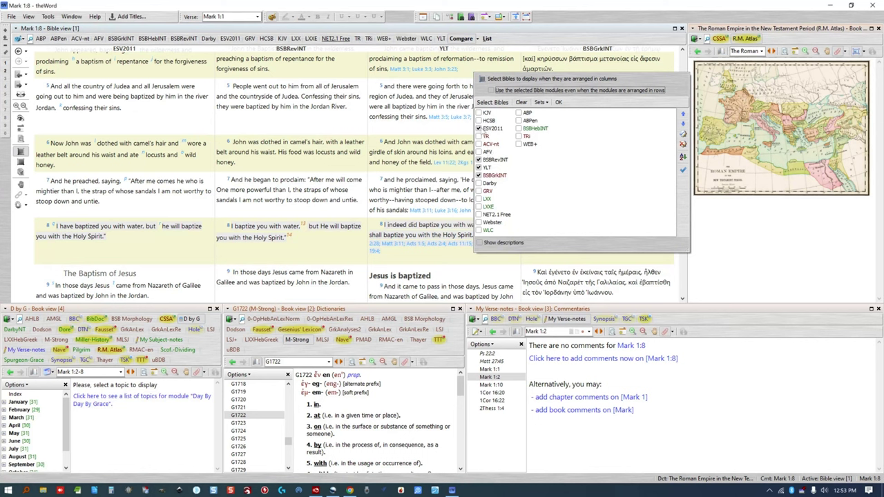
click(479, 129)
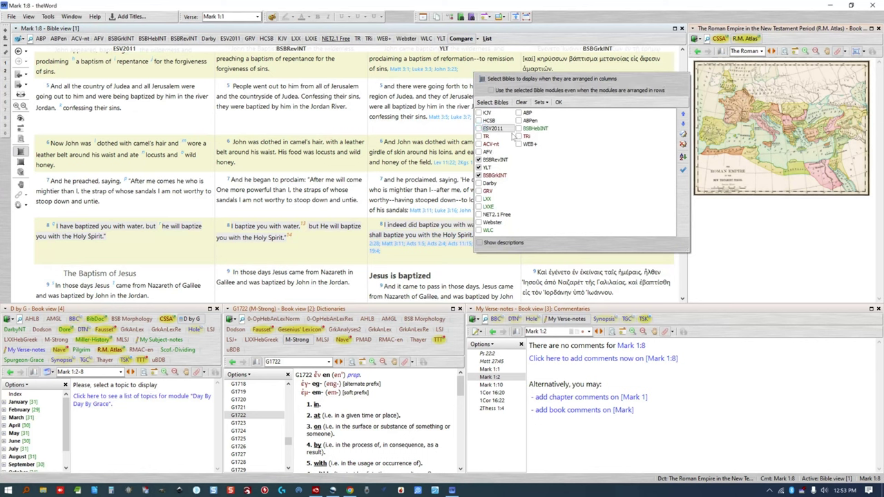
click(683, 169)
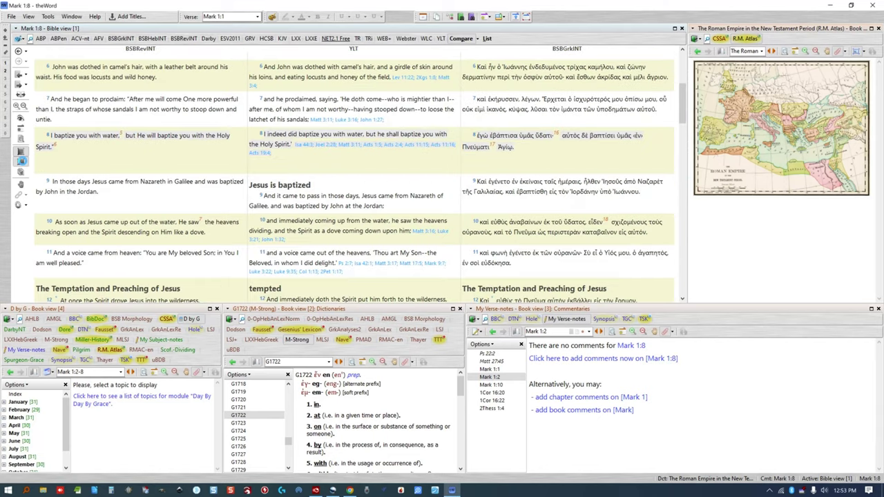
- Arrange the compared Bibles in rows and move KJV one place down, below HCSB
click(21, 163)
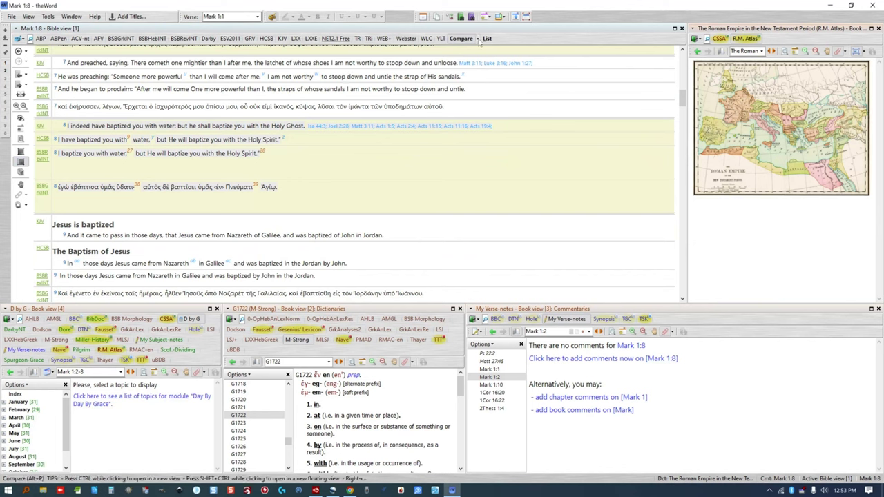
click(477, 39)
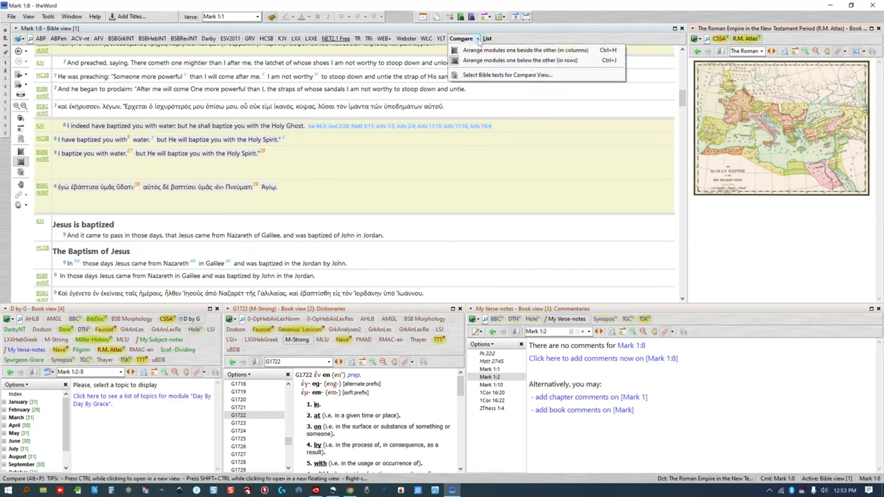
click(483, 73)
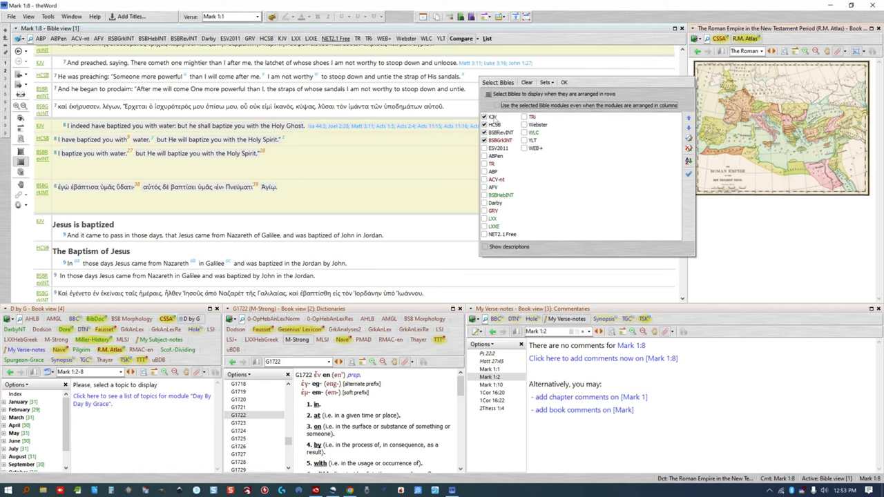
click(493, 117)
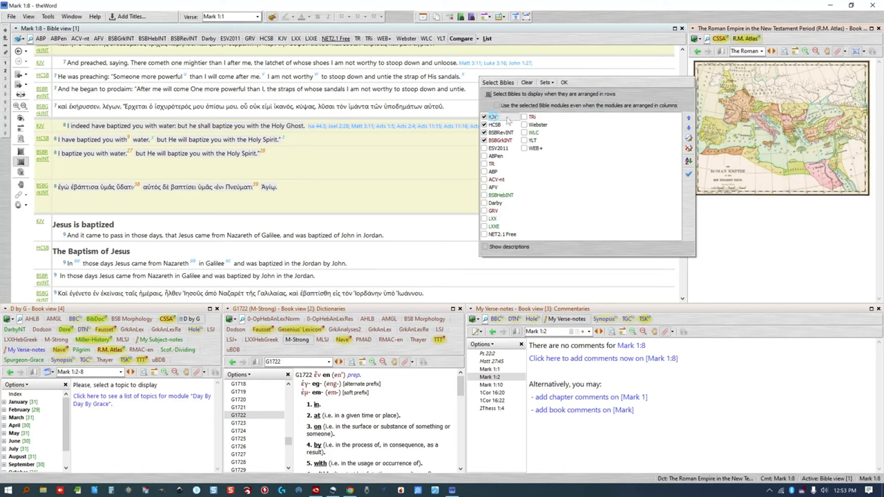
click(688, 129)
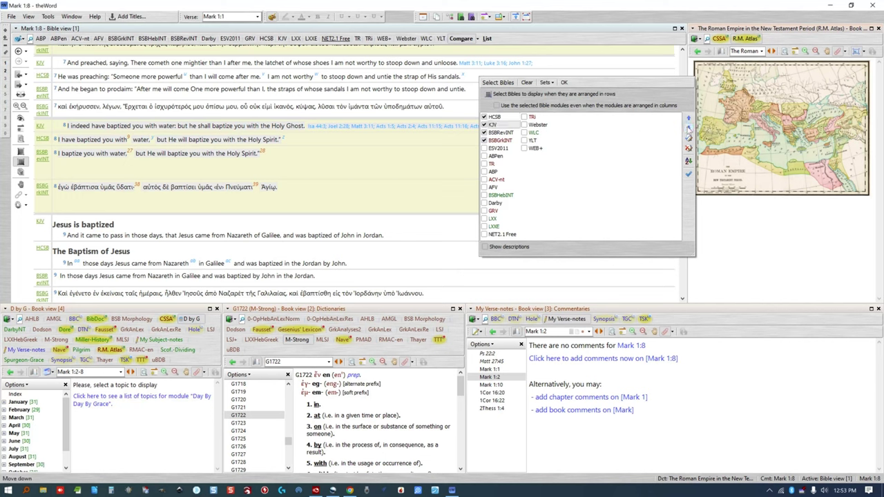
click(689, 176)
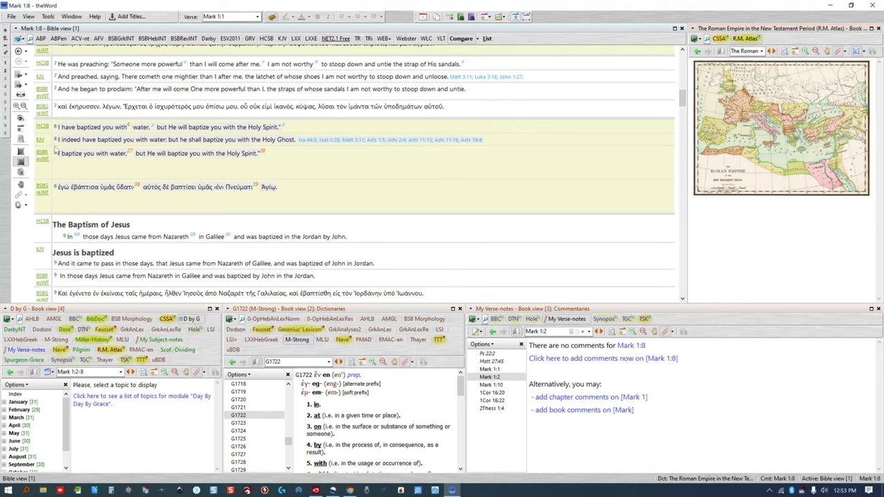
- Arrange the compared translations side by side in columns and look up the word "powerful" in Mark 1:7
click(158, 107)
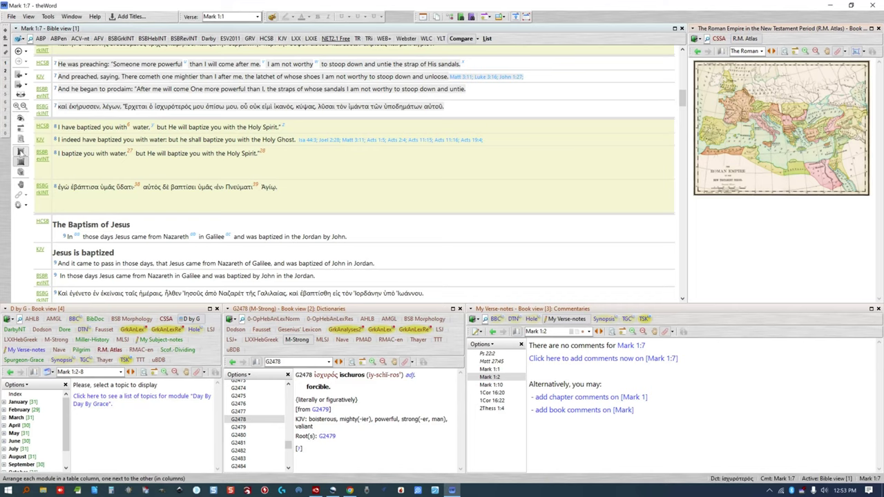
click(23, 149)
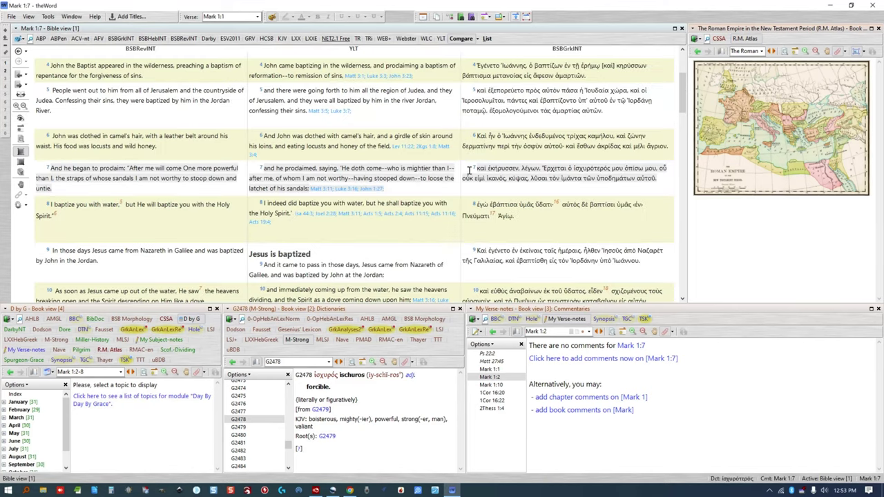
mouse_move(480, 169)
mouse_move(215, 169)
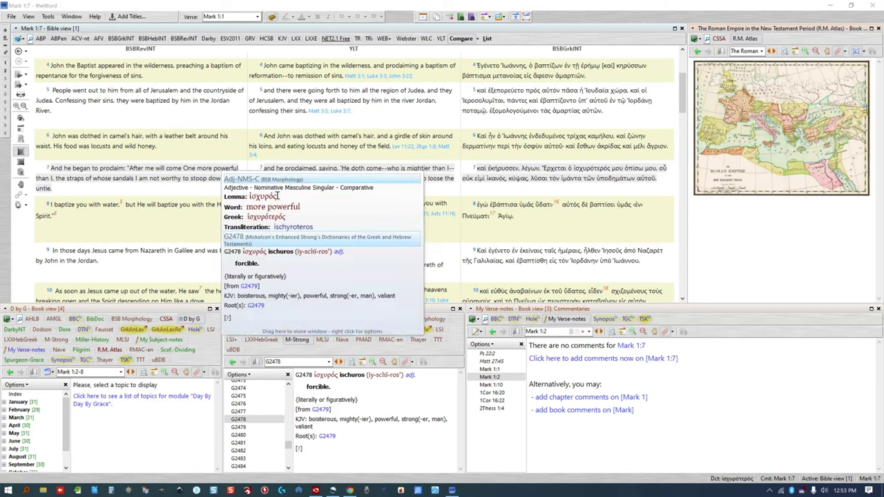
- Review the Bible view's display toggles and its options dialog, including the Strong's numbers and morphology categories, and leave the settings as they are
click(27, 206)
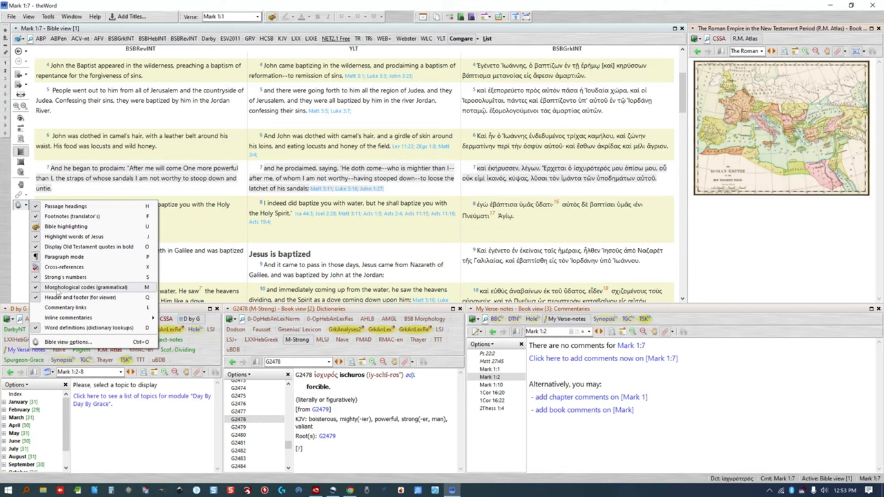
click(20, 228)
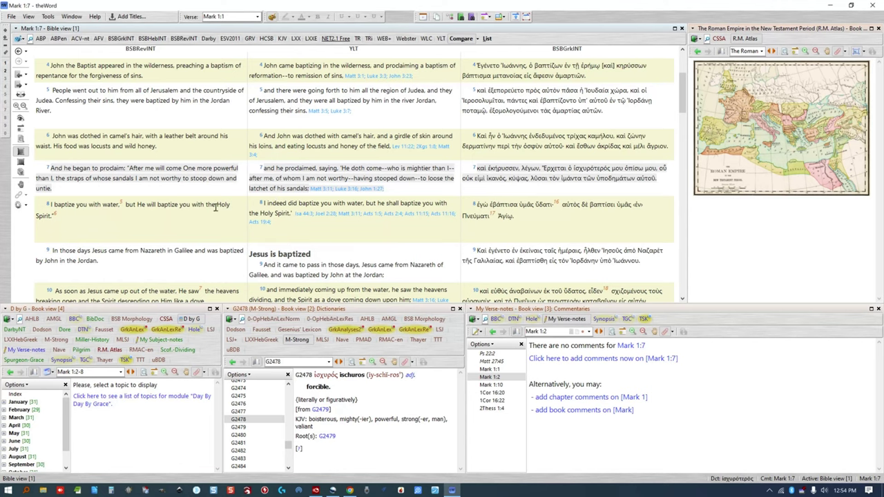
click(26, 205)
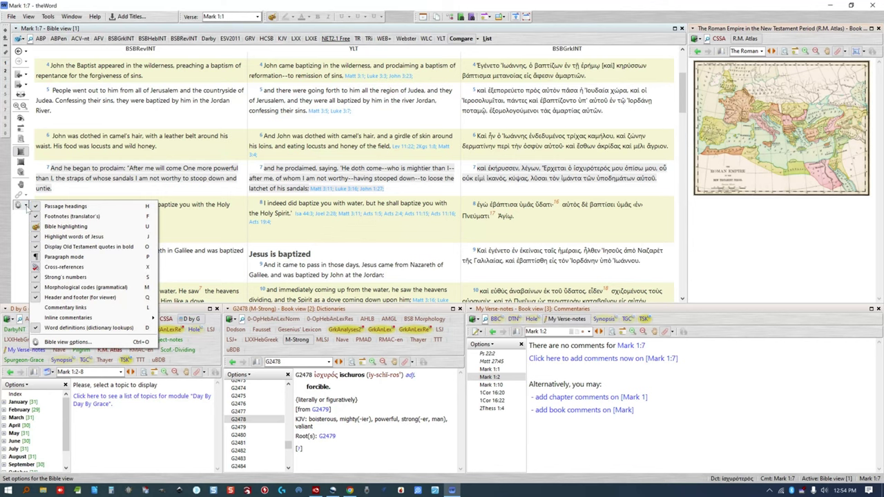
click(25, 206)
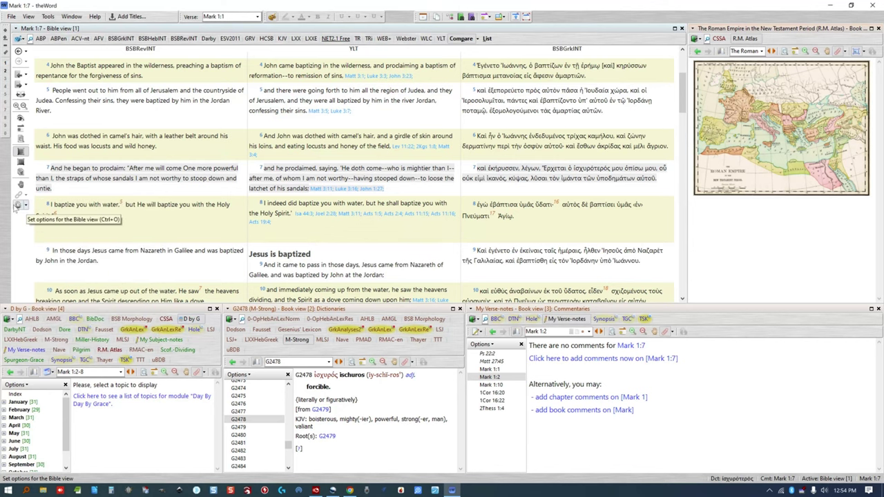
click(19, 206)
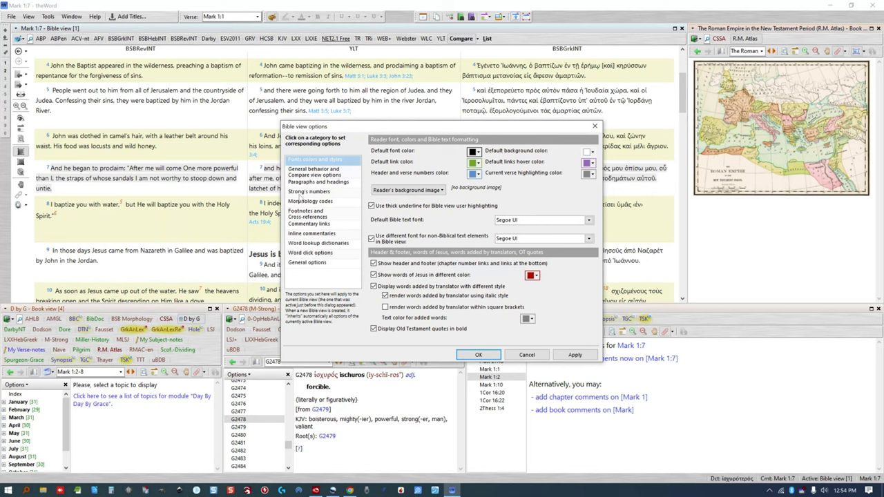
click(595, 127)
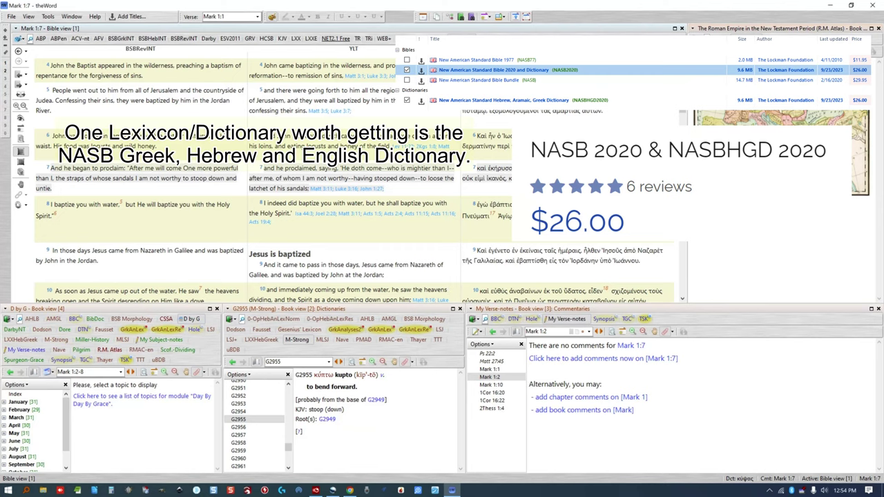
- Look up the Greek word αὐτός from Mark 1:8 in the LSJ dictionary
click(383, 203)
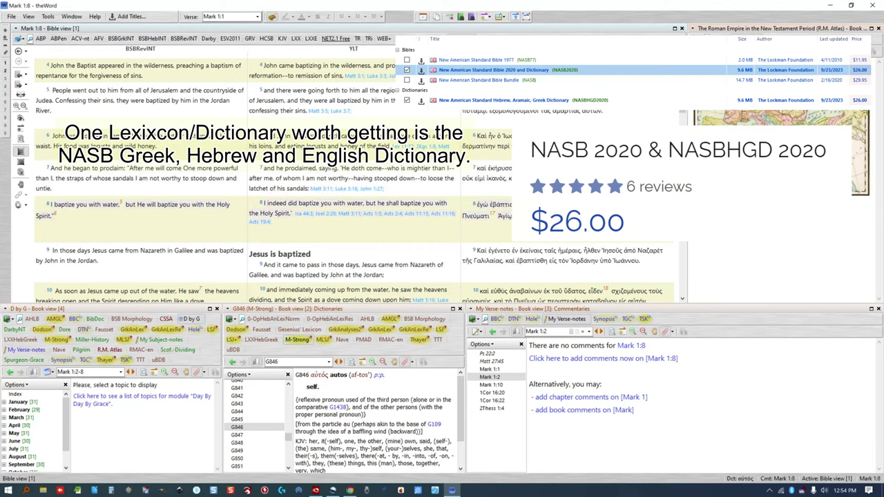
click(441, 330)
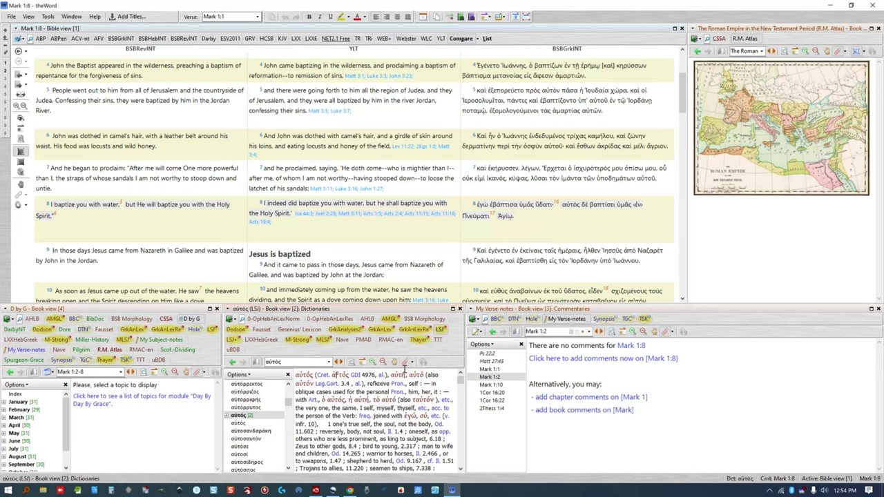
click(573, 322)
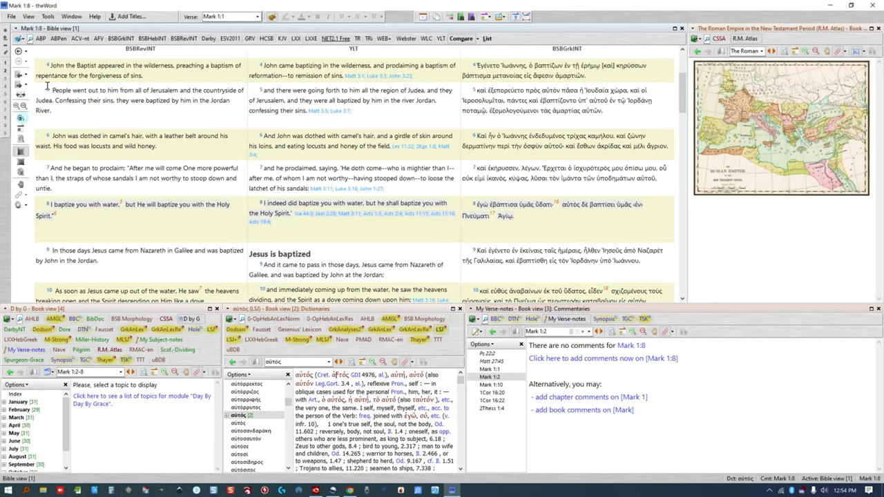
- Jump to the bookmarked verse Matthew 28:1 and from there to the Mark 1:1 bookmark
click(4, 63)
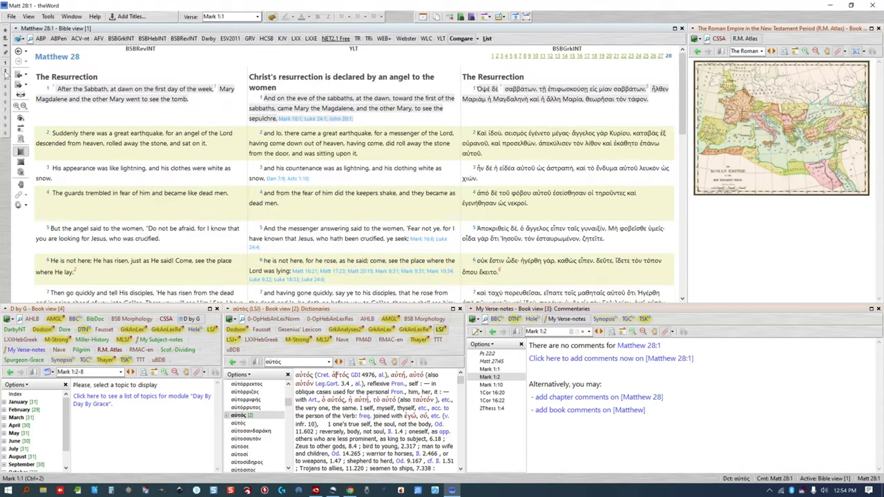
click(5, 73)
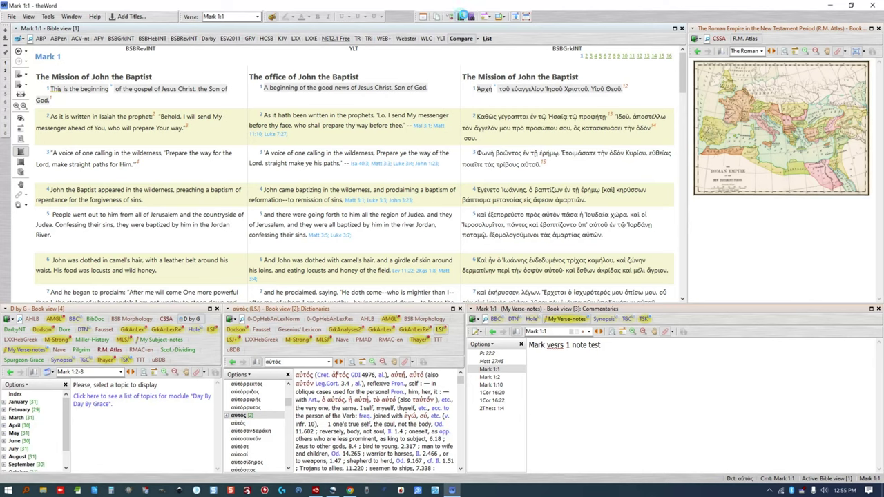
- Show the book and Bible search views and review which modules and Bibles each one can search
click(461, 15)
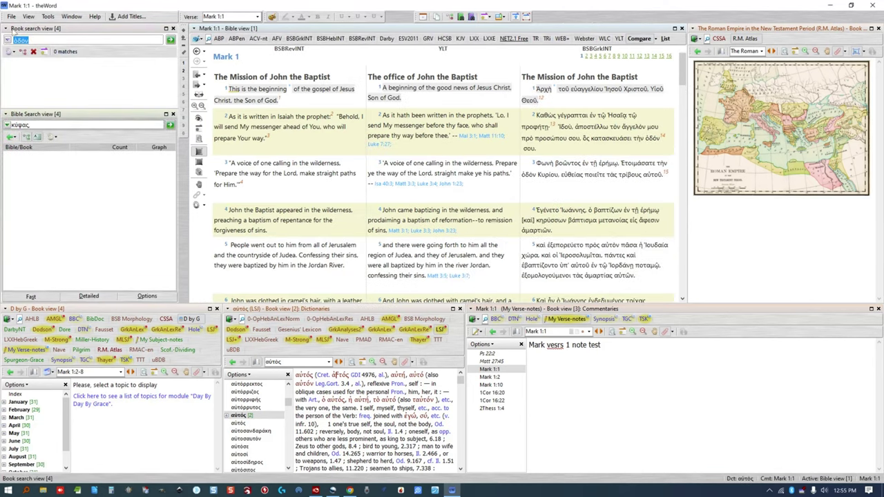
click(7, 40)
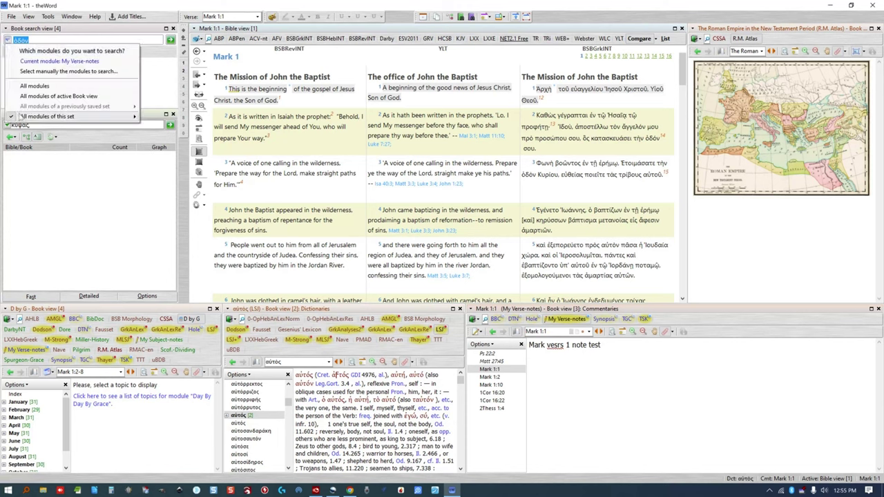
mouse_move(41, 117)
click(178, 138)
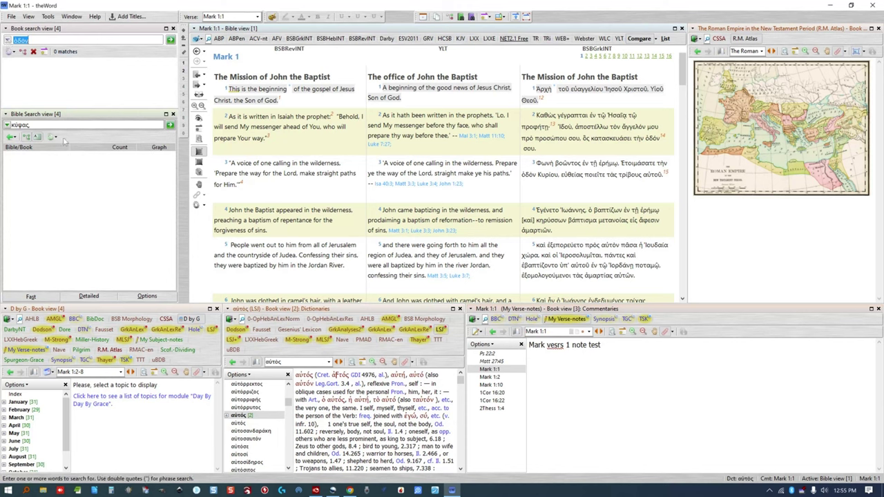
click(6, 125)
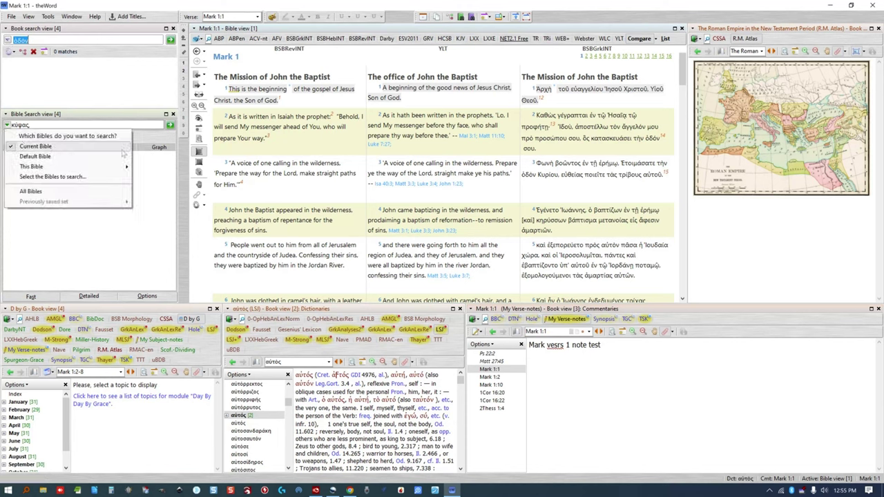
- Search the current Bible, BSBRevINT, for the word "written" taken from Mark 1:2
click(252, 117)
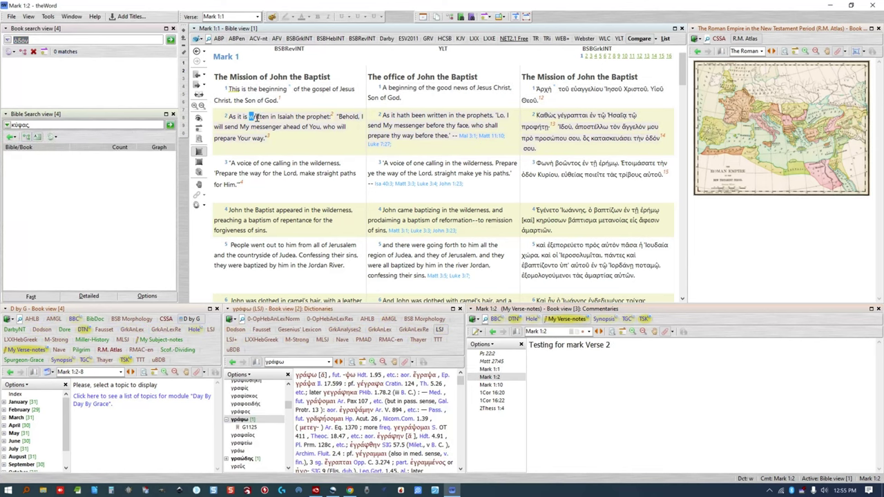
double_click(250, 117)
click(120, 123)
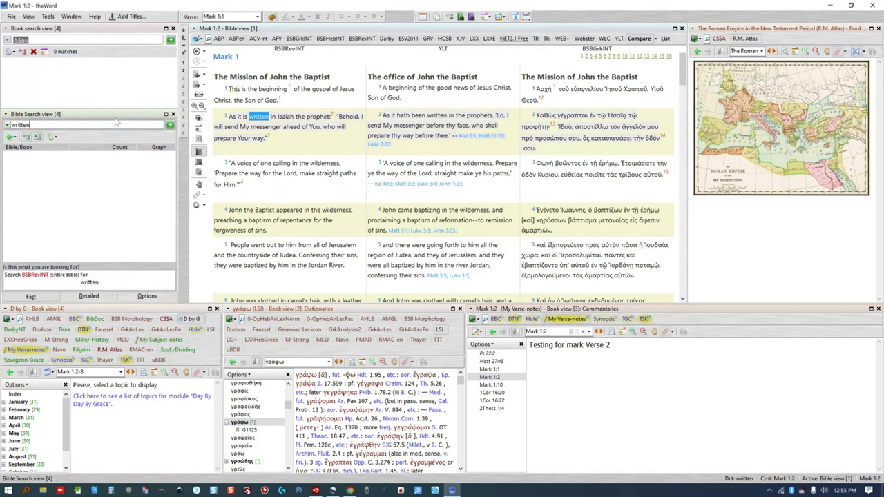
key(Return)
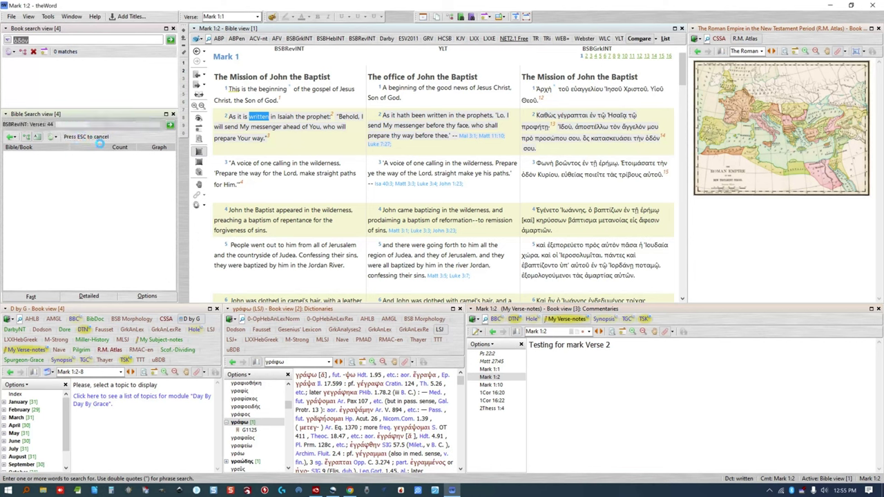
- Open Exodus 24:12 from the search results and display the verse text next to each reference in the list
right_click(61, 182)
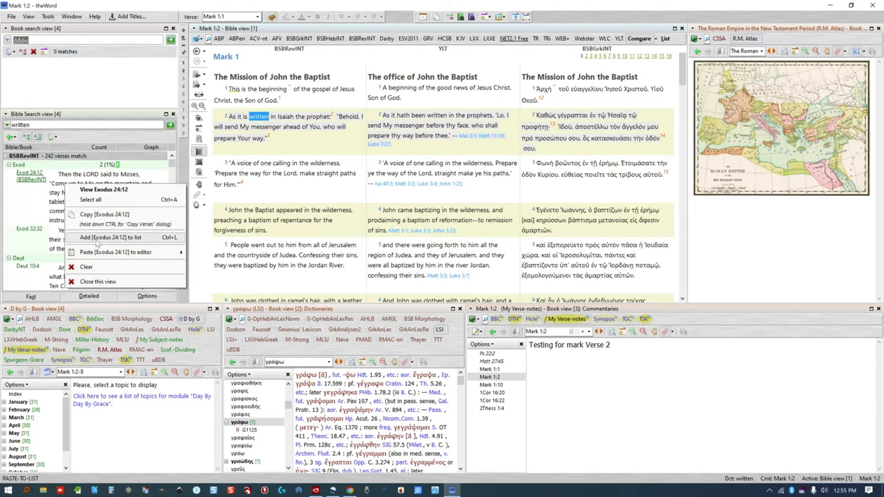
click(40, 214)
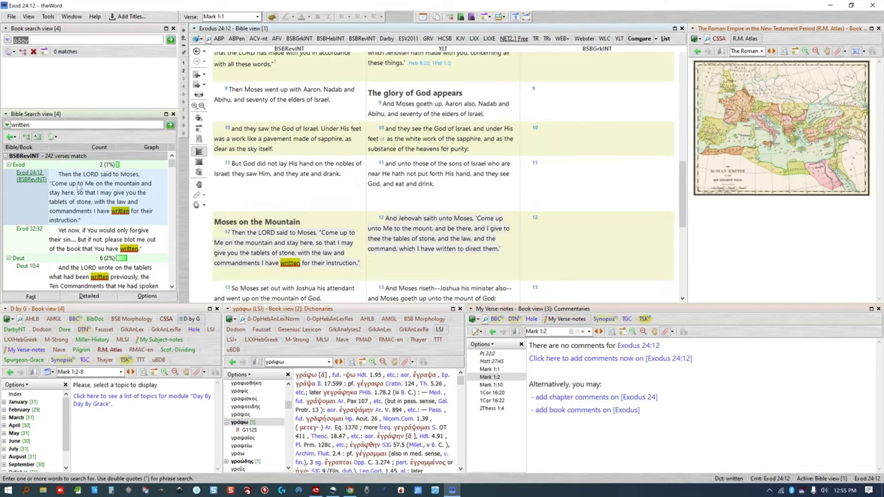
click(40, 138)
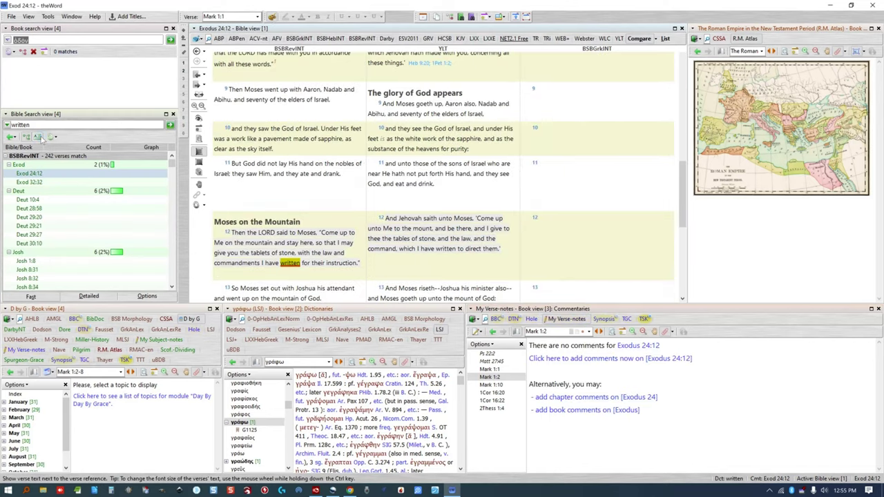
click(38, 137)
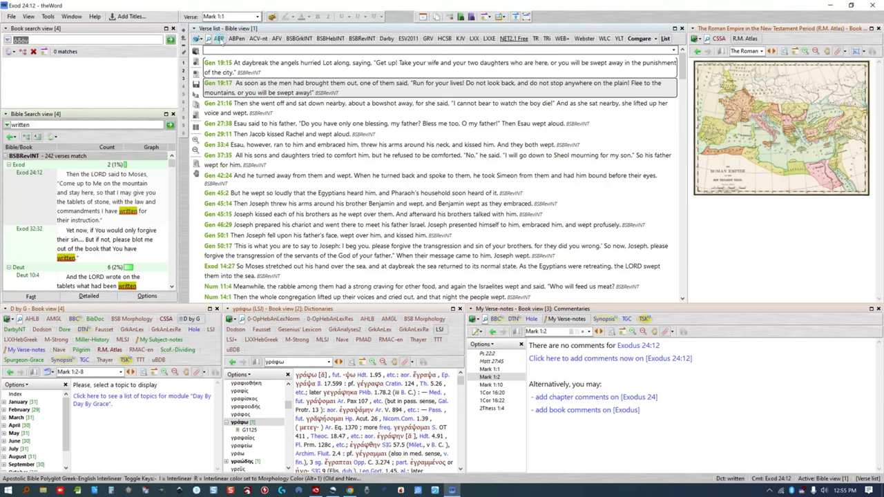
- Show Exodus 24 in the ABP translation and review the copy commands for selected text in verses 1 to 4
click(218, 39)
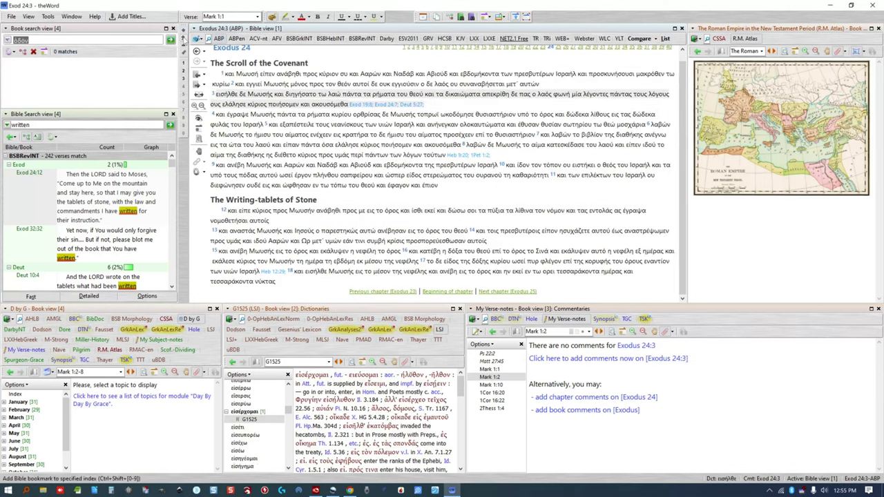
drag(225, 83, 263, 124)
right_click(260, 100)
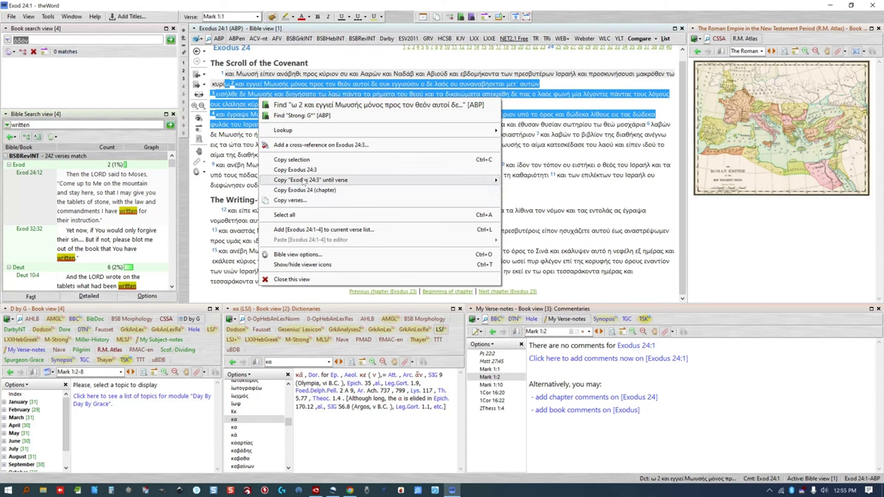
mouse_move(303, 181)
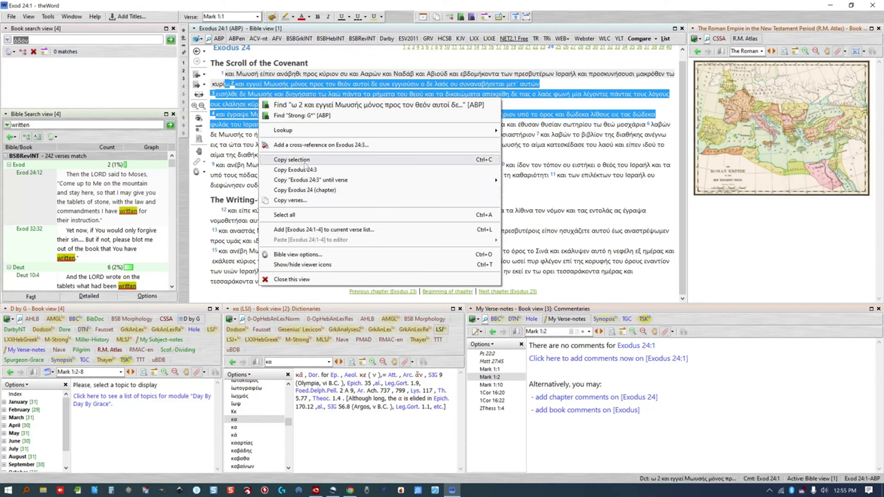
click(517, 136)
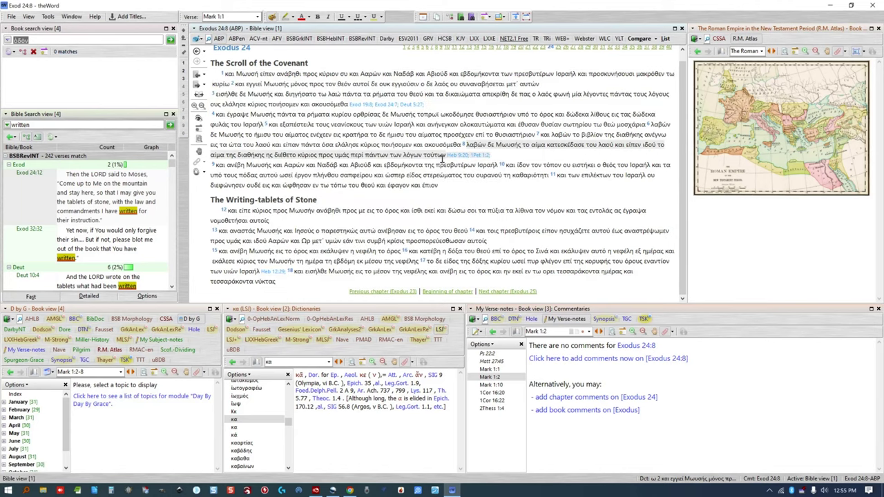
- Select text across Exodus 24:4-5, preview it in Verse Copy Management, and close the dialog without copying
shift+click(295, 125)
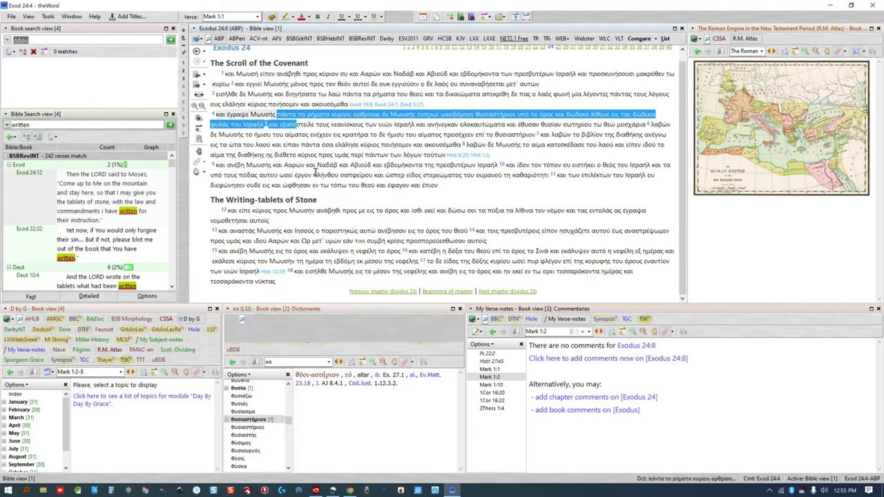
right_click(296, 126)
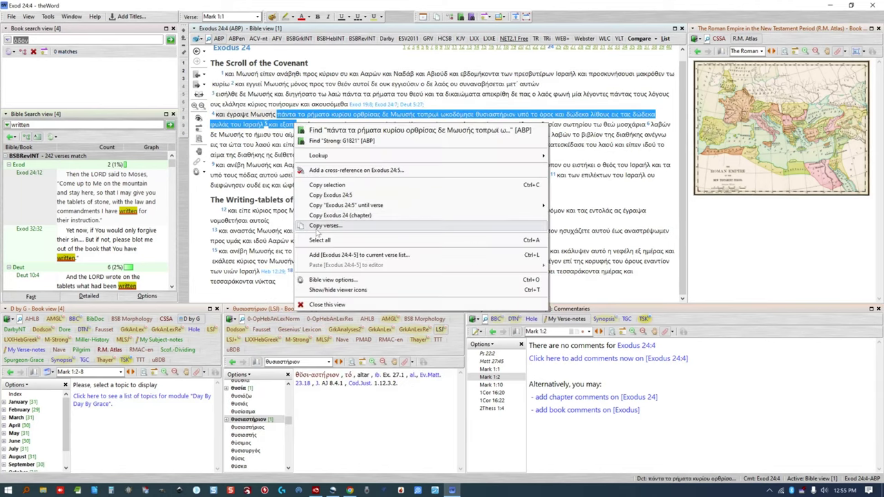
click(317, 231)
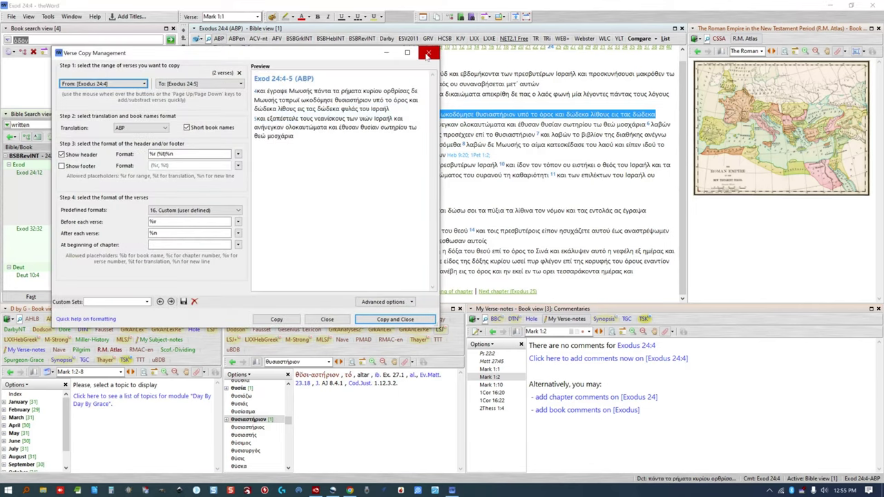
click(428, 54)
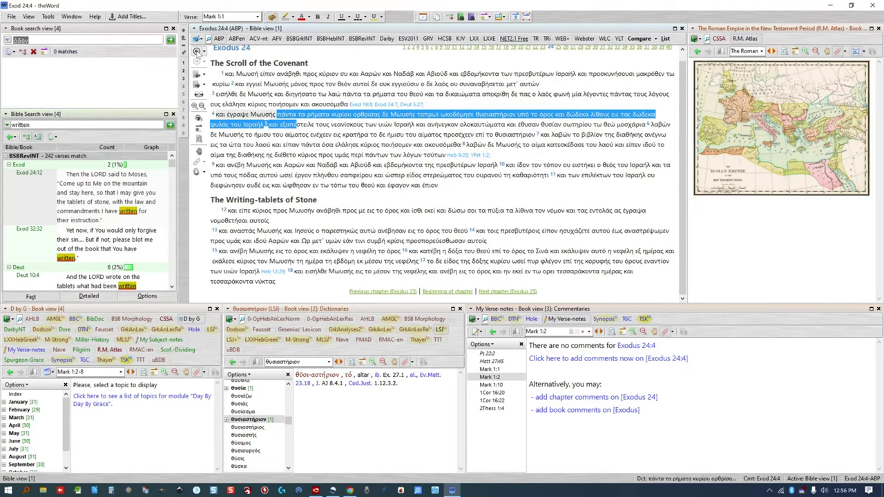
- Return to the column comparison of Exodus 24 in BSBRevINT, YLT and BSBGrkINT
click(198, 151)
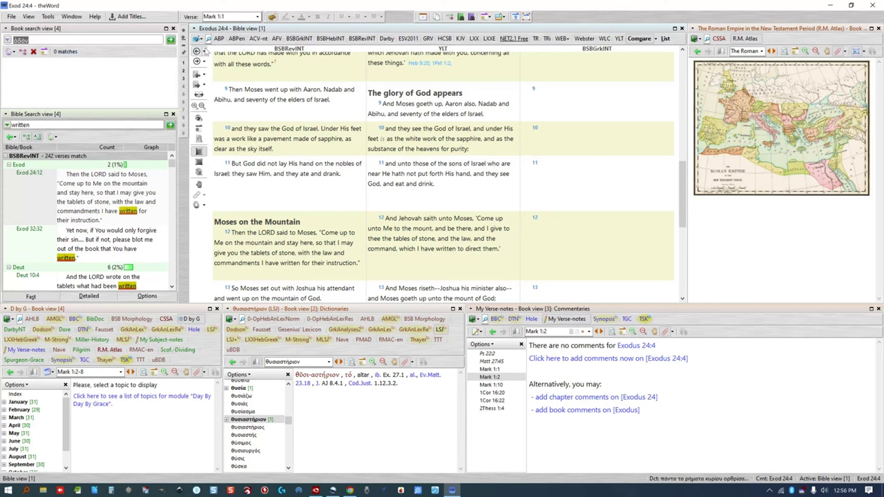
click(205, 52)
click(206, 51)
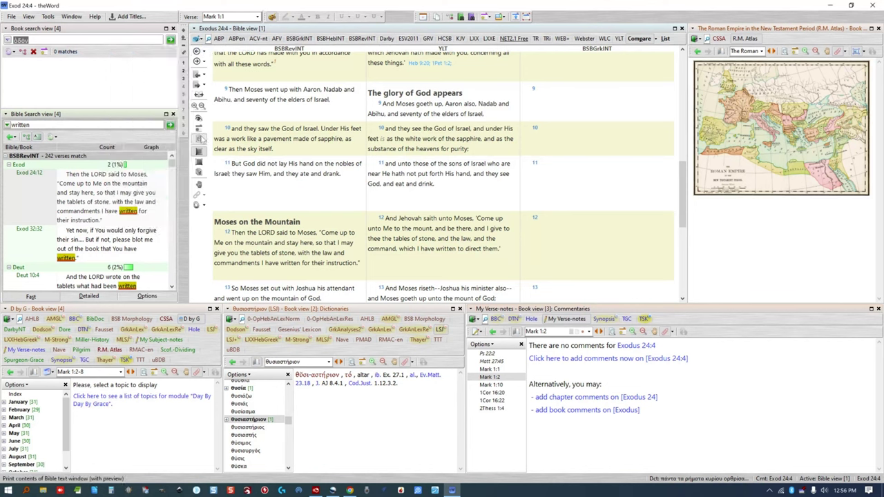
- Enlarge the Bible text at Exodus 24:11 by one level and reduce it back to its former size
click(256, 166)
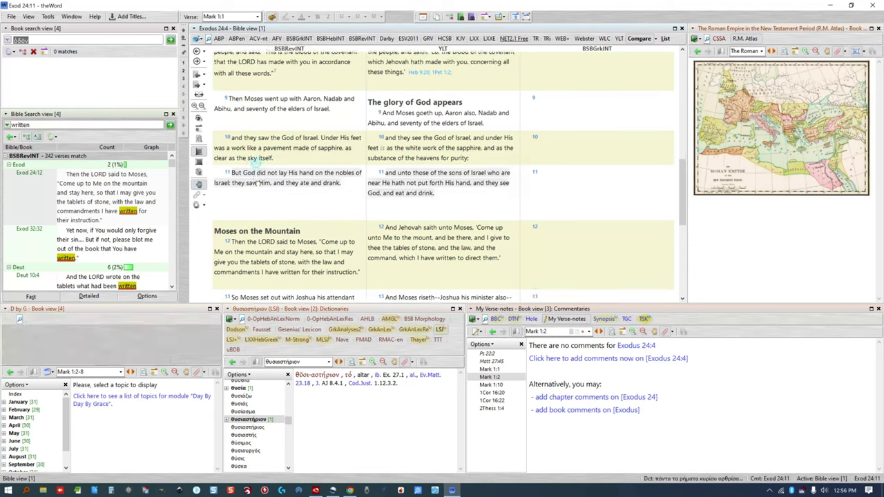
scroll(259, 200, up, 1)
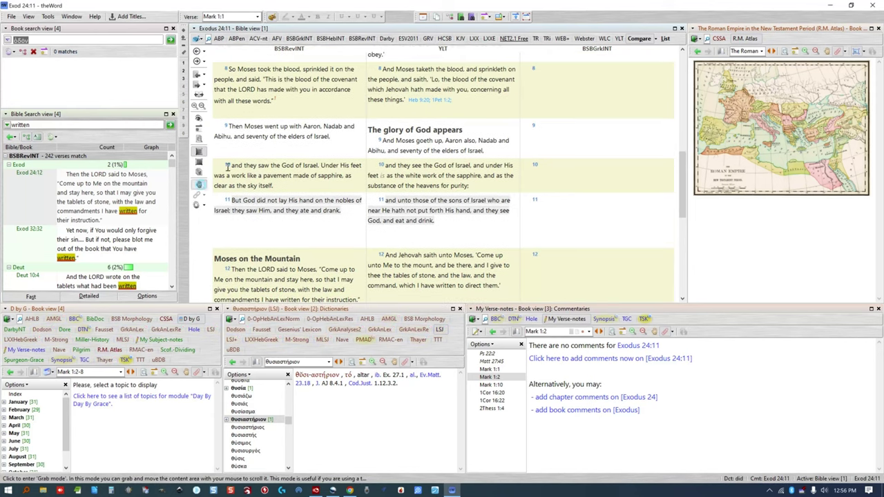
click(199, 105)
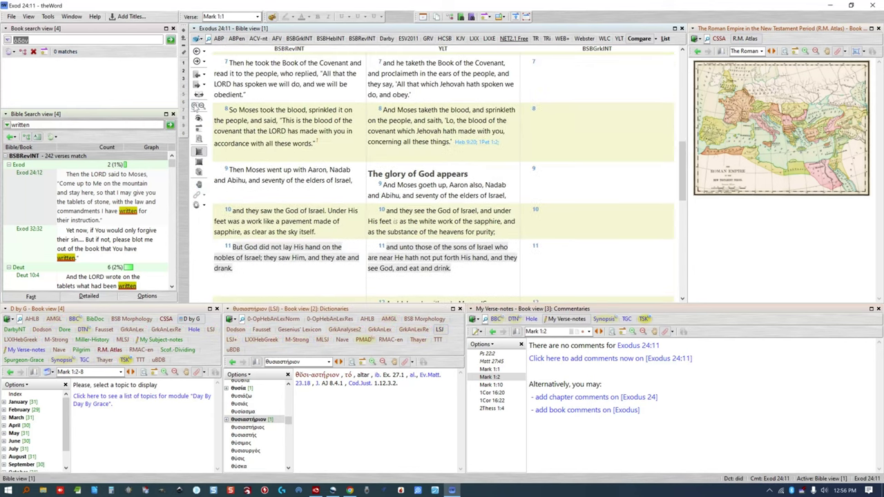
click(202, 105)
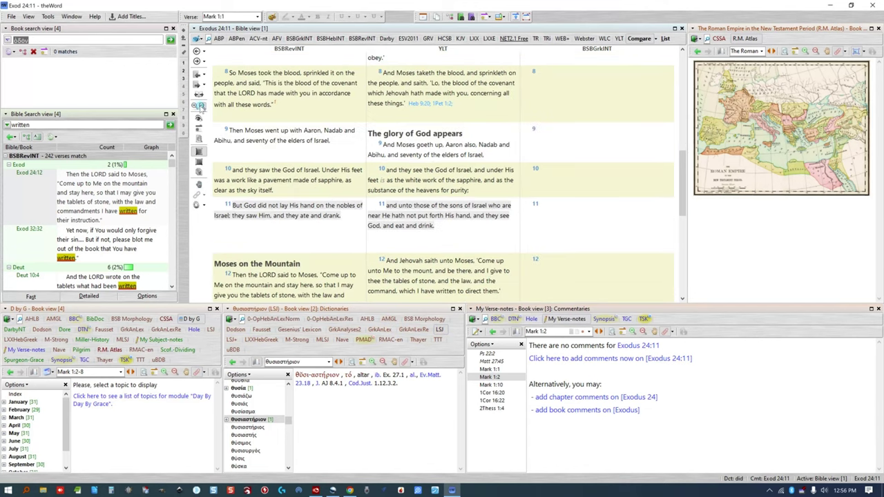
click(202, 106)
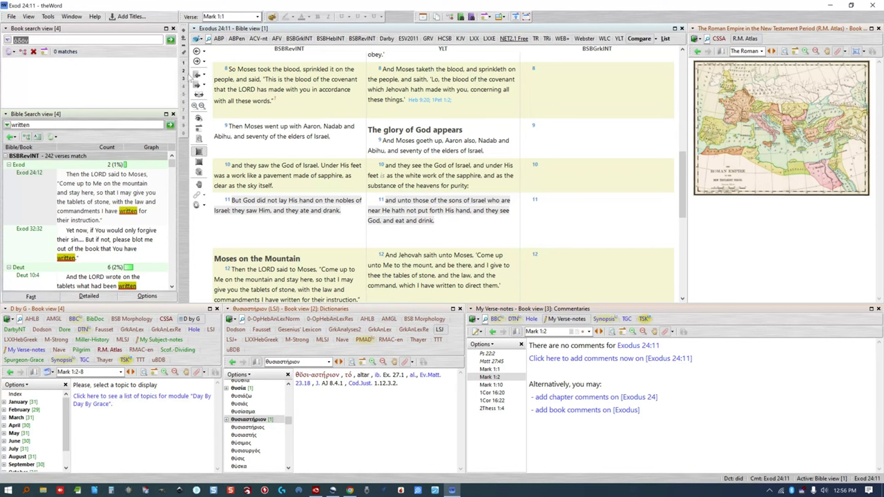
- Go to the Mark 1:1 bookmark and review the dictionary lookup choices for the Greek word Ἀρχὴ in BSBGrkINT
click(185, 69)
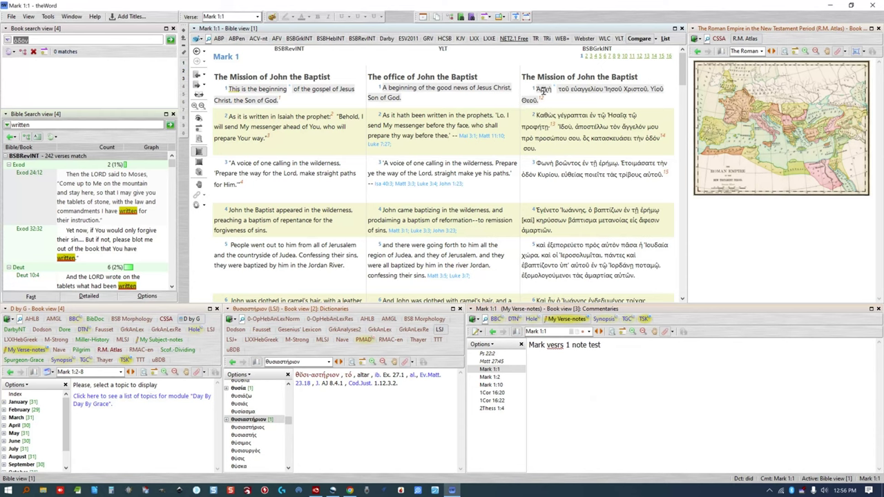
right_click(543, 91)
mouse_move(708, 187)
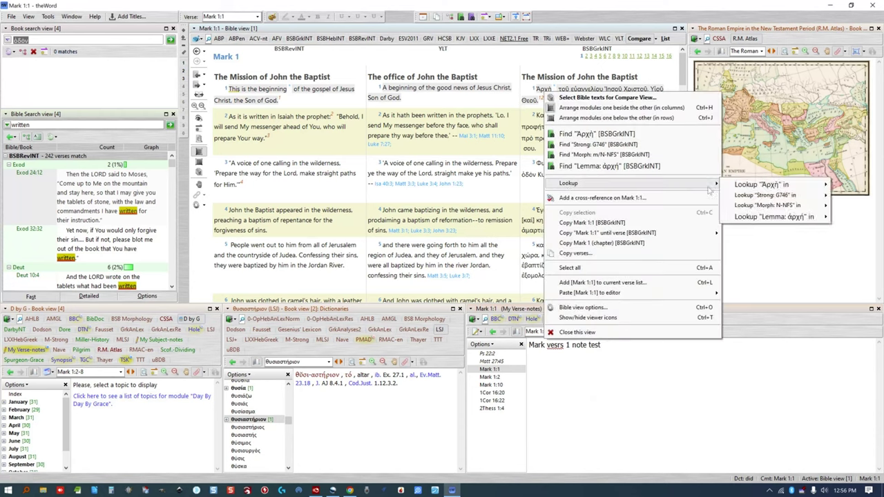
mouse_move(764, 197)
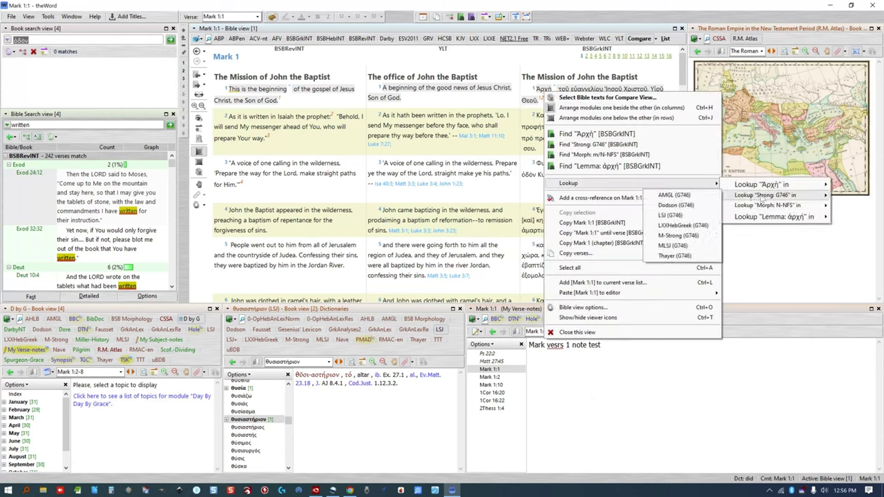
mouse_move(758, 217)
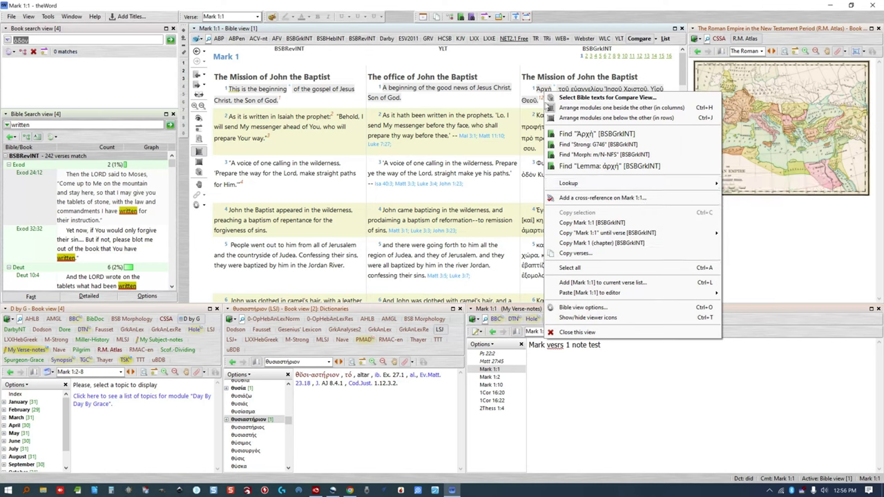
click(535, 102)
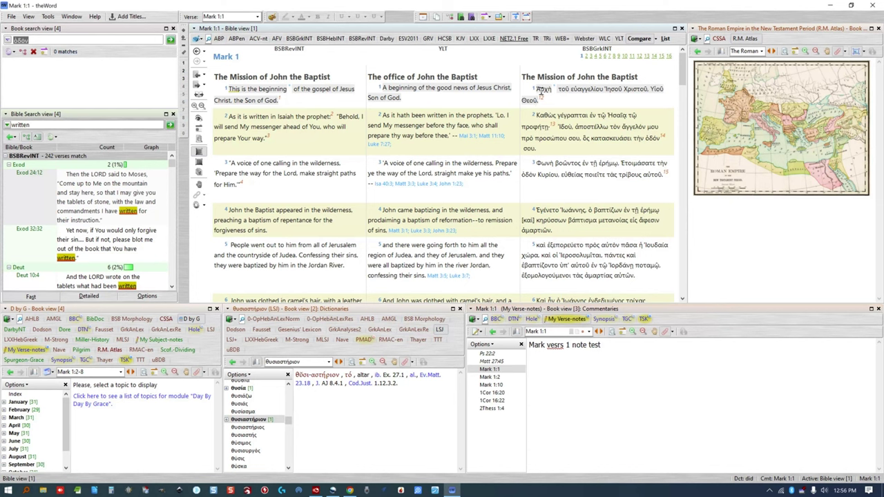
- Copy the word Ἀρχὴ from Mark 1:1 in BSBGrkINT and run a Bible search for it
drag(538, 90, 552, 91)
triple_click(67, 124)
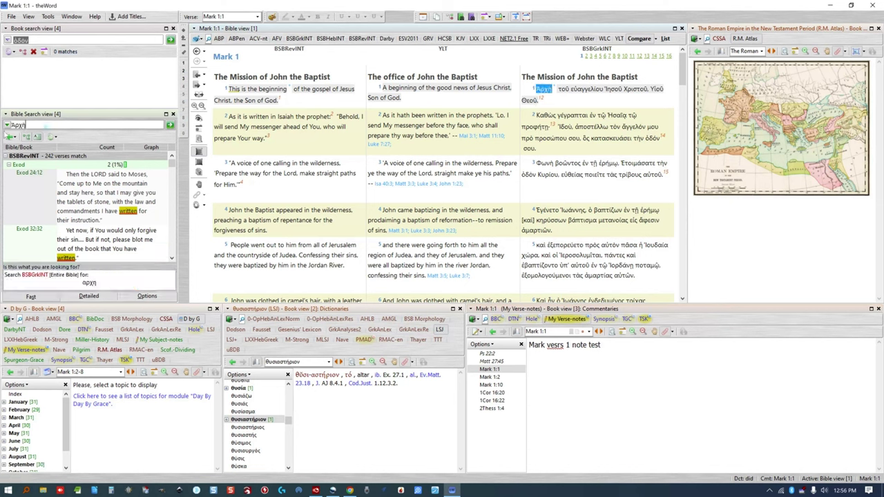
key(ctrl+v)
key(Return)
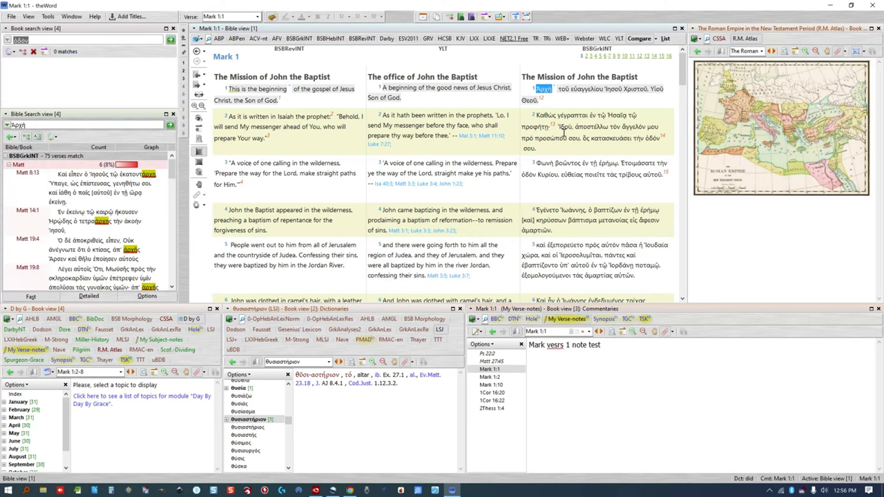
- Look up Greek words from Mark 1:2 to 1:5 in the LSJ dictionary and switch the dictionary view to LSJ+
click(561, 115)
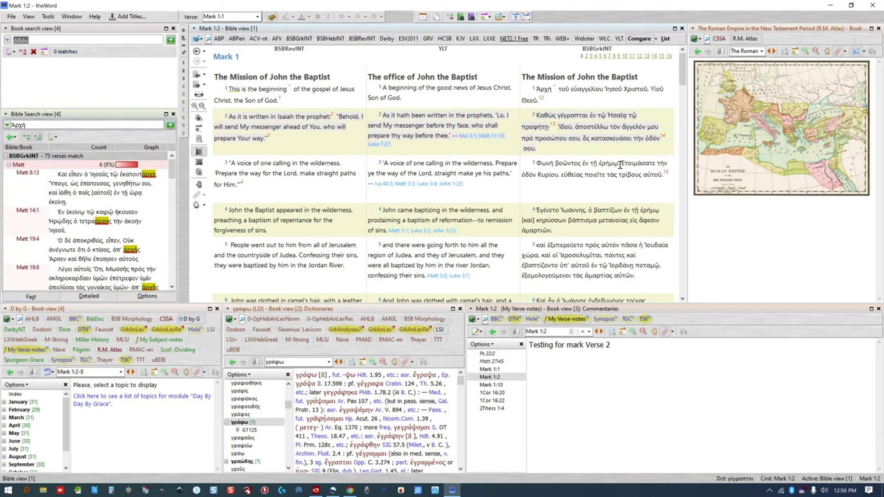
scroll(570, 197, down, 1)
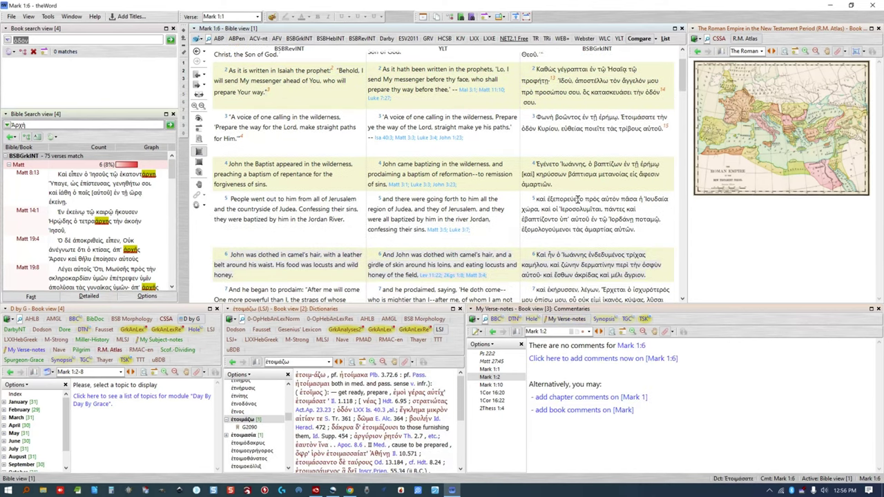
click(557, 222)
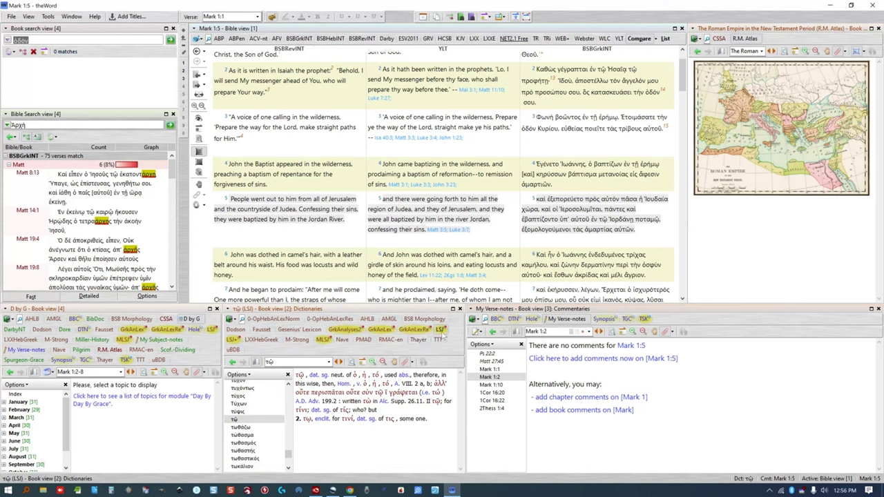
click(442, 330)
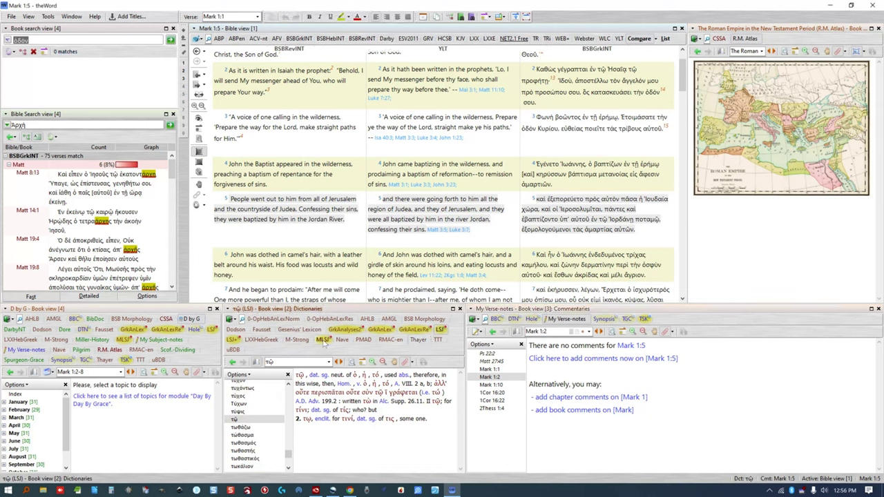
click(324, 342)
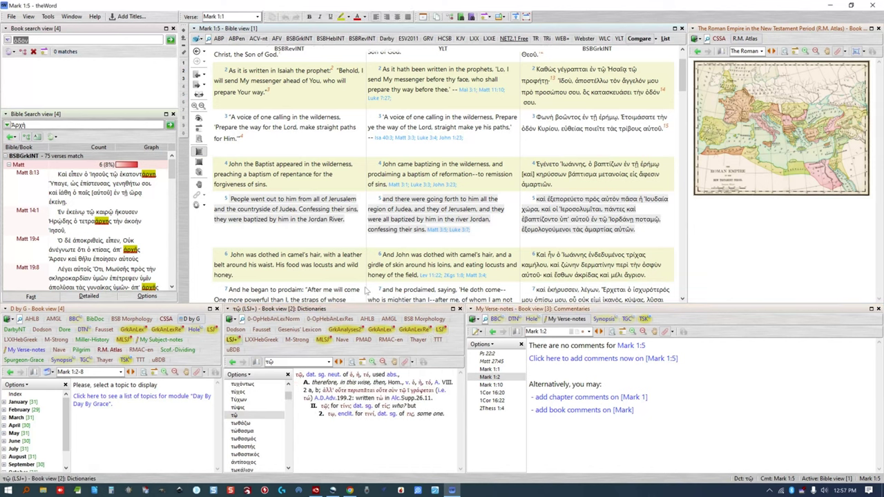
- Look up the English words leather, clothed, his, around and honey from Mark 1:6 in LSJ+
click(349, 257)
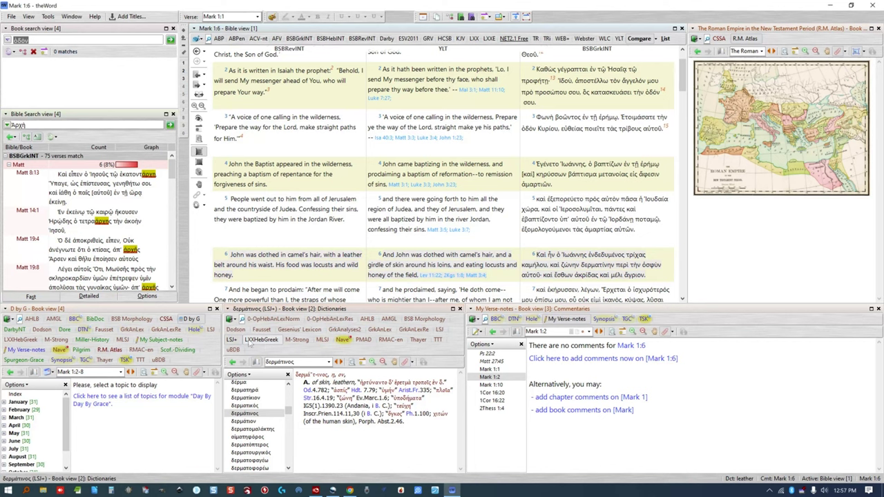
click(268, 255)
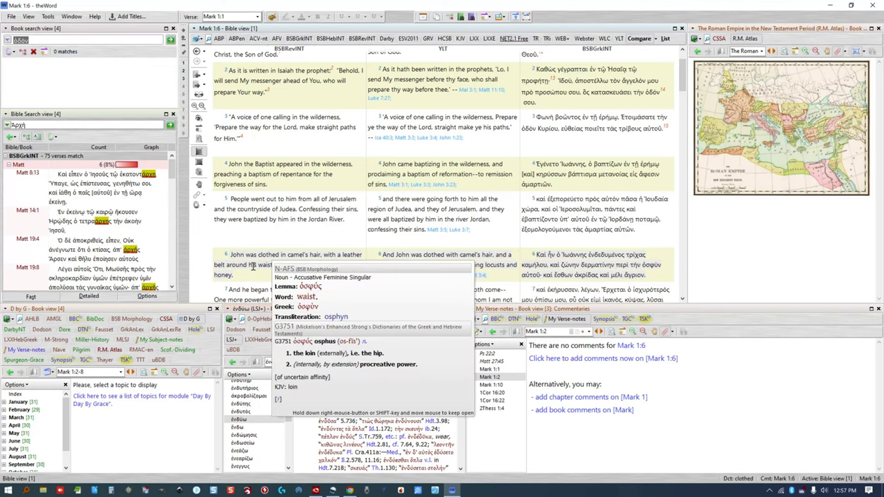
click(253, 266)
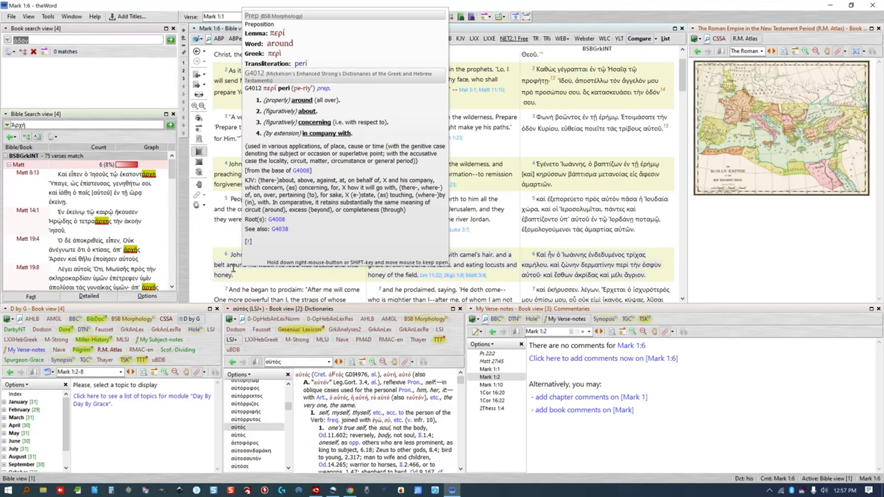
click(233, 268)
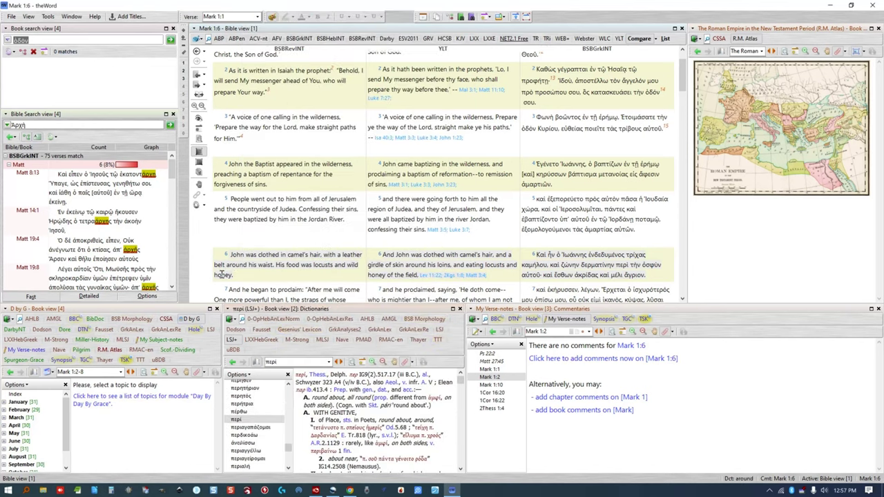
click(222, 275)
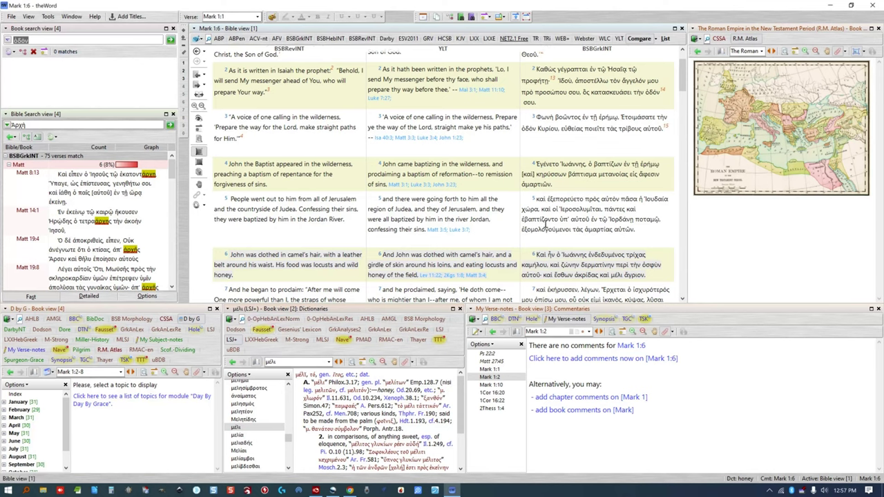
- Look up Greek words from the BSBGrkINT text of Mark 1:6, including ζώνην and καὶ, in LSJ+
click(546, 224)
click(573, 264)
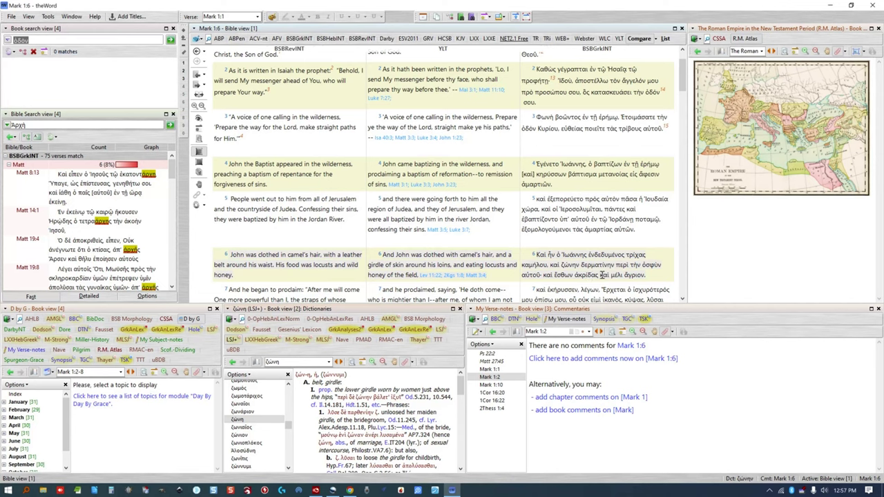
mouse_move(602, 266)
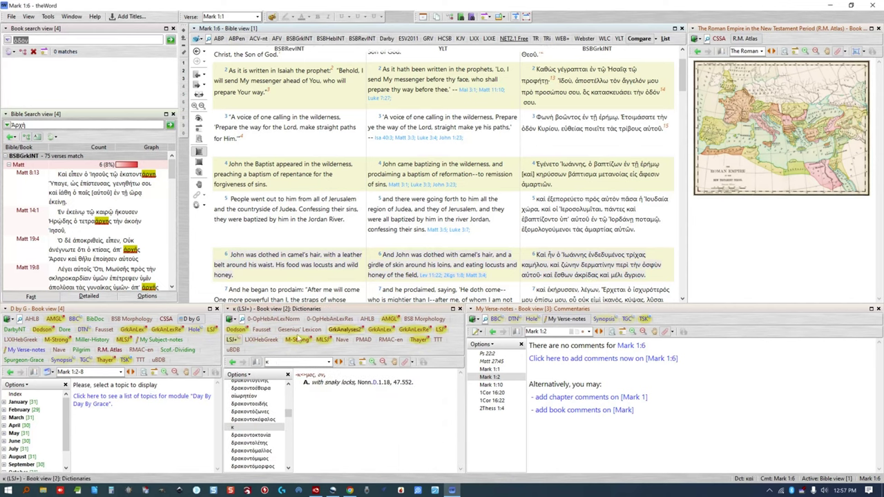
- Start a custom module set for the dictionaries view and add the DarbyNT New Testament commentary to it
click(232, 319)
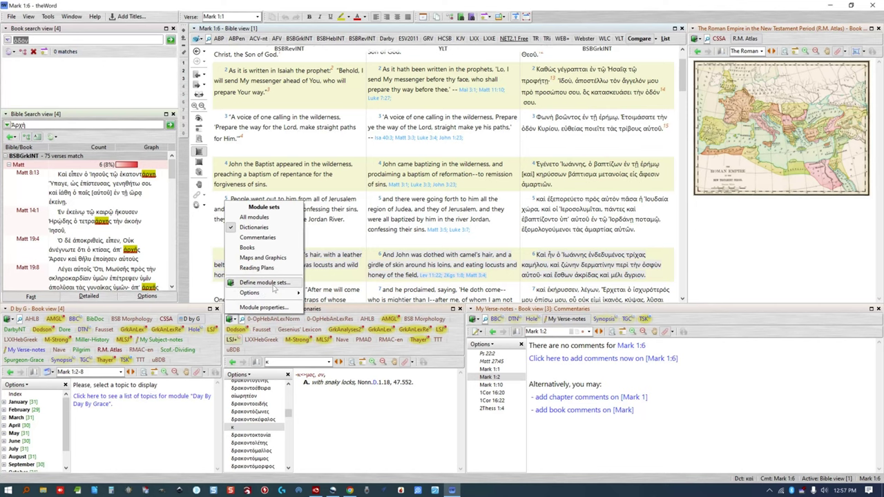
click(273, 284)
click(202, 119)
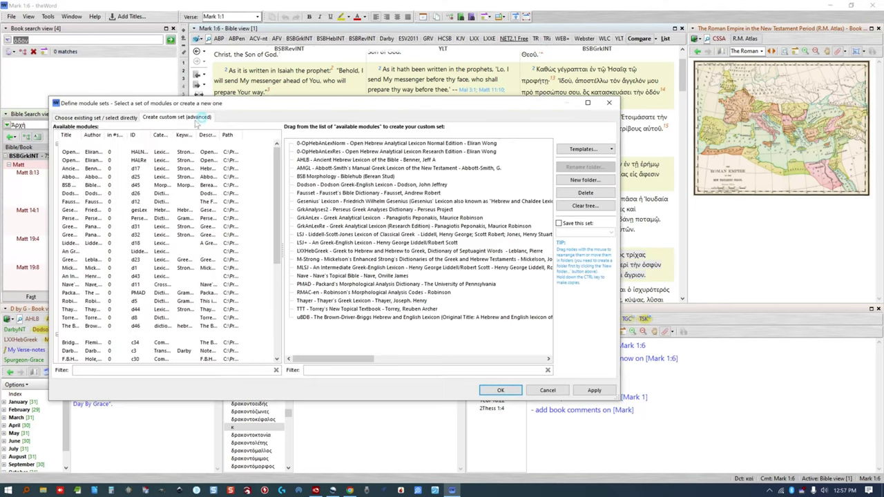
scroll(135, 272, down, 5)
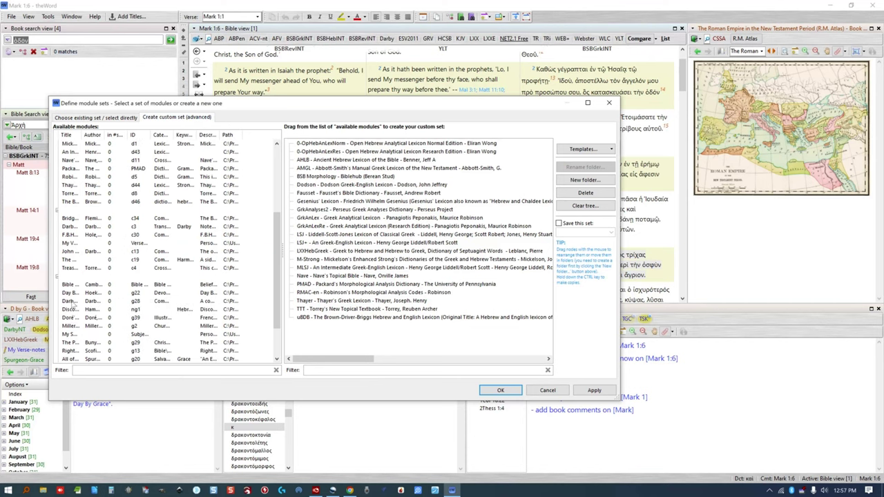
drag(73, 304, 318, 341)
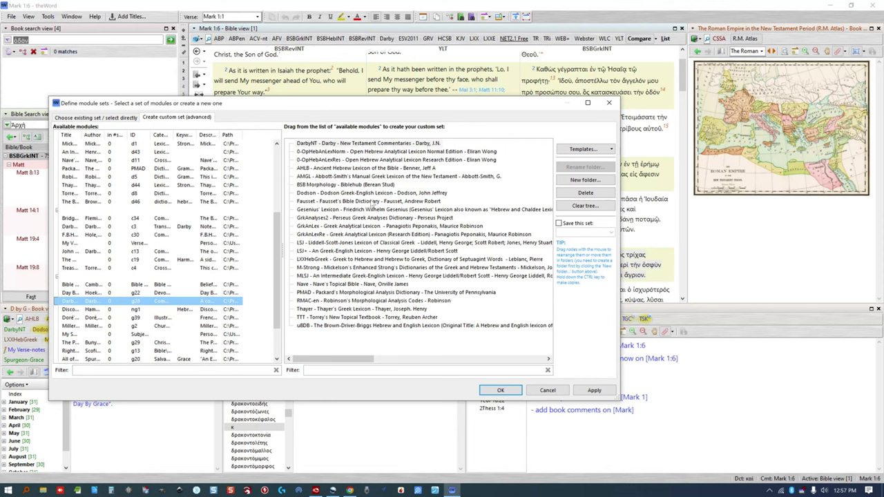
- Remove the BSB Morphology module from the custom set
click(372, 202)
click(349, 170)
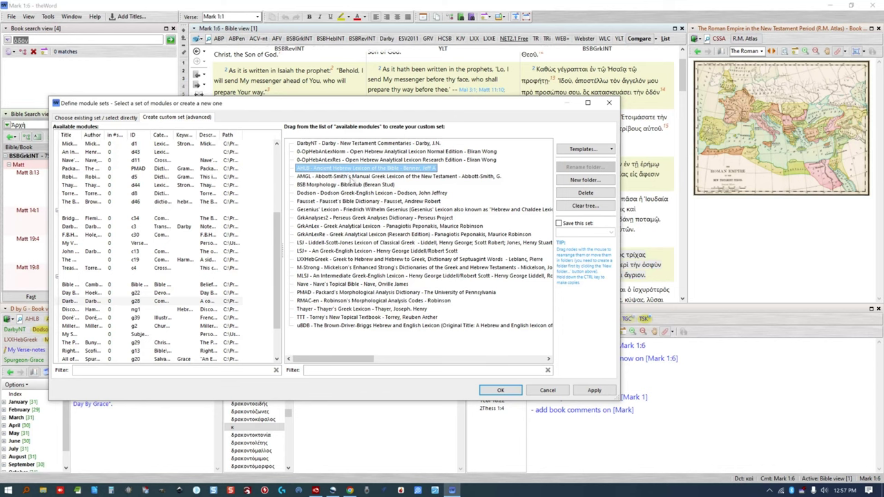
click(348, 177)
click(350, 185)
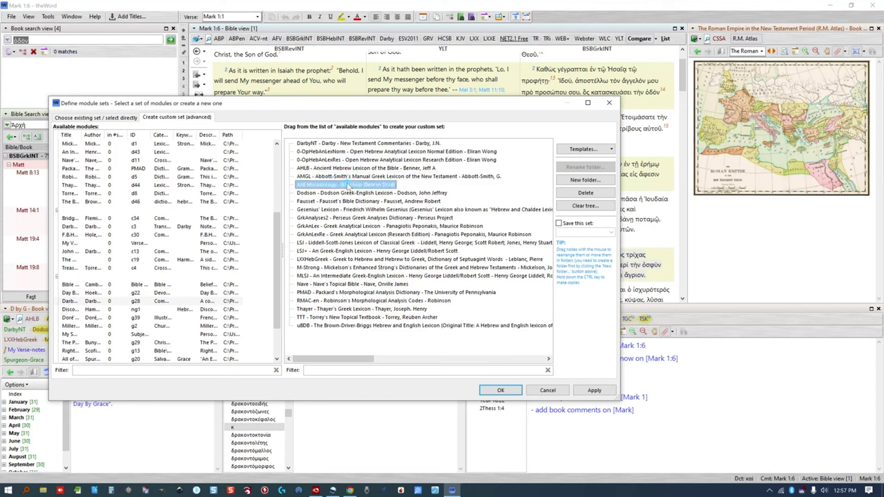
click(585, 192)
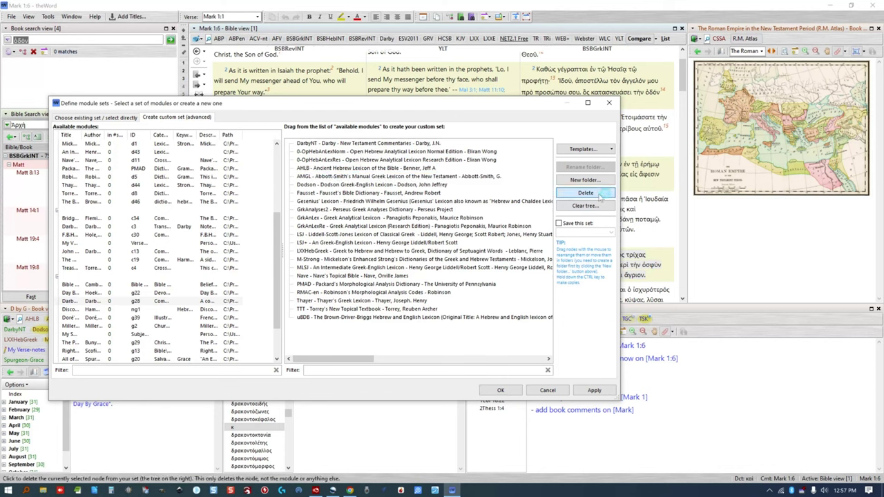
- Filter the custom set's modules by "lexicon" and apply the module set to the dictionaries view
click(361, 370)
text(l)
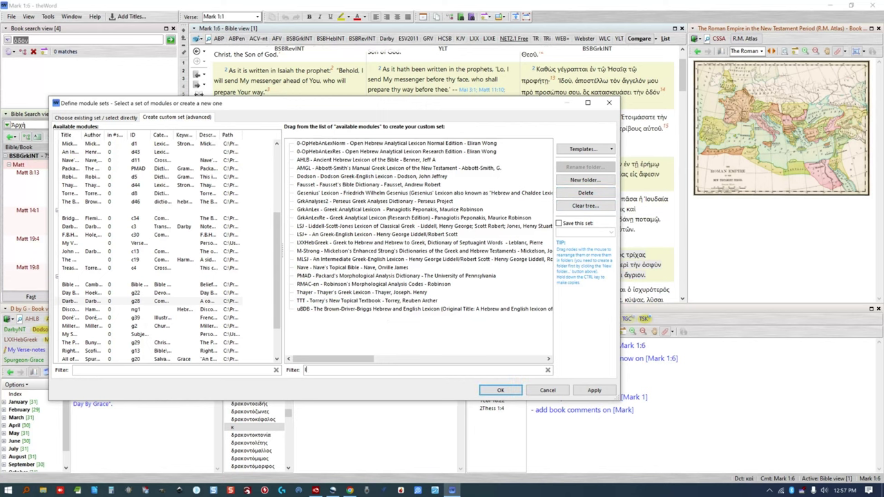
text(exi)
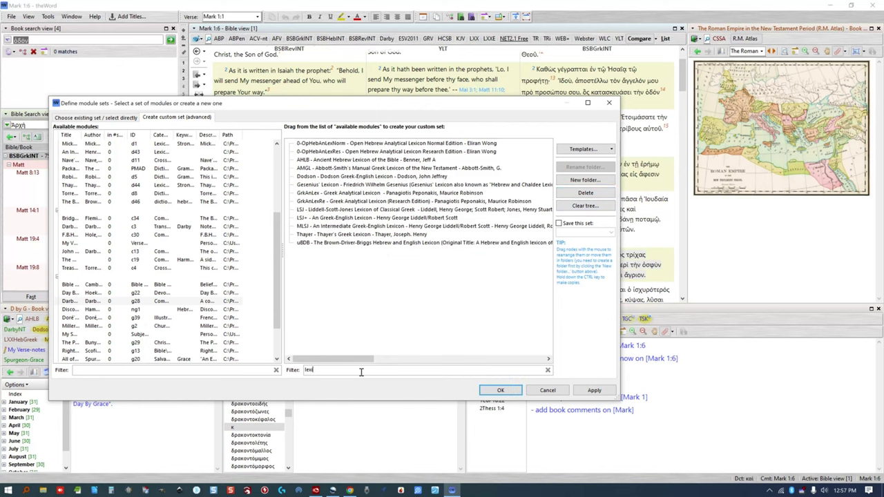
text(con)
click(583, 391)
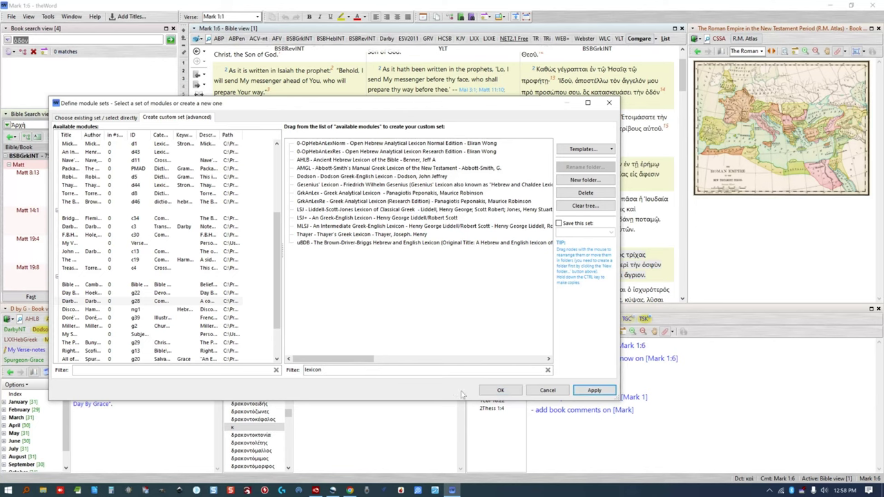
click(487, 391)
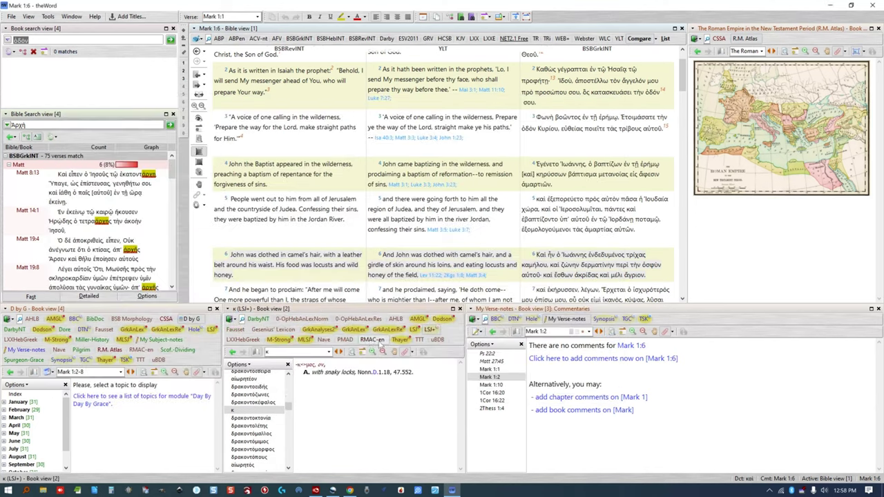
- Apply the Dictionaries module set to the dictionaries view and display BSBRevINT on its own in the Bible view
click(235, 319)
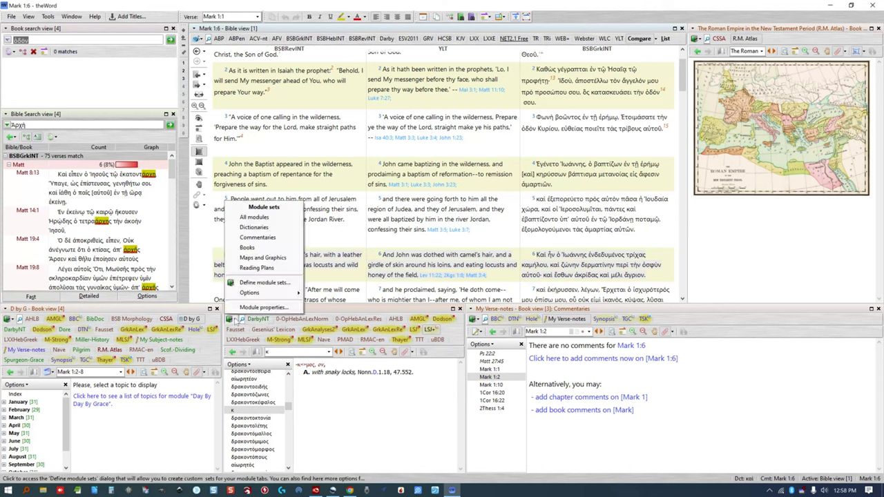
click(257, 228)
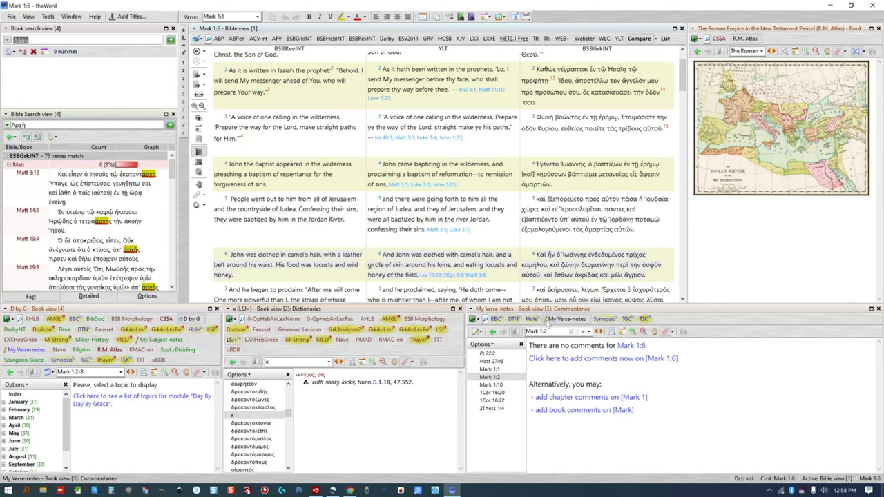
click(413, 209)
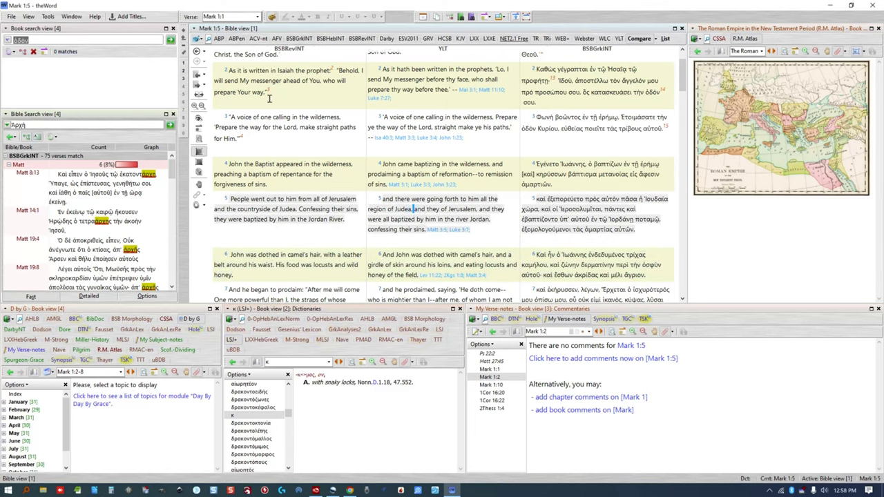
click(361, 38)
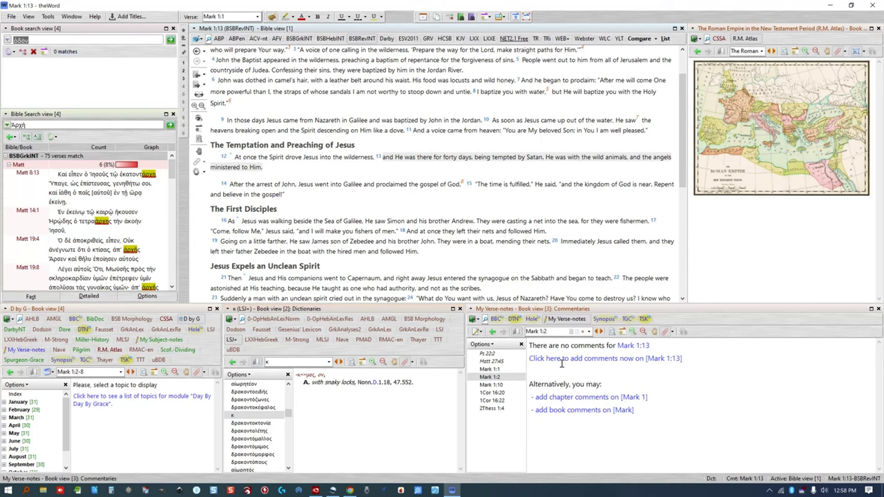
- Start a personal verse note on Mark 1:13, and return to Mark 1:1 after stepping back to Matthew 28
click(587, 358)
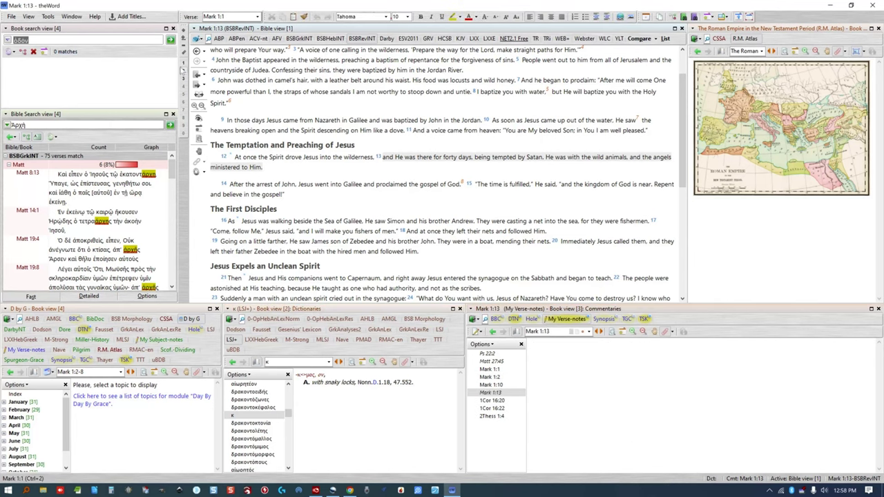
click(197, 74)
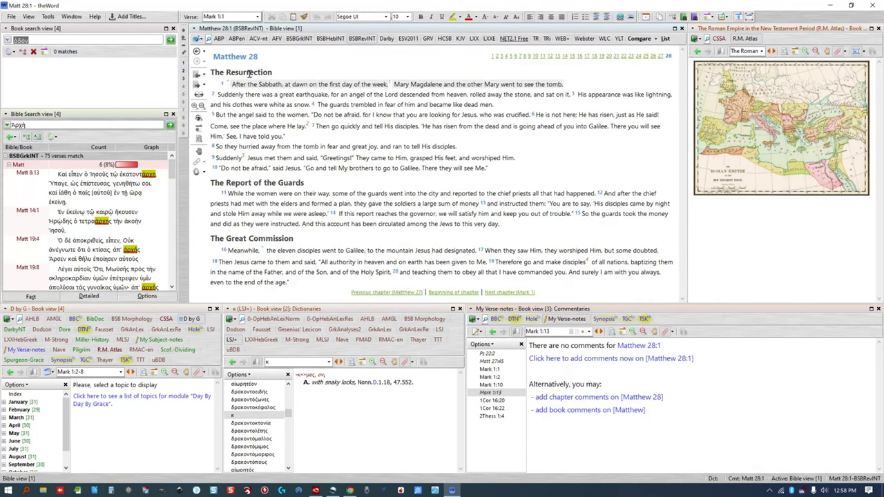
click(197, 74)
click(261, 84)
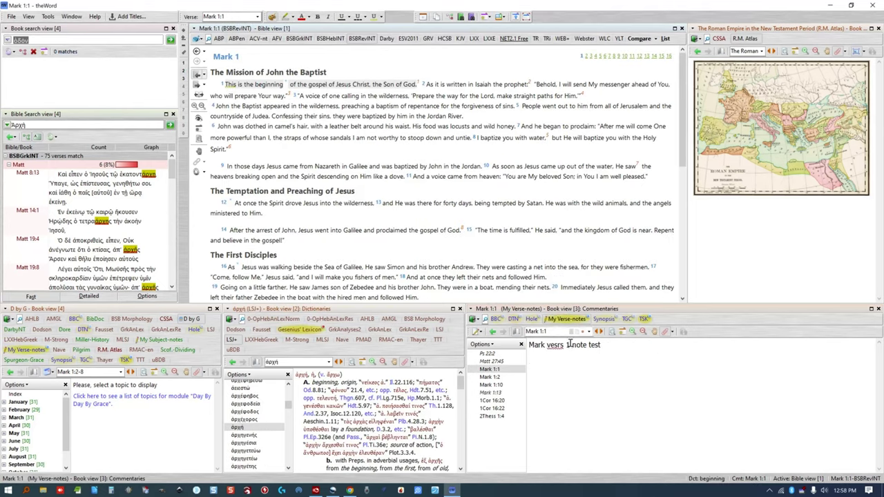
- Underline "sins, they were baptized by him in the Jordan River" in Mark 1:5 and go to Mark 1:10
click(292, 128)
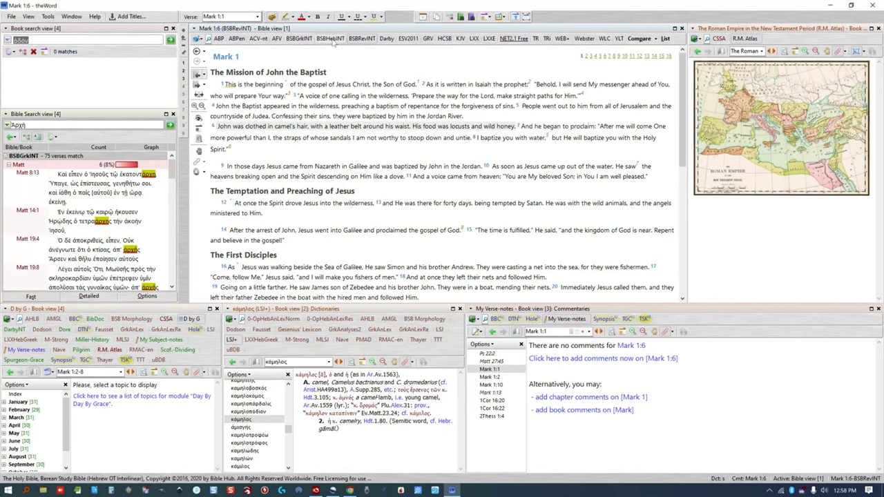
drag(319, 116, 354, 126)
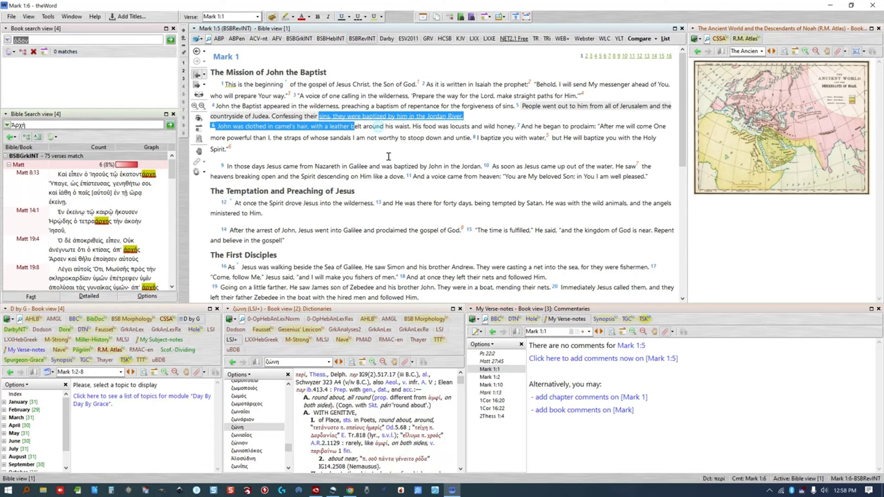
click(397, 177)
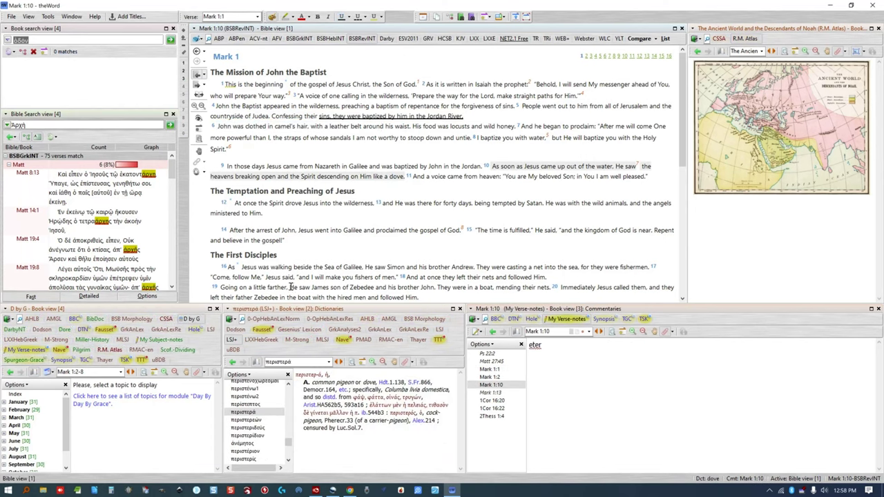
- Search the downloadable titles for "appar"
click(130, 16)
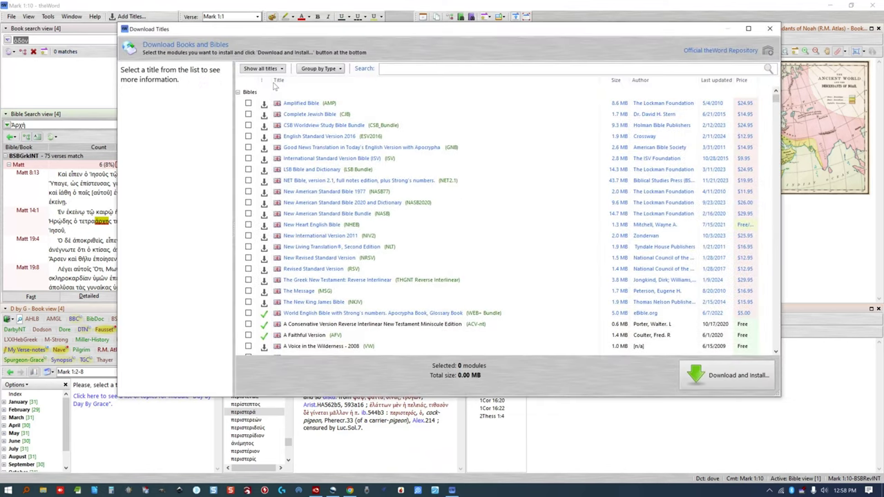
click(388, 67)
text(appar)
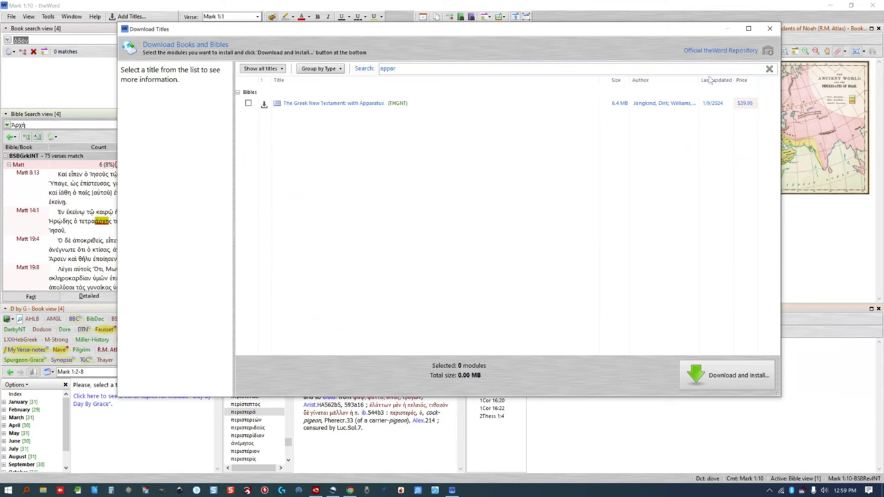
- Search the downloadable titles for "Grammar", check the details of Greek Grammar Beyond the Basics, and close the download window
drag(415, 70, 373, 72)
text(a)
key(BackSpace)
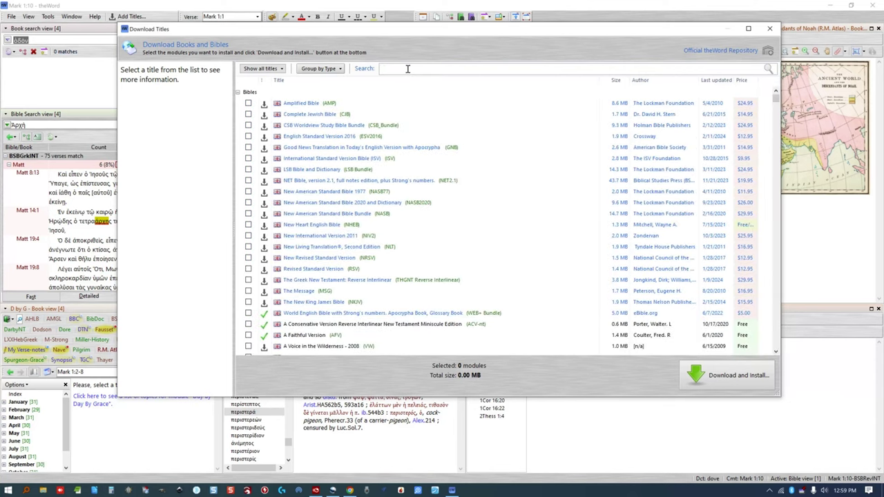
text(Grammar)
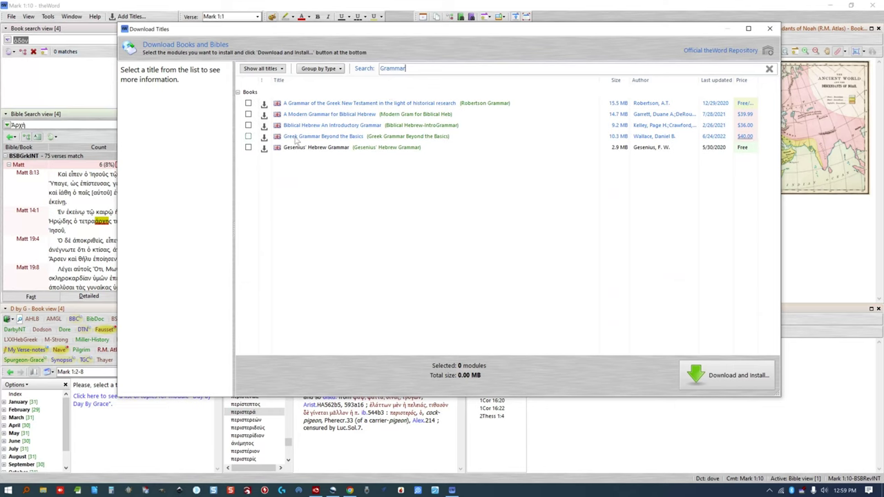
mouse_move(294, 142)
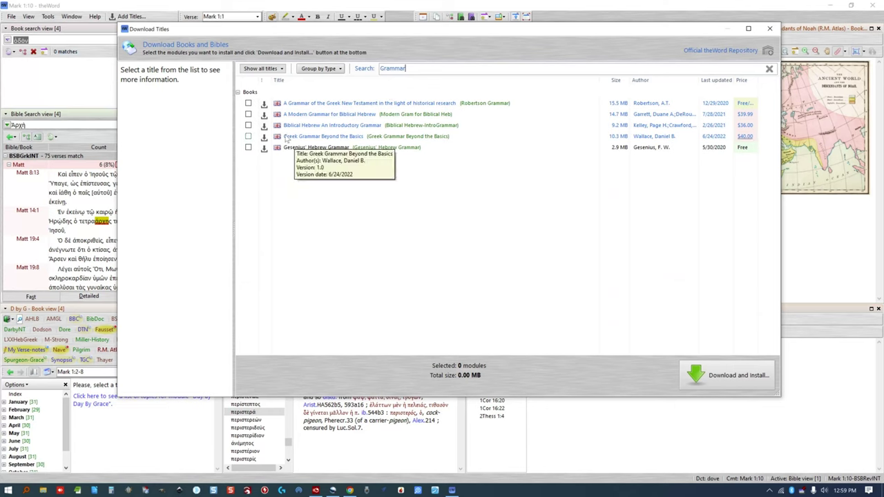
click(769, 28)
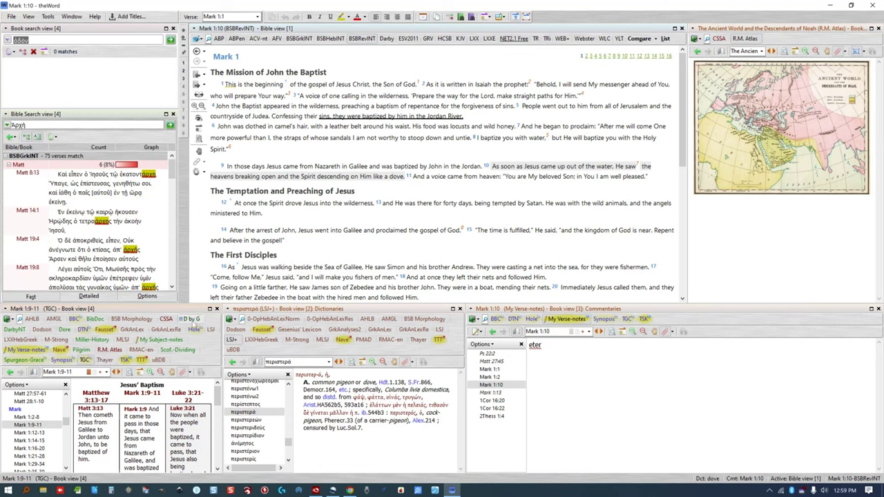
- Display the Day By Day By Grace module, and look at the Unlock Modules dialog without unlocking anything
click(191, 320)
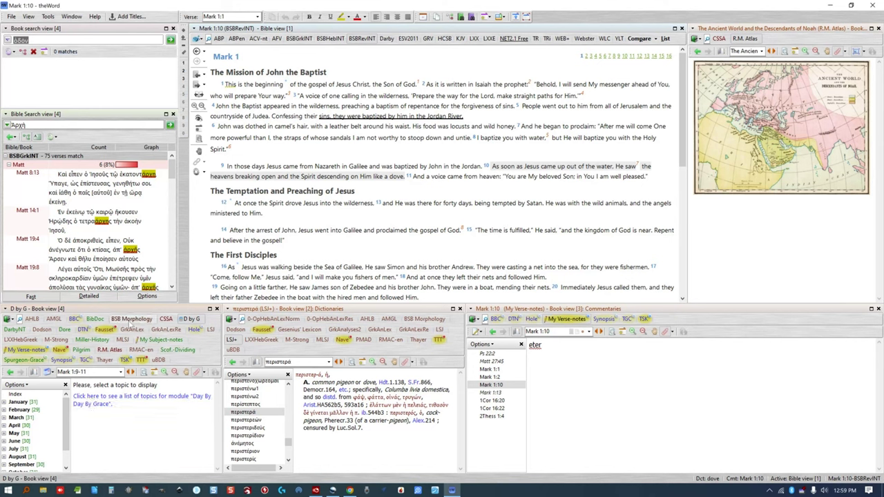
click(95, 16)
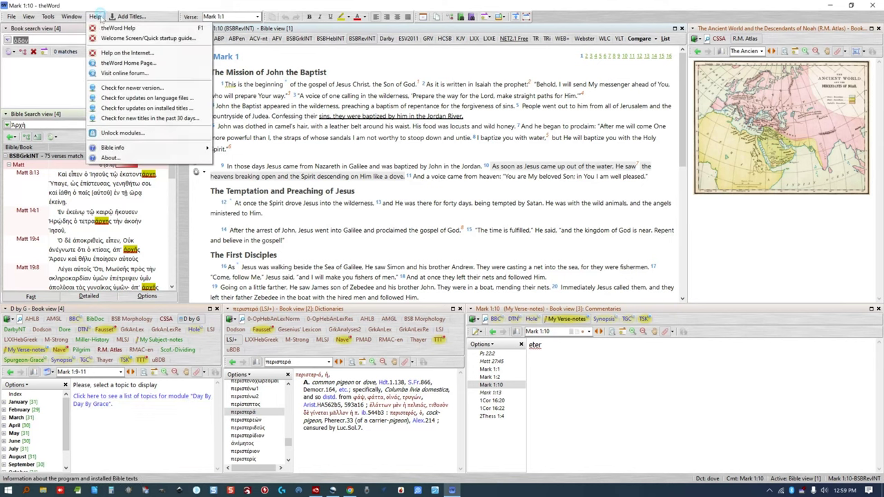
click(116, 132)
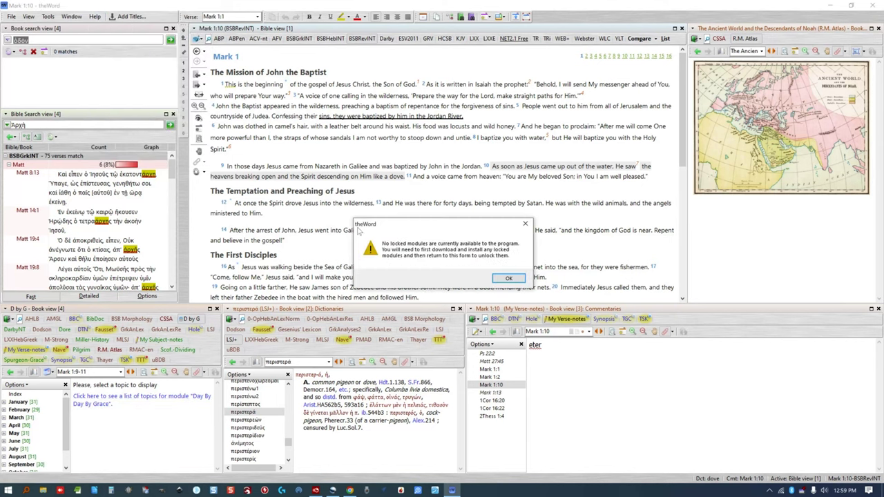
click(508, 278)
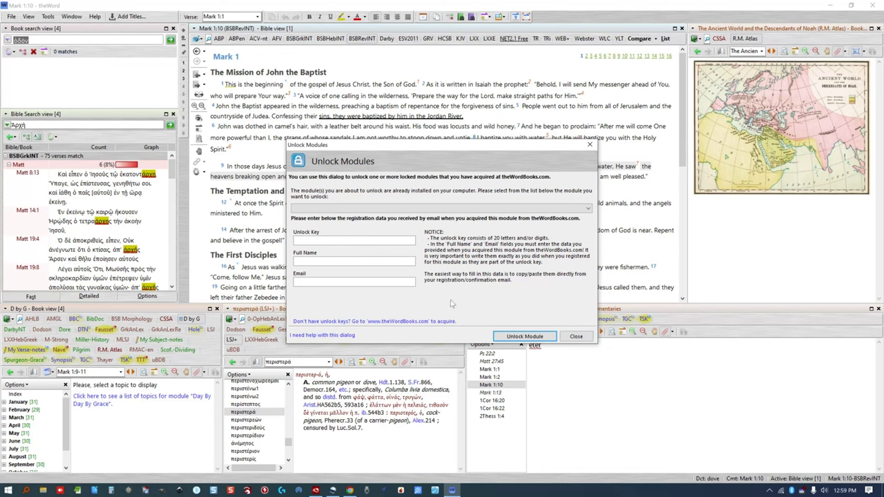
click(574, 337)
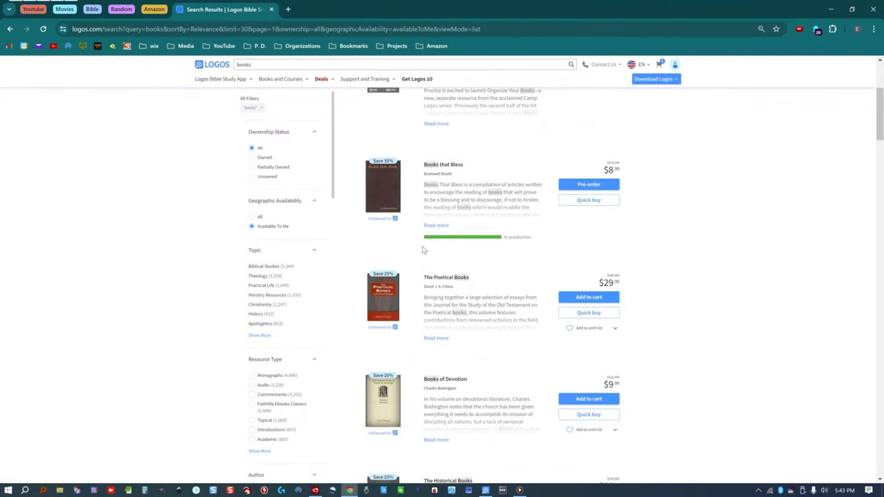
- Skim the Logos store's "books" search results in the browser and return to the base packages comparison
scroll(404, 189, up, 3)
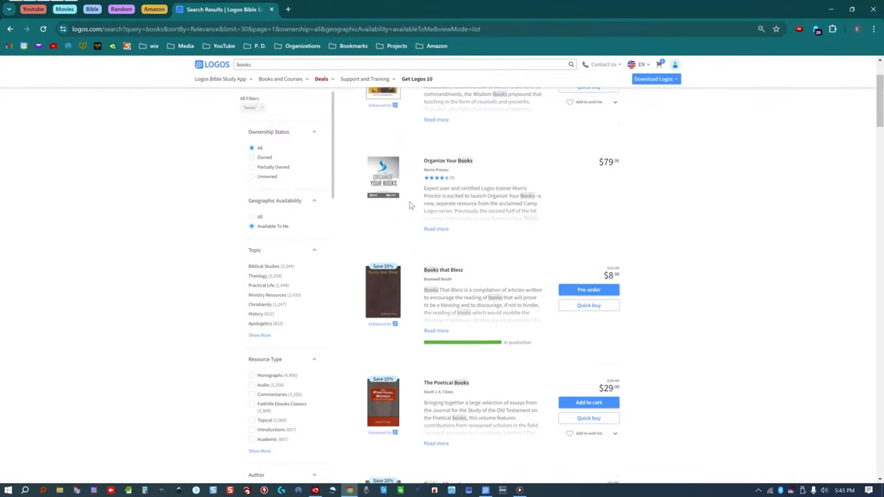
scroll(404, 189, up, 1)
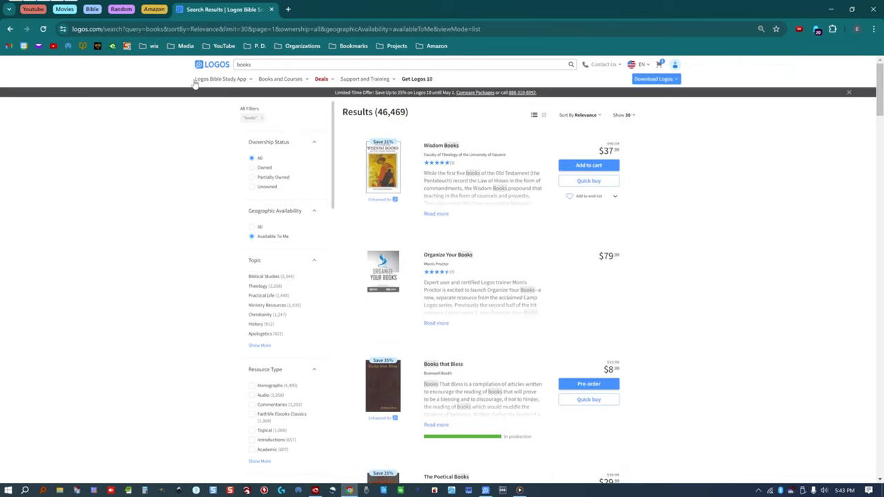
click(9, 29)
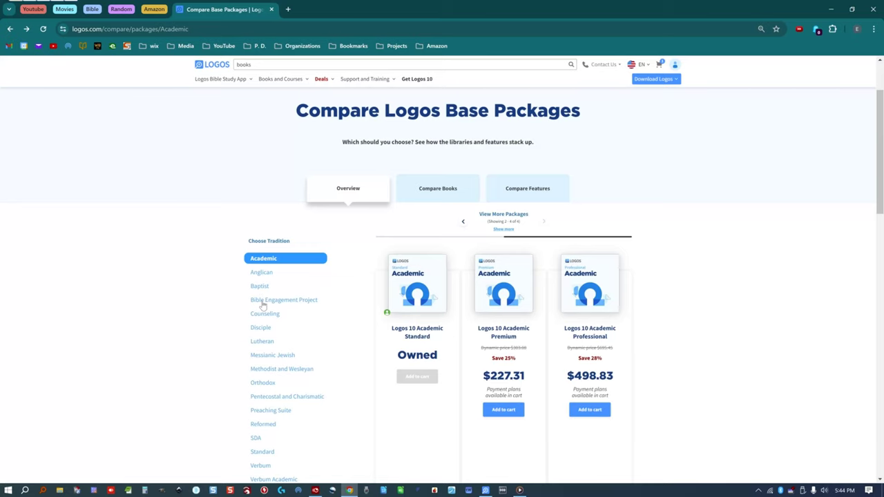
- Examine the resources, features and prices of the Bible Engagement Project packages in the Logos comparison
click(264, 299)
scroll(494, 319, down, 2)
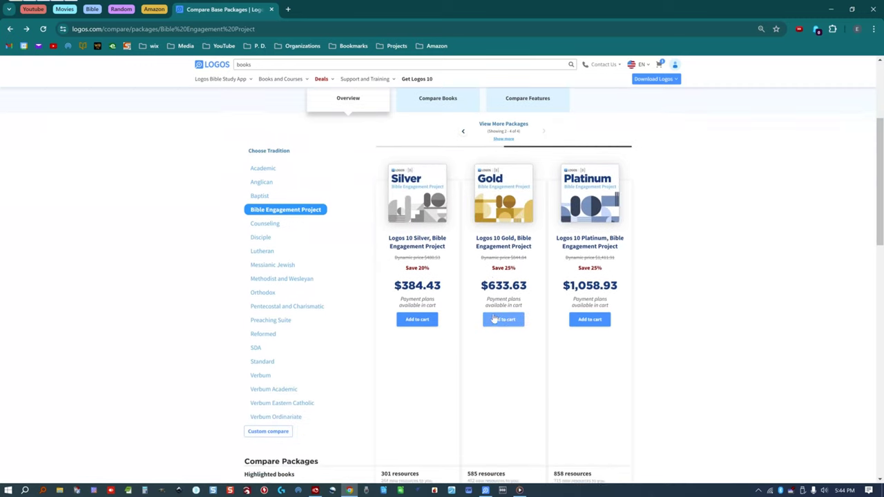
scroll(592, 359, down, 1)
scroll(597, 387, down, 4)
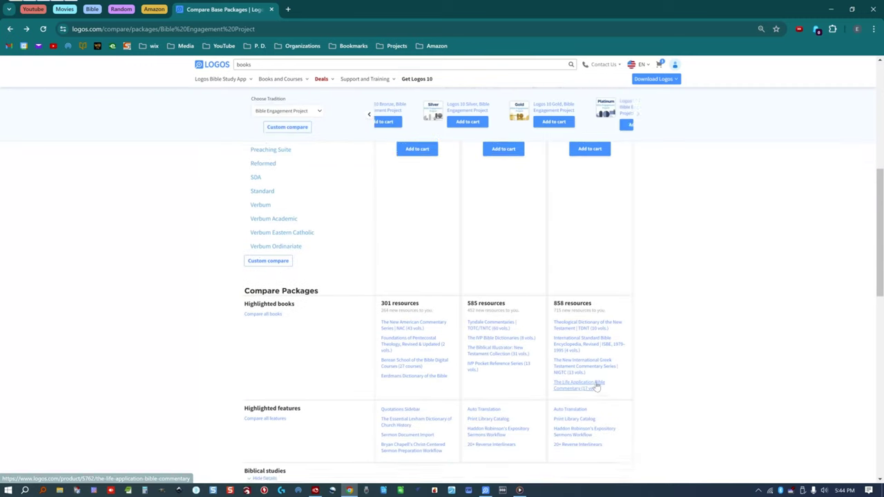
scroll(598, 387, down, 2)
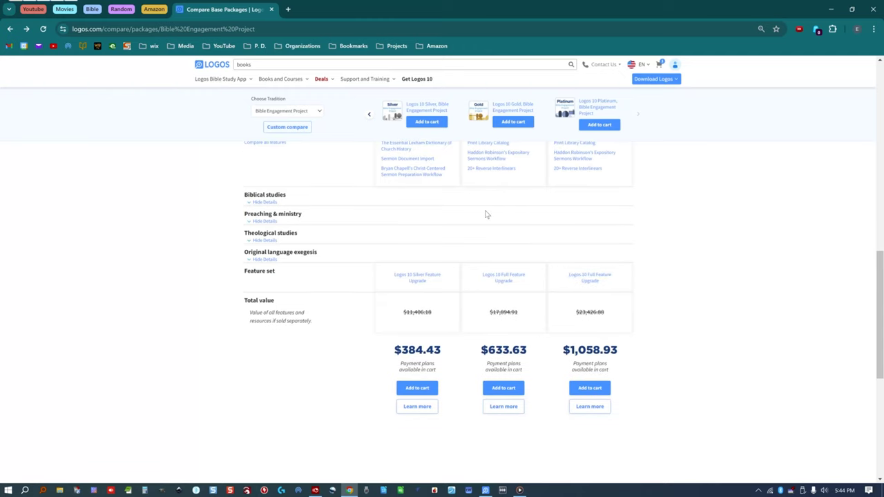
scroll(397, 215, up, 2)
- Search the Logos store for the suggested "Books: An Exegetical Handbook (Handbooks for Old Testament Exegesis | HOTE)" and browse the titles
click(260, 65)
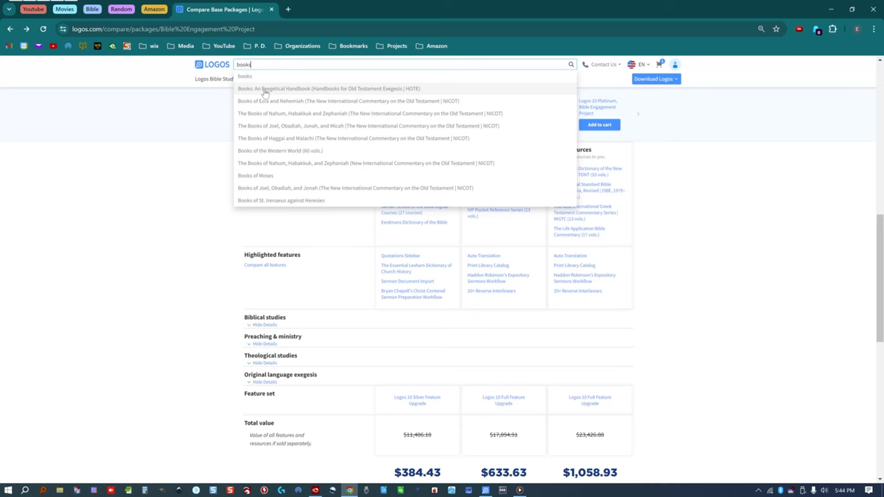
click(263, 90)
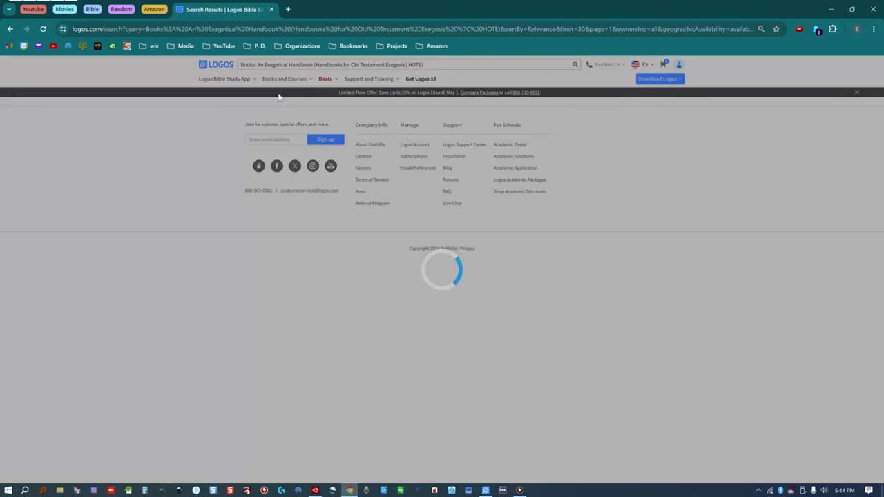
scroll(392, 116, down, 1)
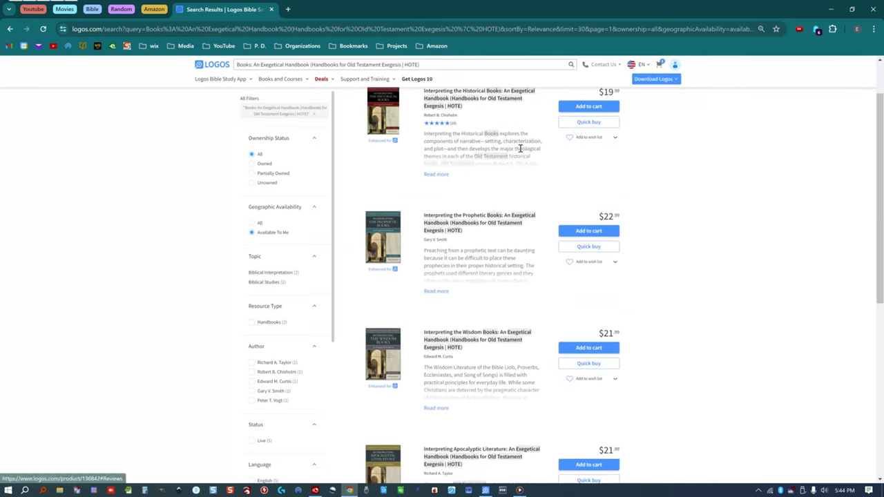
- Switch to the Logos Bible Study app and look through its available guides and workflows
click(832, 9)
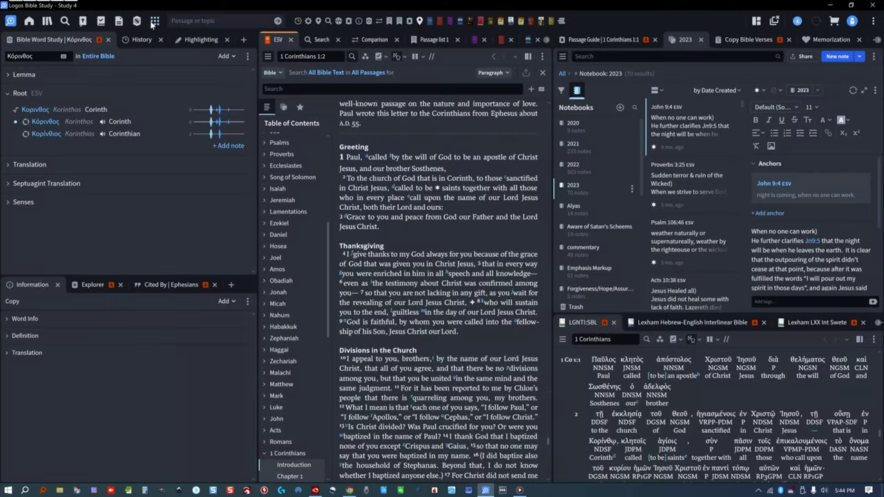
click(155, 21)
click(137, 22)
scroll(173, 104, down, 3)
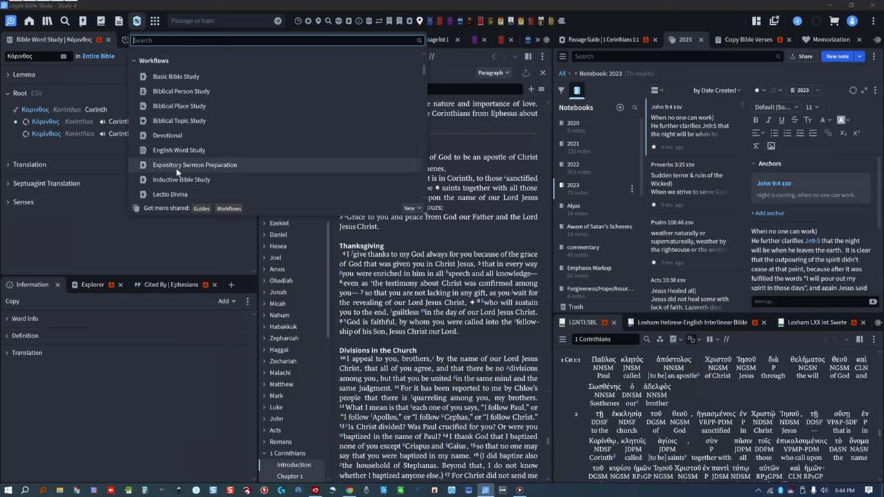
- Expand the Lemma section of the Κόρινθος word study, view the sections that can be added, and collapse Lemma again
click(89, 71)
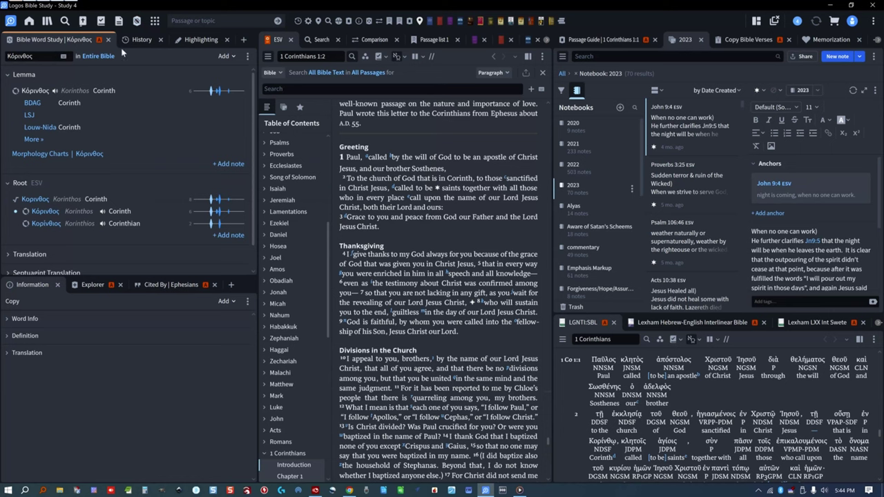
click(223, 56)
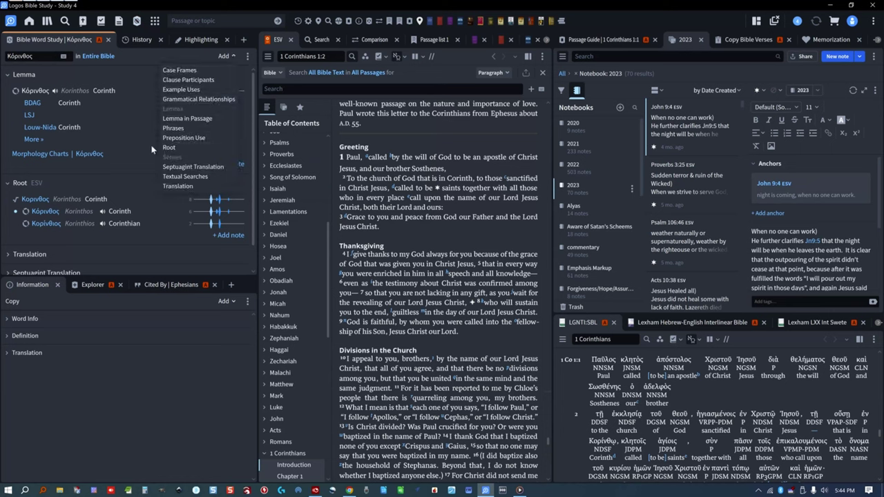
click(25, 81)
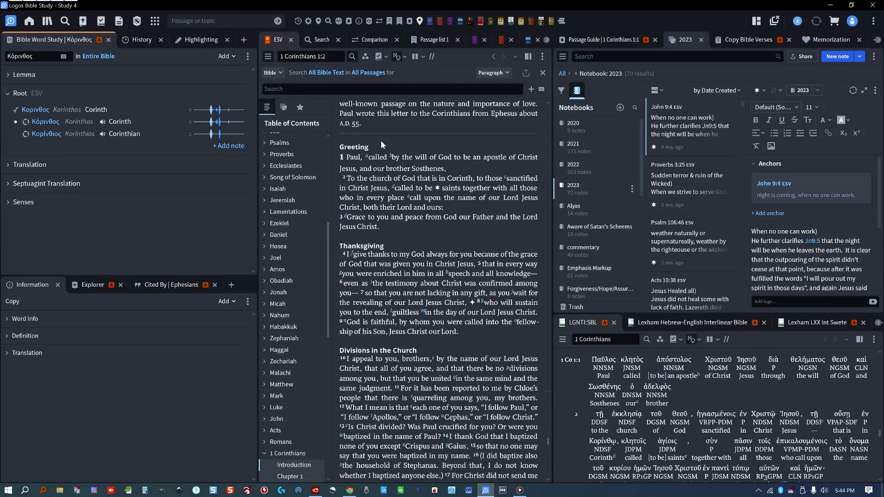
- Expand the Lemma section of the Κόρινθος word study and look through the option lists of the word study and ESV panels
click(5, 76)
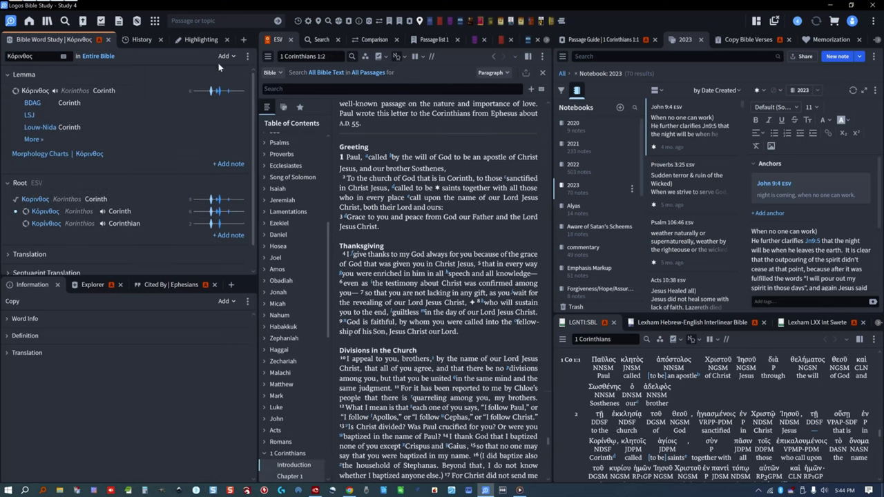
click(247, 56)
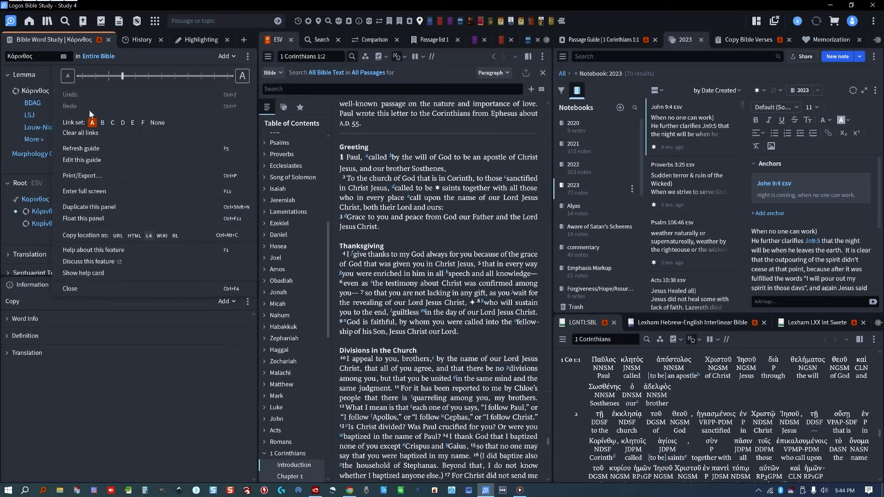
click(274, 42)
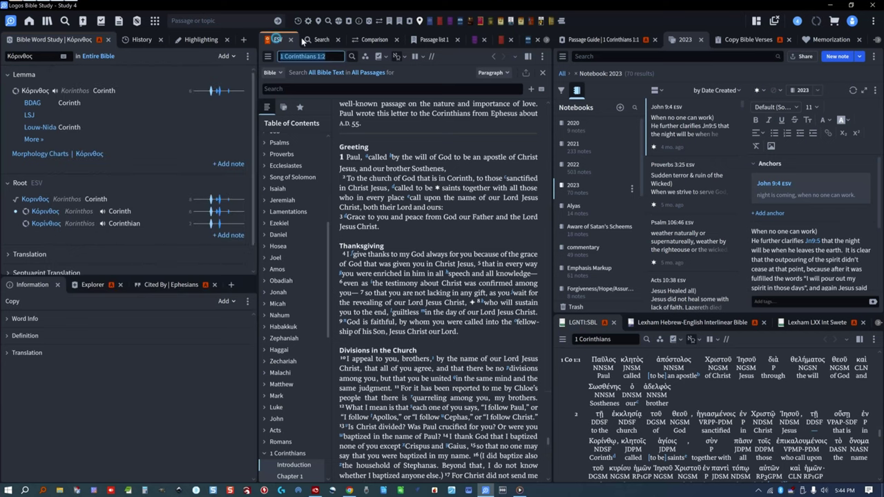
click(543, 56)
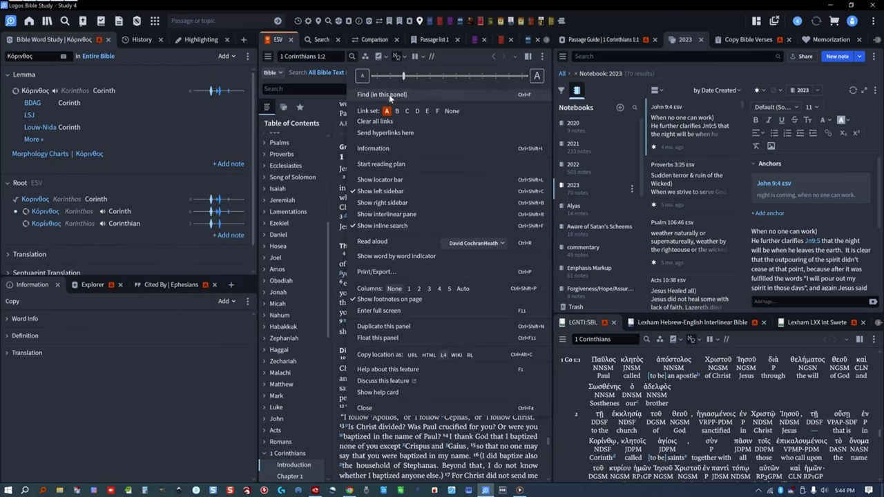
click(306, 84)
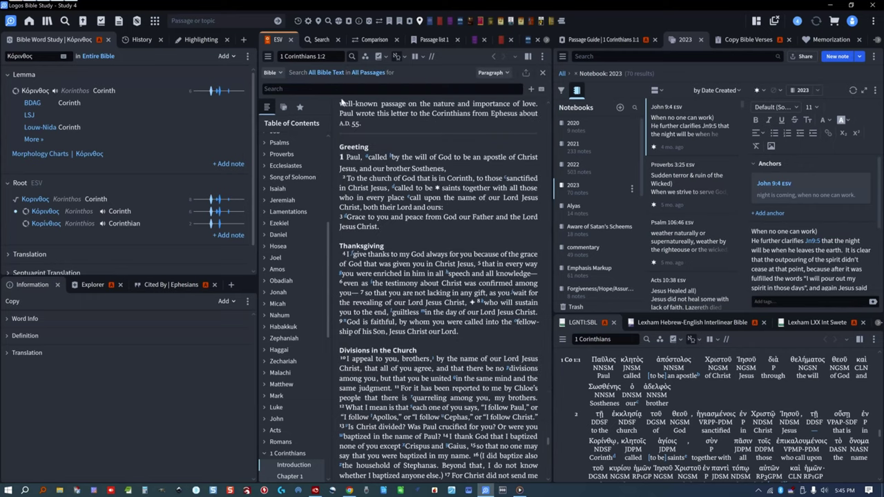
- Look up "Sosthenes" and "Grace" from ESV 1 Corinthians 1:1–3 in the word study and show all lexicons for χάρις
click(434, 172)
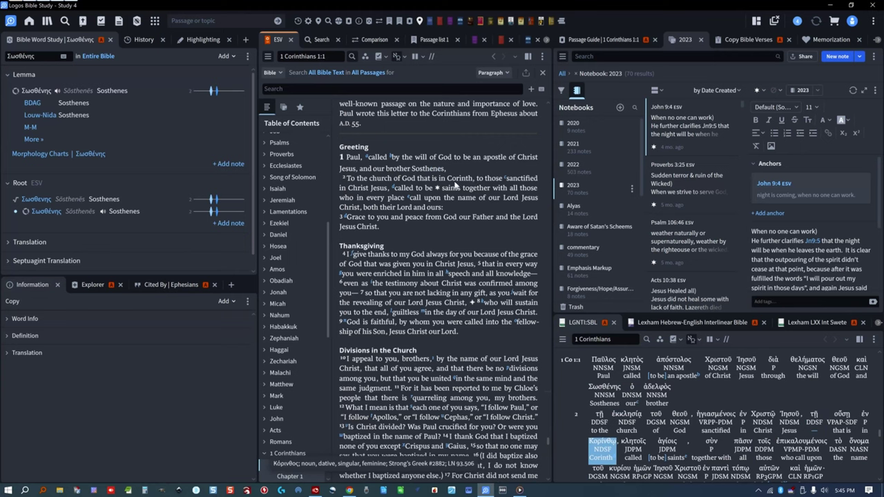
click(354, 214)
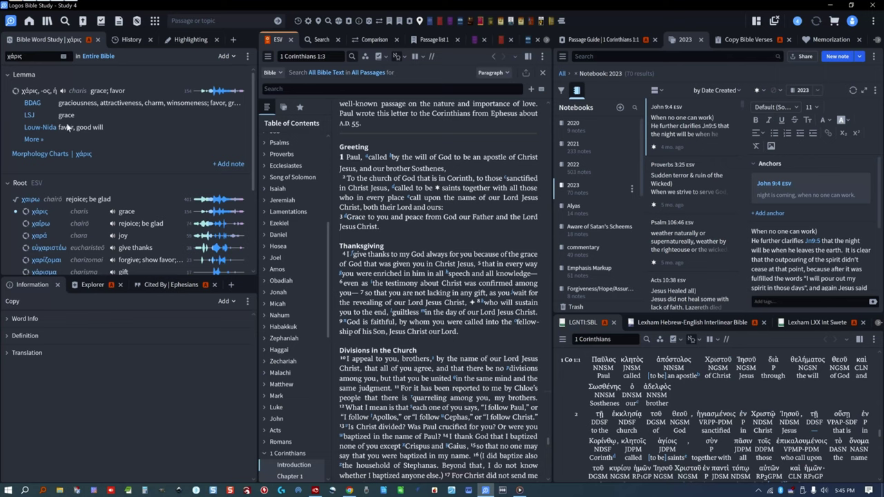
click(33, 139)
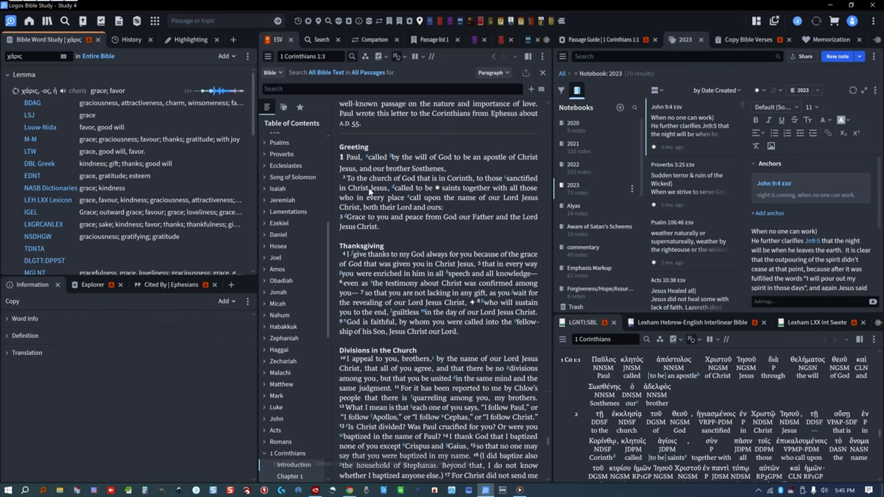
- Look up "brother" from 1 Corinthians 1:1 in the word study, show all its lexicons, and review the entries and root words
click(399, 170)
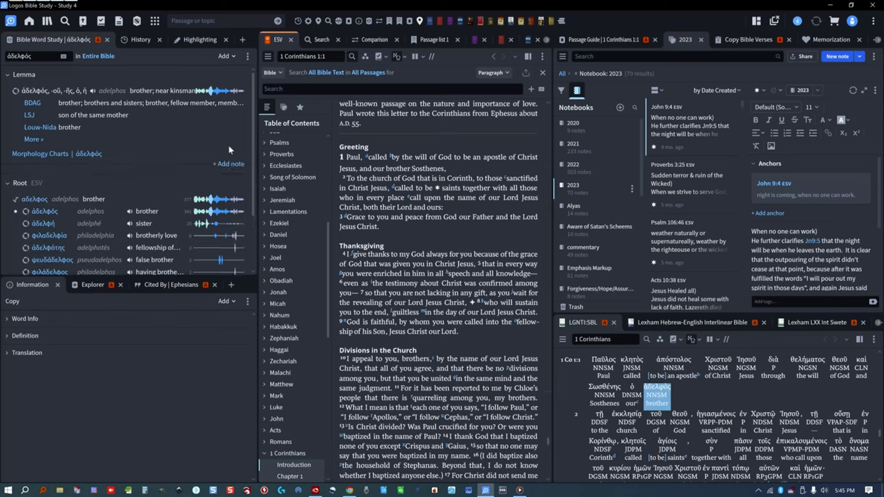
click(33, 140)
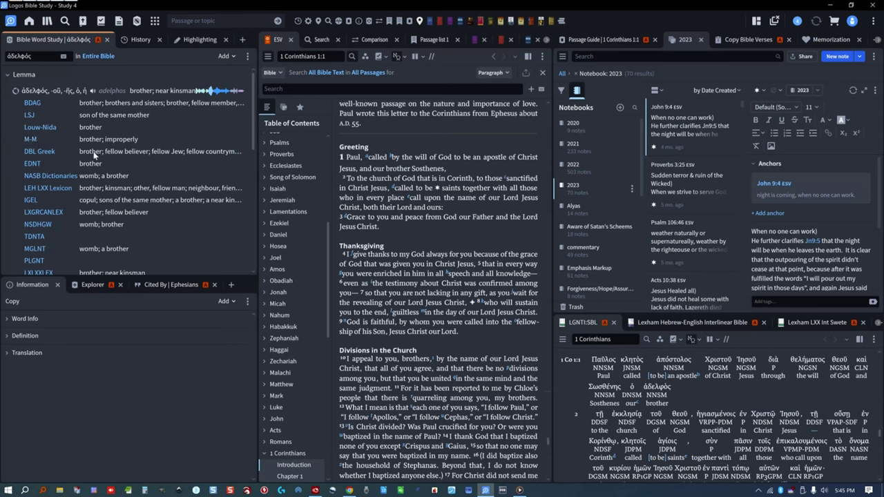
scroll(88, 168, down, 2)
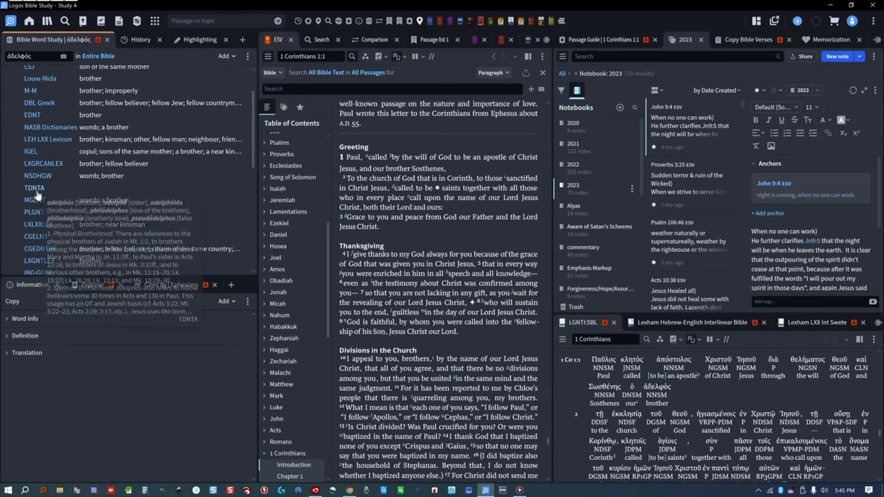
mouse_move(30, 204)
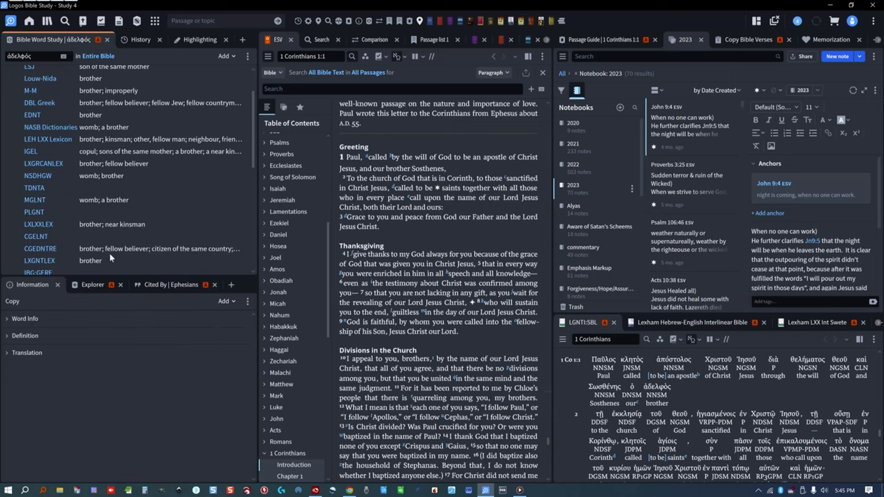
scroll(148, 173, up, 2)
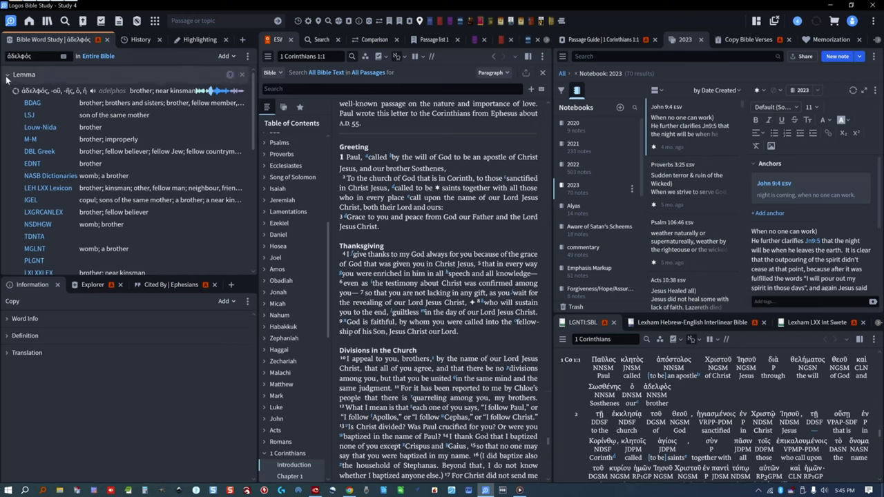
scroll(116, 201, down, 4)
scroll(104, 207, down, 8)
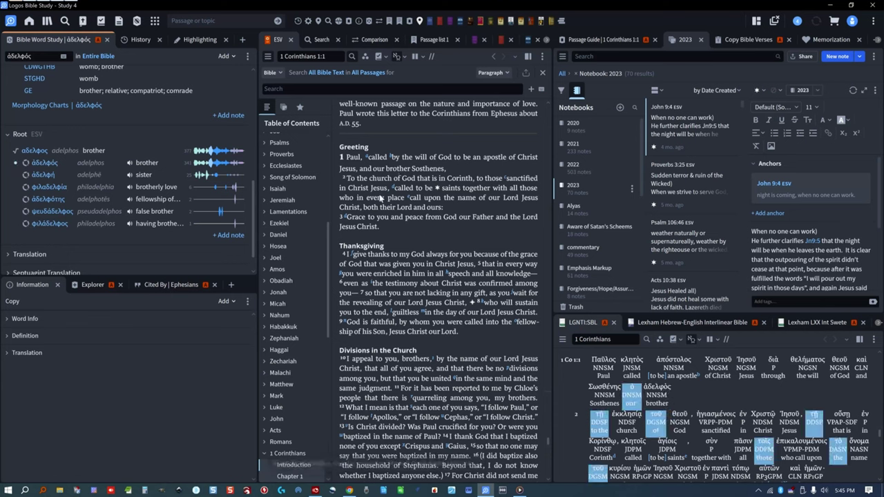
- Look up "Grace" from 1 Corinthians 1:3, review its root words, and examine the translation ring in the expanded Translation section
click(352, 218)
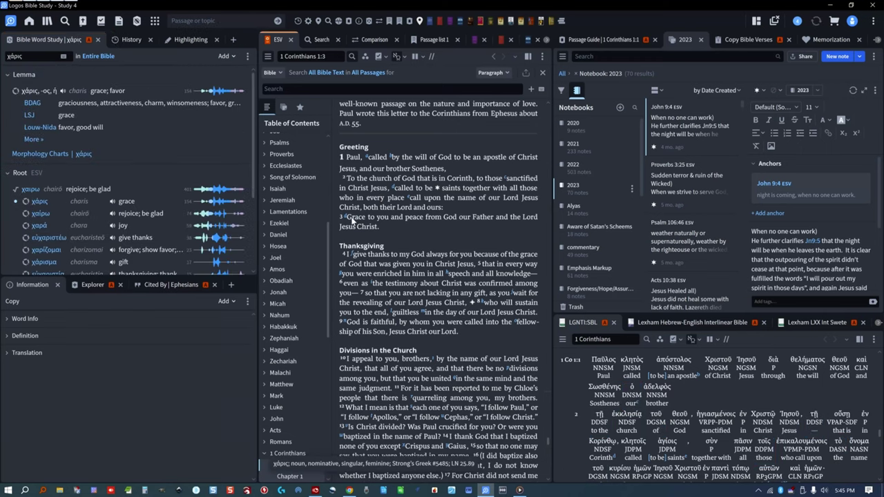
scroll(57, 219, down, 1)
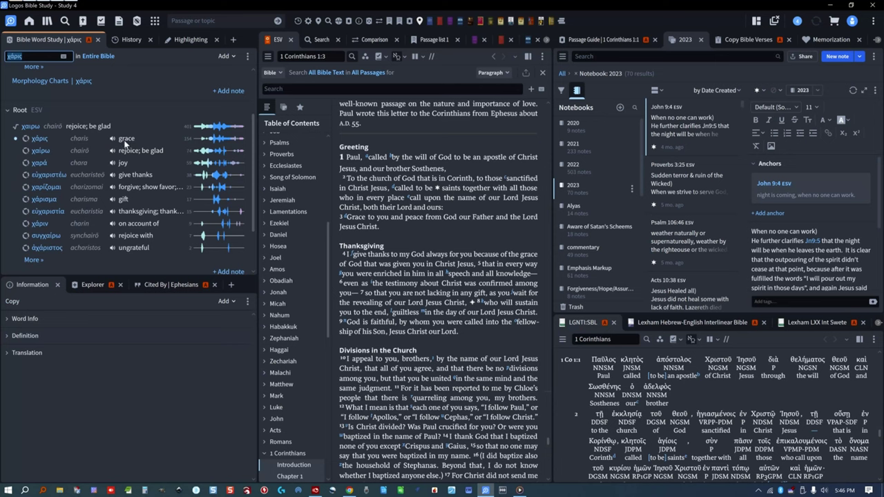
scroll(38, 142, down, 2)
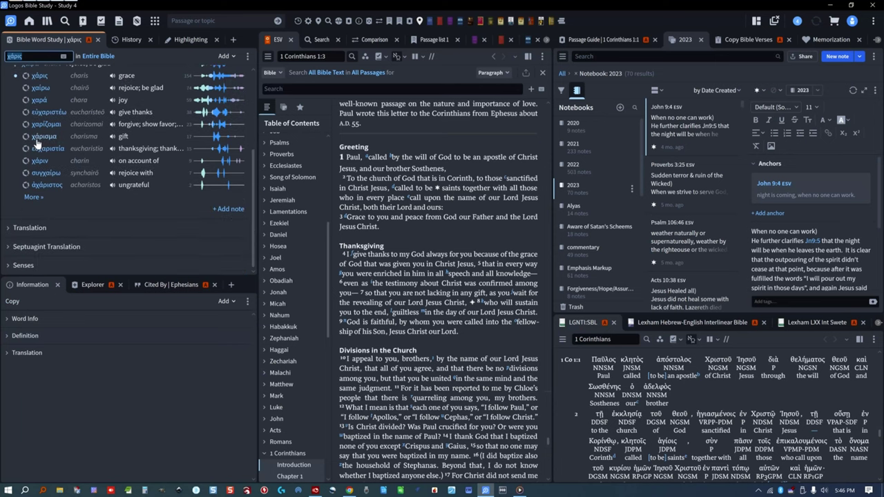
click(14, 231)
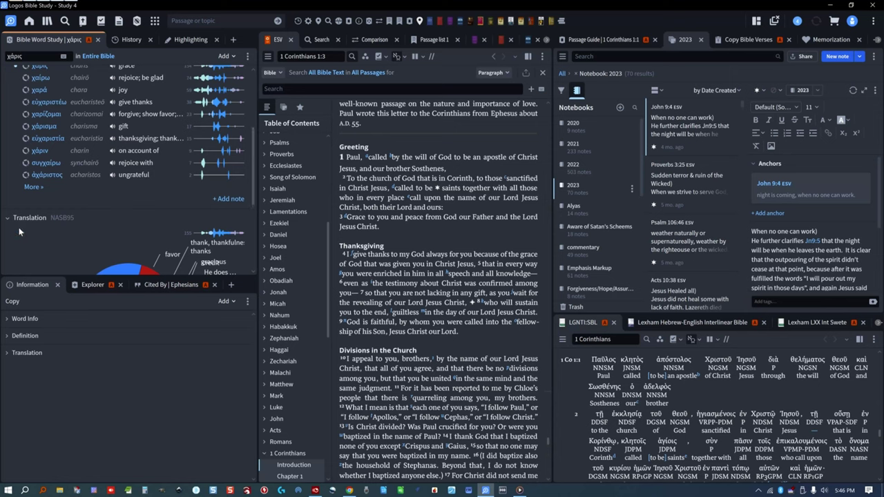
scroll(31, 225, down, 3)
scroll(40, 215, down, 2)
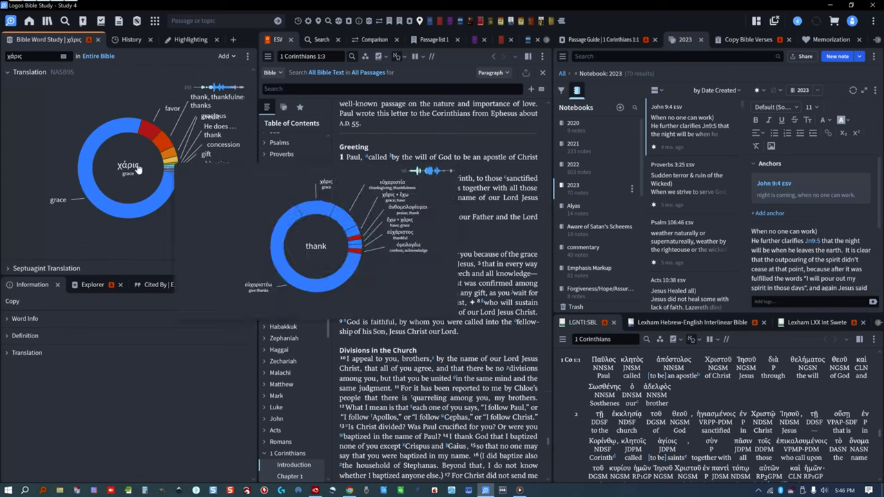
mouse_move(98, 201)
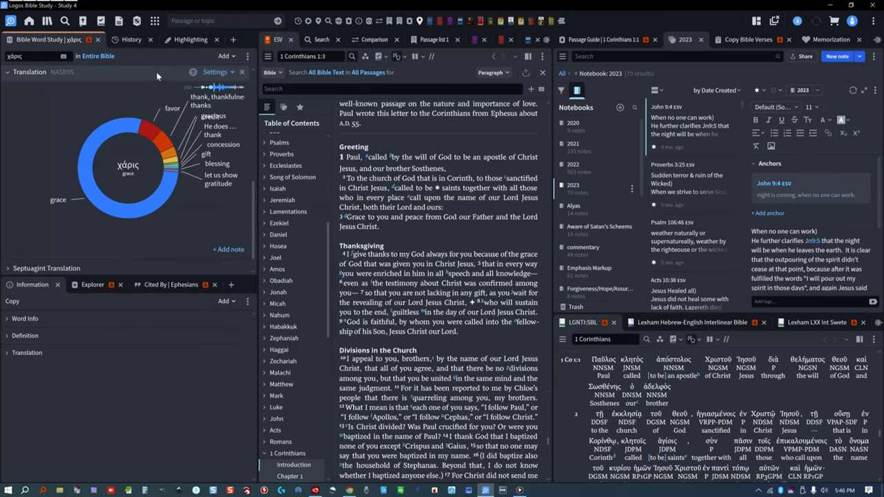
- Check which Bibles the Translation section offers and list the verses where χάρις is translated "grace"
click(211, 72)
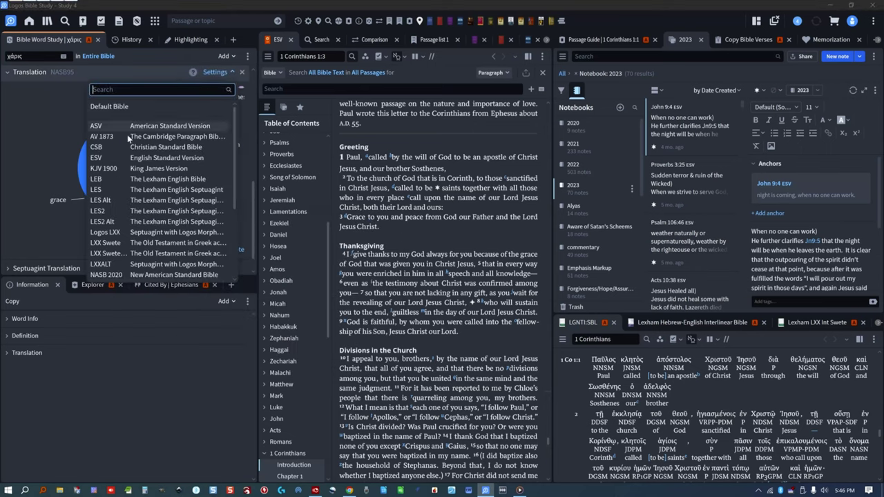
click(67, 119)
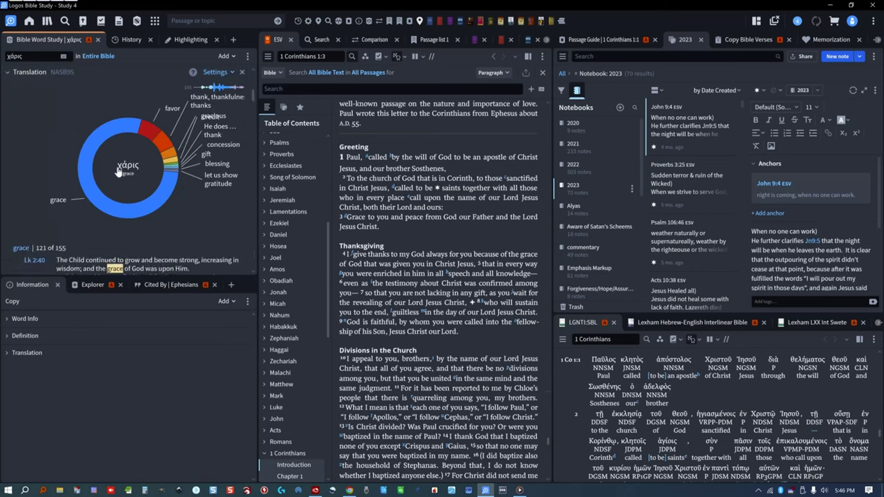
scroll(108, 178, down, 3)
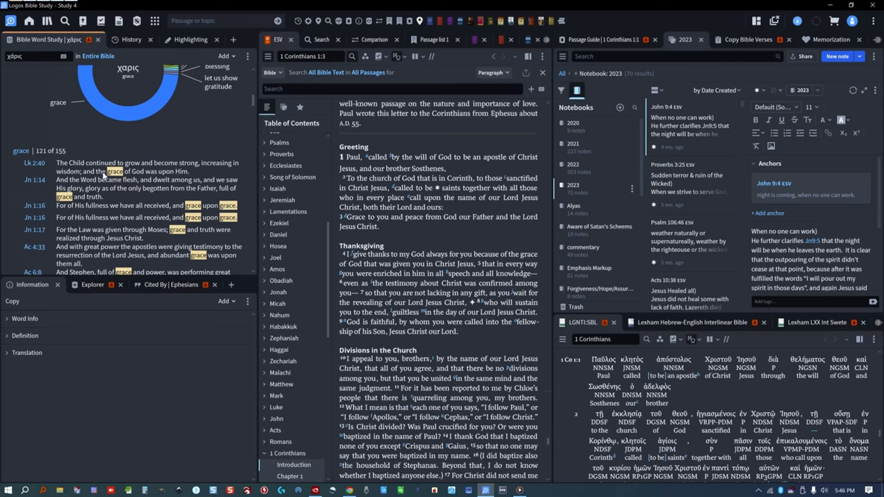
scroll(124, 149, up, 3)
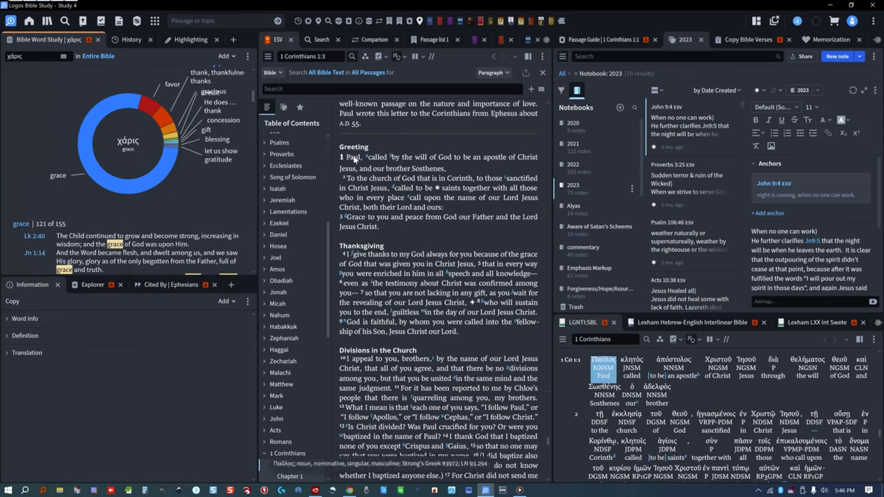
- Run a word study on "jesus" and clear the word entry
click(38, 58)
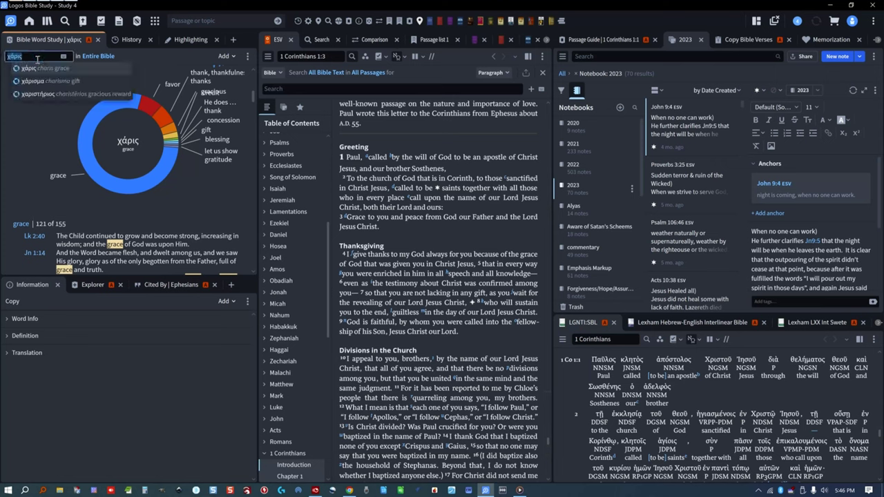
text(jesus)
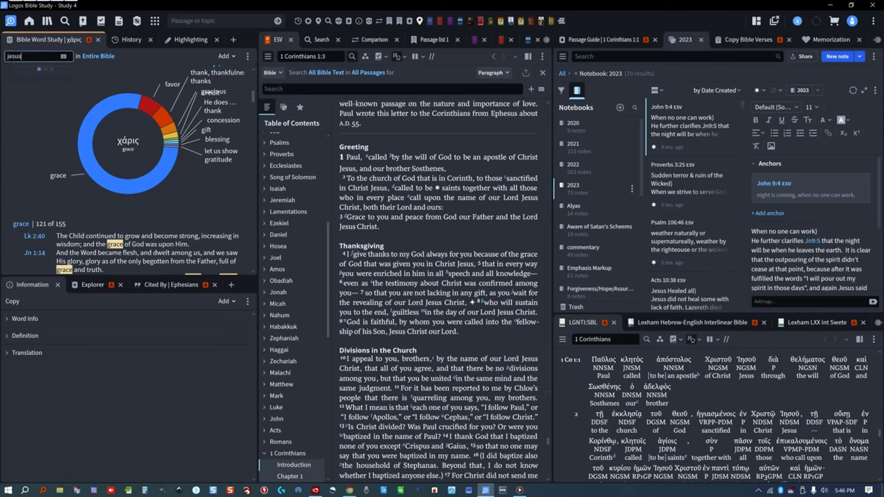
key(Return)
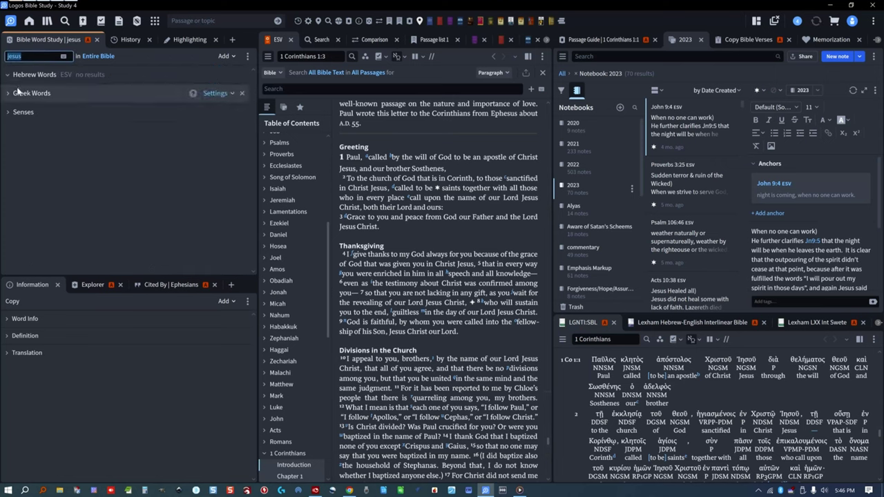
click(29, 55)
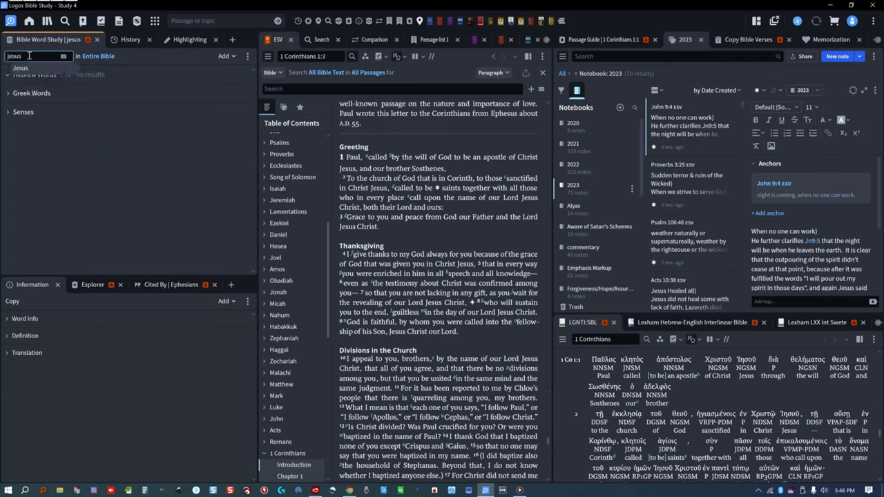
key(BackSpace)
key(BackSpace)
key(BackSpace)
key(BackSpace)
key(BackSpace)
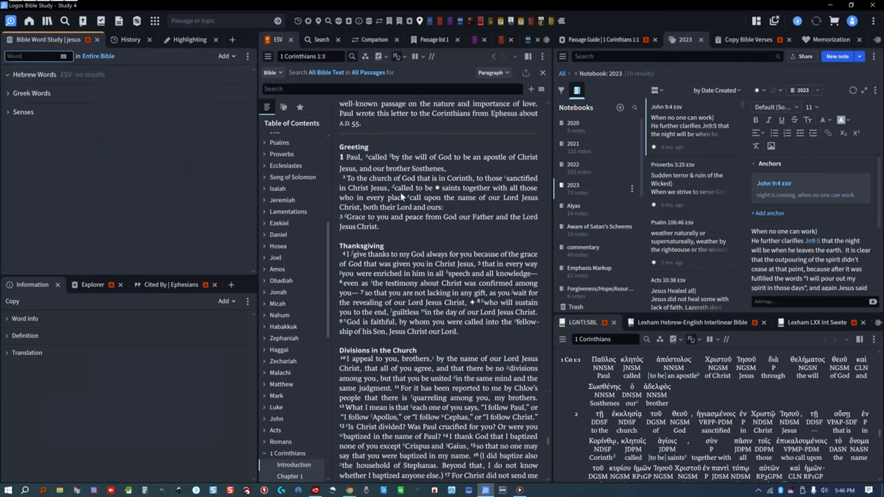
- Look up "to be saints" from 1 Corinthians 1:2, examine the ἅγιος translation ring, and list the verses translated "holy"
click(418, 192)
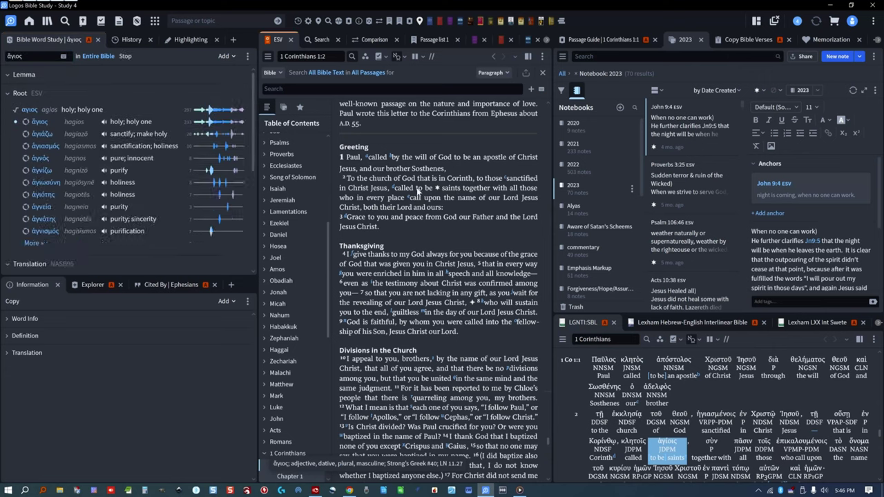
scroll(39, 186, down, 4)
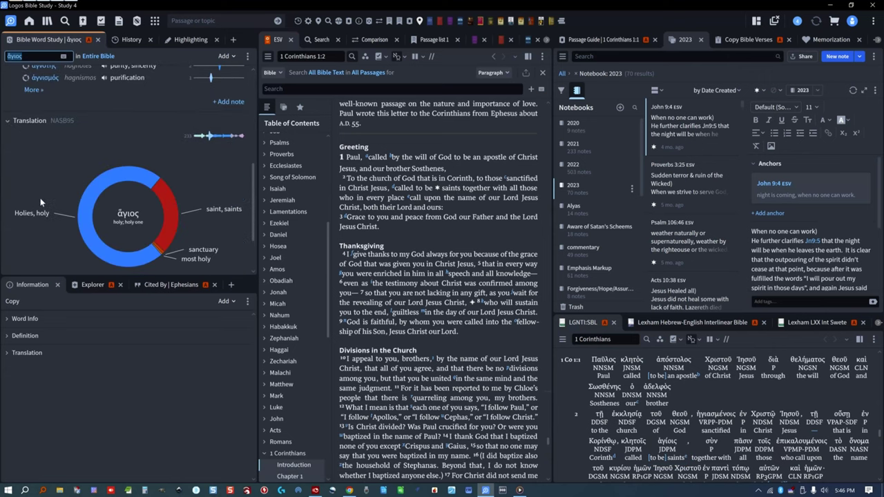
scroll(55, 204, down, 2)
mouse_move(143, 192)
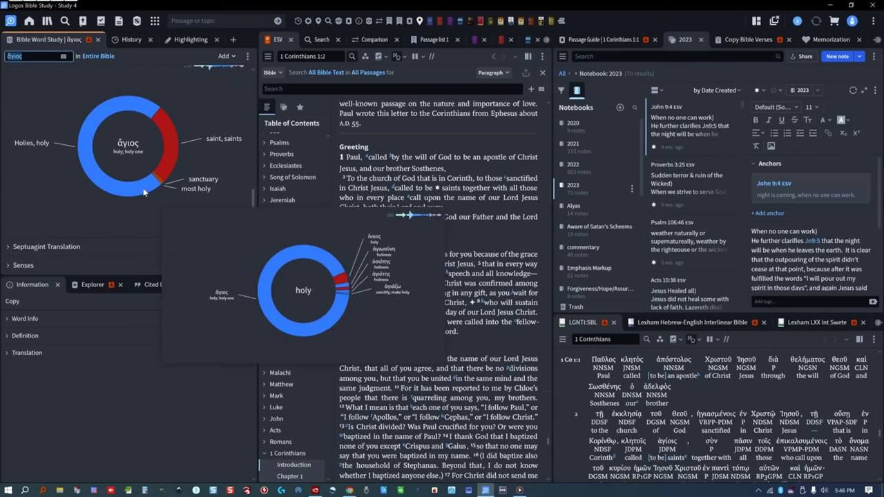
mouse_move(170, 169)
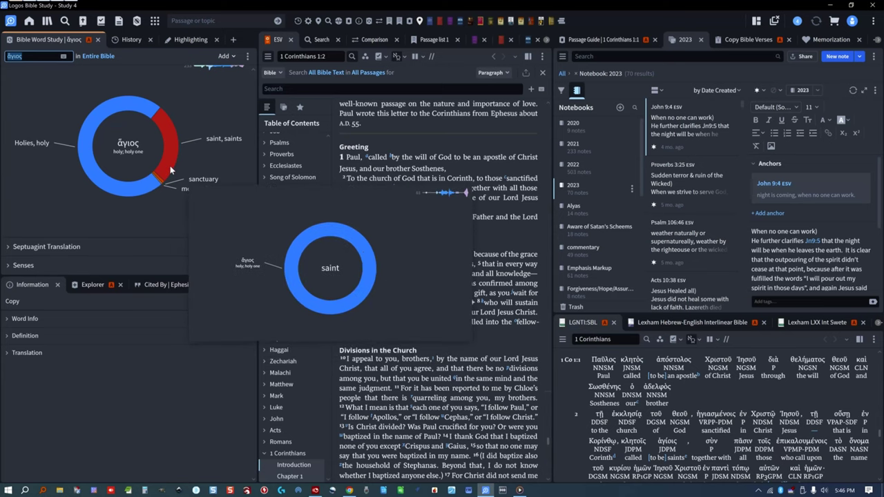
click(95, 174)
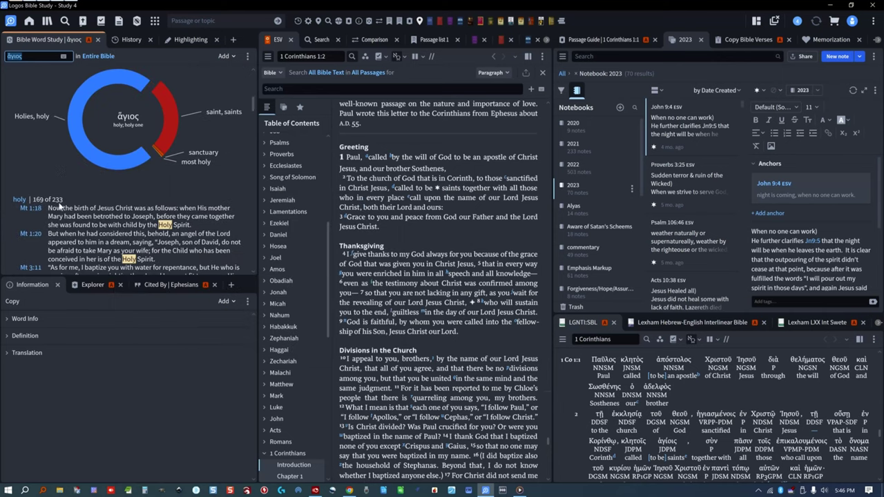
scroll(60, 207, down, 4)
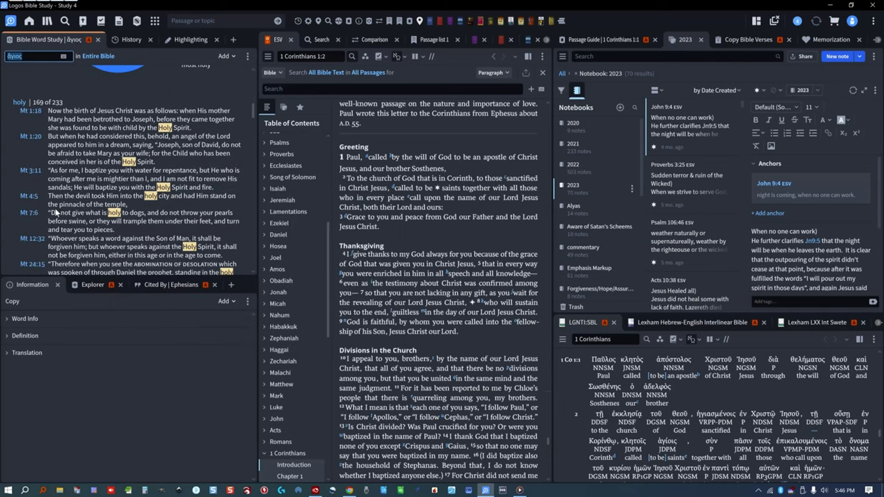
- Review the ἅγιος translation ring, examine the word's meanings in the Senses ring, and collapse the Senses section
scroll(53, 207, up, 5)
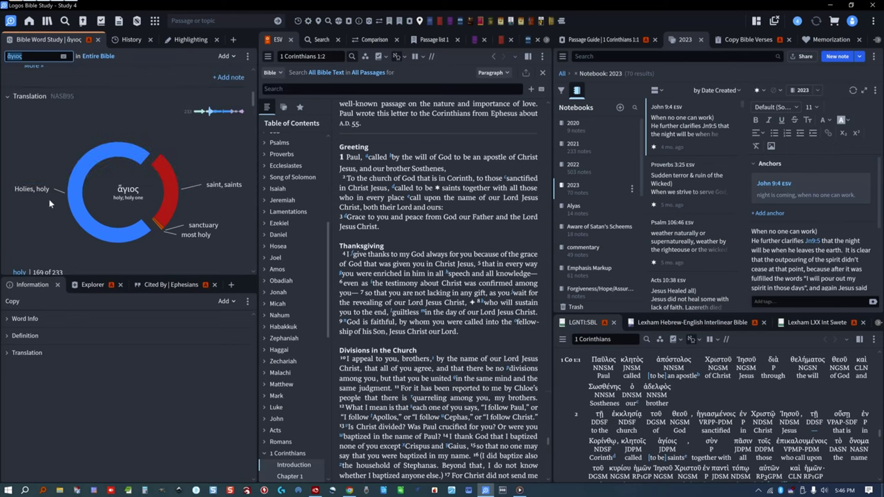
scroll(50, 203, up, 3)
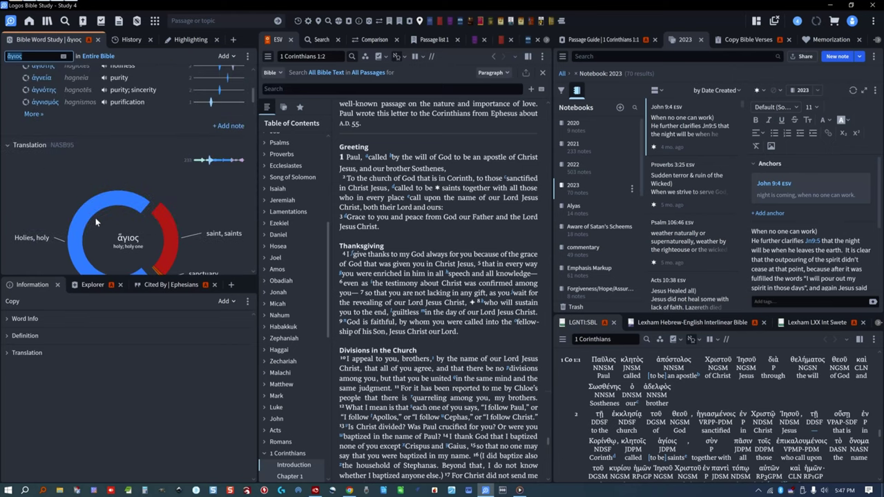
scroll(90, 220, down, 3)
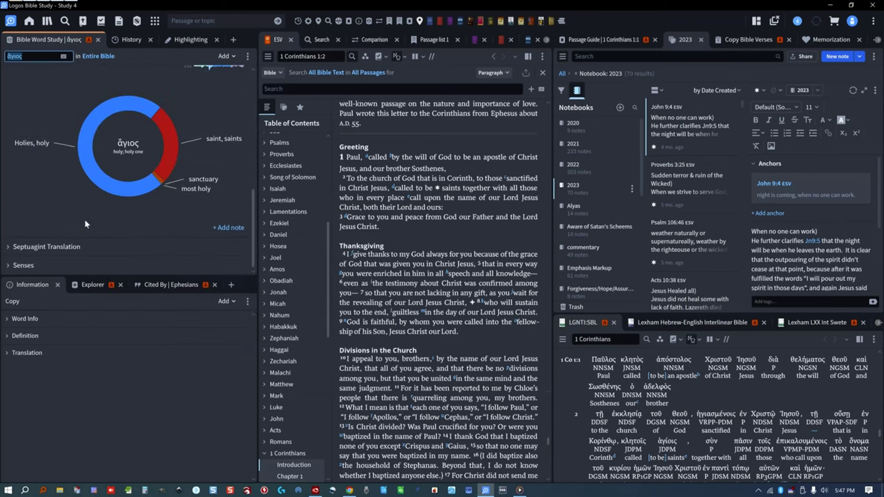
click(21, 265)
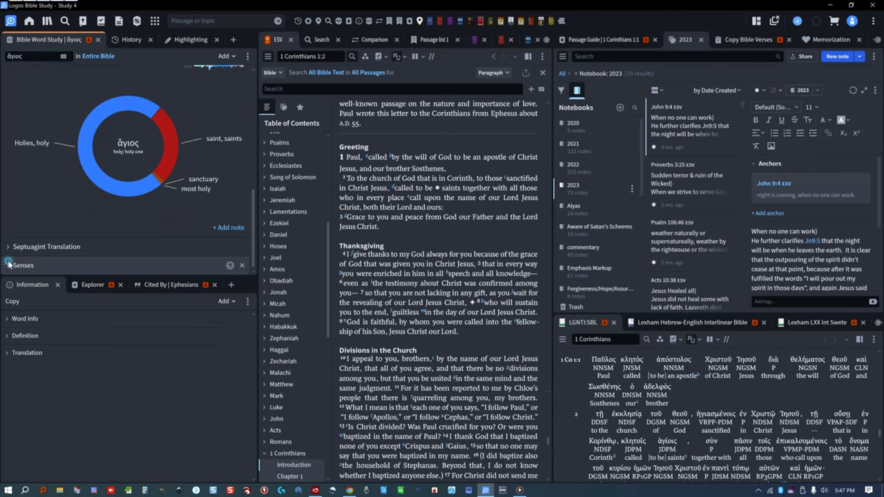
scroll(26, 254, down, 3)
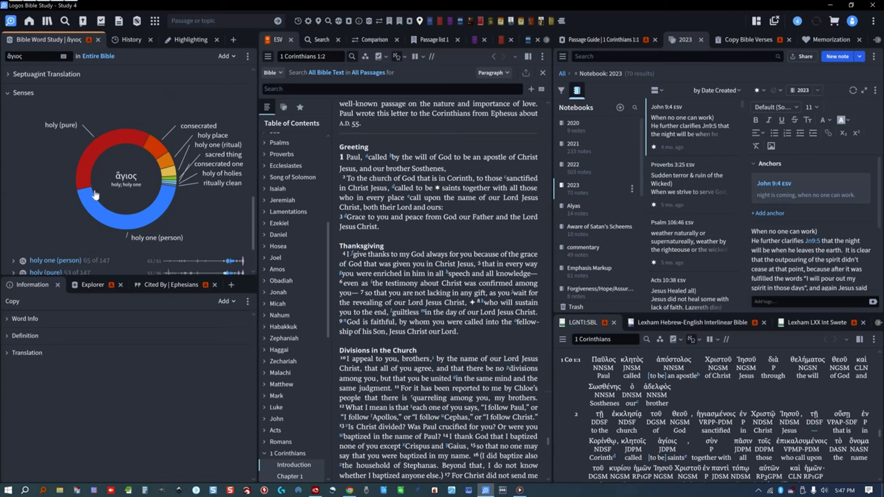
drag(96, 196, 13, 96)
click(13, 96)
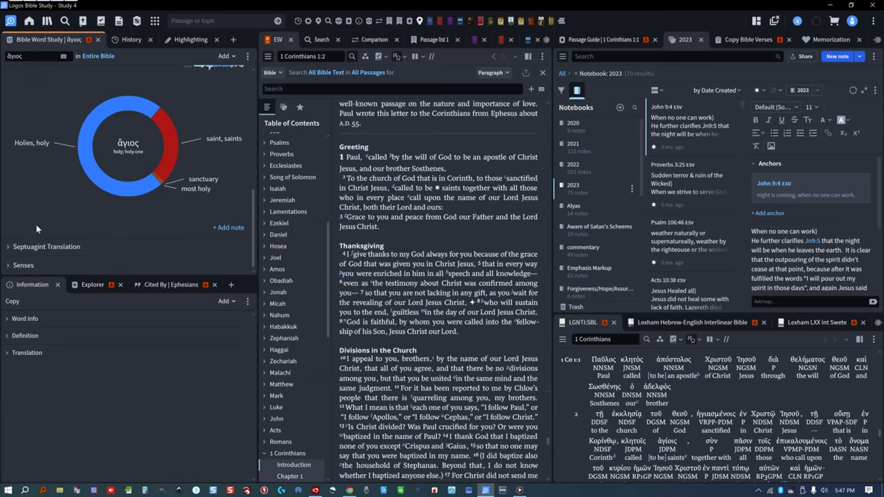
- Check which sections the Information panel can add, review the Word Info settings, and expand the Word Info section
click(223, 301)
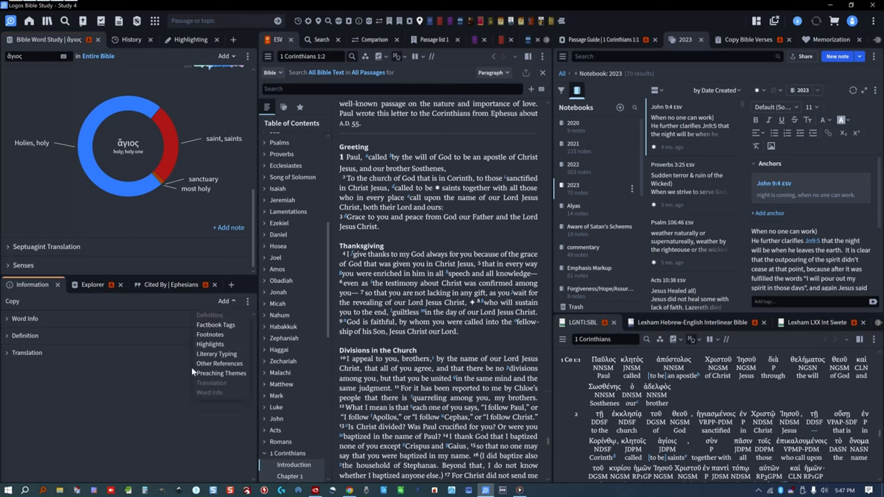
click(171, 366)
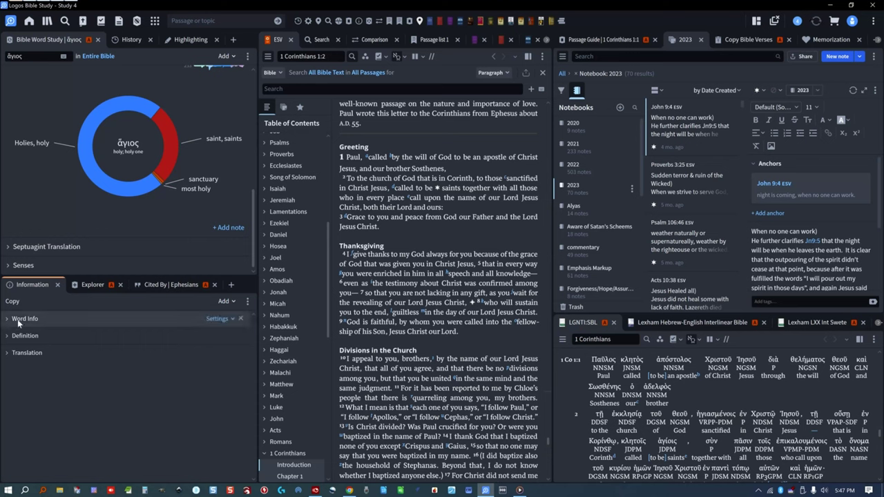
click(225, 319)
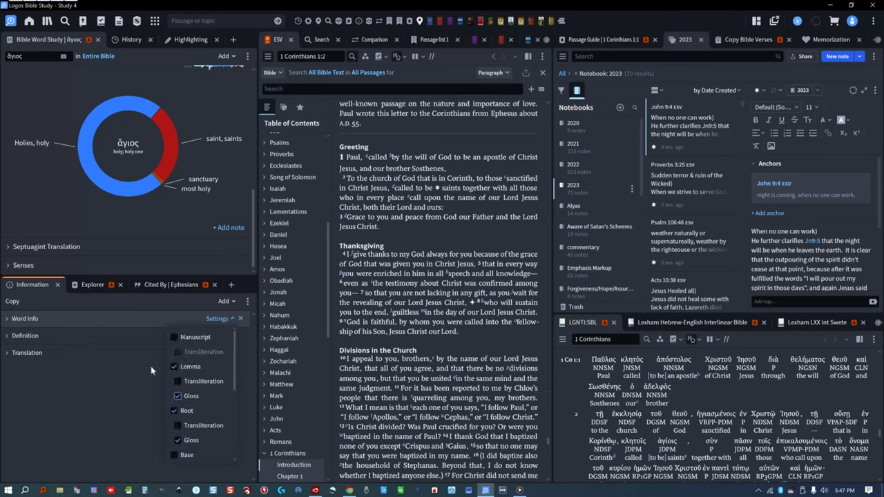
click(74, 323)
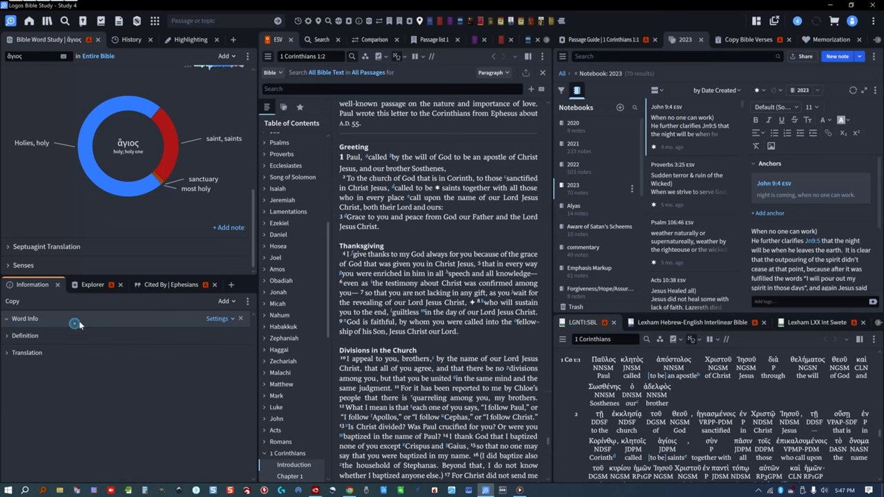
click(127, 317)
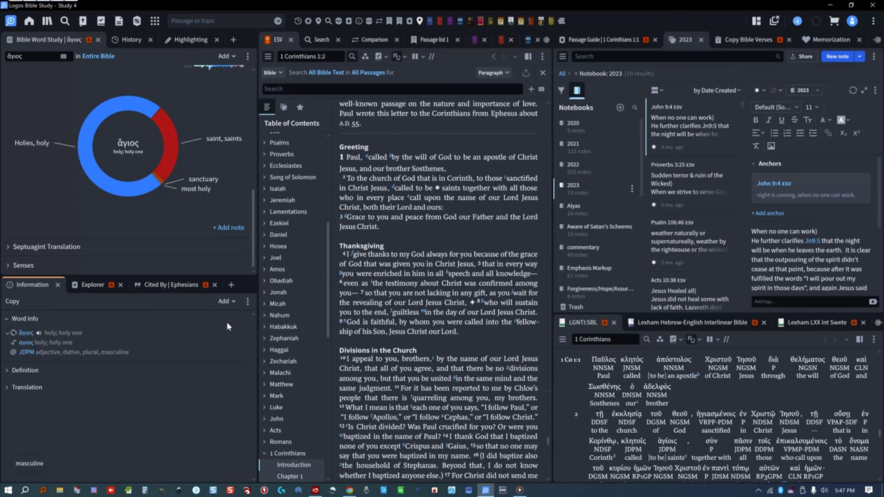
- Look up "guiltless" from 1 Corinthians 1:8, read its grammar terms in Word Info, and expand its Definition section
double_click(401, 313)
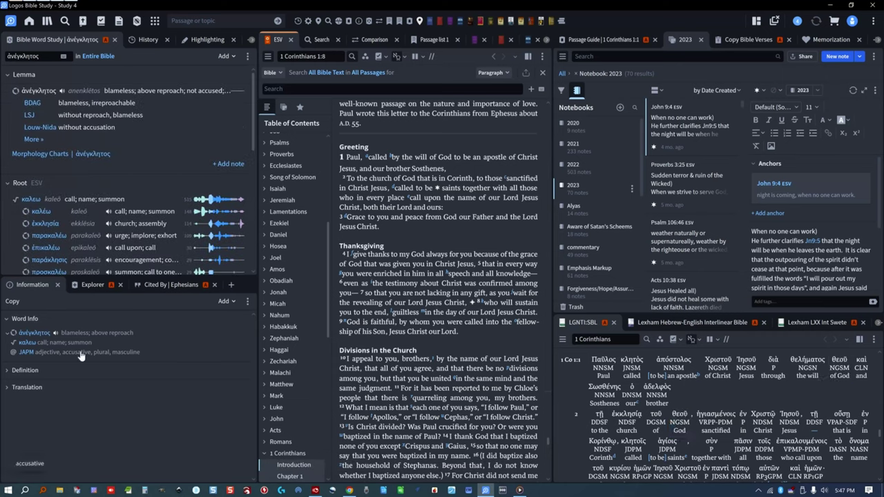
mouse_move(81, 356)
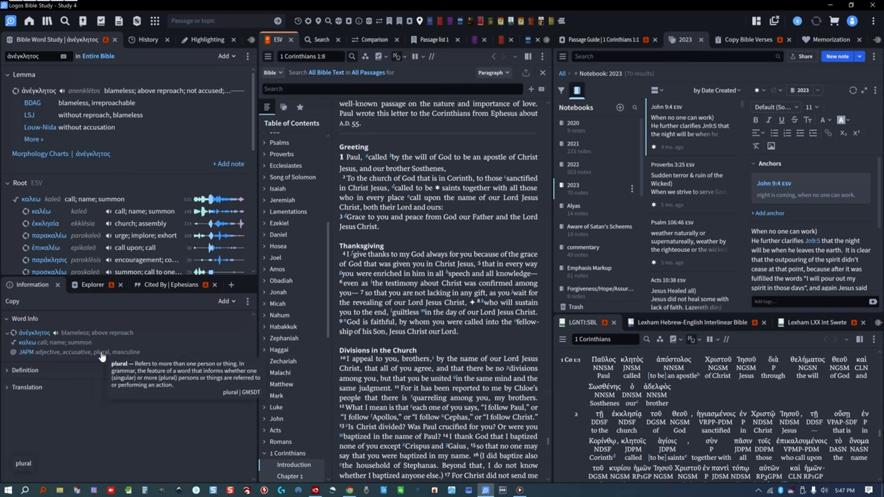
click(24, 370)
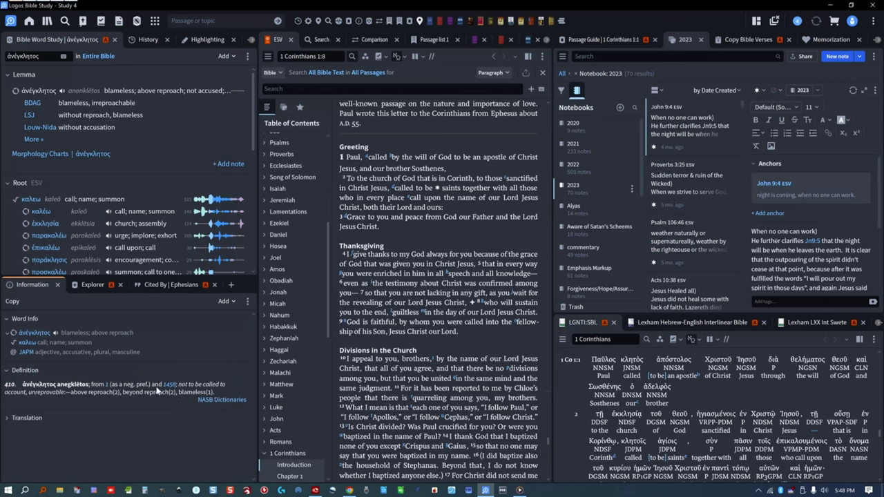
- Look up "Grace" from 1 Corinthians 1:3, expand its Translation section, and compare the renderings of "given" in verse 4
click(364, 218)
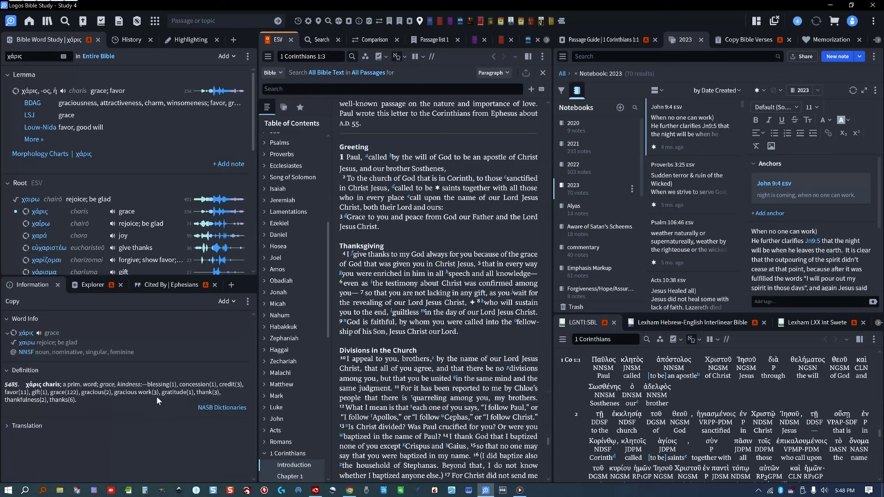
click(8, 427)
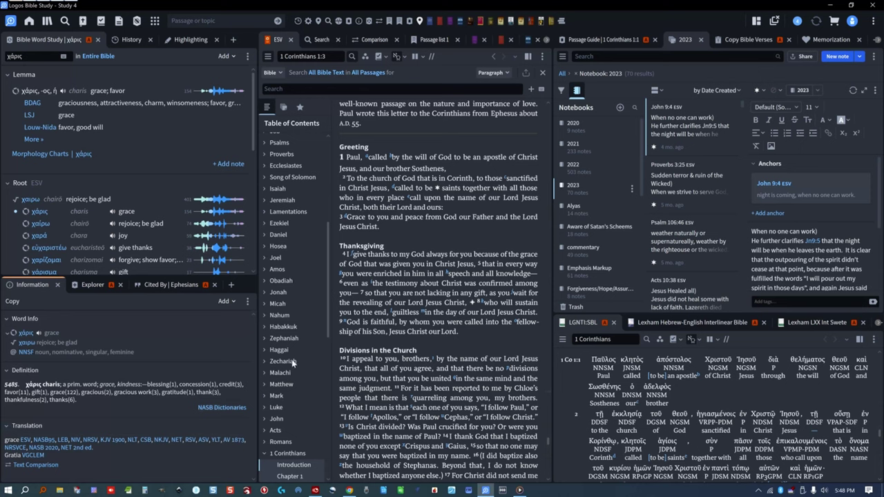
click(398, 263)
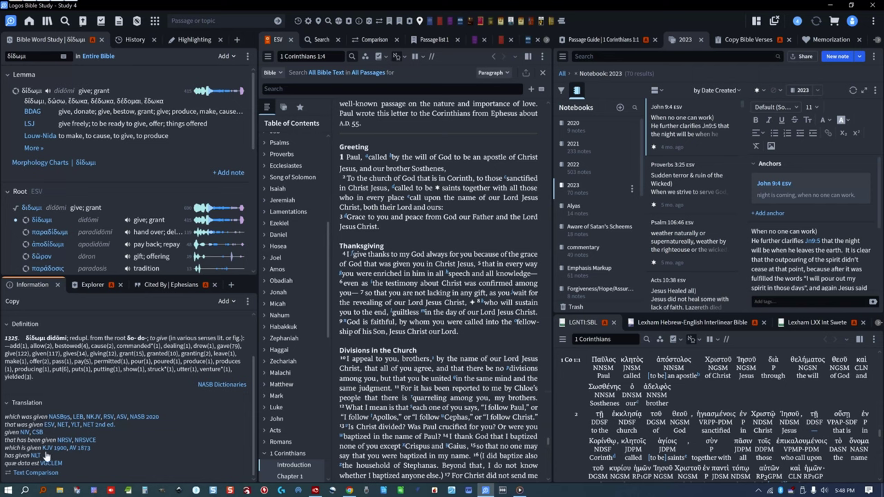
- Show the Explorer for 1 Corinthians 1:1, collapse its Cross References and Commentaries sections, and check the panel's options
click(87, 284)
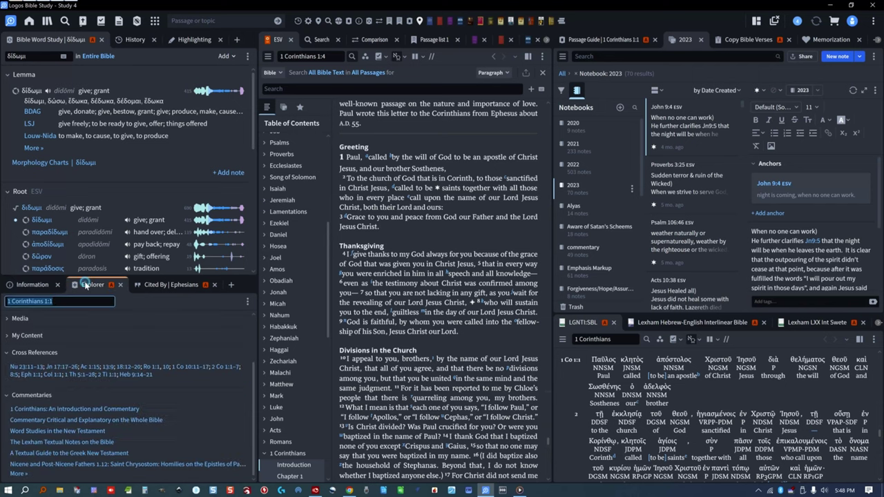
click(9, 352)
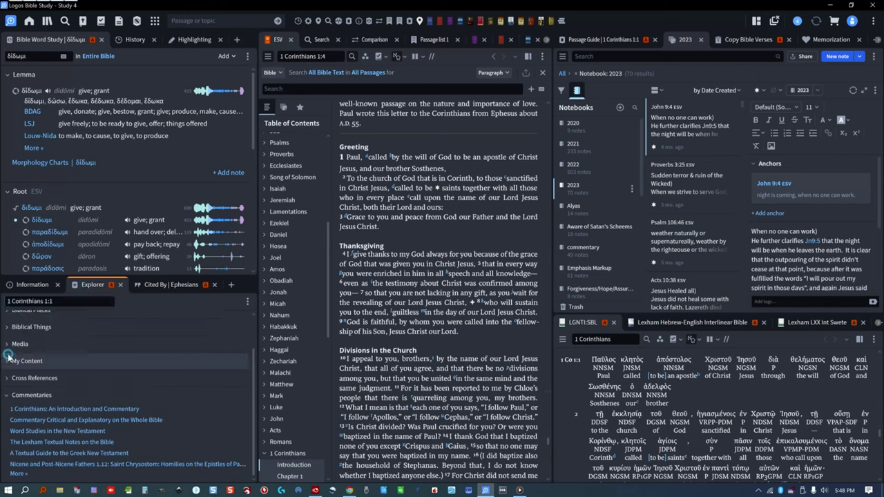
click(7, 395)
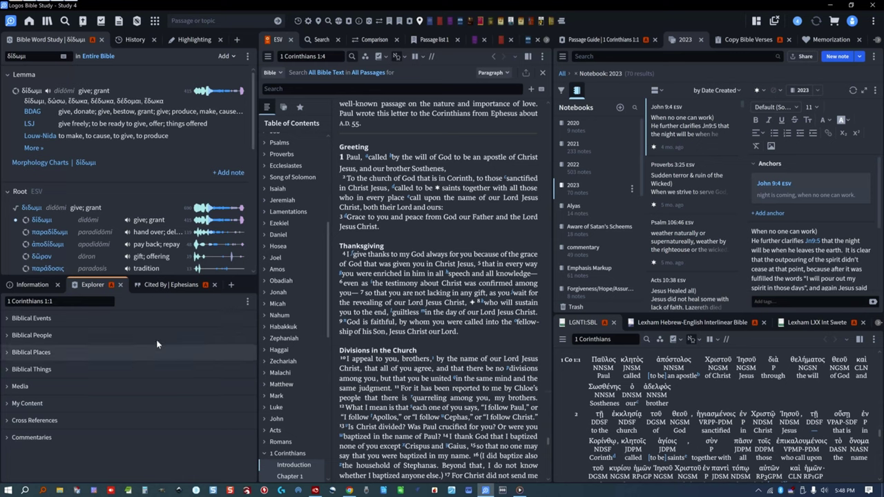
click(247, 300)
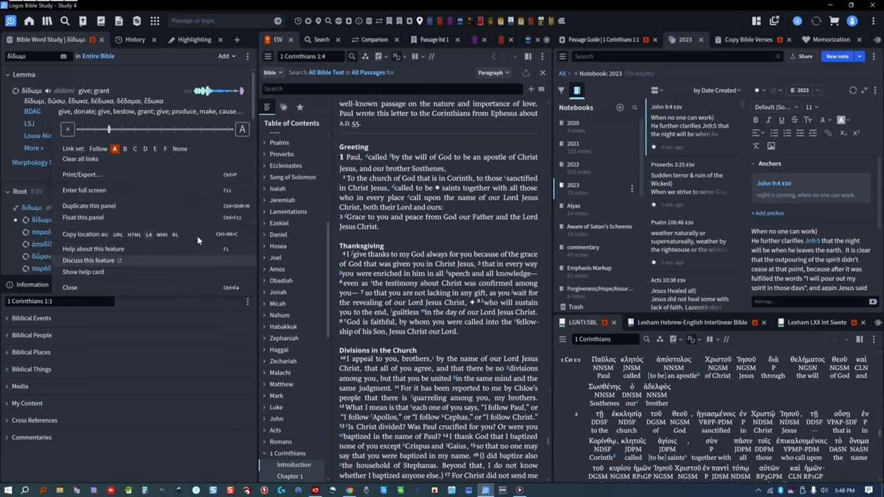
click(150, 313)
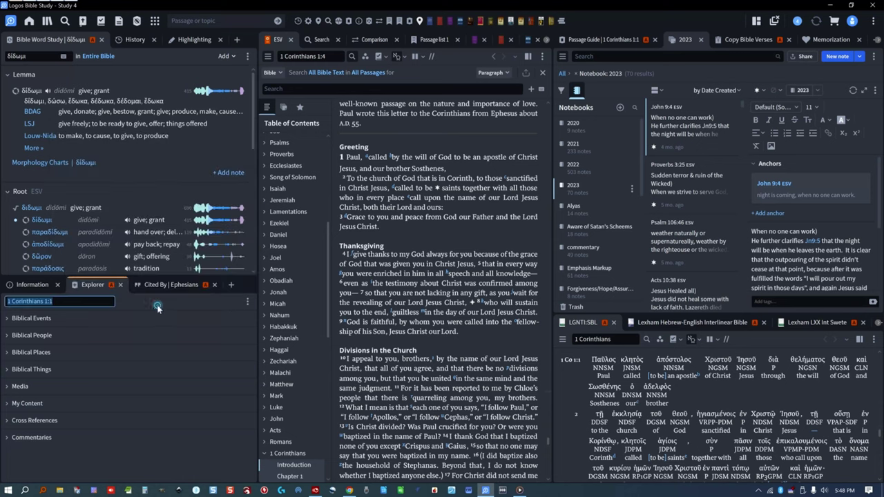
- Expand the Explorer's Commentaries section and follow it along 1 Corinthians 1, looking up "divided" in verse 13
click(7, 435)
scroll(12, 439, down, 1)
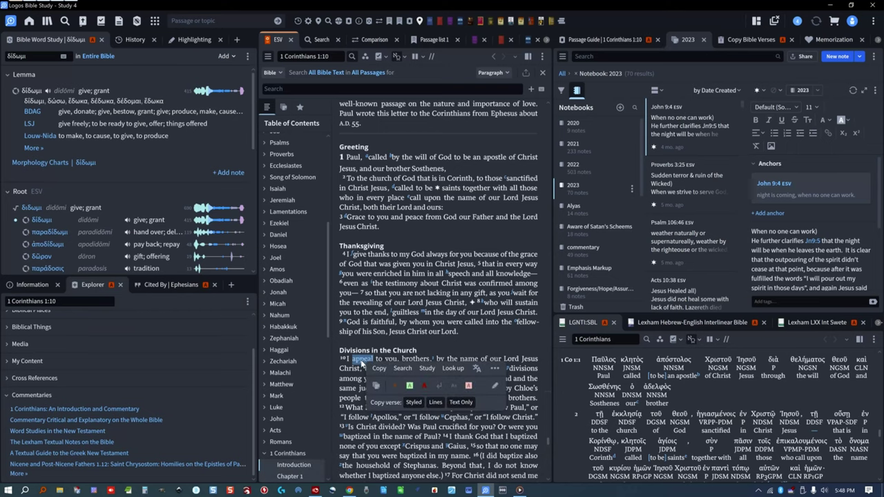
scroll(381, 298, down, 3)
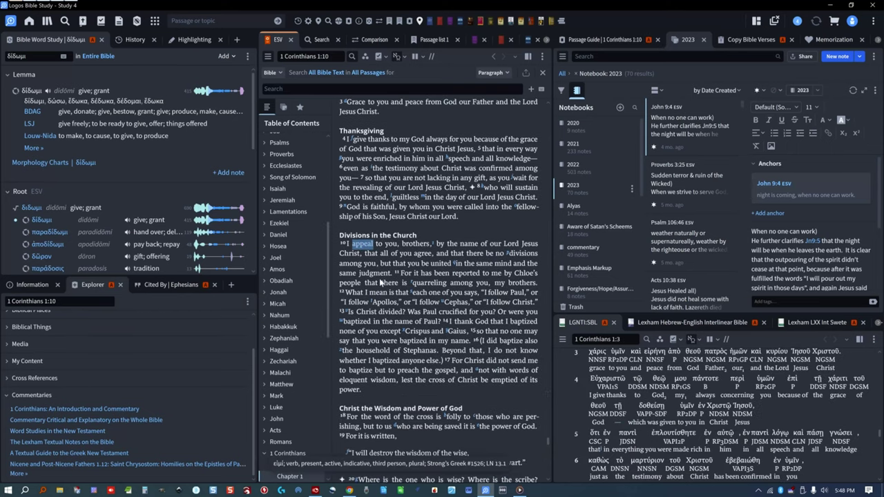
click(354, 312)
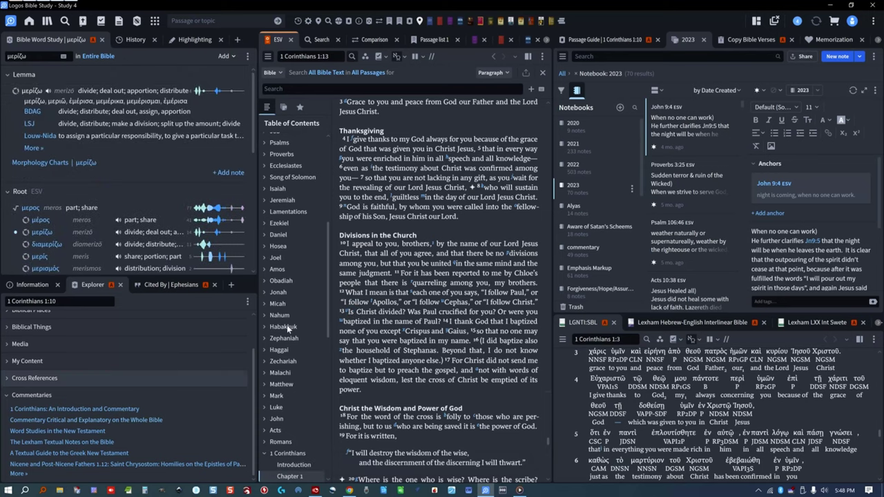
scroll(364, 286, down, 1)
scroll(364, 287, down, 5)
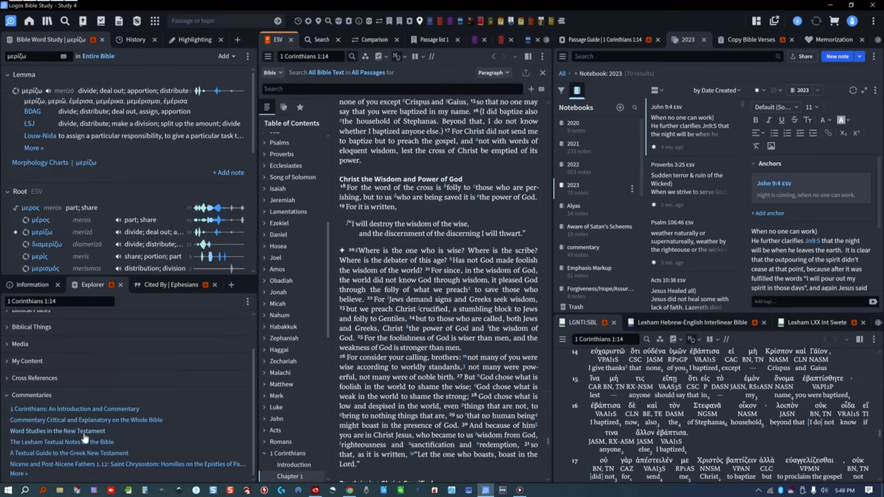
- Show the Passage Guide and examine its Word by Word section for 1 Corinthians 1:16
click(593, 40)
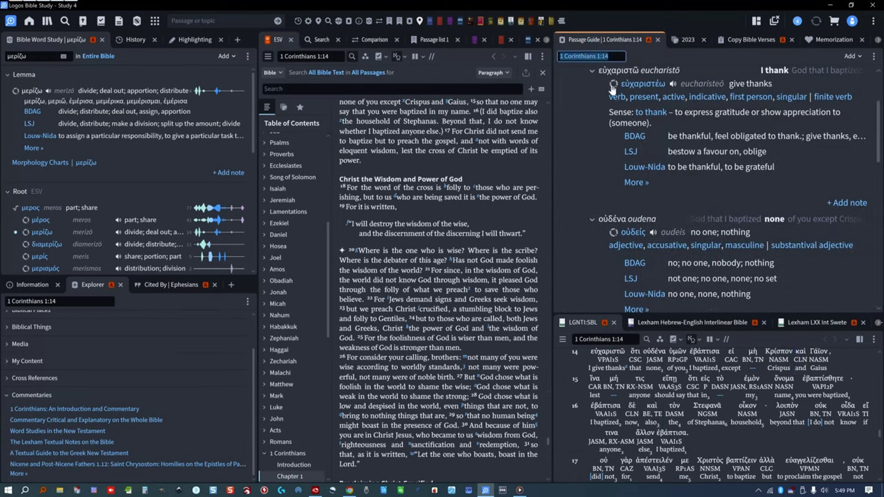
scroll(429, 233, down, 1)
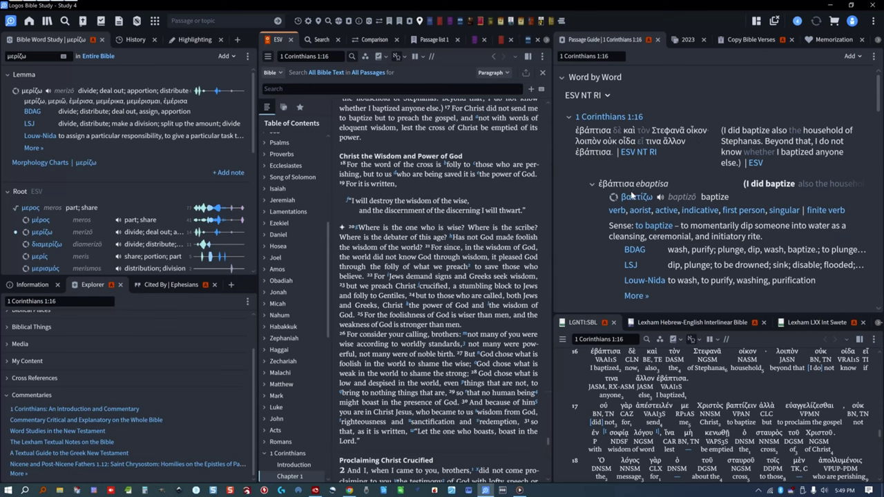
scroll(631, 196, down, 1)
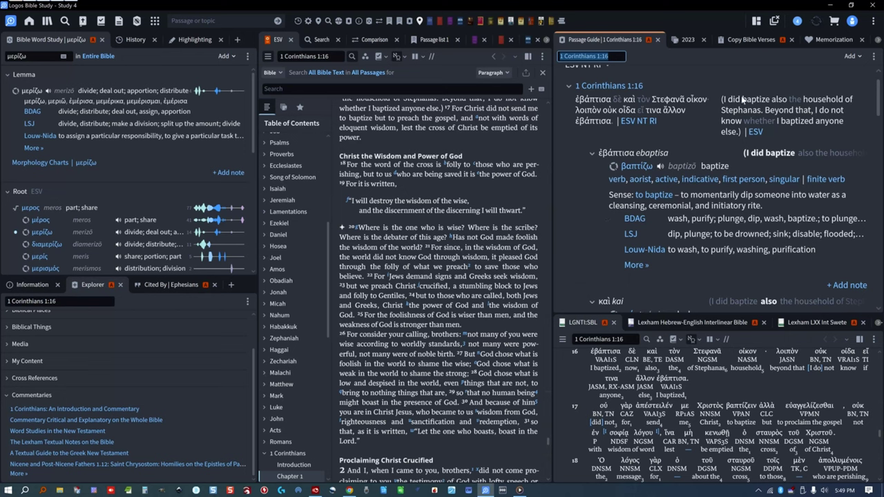
scroll(629, 192, down, 3)
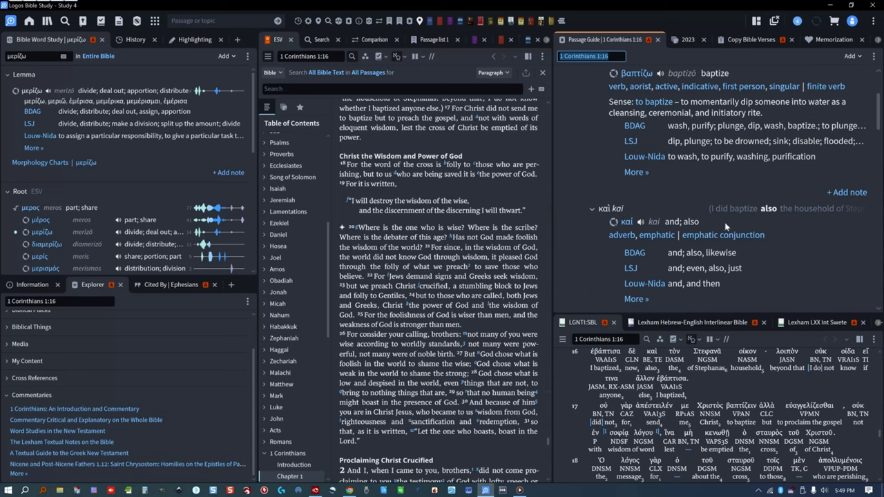
- Show the Memorization practice for Psalm 37:1, open Passage list 1, and send its passages to memorization
click(834, 40)
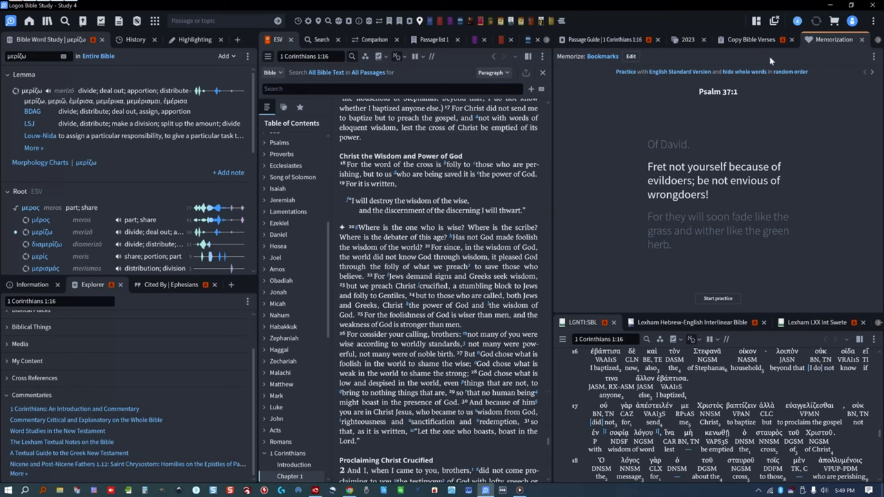
click(433, 41)
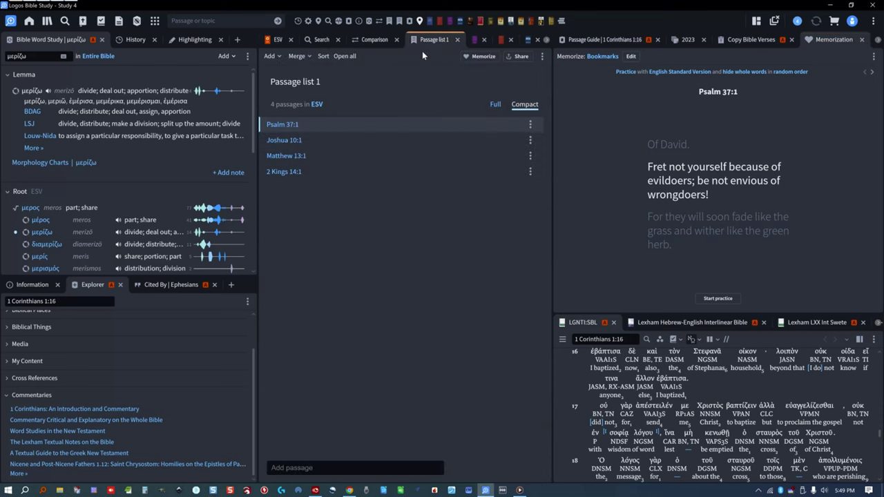
click(480, 56)
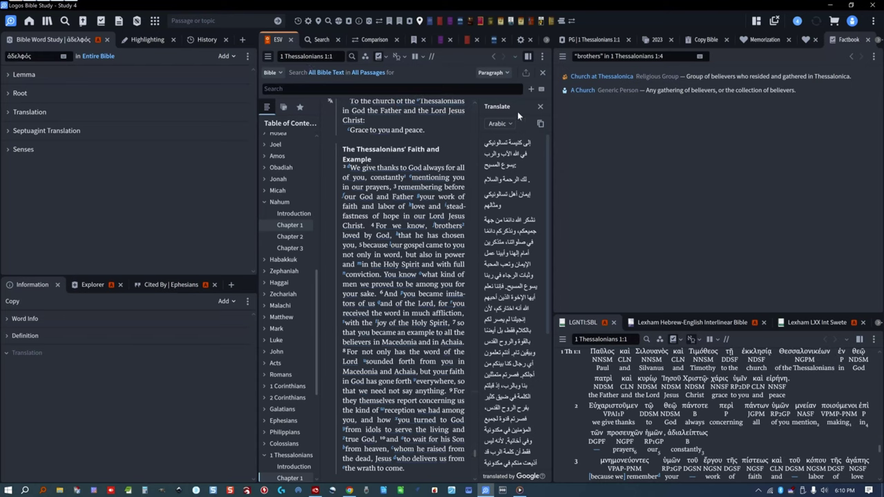
- Close the ESV's Translate pane and review the Program Settings, including the application theme, toolbar location, startup layout and text display options
click(539, 108)
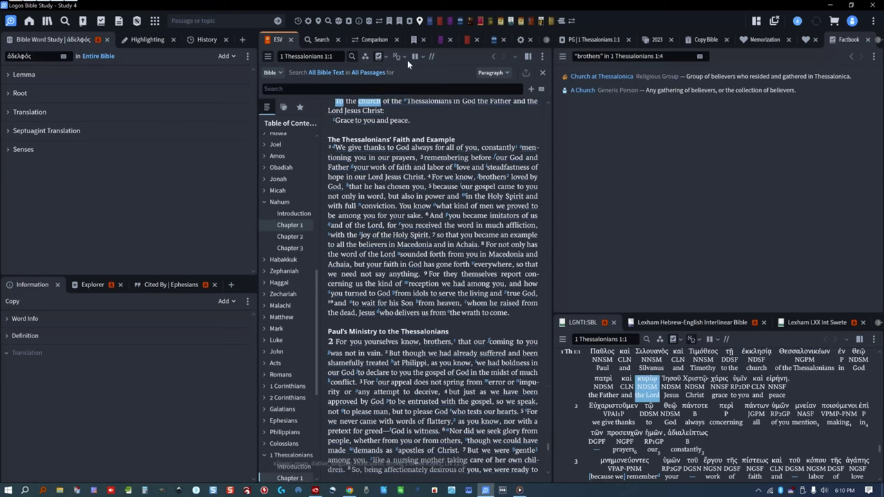
click(521, 40)
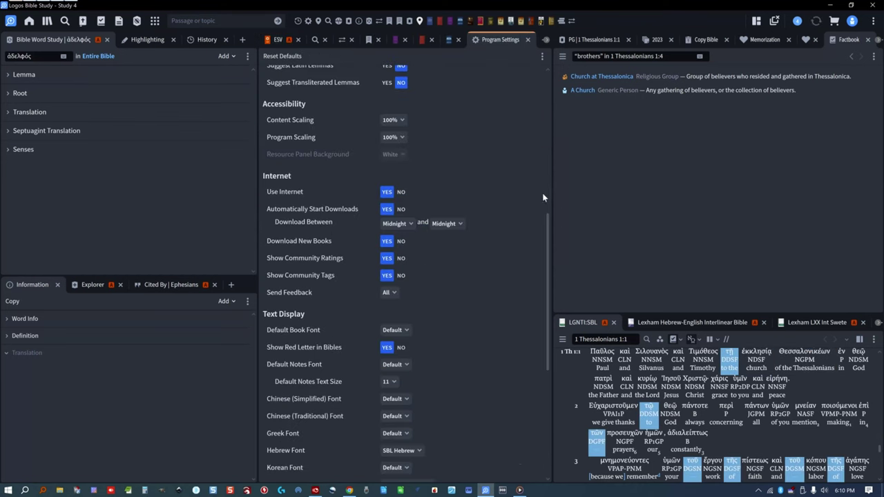
scroll(543, 197, up, 5)
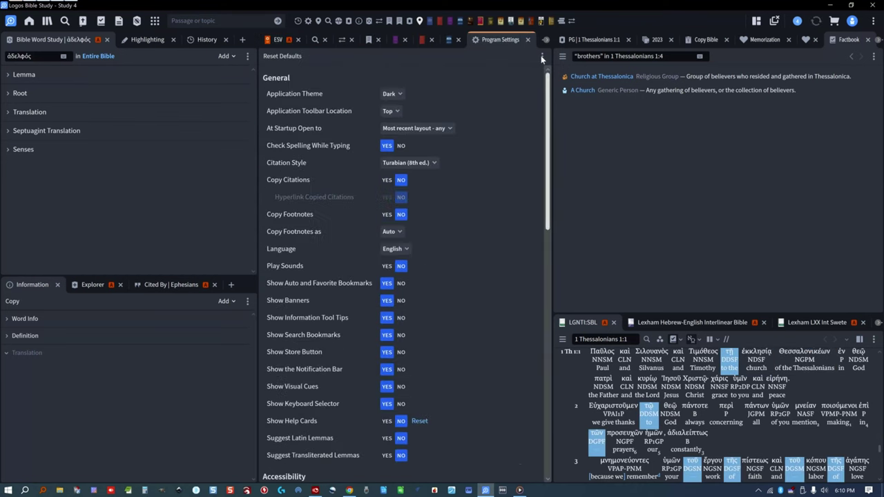
click(392, 94)
click(396, 121)
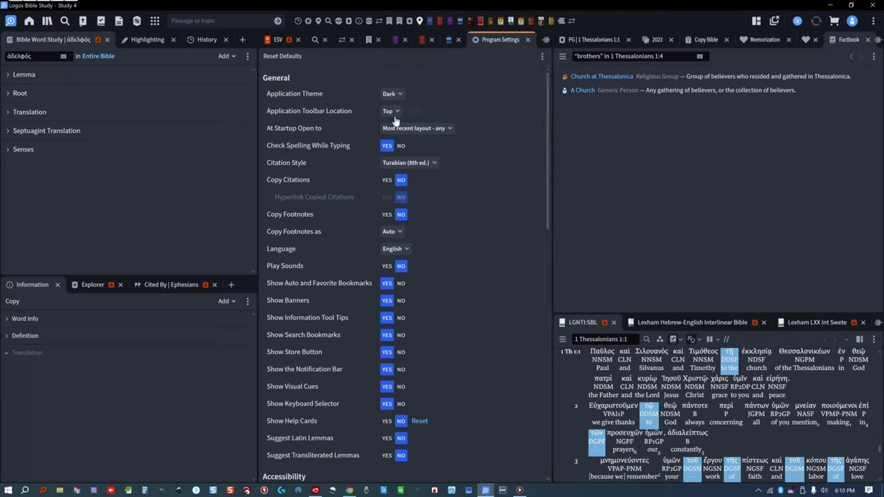
click(396, 117)
click(396, 115)
click(405, 131)
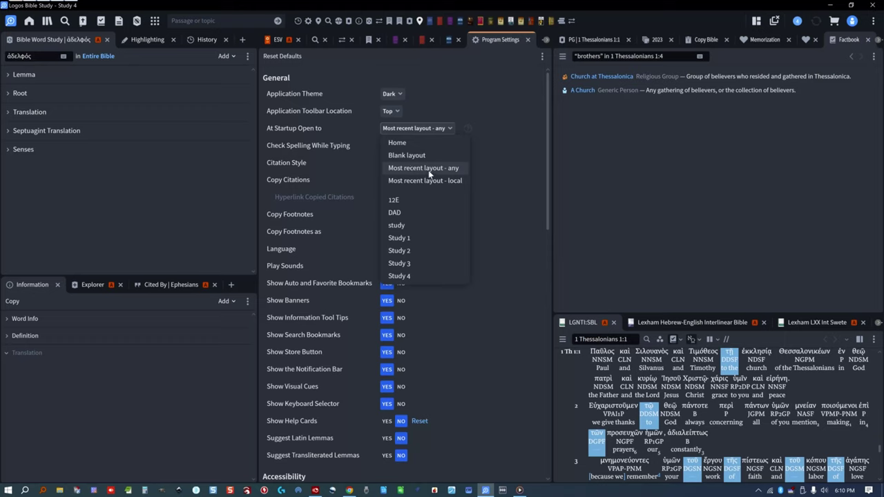
click(491, 132)
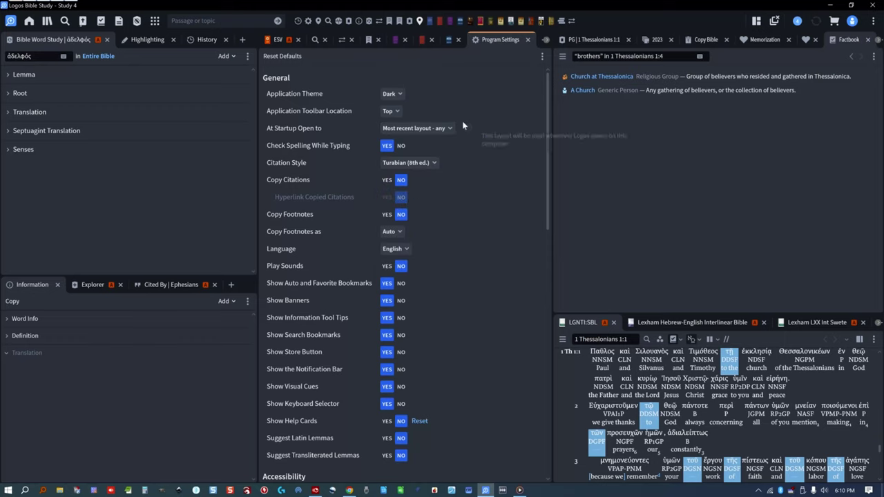
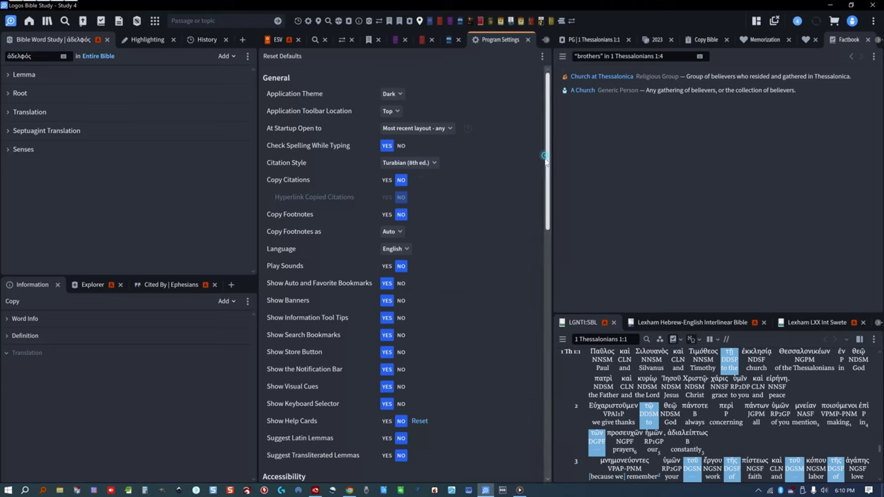
drag(545, 156, 539, 331)
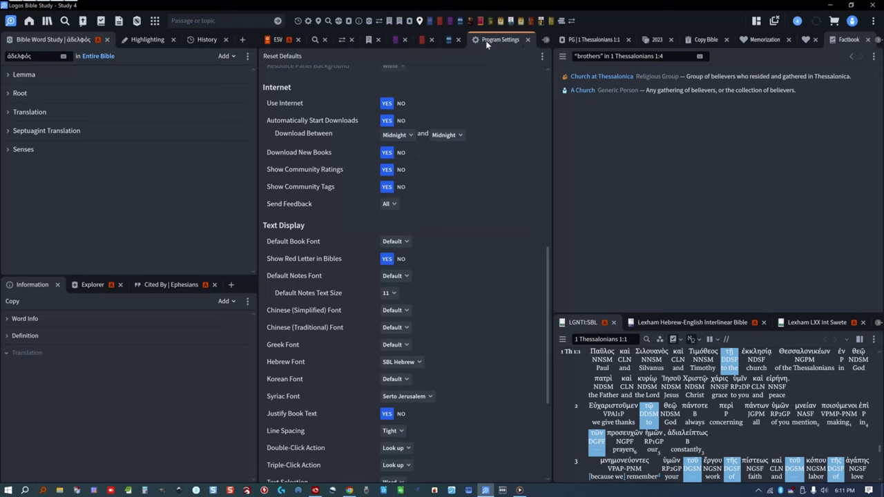
- Return to the ESV and expand the Senses section of the ἀδελφός Bible Word Study
click(280, 40)
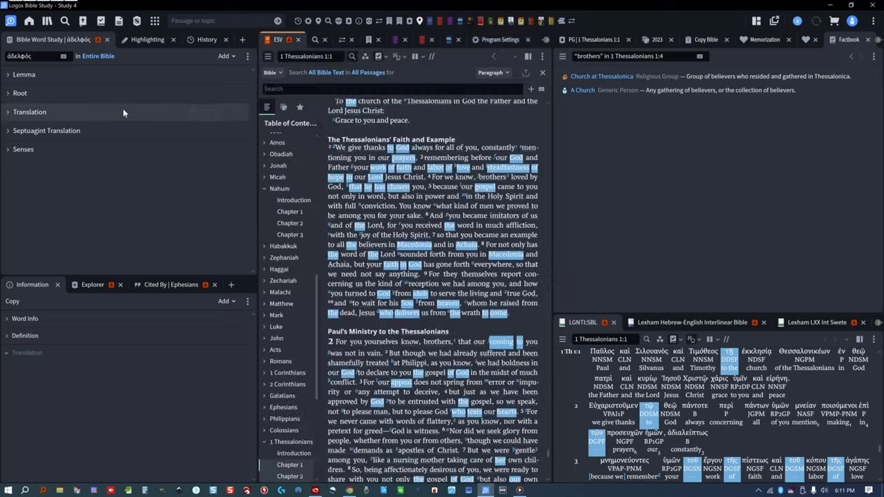
click(8, 152)
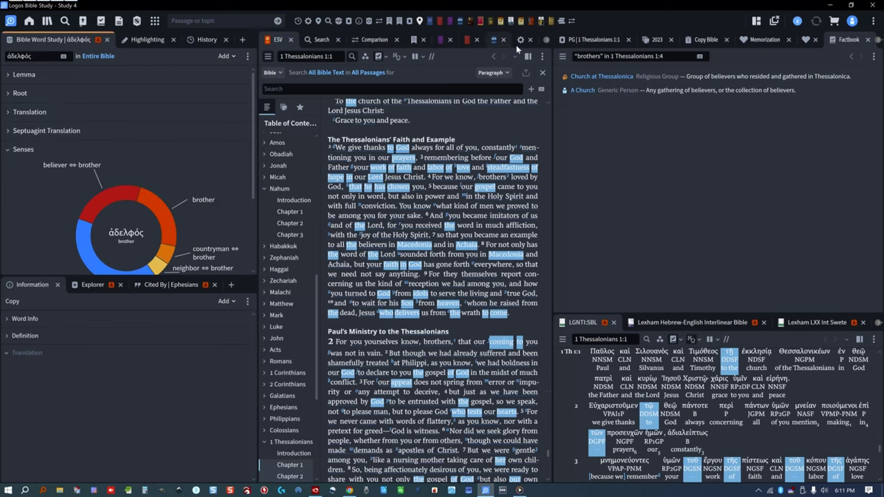
- Add the Comparison panel to the shortcuts bar and delete the duplicate Text Comparison shortcut
click(375, 39)
click(397, 39)
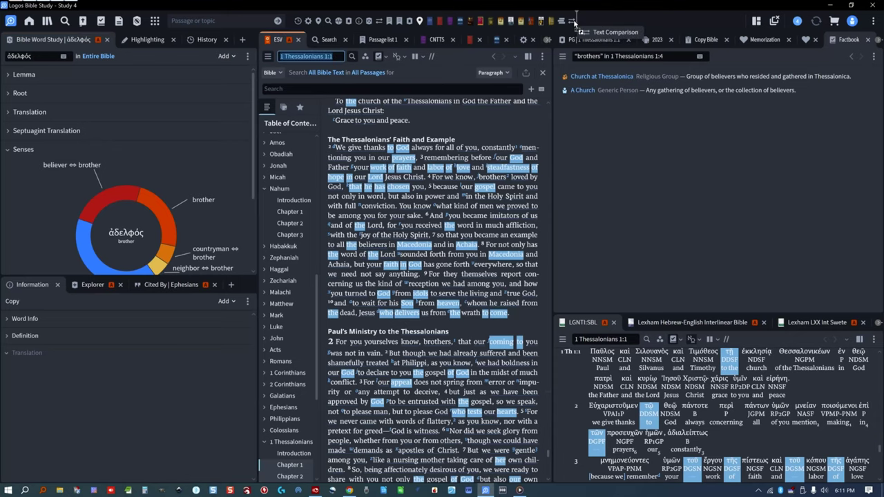
click(574, 23)
right_click(571, 25)
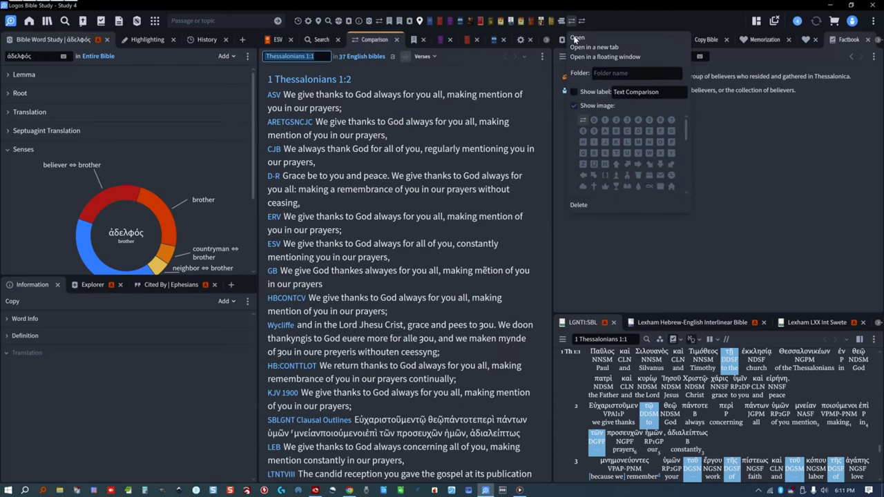
click(579, 205)
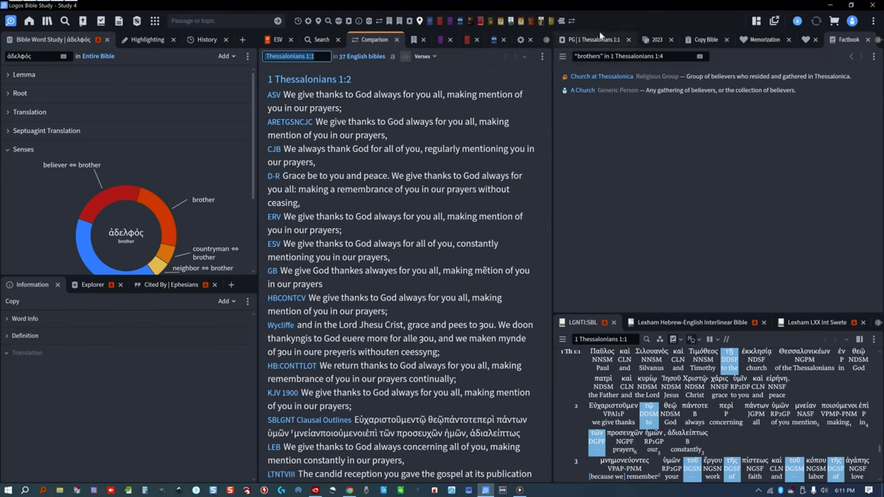
- Examine the label and image options of the remaining Text Comparison shortcut, leaving its label hidden
right_click(572, 24)
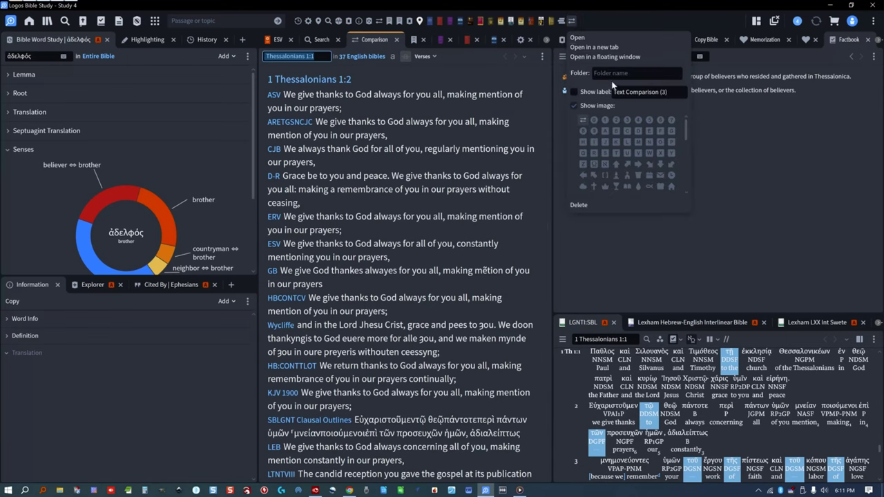
click(629, 96)
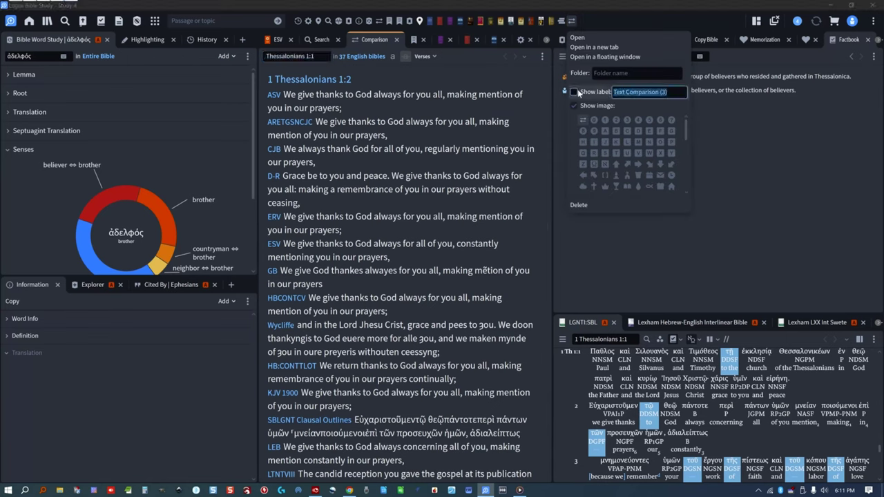
click(574, 92)
click(576, 92)
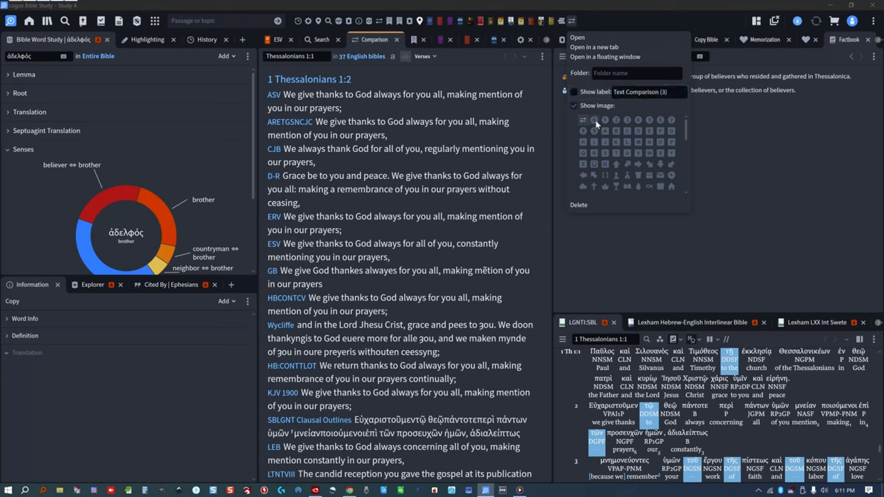
click(595, 120)
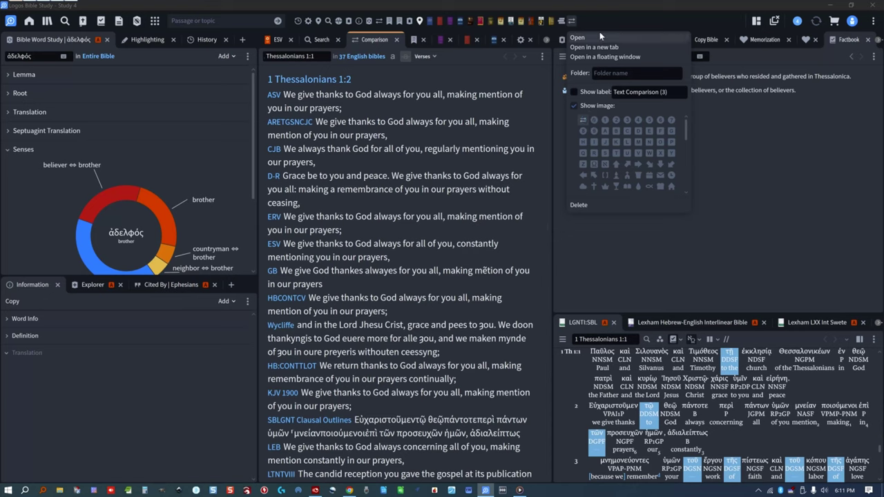
click(572, 25)
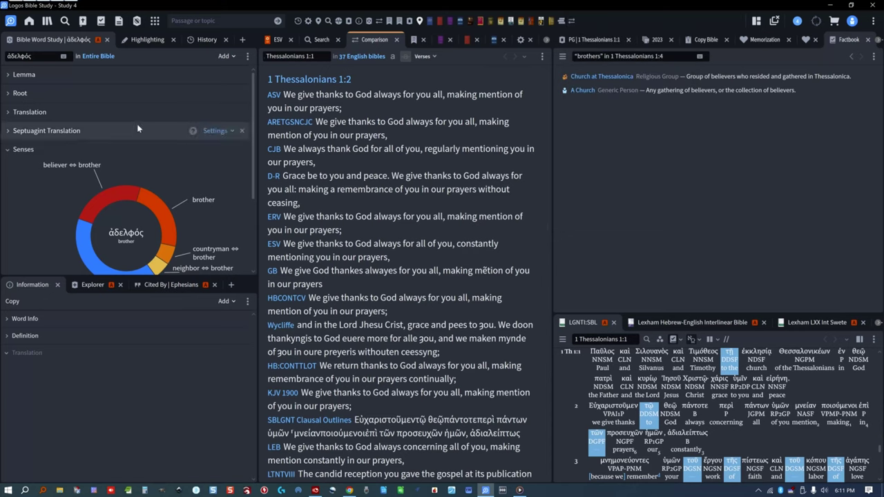
- Dock the ESV in its own column and move it back beside the Search panel, narrowing the Bible Word Study column
click(319, 41)
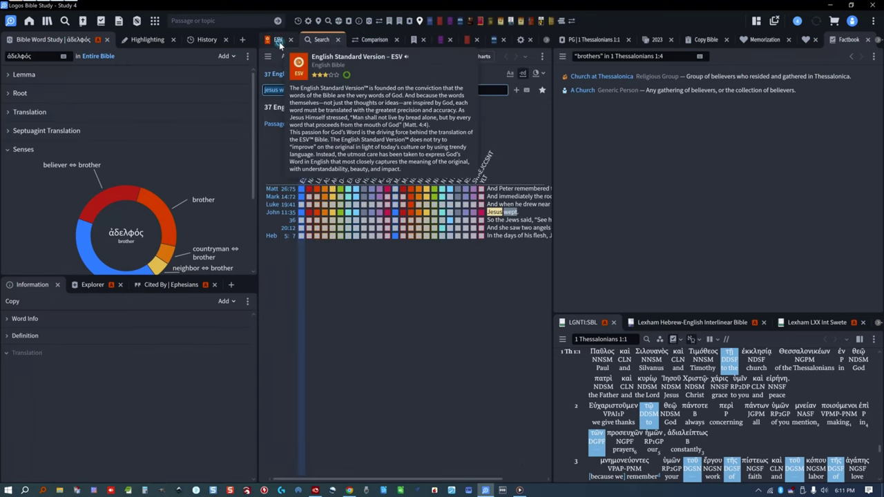
click(279, 41)
key(ctrl+w)
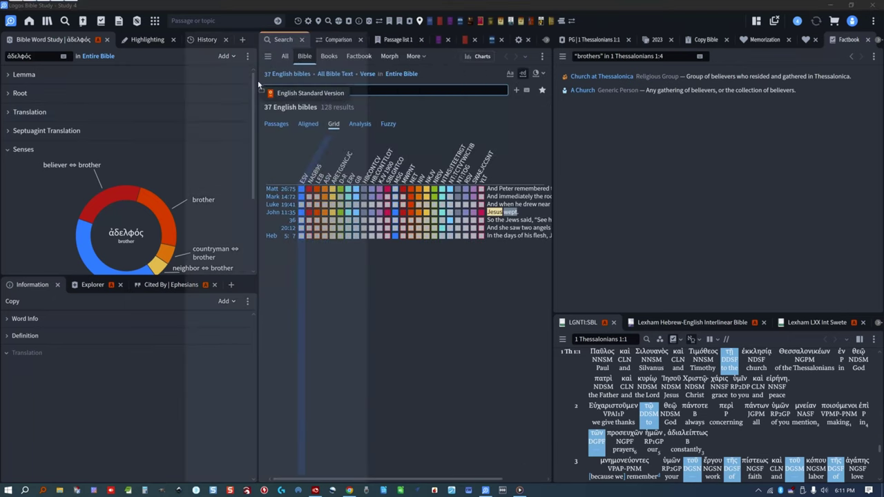
drag(257, 82, 258, 81)
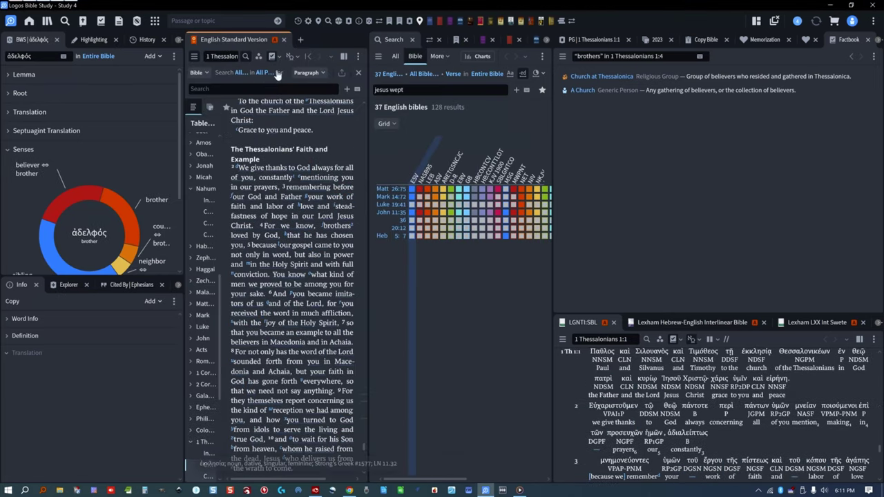
drag(259, 43, 387, 43)
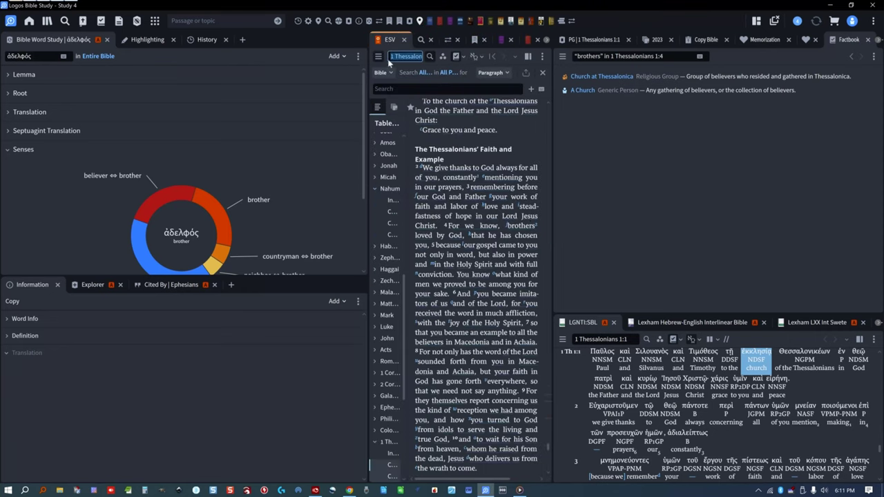
drag(369, 88, 302, 96)
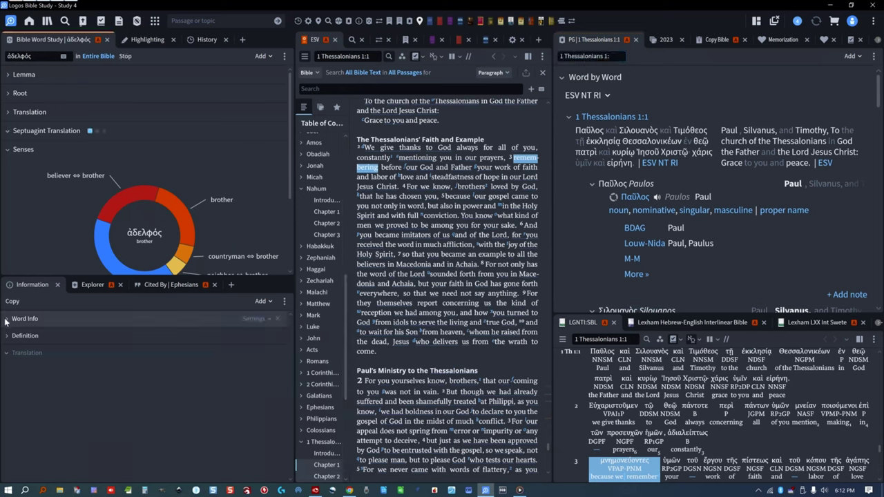
- Look up words in 1 Thessalonians 1, including "For we know" in verse 4, and examine their translations in the Information panel
double_click(461, 235)
click(430, 208)
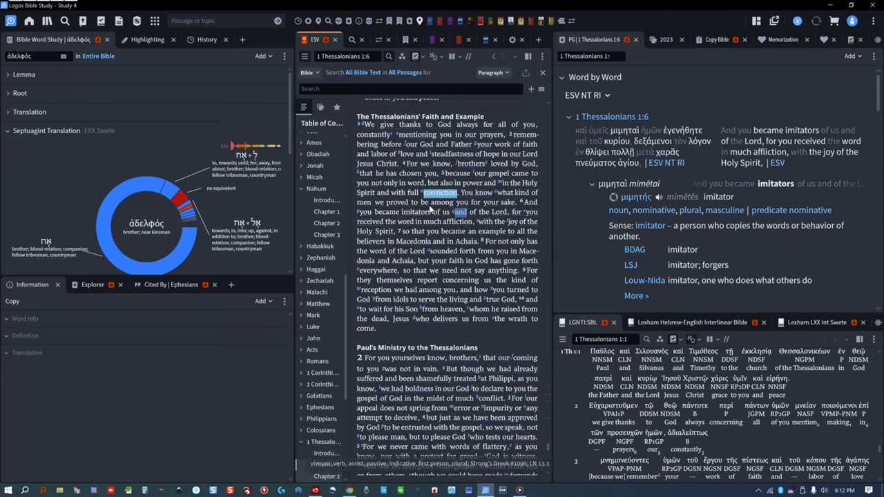
scroll(428, 186, down, 1)
click(426, 163)
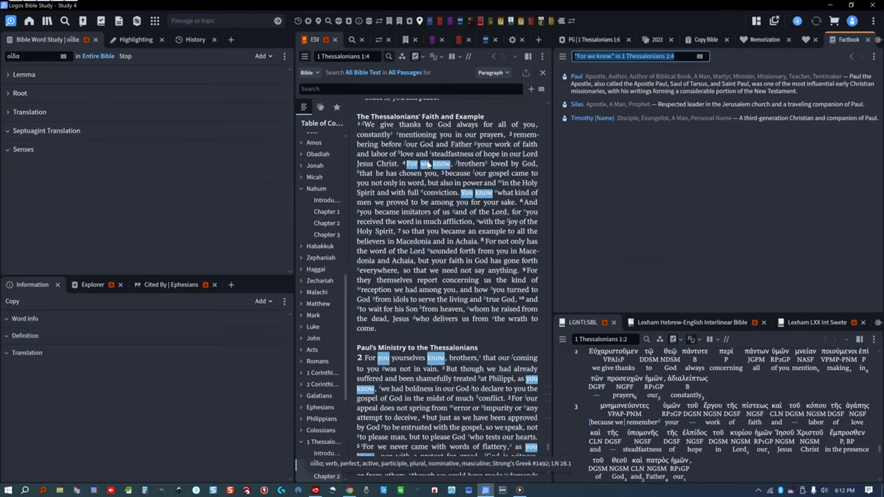
click(14, 319)
click(27, 336)
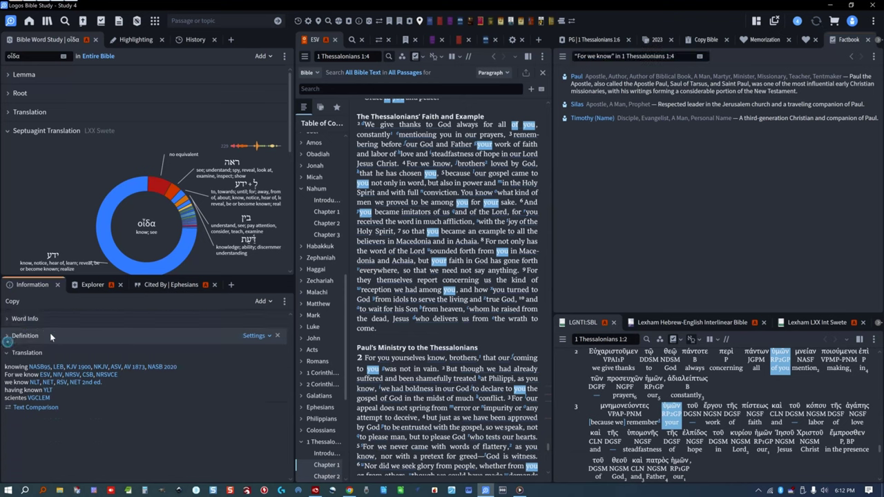
click(777, 406)
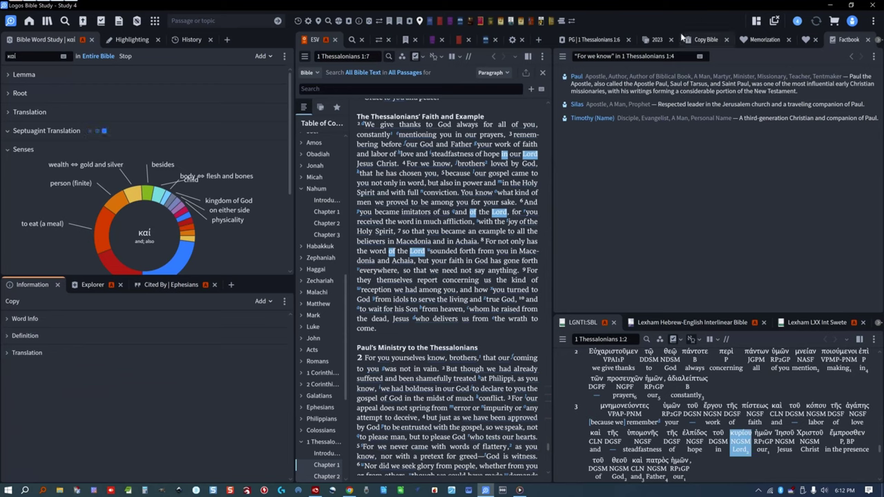
- Show the 2023 notebook and check the list of saved layouts
click(659, 39)
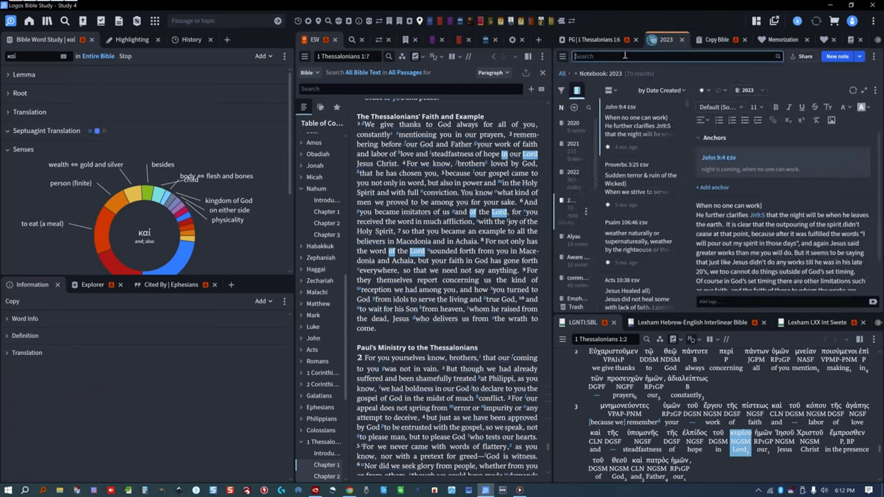
click(756, 21)
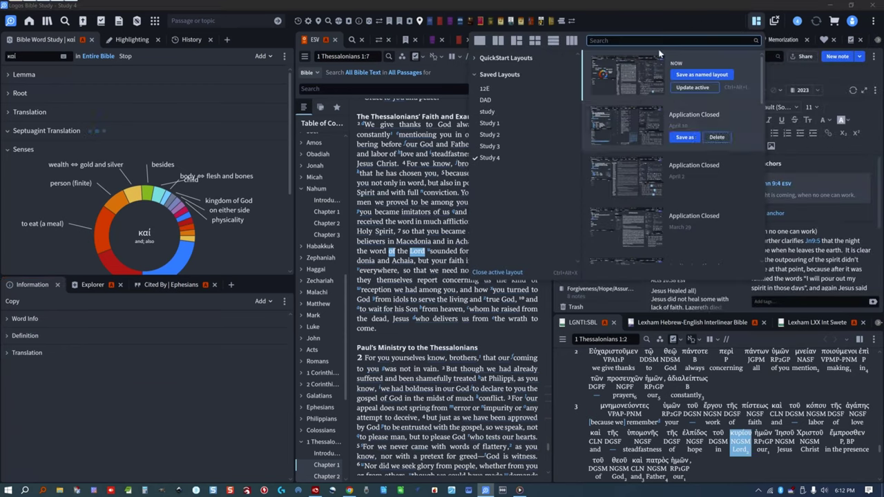
click(656, 28)
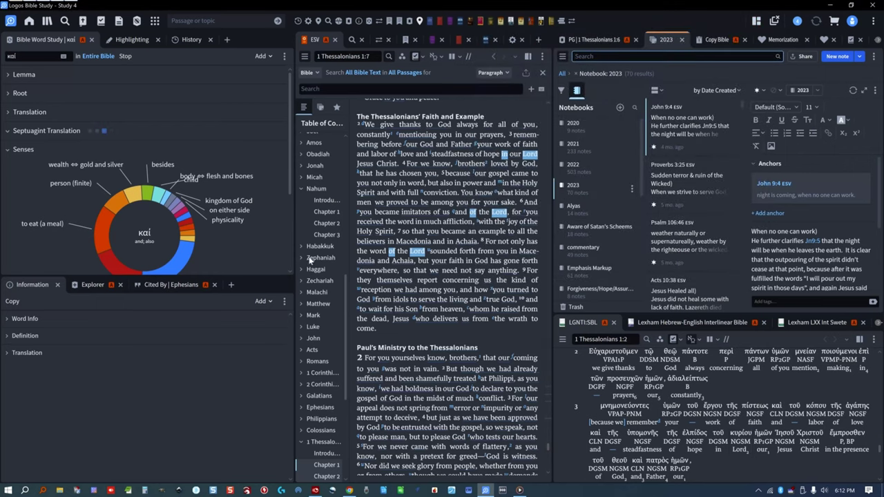
- Narrow the Bible Word Study column and collapse its Senses section
drag(280, 268, 226, 274)
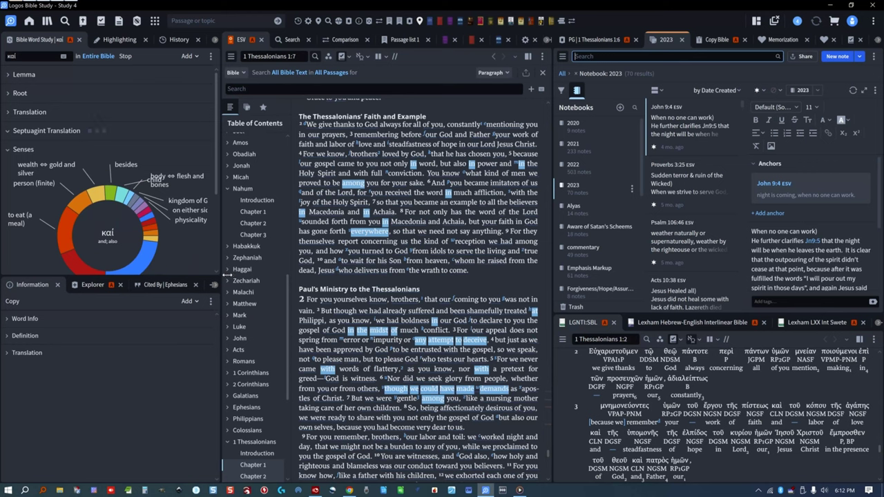
click(6, 149)
- Select "not" in 1 Thessalonians 1:5, check the interlinear's note for verse 3, and show parallel Bible versions beside the ESV
double_click(393, 173)
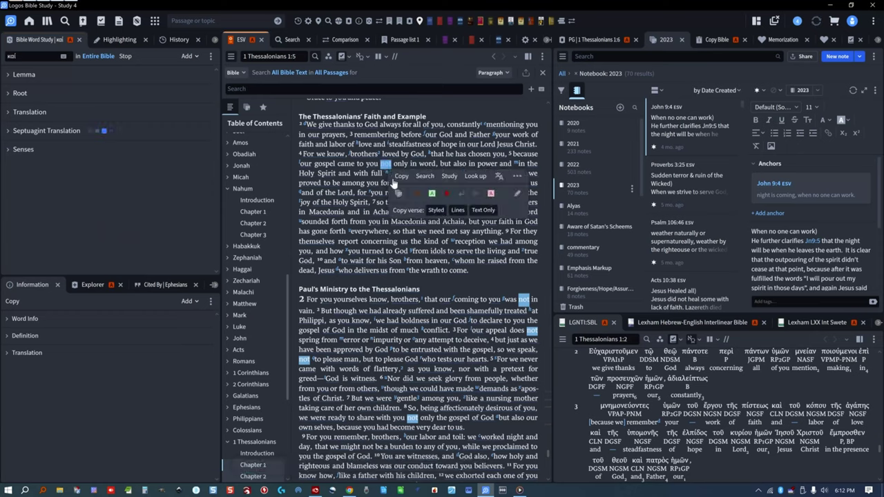
scroll(358, 210, down, 2)
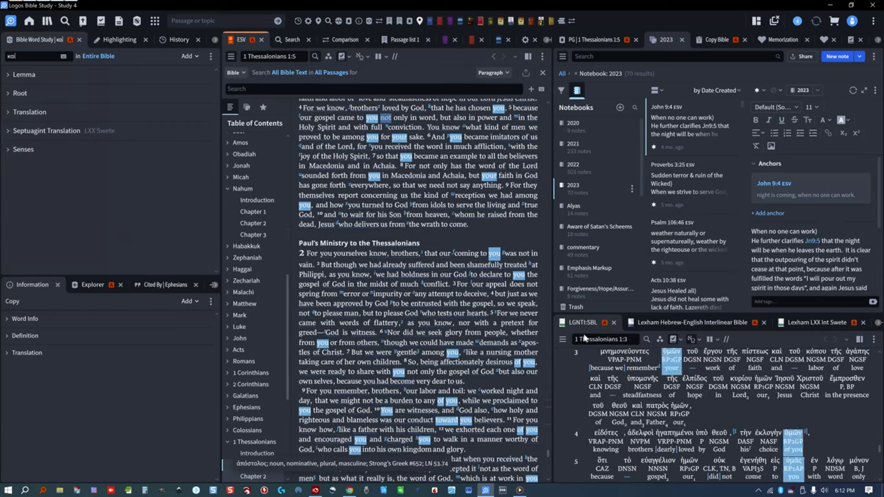
mouse_move(606, 361)
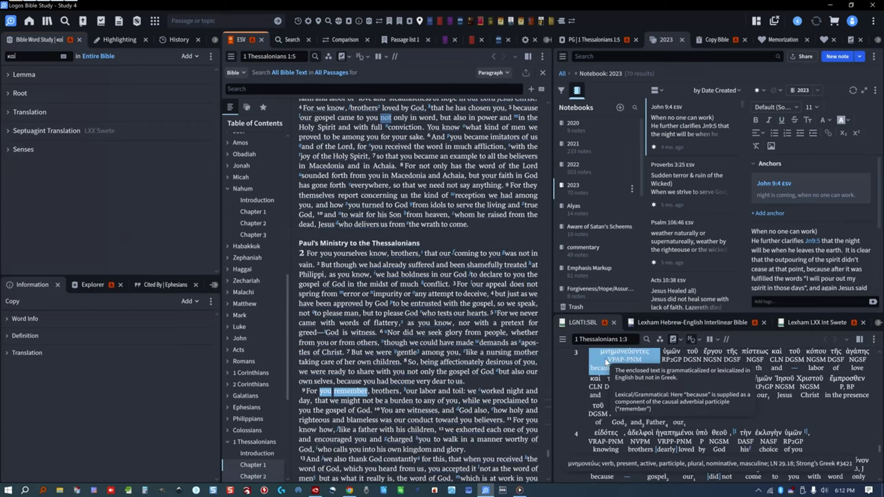
click(378, 59)
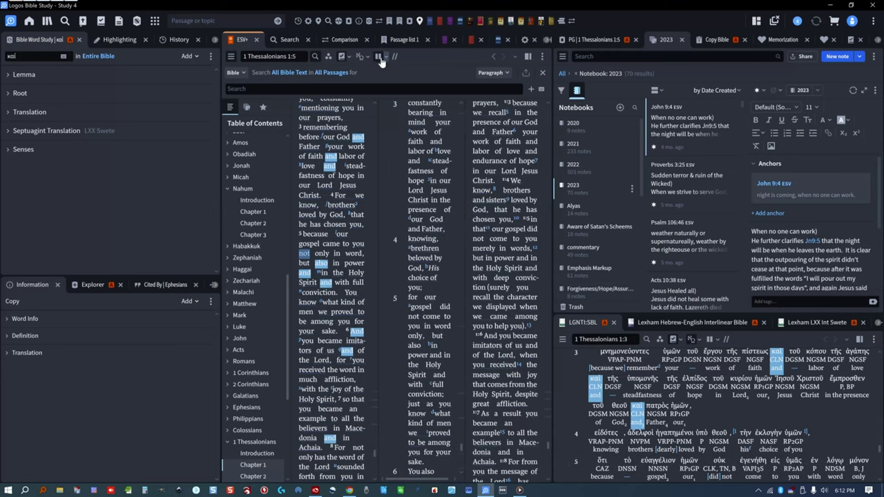
- Find "gospel" of 1 Thessalonians 1:5 in the interlinear and review the ESV's visual filter options for corresponding words
click(657, 462)
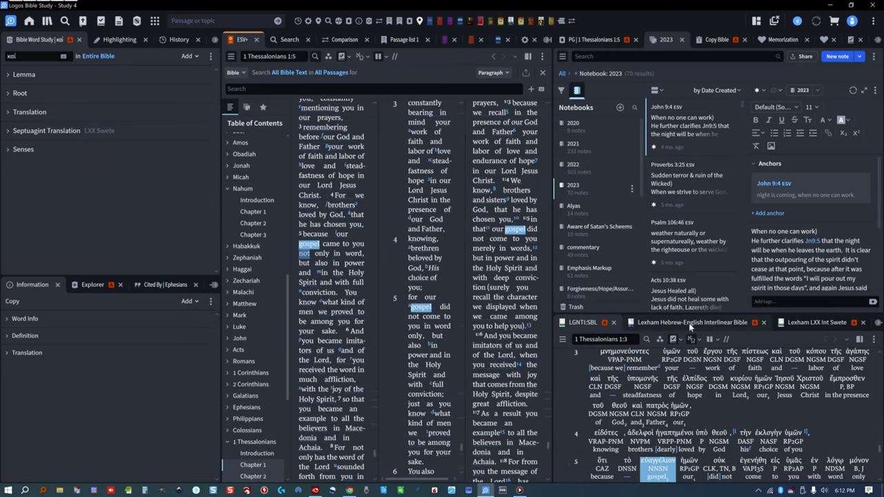
click(689, 324)
click(583, 323)
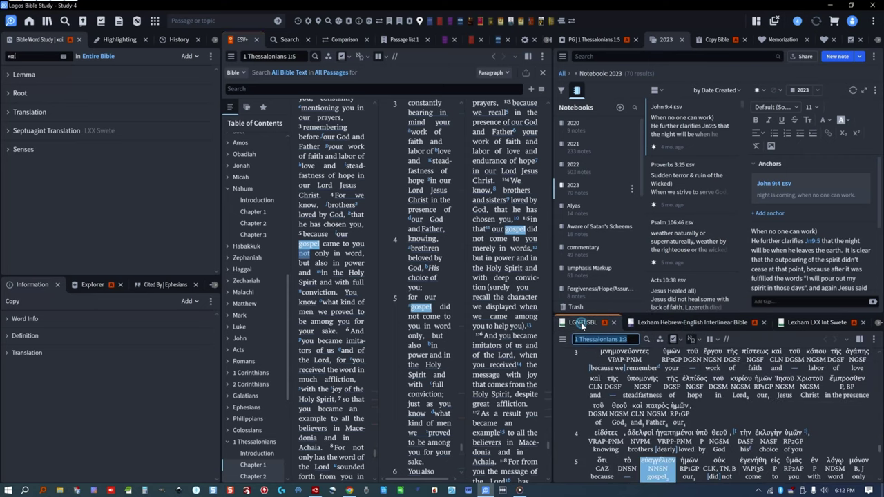
click(330, 58)
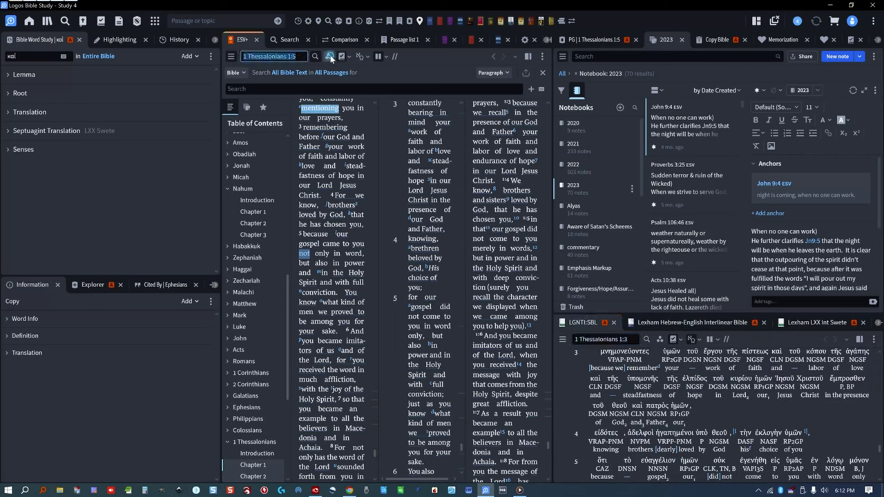
click(330, 58)
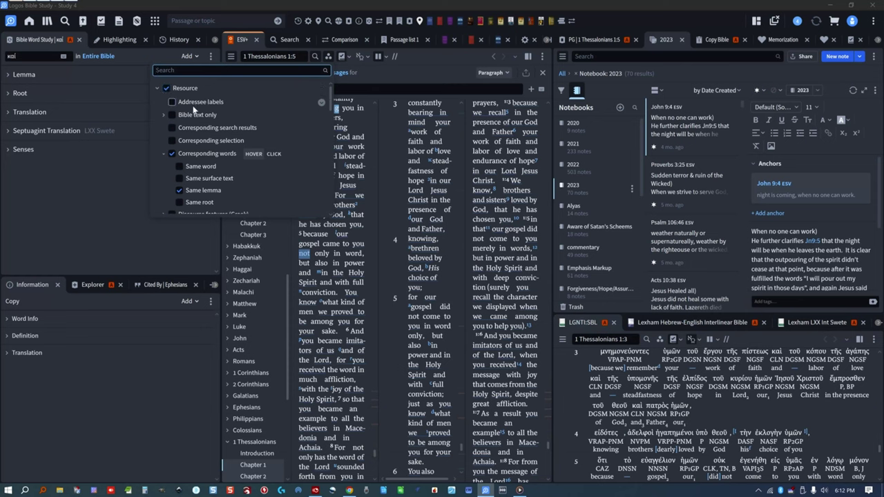
click(192, 168)
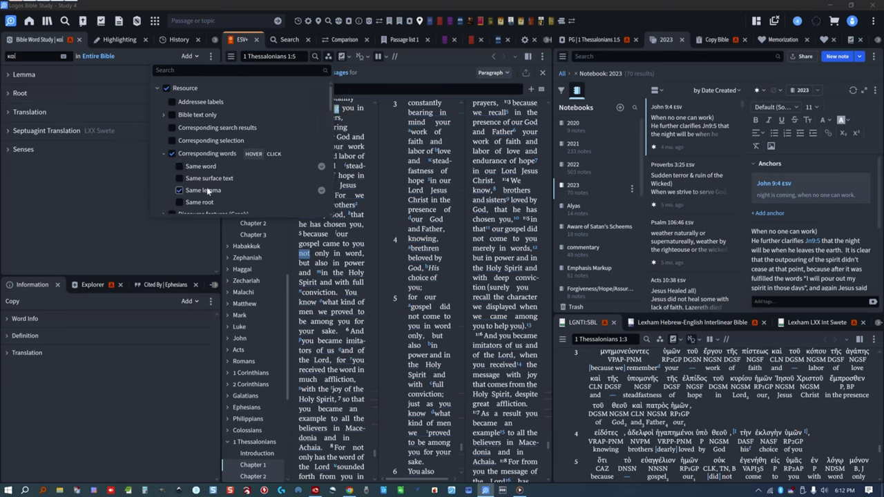
click(355, 151)
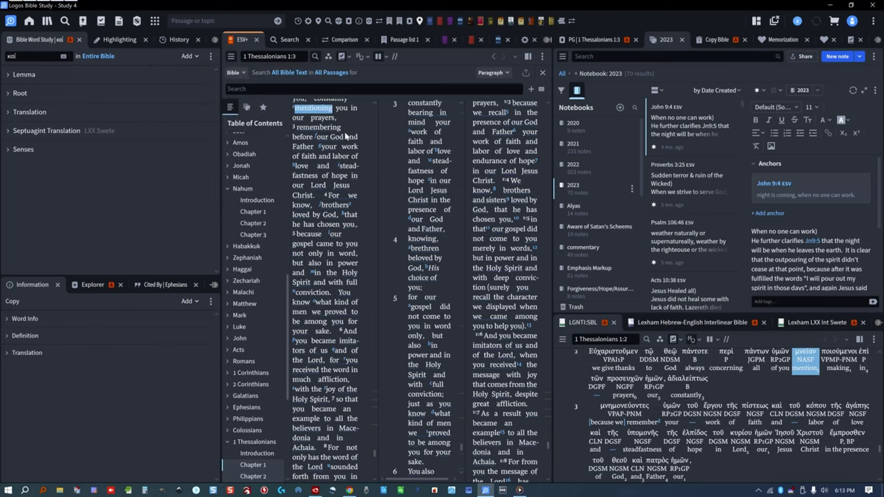
- Examine how words such as "prayers" and "came" in 1 Thessalonians 1 correspond across the parallel versions and the interlinear
click(321, 119)
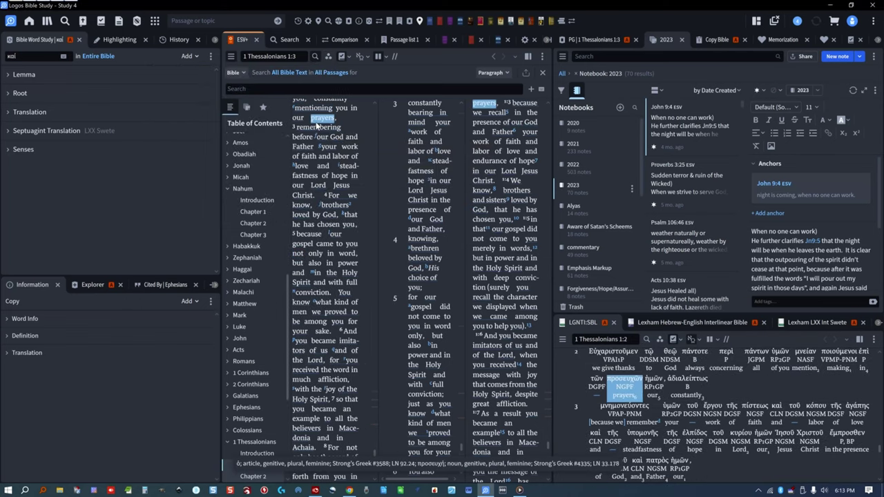
scroll(316, 126, down, 3)
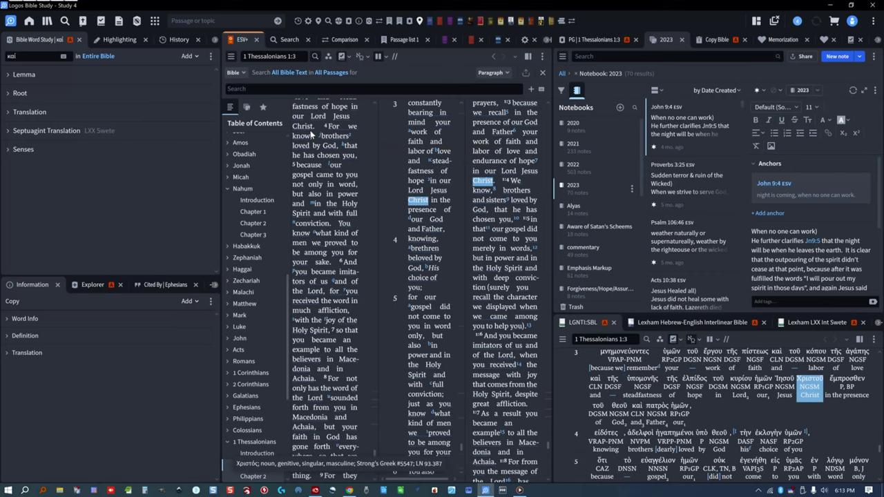
scroll(311, 134, down, 2)
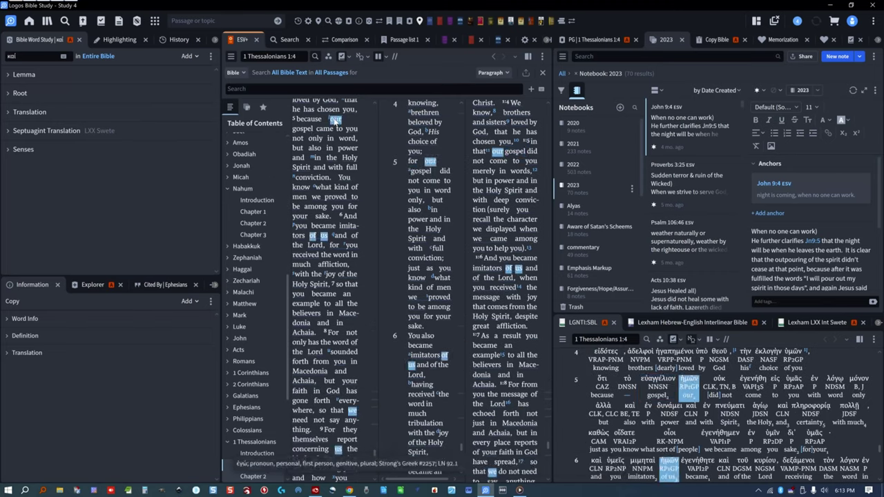
mouse_move(331, 130)
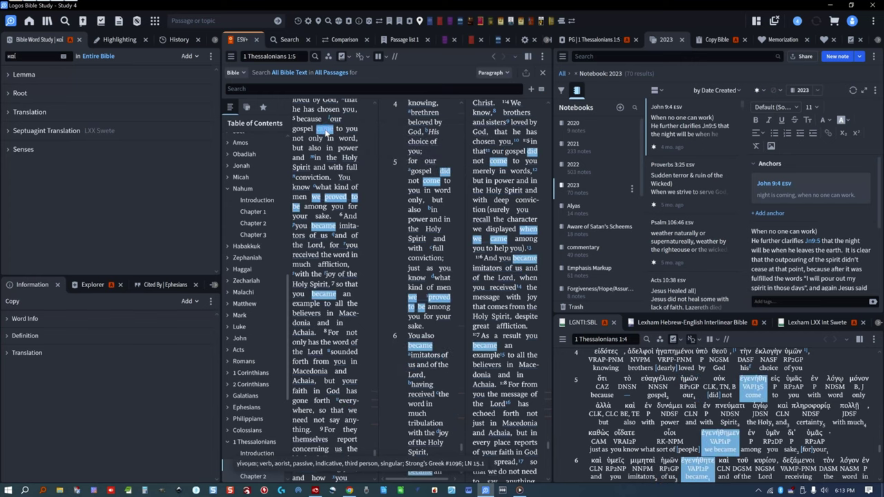
double_click(325, 130)
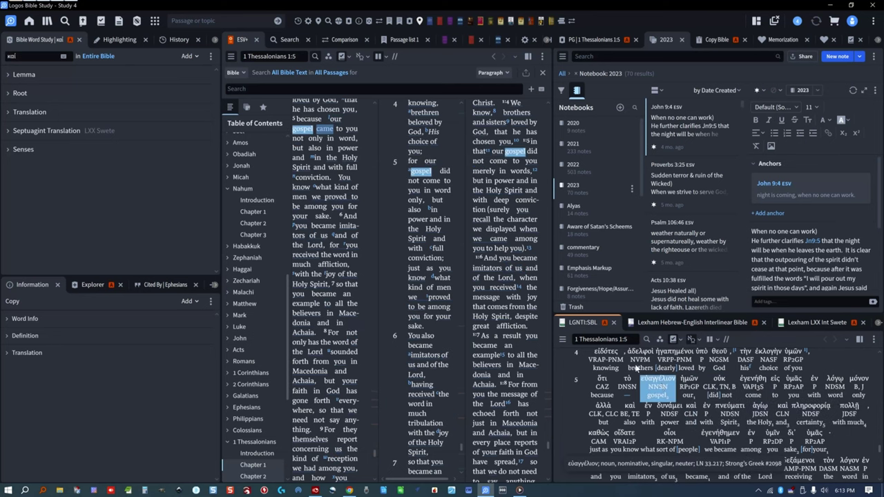
- Show the ESV's inline interlinear with the lemma line, without manuscript, morphology and Louw-Nida, and hide the Reverse Interlinear Pane
click(359, 60)
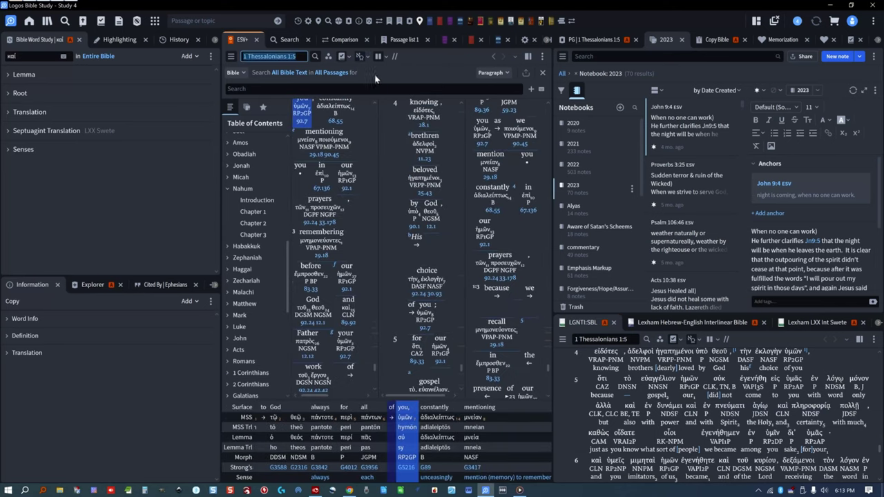
click(358, 57)
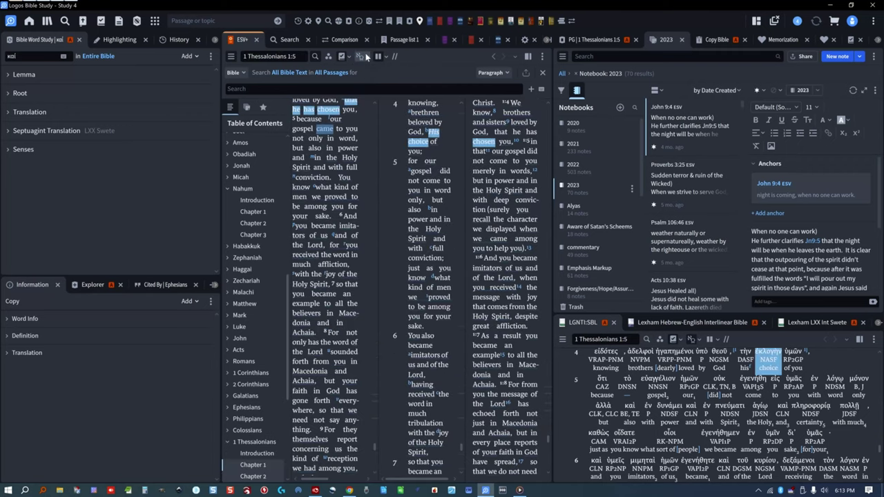
click(366, 57)
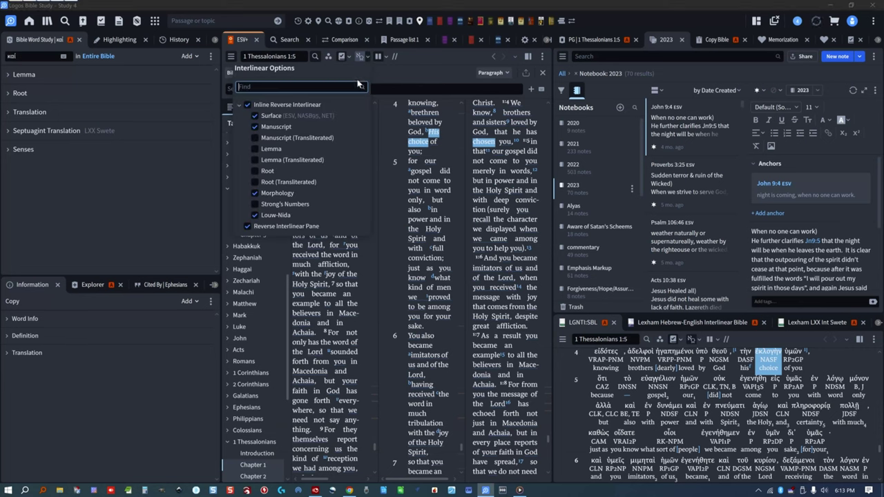
click(255, 149)
click(255, 126)
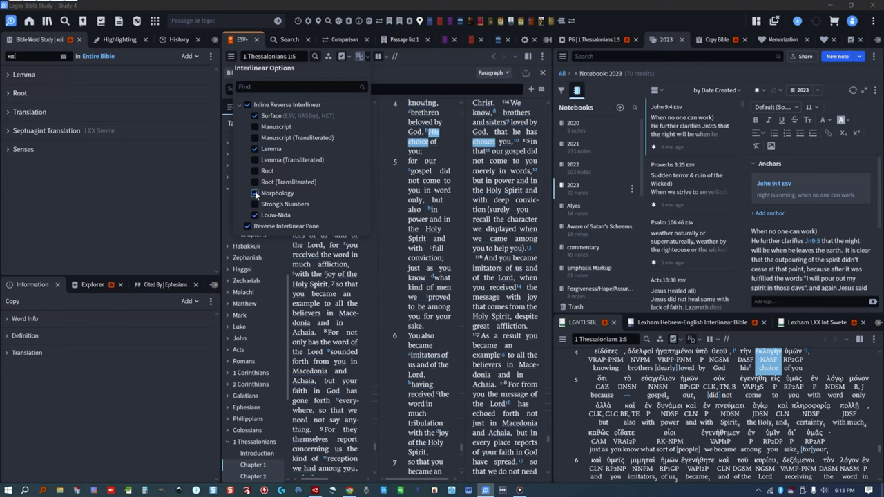
click(255, 215)
click(359, 60)
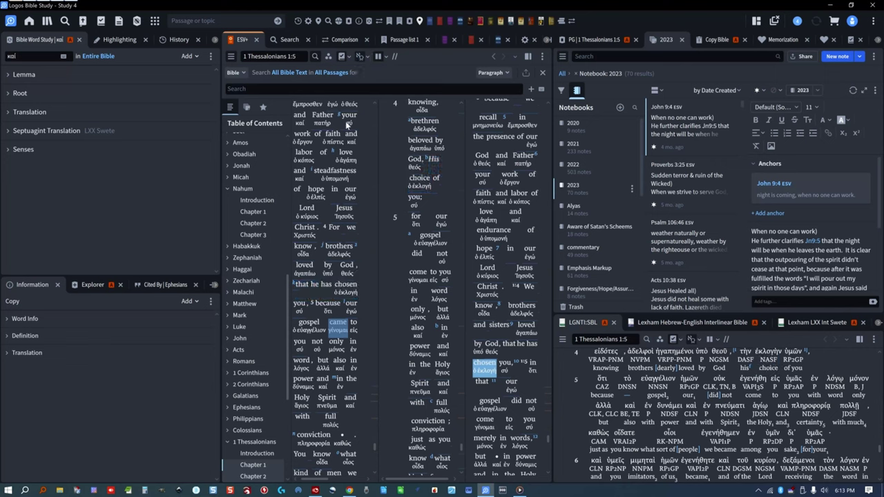
- Examine "Father" in 1 Thessalonians 1:3 and check which Bibles are chosen for the multiple book view
mouse_move(348, 119)
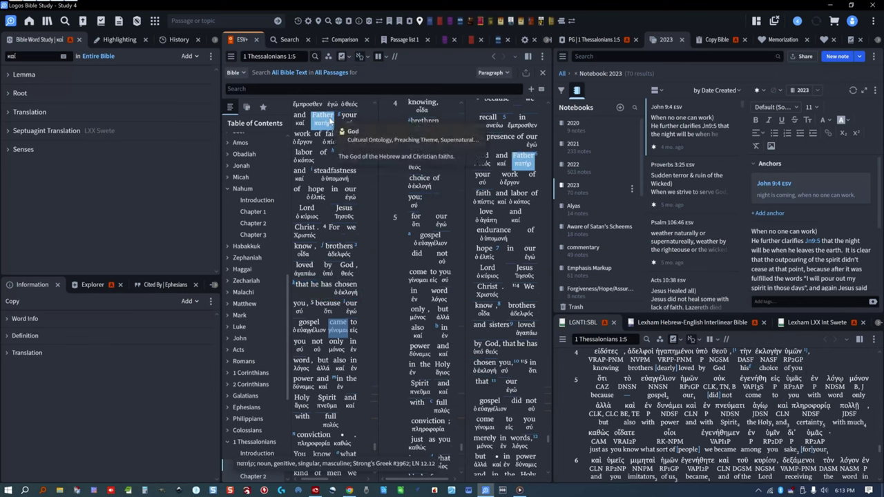
click(384, 58)
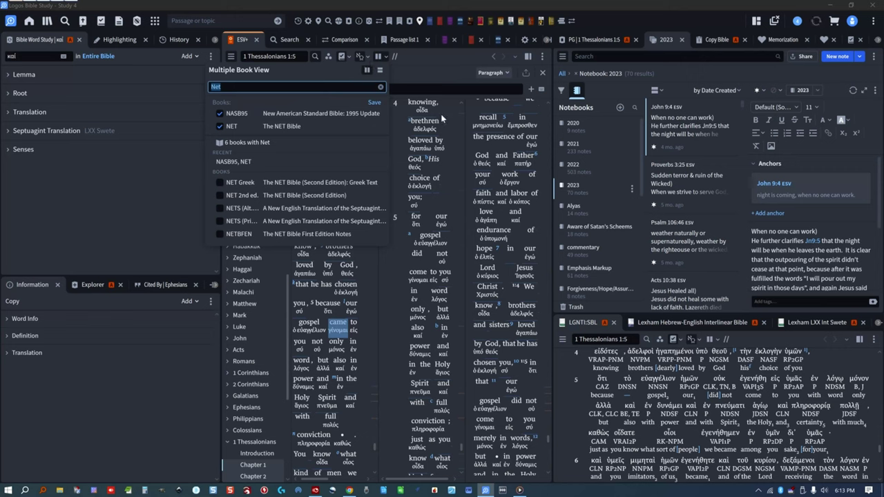
click(360, 58)
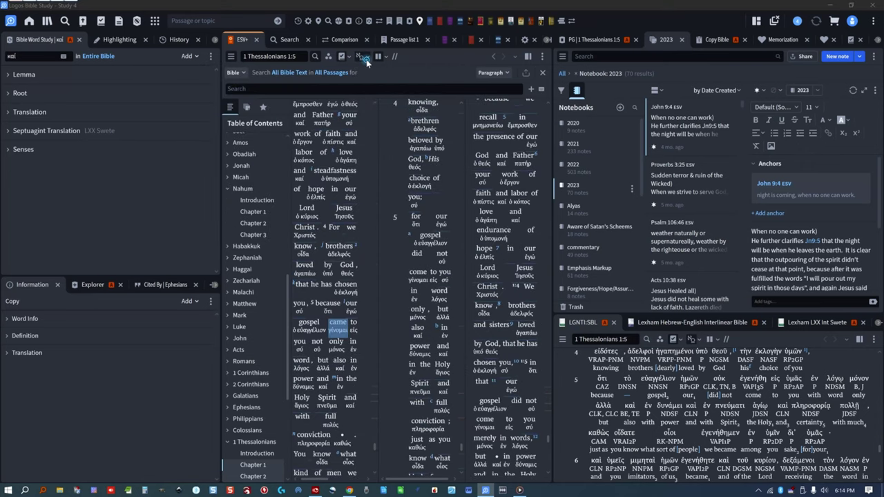
- Replace the lemma line with manuscript and root lines in the inline interlinear, and hide the parallel versions
click(359, 58)
click(279, 128)
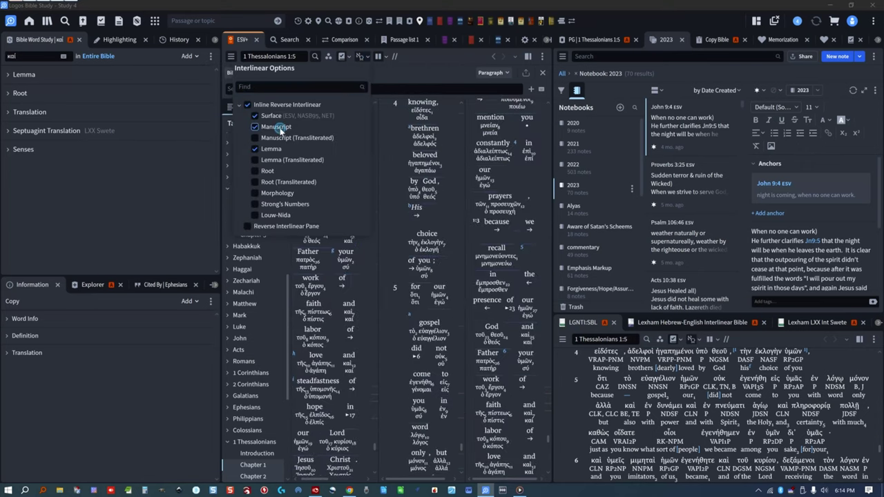
click(255, 149)
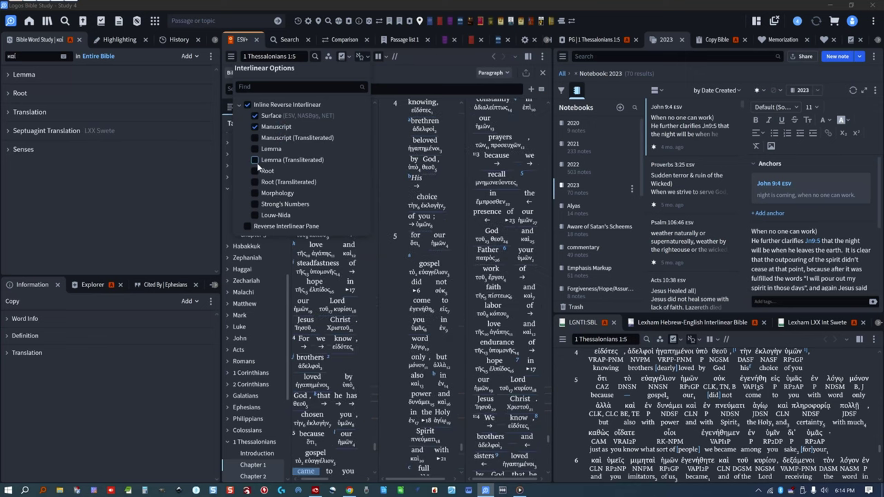
click(255, 171)
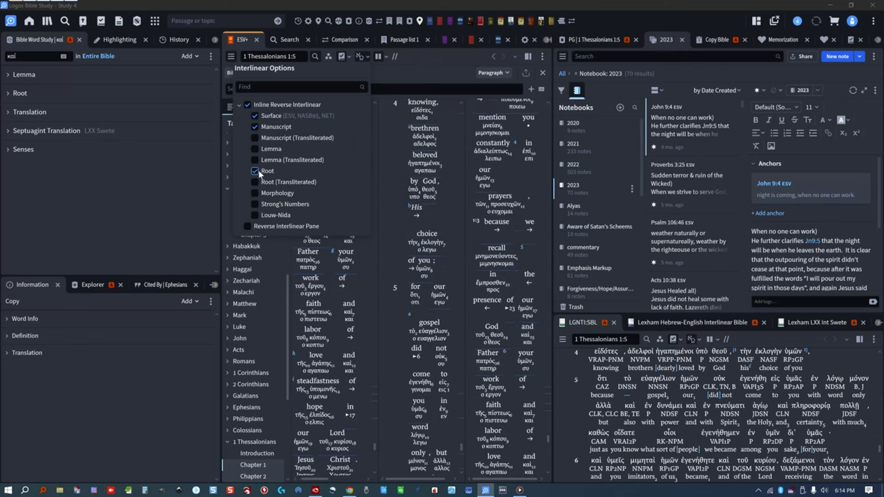
click(370, 63)
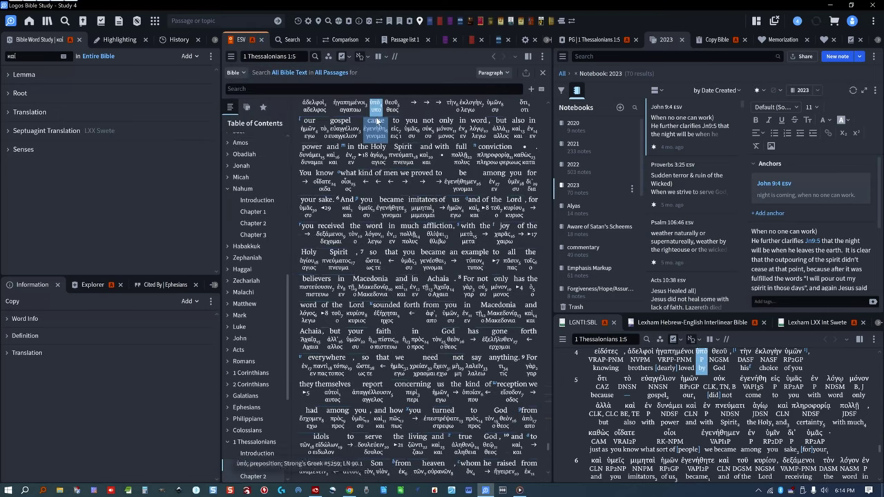
- Turn on the ESV's Reverse Interlinear Pane and look up "much" and "with" in 1 Thessalonians 1:6
click(364, 58)
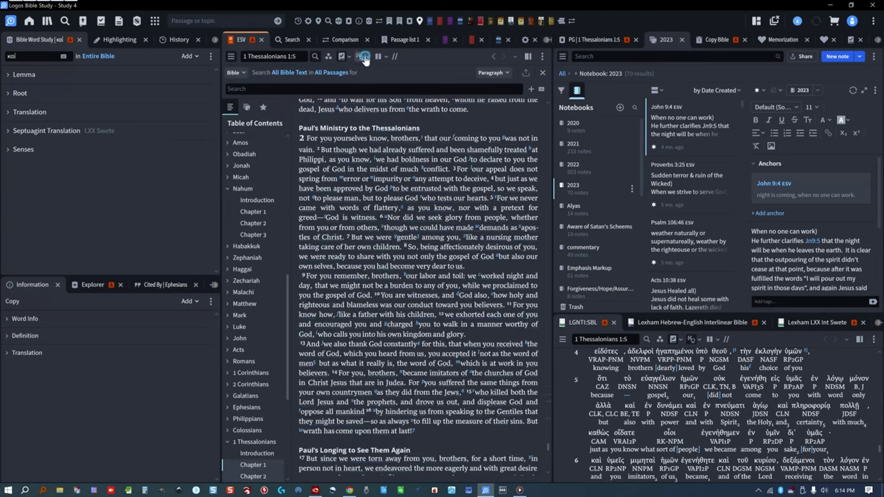
click(365, 60)
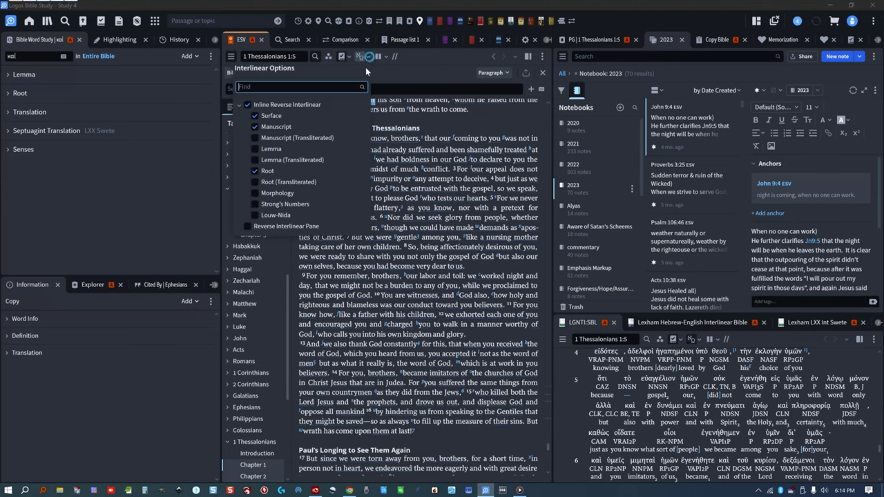
click(293, 227)
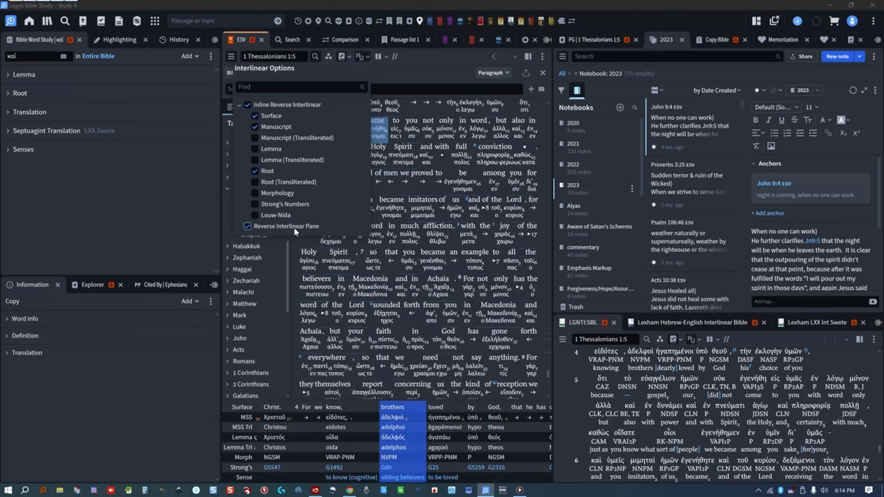
click(400, 233)
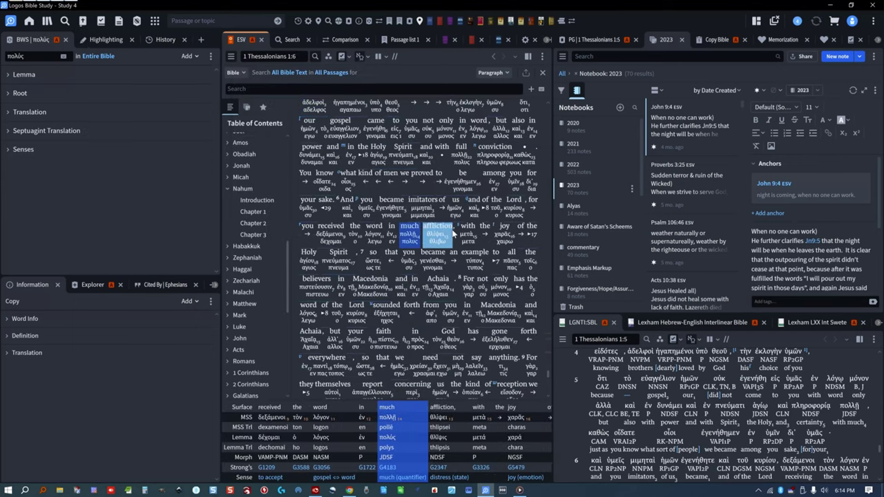
click(468, 228)
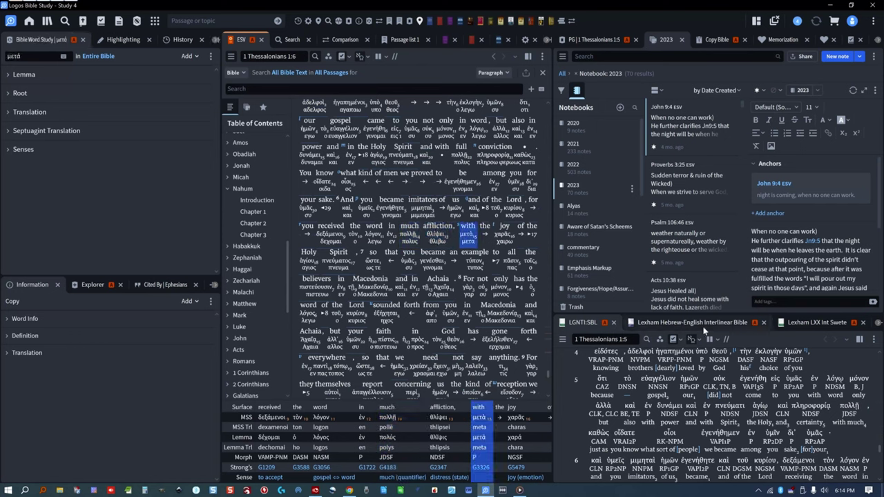
- Enable Reader's Edition in the LGNTI:SBL interlinear for words occurring more than 500 times, and hide the English Literal Translation, keeping Morphology
click(674, 339)
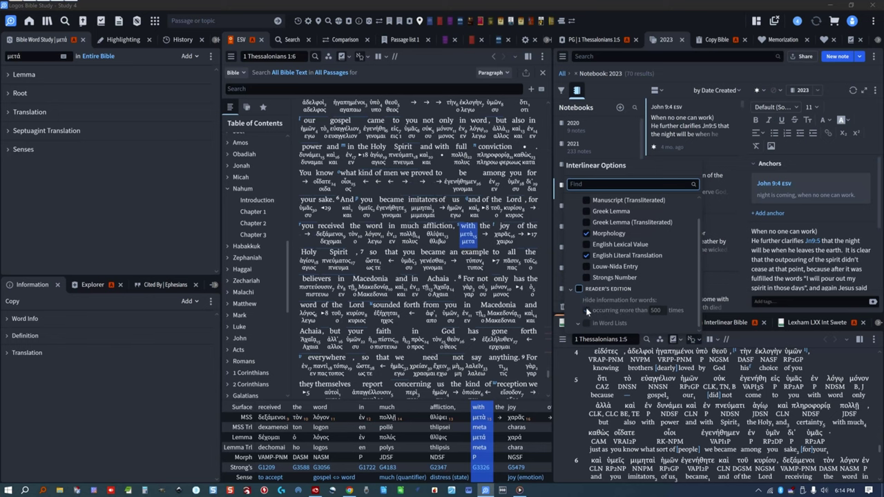
click(580, 289)
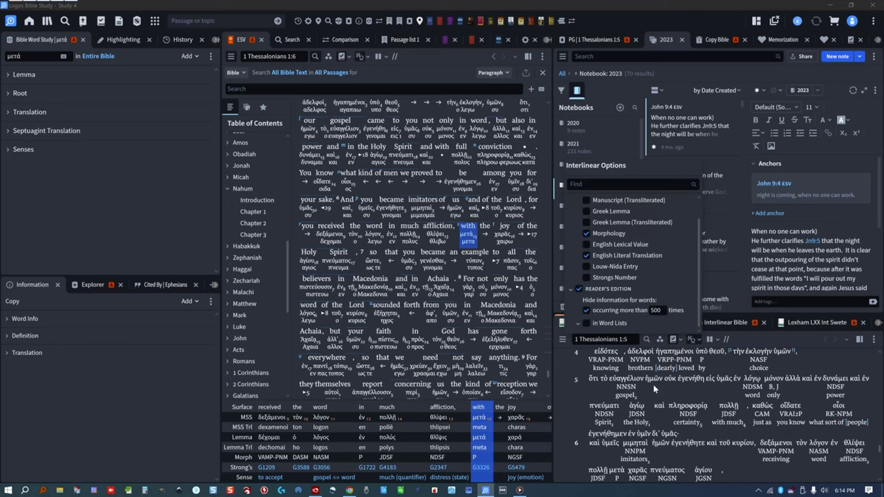
click(586, 256)
click(586, 234)
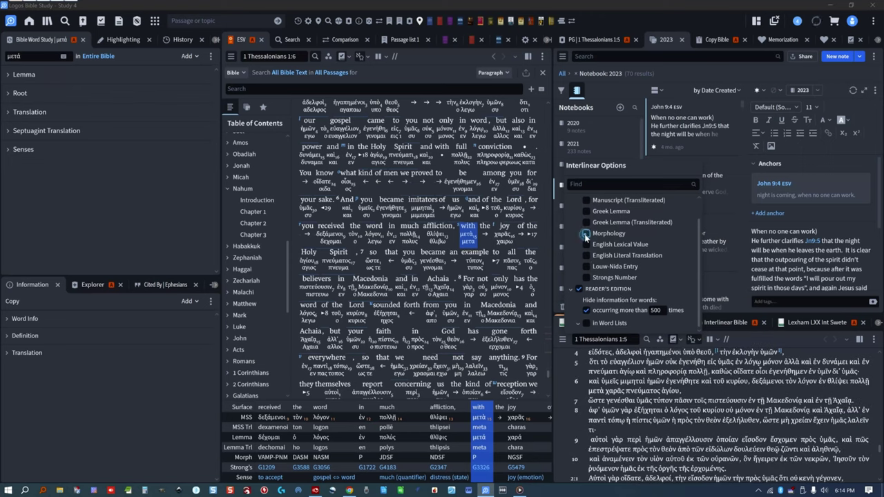
click(585, 234)
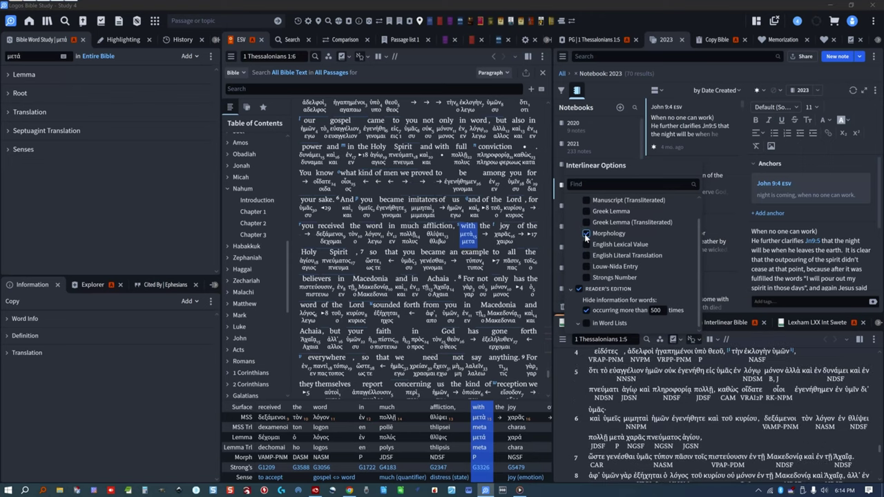
click(729, 364)
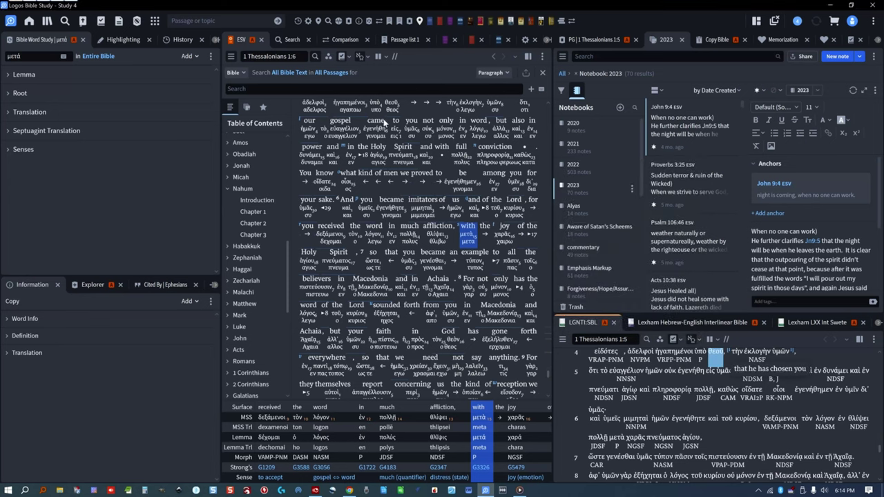
- Add the Louw-Nida line to the ESV's inline reverse interlinear
click(349, 57)
click(368, 56)
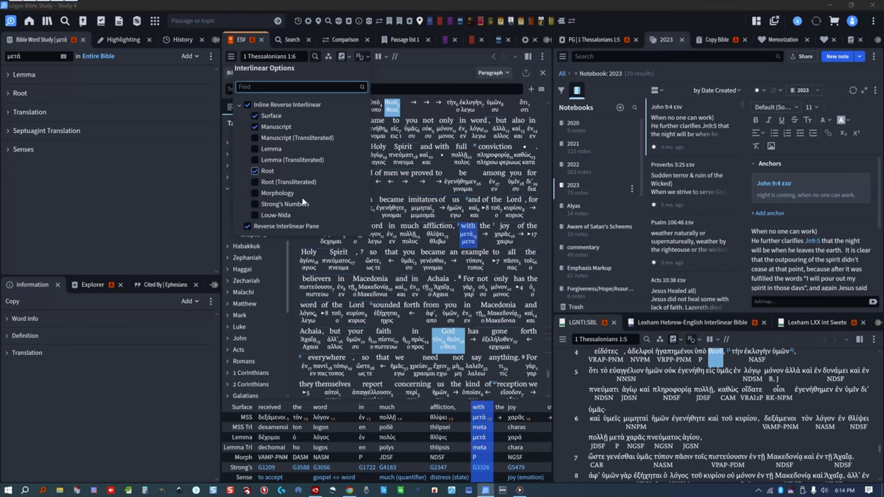
click(274, 217)
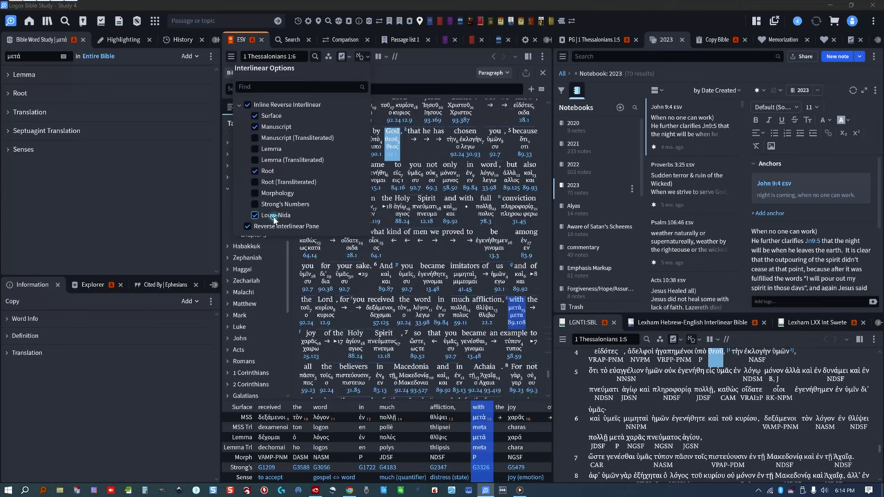
- Remove the Louw-Nida line from the ESV's inline reverse interlinear and hide the interlinear display
click(275, 217)
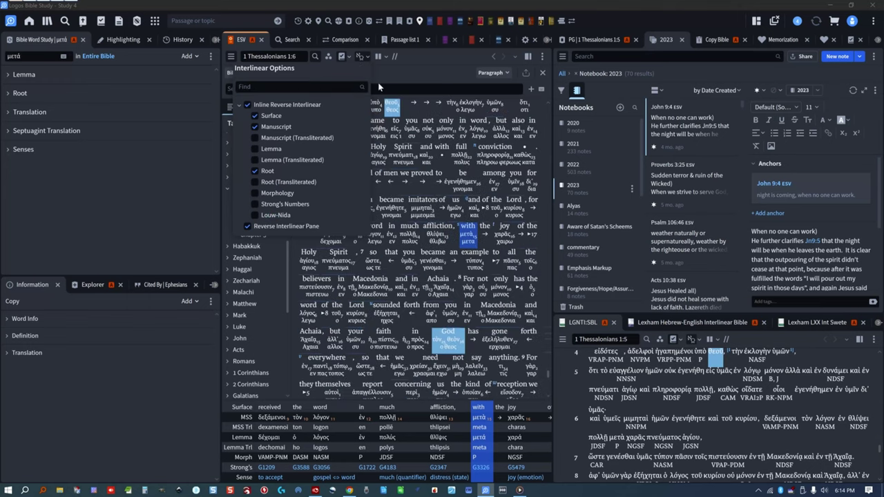
click(398, 76)
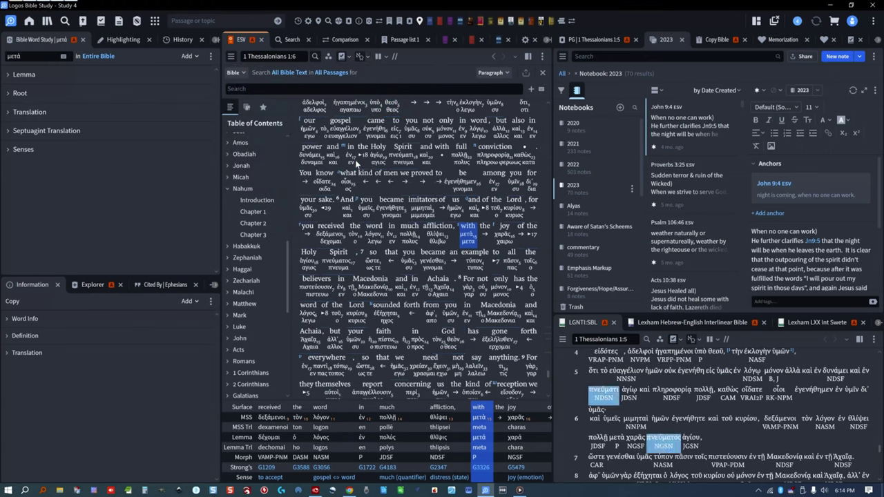
click(342, 60)
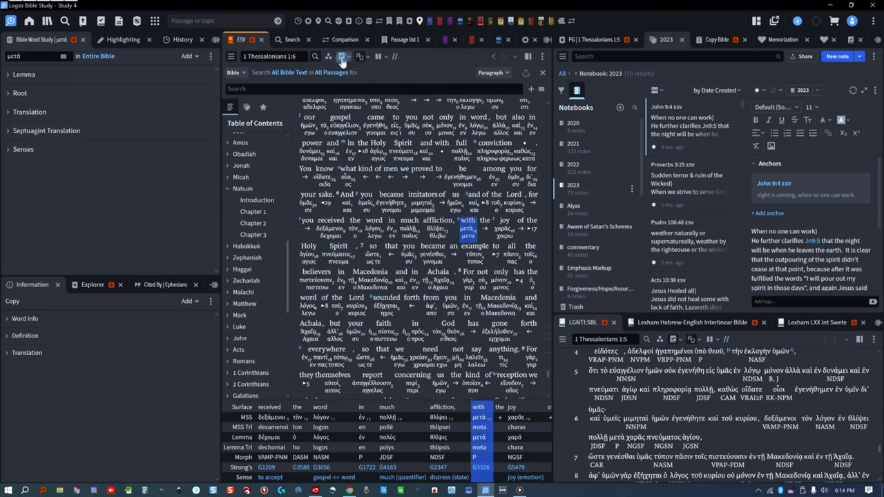
click(354, 55)
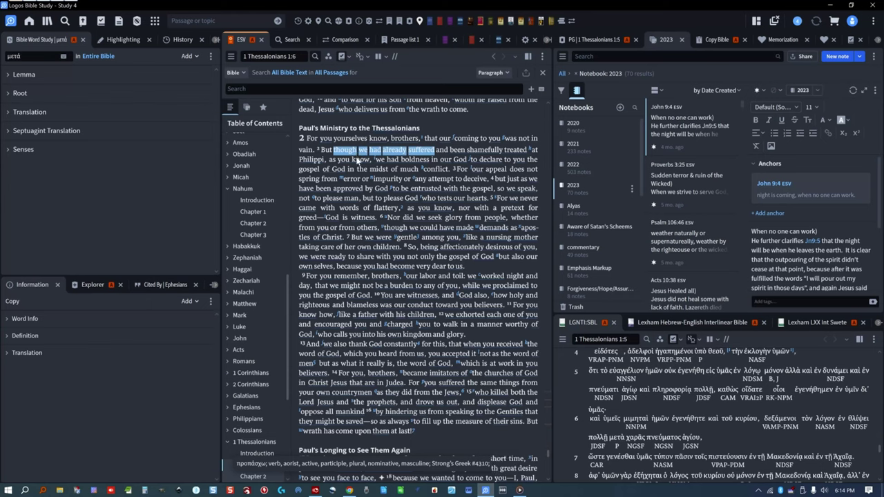
- Look up "Philippi" in 1 Thessalonians 2:2 and "brothers" in 2:1 in Factbook and Bible Word Study
mouse_move(359, 161)
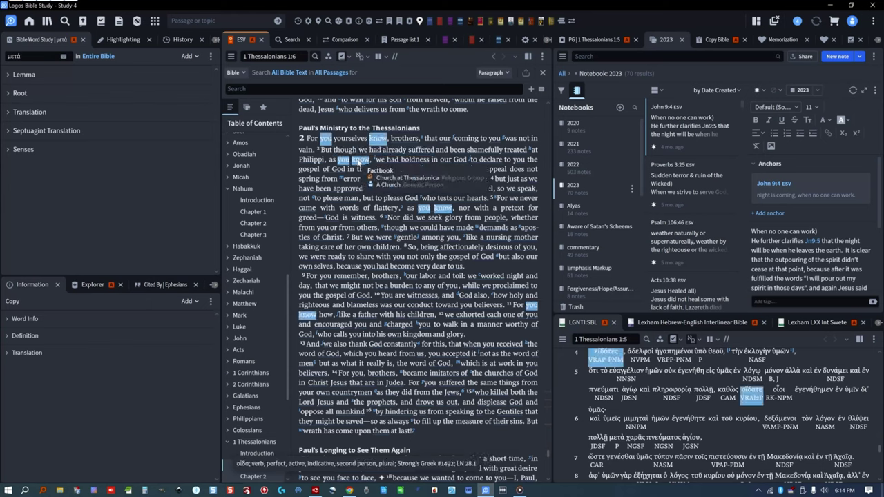
double_click(312, 159)
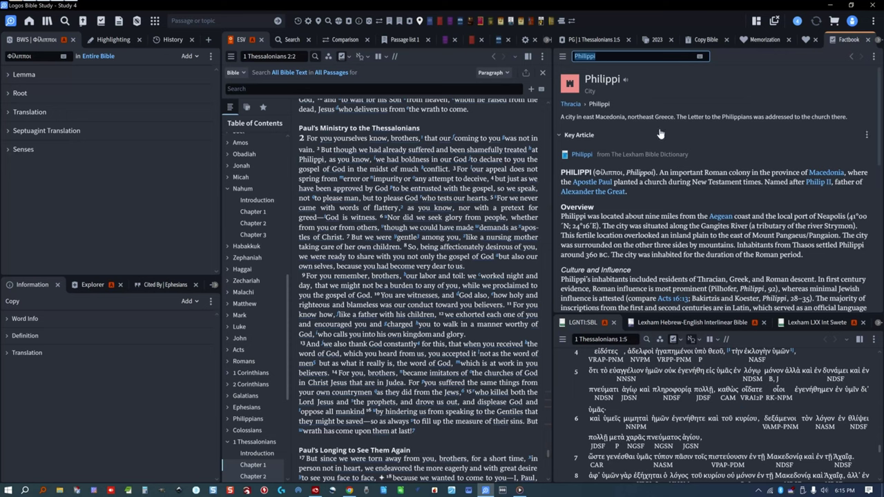
double_click(406, 139)
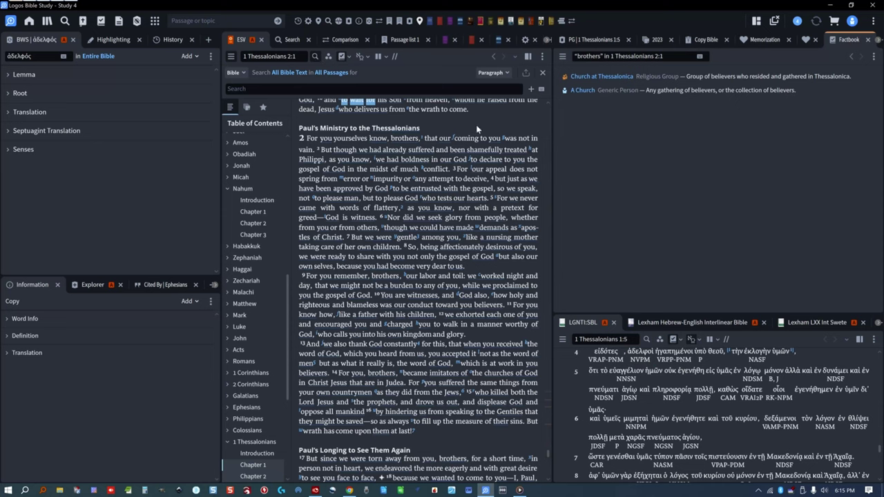
click(531, 56)
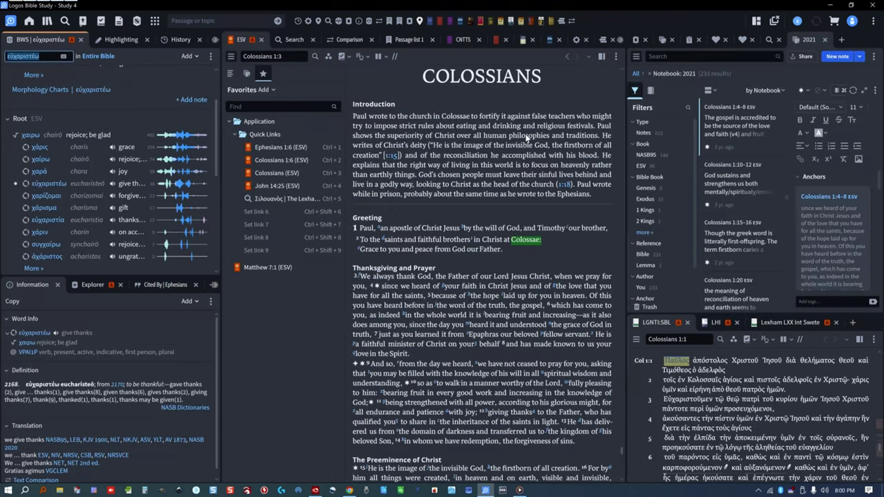
- Review the English versions of Colossians 1:6–7 in the text comparison and view its layout and display options
click(348, 39)
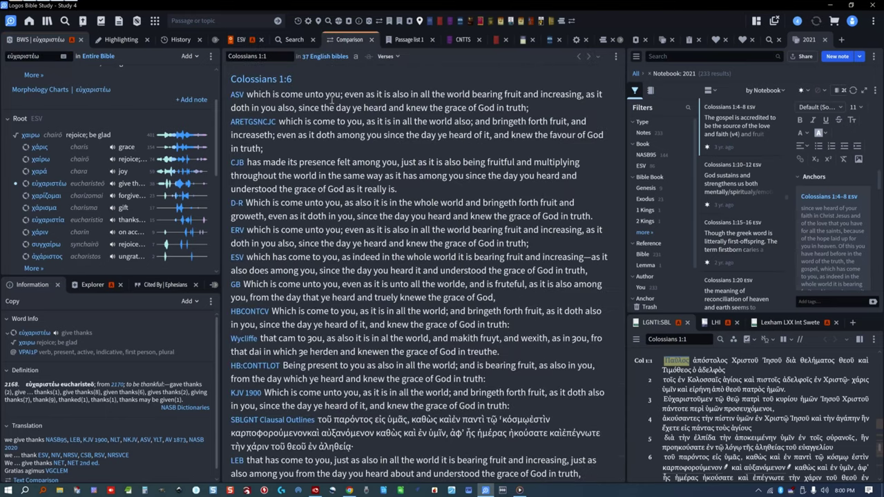
scroll(275, 135, down, 6)
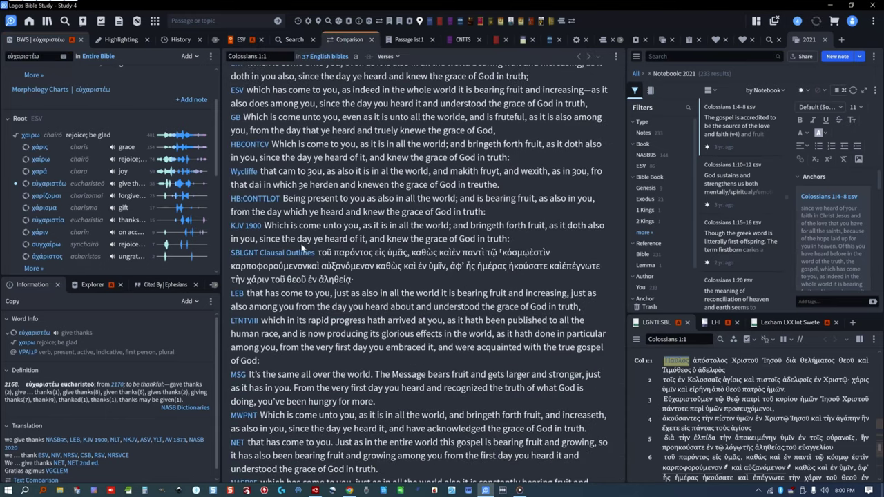
scroll(275, 348, down, 4)
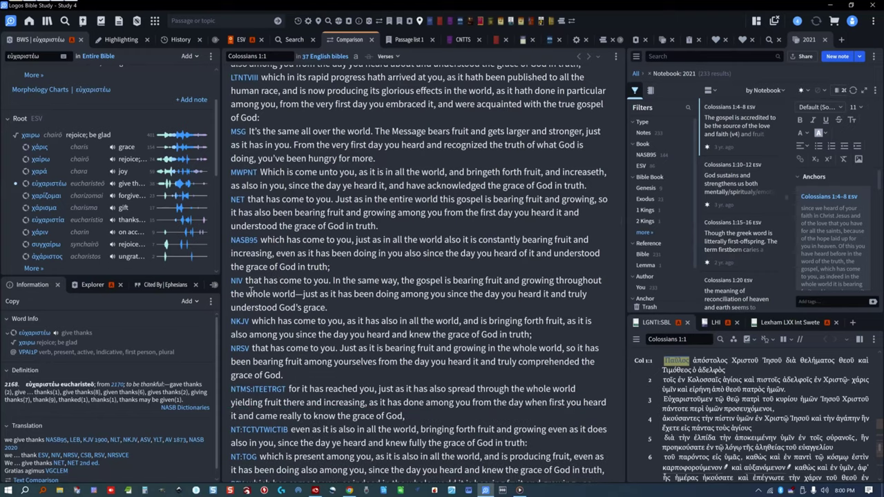
scroll(254, 292, down, 6)
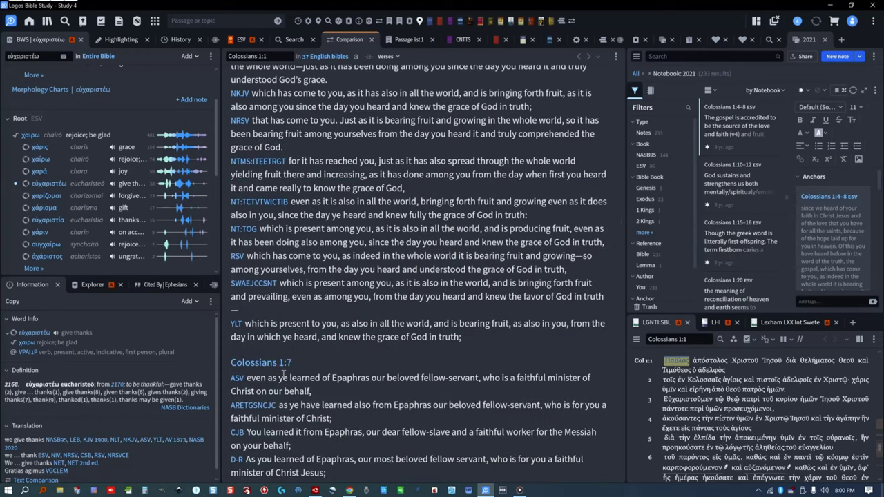
click(615, 56)
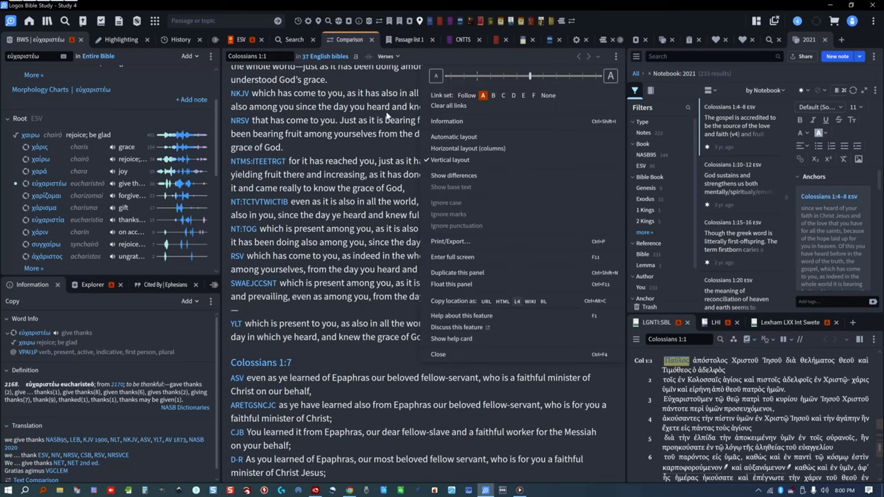
- Find "nasb" in the comparison's Bible selection, add NASB95 to the 37 English bibles and remove it again
click(335, 61)
click(334, 61)
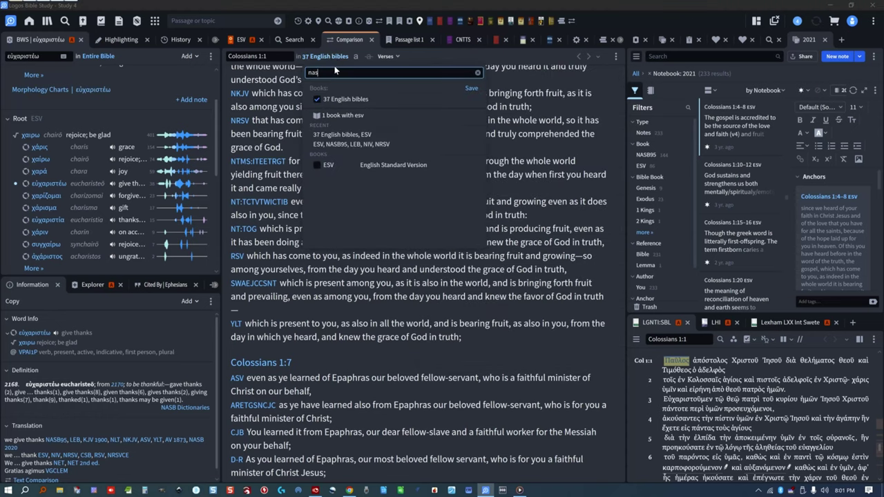
text(nasb)
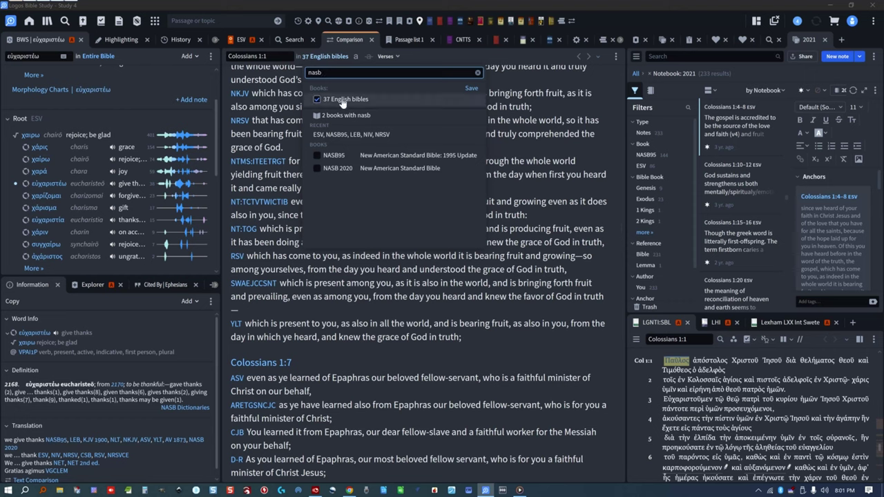
click(317, 156)
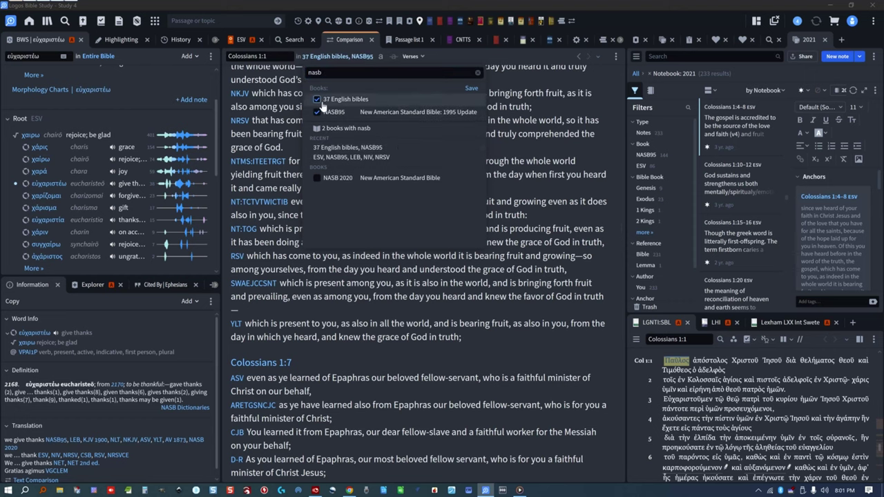
click(322, 111)
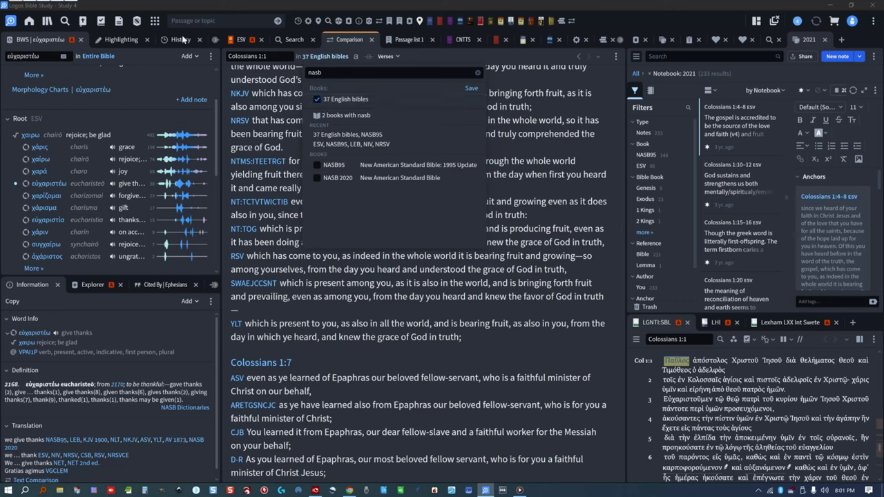
- Open the Collections tool and replace the bibles collection's matching rule with "complete bibe"
click(156, 22)
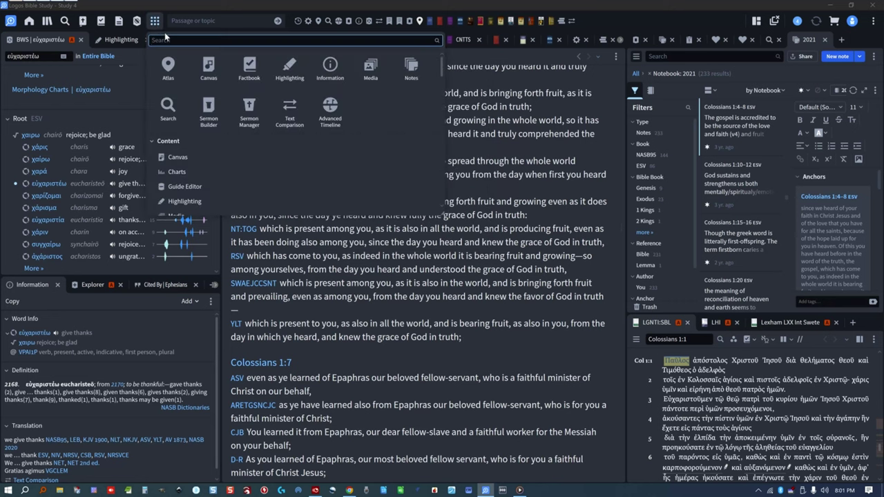
text(colec)
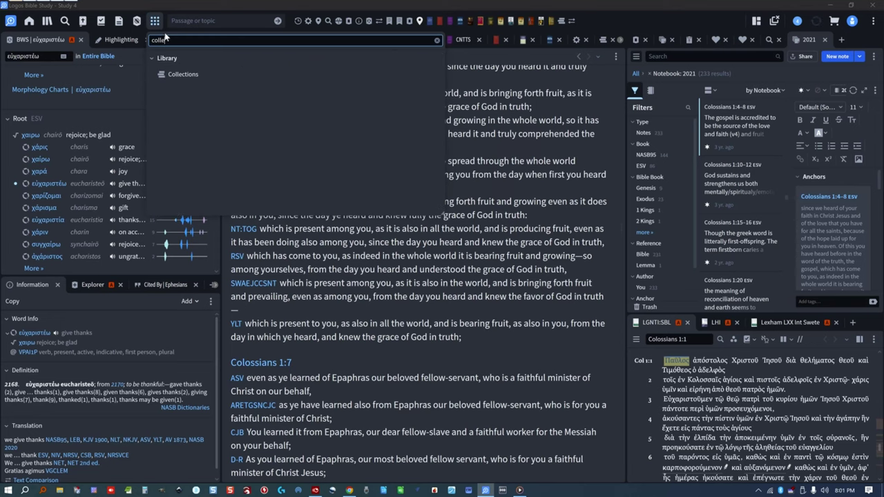
click(186, 77)
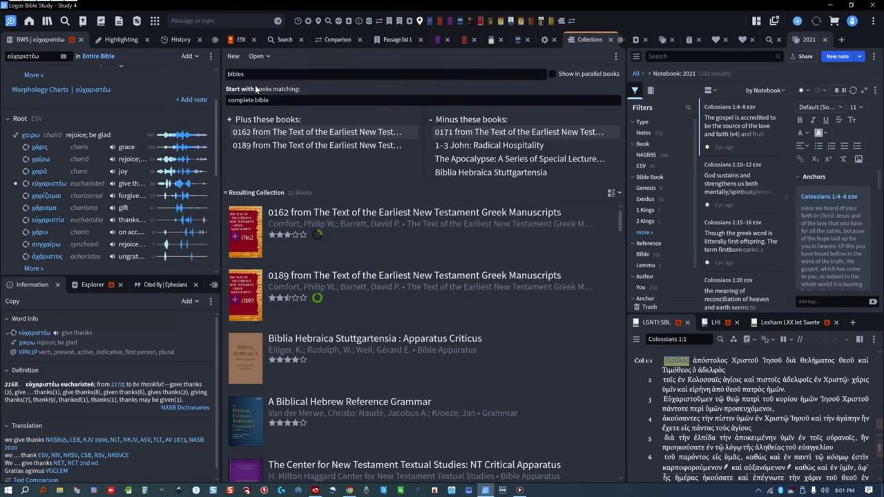
triple_click(282, 99)
key(BackSpace)
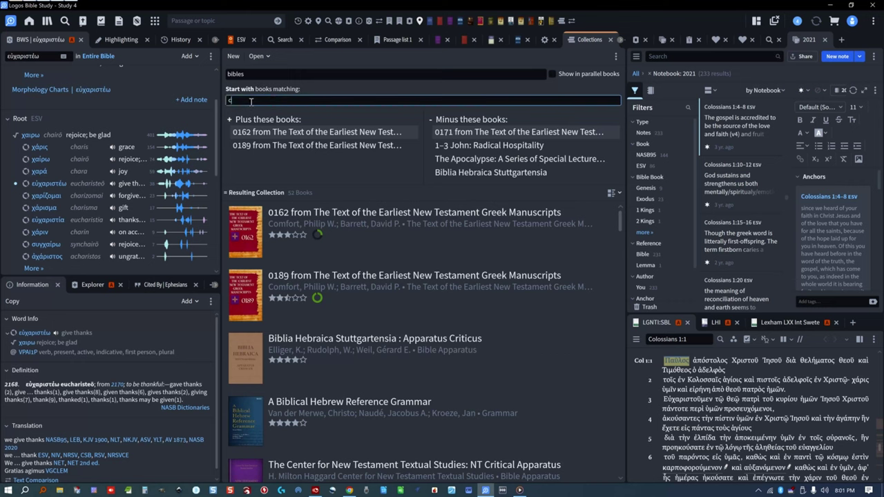
text(compl)
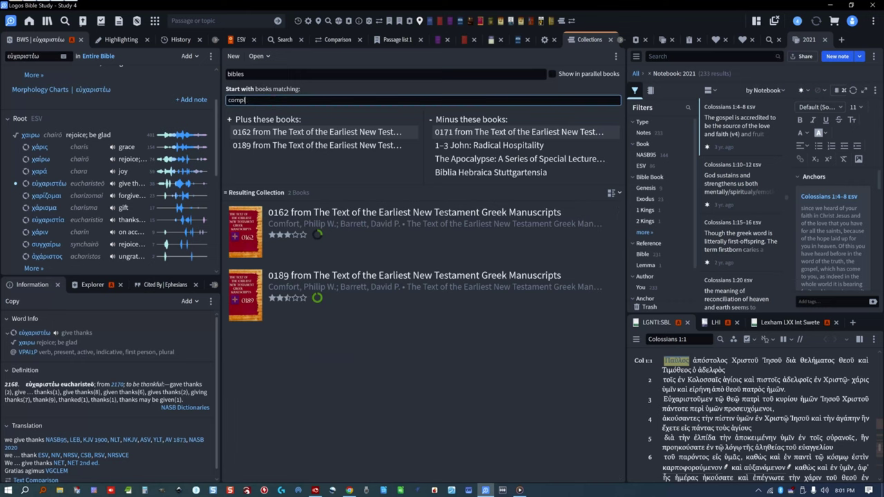
text(ete)
text(bibe)
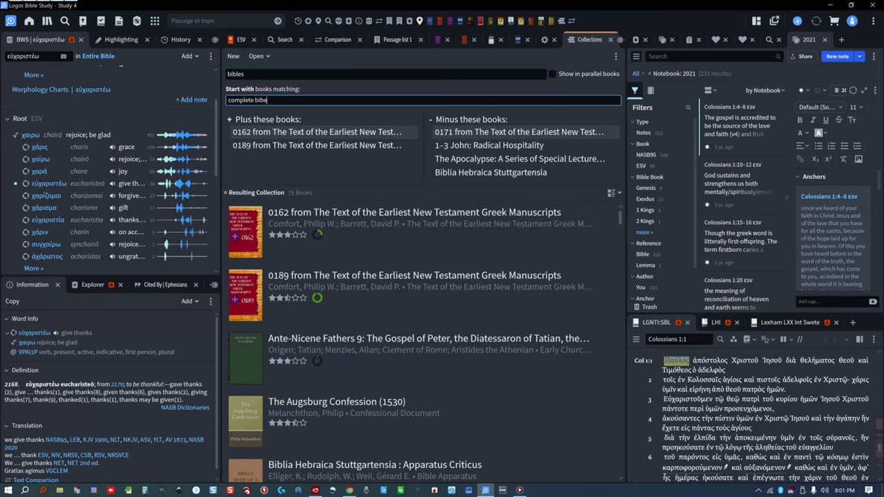
- Remove the 0189 and 0162 manuscripts from the bibles collection's plus books and add Biblia Hebraica Stuttgartensia: Apparatus Criticus there
click(412, 152)
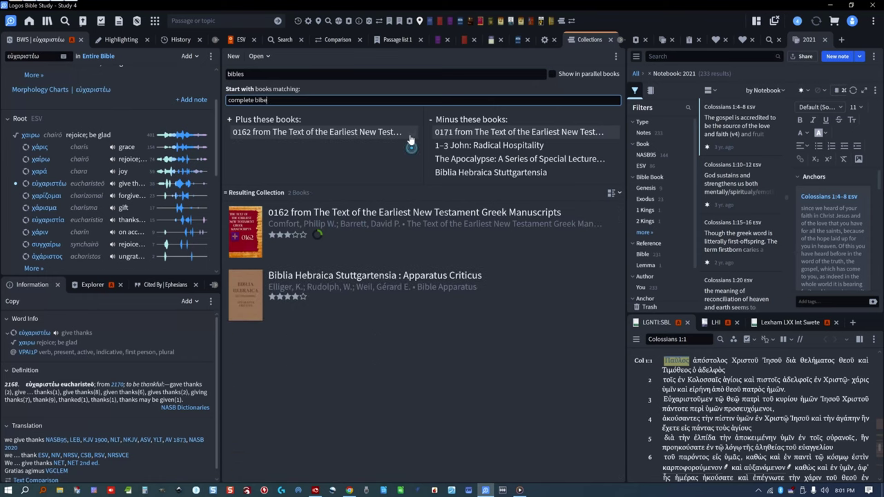
click(411, 132)
drag(334, 230, 325, 154)
- Change the bibles collection's matching rule to "complete bibl" and clear the rule entirely
click(310, 99)
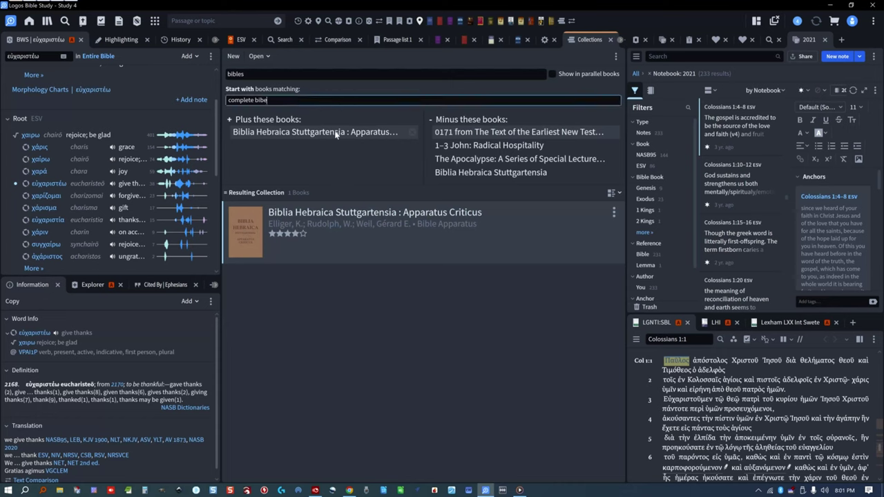
key(BackSpace)
key(BackSpace)
key(BackSpace)
key(BackSpace)
key(BackSpace)
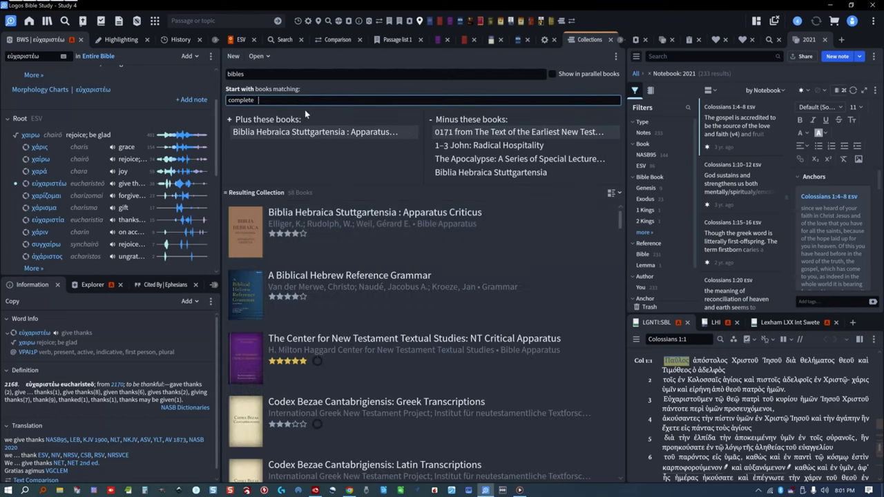
text(bibl)
drag(275, 100, 224, 101)
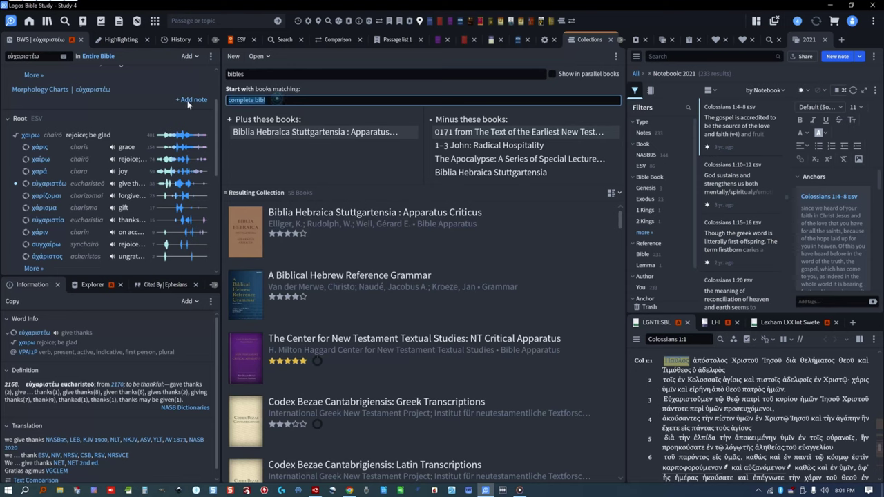
key(BackSpace)
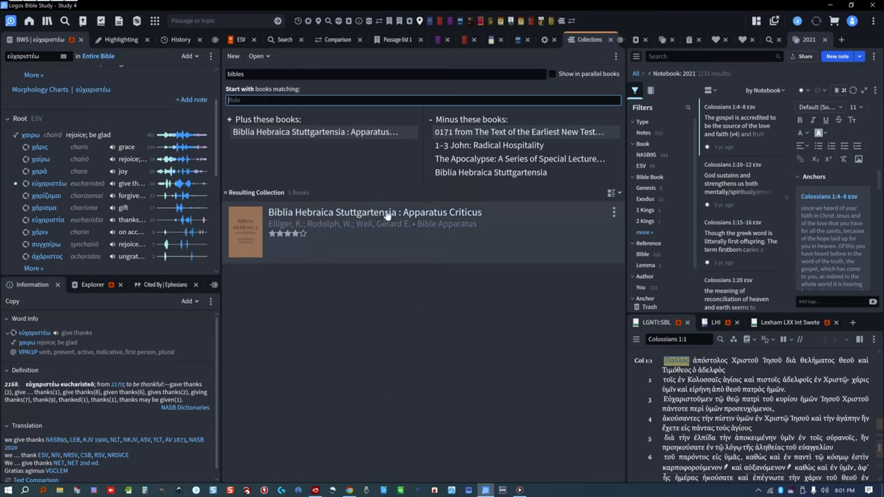
- Move Biblia Hebraica Stuttgartensia: Apparatus Criticus to the bibles collection's minus books, and view the actions available for the saved commentary collection
drag(456, 173, 468, 166)
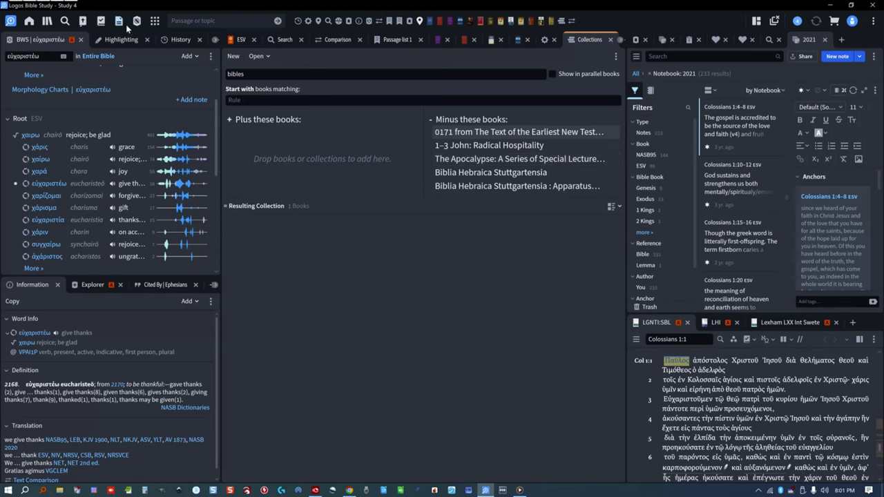
click(256, 56)
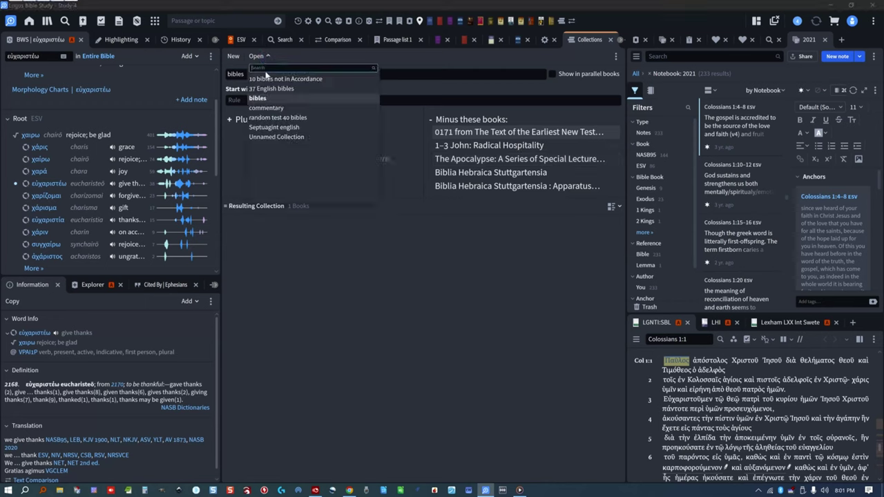
right_click(265, 109)
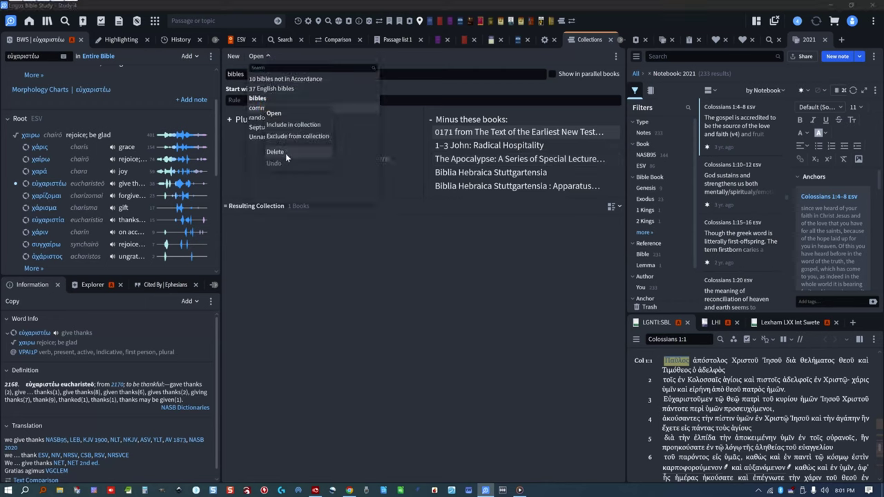
- Open the Library in a floating window, add the 0171 Greek manuscript to the bibles collection's plus books, and close the Library
click(50, 29)
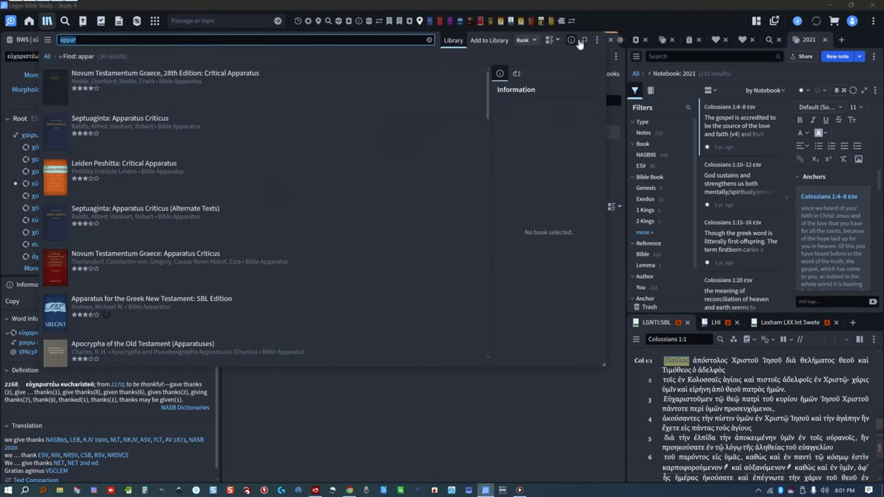
click(584, 43)
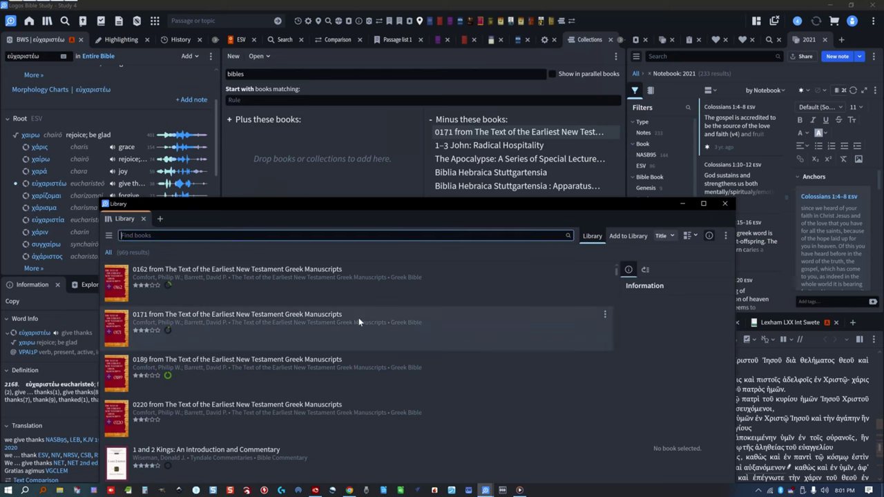
drag(356, 188, 347, 153)
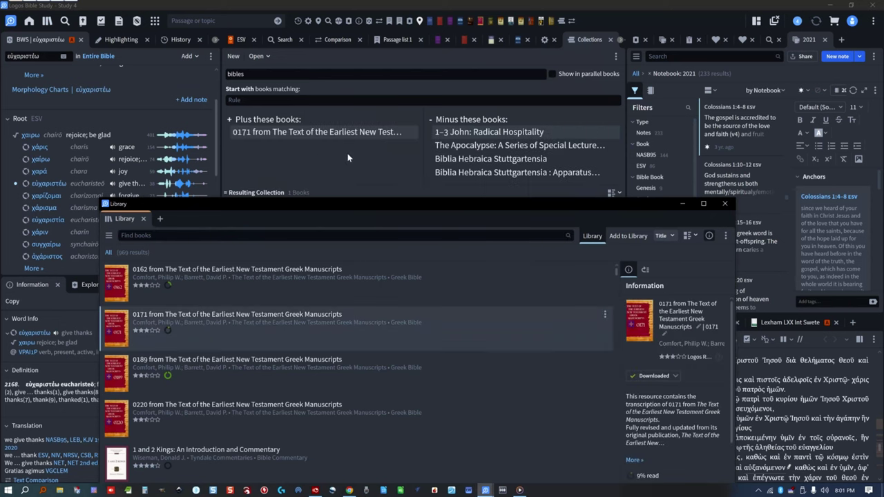
click(723, 204)
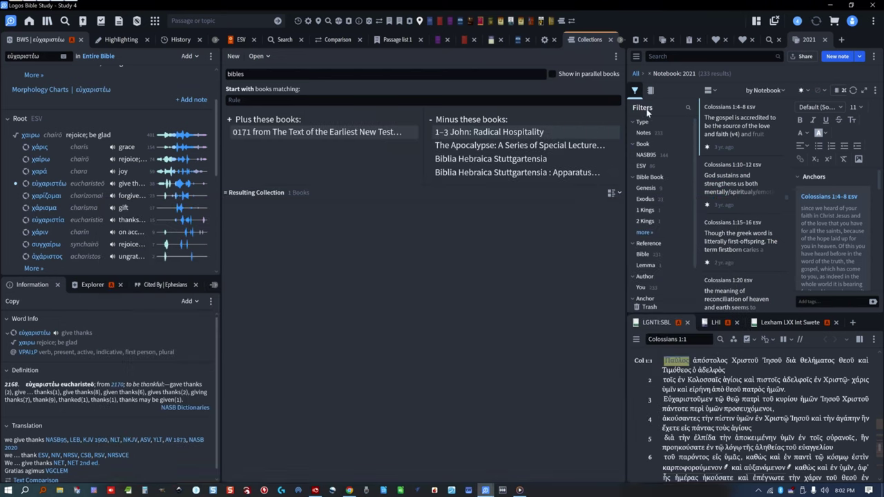
- View the Colossians 1:6 text comparison with differences marked, show and hide the struck-out wording, and turn the difference markings off
click(330, 45)
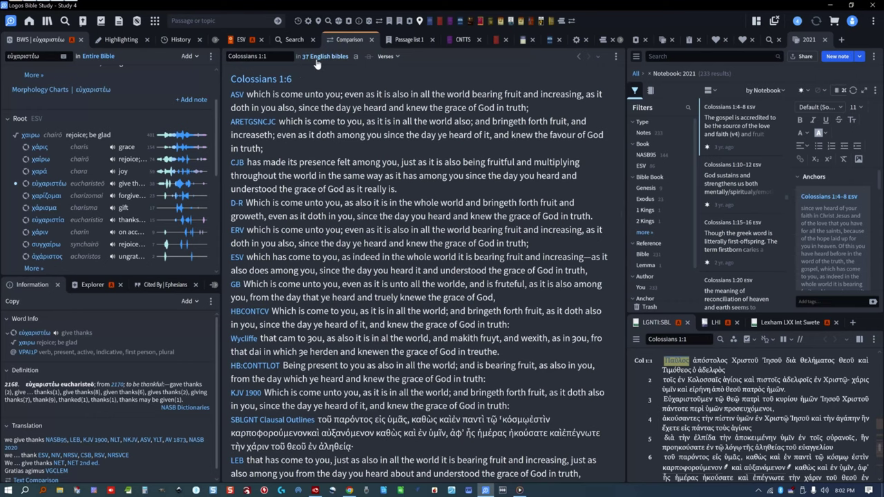
click(317, 57)
click(318, 56)
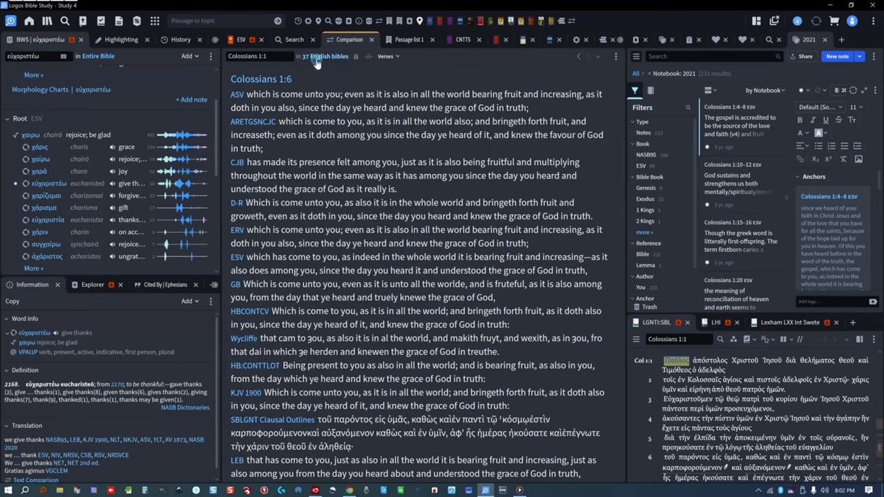
click(356, 60)
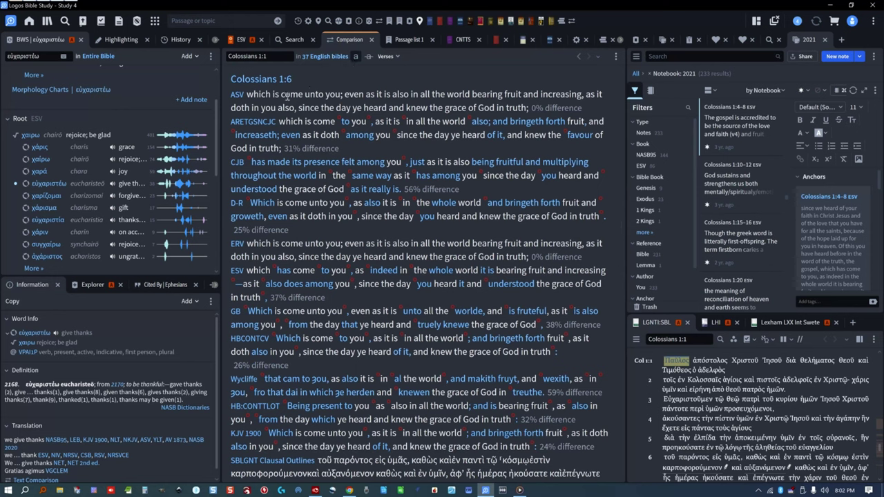
click(364, 61)
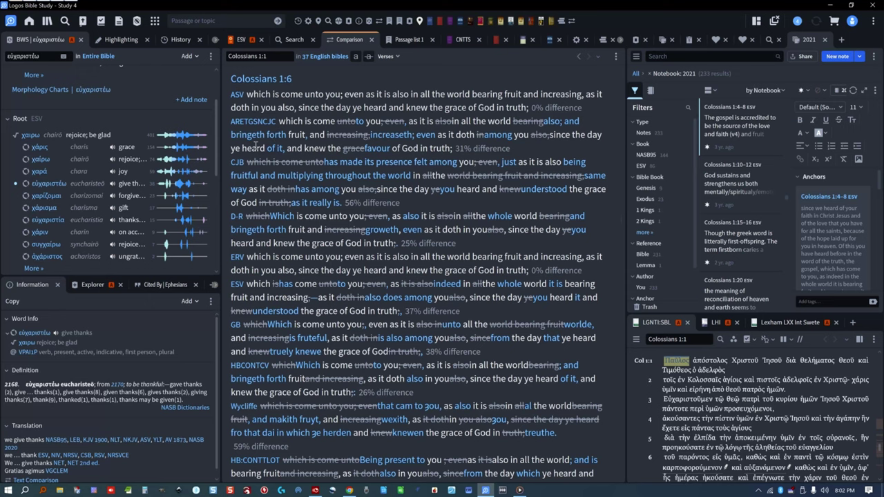
click(355, 58)
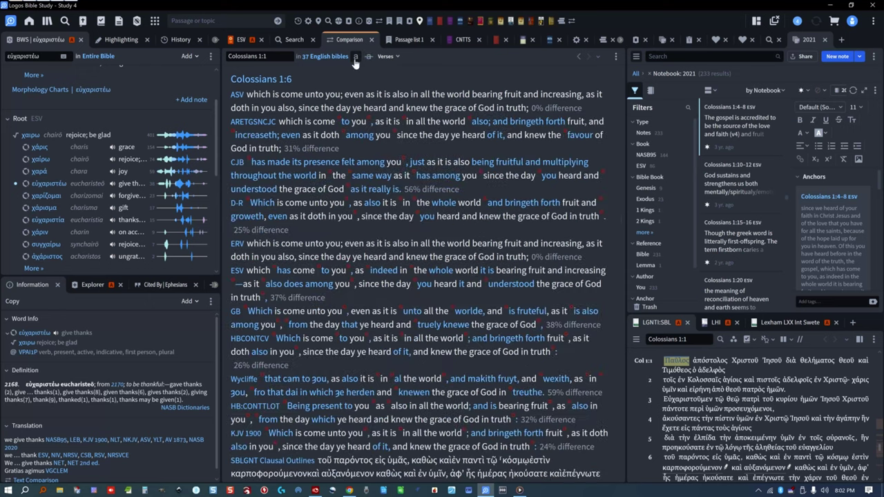
click(355, 60)
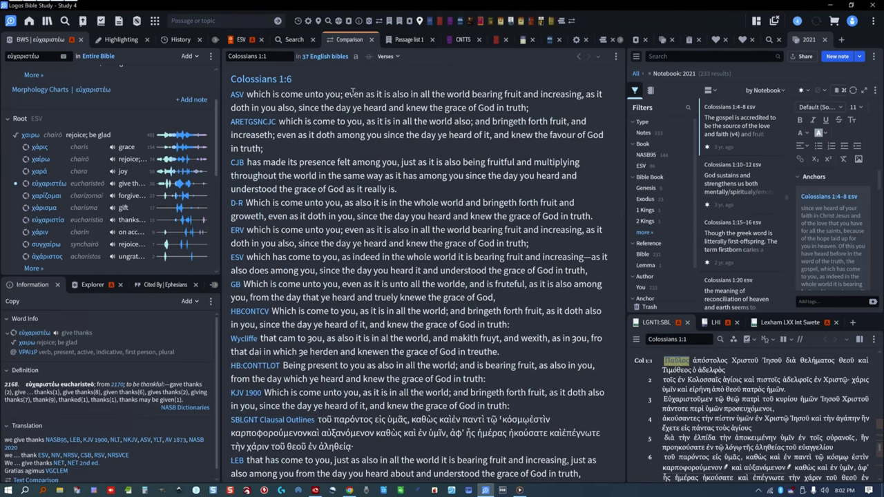
- Go back to the previous passage in the ESV, and jump to an earlier 1 Thessalonians entry from its navigation history
click(241, 40)
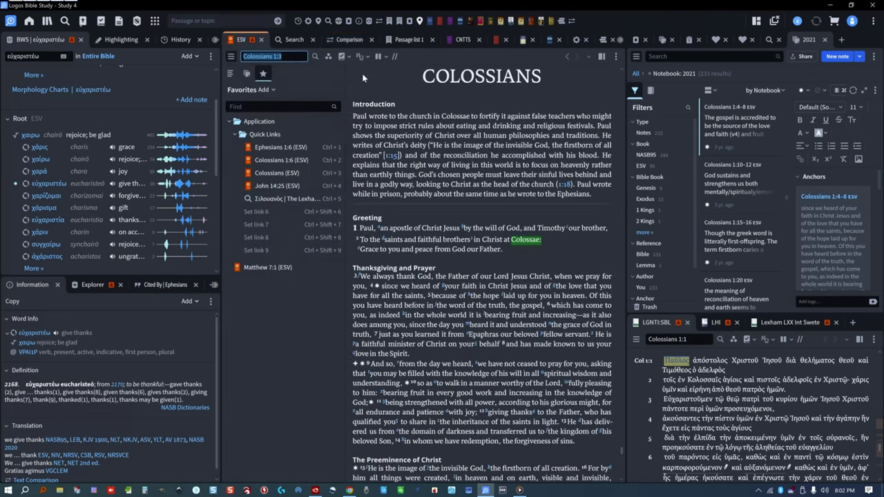
click(566, 57)
click(588, 58)
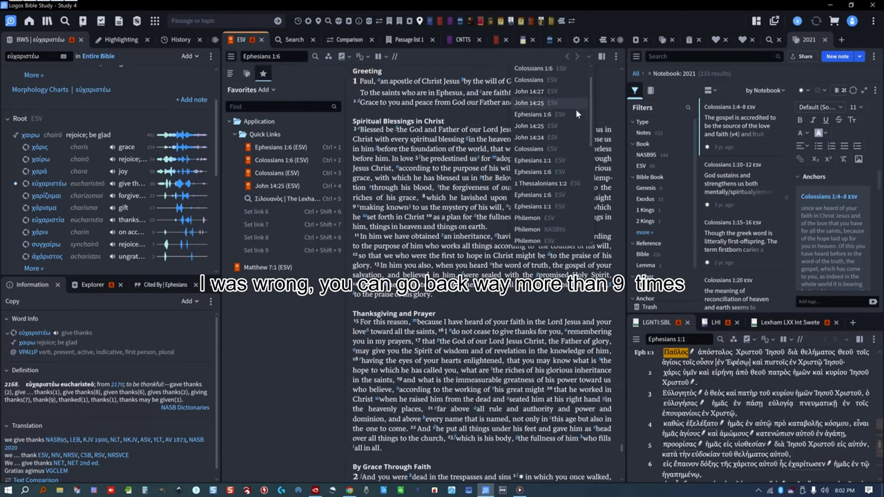
scroll(572, 117, down, 5)
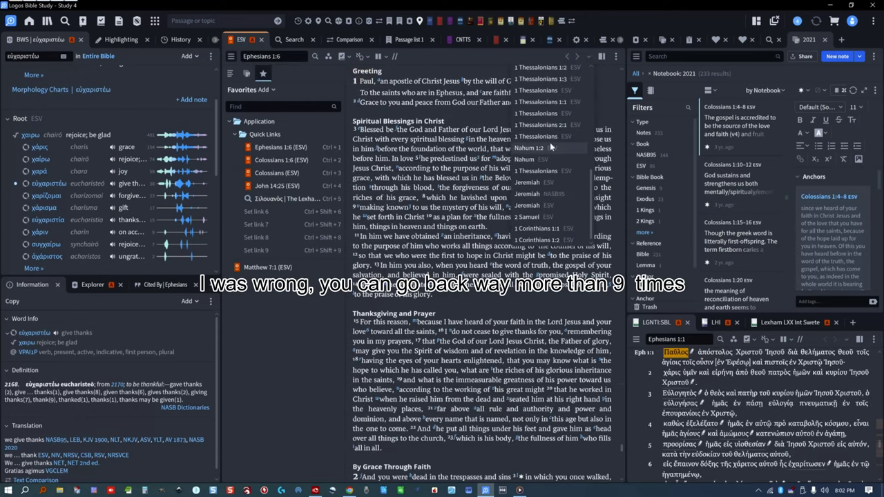
click(546, 136)
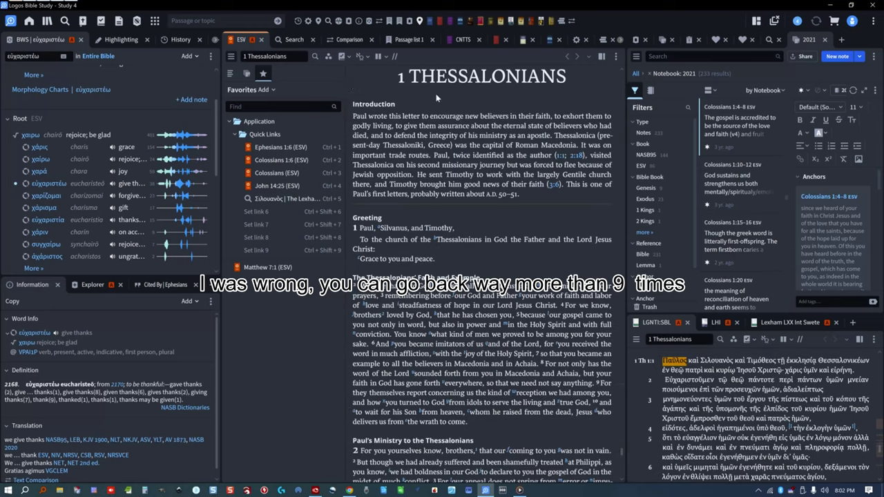
- Look through the History list of recently visited passages, searches and tools, and return to its newest entries
click(179, 41)
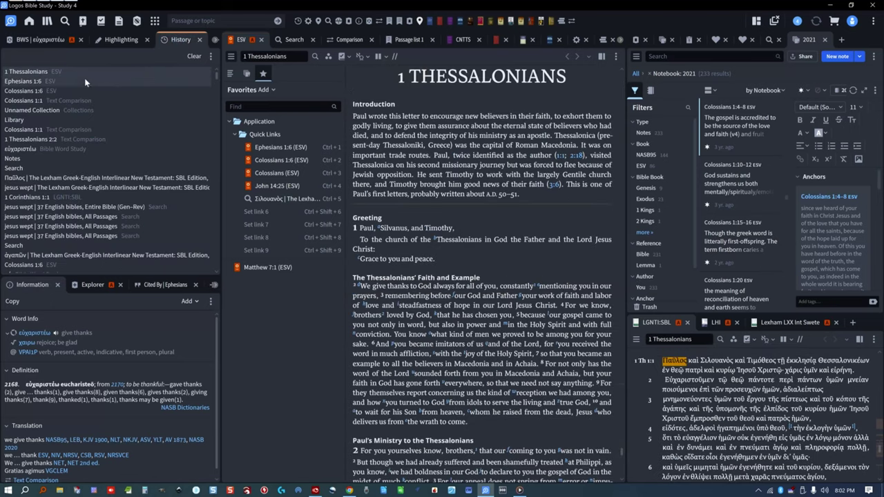
scroll(71, 111, down, 2)
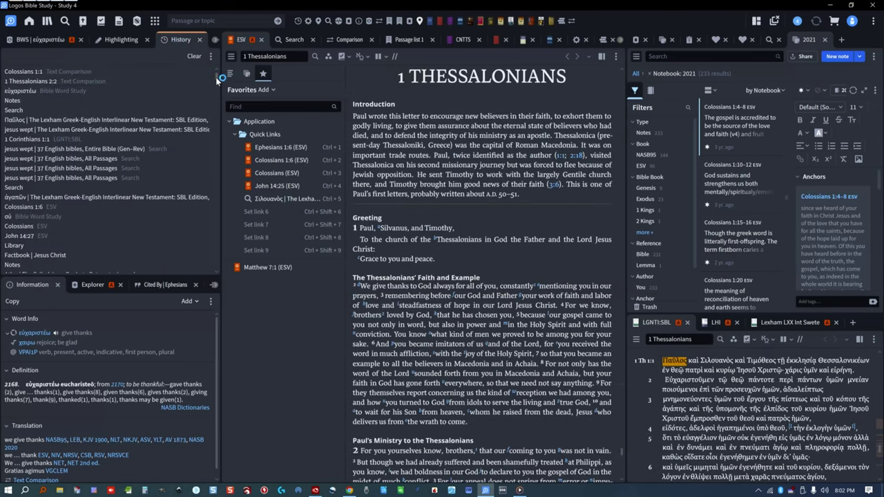
drag(215, 77, 213, 38)
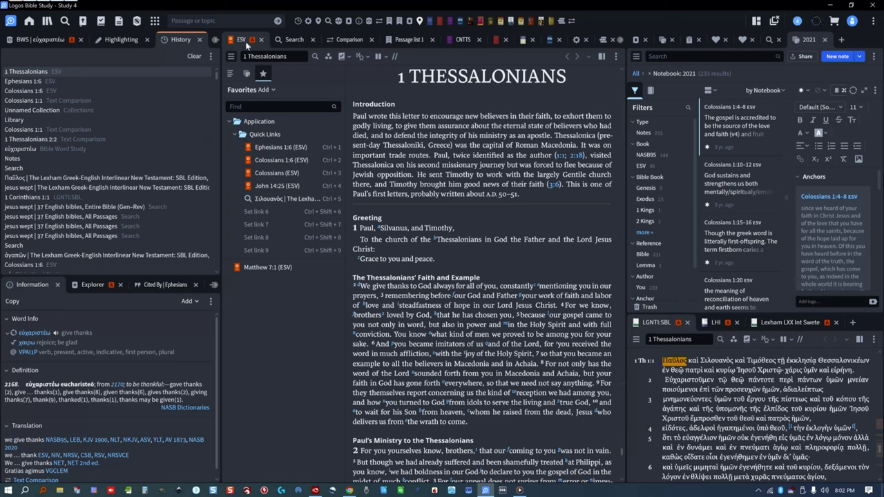
- Save 1 Thessalonians 1:6 as the second quick link in the ESV's favorites, and try jumping between the first two quick links
click(232, 74)
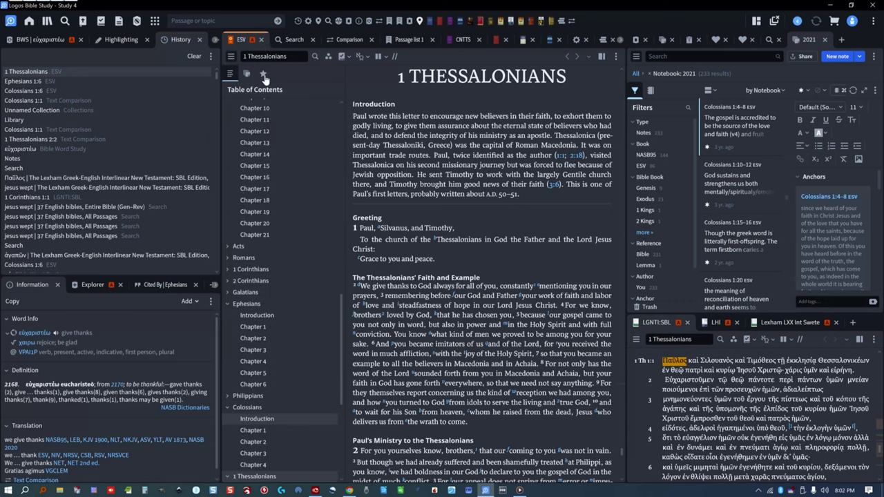
click(264, 74)
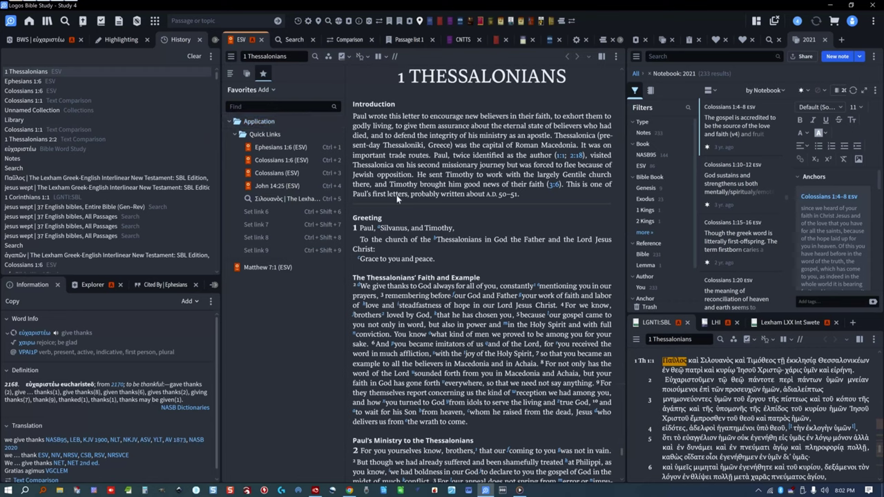
double_click(443, 354)
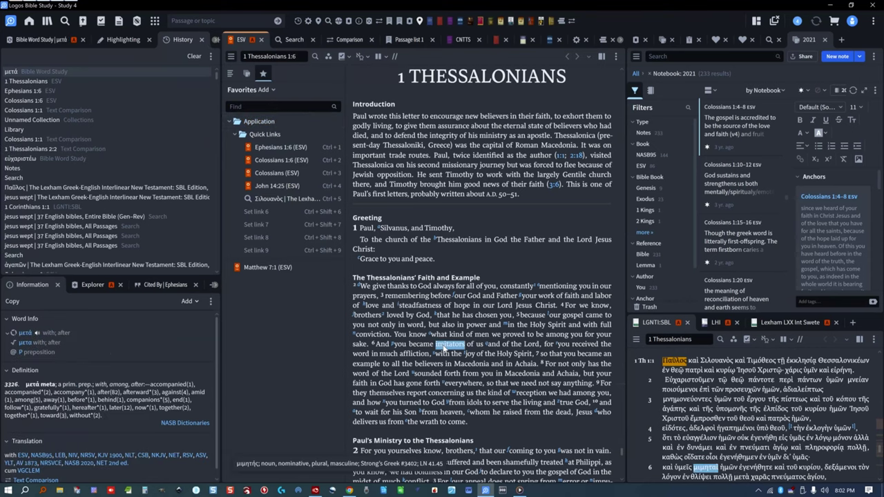
key(ctrl+shift+2)
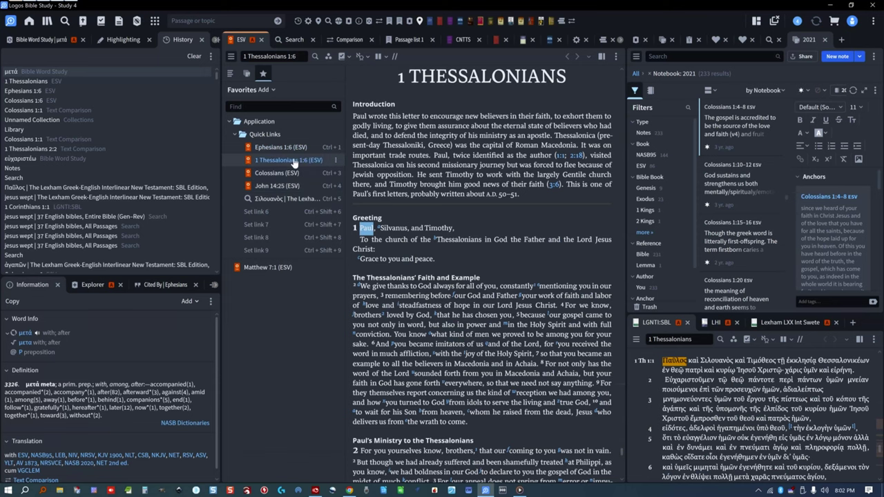
key(ctrl+1)
key(ctrl+2)
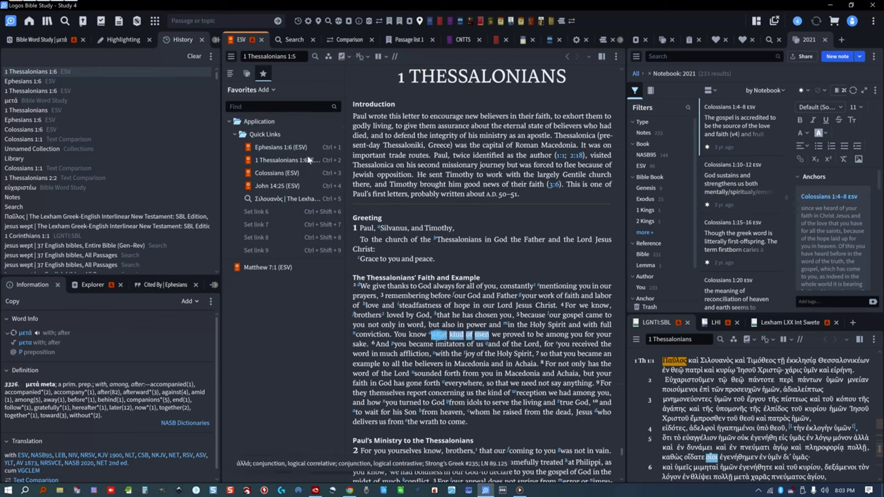
- Add 1 Thessalonians 1:5 (ESV) to the favorites and delete that favorite again
click(277, 91)
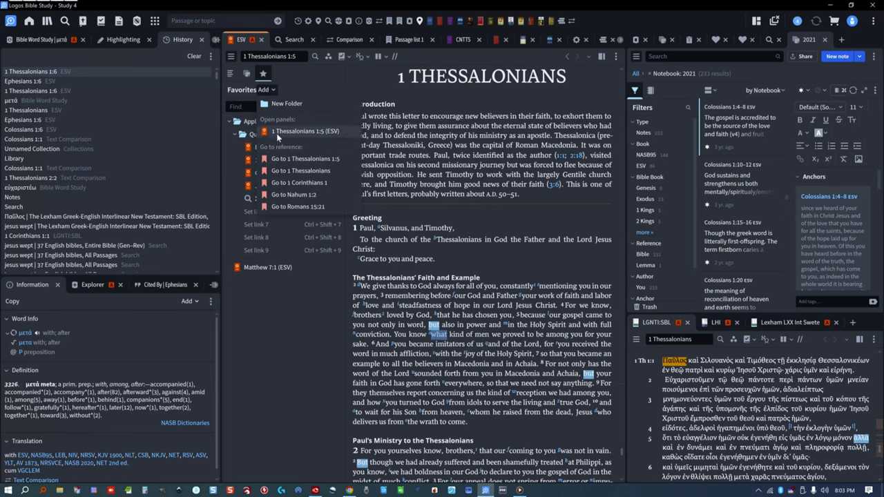
click(277, 133)
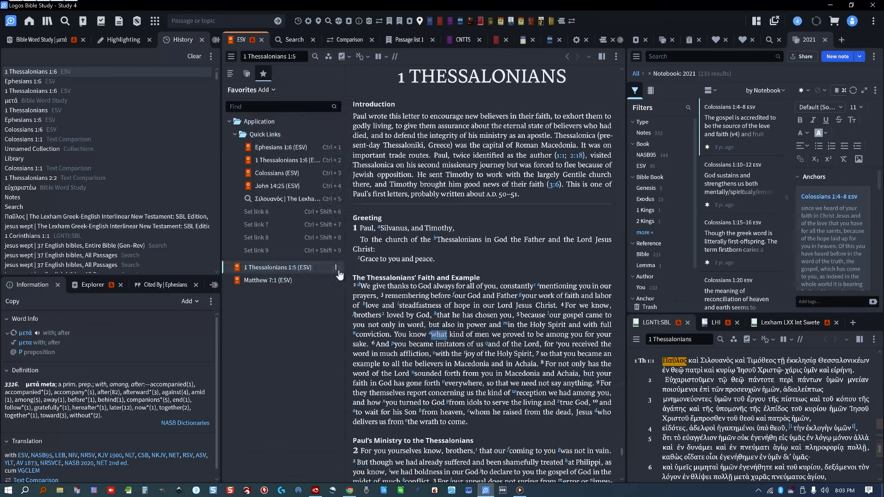
click(336, 267)
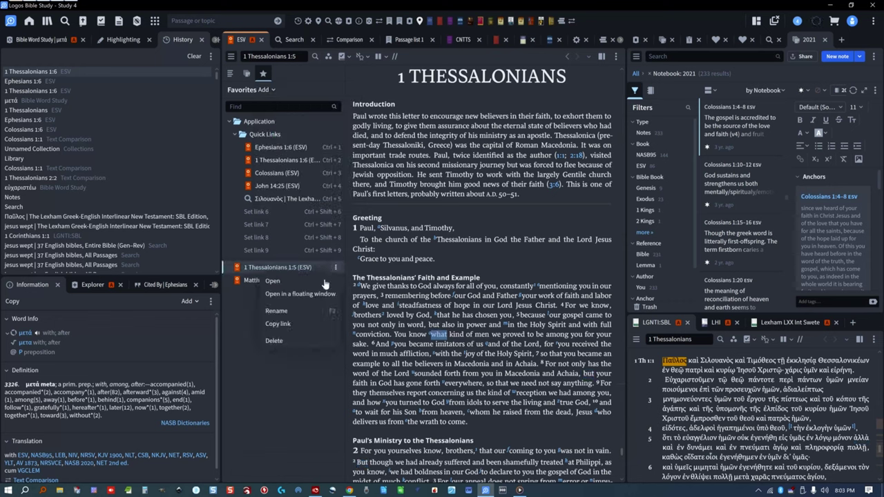
click(274, 341)
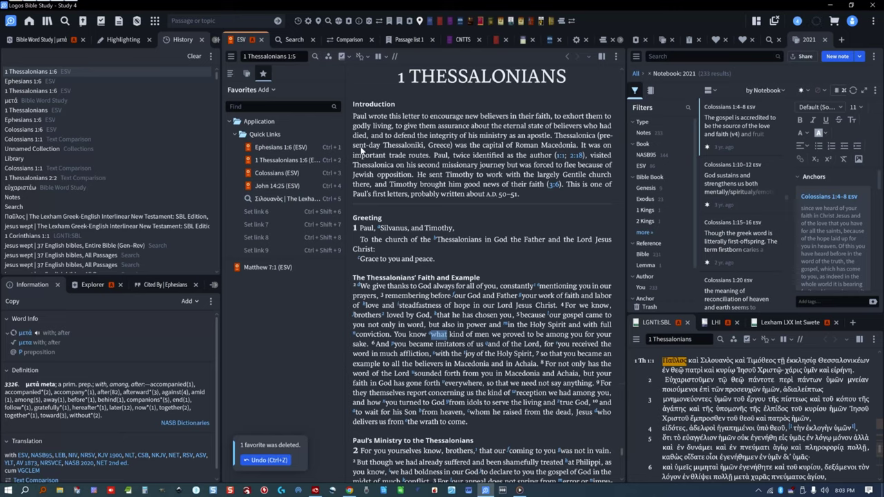
- Go to Colossians with the third quick link, and open a new Search beside the ESV in place of the old one
key(ctrl+3)
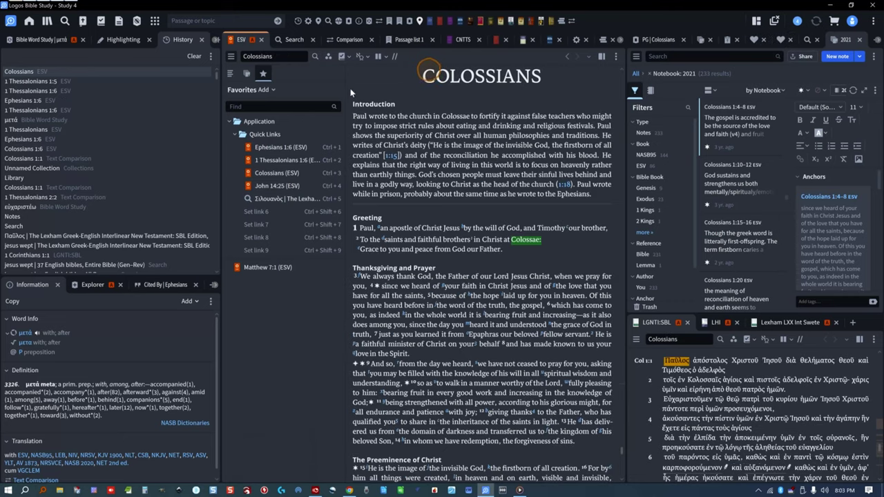
click(65, 22)
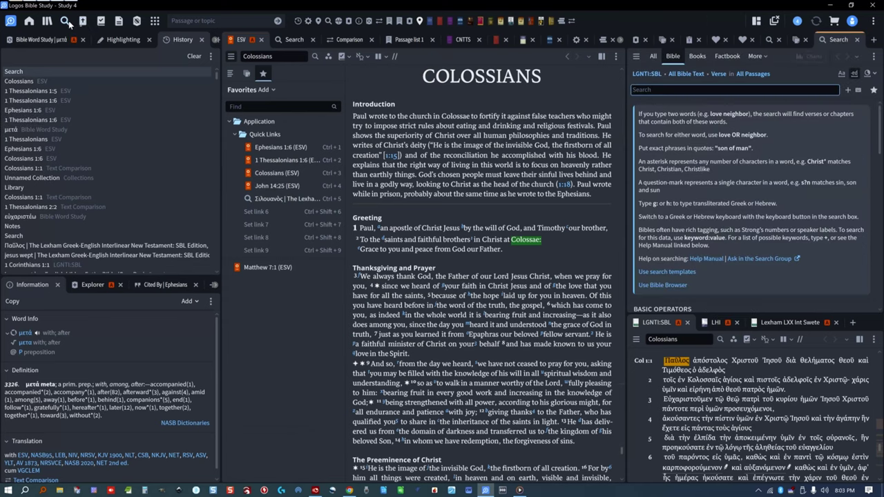
click(857, 39)
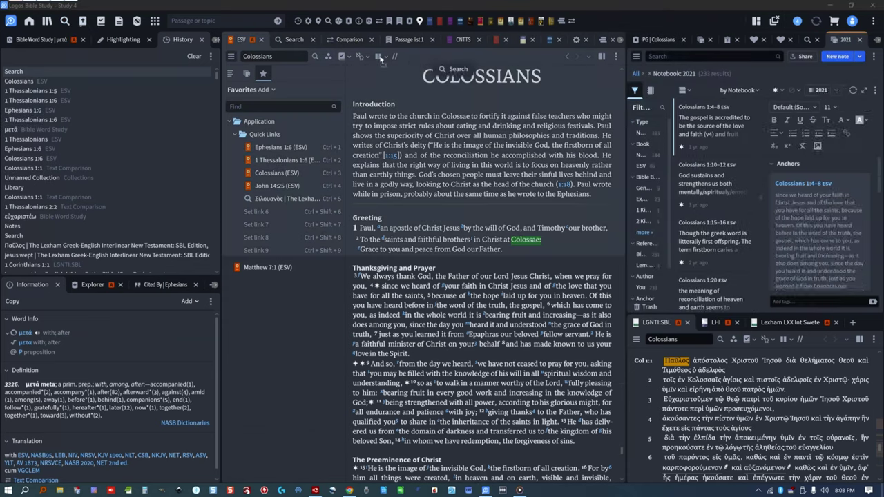
click(329, 54)
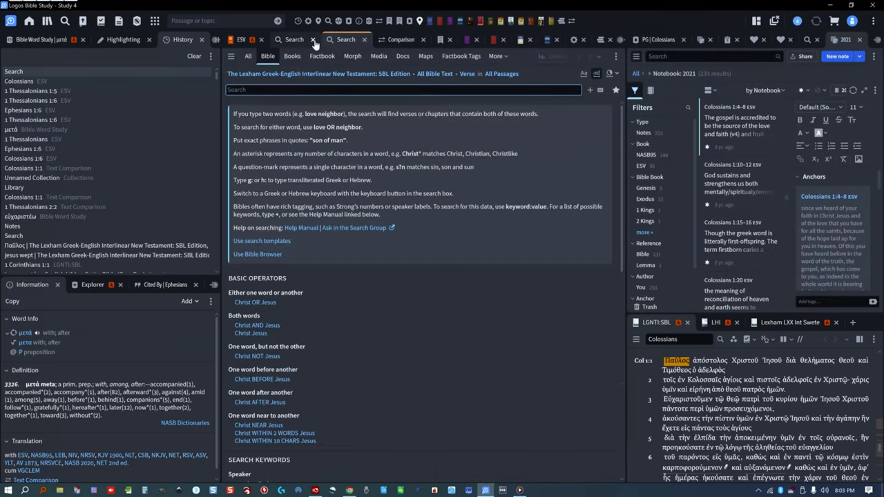
click(314, 40)
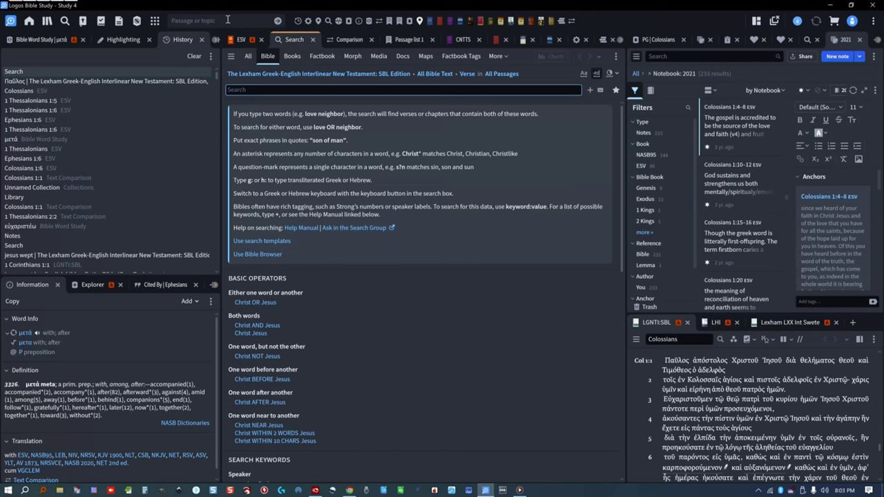
- Show the inline search in the ESV and close it again
click(228, 20)
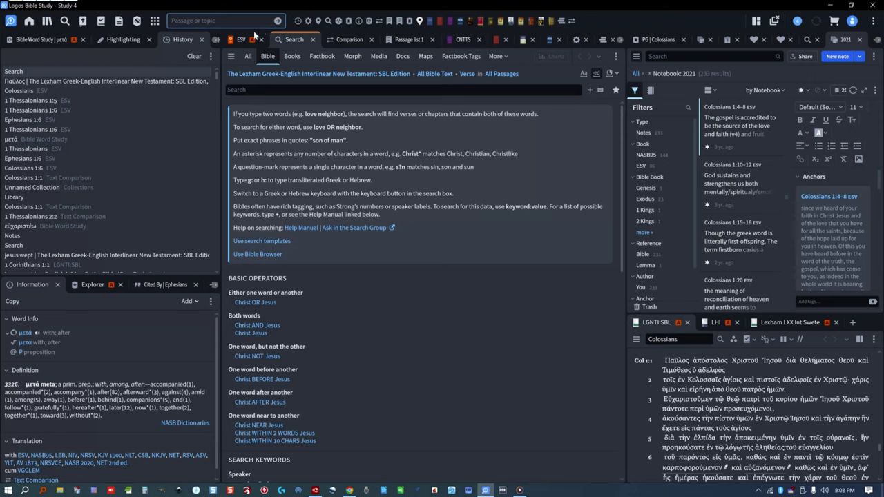
click(252, 39)
click(615, 56)
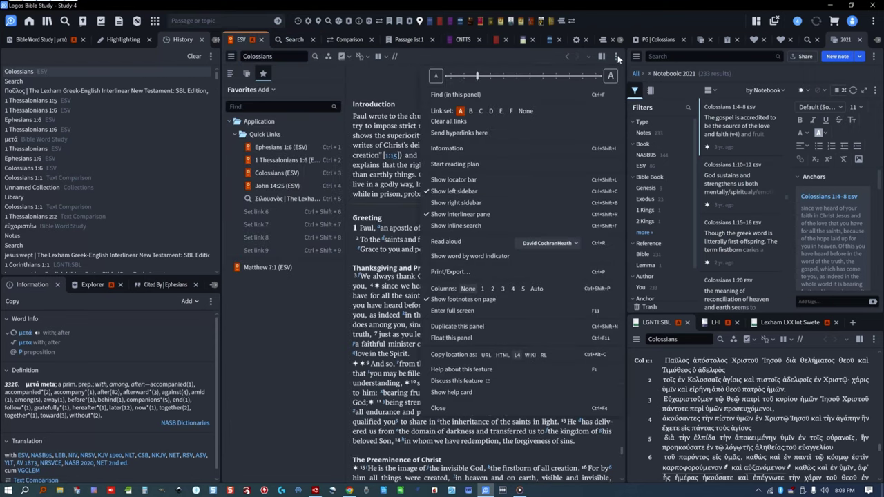
click(494, 225)
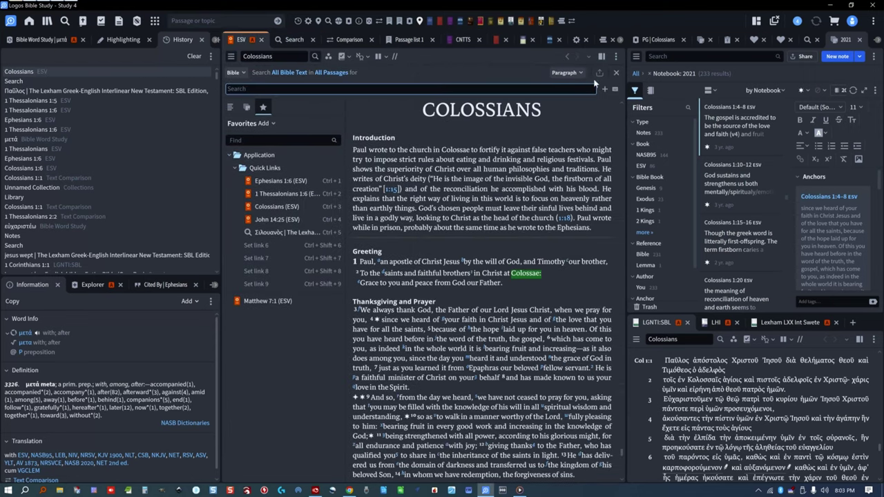
click(616, 72)
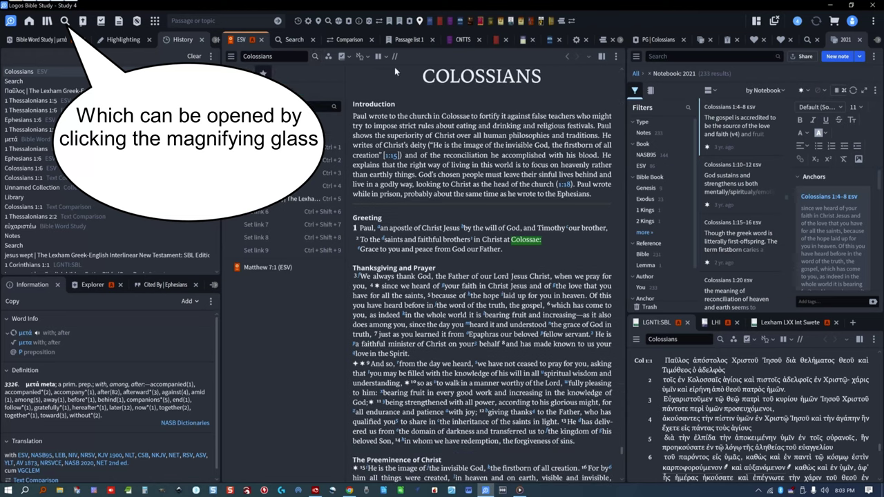
- Set the Bible search to the 37 English bibles collection, look over the example operators and keywords, and make the query ready for entry
click(296, 41)
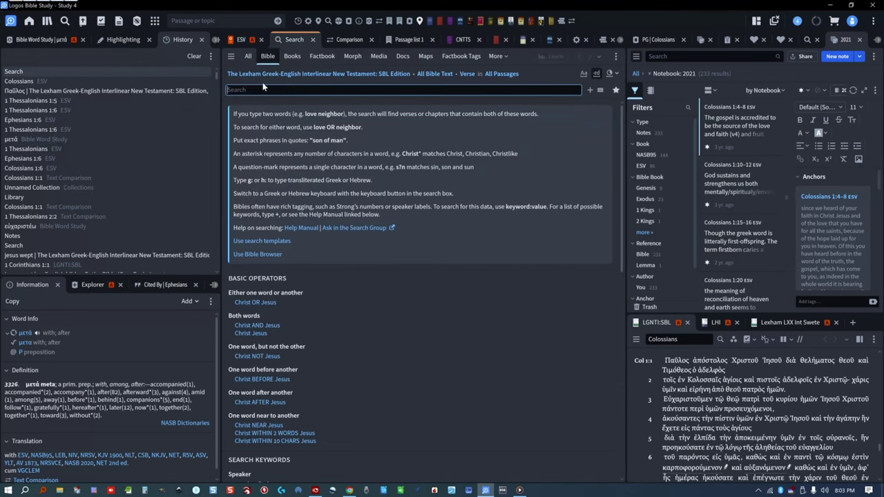
click(265, 74)
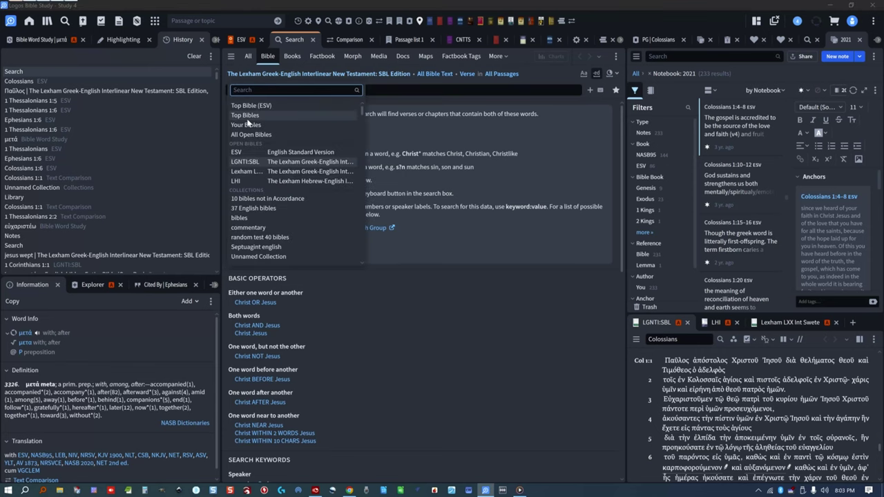
click(252, 208)
scroll(252, 295, down, 5)
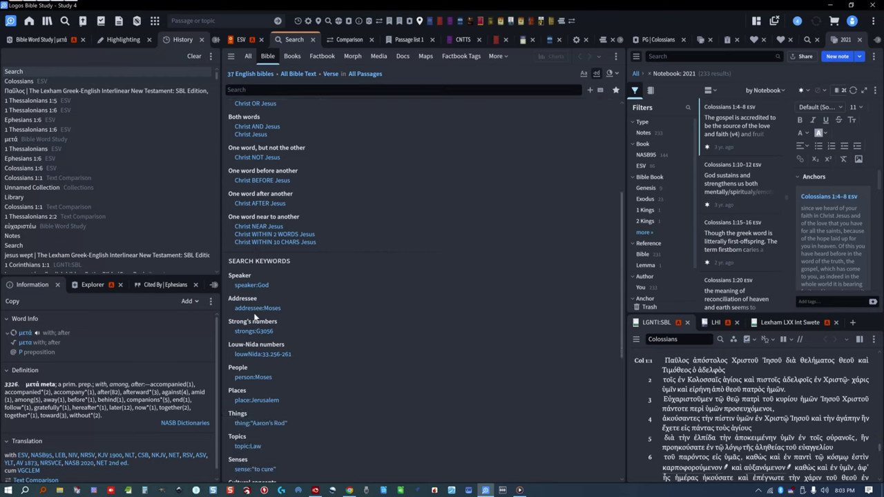
scroll(270, 167, up, 5)
click(255, 88)
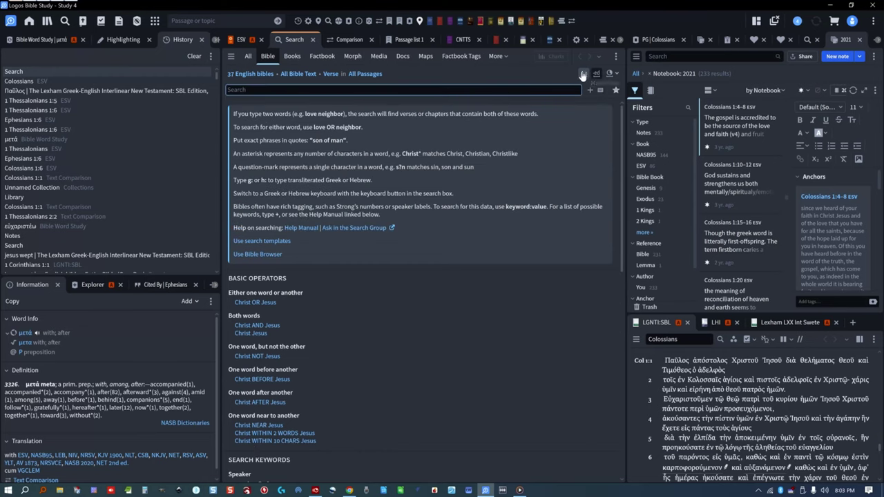
- Search the 37 English bibles for "jesus wept"
click(609, 73)
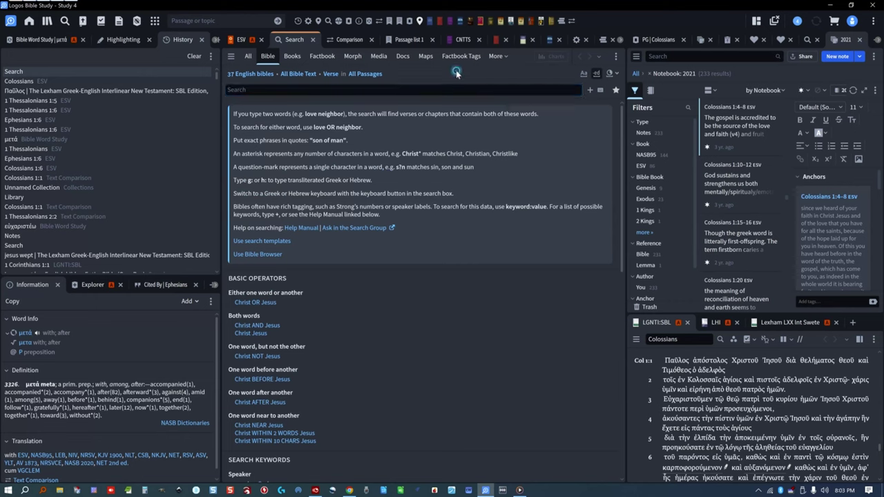
click(366, 90)
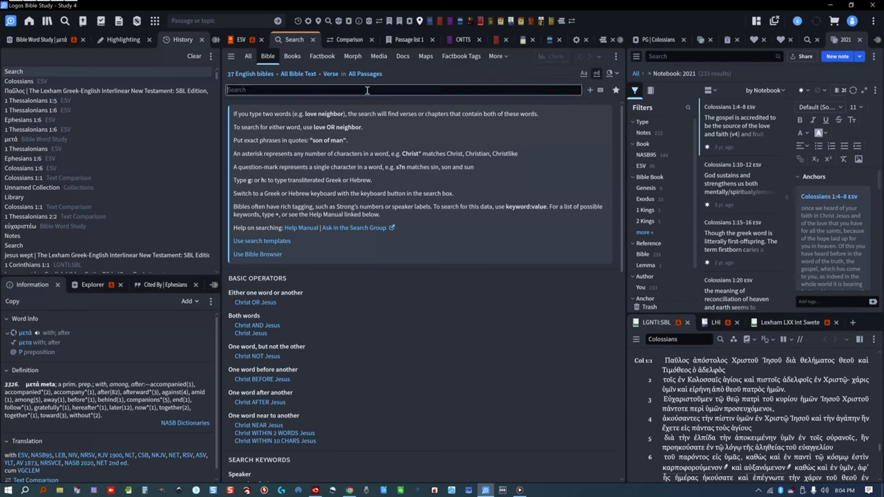
text(jesus wept)
key(Return)
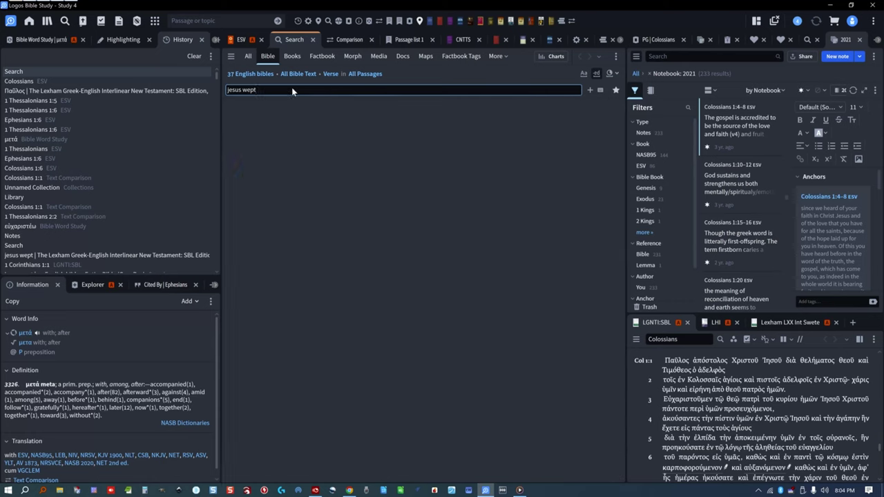
- Show the Bible choices matching "esv" without picking one, and the list of Bible text fields available for the search
click(249, 78)
text(esv)
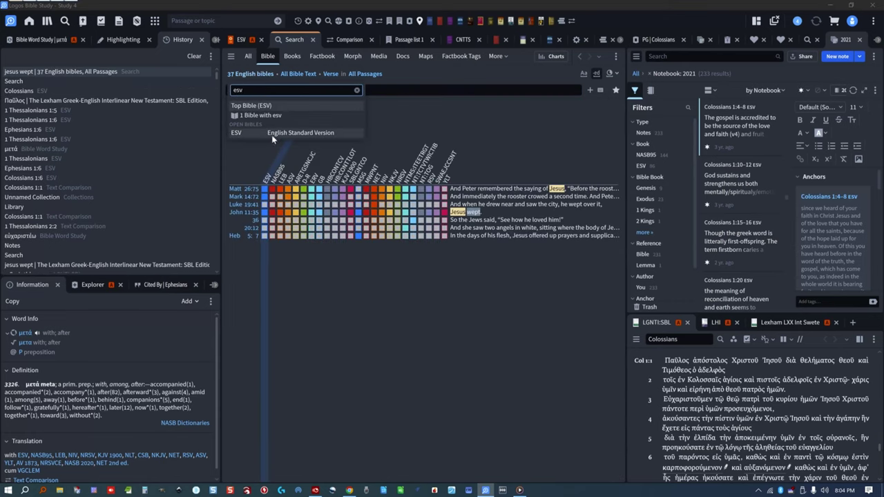
click(382, 83)
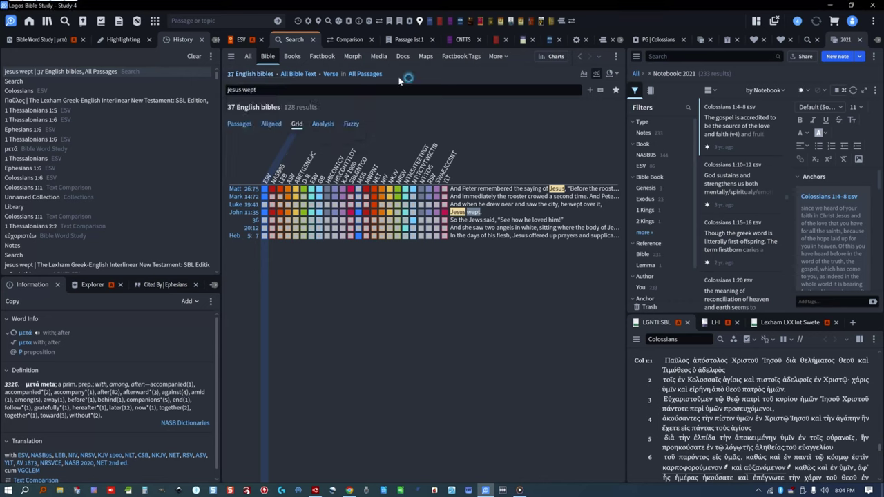
click(298, 73)
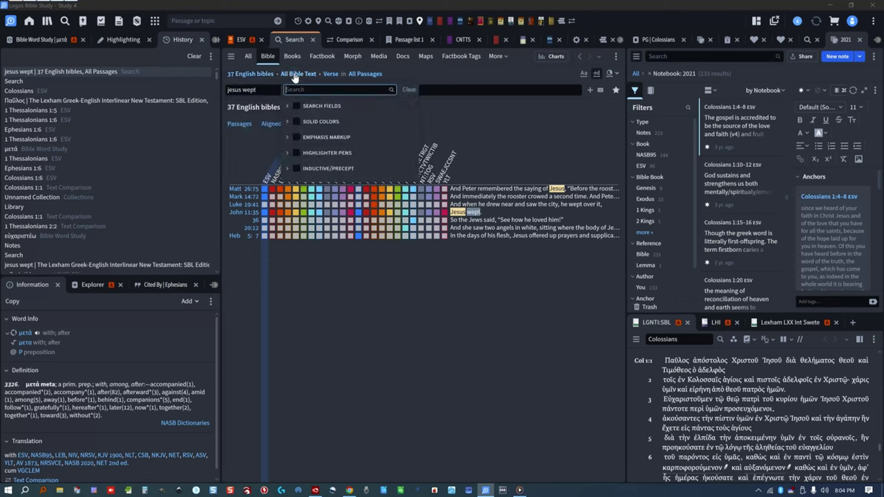
- Set the search to match within Chapter, and switch it back to Verse
click(331, 74)
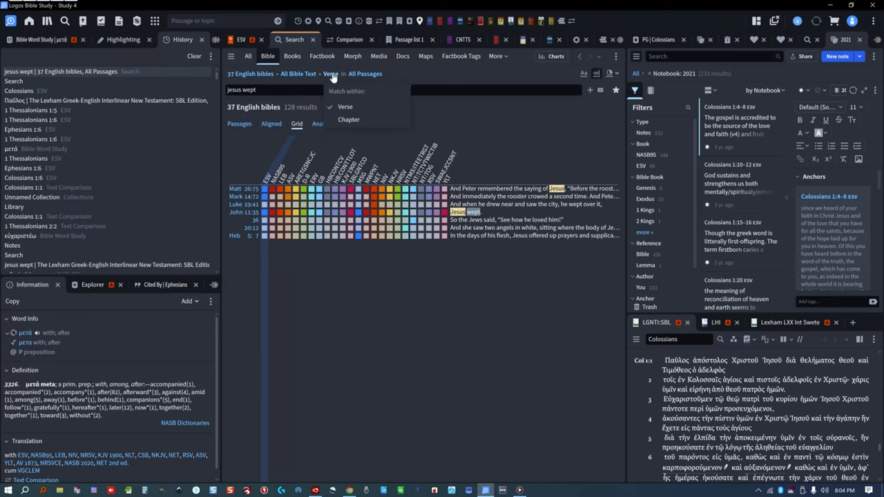
click(344, 118)
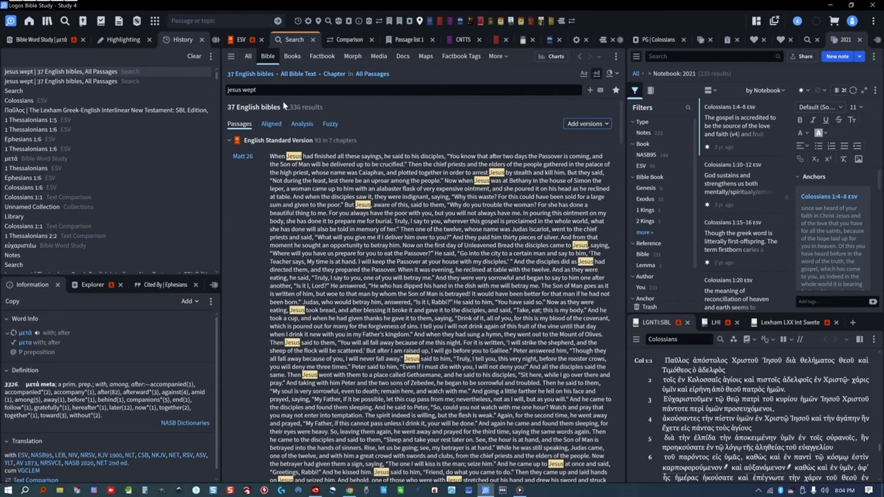
click(334, 73)
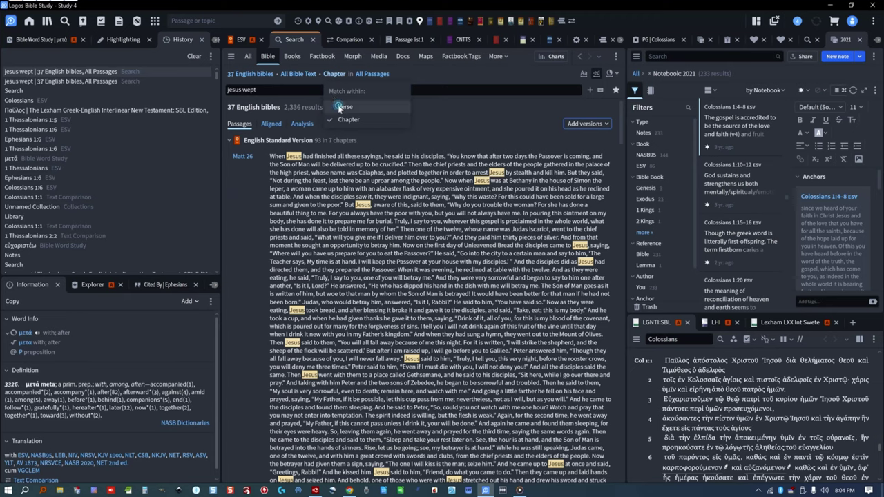
click(335, 103)
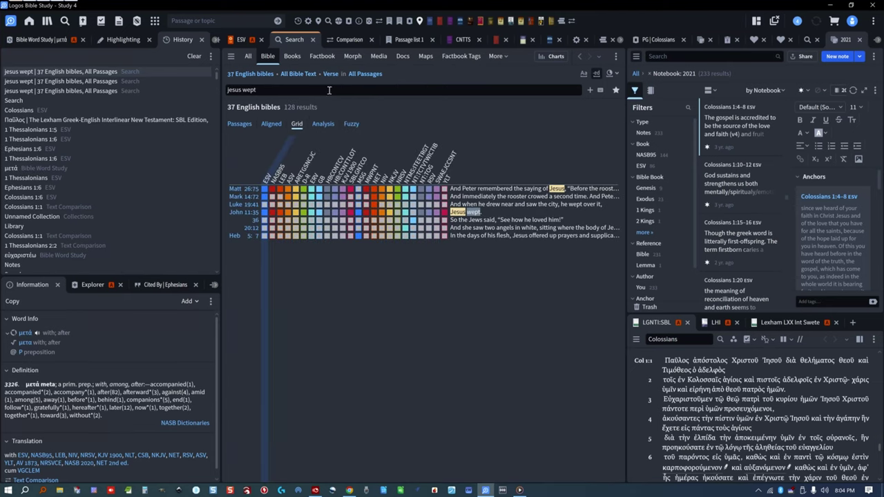
- Set the search's passage range to Entire Bible and review the other available ranges
click(360, 78)
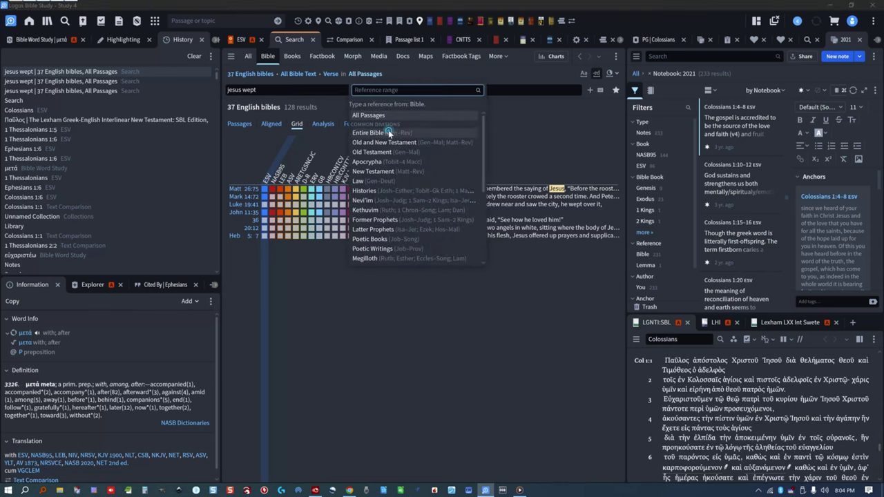
click(388, 129)
click(365, 74)
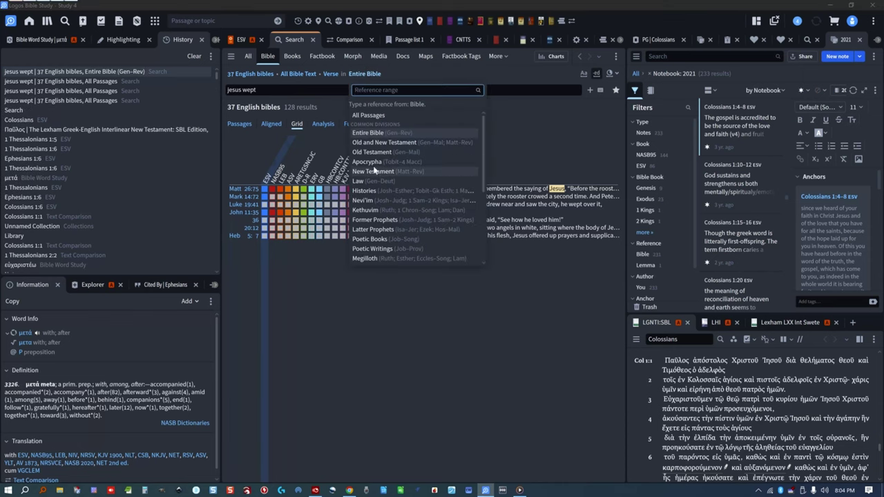
click(290, 139)
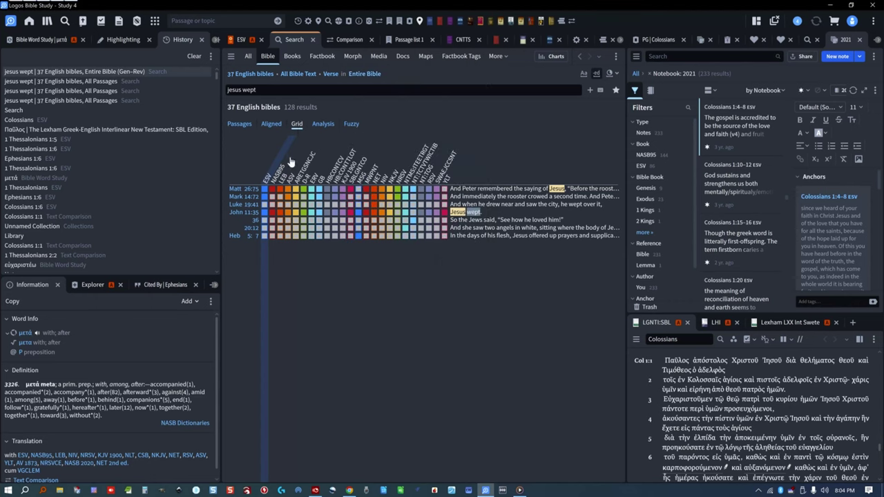
- Compare the verse text of the grid results in the ASV, D-R and ERV
mouse_move(274, 197)
click(289, 184)
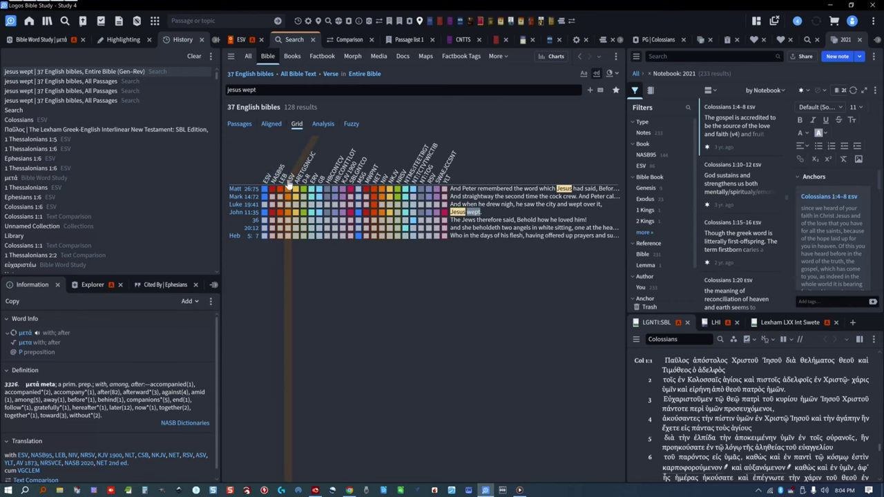
click(306, 184)
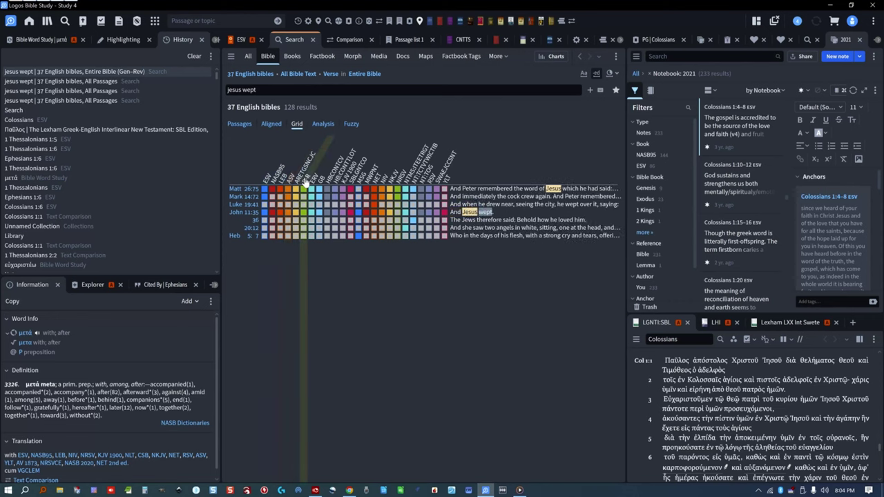
click(312, 182)
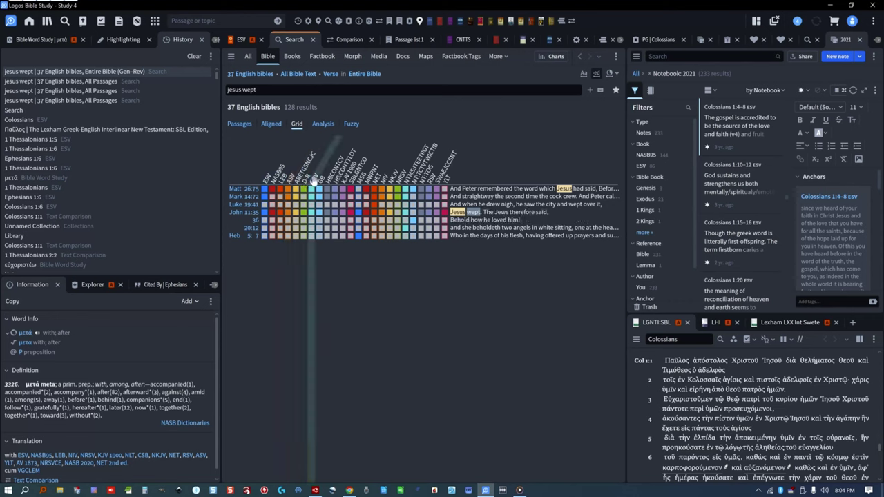
- Change the searched Bible from 37 English bibles to The Lexham Greek-English Interlinear New Testament: SBL Edition
click(250, 74)
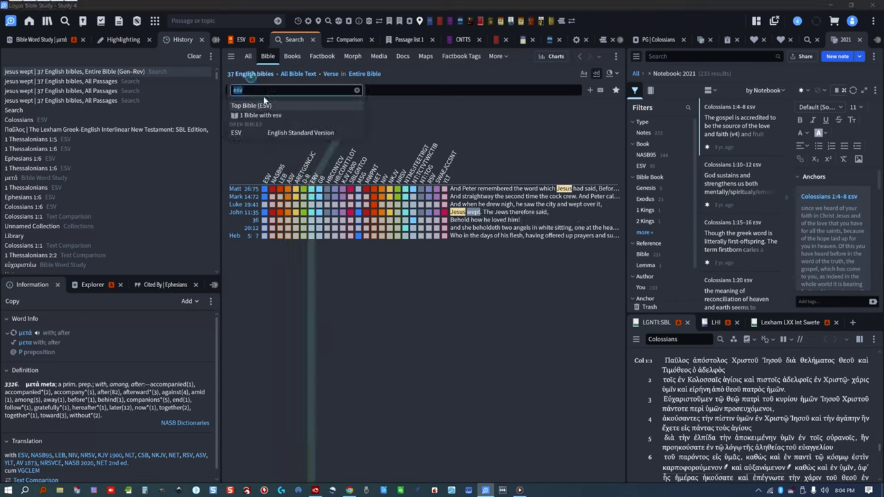
key(BackSpace)
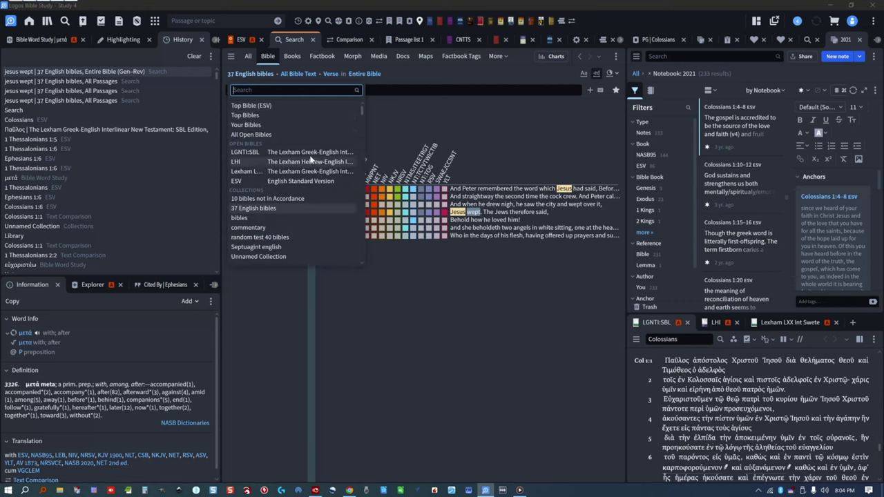
click(297, 160)
- Search the Greek-English interlinear for ἀπόστολος, copied from Colossians 1:1
click(710, 360)
key(ctrl+c)
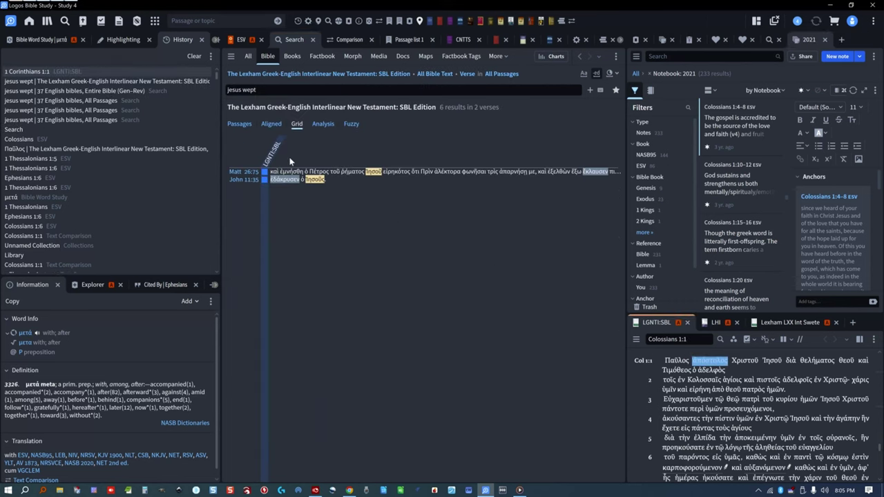
click(264, 90)
key(ctrl+v)
key(Return)
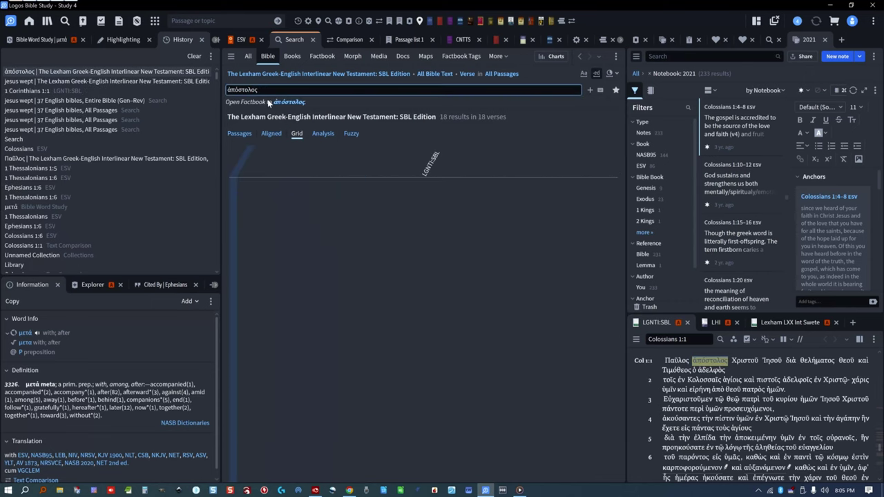
- Return to the ESV and look up προακούω from Colossians 1:5 and καί from 1:6 in the Bible Word Study
click(241, 40)
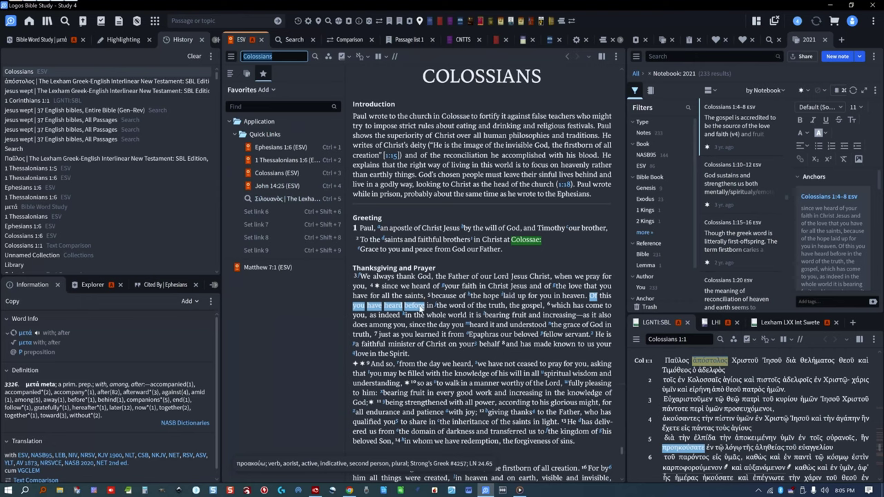
double_click(421, 308)
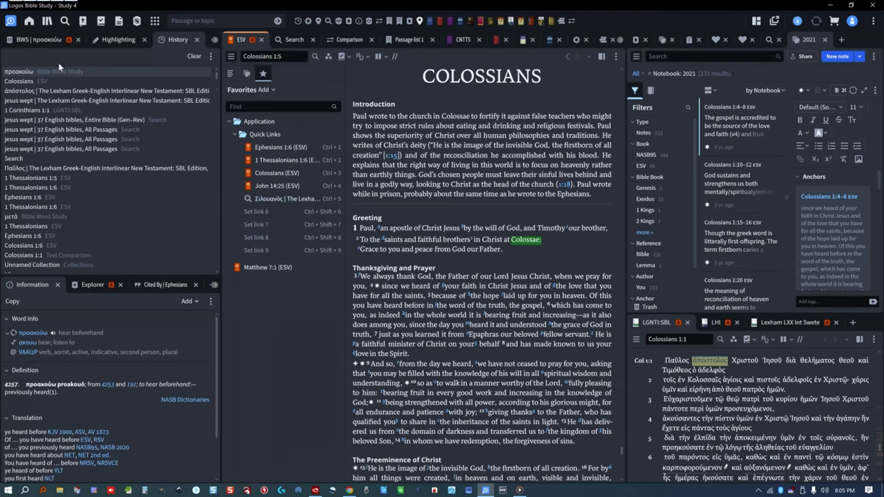
click(41, 39)
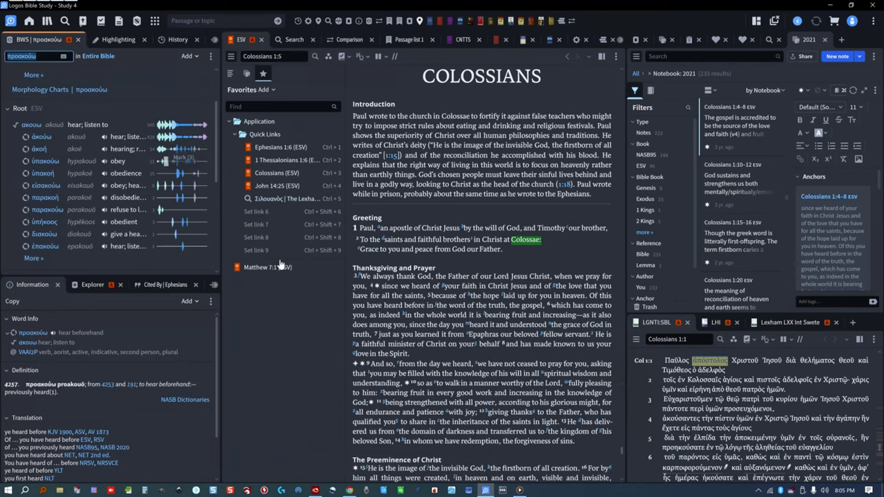
double_click(383, 319)
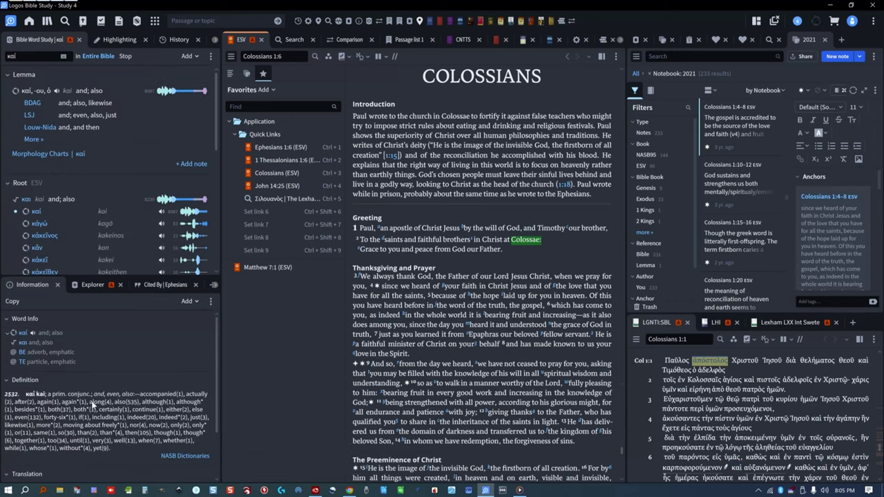
- Show the Atlas briefly, return to the ESV, and open the Atlas for the place Colossae from Colossians 1:2
click(319, 21)
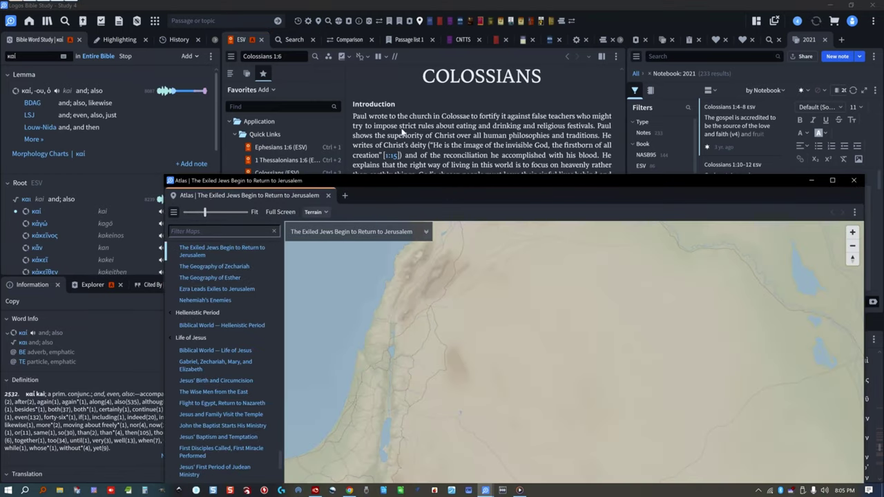
click(403, 131)
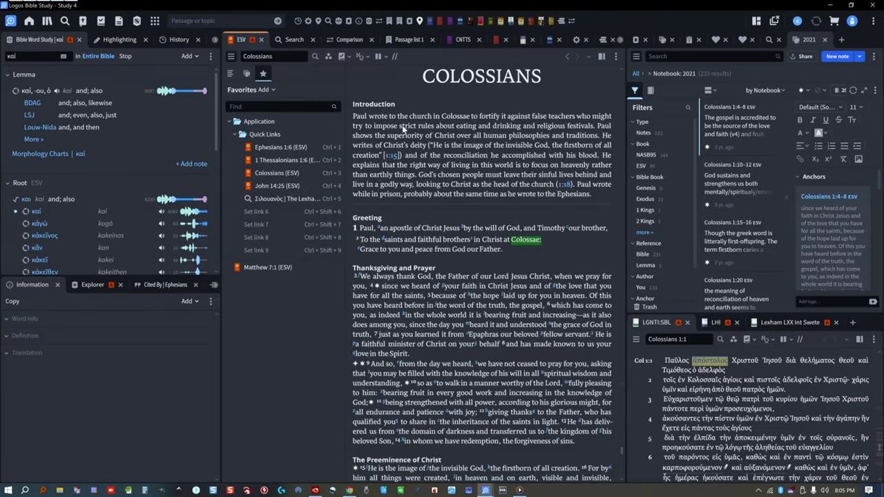
click(523, 241)
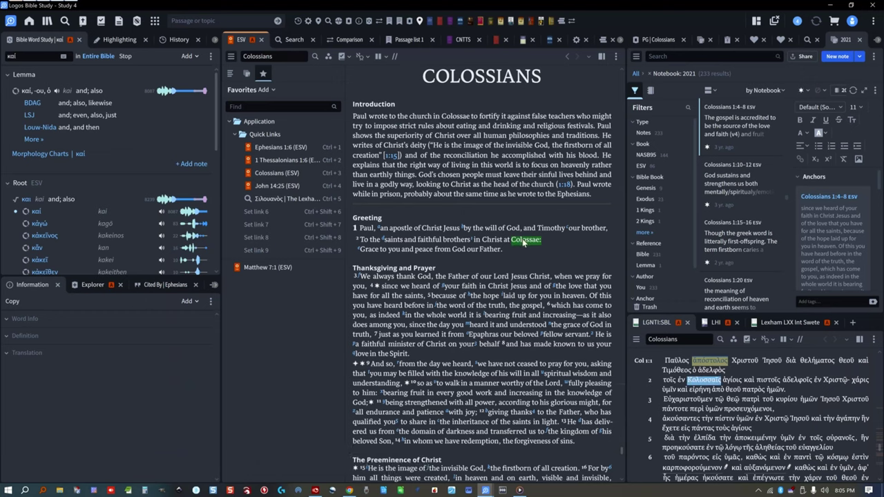
right_click(524, 241)
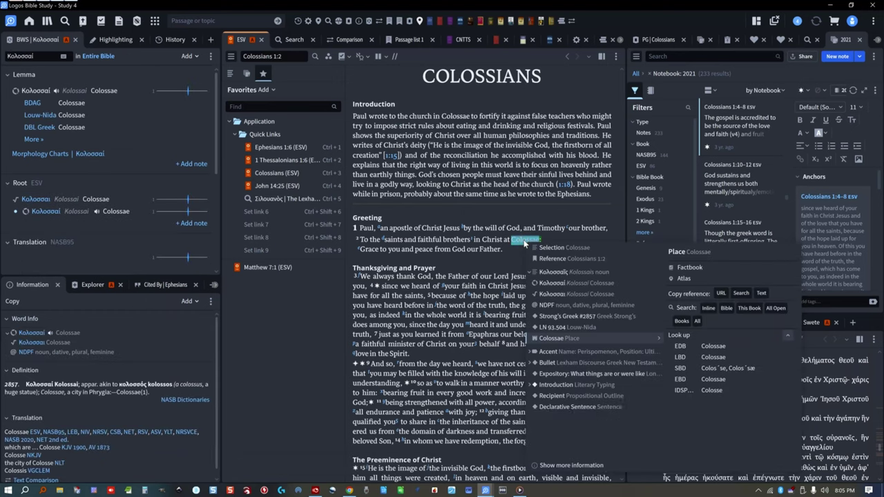
click(683, 279)
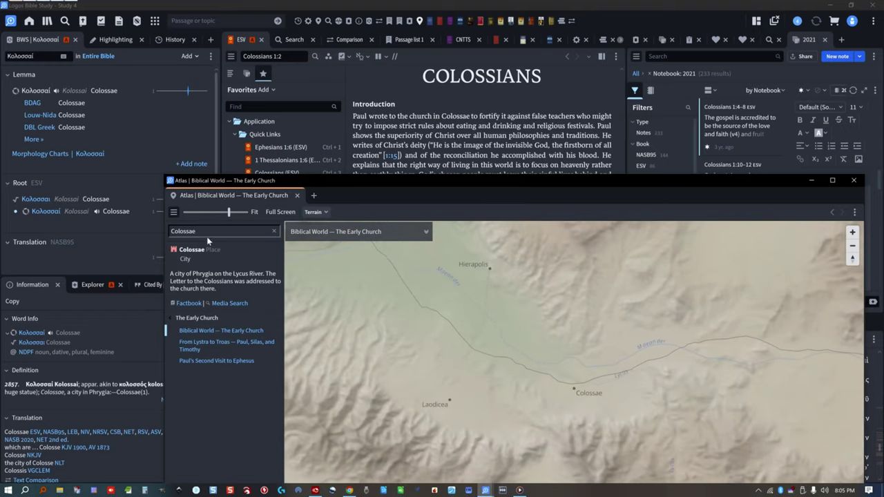
- Find the city of Jerusalem in the Atlas
click(212, 232)
text(Jeru)
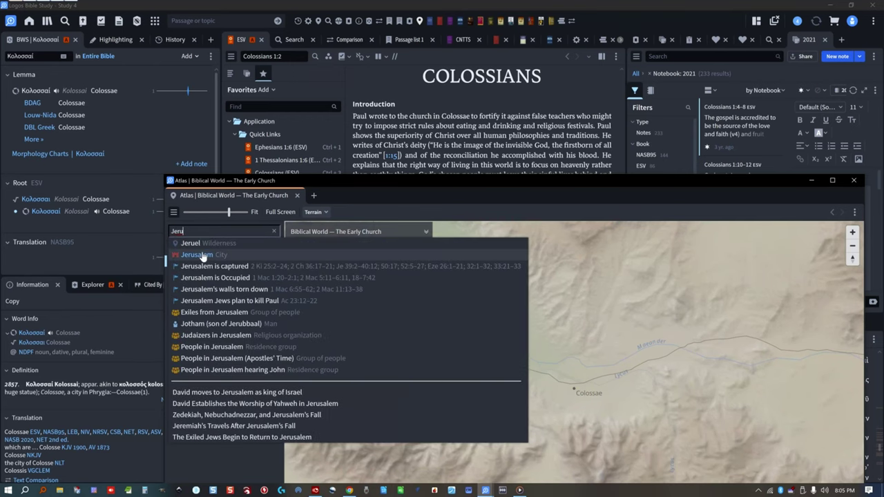
click(197, 254)
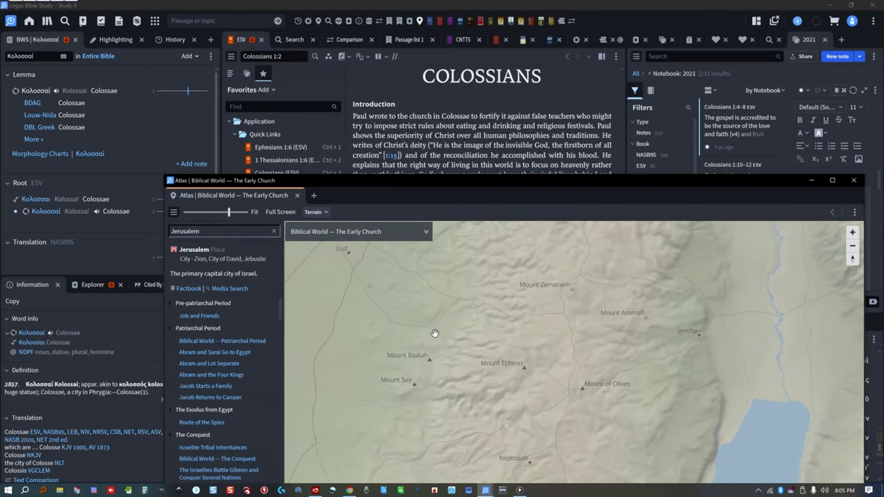
- Clear the Atlas map filter, view the map The Tower of Babel, and close the Atlas
click(225, 230)
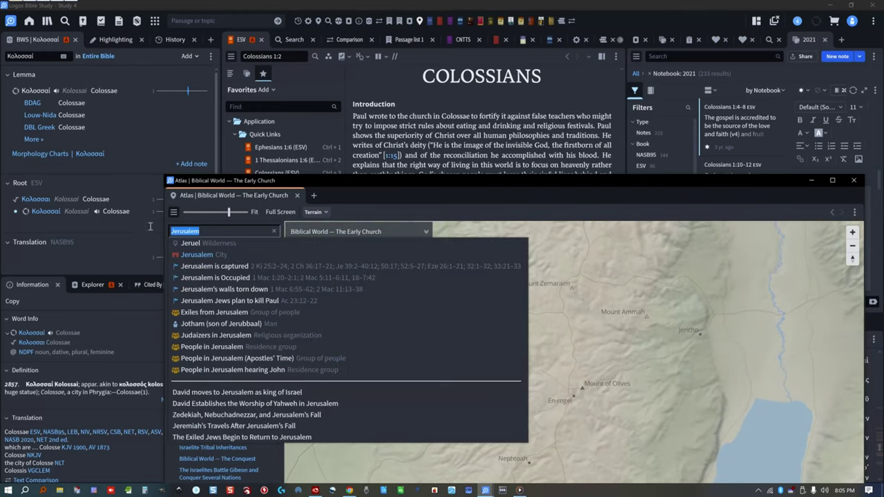
key(BackSpace)
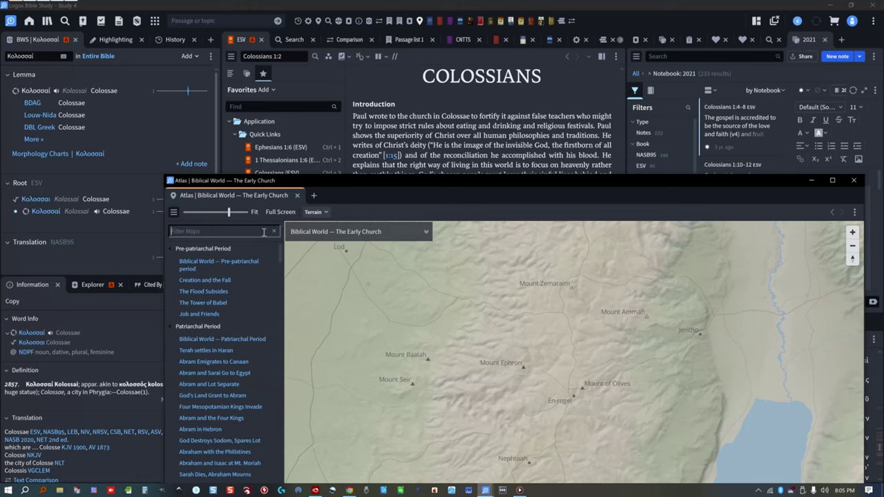
click(203, 305)
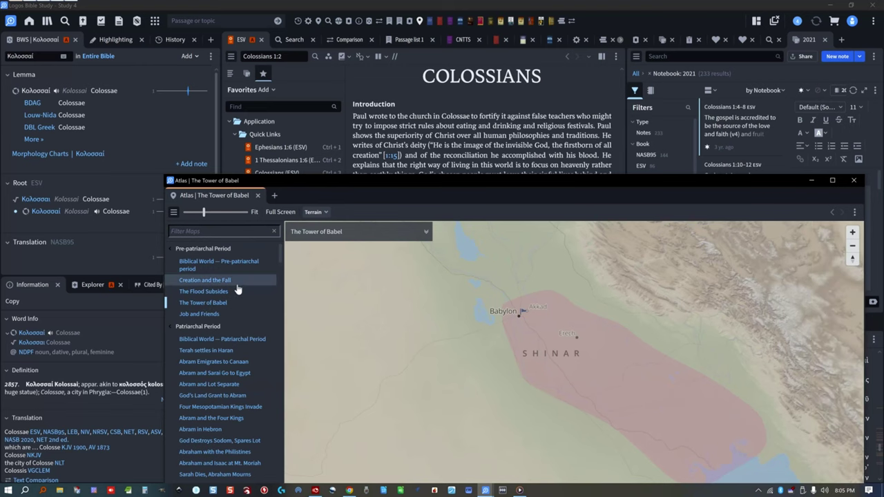
click(854, 181)
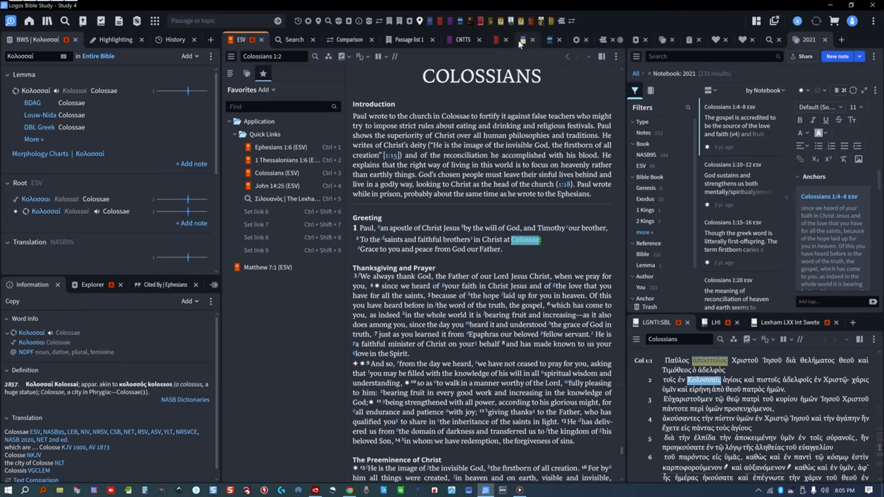
- Show the Greek grammar GGC briefly, and search the library for "apparatus"
click(523, 41)
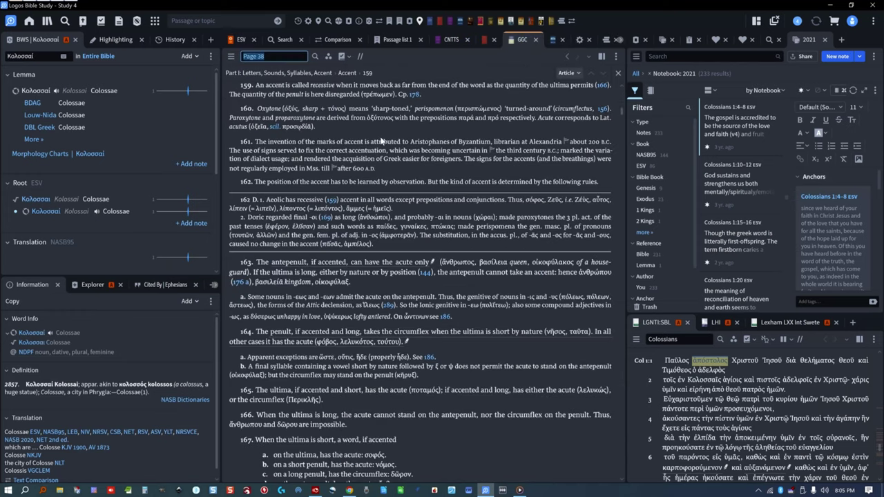
mouse_move(332, 201)
click(47, 20)
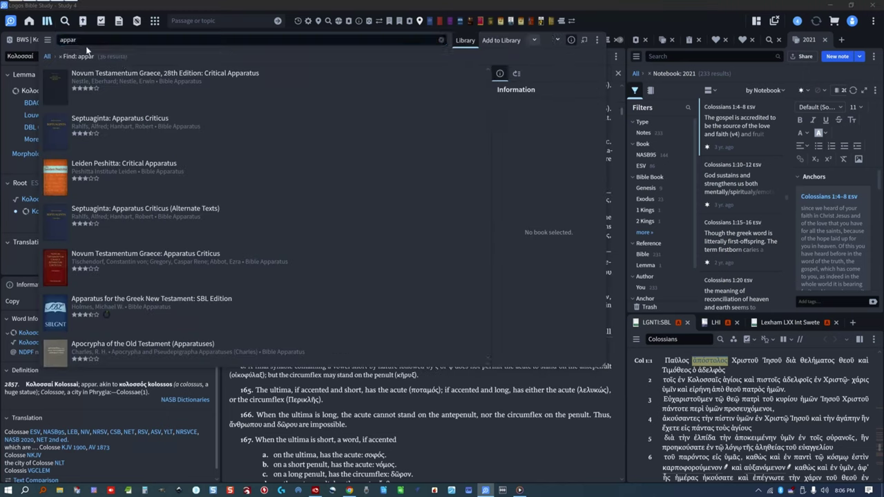
click(139, 39)
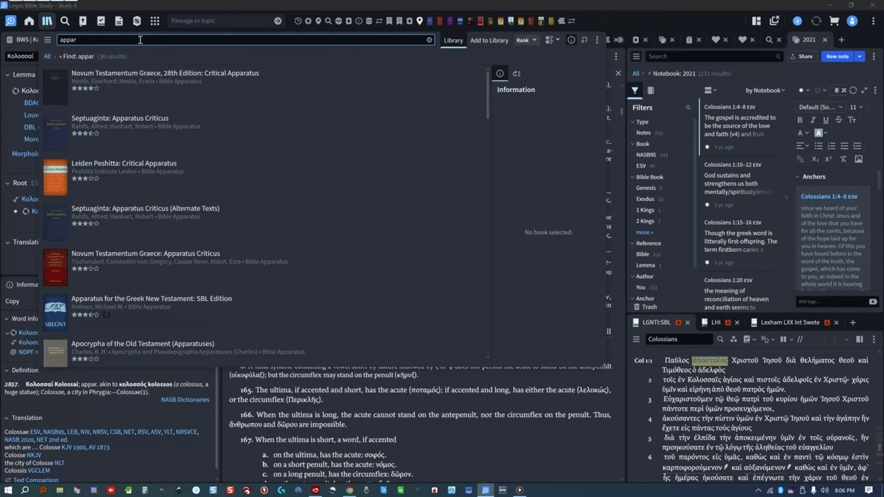
text(atus)
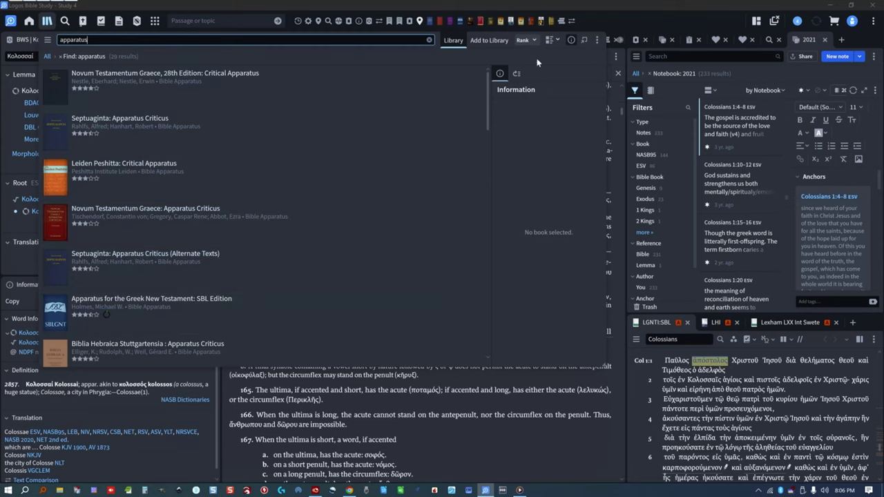
click(619, 28)
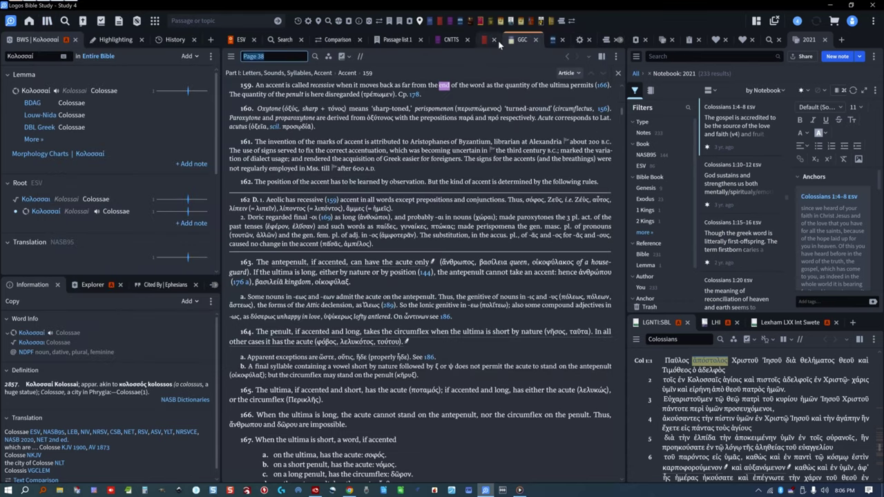
- Bring up the CNTTS critical apparatus and examine the variant readings for 1 Corinthians 1, including the meaning of category code A
click(449, 40)
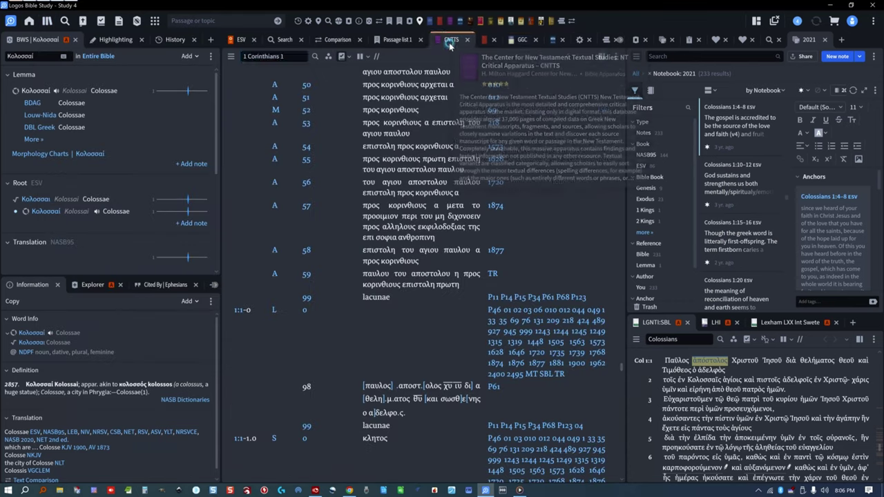
mouse_move(274, 88)
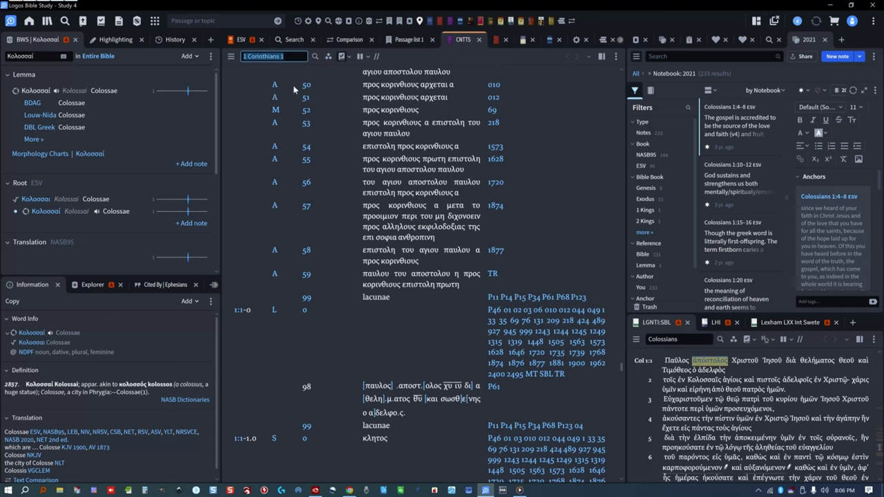
mouse_move(306, 88)
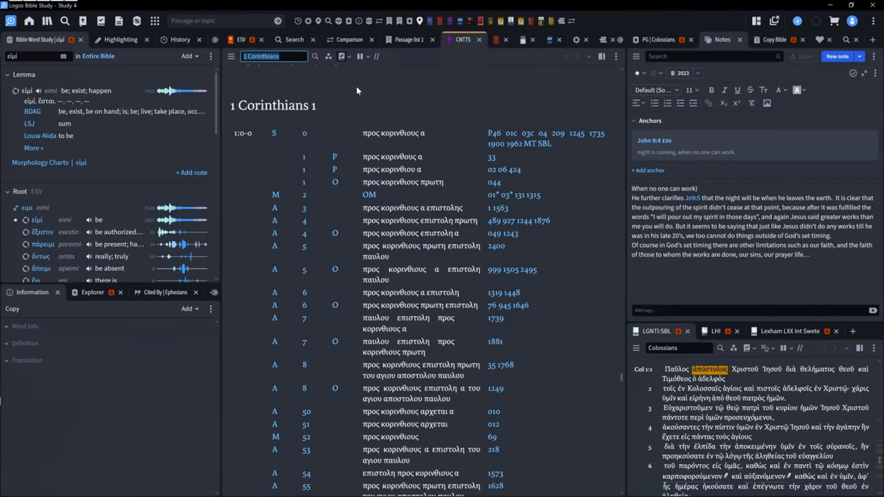
scroll(365, 149, down, 8)
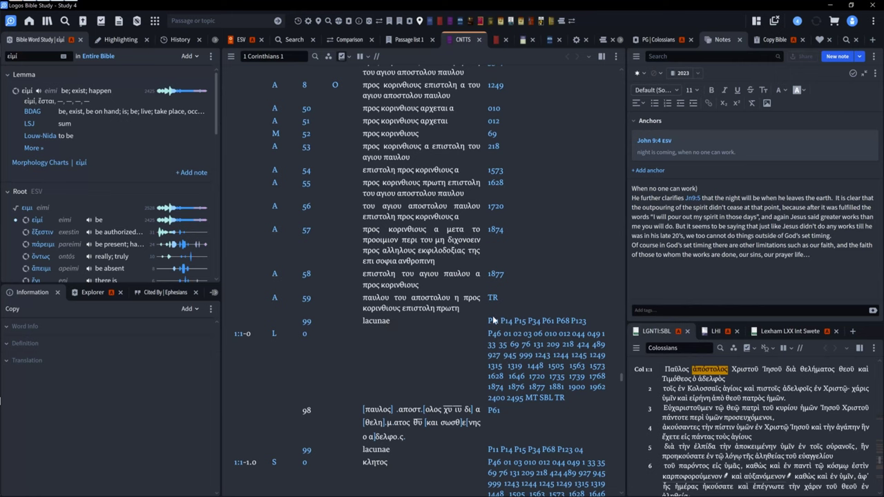
scroll(277, 237, up, 3)
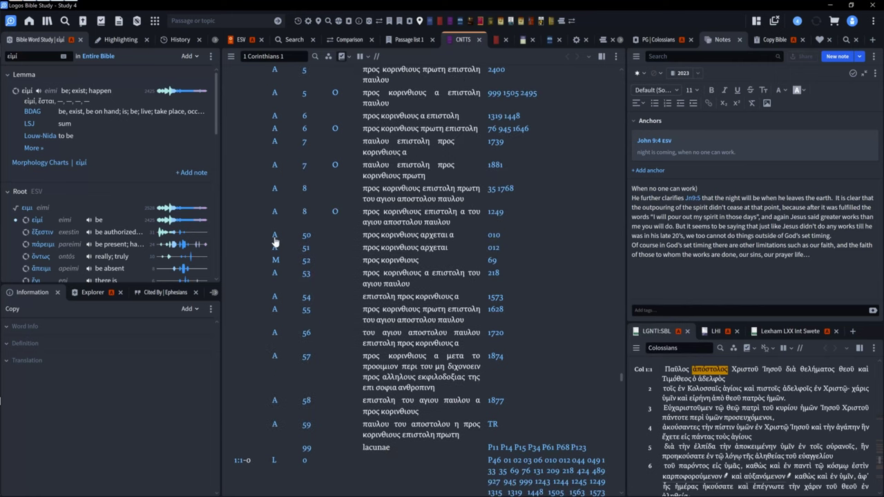
mouse_move(276, 253)
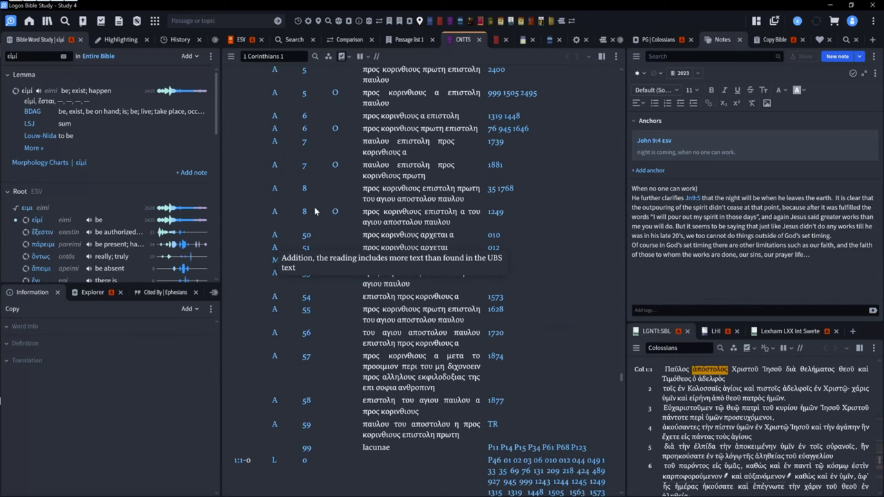
scroll(325, 177, up, 4)
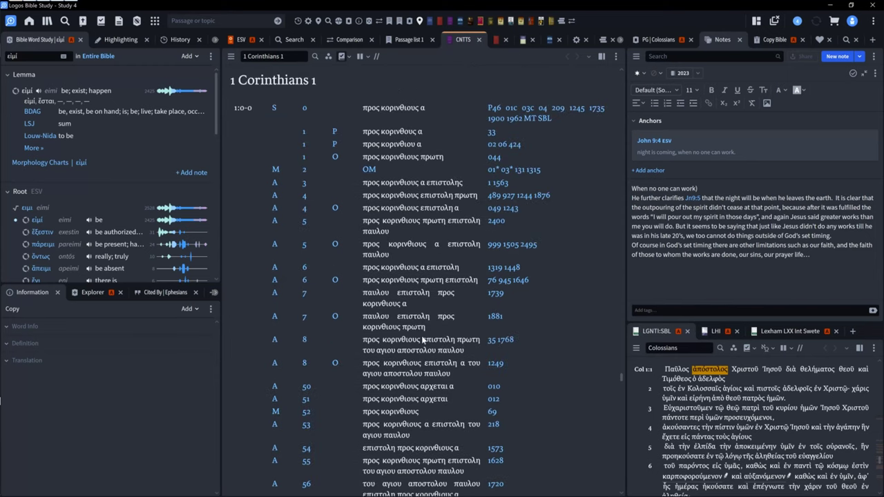
- Switch to the browser to view the store page of the CNTTS New Testament Critical Apparatus, and return to Logos
key(super+Tab)
click(259, 250)
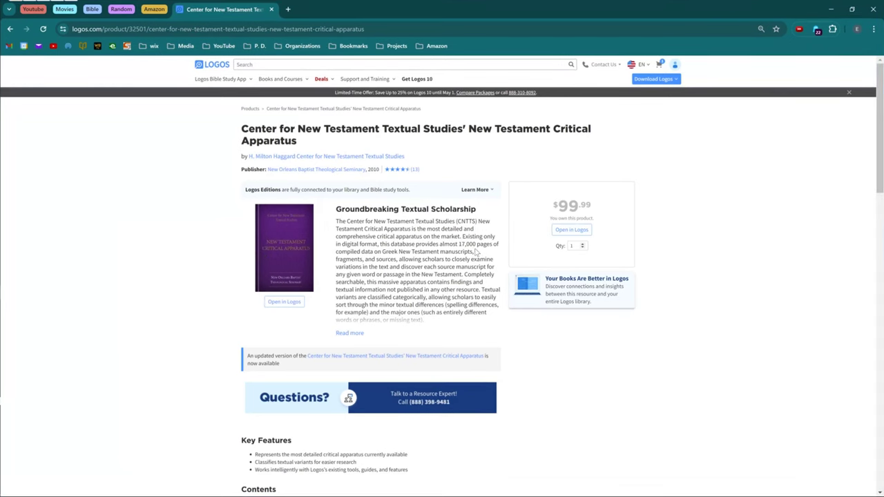
key(alt+Tab)
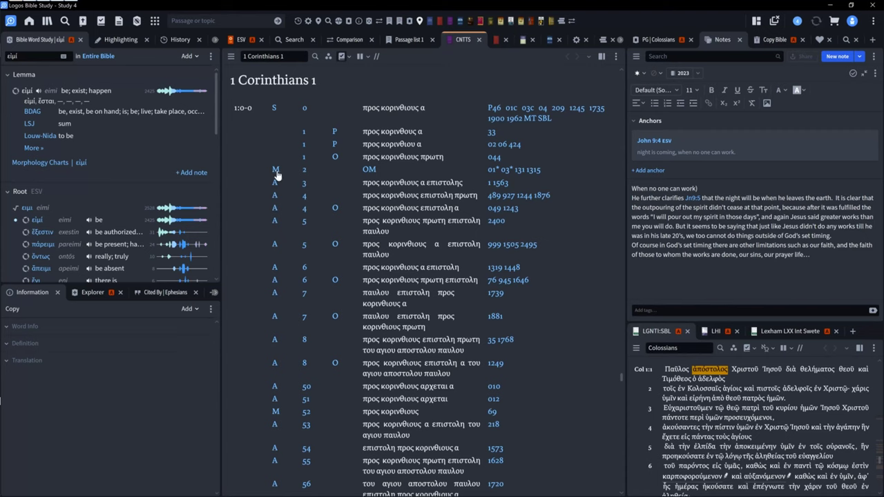
- Examine the explanations of the category, variant number and subtype codes and of manuscript 33 in the 1 Corinthians 1:0 entries
mouse_move(275, 173)
mouse_move(302, 133)
mouse_move(304, 112)
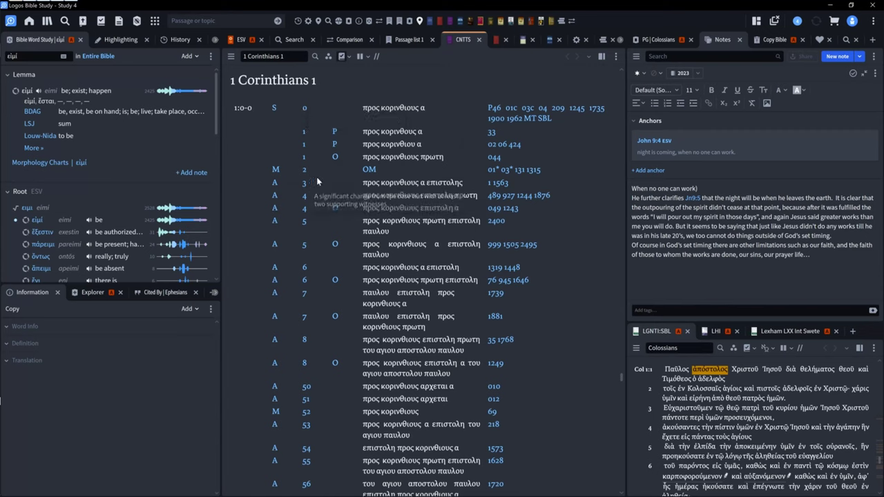
mouse_move(334, 162)
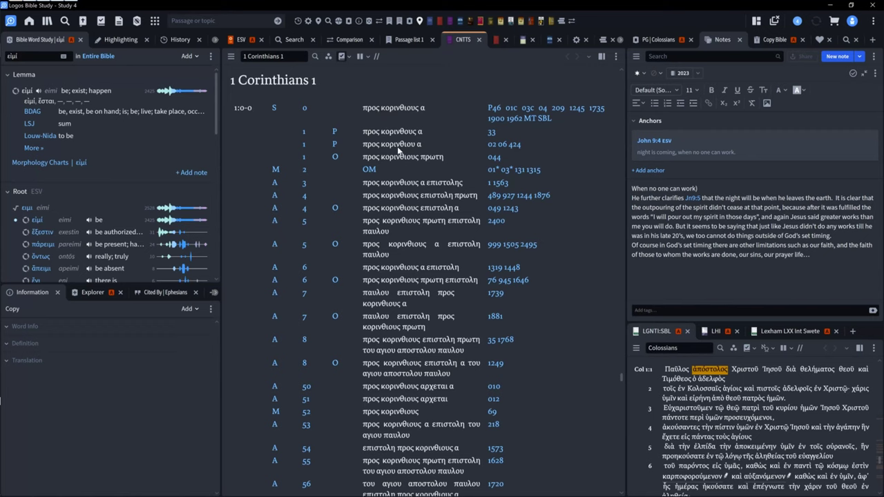
mouse_move(488, 150)
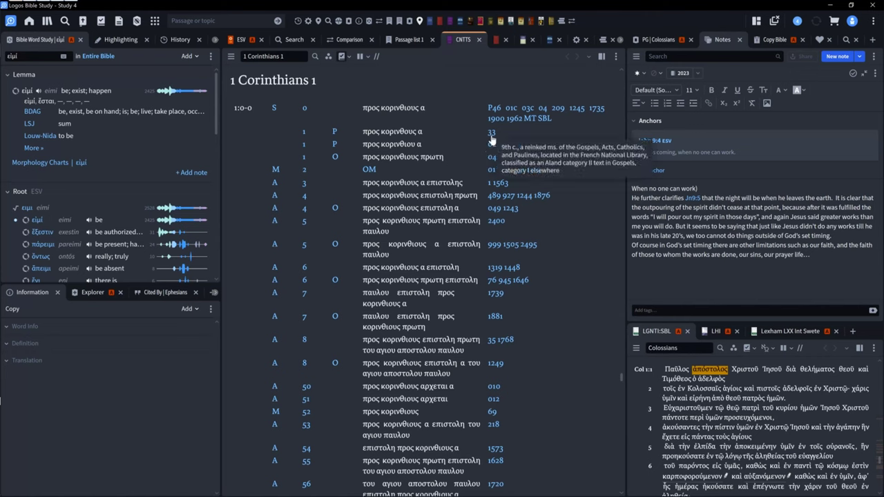
mouse_move(494, 119)
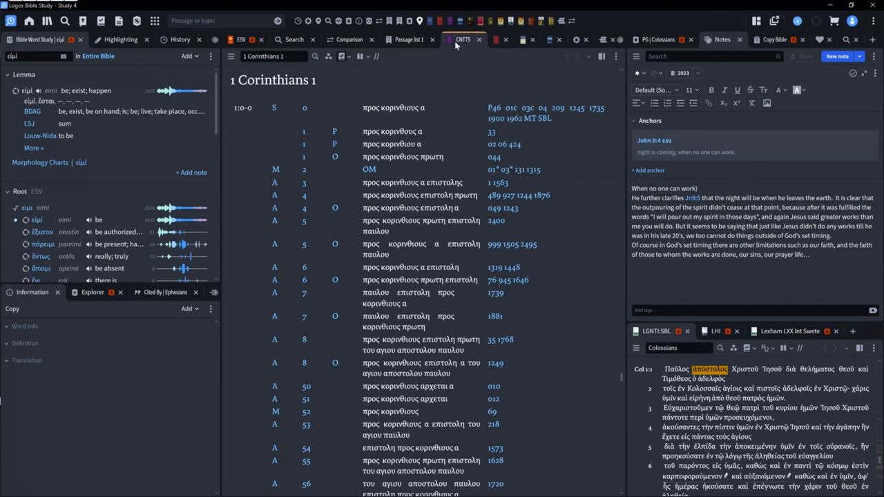
- Bring up the TCGNTSE textual commentary and review its notes on 1 Corinthians 1
click(500, 39)
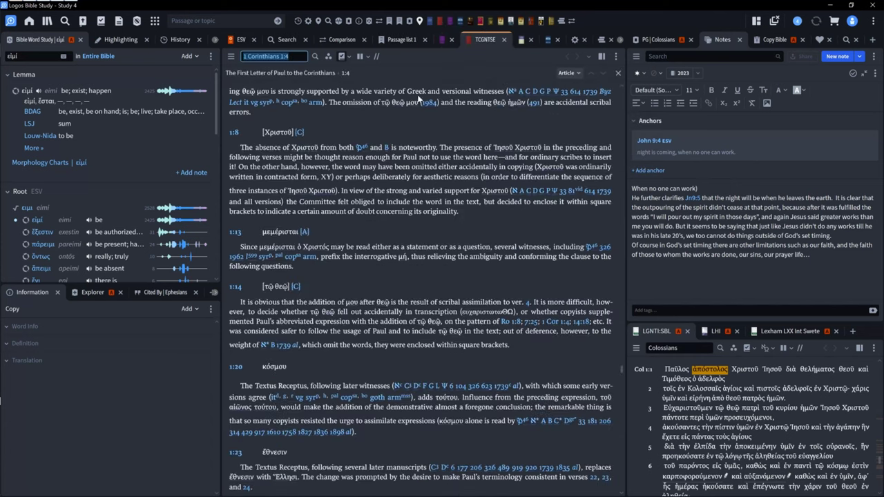
mouse_move(480, 38)
mouse_move(233, 236)
- Open the Advanced Timeline, find "david", and fit the view to all matching events
click(348, 21)
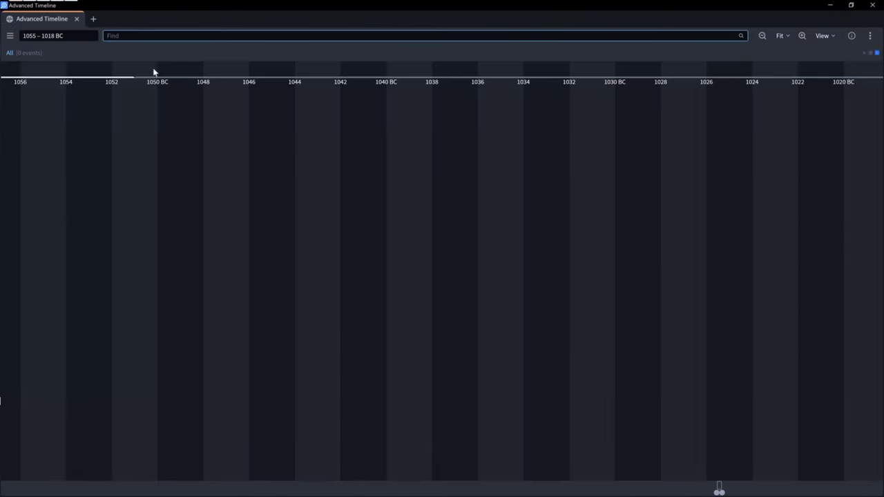
text(david)
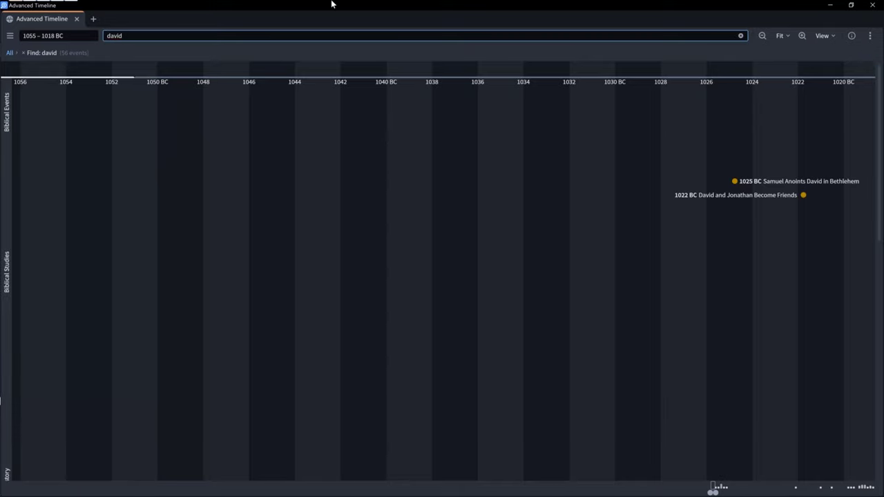
click(782, 35)
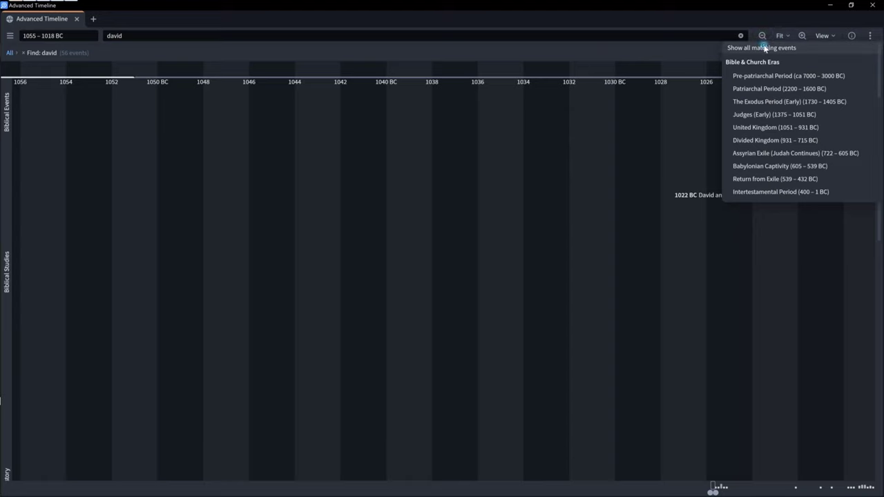
click(764, 48)
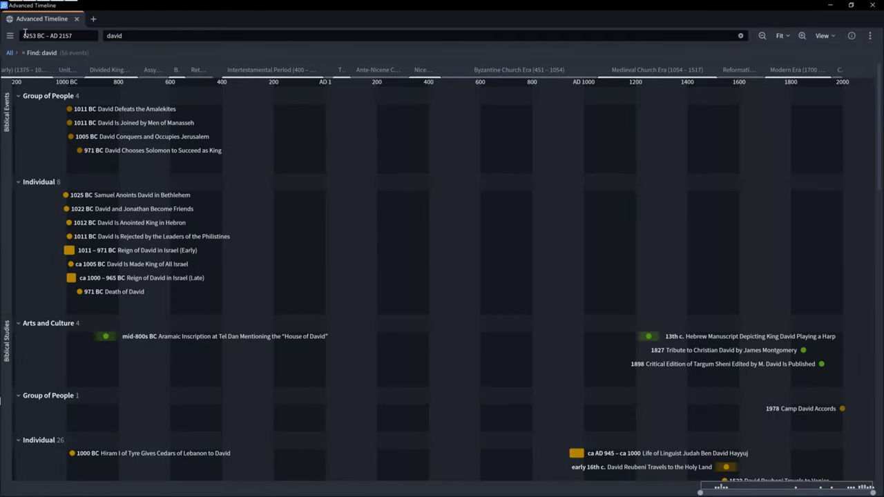
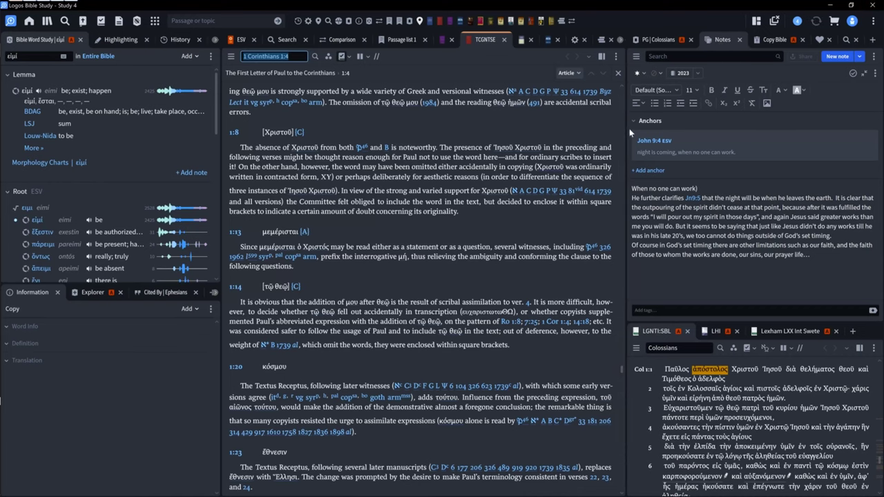
- Widen the Notes pane and show its list of notebooks
drag(627, 130, 505, 133)
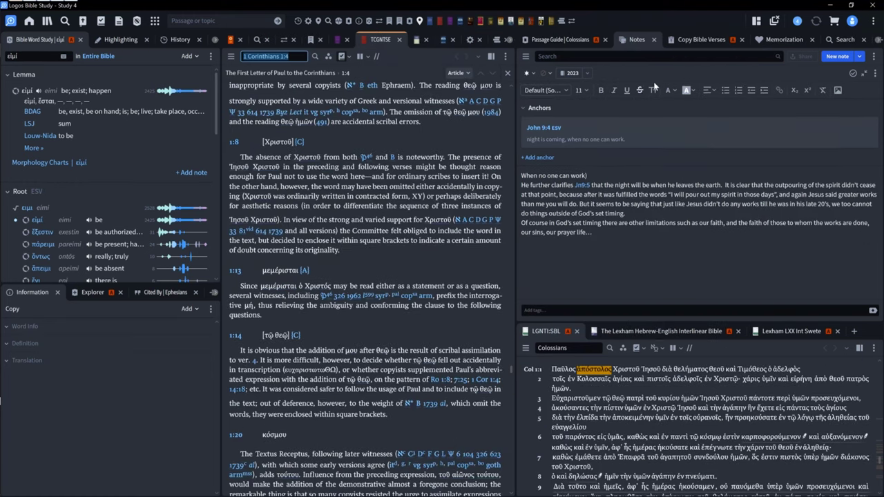
click(525, 56)
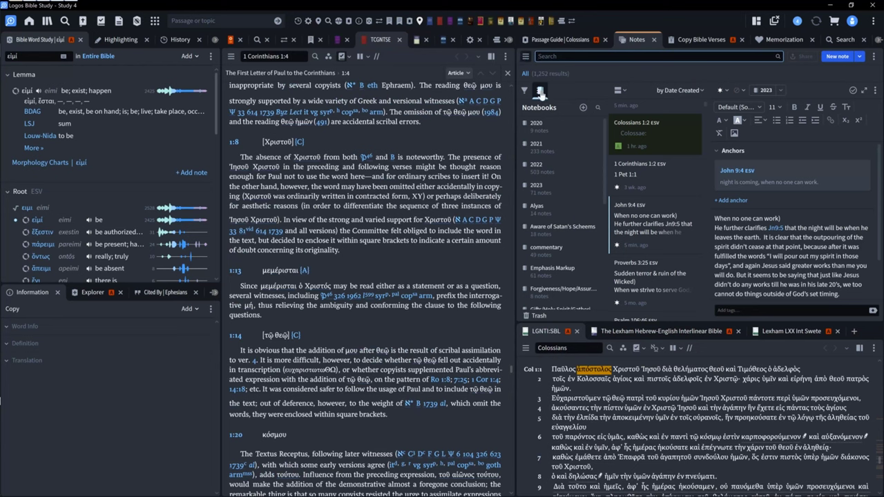
- Create a new notebook under its default name and delete that Untitled Notebook again
click(583, 107)
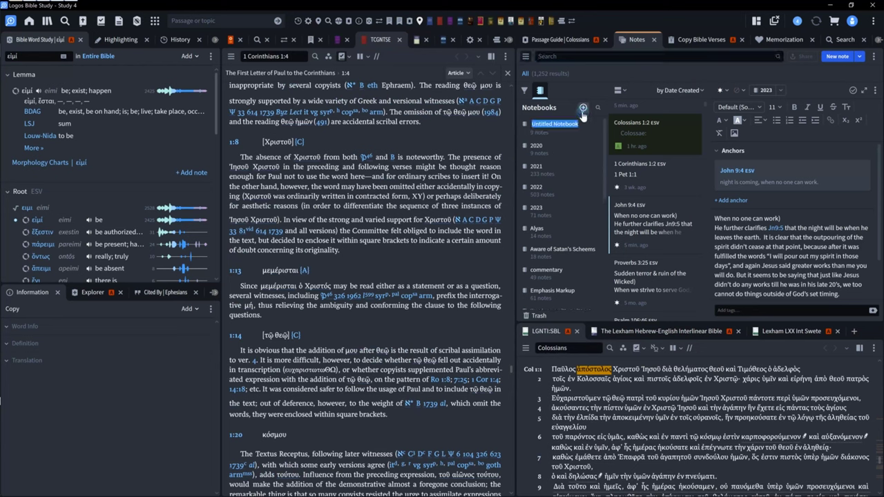
key(Escape)
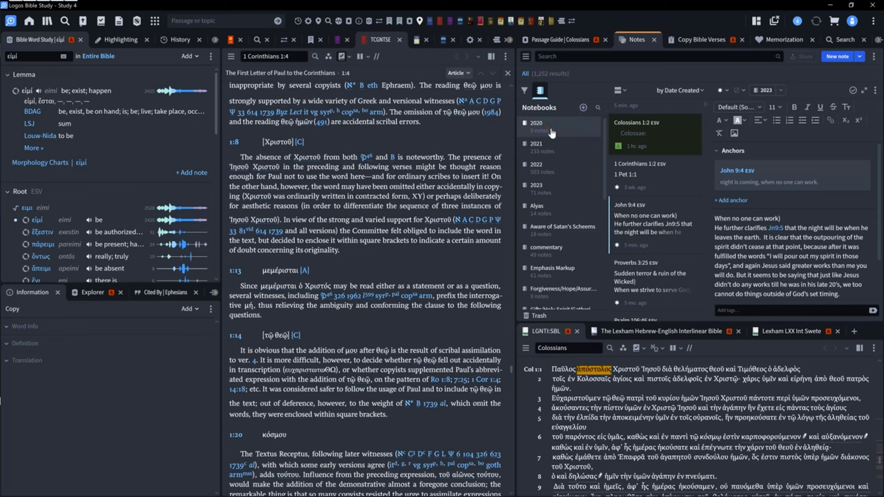
scroll(556, 207, down, 5)
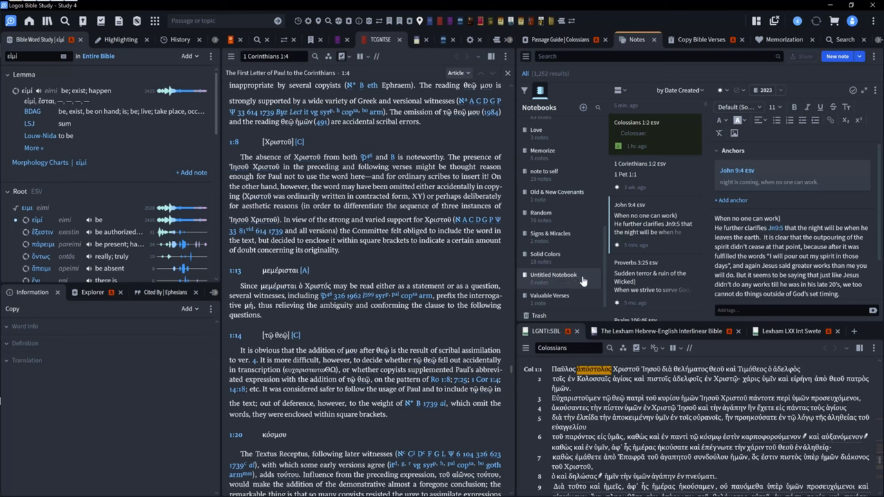
click(581, 278)
click(596, 278)
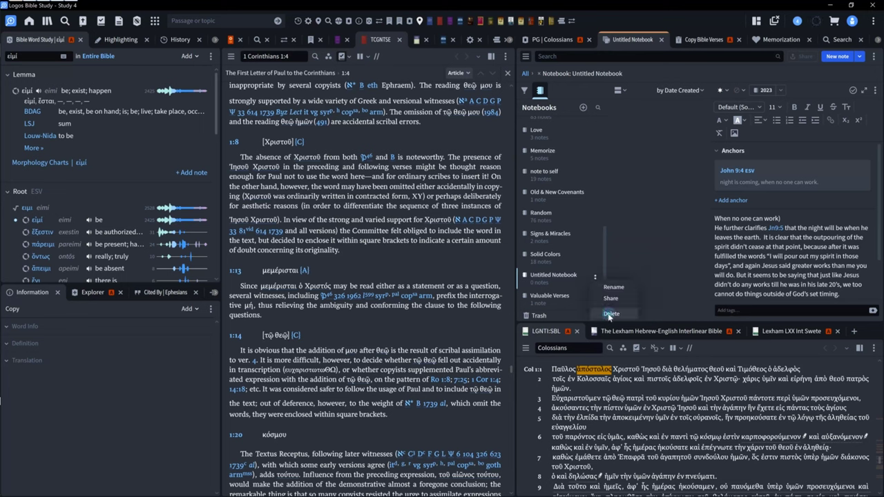
click(610, 313)
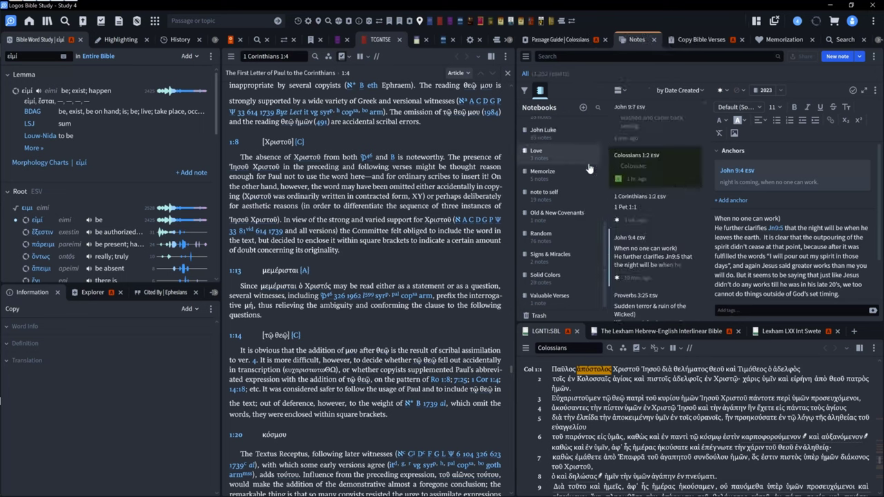
scroll(587, 166, up, 10)
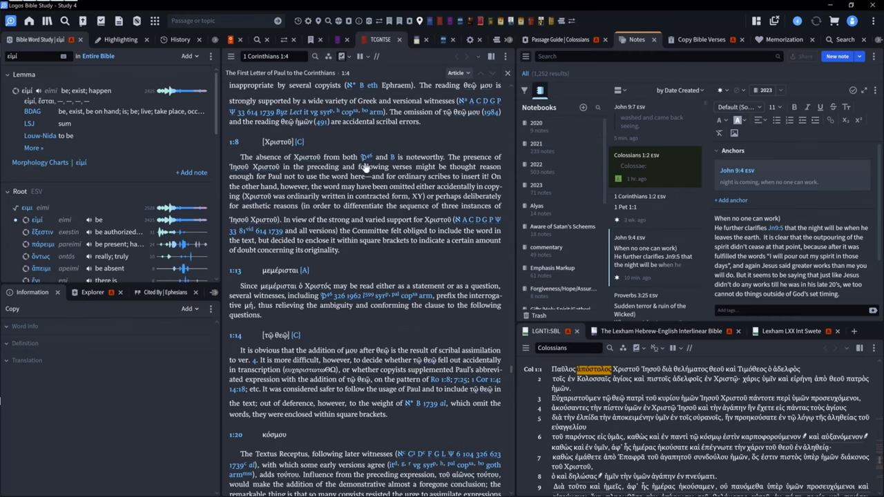
- Add a note in the 2023 notebook to "indeed in the whole world… the grace" in ESV Colossians 1:6, reading "just a test John 1:1"
click(226, 39)
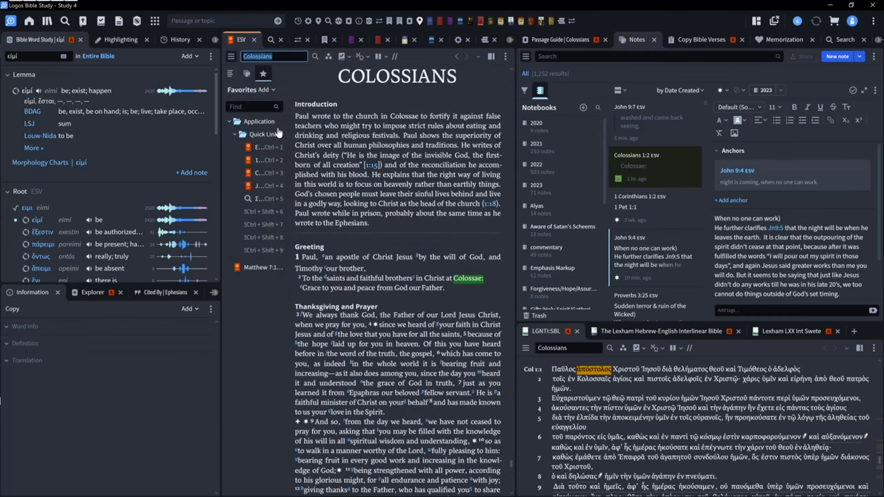
scroll(331, 268, down, 3)
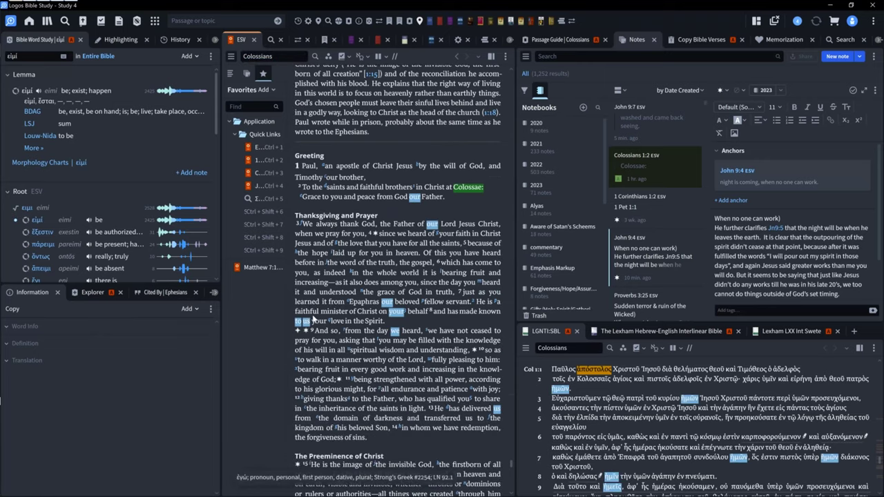
drag(325, 272, 395, 293)
mouse_move(483, 58)
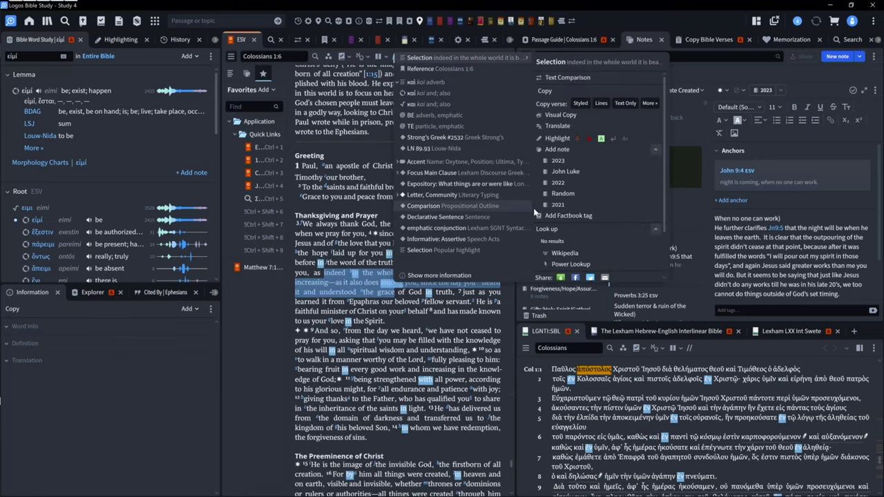
click(571, 163)
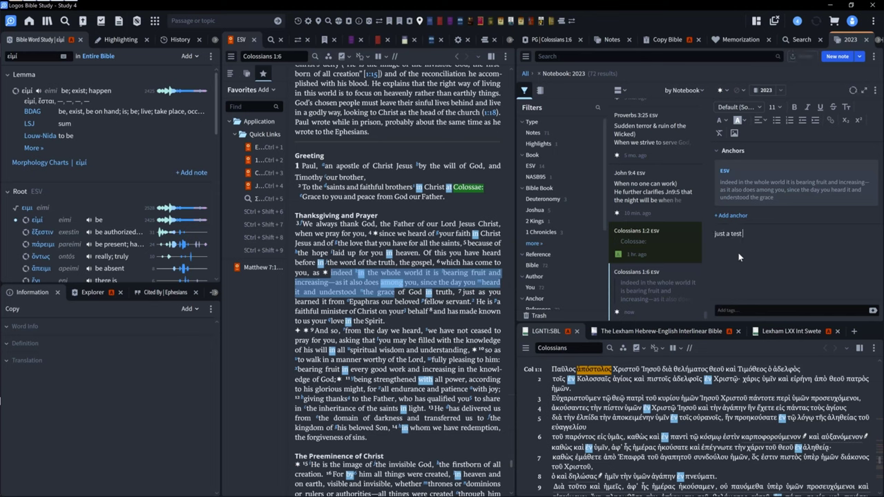
text(John 1:1)
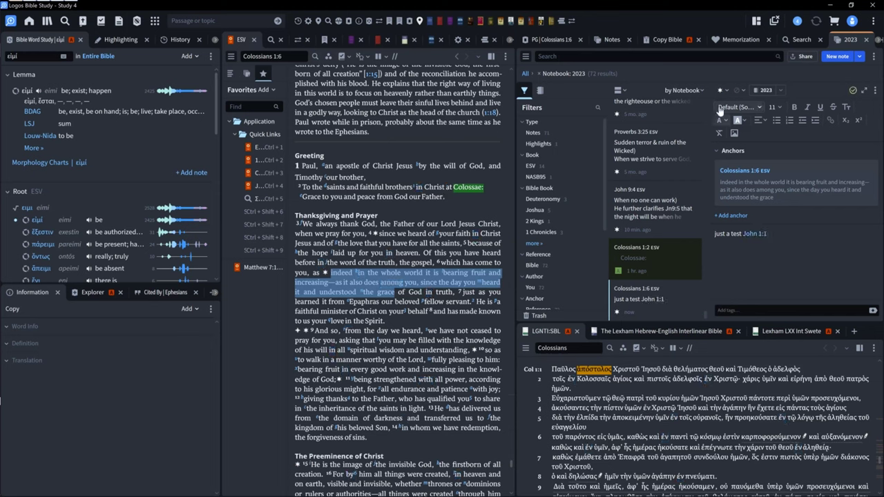
- Set the Colossians 1:6 note's highlight style to Blue Foreground and its icon to the asterisk
click(742, 92)
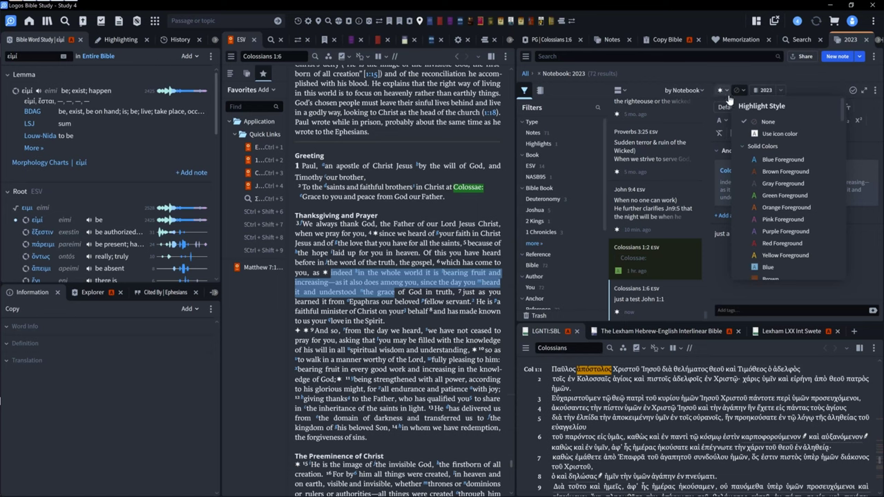
click(779, 162)
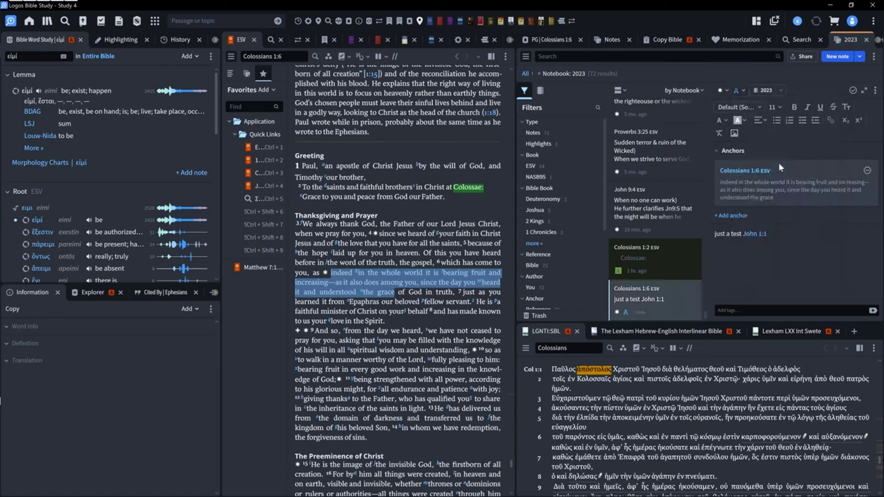
click(727, 93)
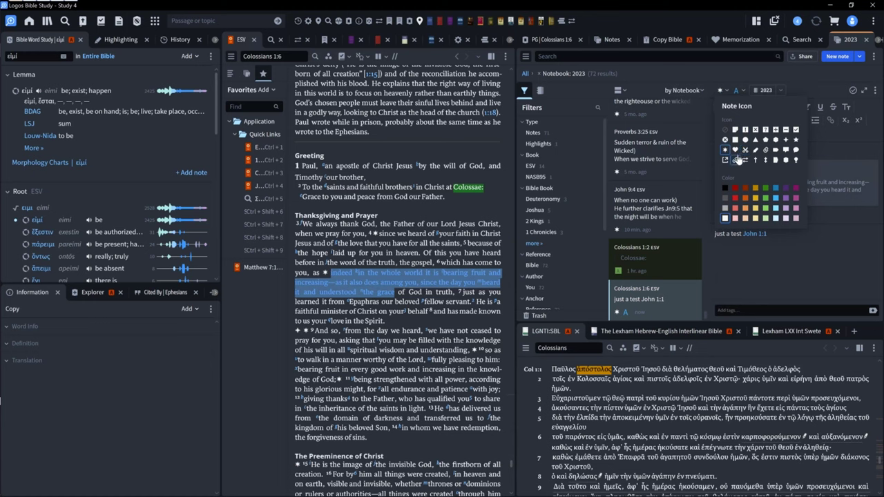
click(736, 151)
click(725, 149)
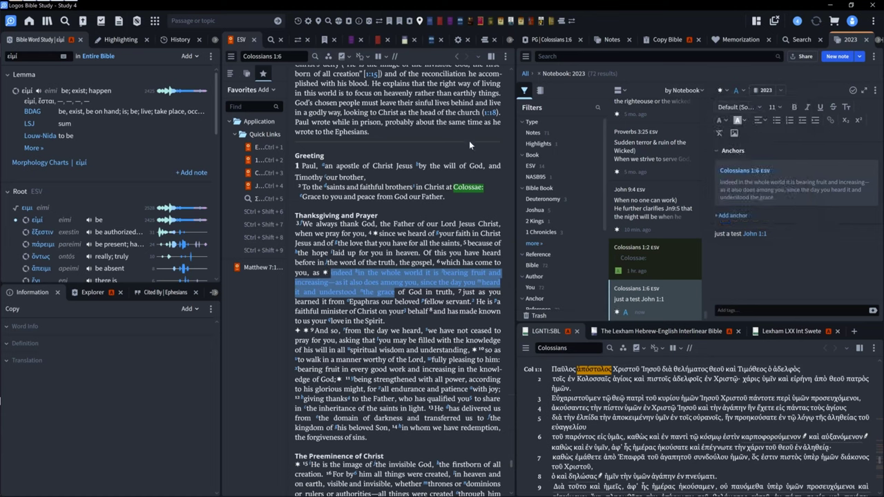
- Toggle the 2023 notebook off and back on in the ESV's visual filters for notes and highlights
click(328, 56)
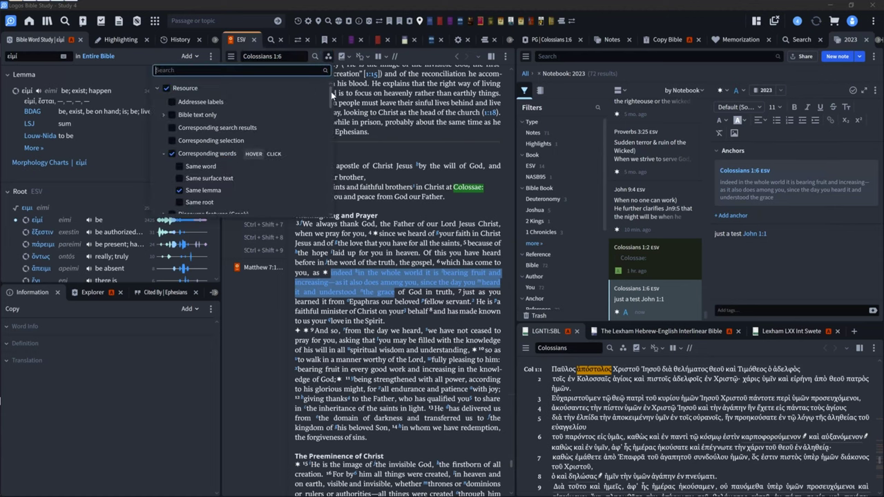
scroll(232, 162, down, 8)
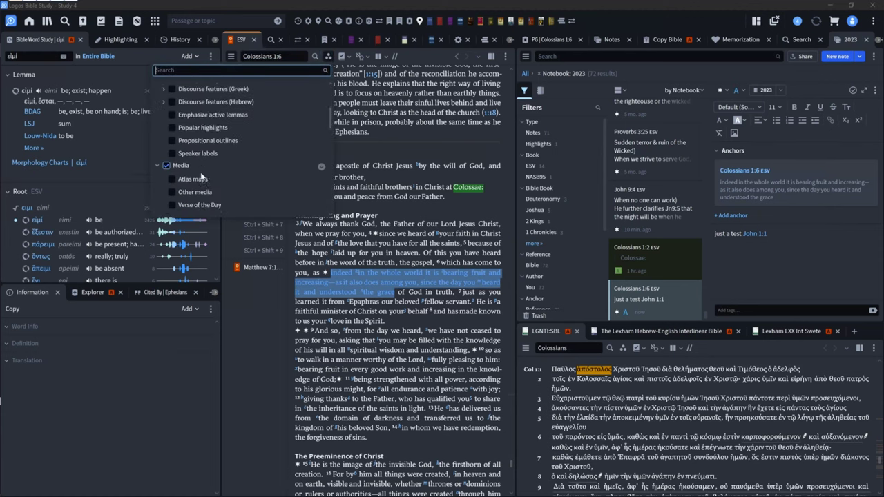
scroll(199, 176, down, 3)
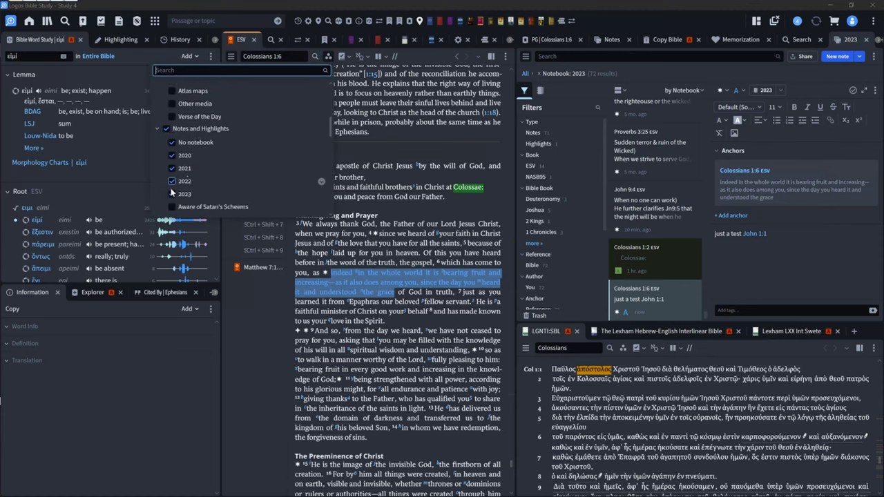
click(172, 194)
click(172, 195)
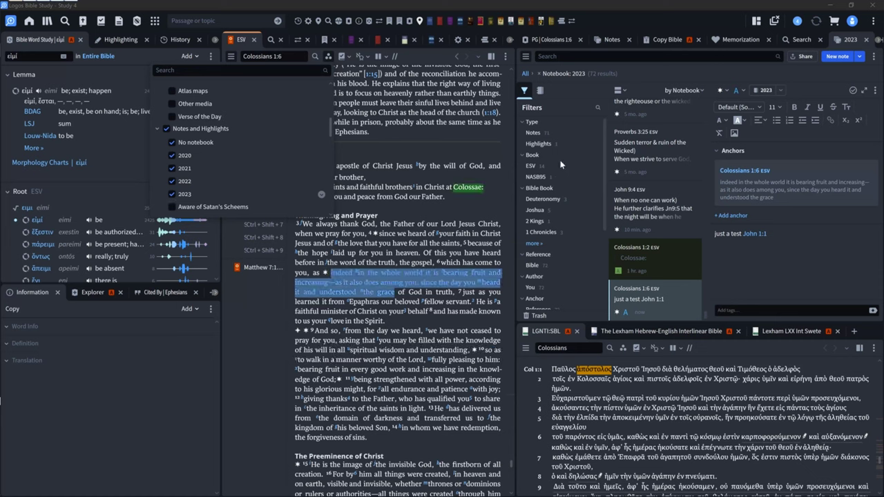
click(795, 215)
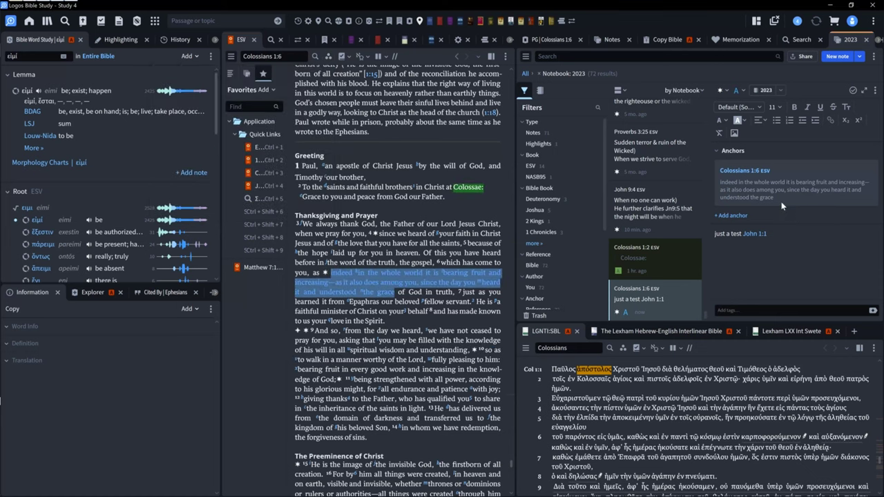
- Clear the passage selection and add Genesis 1:1 as a second anchor to the Colossians 1:6 note
click(321, 274)
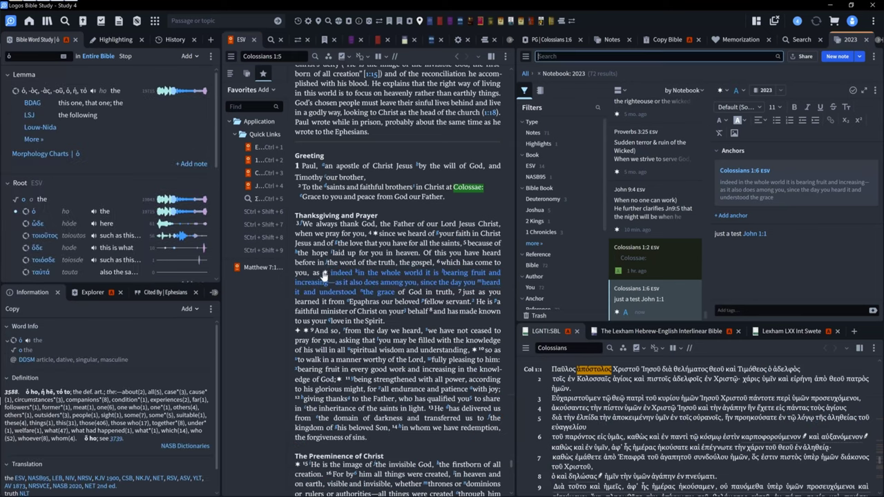
click(734, 216)
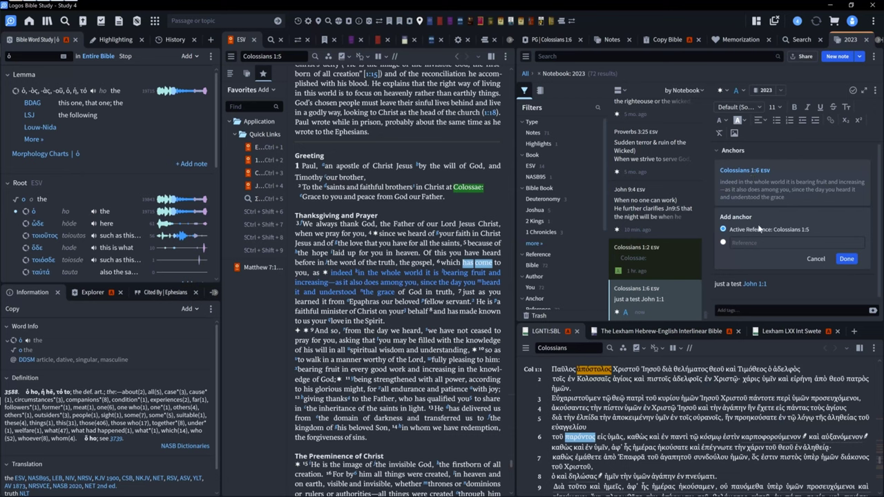
click(756, 243)
text(Gen)
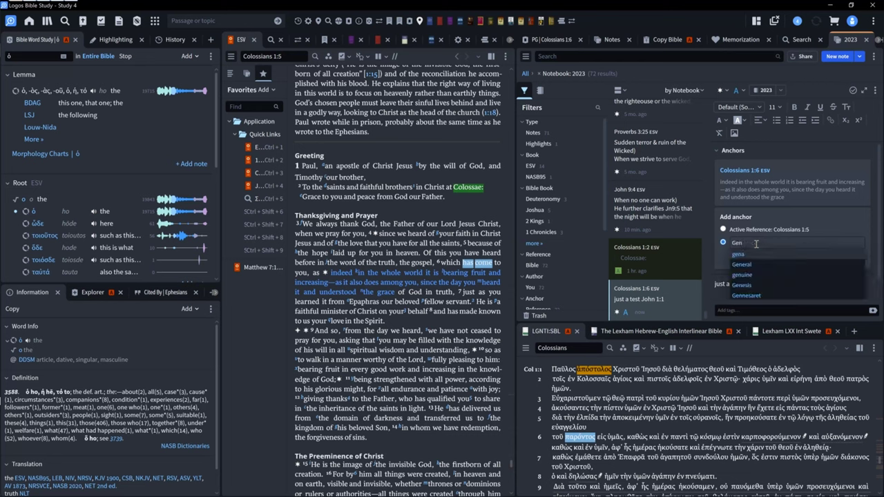
text( 1)
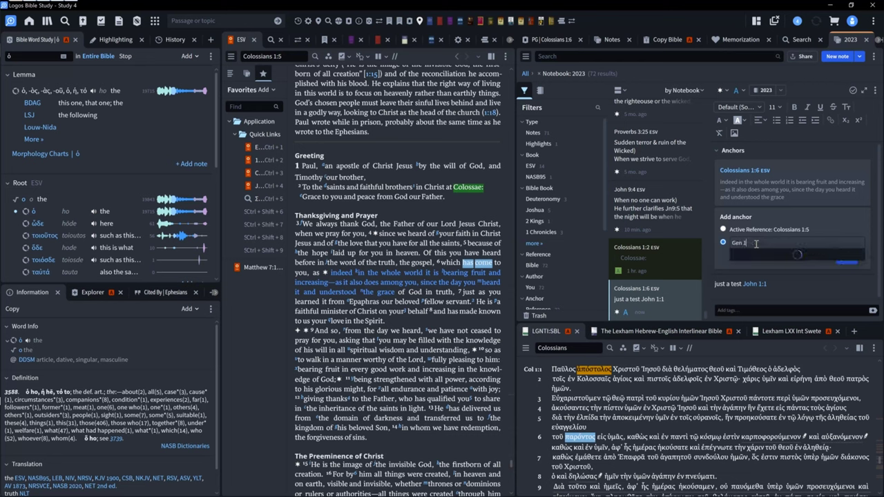
text(:1)
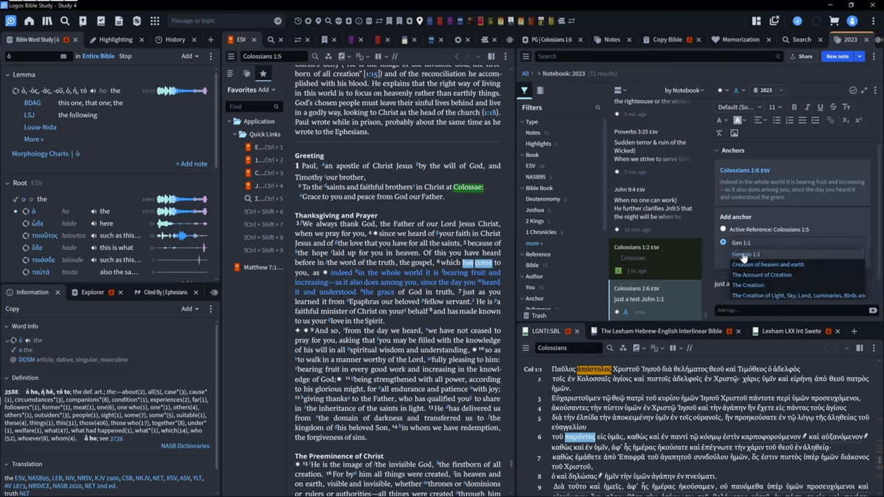
click(743, 254)
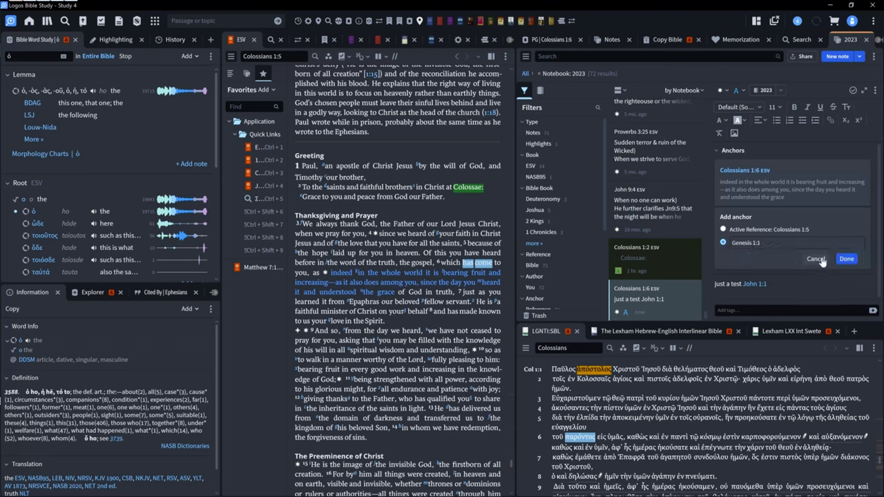
click(846, 259)
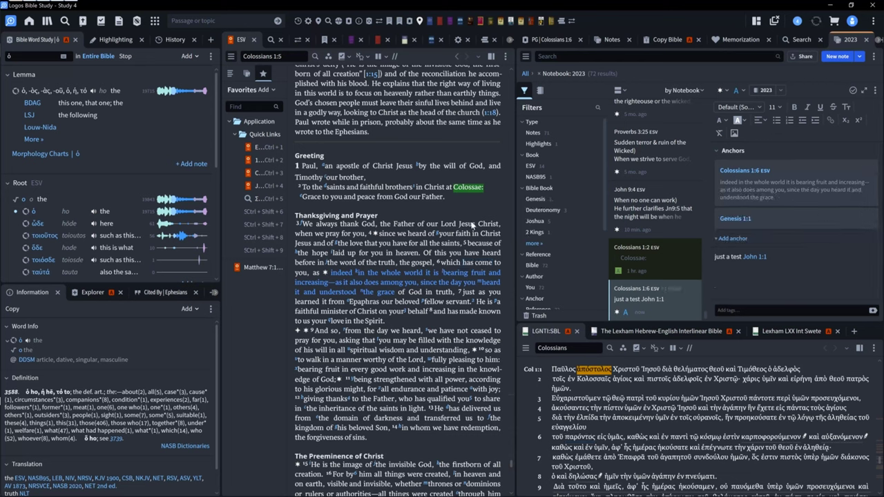
- Show the notes from all notebooks and sort them by Date Created
mouse_move(750, 260)
click(524, 74)
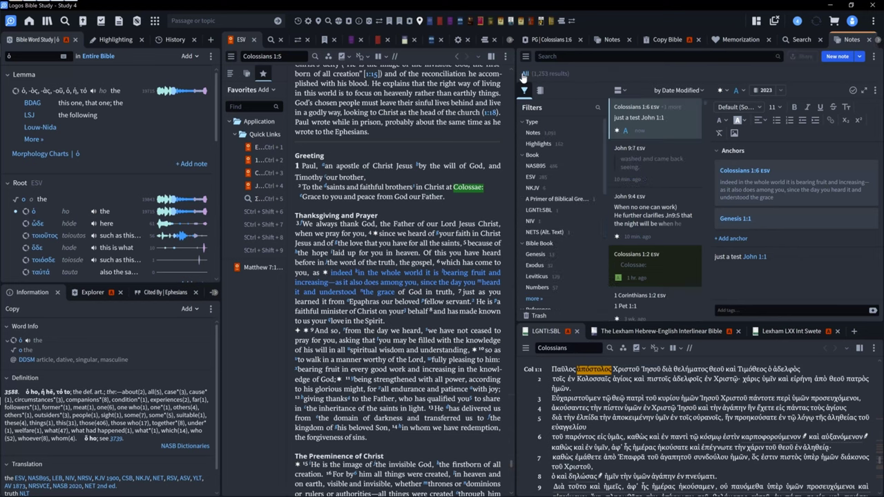
click(678, 90)
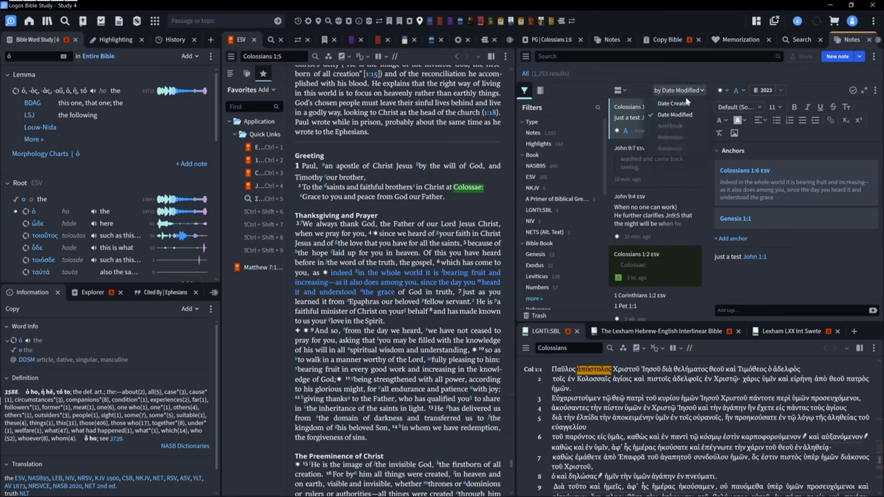
click(674, 103)
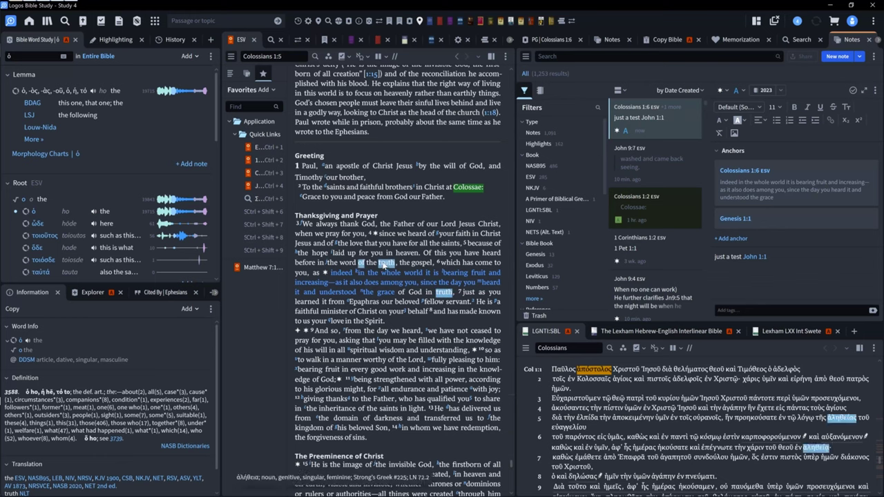
- Highlight "love that you have for all the saints… laid up for you in heaven" in Colossians 1:4–5 with a quick highlight style
drag(349, 243, 418, 253)
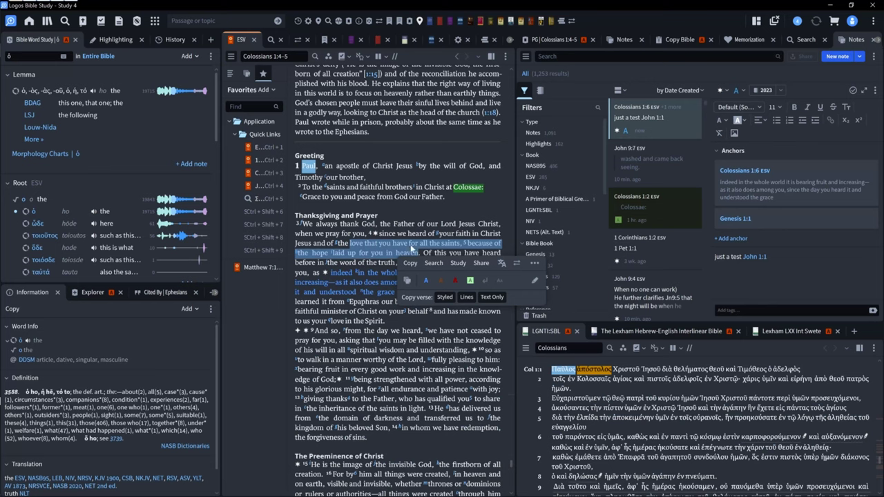
click(437, 280)
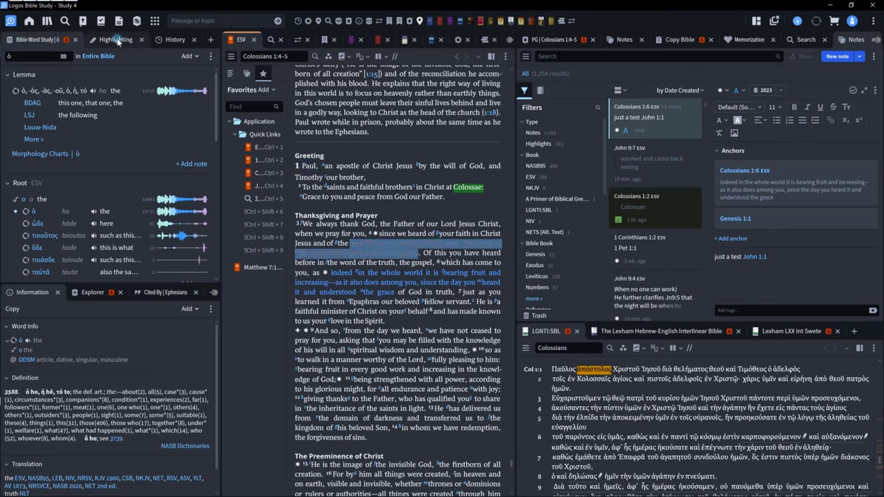
- Apply the Orange Wavy Underline highlighting style to the selected text in Colossians 1:4–5 and clear the selection
click(116, 40)
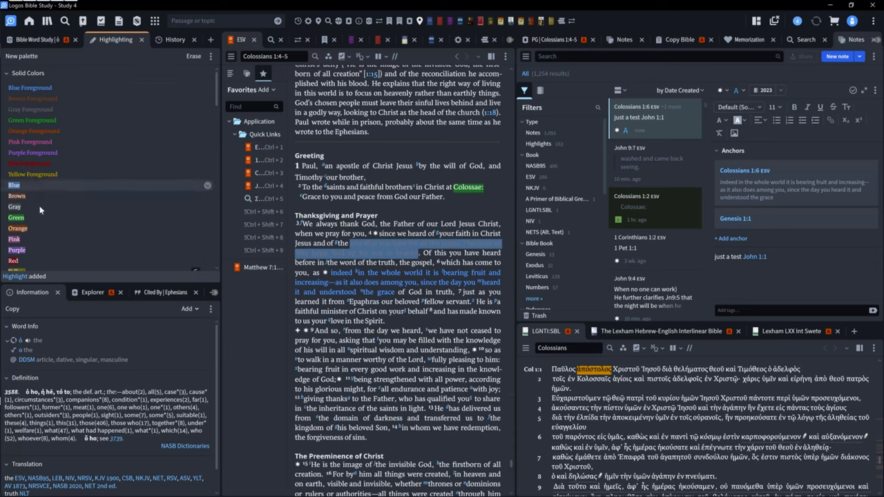
scroll(15, 207, down, 10)
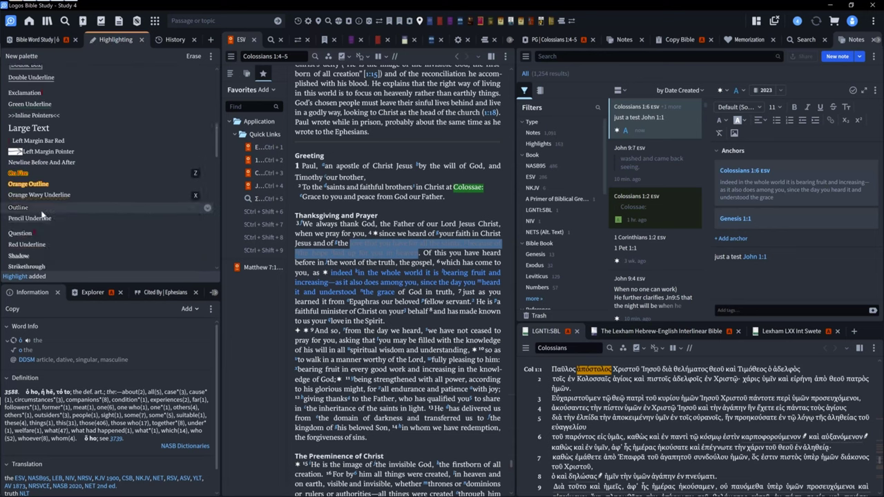
click(47, 175)
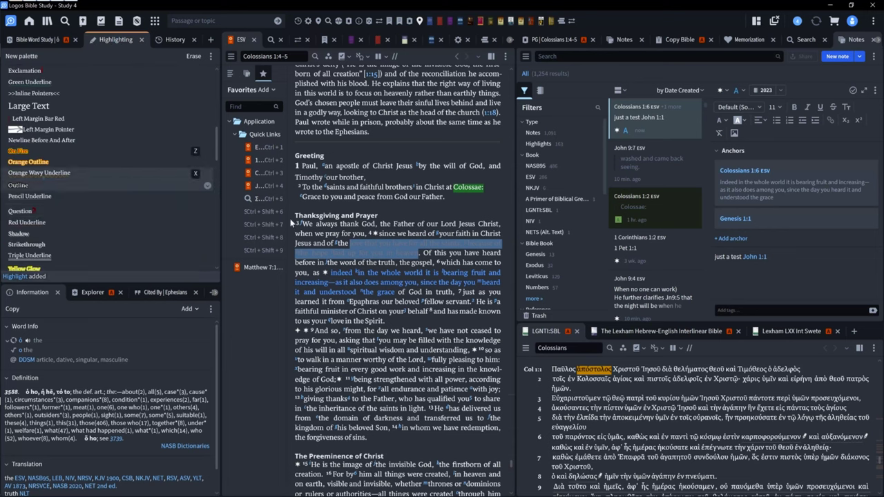
click(349, 224)
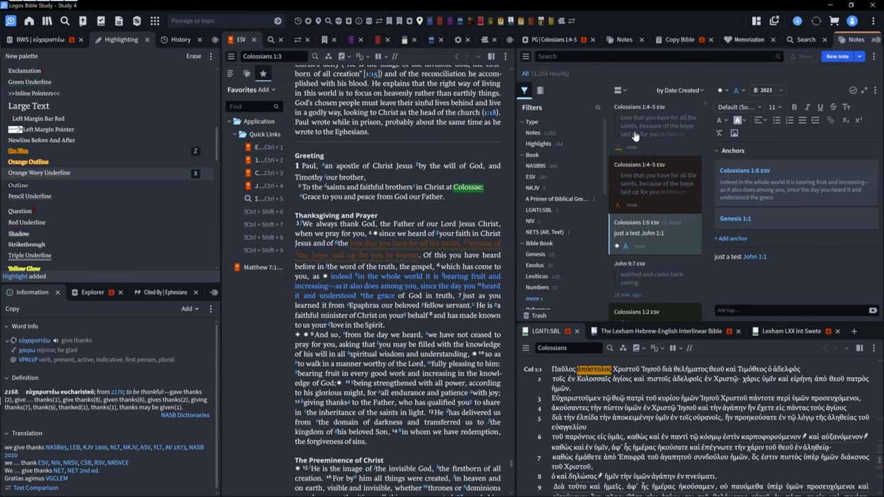
- Select the highlighted text in Colossians 1:4–5 and remove its highlighting
drag(334, 243, 438, 259)
click(560, 286)
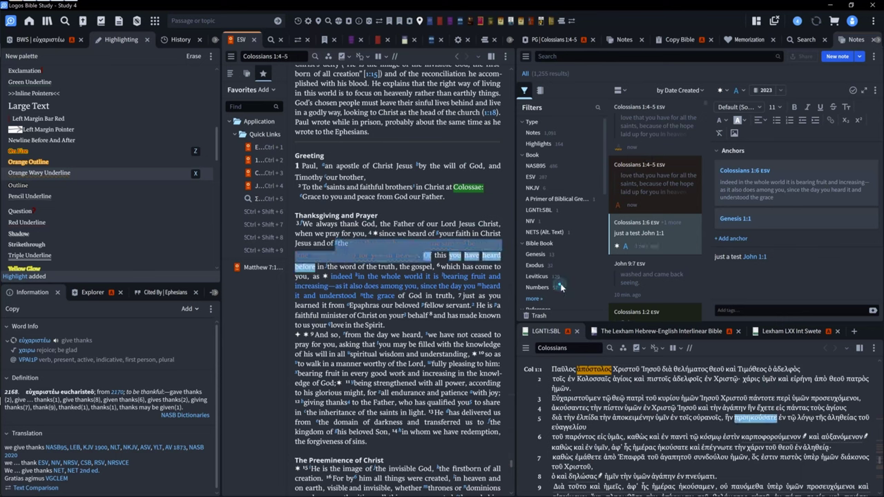
click(155, 20)
scroll(204, 119, down, 5)
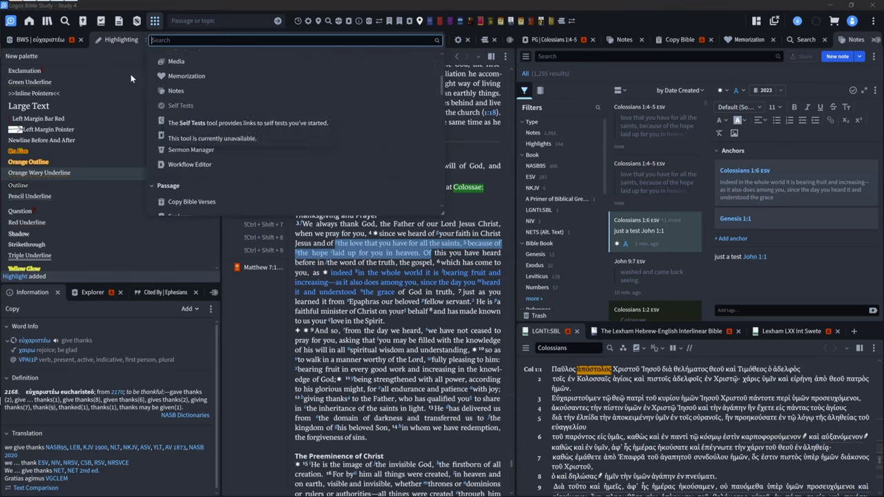
click(136, 25)
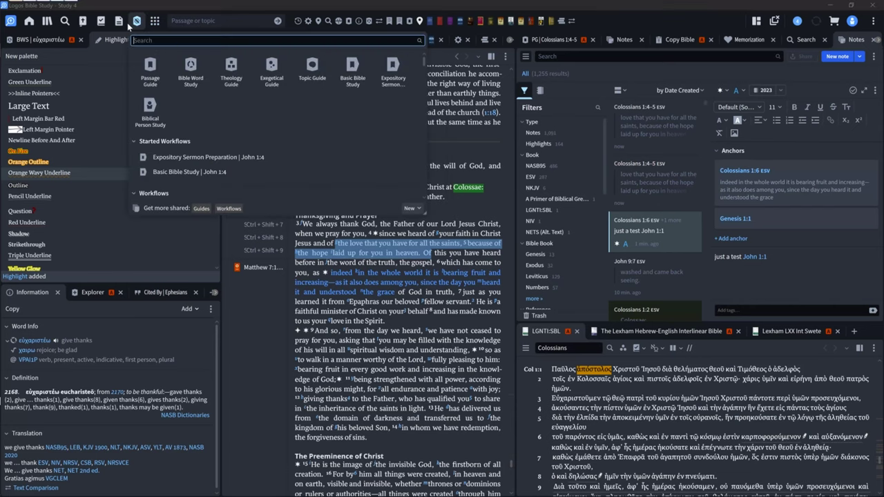
click(120, 22)
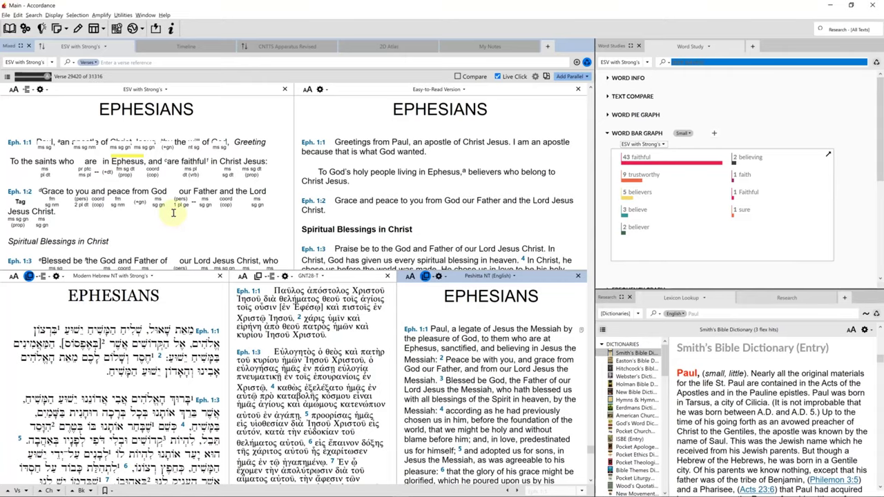
- On the browser's Collections Comparison page, compare Greek Starter, Greek & Hebrew Learner, Greek & Hebrew Discoverer and English Pro with Basic Starter
key(super+Tab)
click(169, 211)
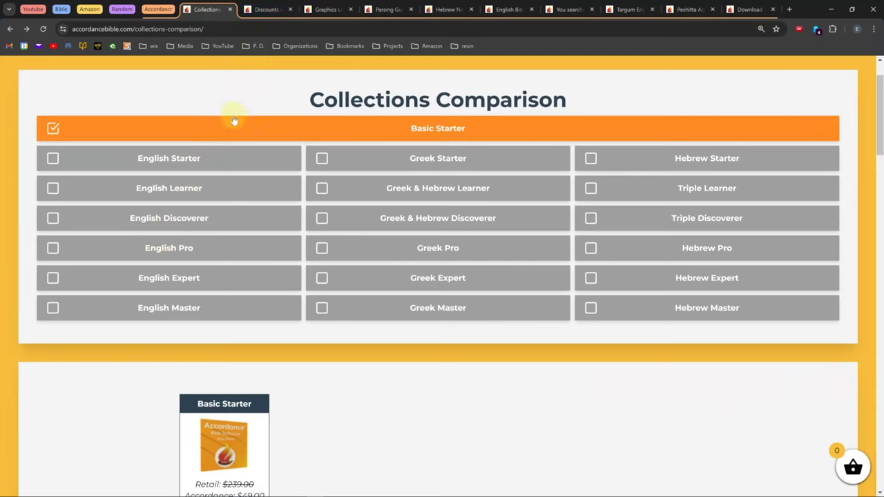
scroll(200, 160, down, 1)
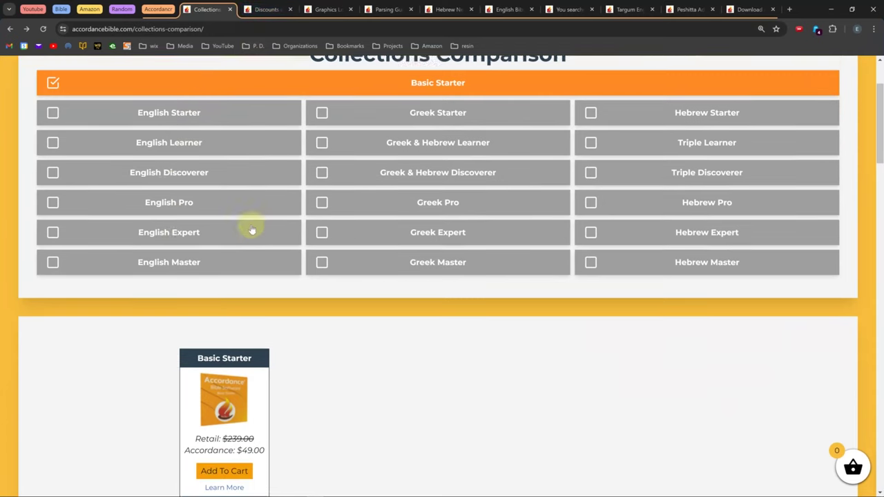
scroll(252, 238, down, 1)
scroll(238, 180, up, 1)
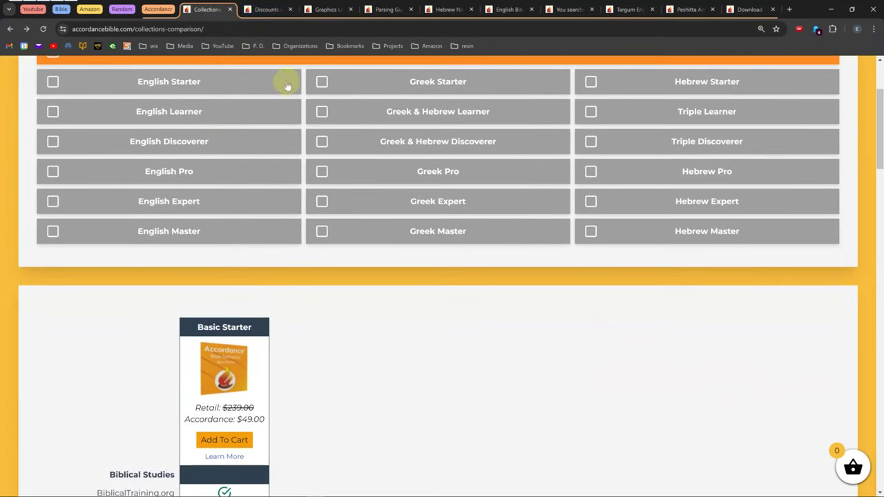
click(325, 83)
click(337, 118)
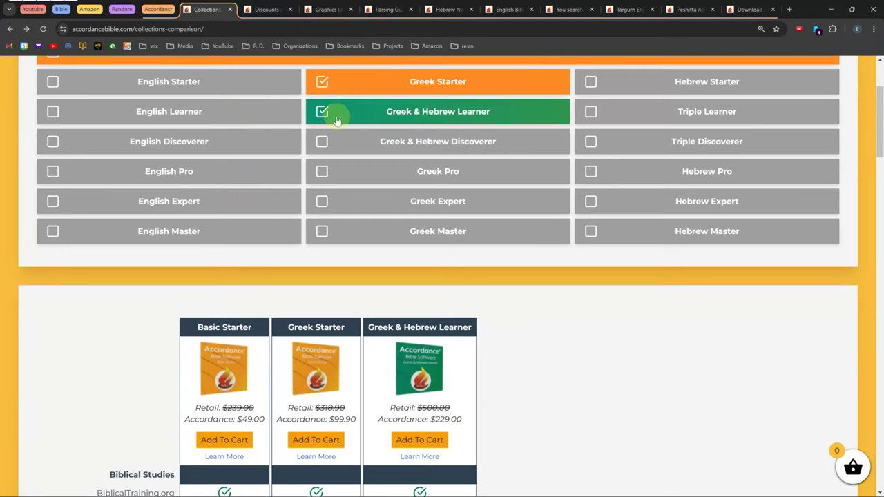
click(339, 145)
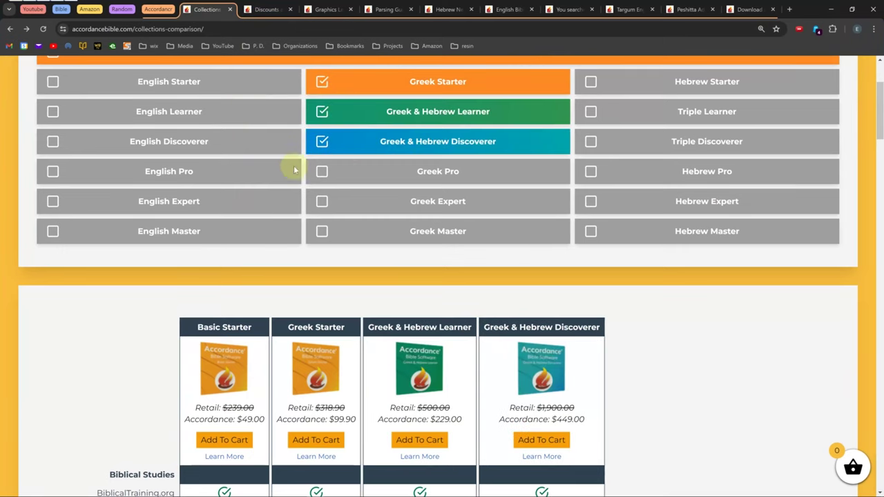
click(230, 177)
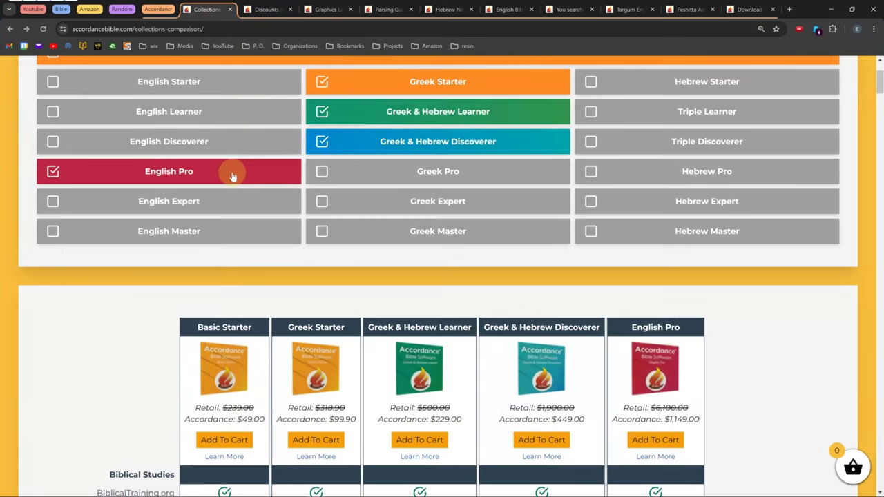
drag(880, 82, 880, 201)
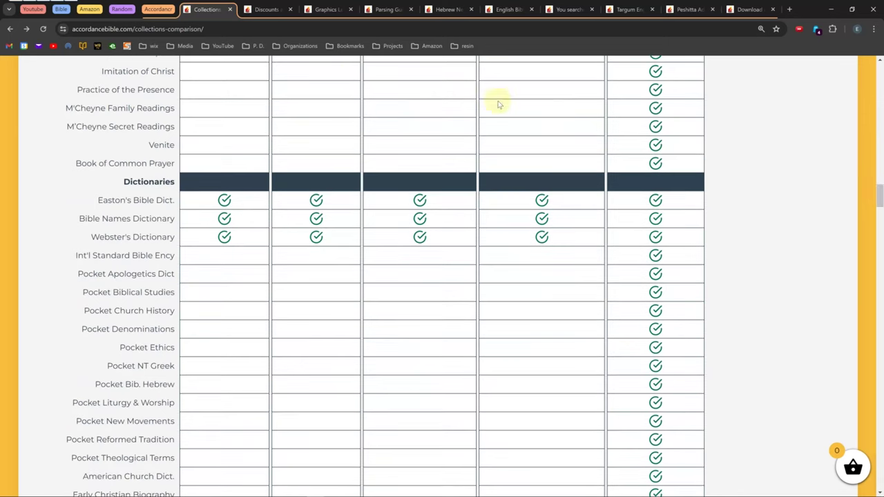
- Review Accordance's Discounts and Coupons page and the modules included in the Graphics Learner Collection
click(263, 13)
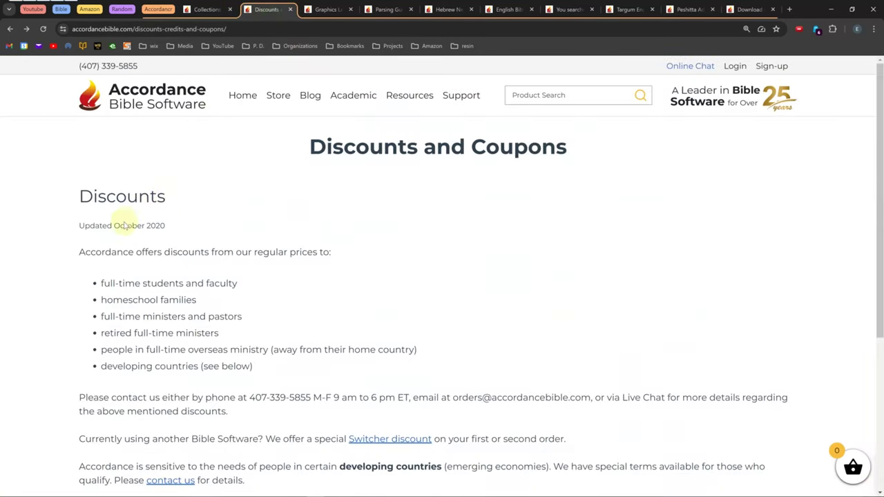
click(325, 9)
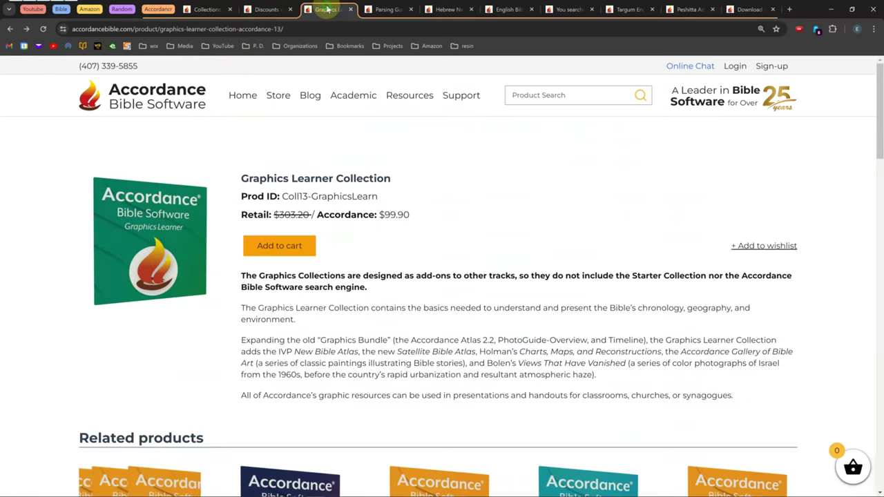
drag(878, 96, 865, 241)
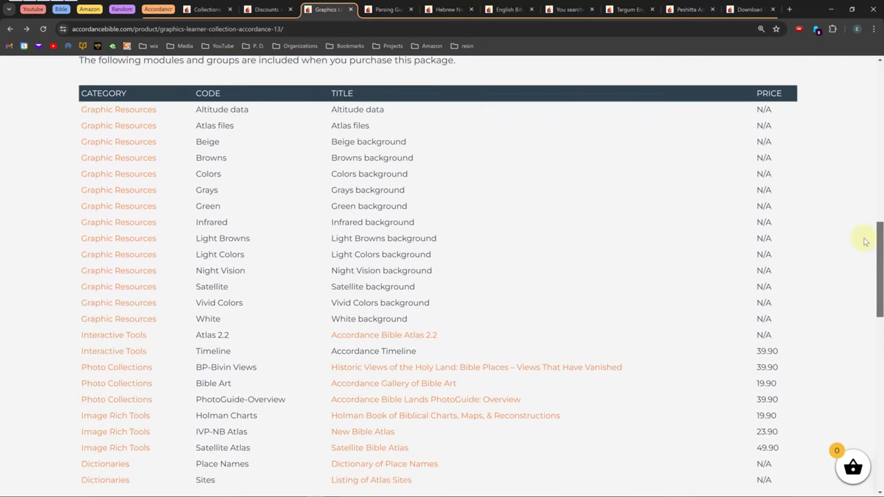
drag(198, 126, 235, 126)
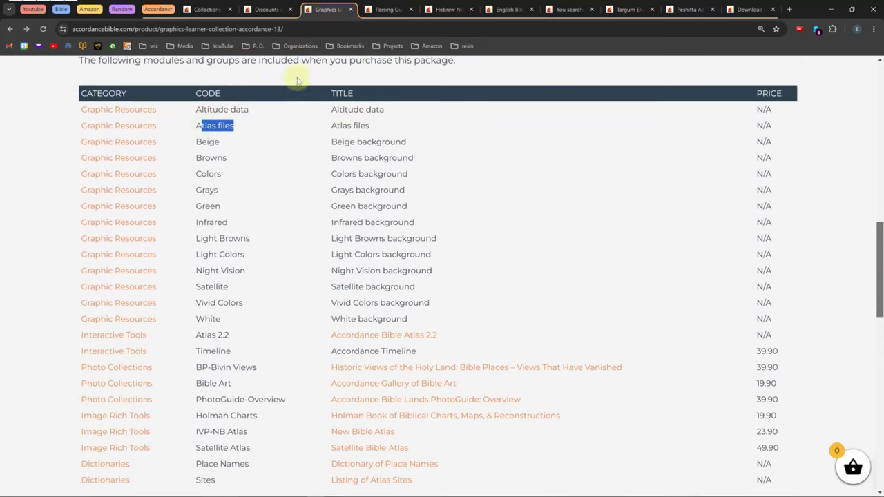
- Examine the enlarged sample image of the Parsing Guide to the Greek Text of the KJV, and close it
click(384, 12)
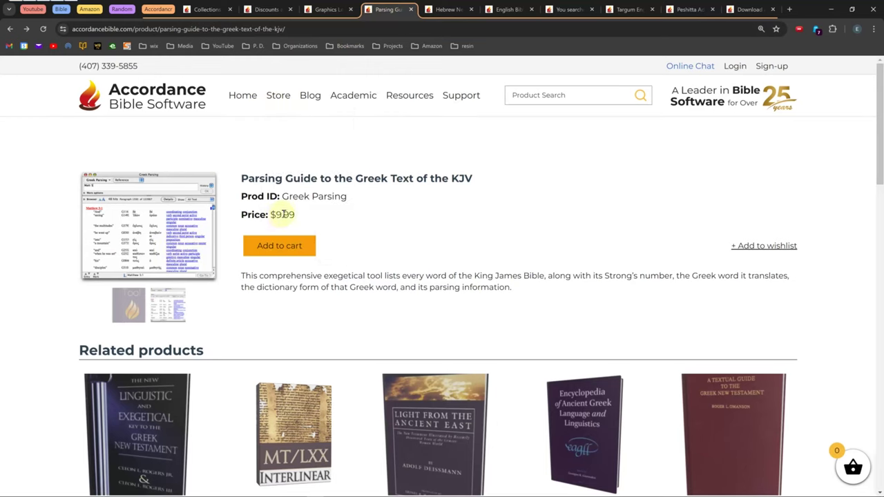
click(176, 221)
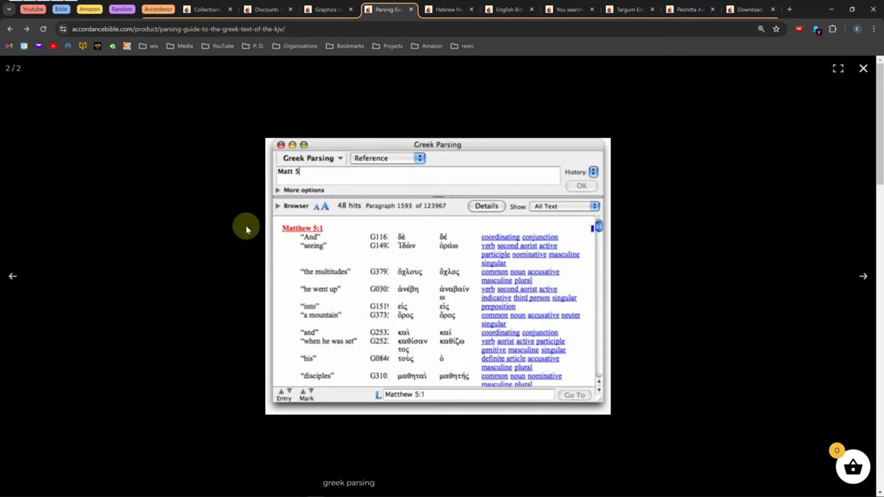
click(861, 70)
- View the Hebrew New Testament (Modern Translation) product's enlarged sample image and its counterpart text in Accordance, and return to the product page
click(449, 9)
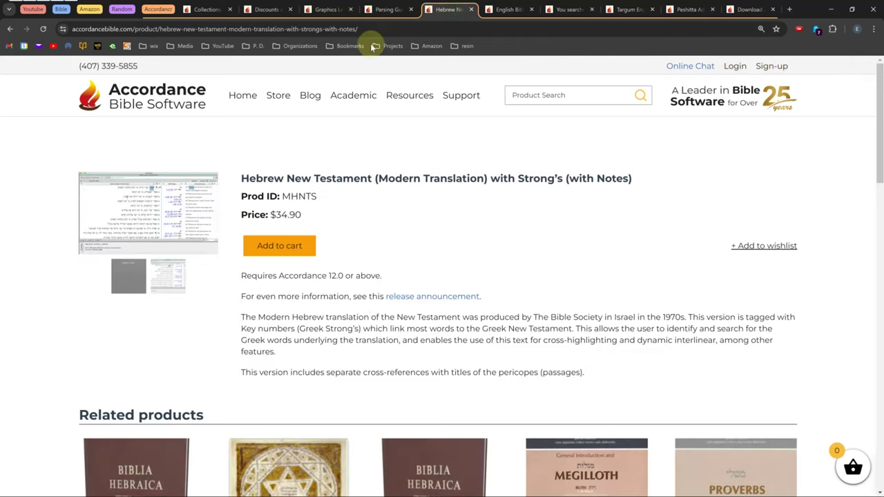
click(131, 276)
click(168, 400)
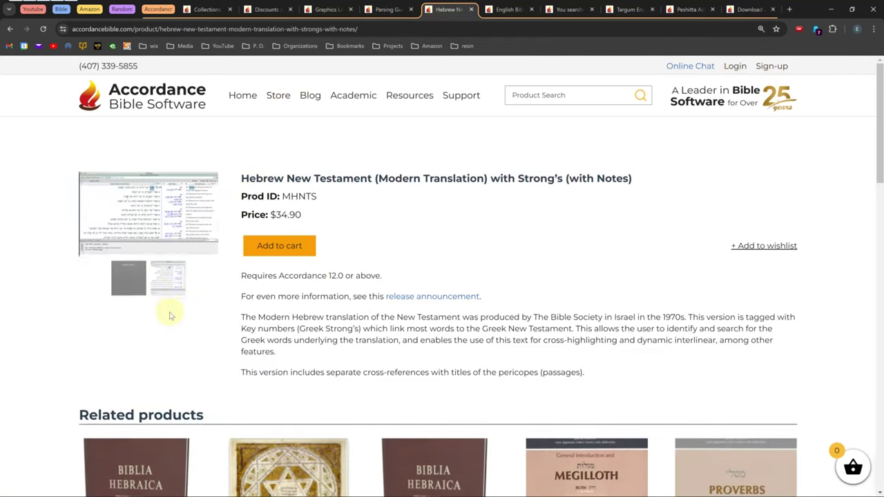
click(166, 203)
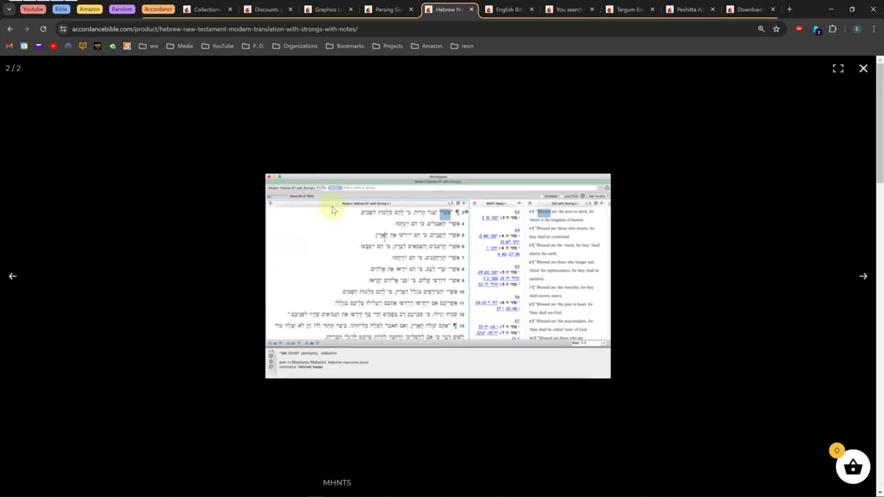
click(862, 68)
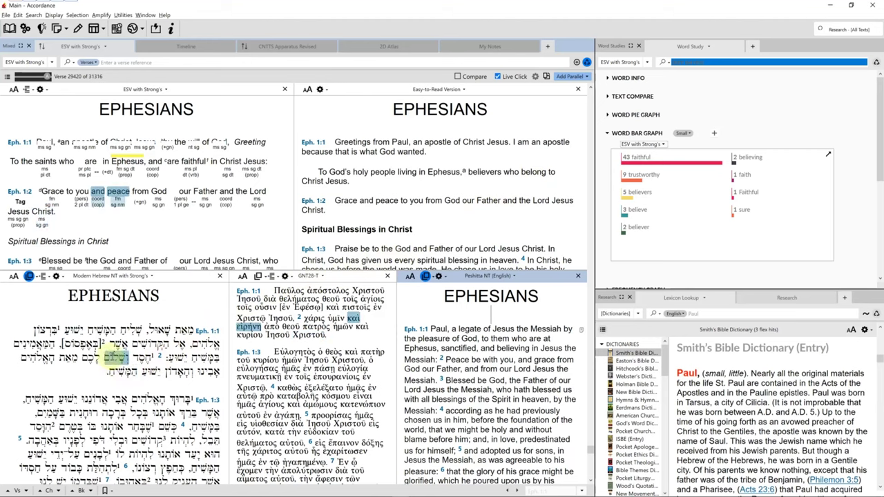
key(alt+Tab)
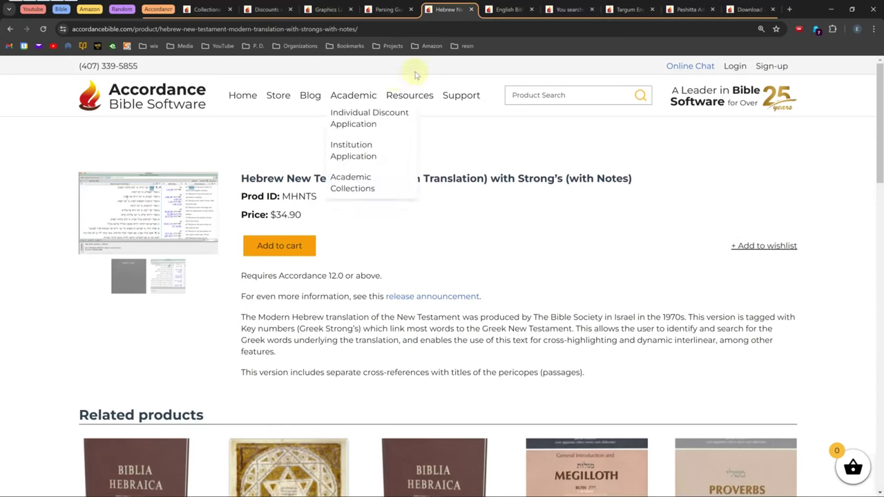
- Review the modules in the English Bible add-on (January 2019) and the store's search results for "with Strong's Numbers"
click(504, 14)
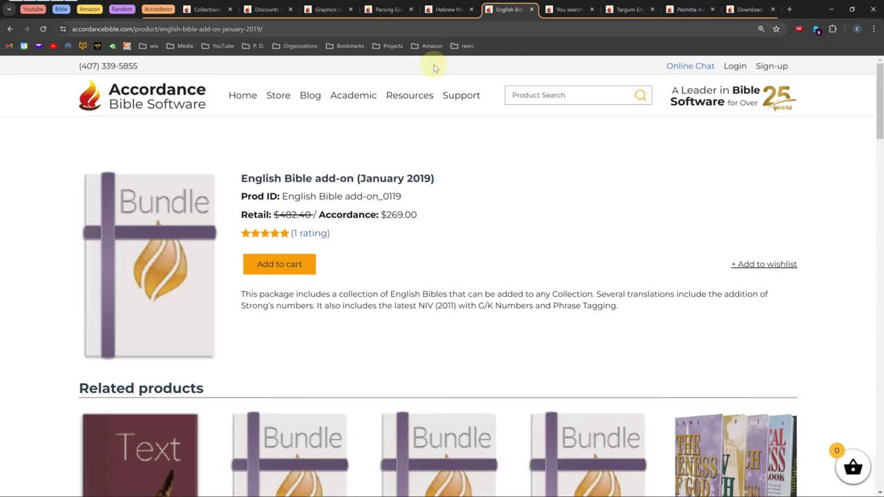
drag(881, 110, 878, 315)
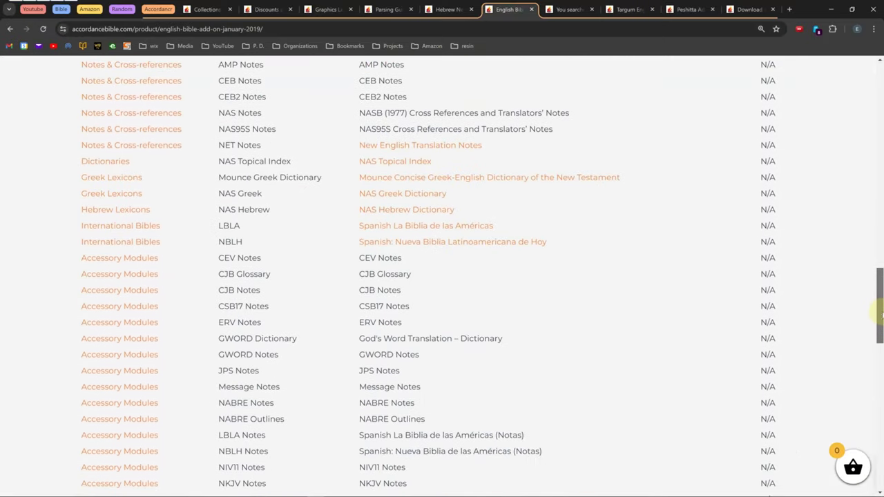
click(569, 9)
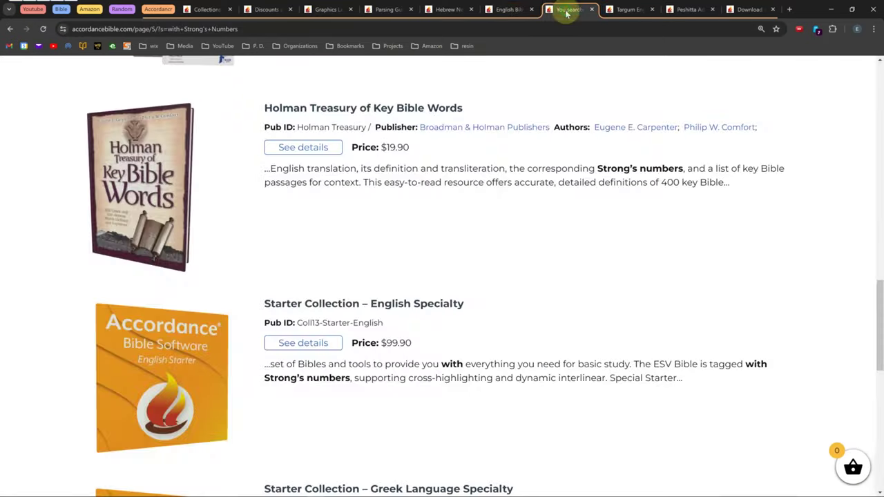
scroll(797, 134, up, 2)
drag(870, 187, 826, 93)
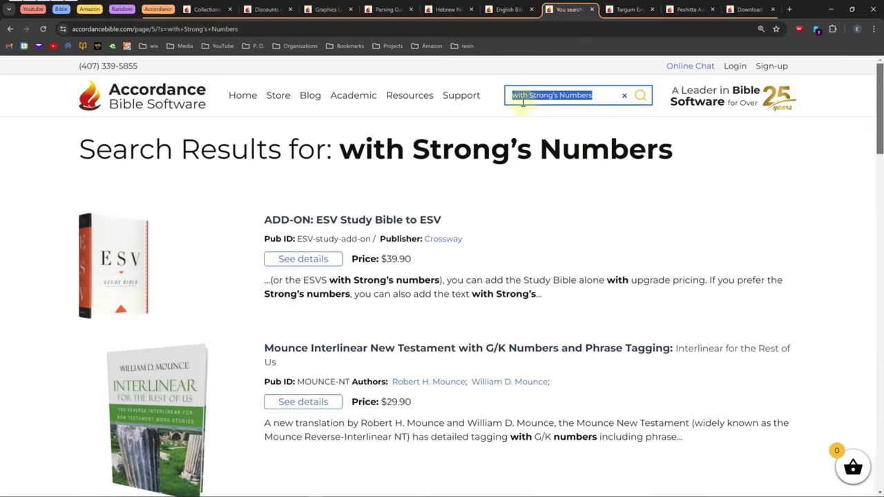
- Switch to Accordance and choose Syntax and Gloss among the interlinear options of the ESV with Strong's text
key(alt+Tab)
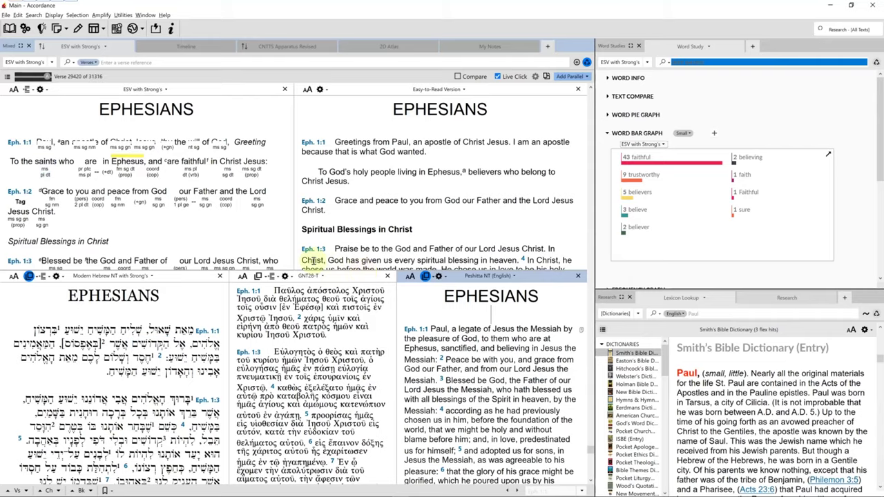
click(27, 89)
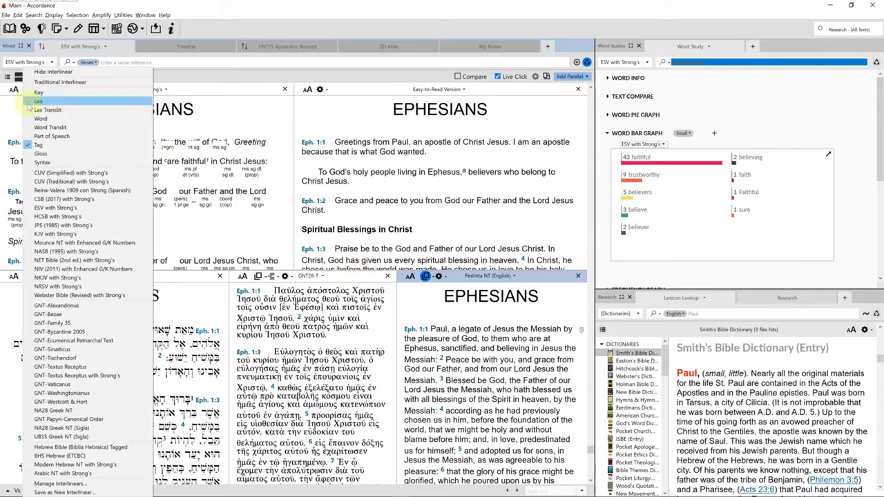
click(29, 161)
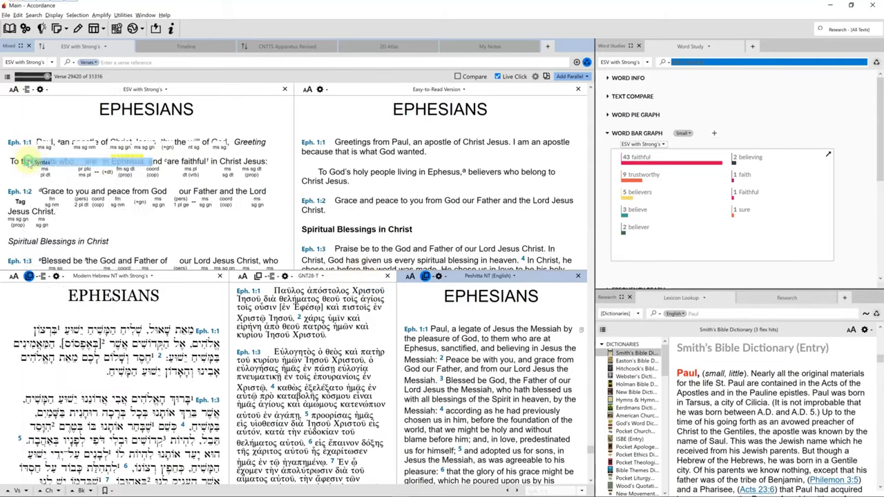
click(26, 89)
click(31, 151)
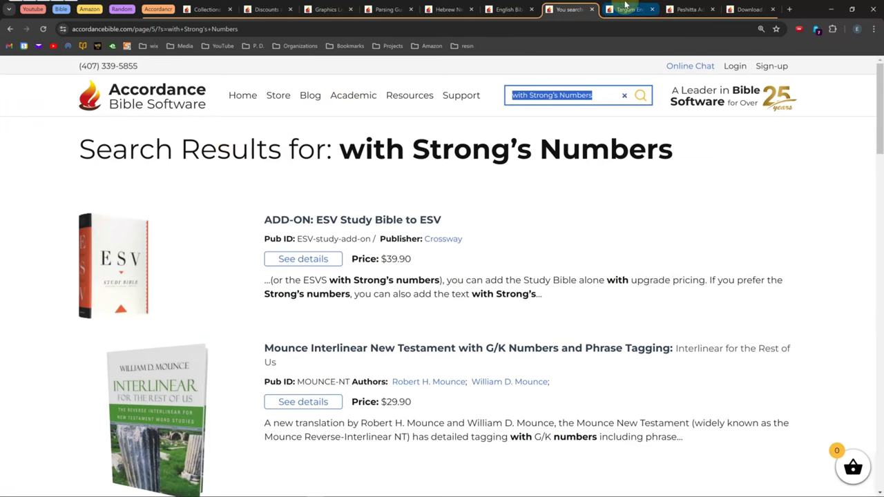
- Close the enlarged sample image of the Targum English Translation and review its product description in the store
click(625, 9)
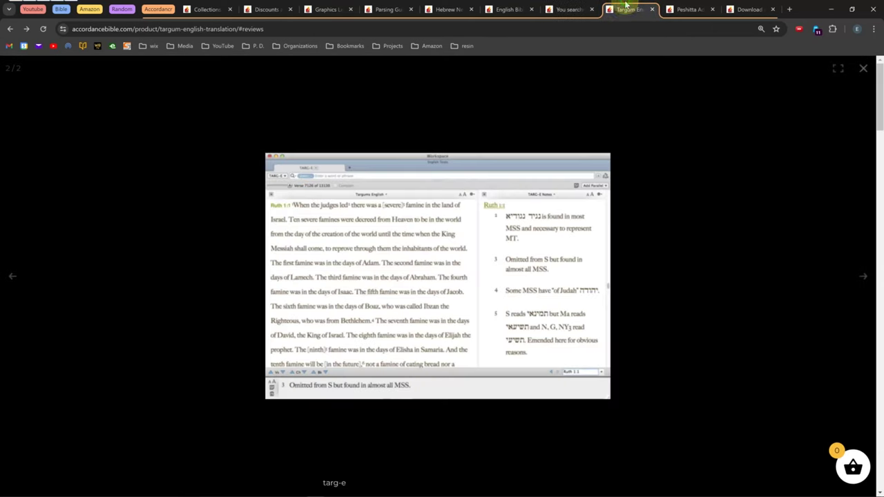
click(861, 68)
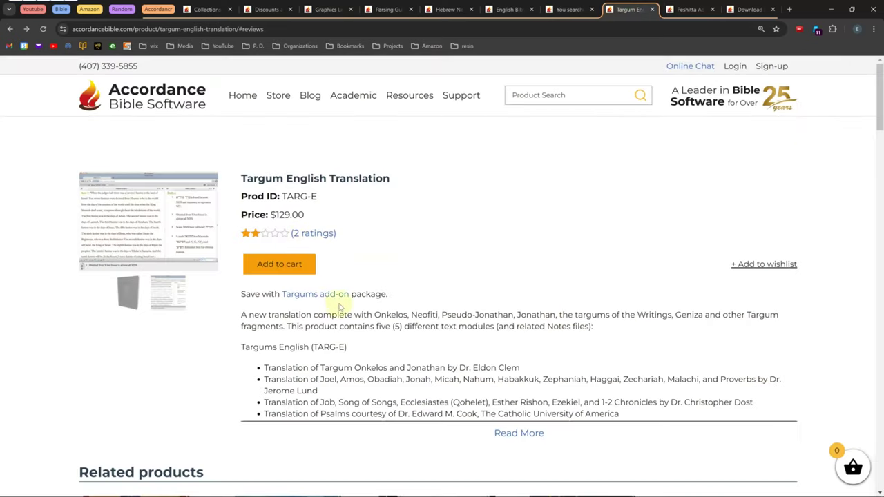
scroll(340, 308, down, 2)
- Review the modules included in the Peshitta (Syriac) OT, NT & Gospels add-on
click(701, 9)
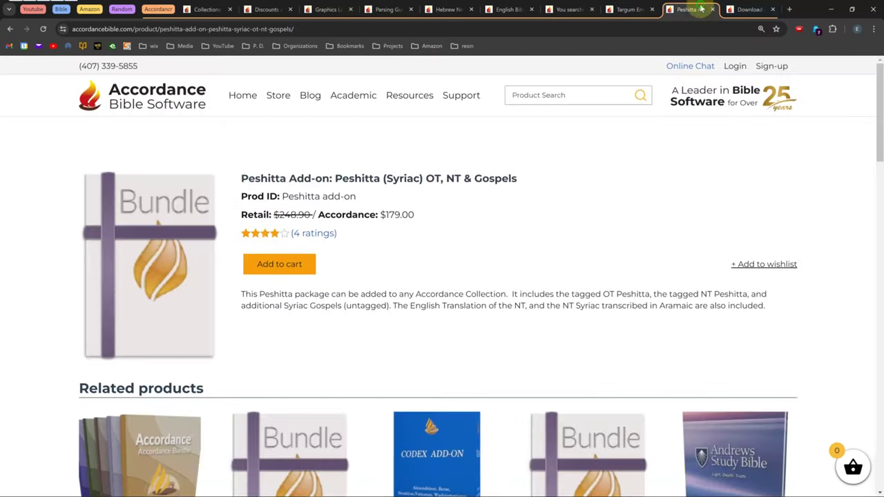
scroll(877, 178, down, 2)
scroll(877, 178, down, 8)
scroll(870, 203, up, 2)
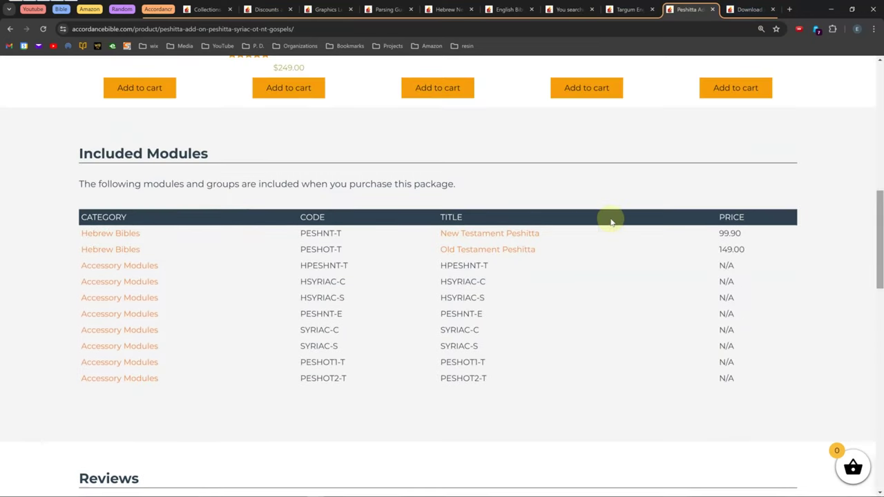
- Switch to Accordance, highlight Ephesians 1:1 in the Peshitta NT (English) text, and view the list of other texts available for that pane
key(alt+Tab)
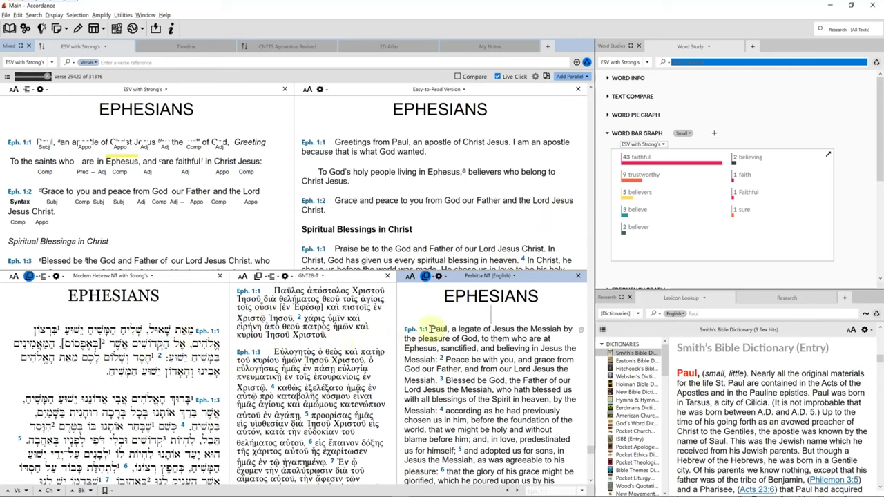
drag(457, 330, 515, 349)
click(483, 276)
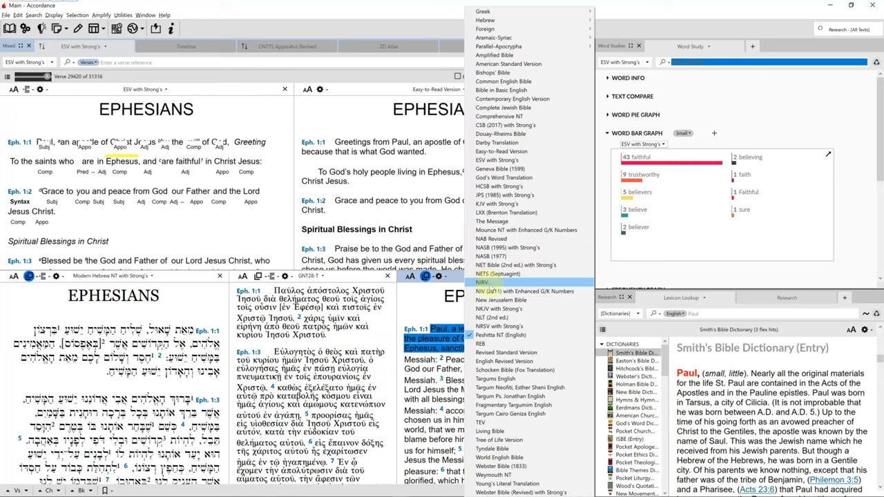
click(422, 310)
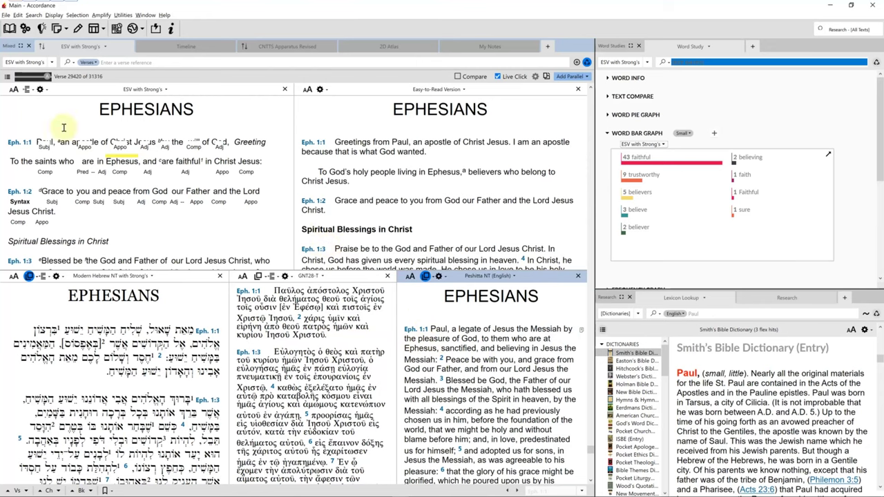
- Turn off the Syntax interlinear line in the ESV with Strong's text
click(27, 91)
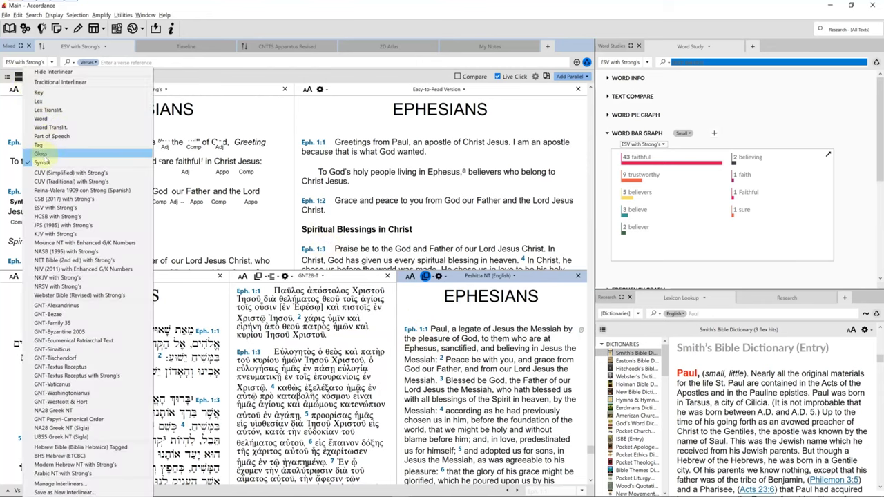
click(28, 161)
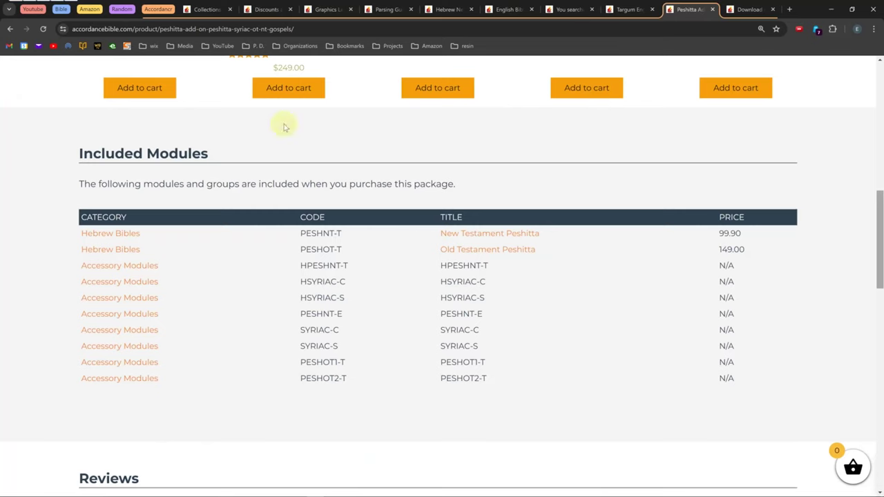
- View the installers on the website's Download Accordance page, the Sources of Support page, and the support section's Download link
click(735, 10)
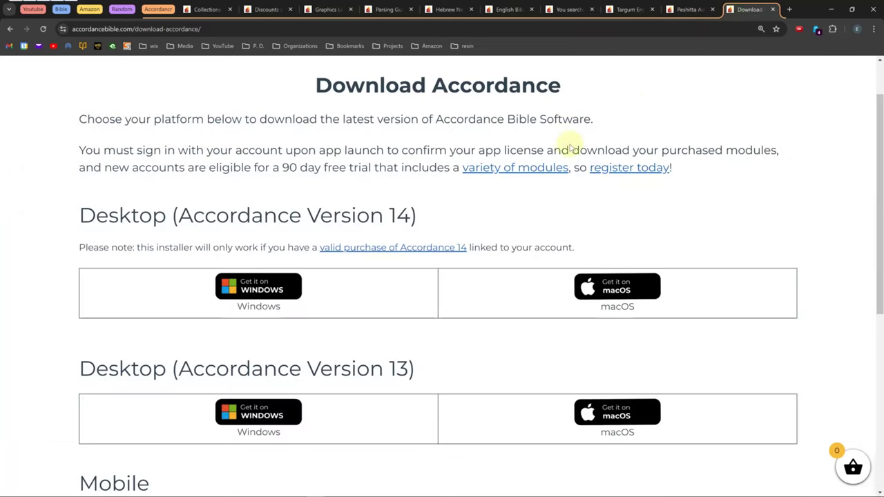
scroll(481, 209, up, 1)
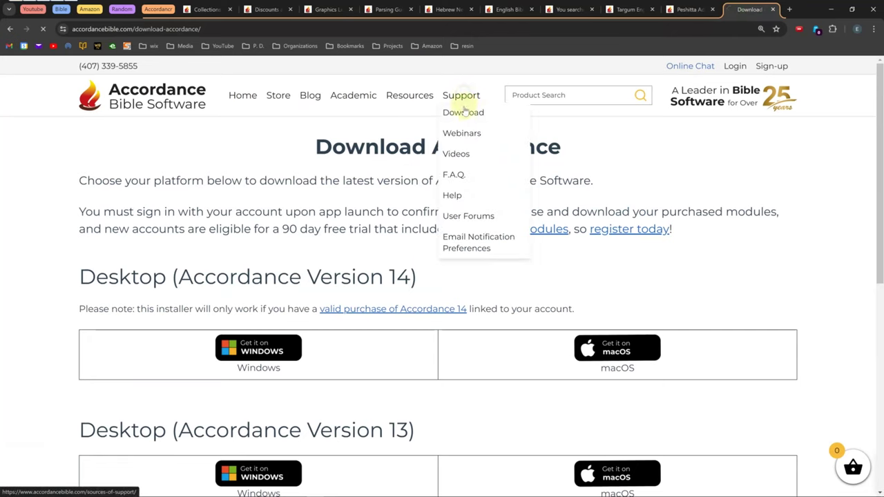
click(465, 102)
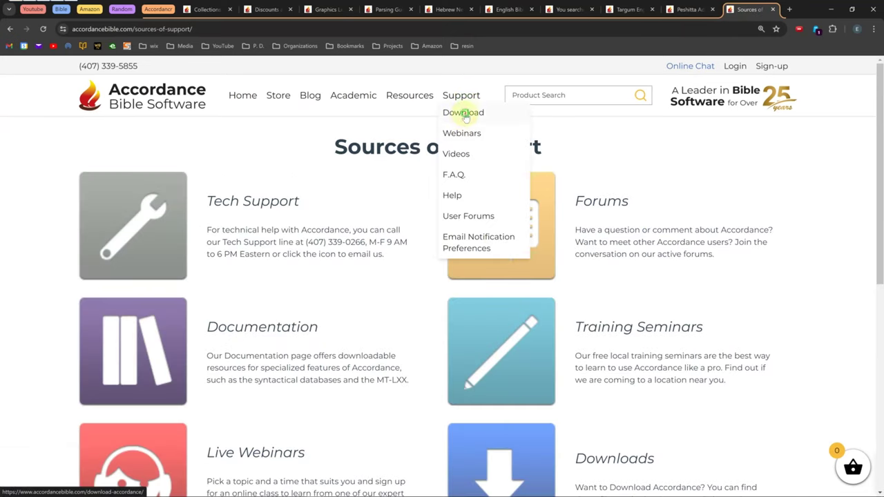
click(462, 112)
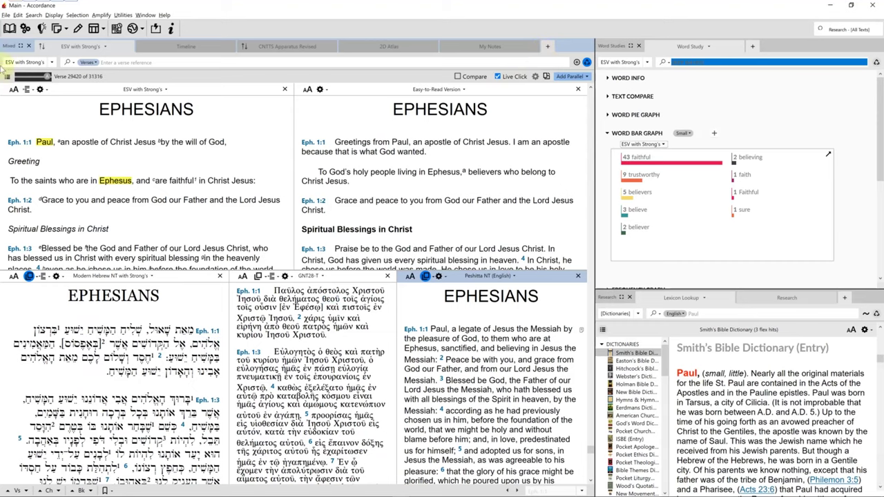
- Customize the toolbar by moving Info Pane up one place and back down, and close the customization dialog
right_click(215, 29)
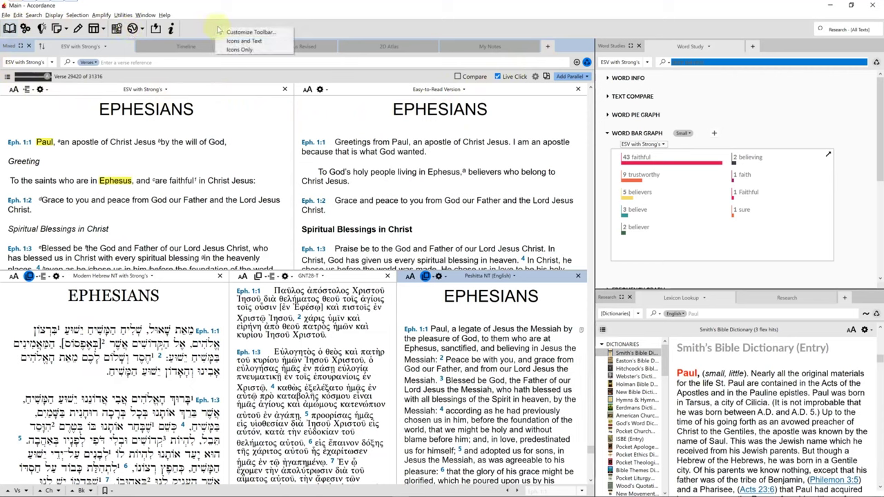
click(237, 32)
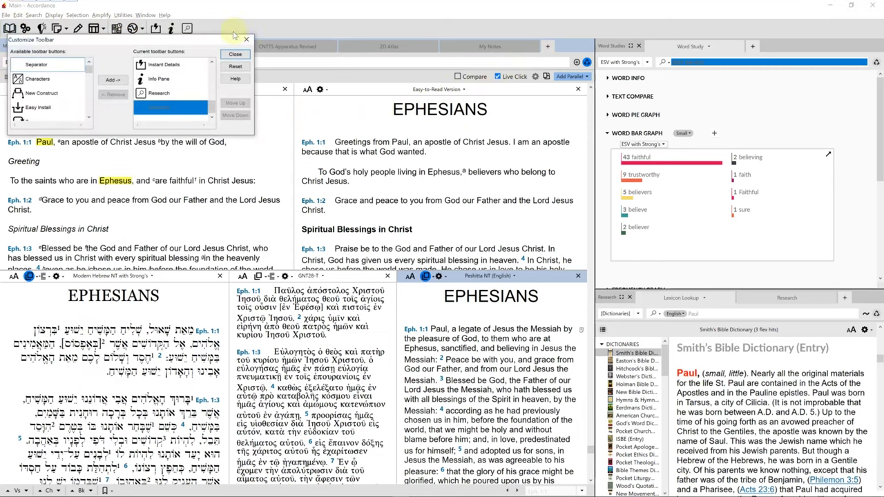
click(153, 78)
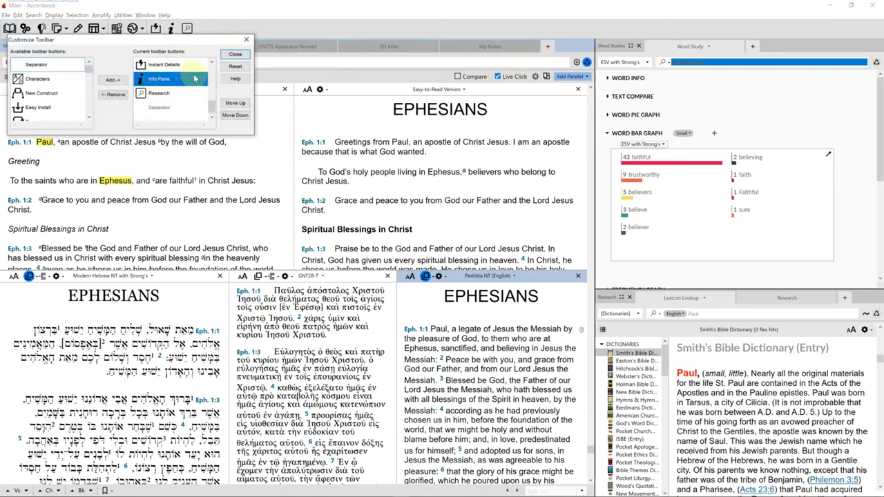
click(235, 103)
click(235, 115)
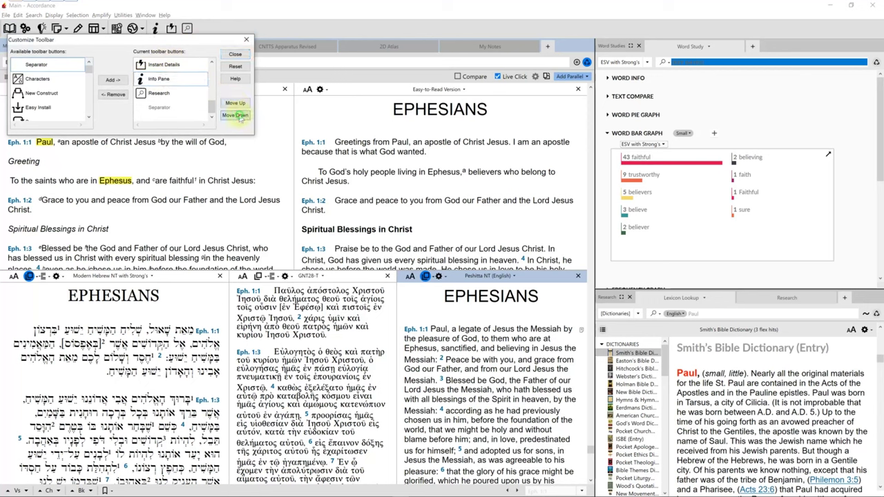
click(41, 92)
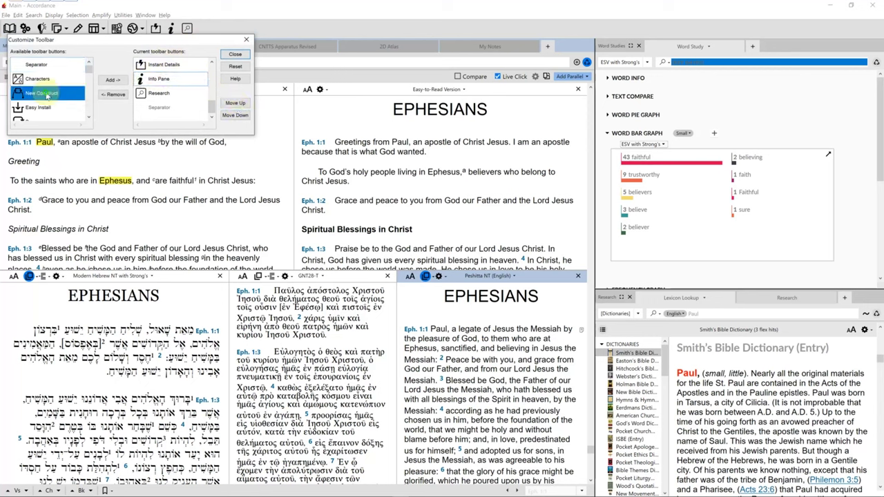
click(244, 41)
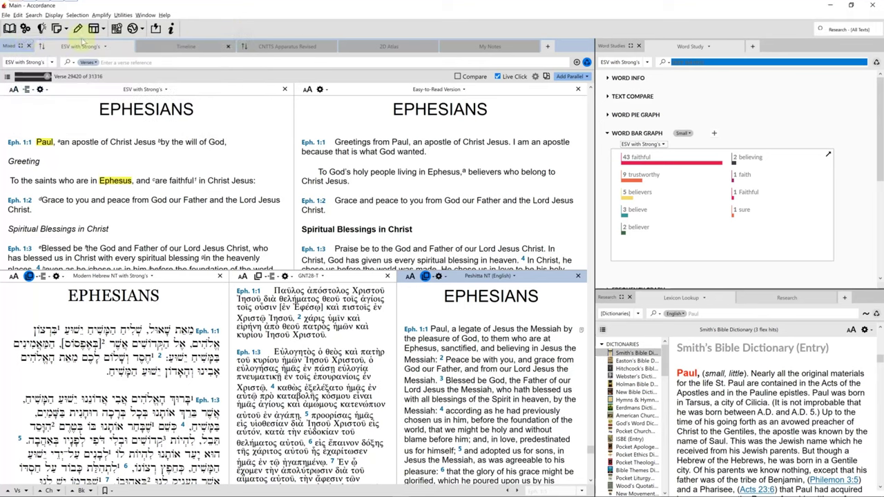
- Show the library of texts, databases and tools, look through its categories, and hide it again
click(9, 28)
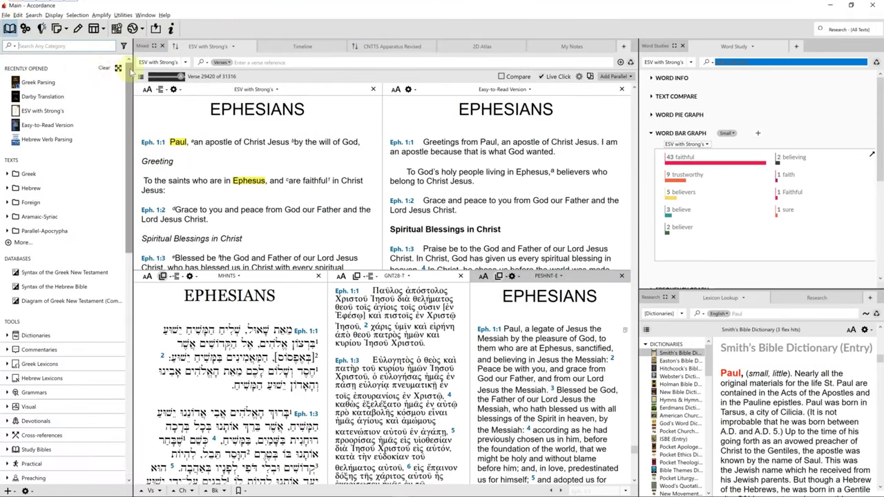
scroll(124, 121, down, 5)
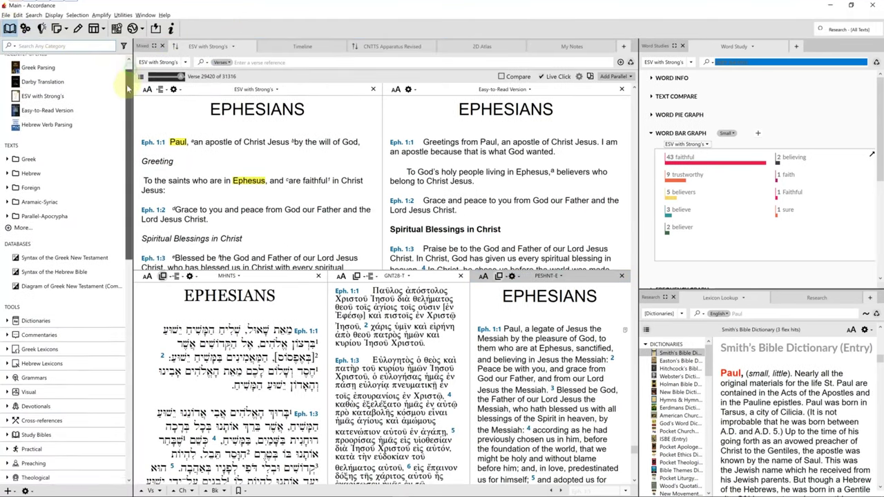
click(23, 29)
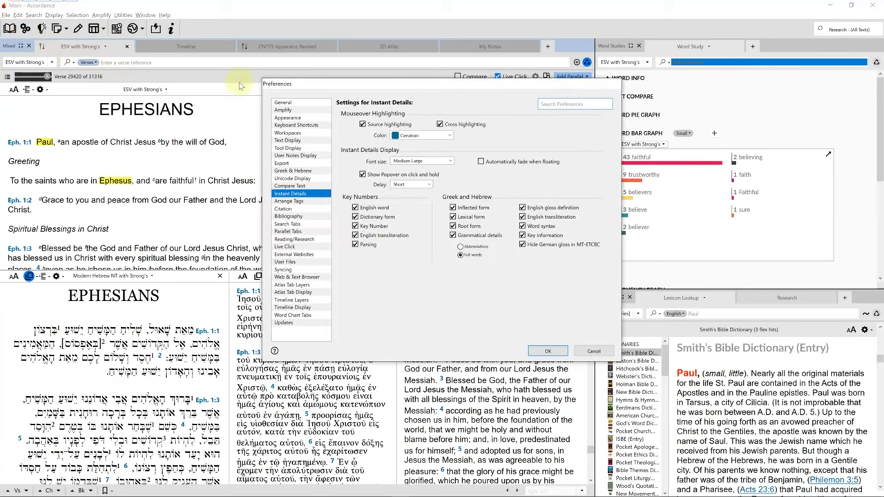
- Review the customizable keyboard shortcuts in the preferences, including those for the Amplify commands
click(297, 126)
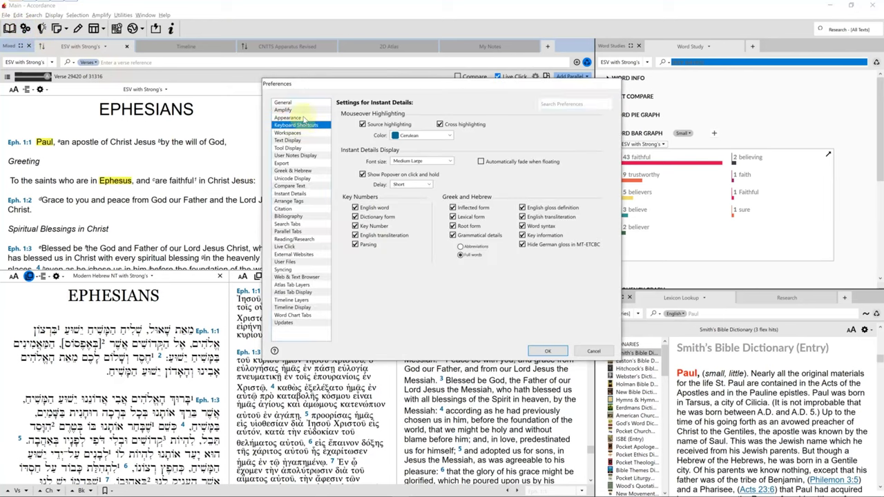
scroll(560, 150, down, 1)
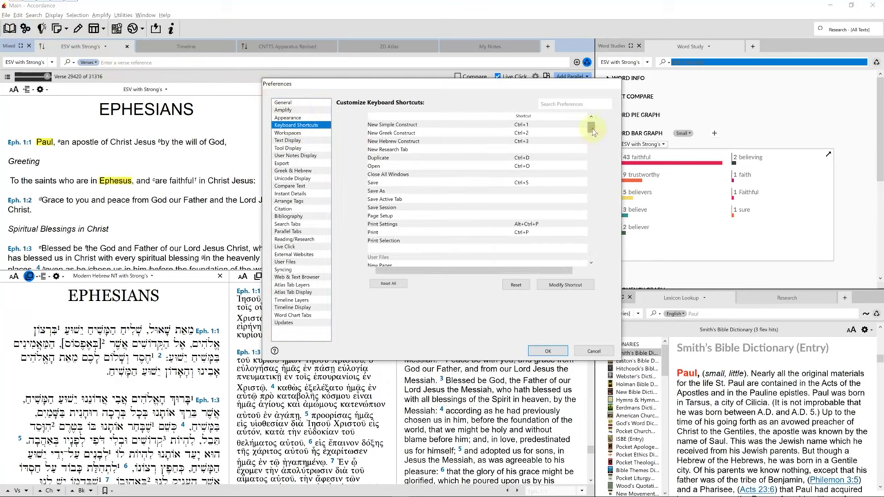
drag(593, 130, 593, 226)
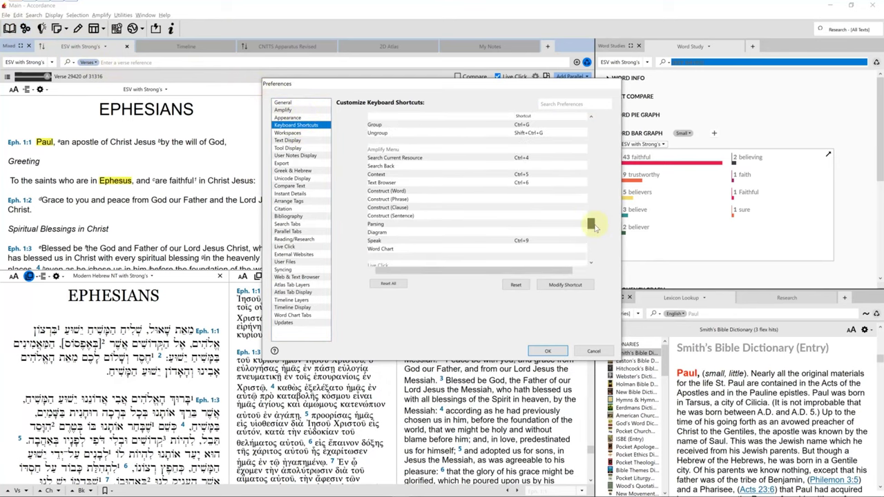
scroll(469, 129, up, 2)
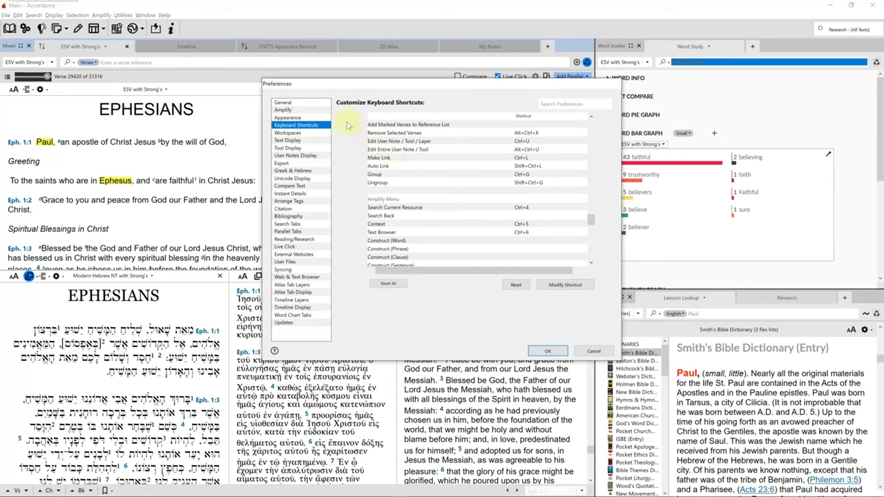
- In the User Notes Display preferences, preview size +3 for all user notes and reset the size to Normal
click(286, 141)
click(288, 147)
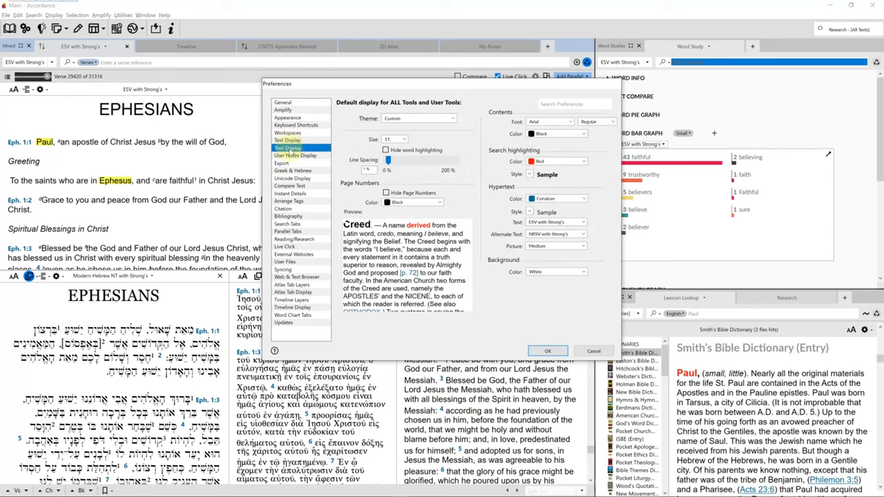
click(294, 156)
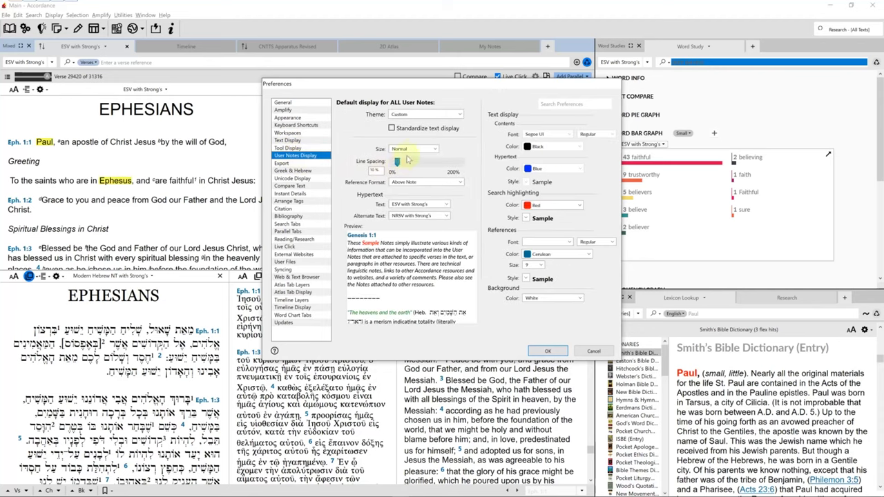
click(415, 150)
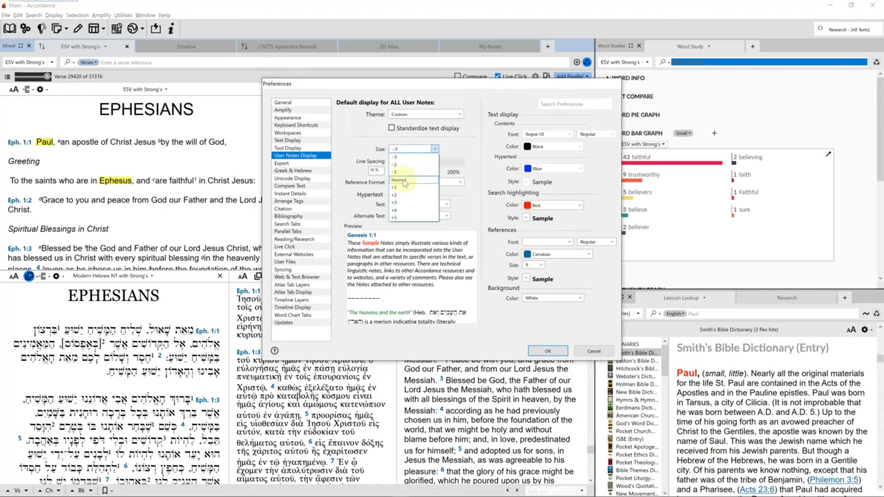
click(404, 202)
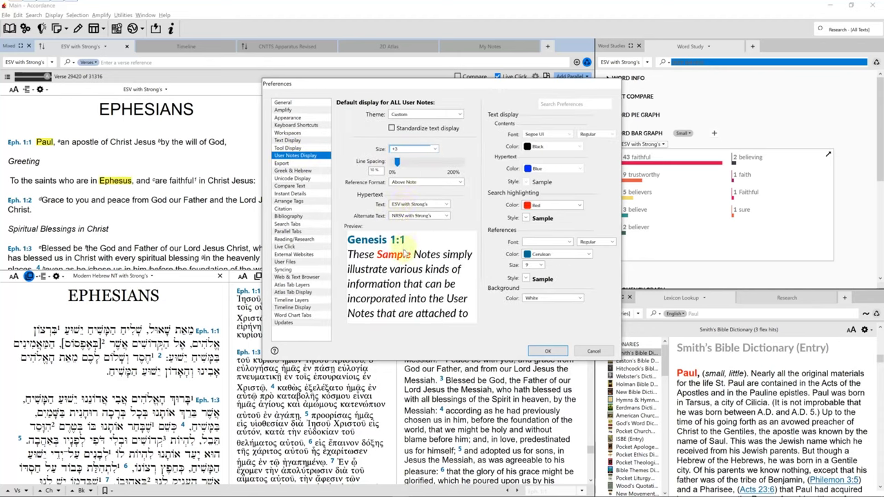
click(419, 148)
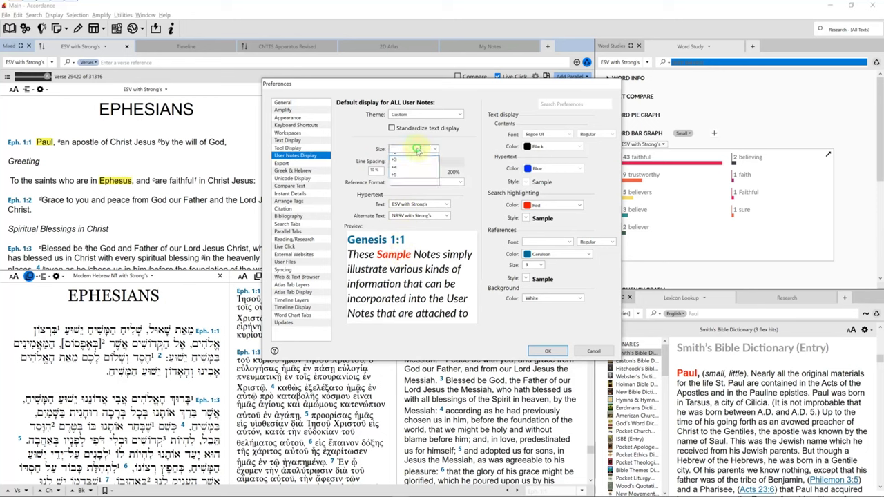
click(400, 181)
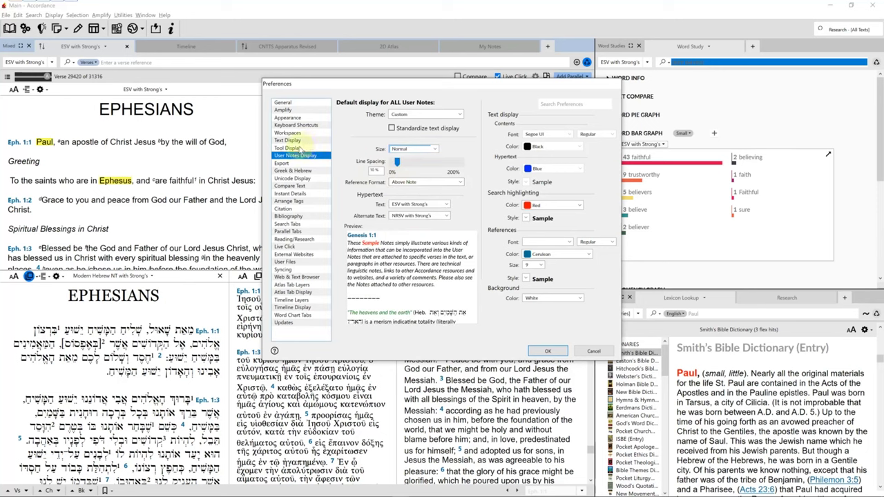
- Set the default display size for all tools and user tools to 18
click(293, 147)
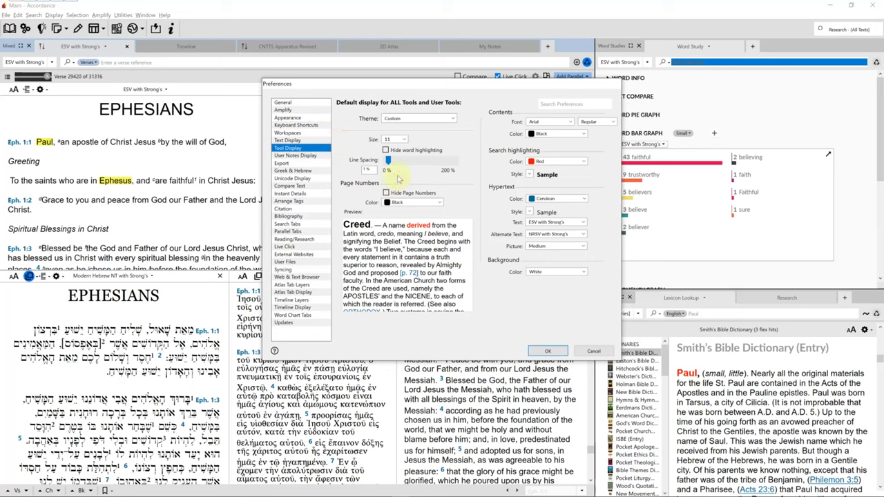
click(401, 139)
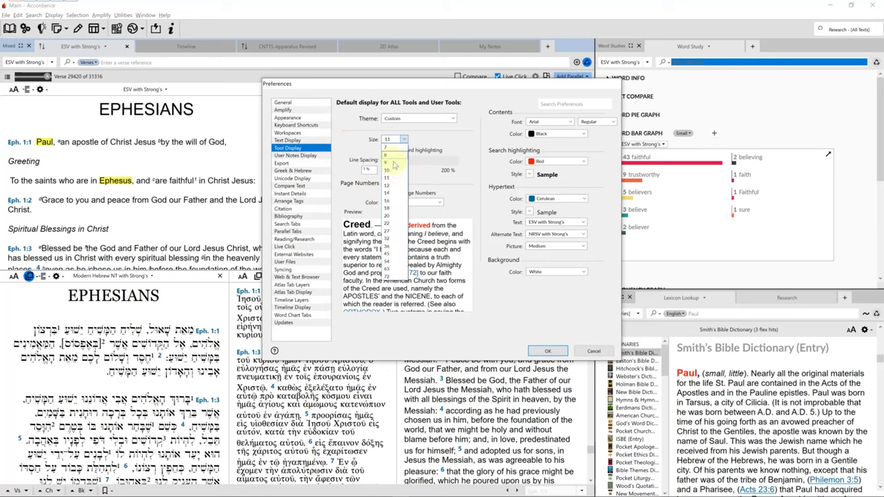
click(396, 213)
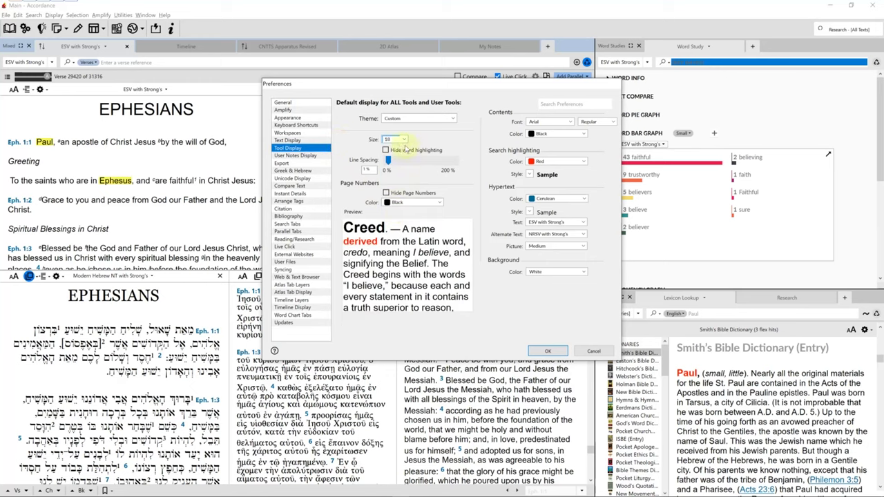
- Preview size 12 as the default display size for all tools and user tools
click(402, 140)
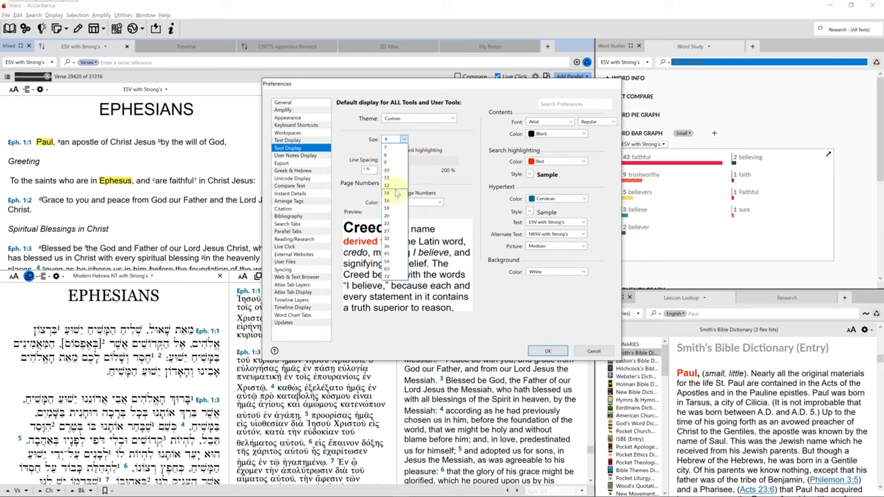
click(395, 185)
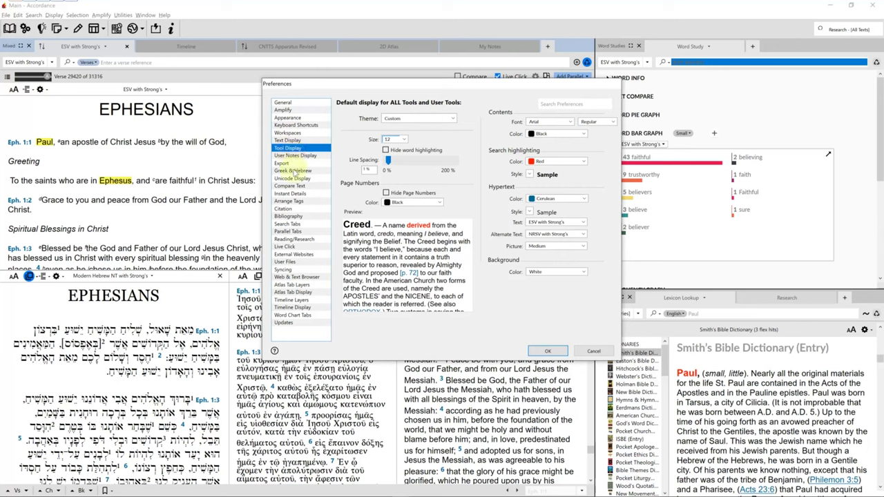
- Review the Live Click and Instant Details preferences, and leave the preferences without saving
click(289, 247)
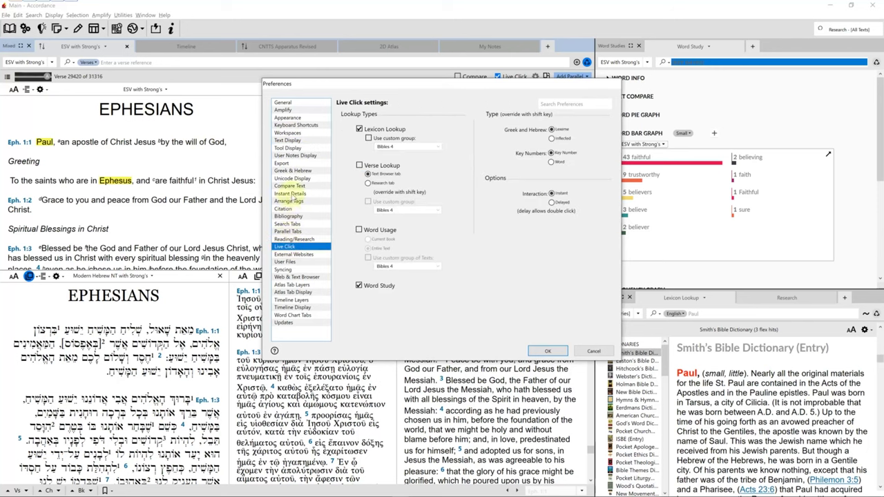
click(290, 194)
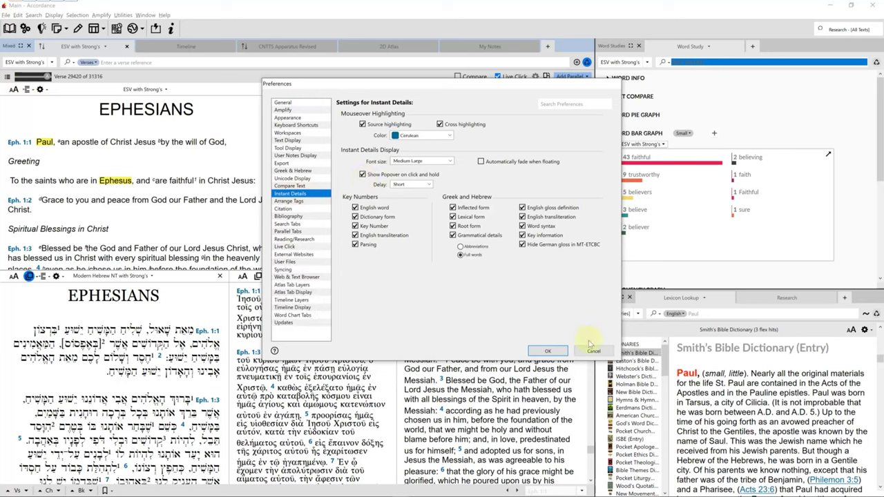
click(593, 352)
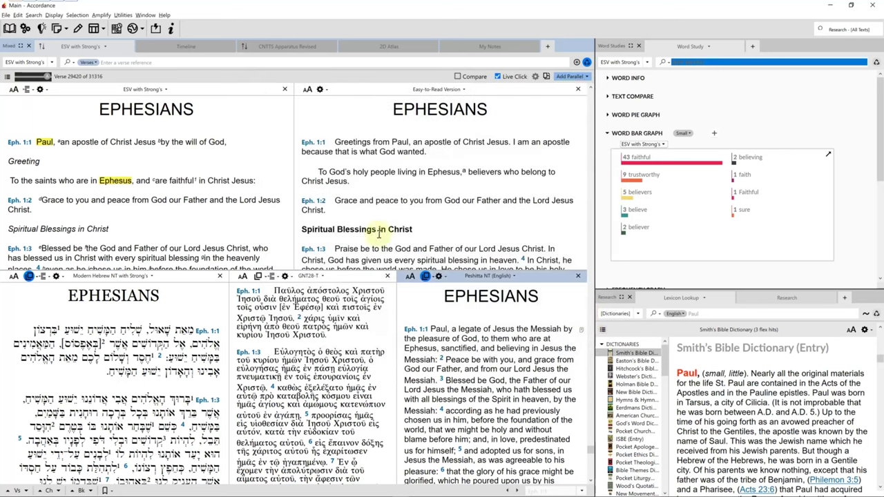
- Switch dark mode on and back off, and look through the available user notes commands
click(41, 29)
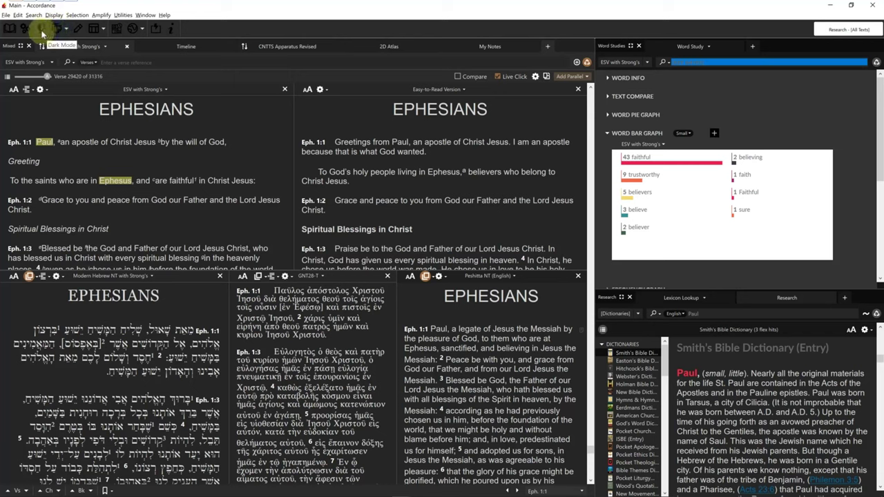
click(41, 29)
click(59, 29)
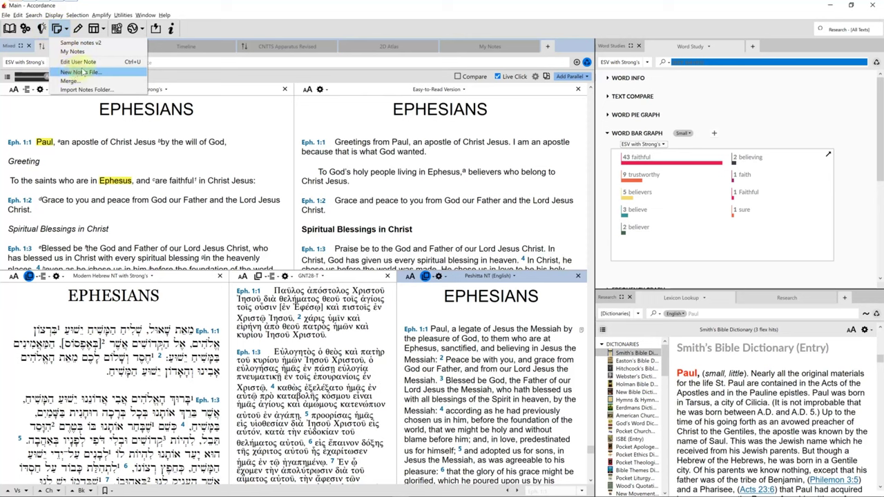
click(80, 33)
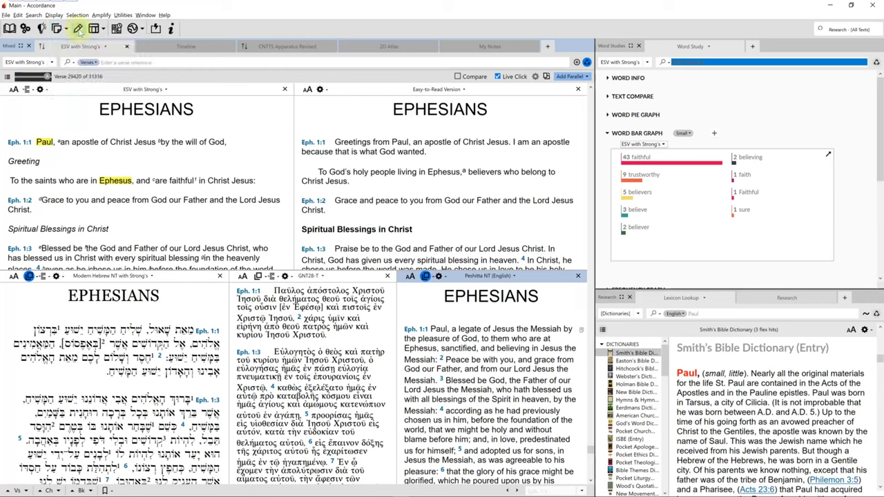
- Show the highlighting styles and symbols, review the pen's drawing options, and close the Highlight palette
click(79, 30)
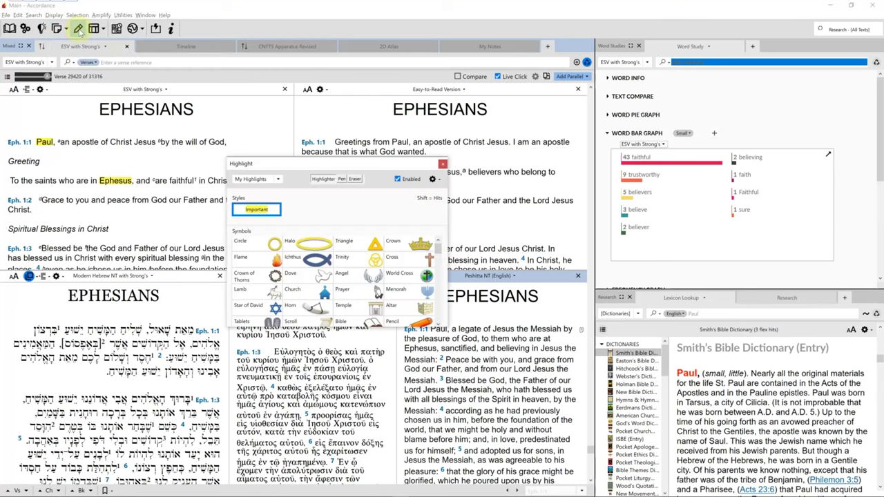
click(341, 179)
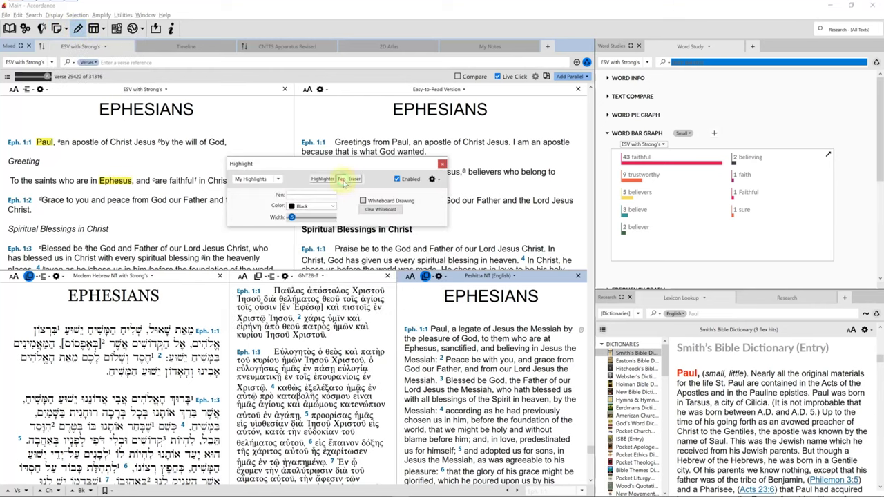
click(301, 207)
click(301, 207)
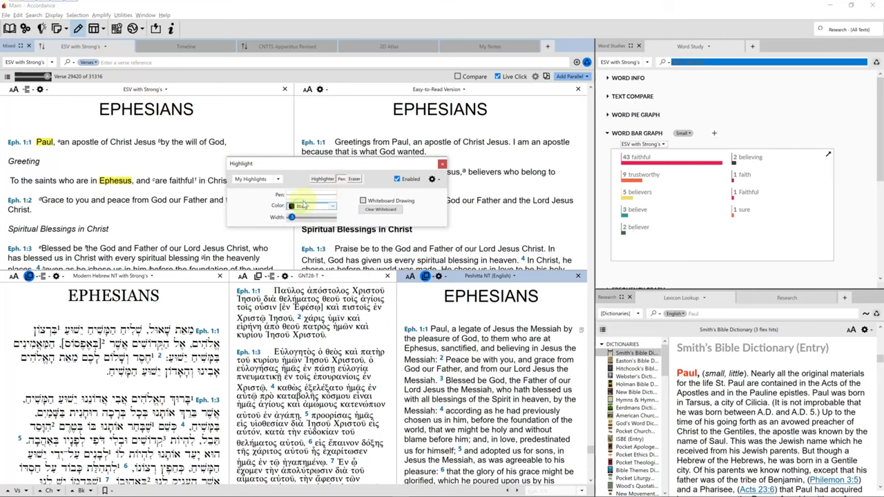
click(322, 179)
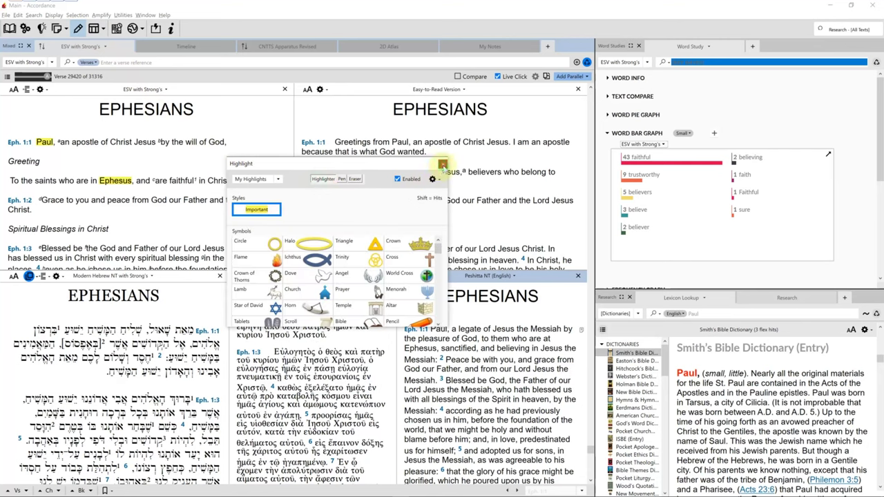
click(442, 165)
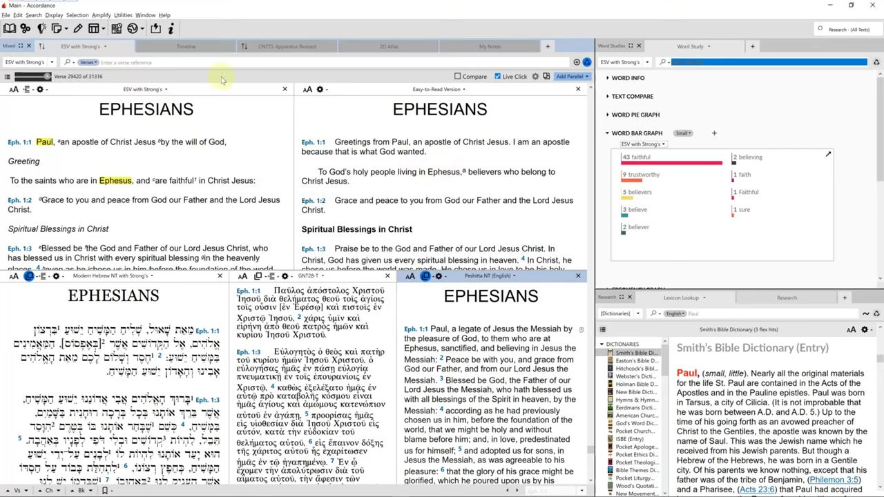
- Open the Theme Sampler workspace, examine its differently themed text panes, and close it
click(105, 30)
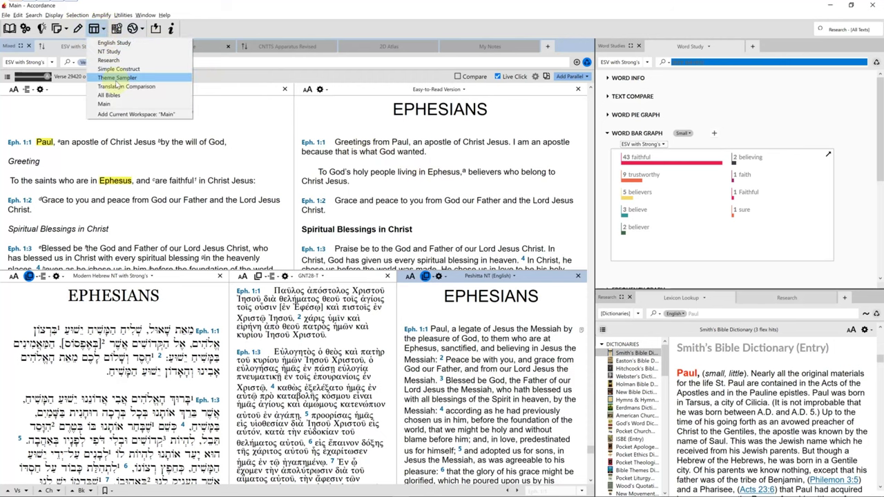
click(116, 82)
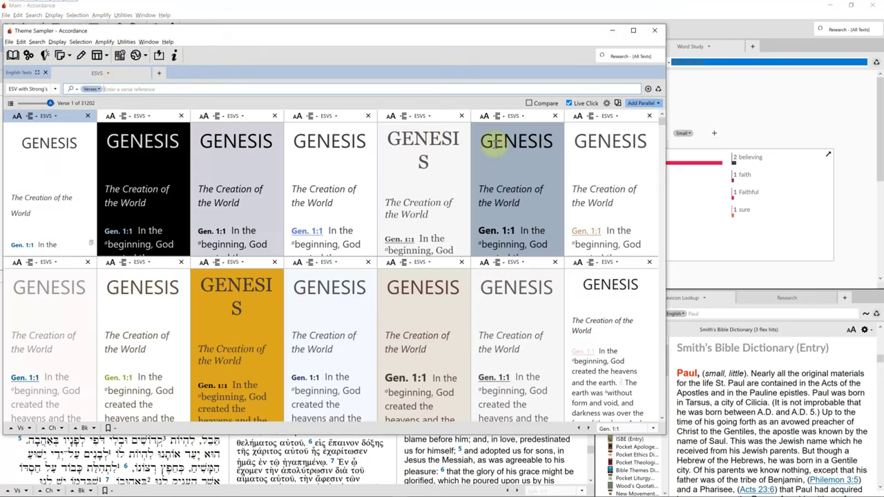
scroll(487, 180, down, 2)
scroll(414, 228, down, 1)
scroll(414, 304, down, 2)
scroll(329, 314, down, 1)
scroll(329, 315, down, 1)
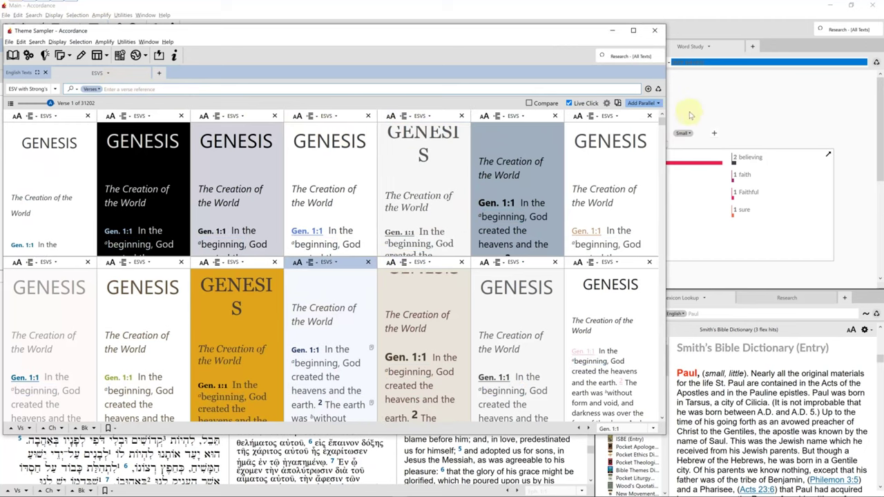
click(654, 30)
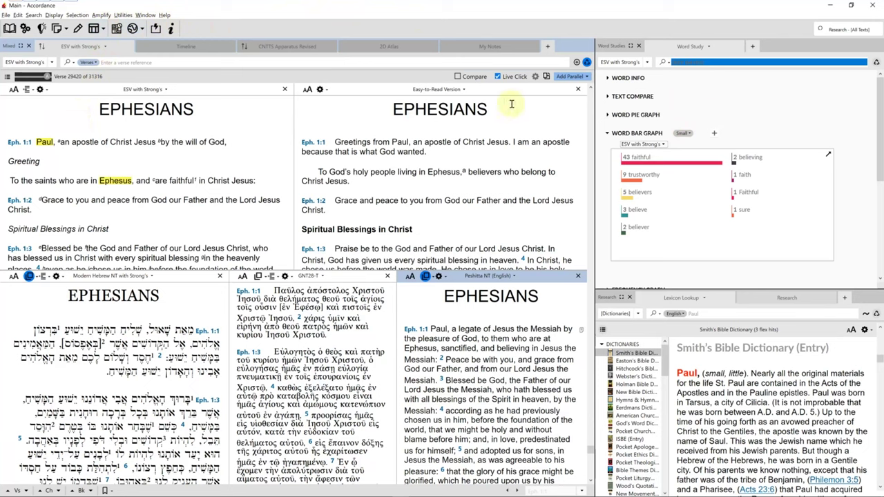
- Add the Darby Translation as a parallel text beside the Easy-to-Read Version, and remove it again
click(569, 77)
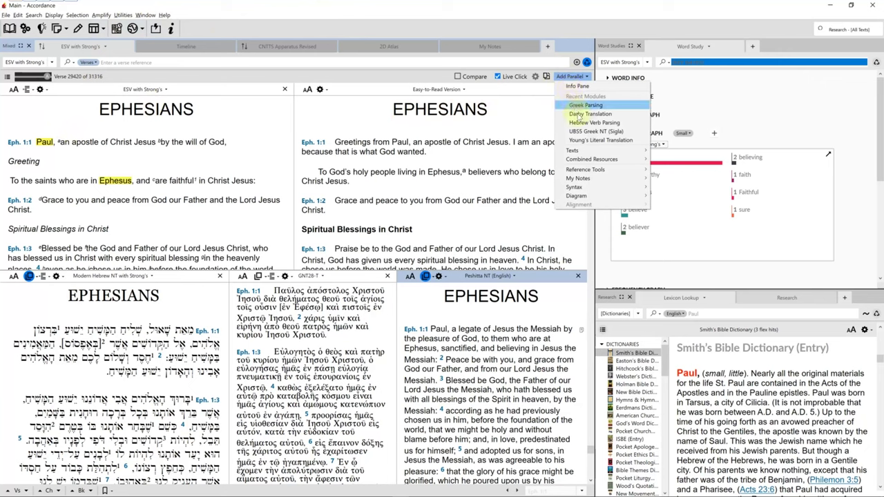
mouse_move(583, 151)
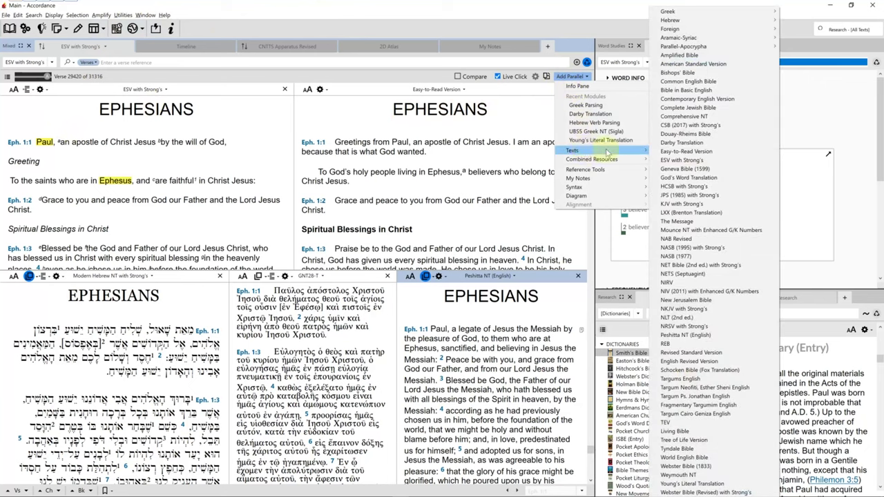
click(680, 143)
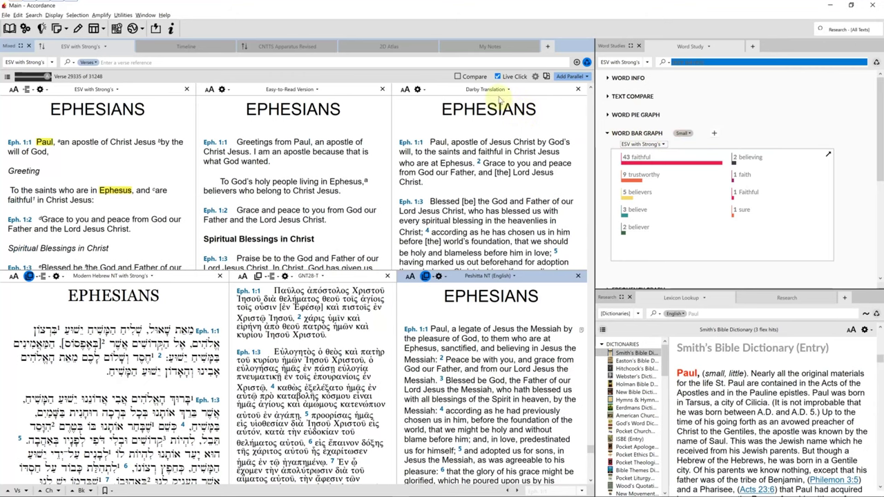
click(579, 89)
- Add the Greek Parsing reference tool as a parallel and view its explanations of "nominative" and "proper" for Ephesians 1:1
click(586, 76)
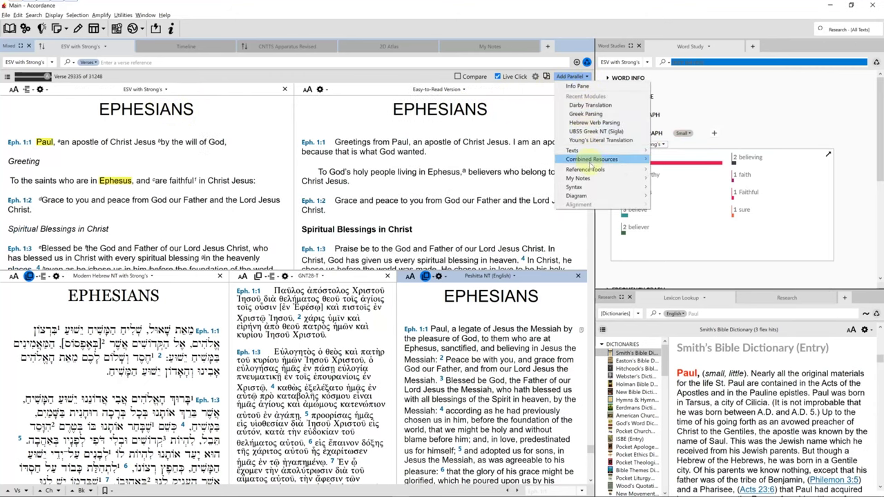
mouse_move(593, 171)
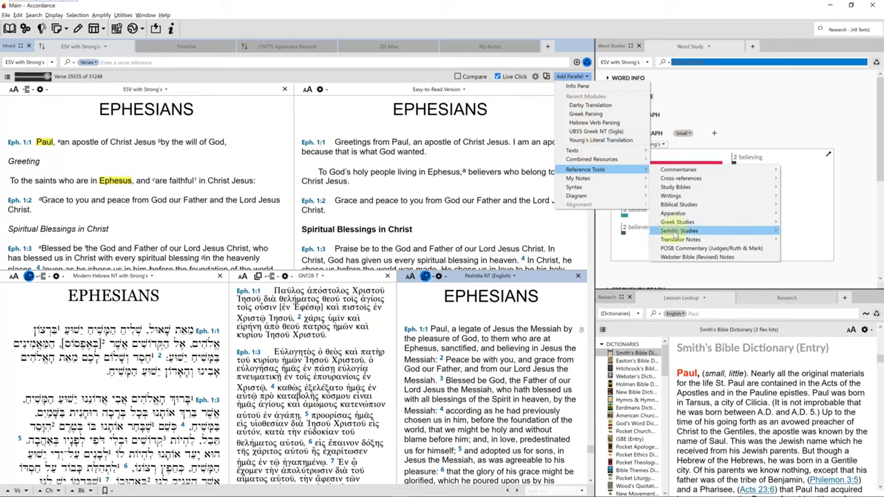
mouse_move(677, 225)
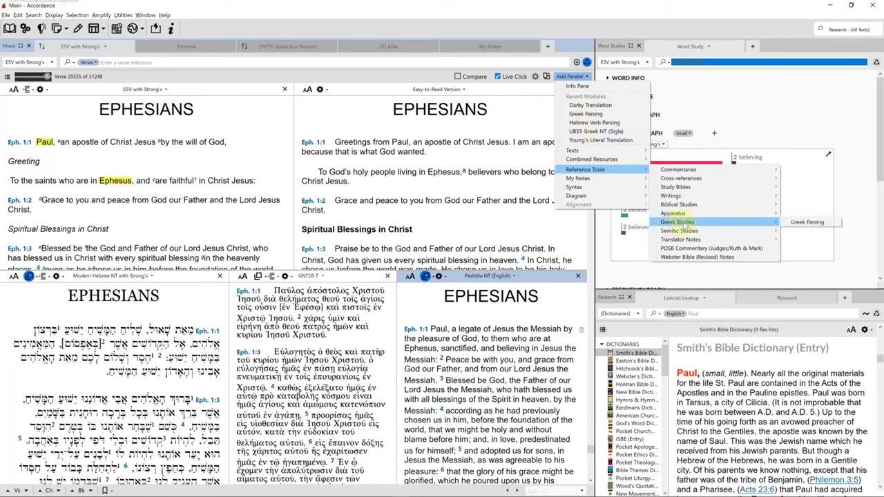
click(803, 222)
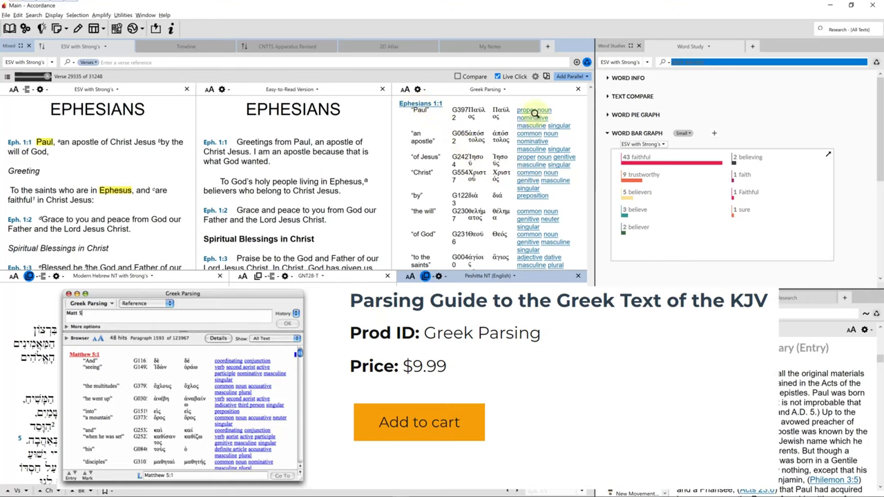
click(525, 119)
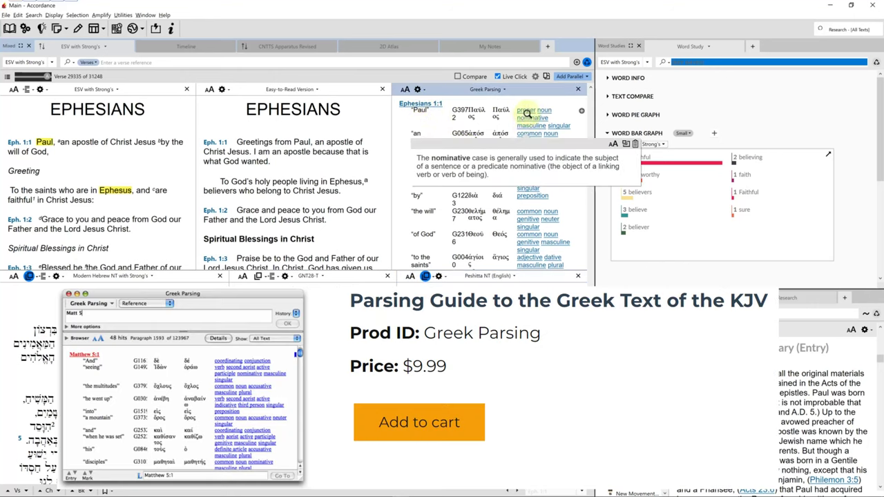
mouse_move(528, 112)
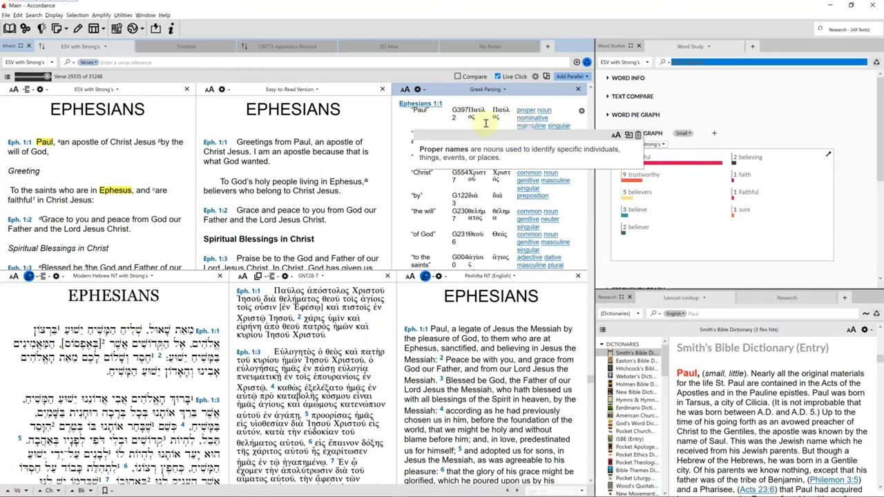
- Advance the ESV text to Ephesians 1:3 and view the Greek Parsing explanations of gender and number
click(96, 150)
scroll(96, 151, down, 5)
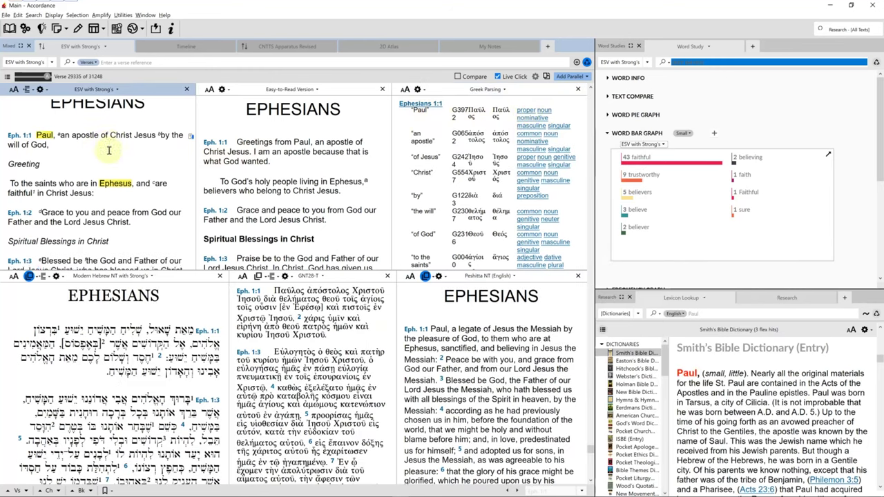
scroll(108, 148, down, 3)
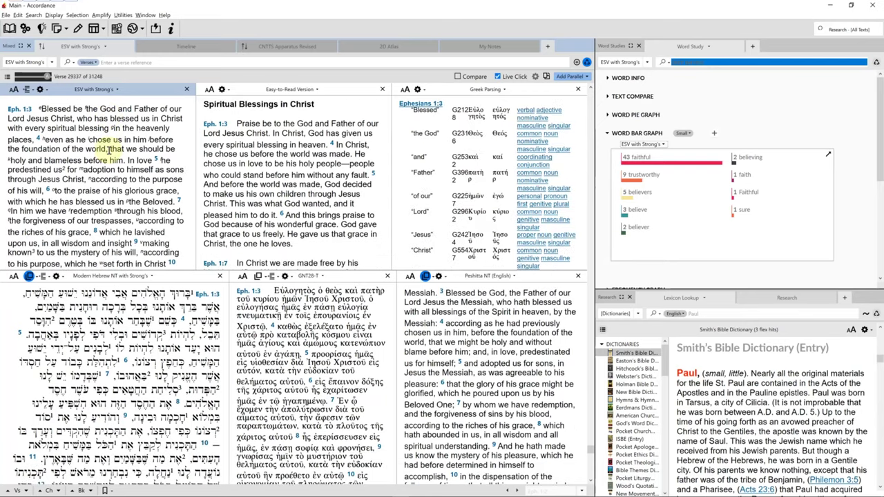
click(532, 127)
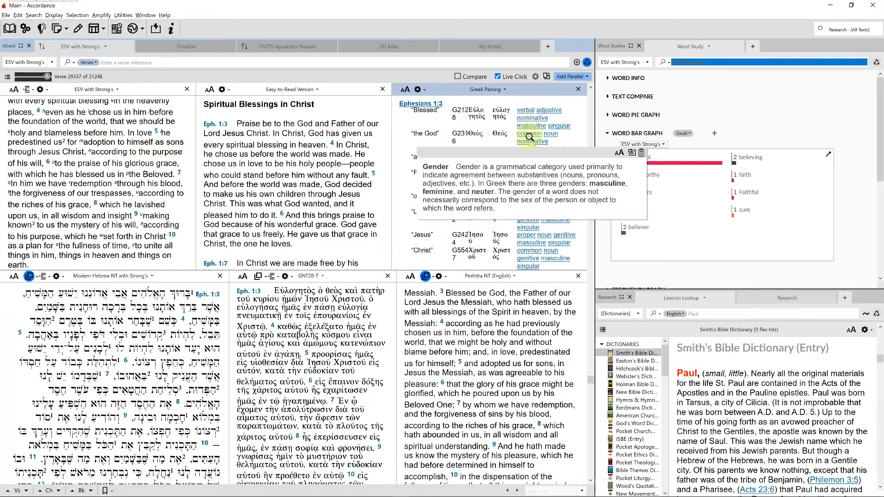
drag(529, 133, 548, 148)
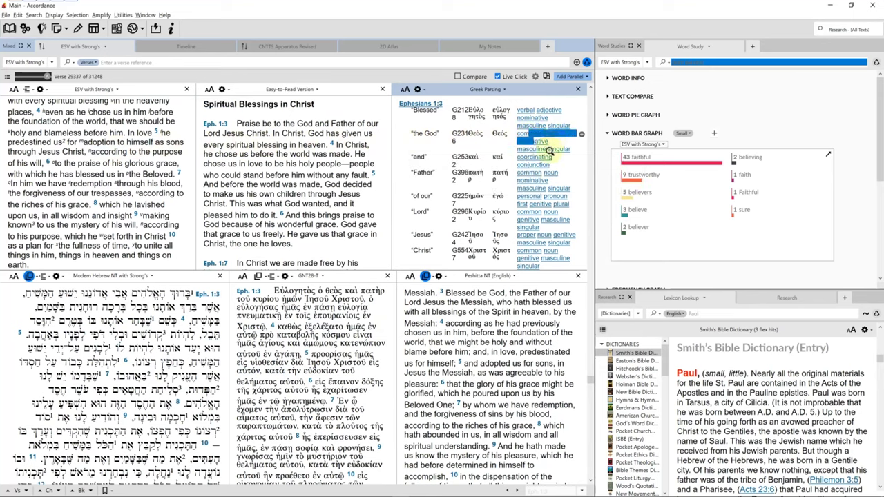
click(548, 149)
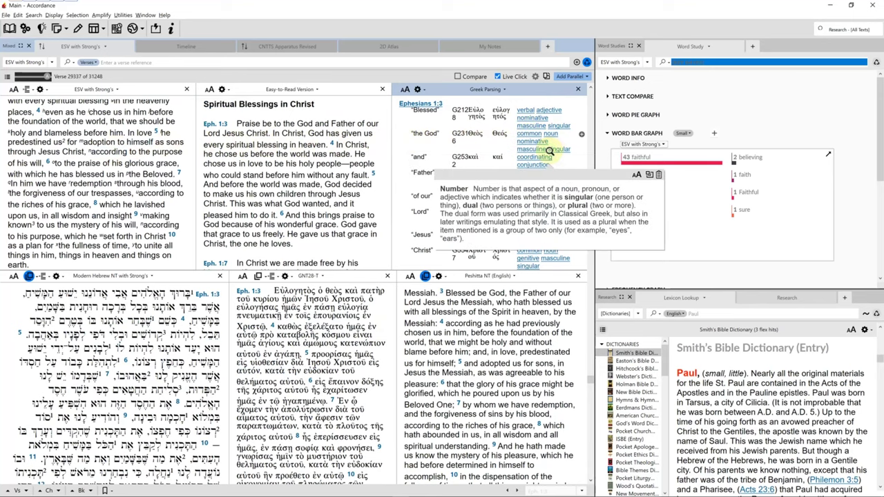
click(489, 149)
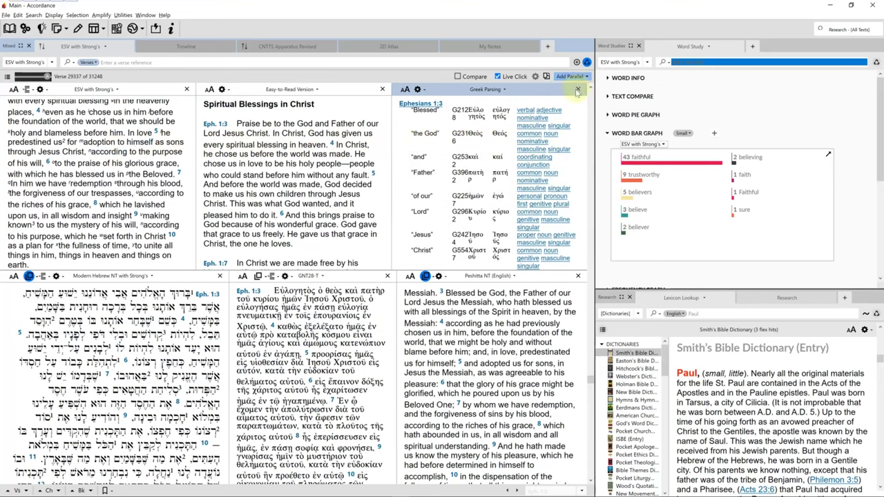
- Replace the Greek Parsing parallel with the Syntax of the Greek New Testament
click(578, 89)
click(570, 76)
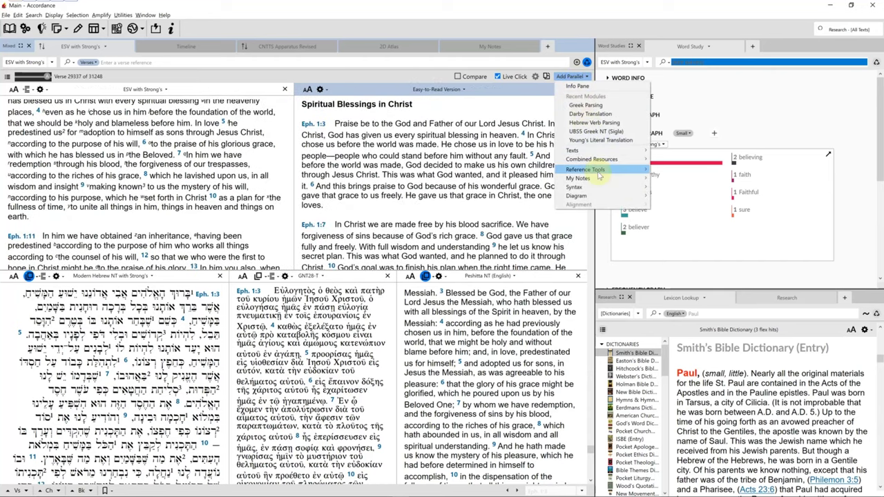
mouse_move(621, 187)
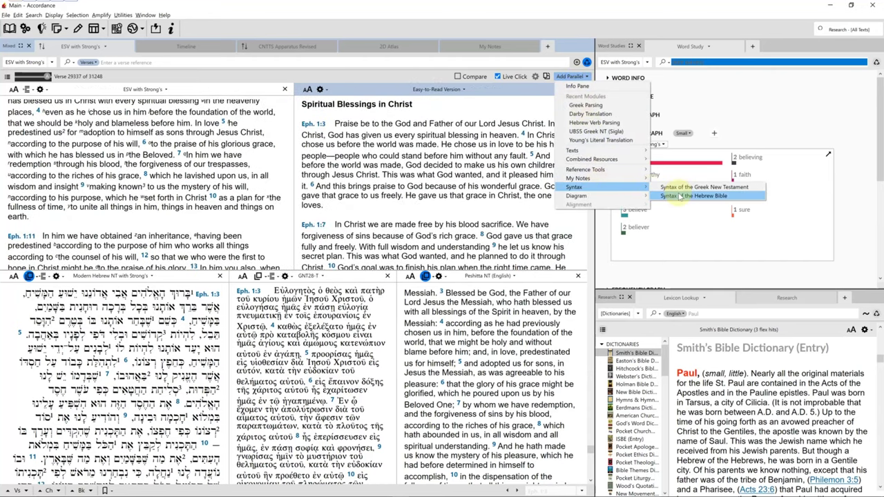
click(683, 187)
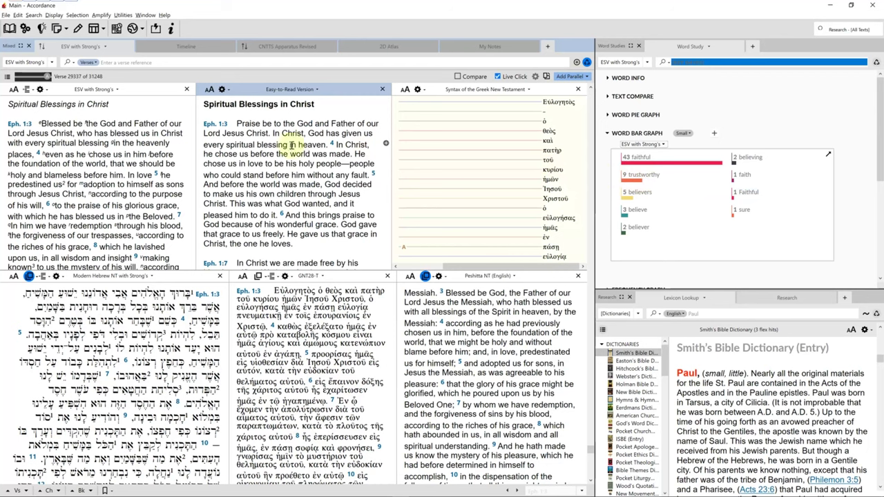
- View the syntax explanations for the adjunct, complement, specifier and predicate labels in the Greek New Testament diagram of Ephesians 1
scroll(93, 138, down, 5)
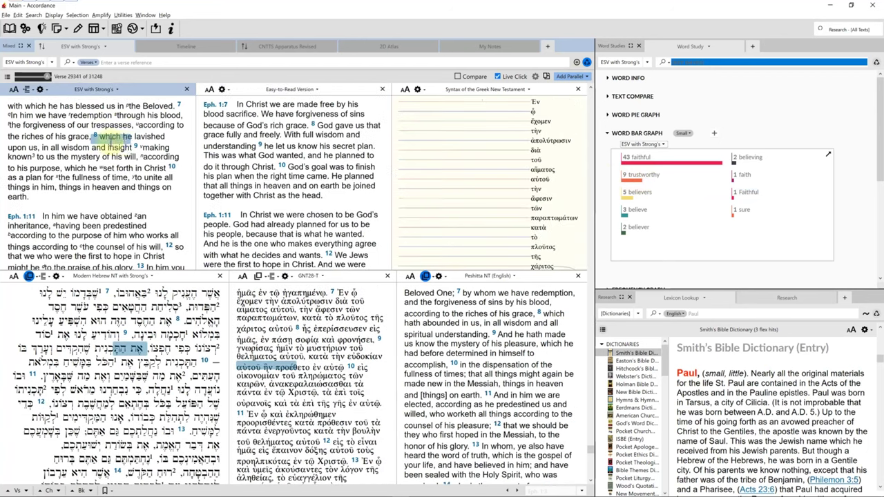
scroll(93, 124, up, 2)
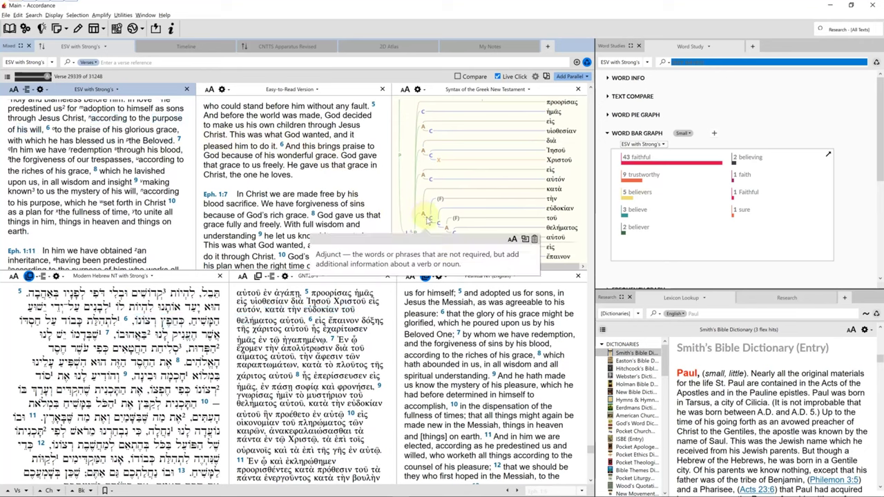
mouse_move(433, 222)
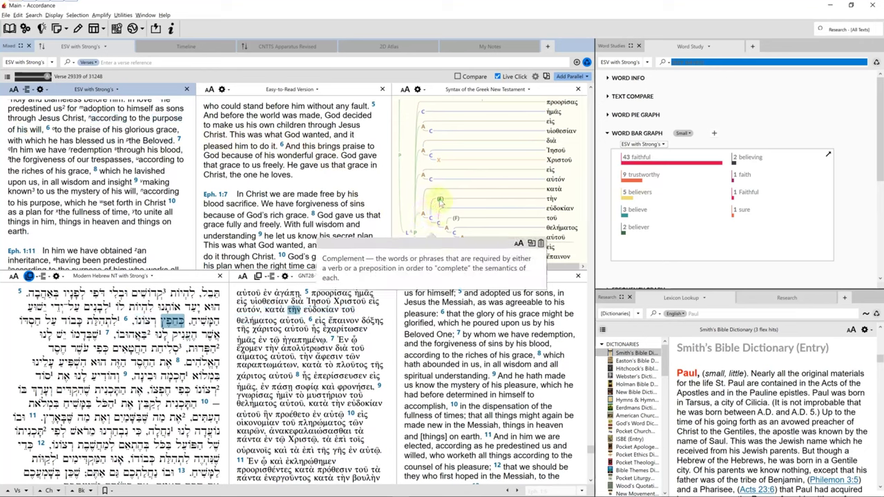
mouse_move(440, 199)
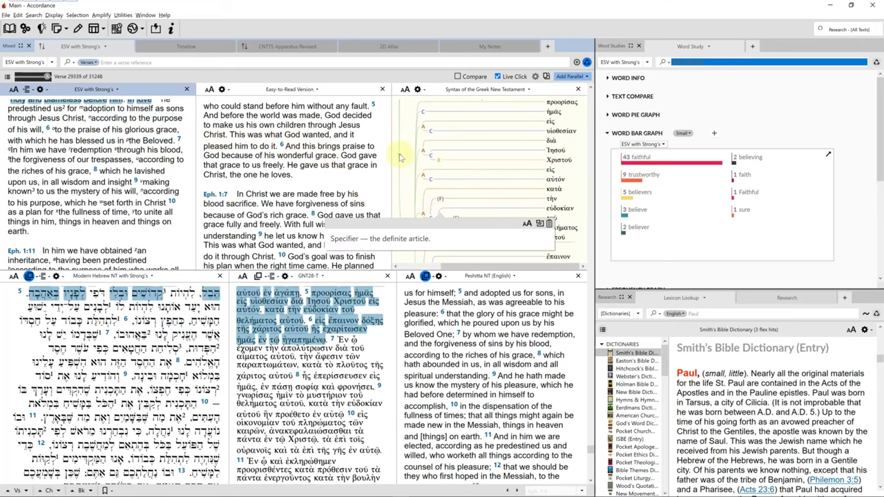
mouse_move(400, 156)
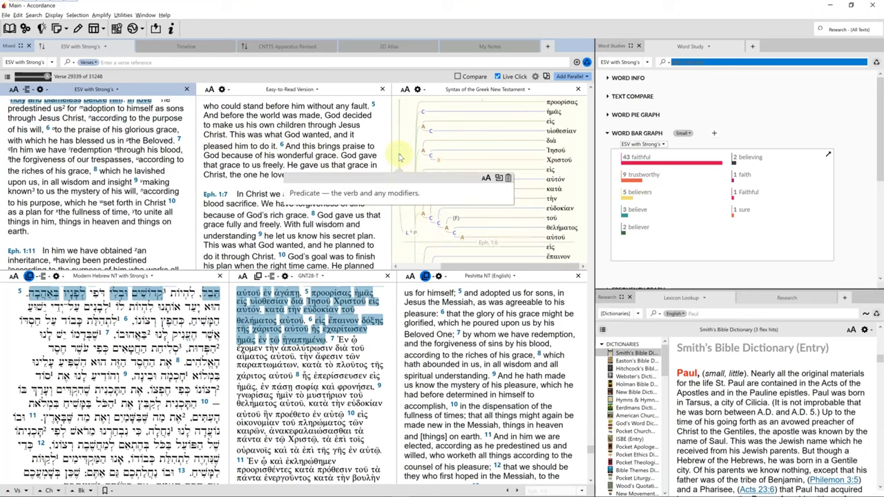
- Remove the Syntax of the Greek New Testament parallel, and switch the panes to horizontal orientation and back
click(577, 90)
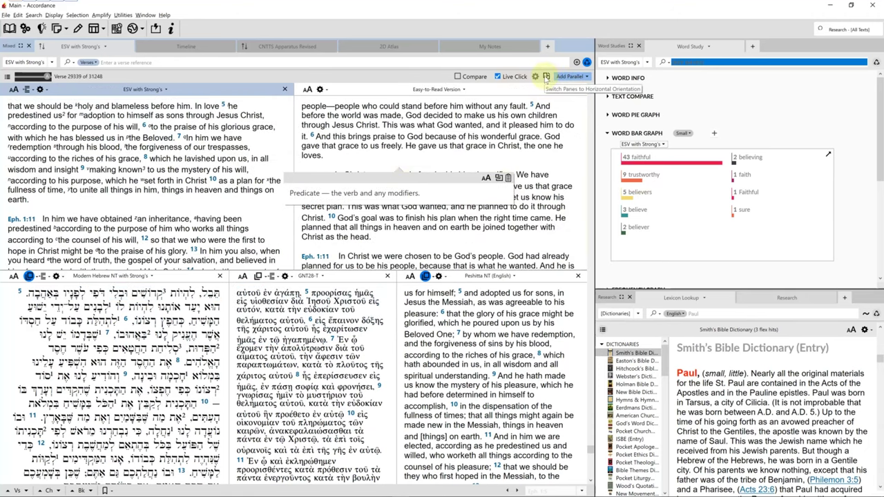
click(546, 77)
click(545, 77)
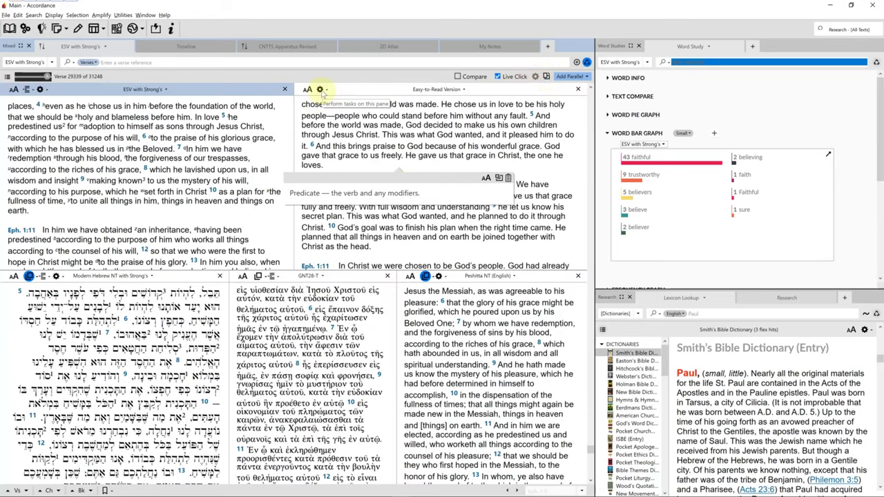
- Move the Easy-to-Read Version parallel down into the lower row and remove it
click(320, 90)
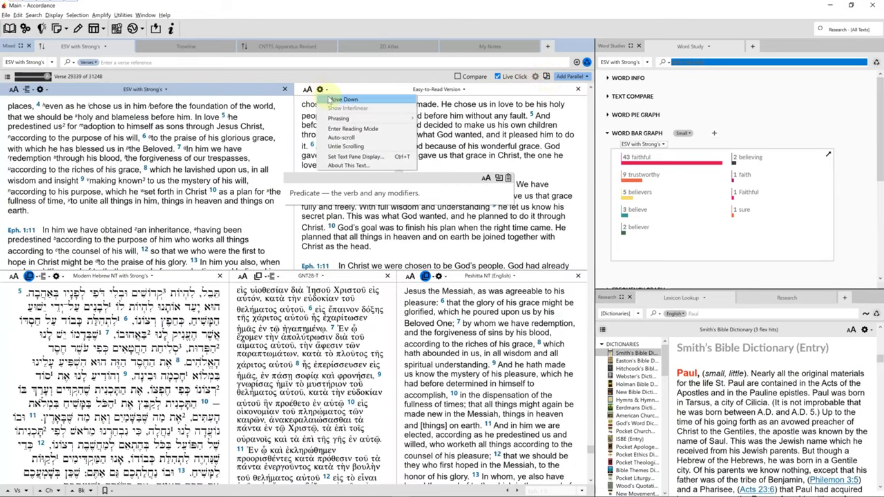
click(332, 101)
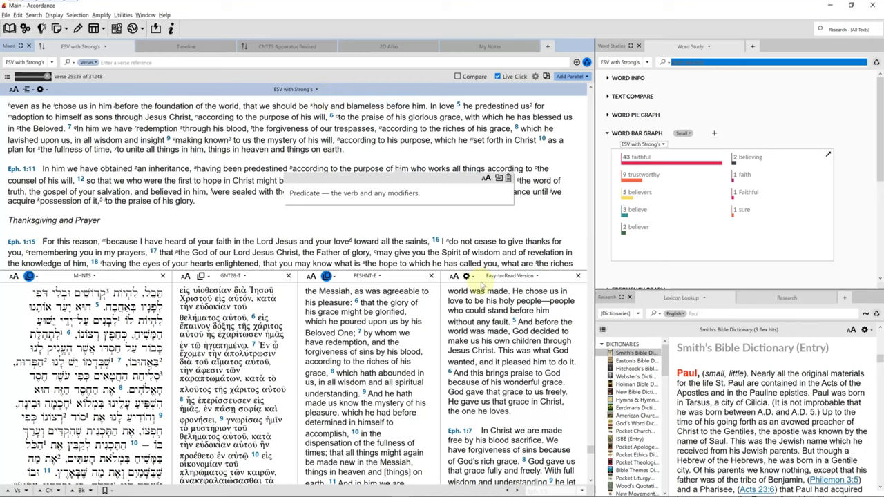
click(577, 275)
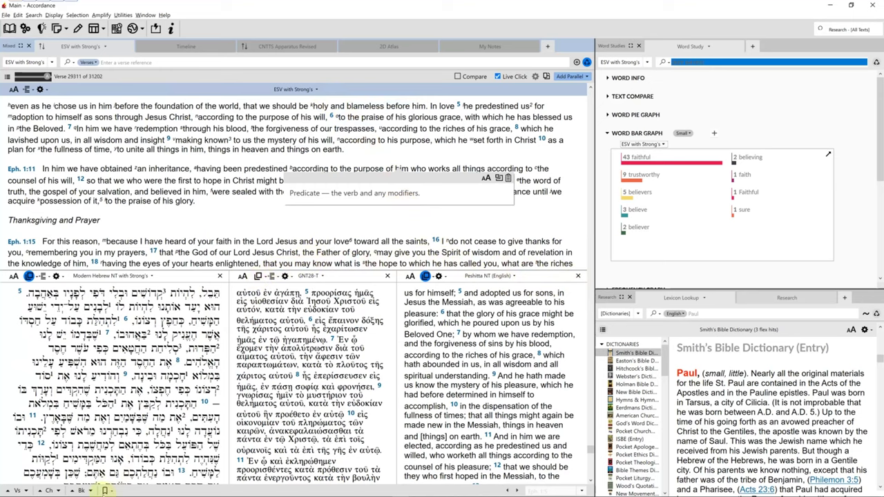
- Jump to the Genesis 11:31 bookmark and return to the Ephesians 1:1 bookmark
click(107, 491)
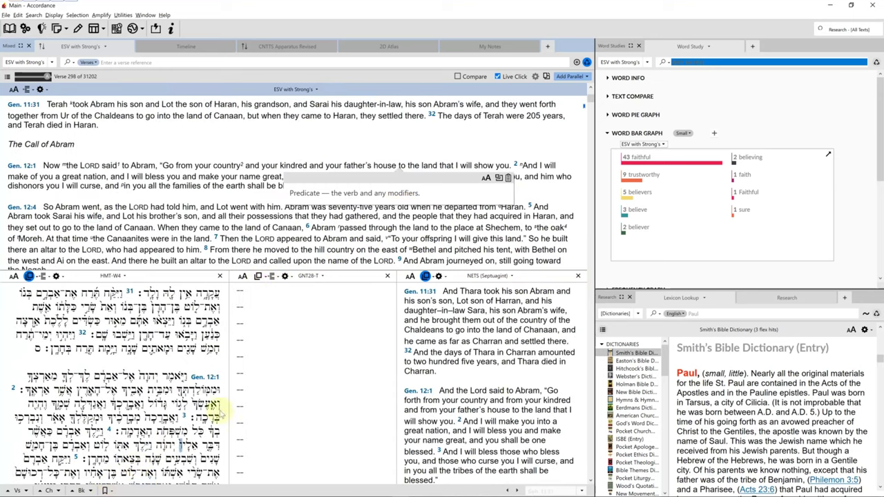
click(121, 491)
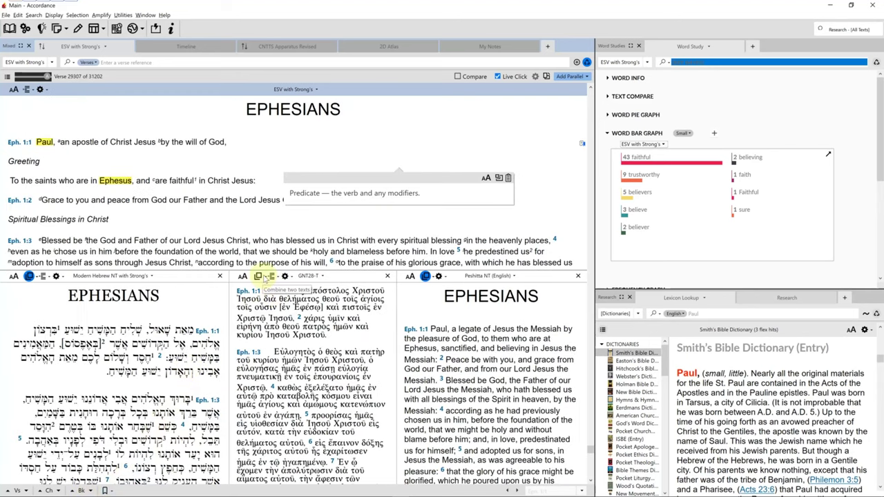
click(264, 277)
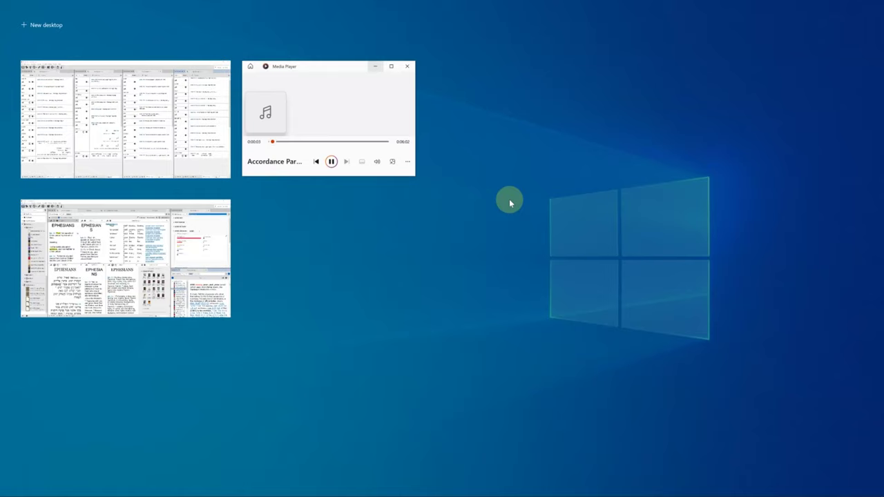
- Switch to the Accordance window with the library shown and bookmark a selection at "the saints" in Young's Literal Translation of Ephesians 1:1
click(173, 237)
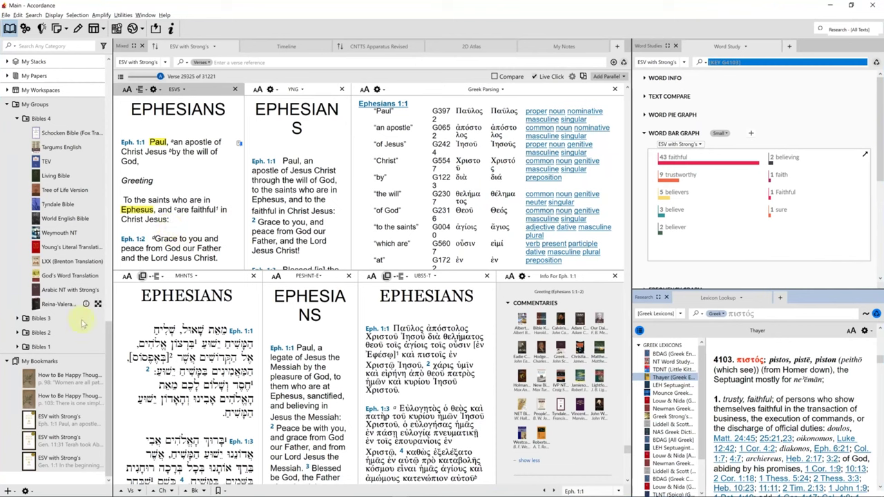
mouse_move(95, 373)
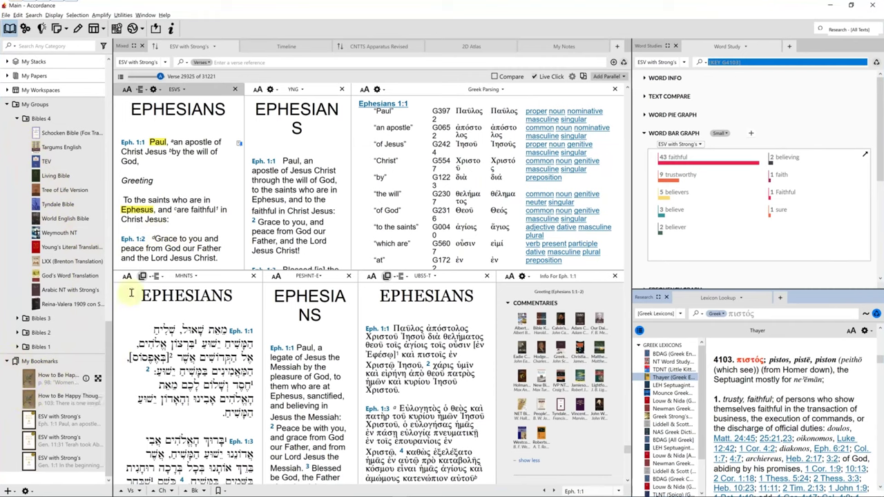
click(260, 190)
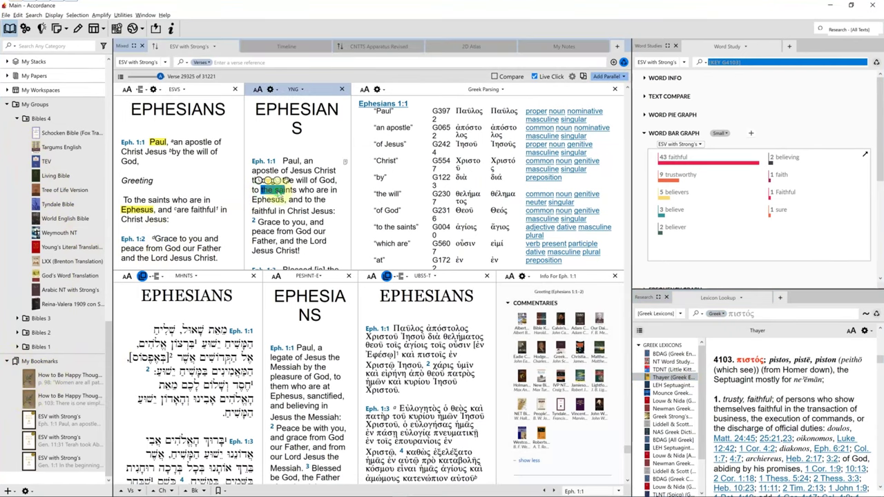
right_click(284, 197)
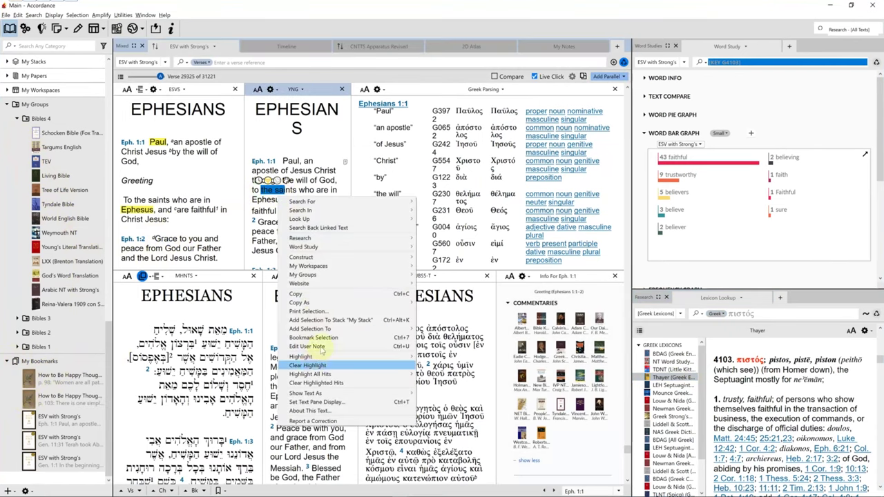
click(378, 341)
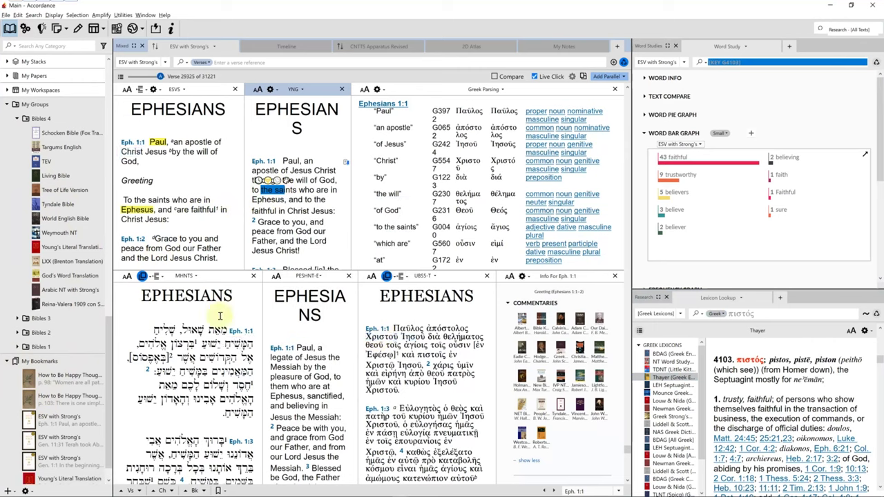
- Check the text's bookmark list and remove the Young's Literal Translation bookmark from My Bookmarks
scroll(41, 421, down, 1)
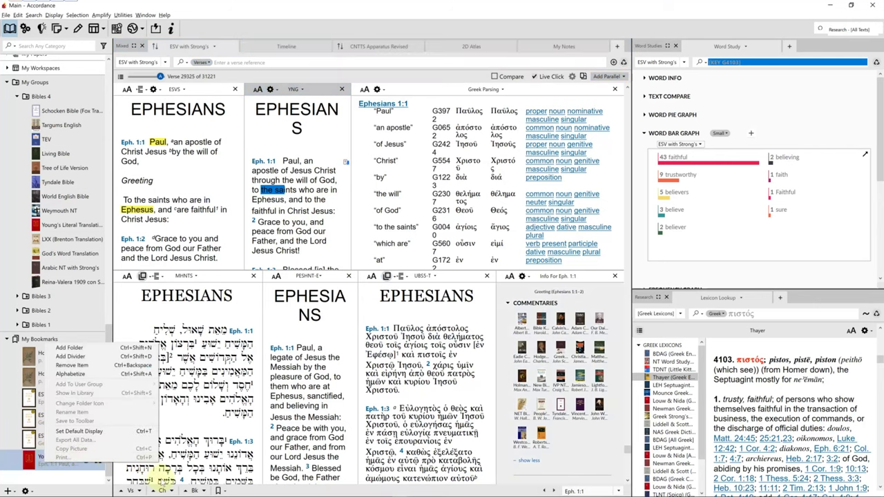
click(218, 491)
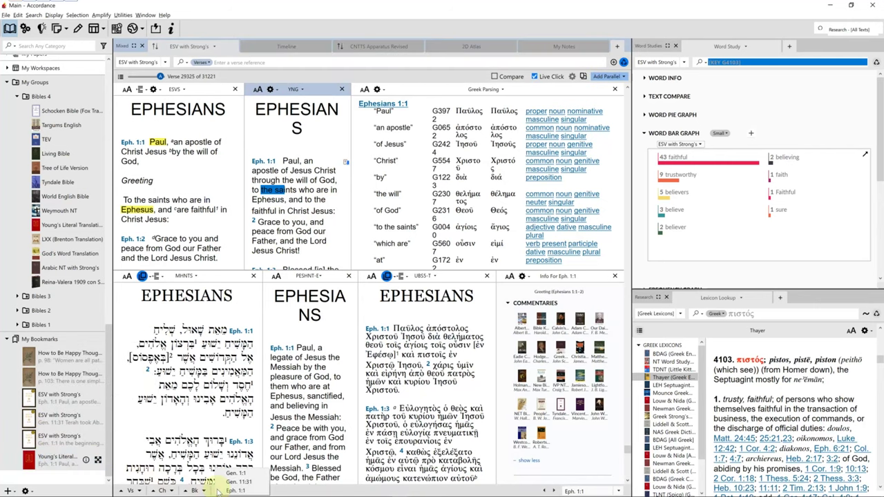
drag(218, 491, 43, 459)
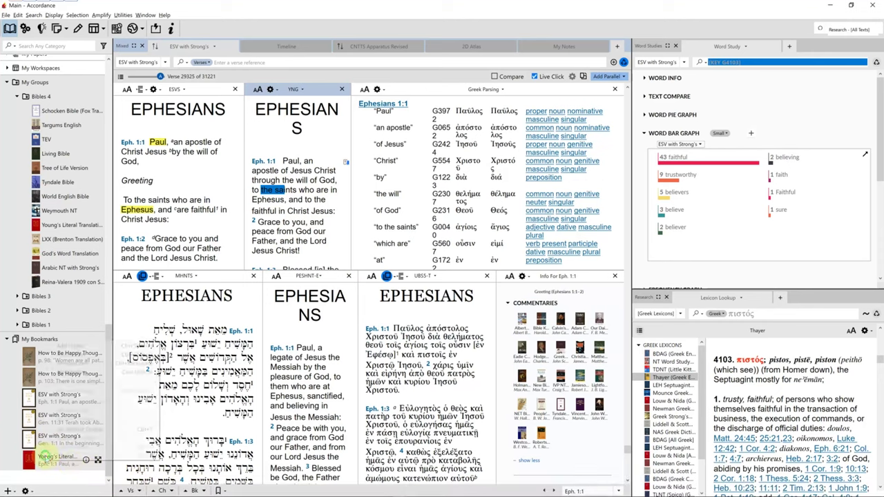
right_click(44, 459)
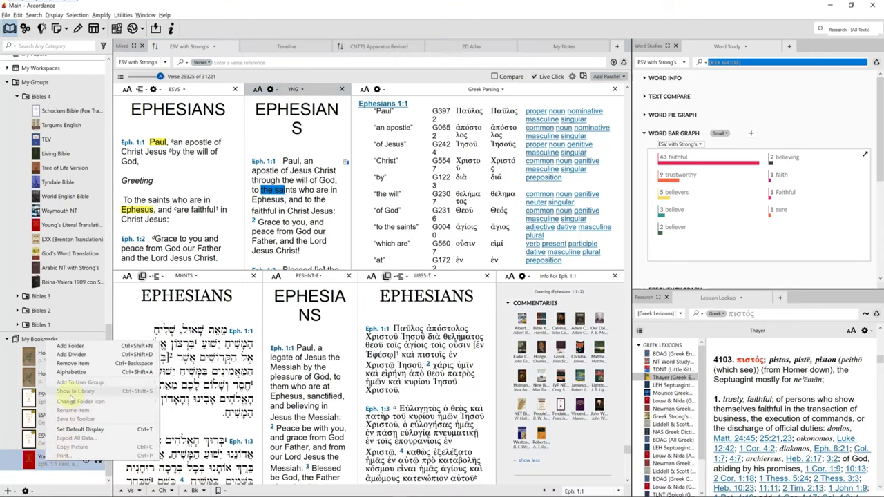
click(75, 364)
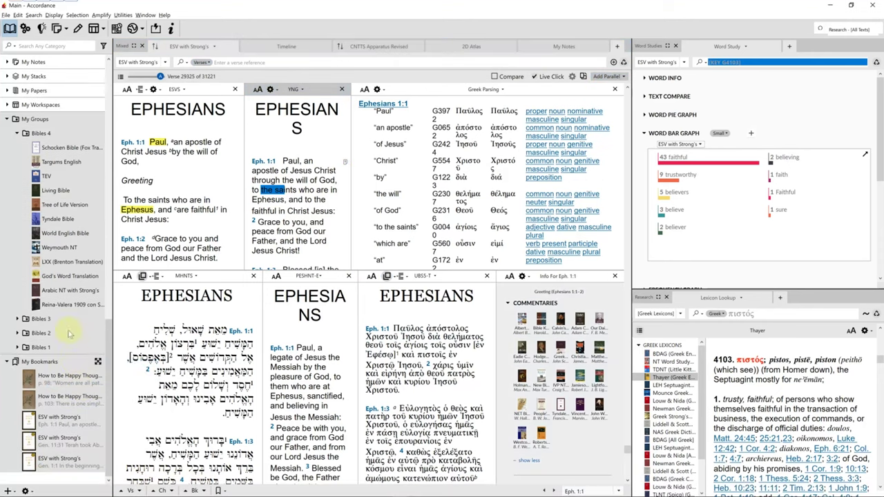
- Open the page 98 bookmark of How to Be Happy Though Married, list the book's bookmarks, and close the book
click(59, 378)
click(158, 491)
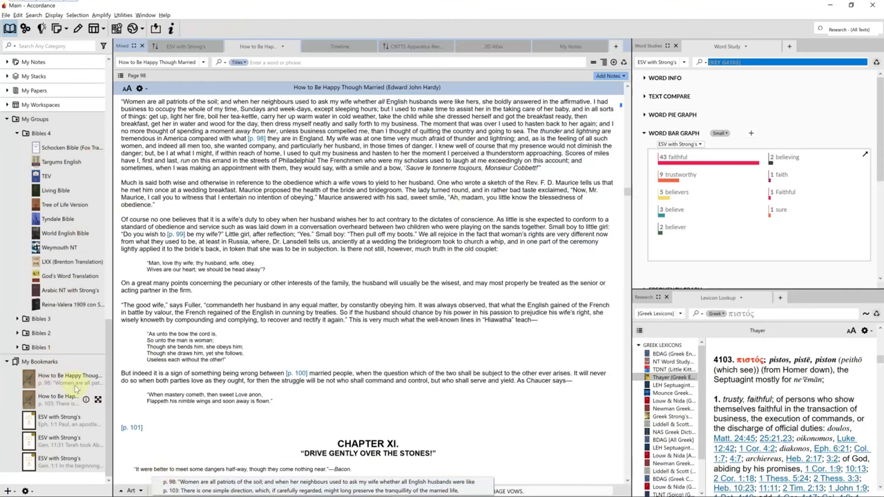
click(274, 41)
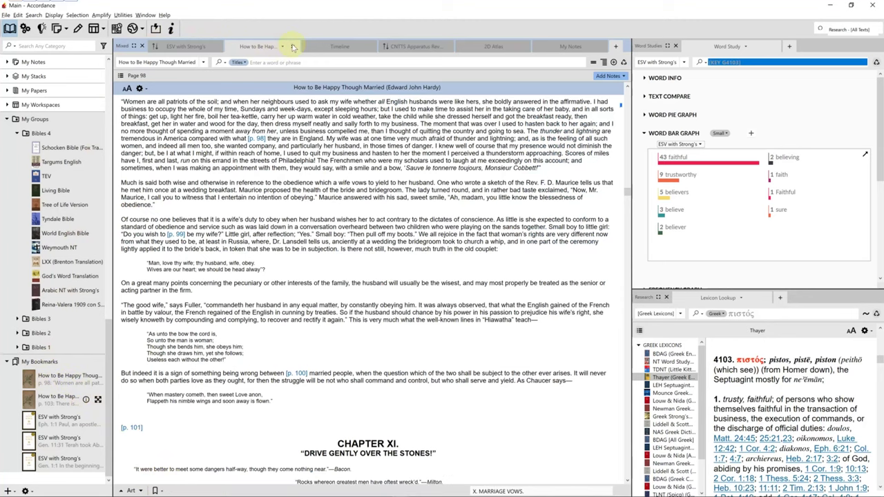
click(294, 46)
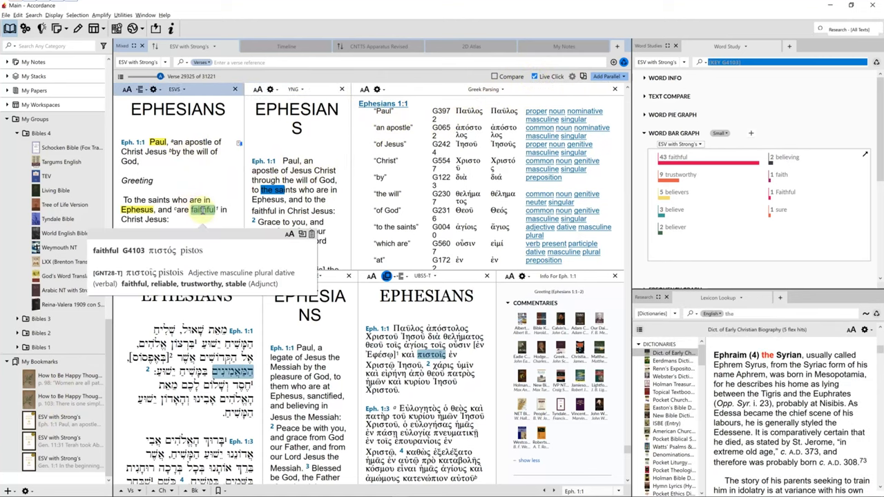
- Look up "faithful" from ESV Ephesians 1:1 and view its NT Word Study Dictionary and TDNT (Little Kittel) entries
click(203, 211)
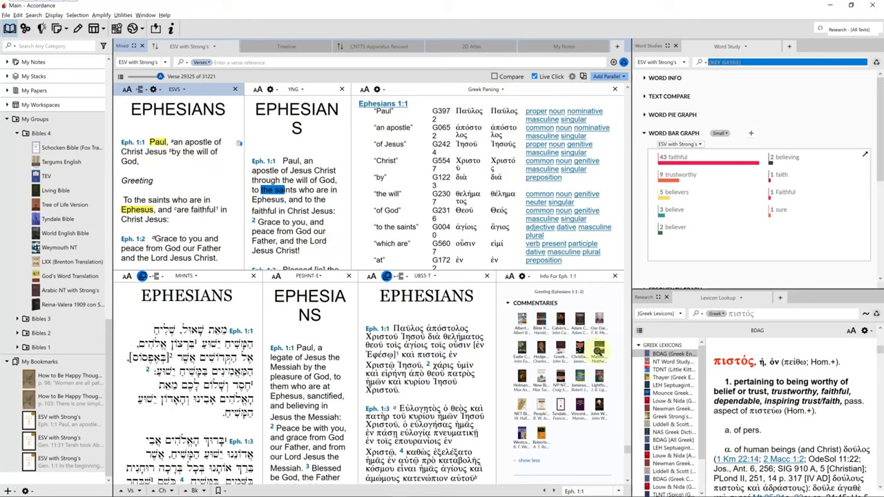
click(645, 360)
click(658, 361)
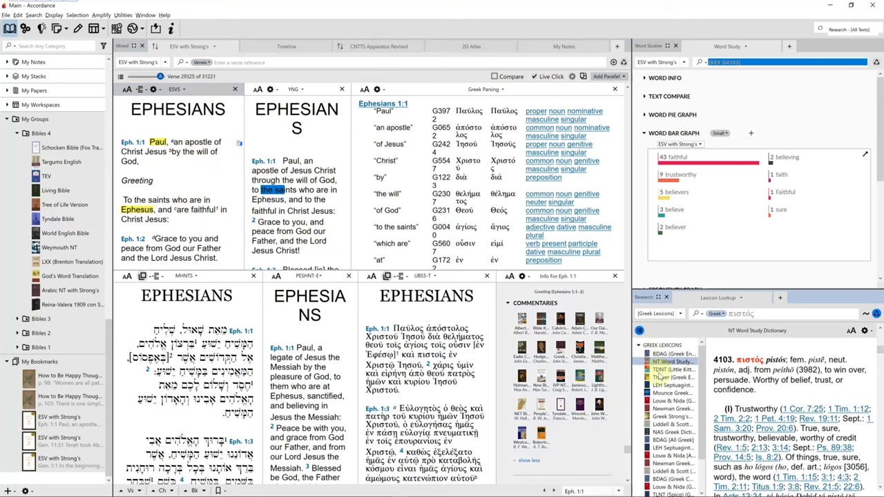
click(659, 371)
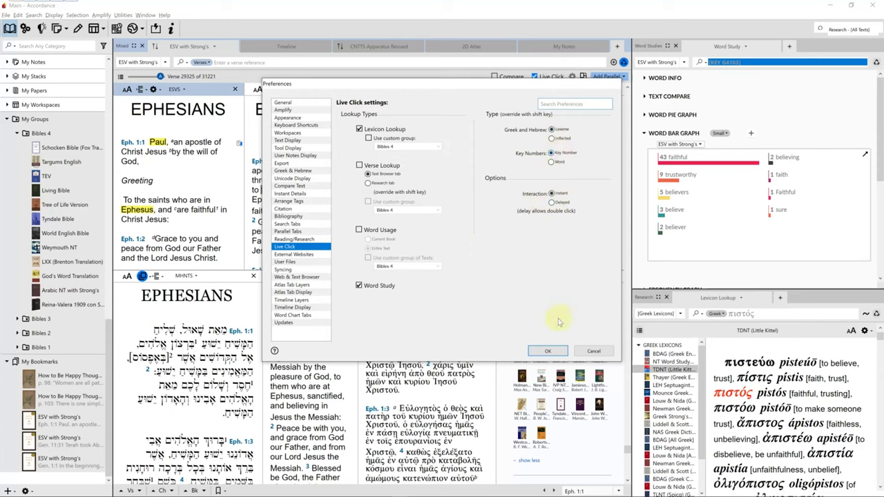
- Confirm the Live Click preferences and review the word study of "faithful" from ESV Ephesians 1:1 down to its bar graph
click(548, 351)
click(562, 350)
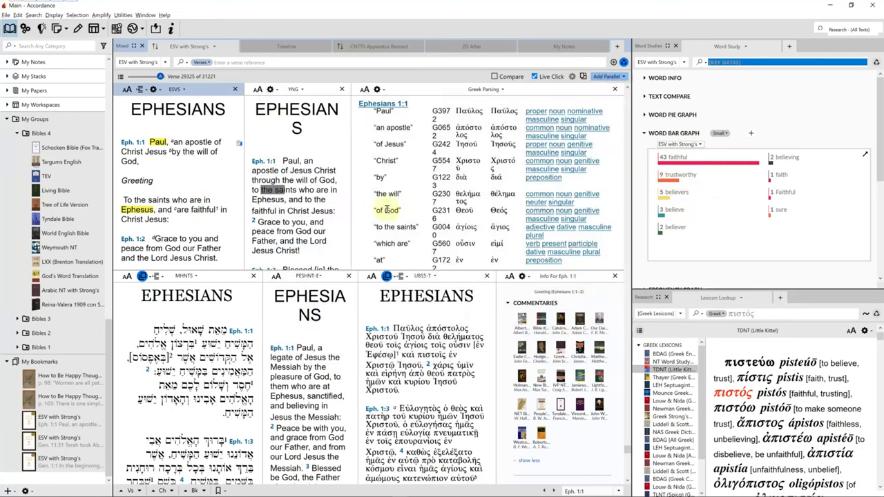
mouse_move(187, 207)
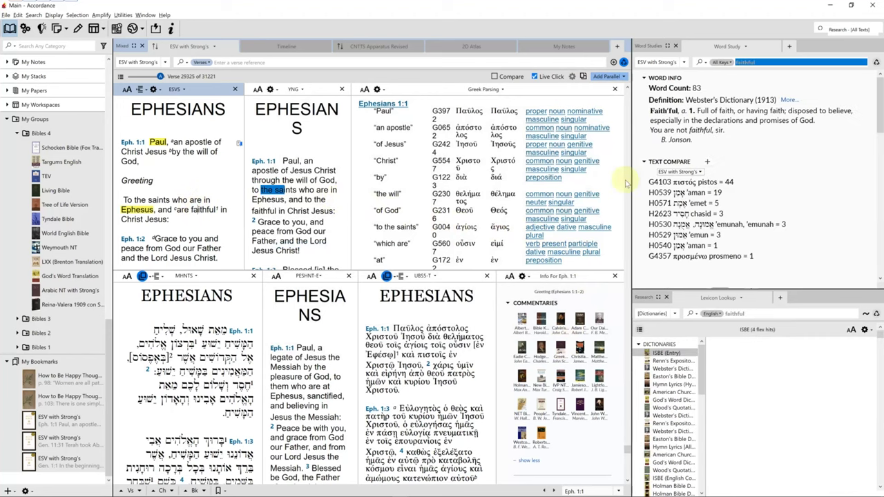
scroll(711, 179, down, 3)
scroll(711, 180, down, 4)
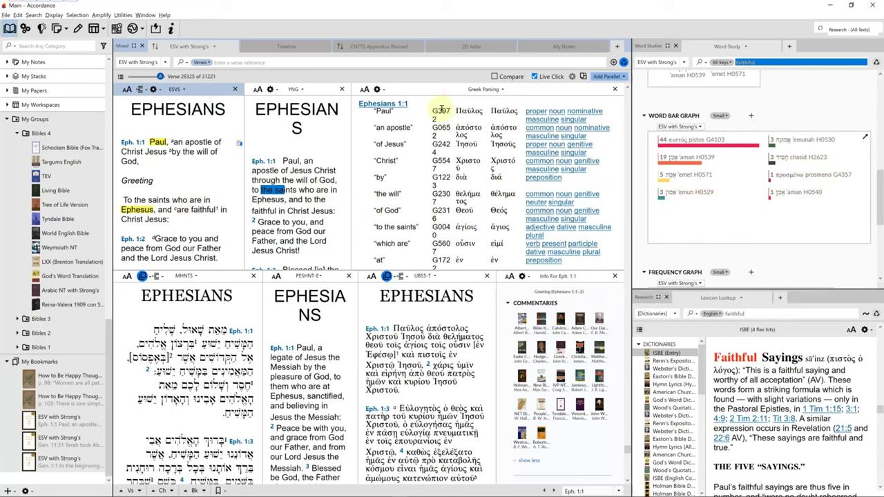
- Remove the Greek Parsing parallel, and toggle the recycle setting of the ESV text and Word Study tabs
click(615, 89)
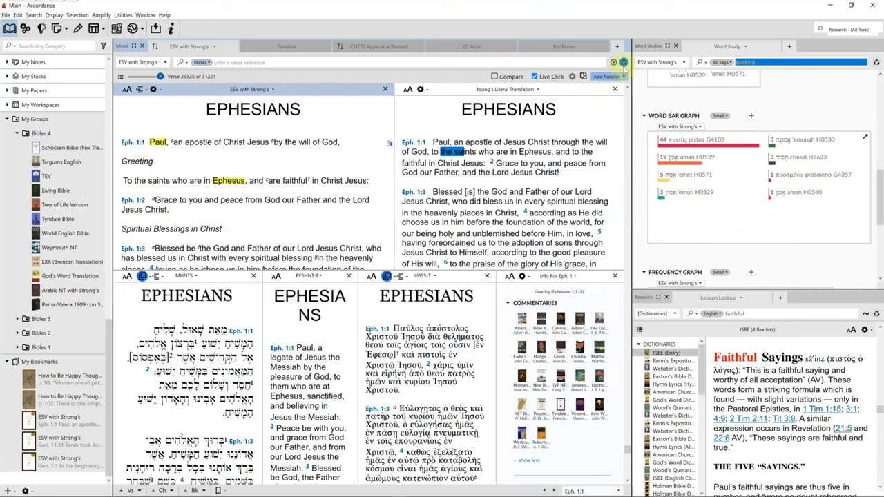
click(623, 63)
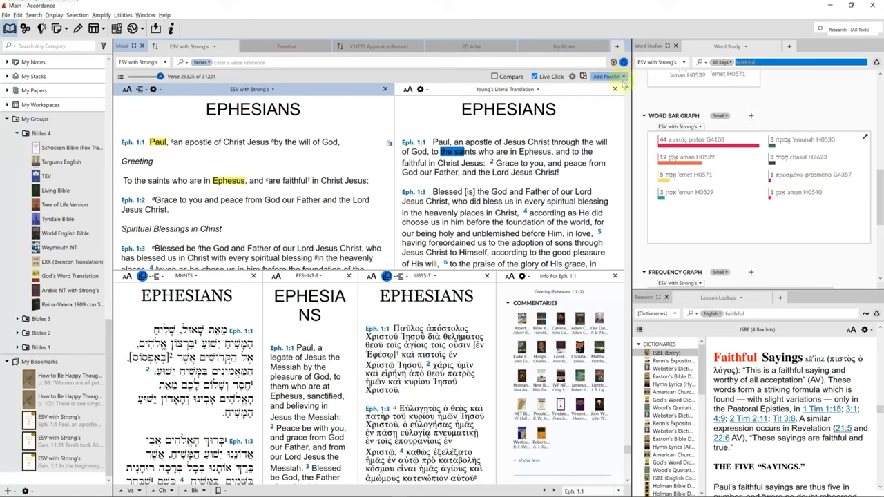
click(876, 63)
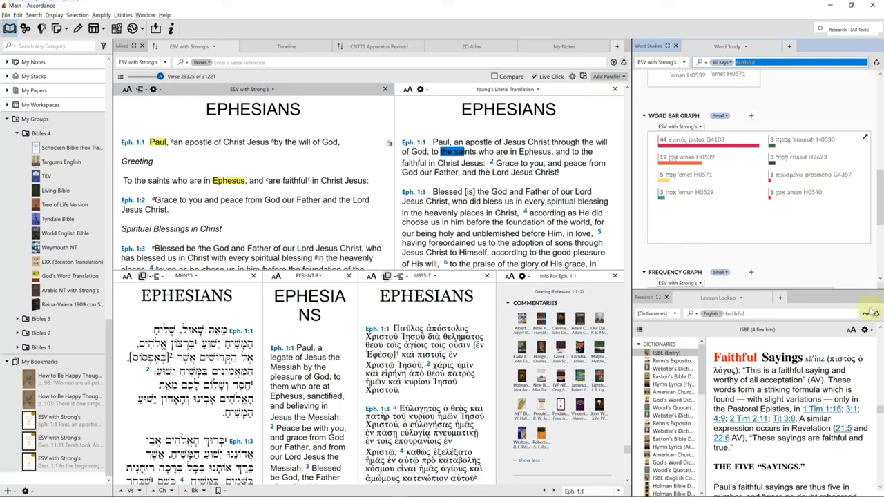
- Look up "faithful" from ESV Ephesians 1:1 with Lexicon Lookup recycling off, close the extra lookup tabs, and restore recycling
click(876, 313)
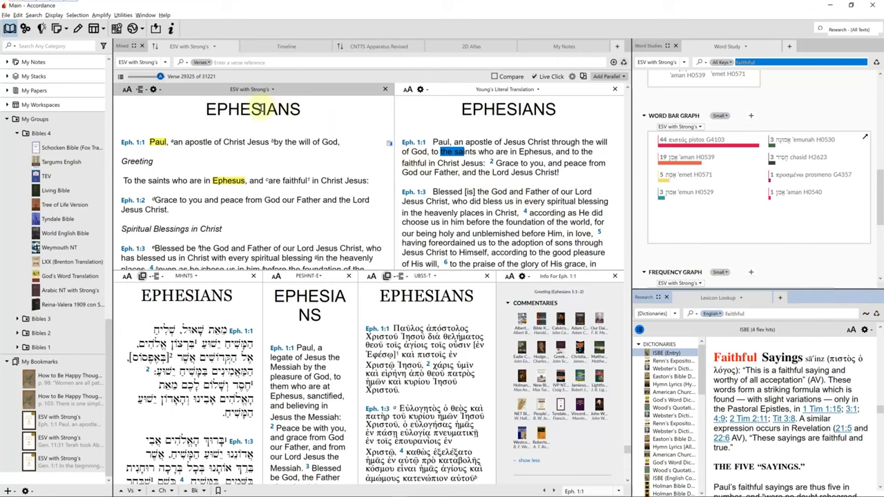
double_click(299, 183)
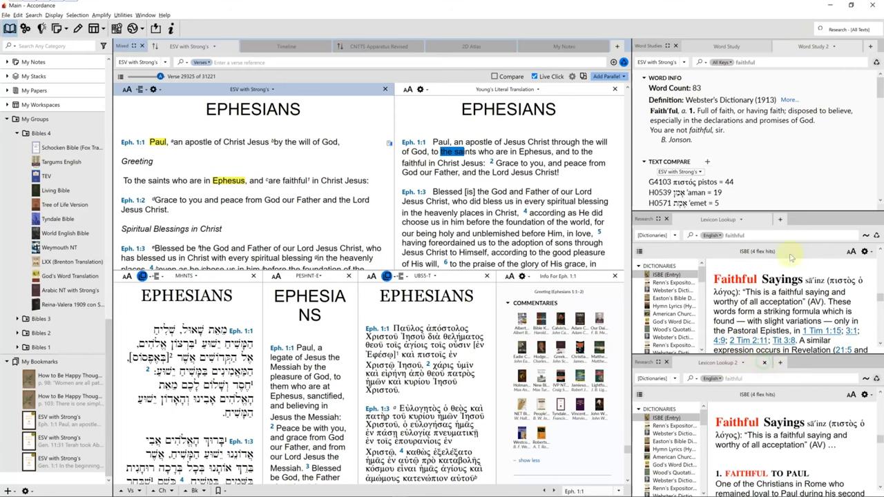
click(764, 364)
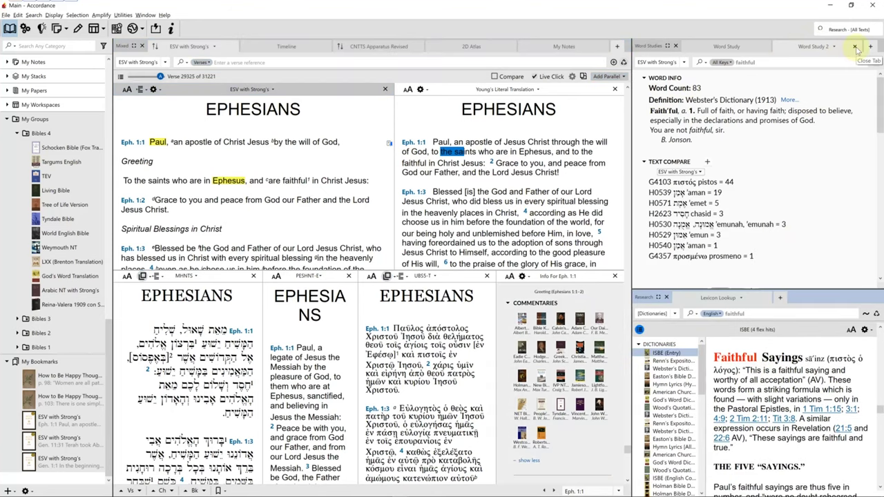
click(856, 48)
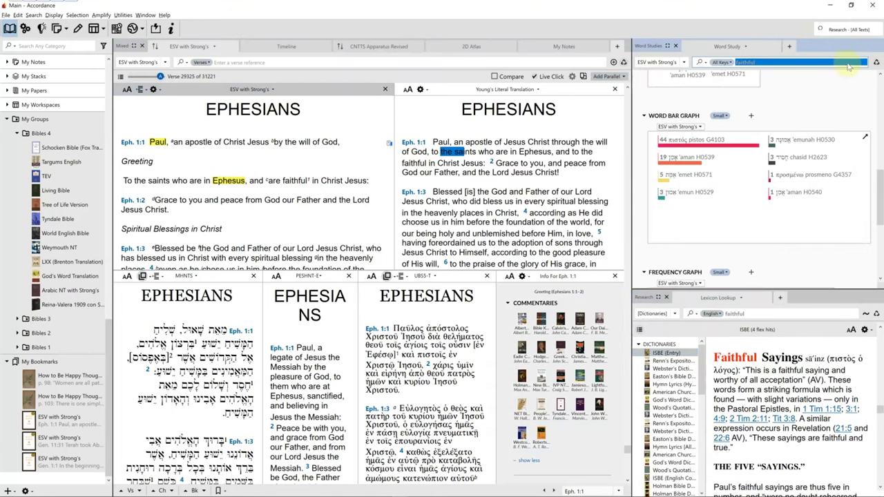
click(876, 314)
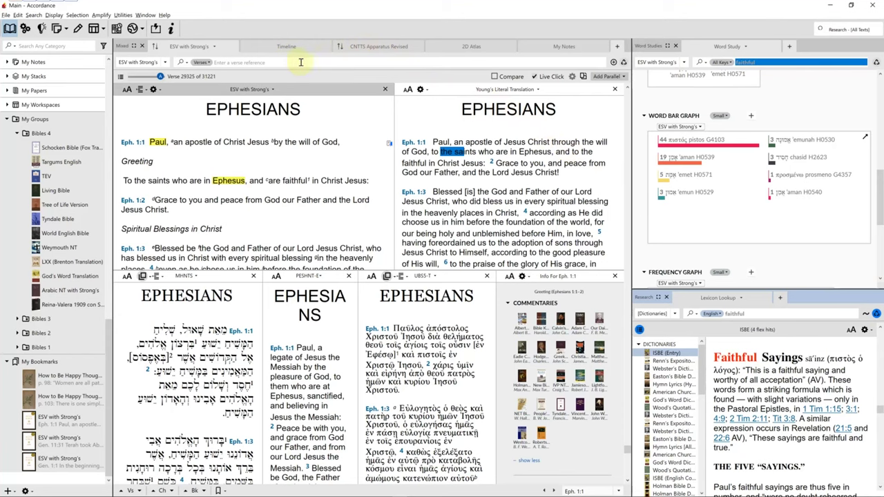
- Remove all tab ties from CNTTS Apparatus Revised and tie it again to ESV with Strong's
click(371, 47)
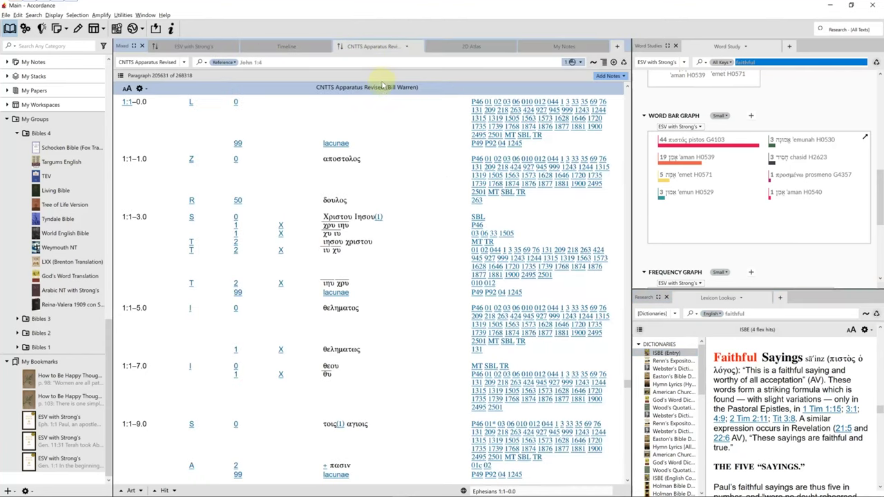
right_click(374, 50)
mouse_move(391, 114)
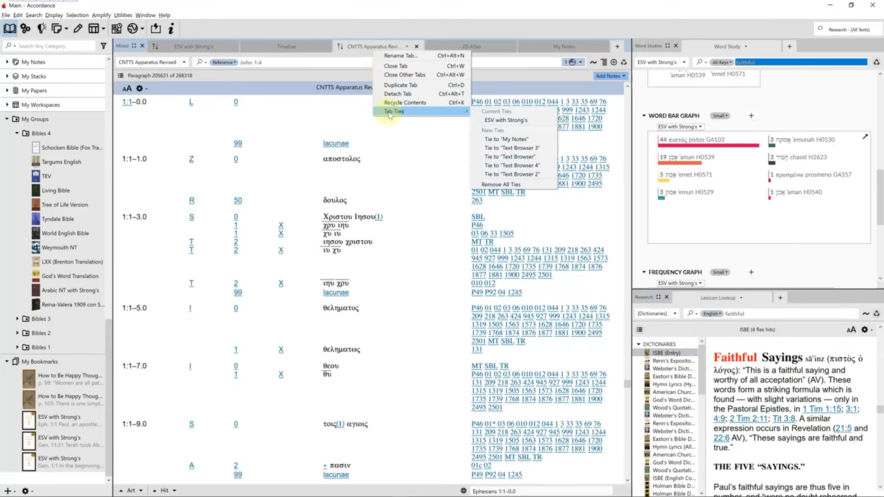
click(500, 184)
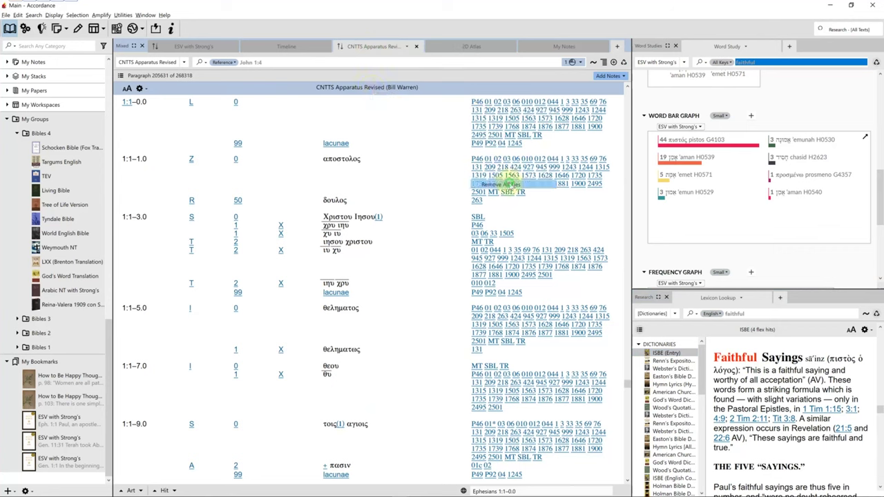
right_click(377, 47)
mouse_move(398, 110)
click(507, 119)
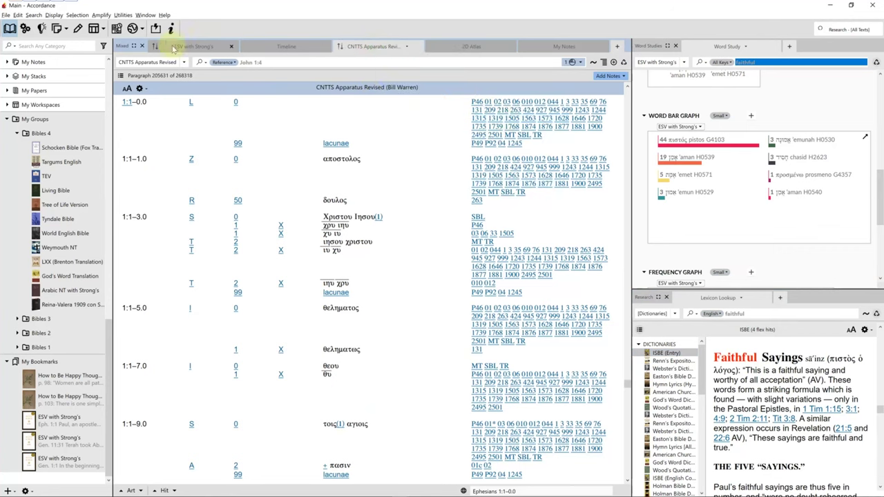
- Move the ESV text to Ephesians 1:3 and check the matching passage in the tied CNTTS Apparatus Revised
click(177, 47)
click(354, 48)
click(181, 46)
scroll(169, 179, down, 5)
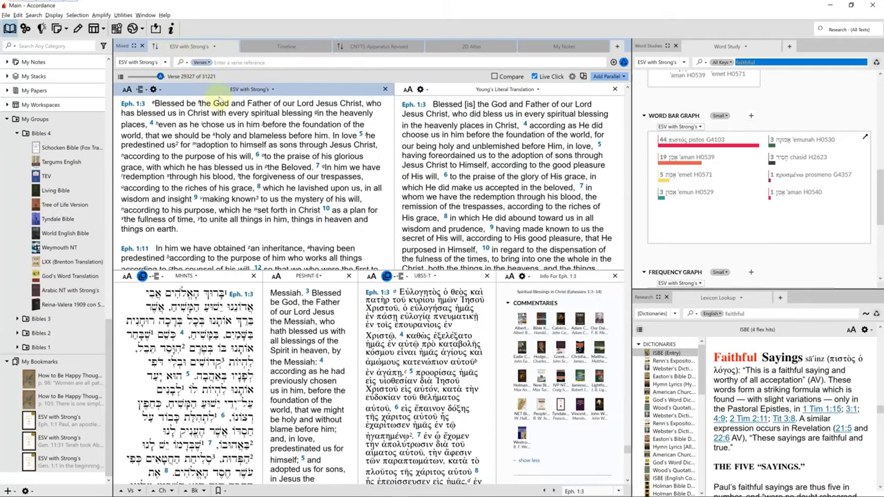
click(365, 46)
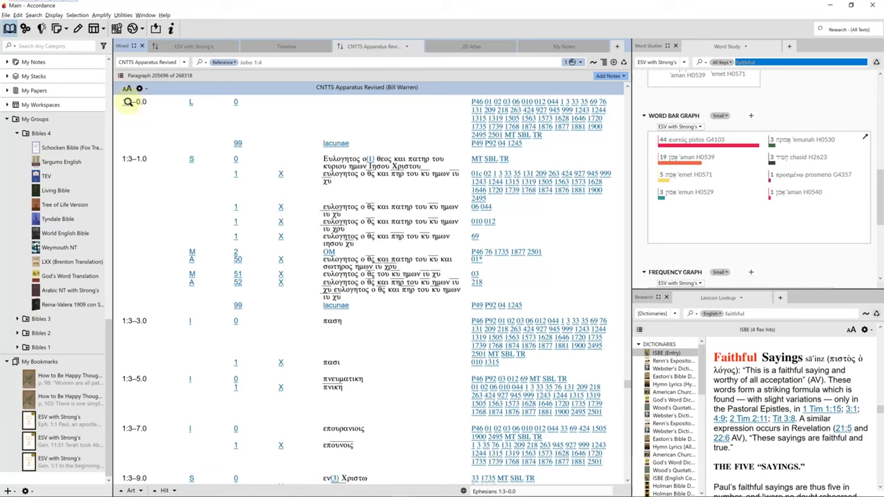
click(197, 48)
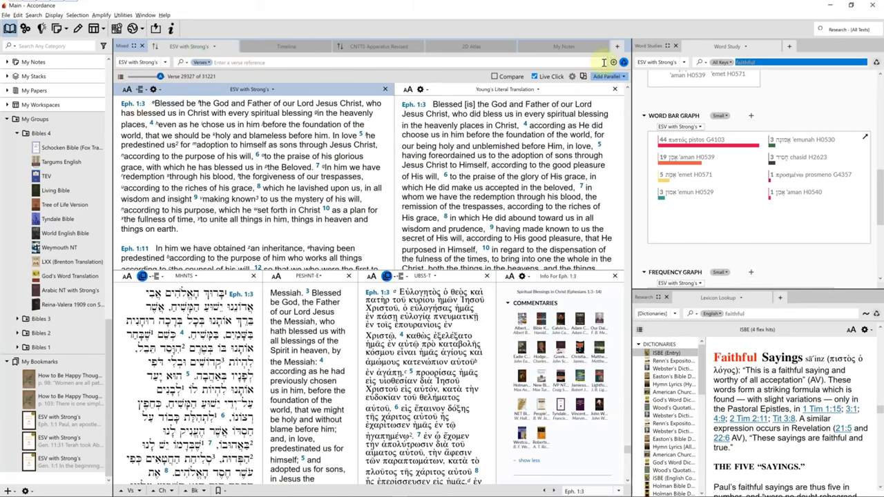
- Open a new Text Browser of all texts, compare its versions of Genesis 1:1, and close it
click(616, 47)
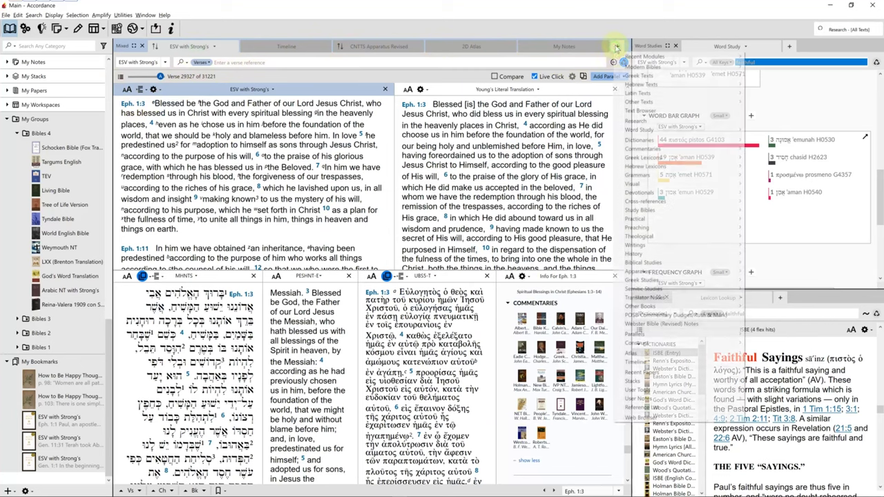
click(641, 113)
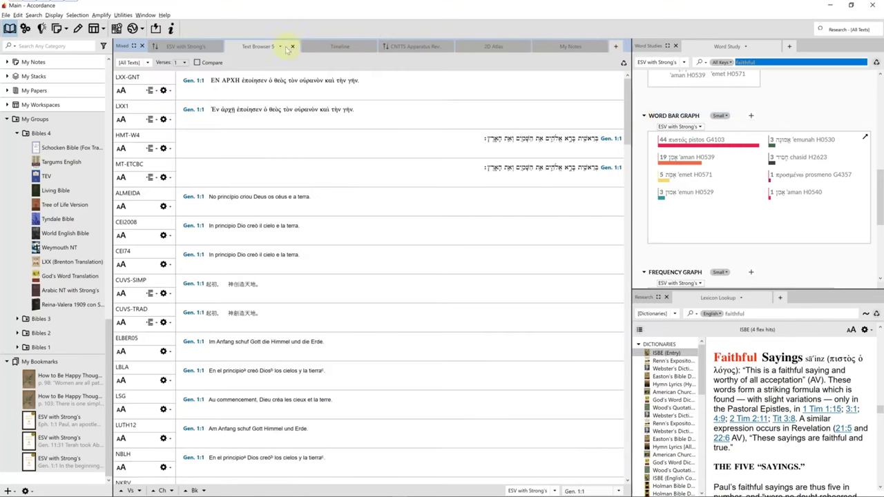
scroll(236, 92, down, 3)
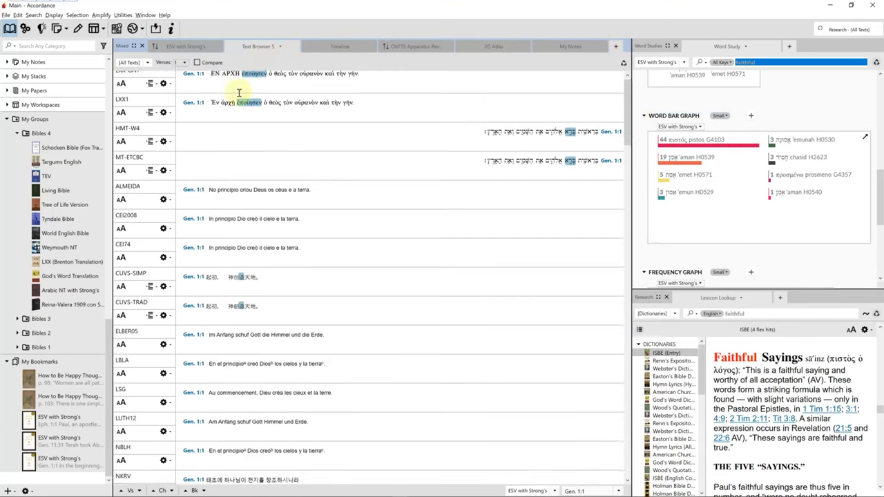
click(293, 47)
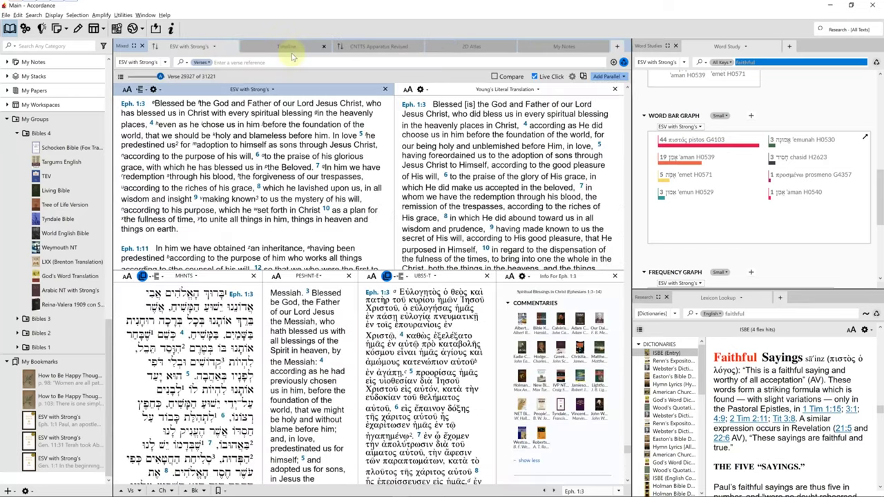
- Switch to the All Bibles workspace and inspect the tab ties of Text Browser 3
key(alt+Tab)
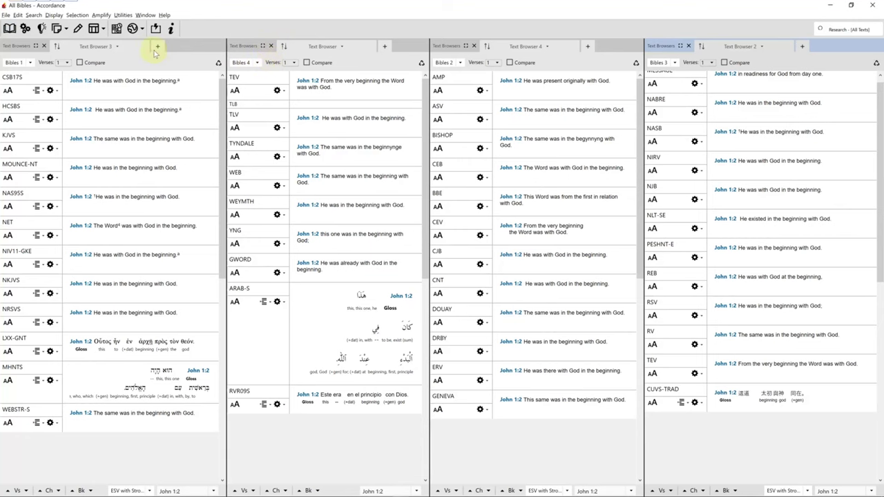
click(115, 48)
mouse_move(118, 112)
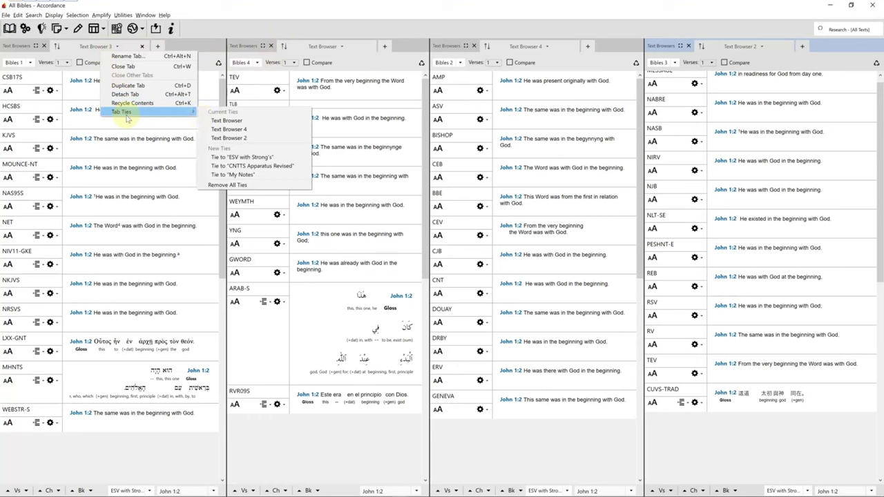
click(320, 48)
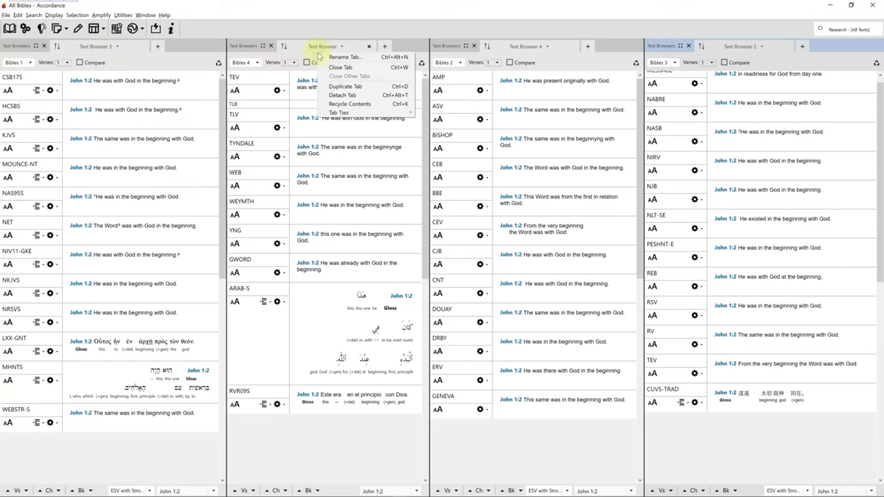
click(297, 31)
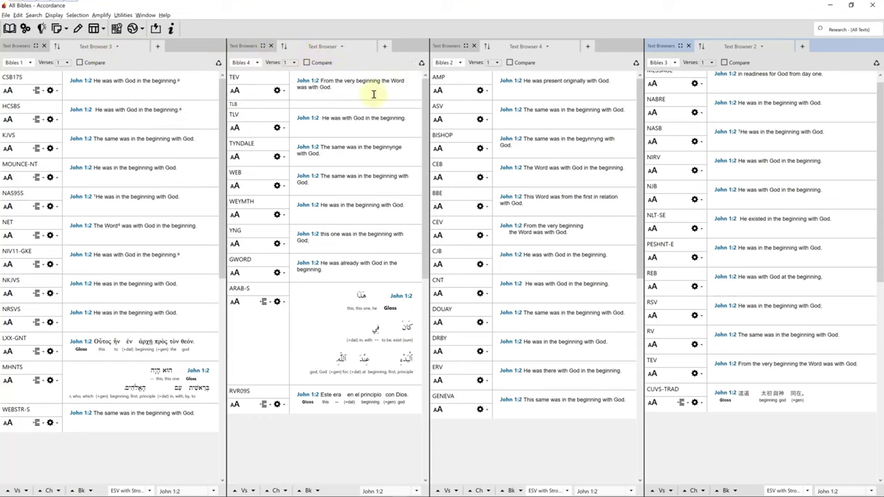
- Advance the tied text browsers to John 1:3 and view the text groups available for the Bibles 1 and Bibles 4 browsers
click(25, 491)
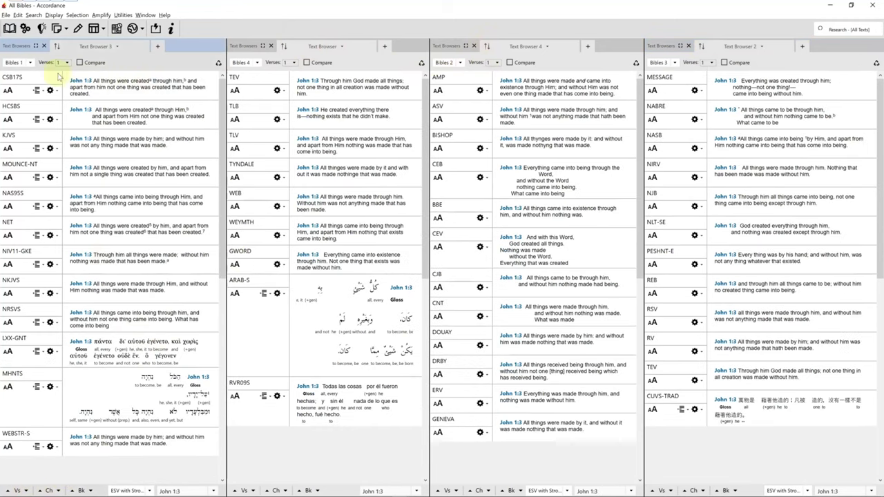
click(30, 63)
click(30, 63)
click(30, 62)
click(255, 63)
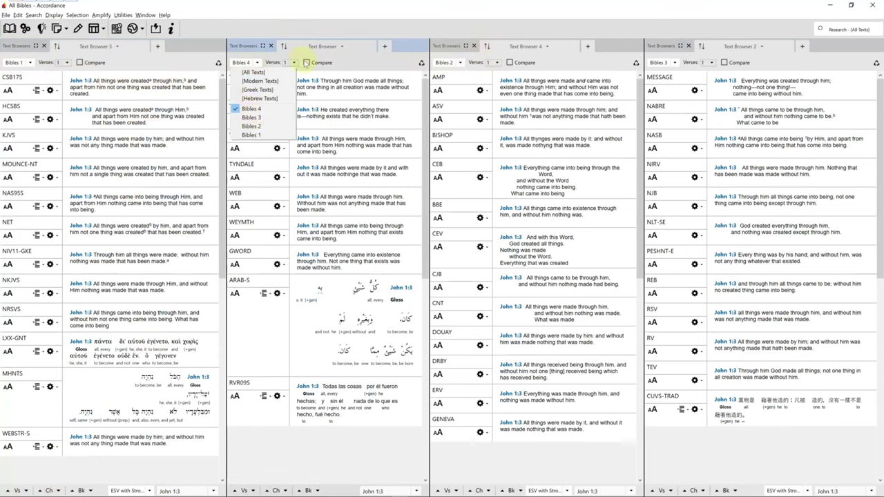
click(345, 62)
- Set the Bibles 4 browser to show 2 verses, and return it to 1 verse
click(288, 63)
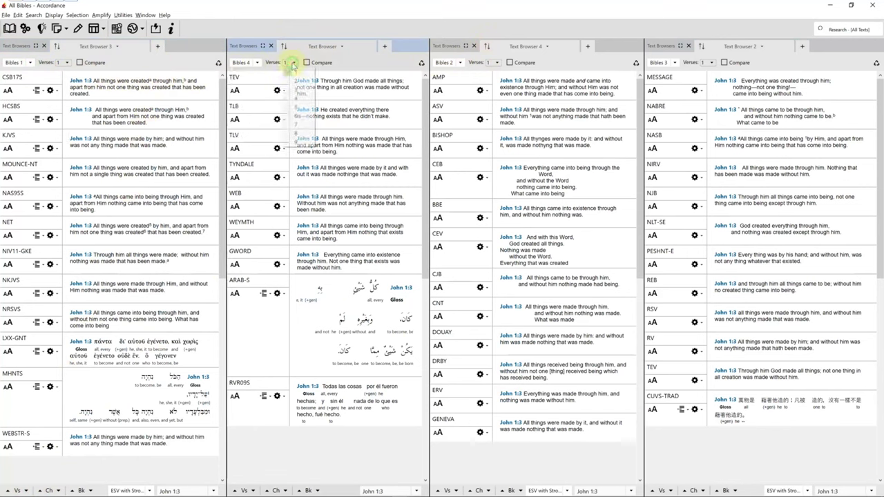
click(293, 81)
click(292, 64)
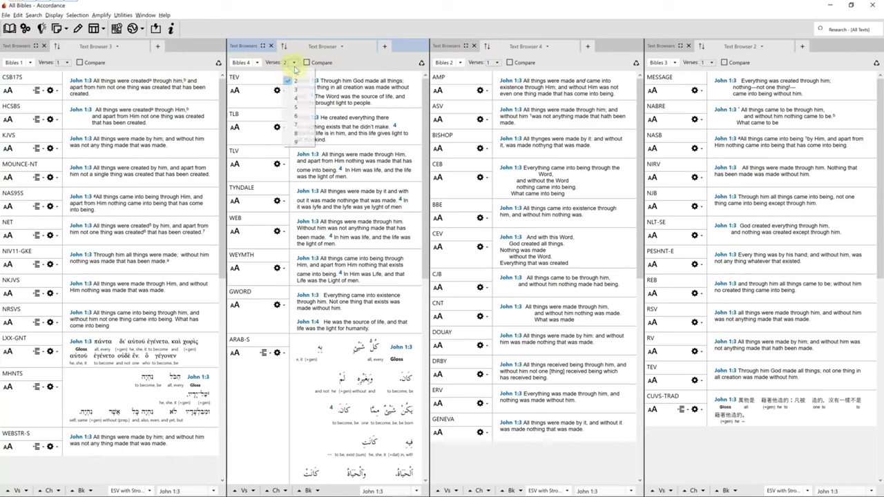
click(294, 72)
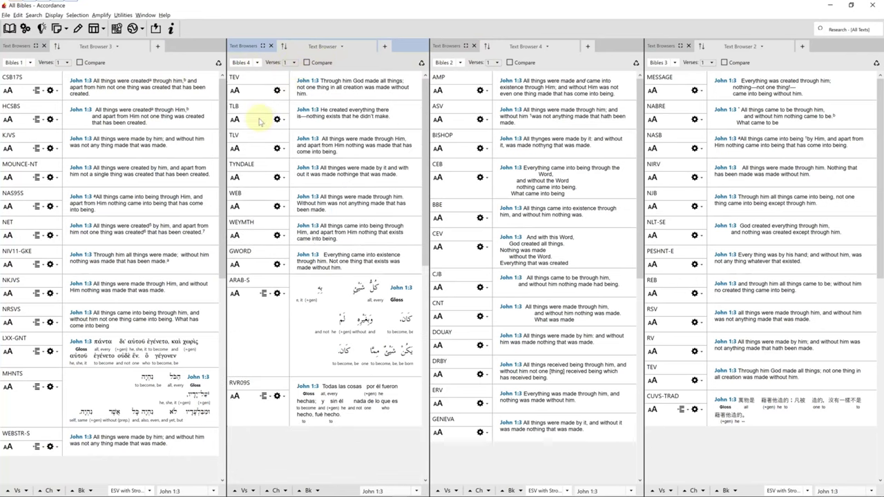
- Toggle the Lex line of the ARAB-S interlinear on and off, and select a word there to highlight its equivalents across the Bibles
click(263, 295)
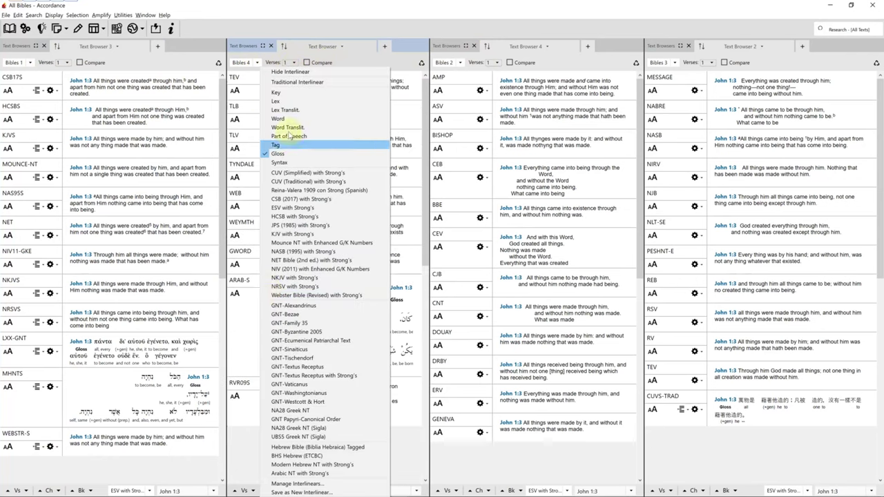
click(285, 102)
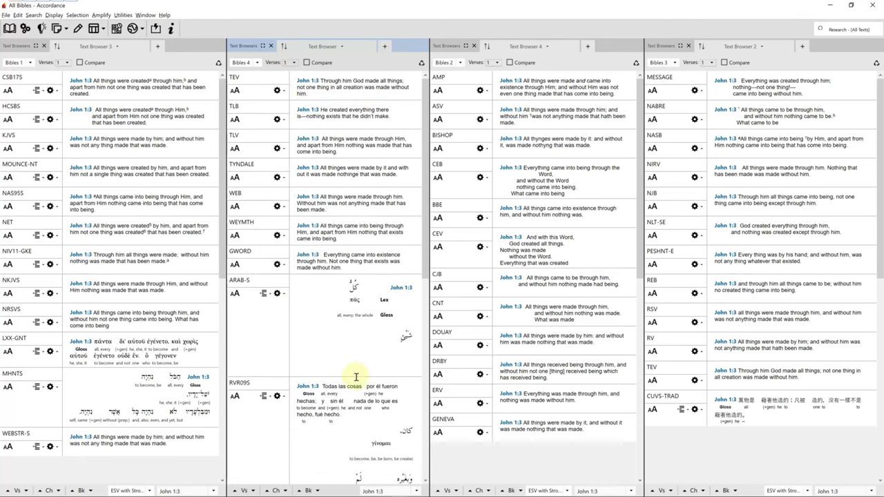
click(262, 293)
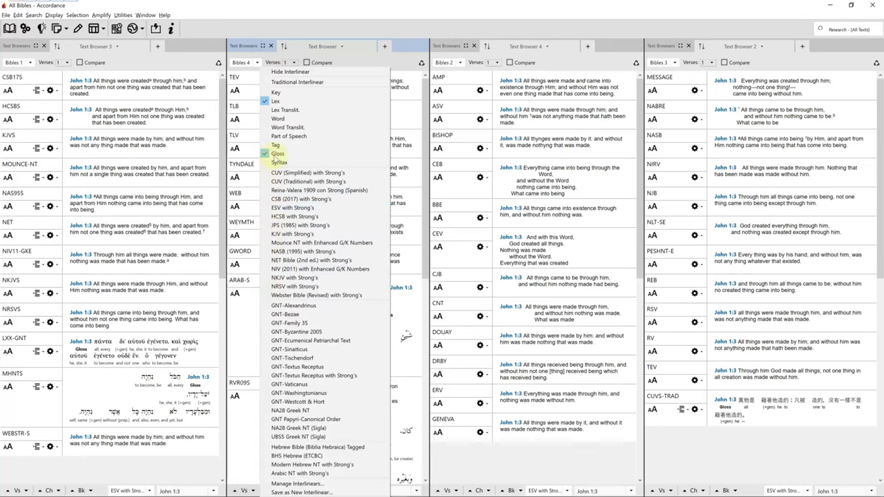
click(264, 102)
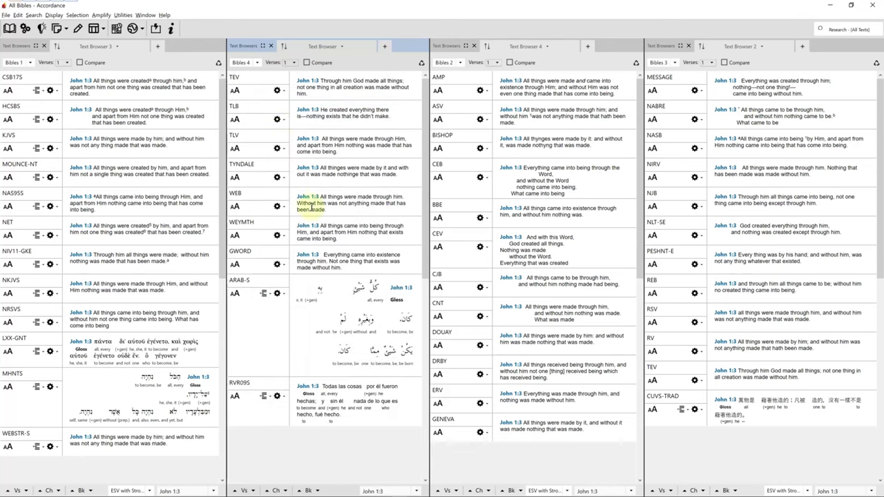
click(368, 301)
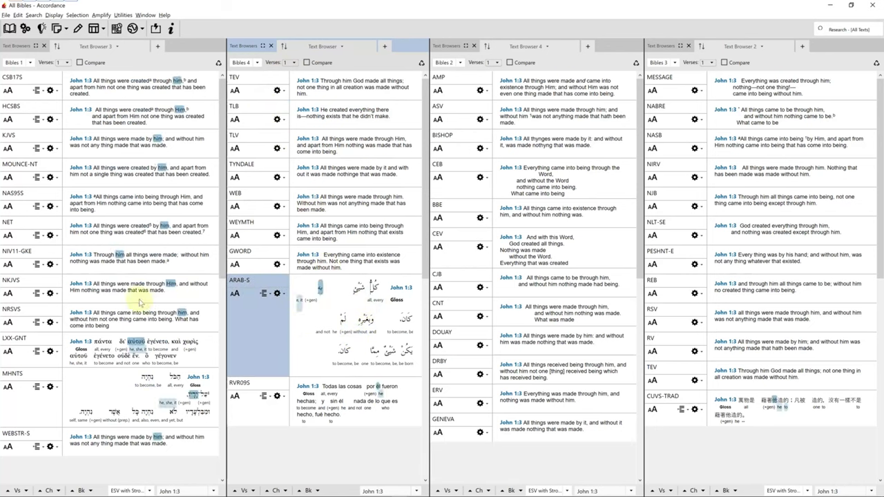
- Show the library in the All Bibles workspace and add a new folder under My Groups
click(9, 29)
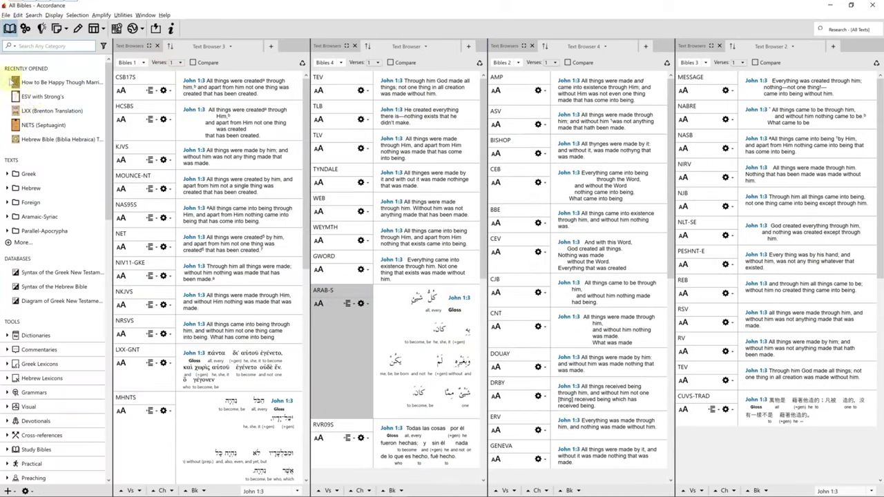
drag(110, 166, 130, 415)
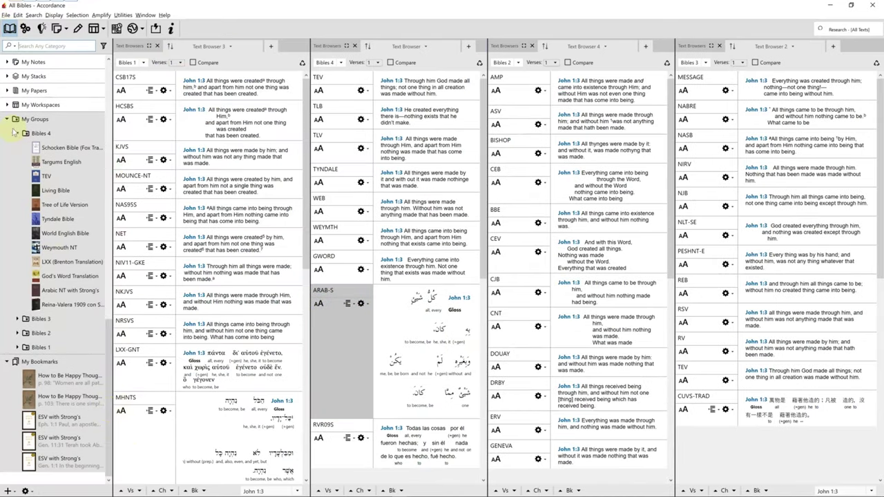
right_click(32, 122)
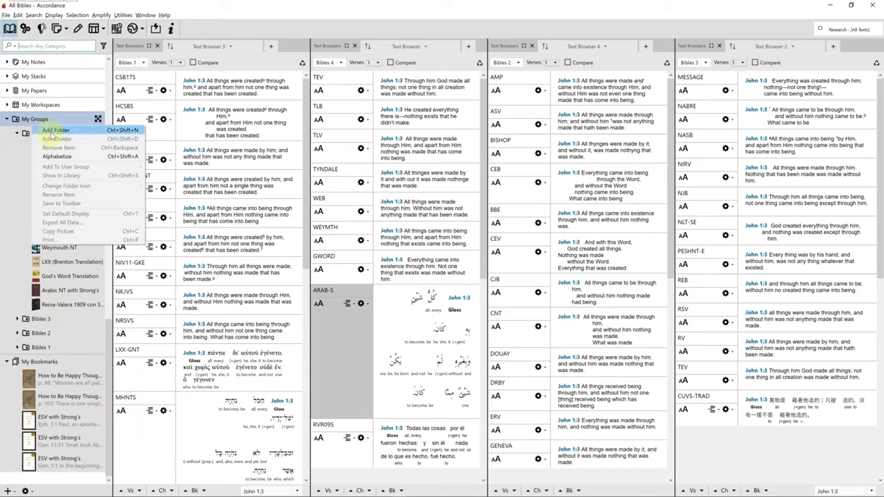
click(52, 137)
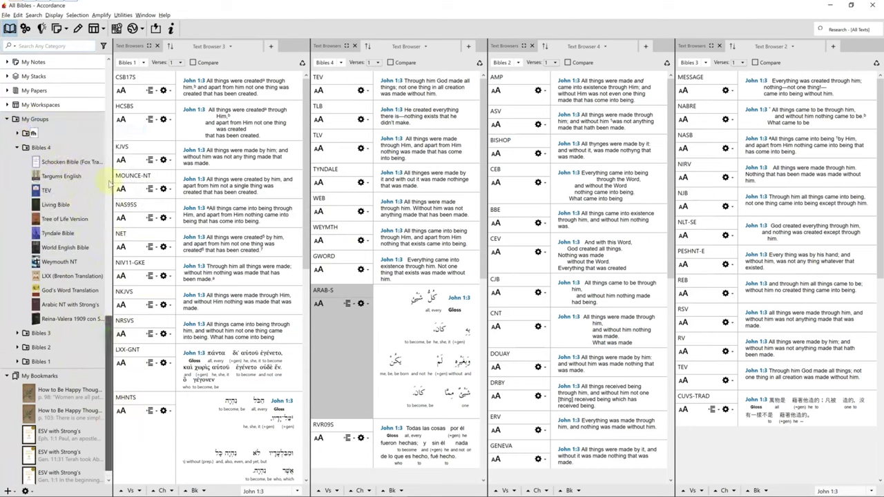
- Add the American Standard Version from the library's texts to the fh user group
scroll(54, 99, down, 10)
right_click(43, 76)
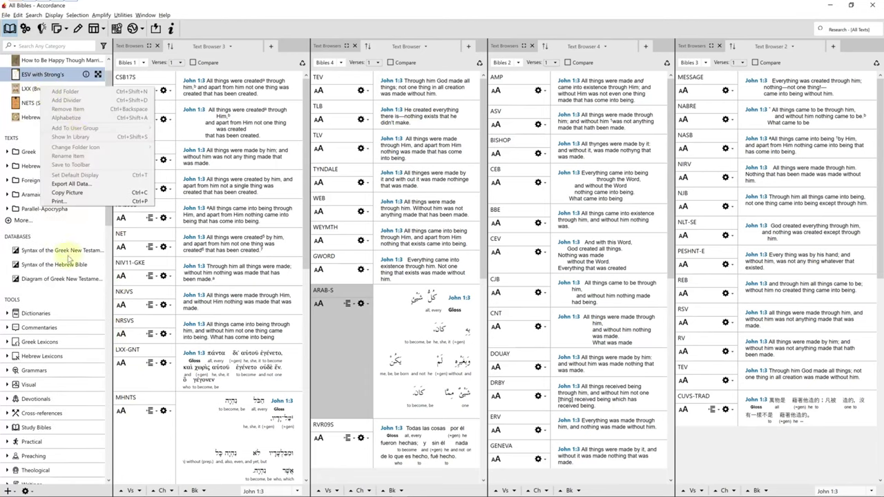
click(21, 220)
right_click(29, 238)
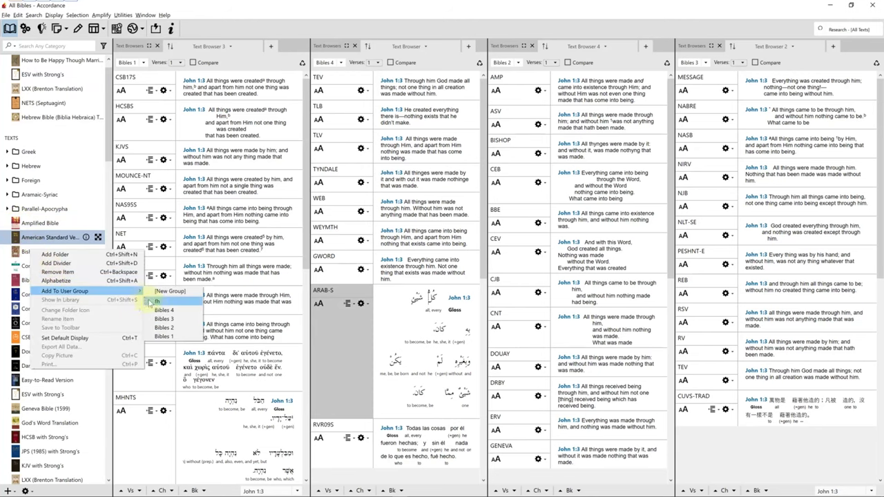
click(118, 305)
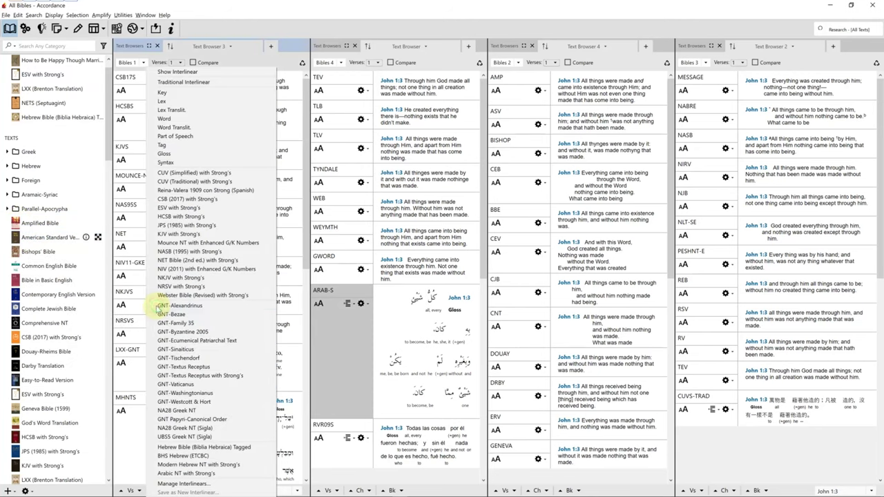
- Add the American Standard Version to the Bibles 4 user group, and reorder Weymouth NT within that group
right_click(43, 241)
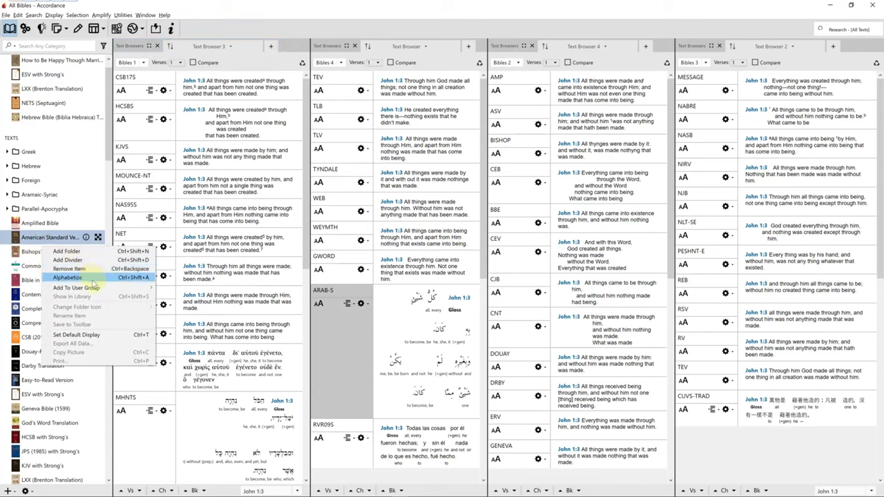
click(167, 295)
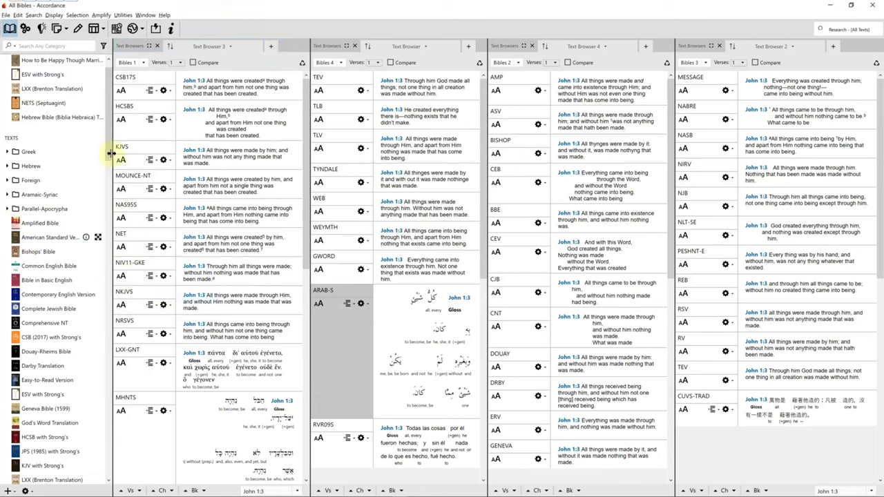
scroll(61, 359, down, 10)
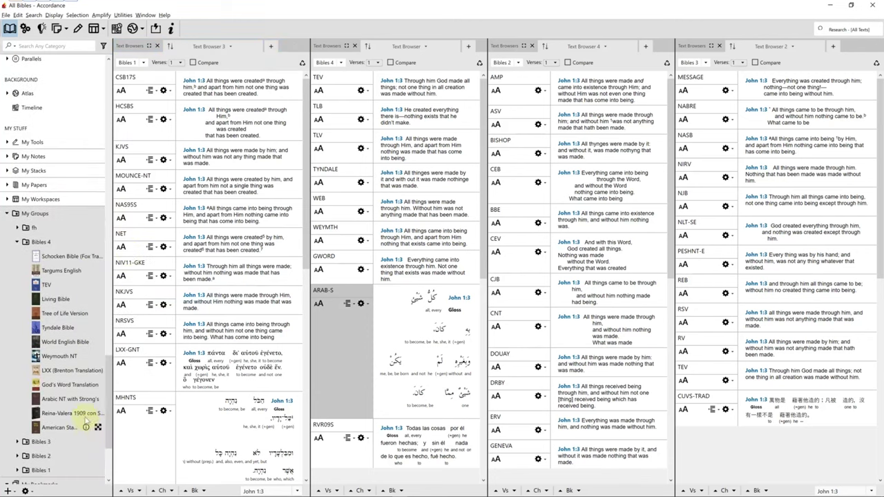
mouse_move(61, 361)
mouse_down()
mouse_move(58, 381)
mouse_move(58, 352)
mouse_up()
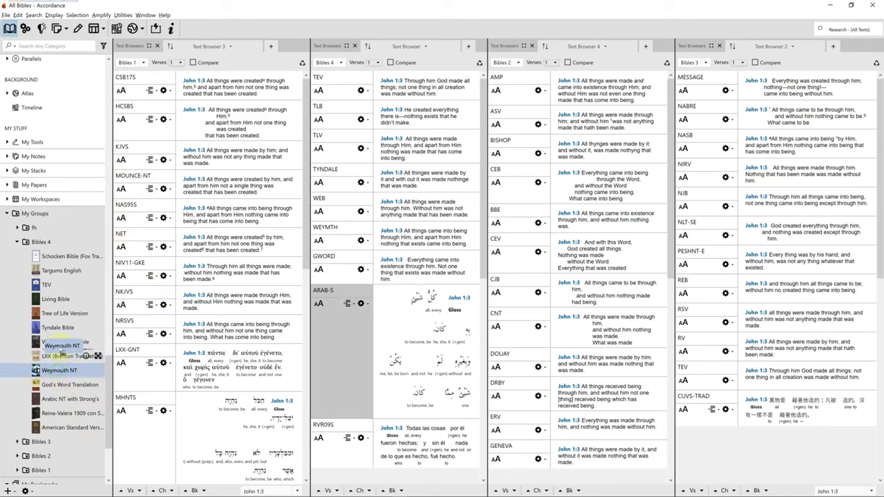
- Remove the fh group from My Groups, and collapse the Bibles 4 group
click(17, 227)
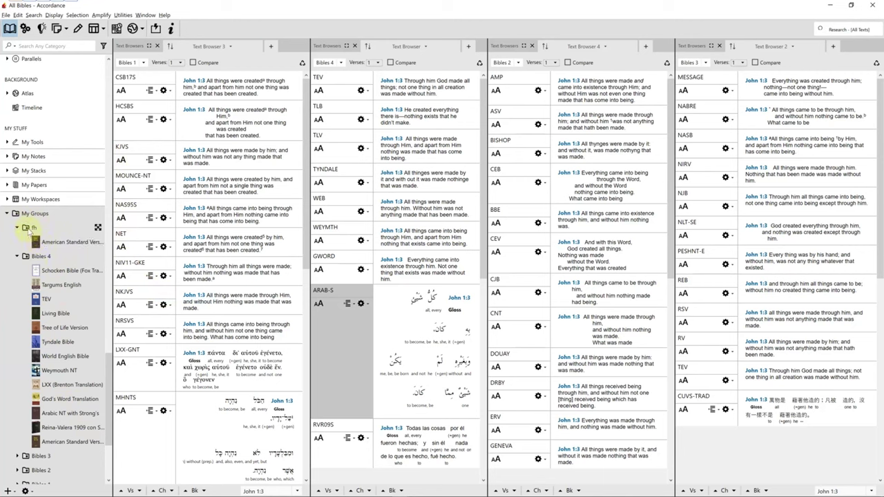
right_click(29, 231)
click(56, 260)
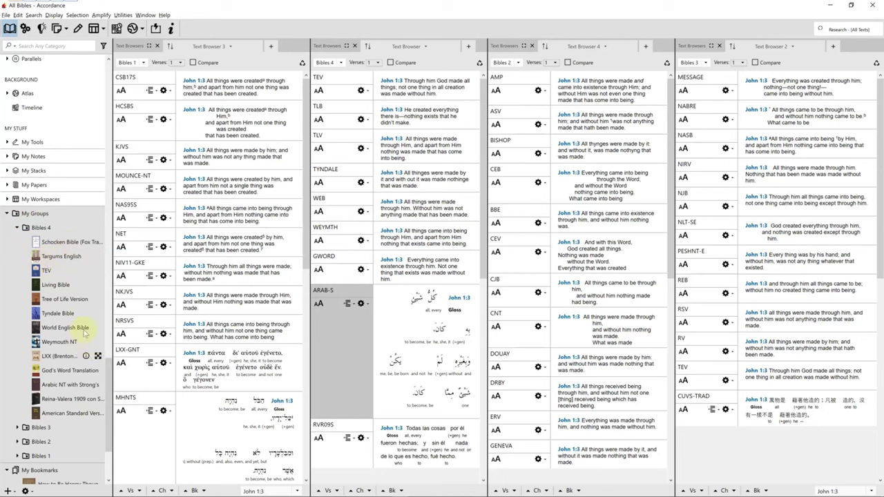
click(17, 228)
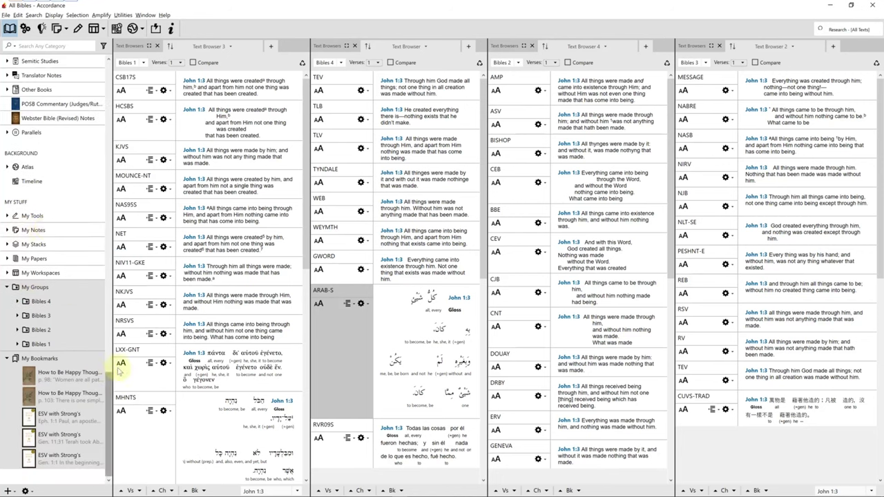
- Examine how a word's equivalents are highlighted across the four text browsers, and look through the Bibles 1 translations
mouse_move(263, 317)
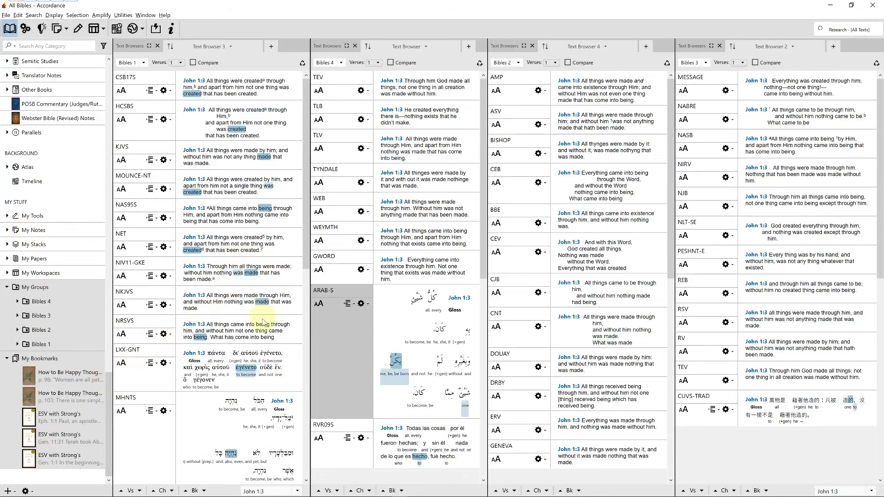
mouse_move(440, 336)
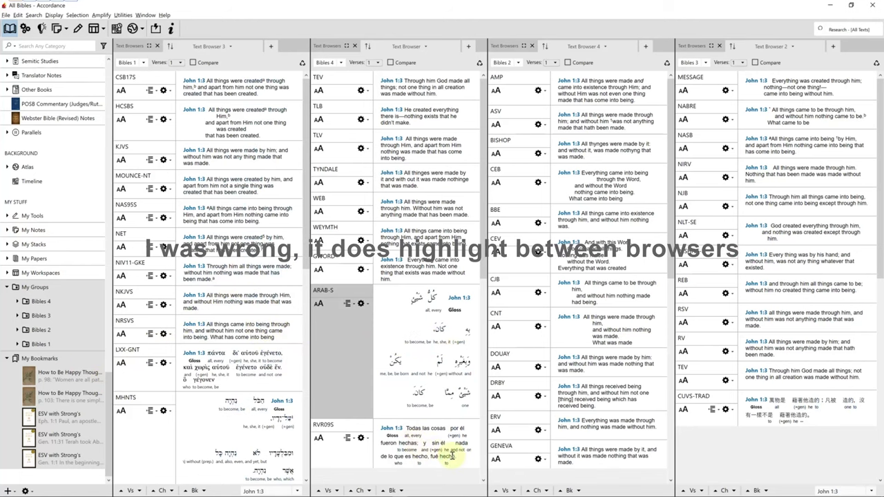
mouse_move(462, 392)
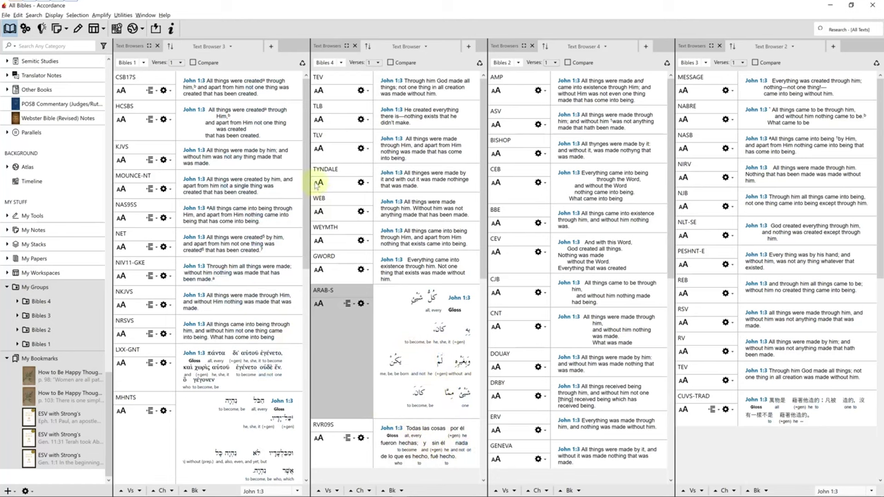
scroll(308, 169, down, 2)
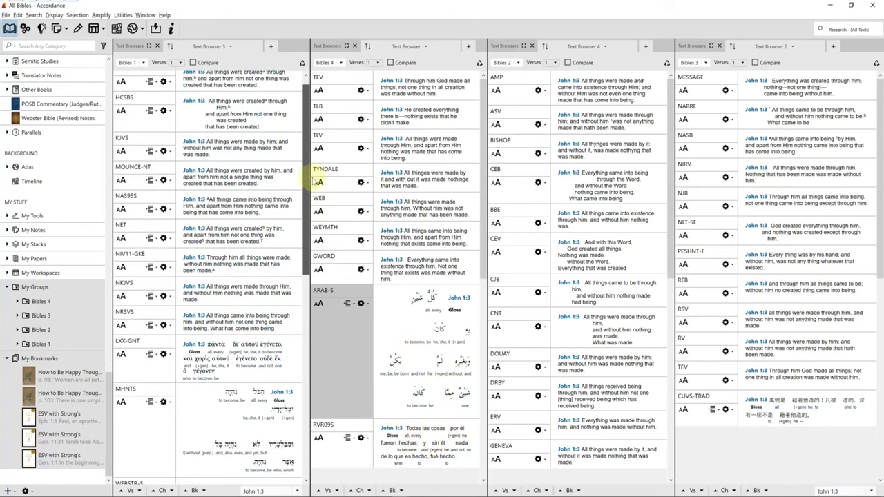
scroll(309, 228, down, 3)
scroll(290, 193, up, 2)
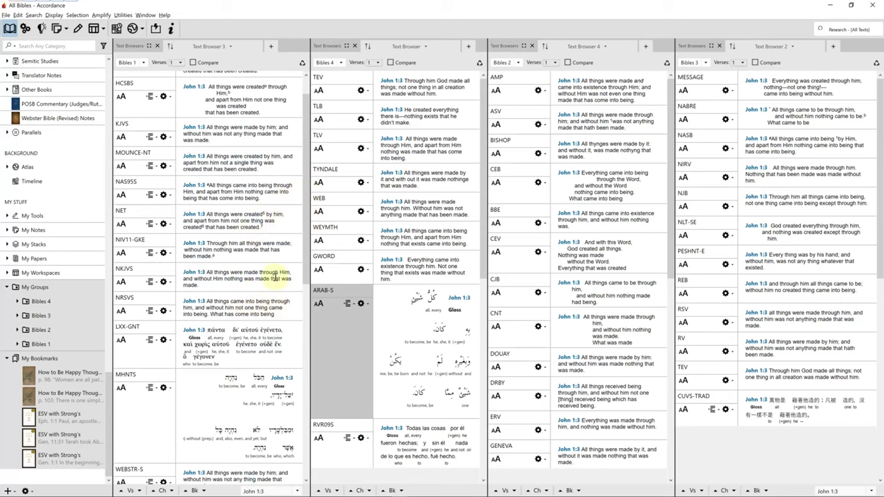
- Close the All Bibles workspace to return to Main, and narrow the library pane there
key(ctrl+w)
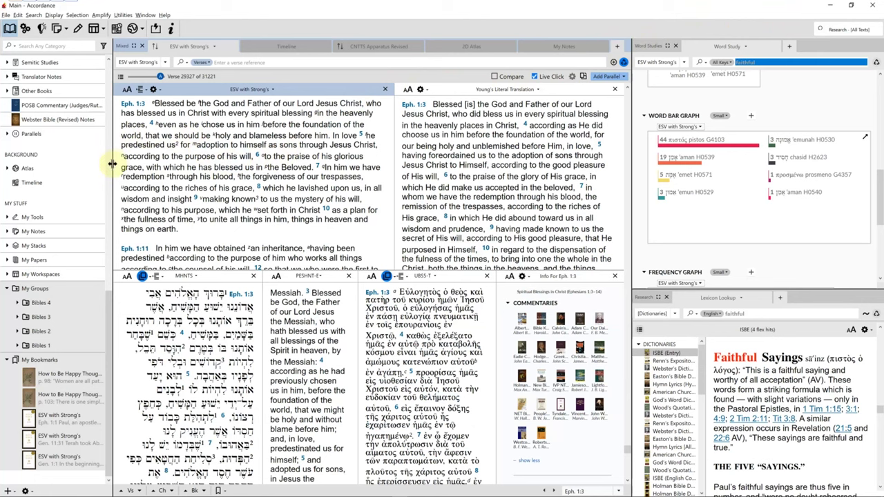
drag(110, 164, 90, 166)
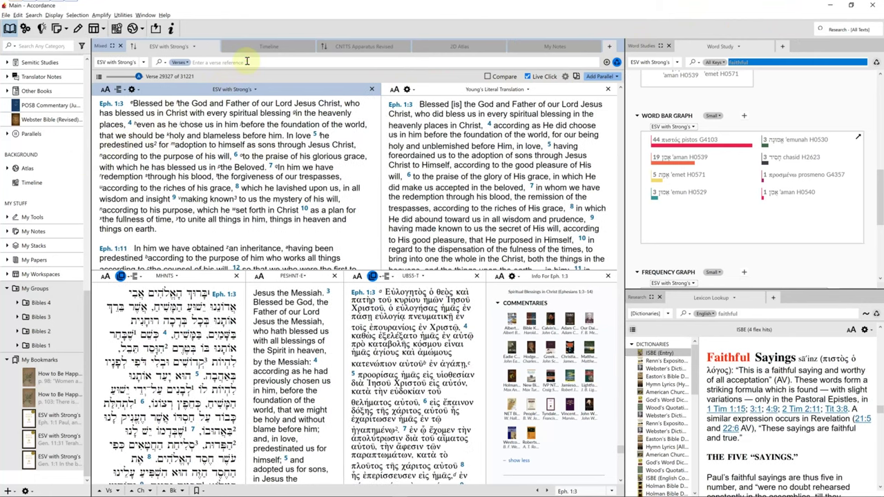
- Search the ESV with Strong's for the words "jesus we*", and view the list of other Bibles available for searching
click(247, 62)
key(Return)
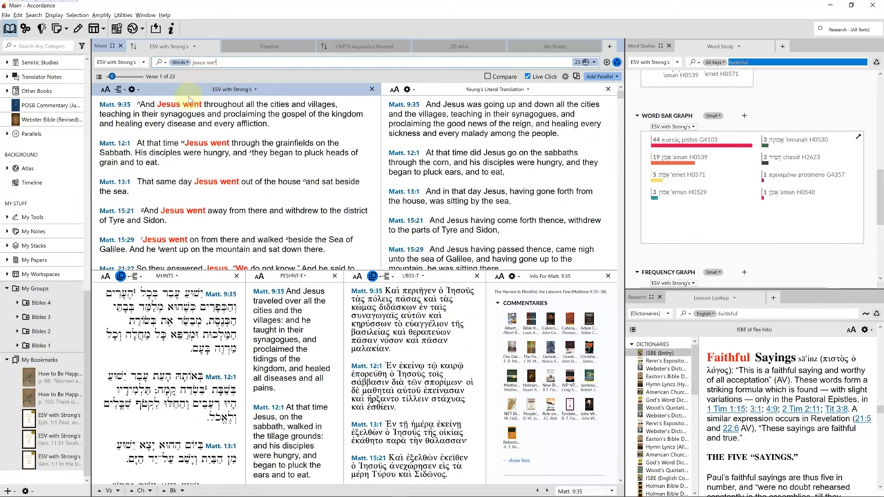
click(143, 62)
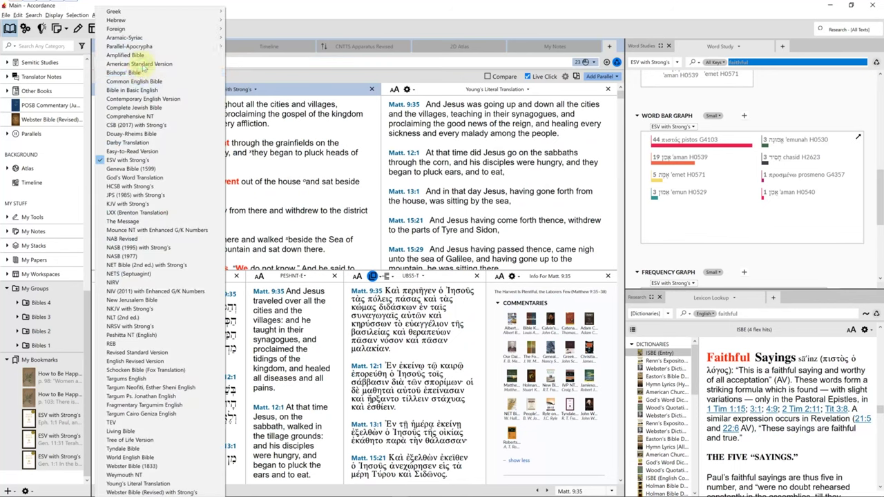
click(283, 28)
- Run a research search for "jesus we*" across all texts
click(842, 29)
text(jesus we*)
key(Return)
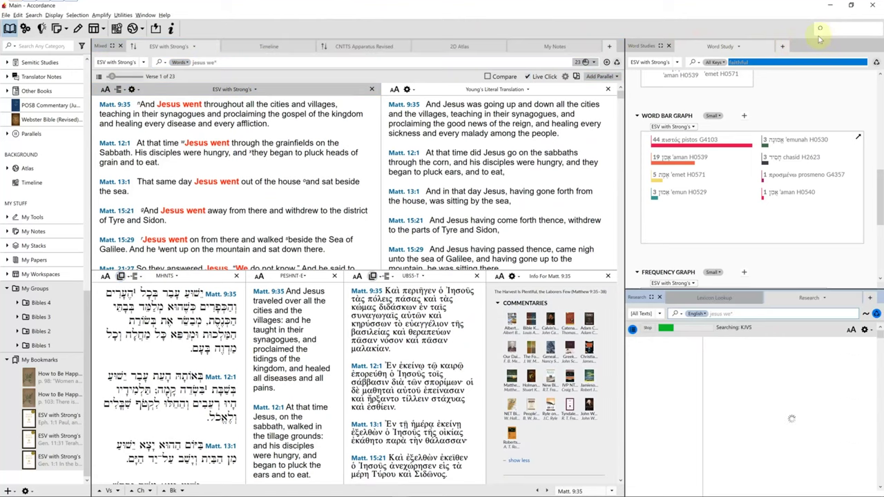
click(820, 29)
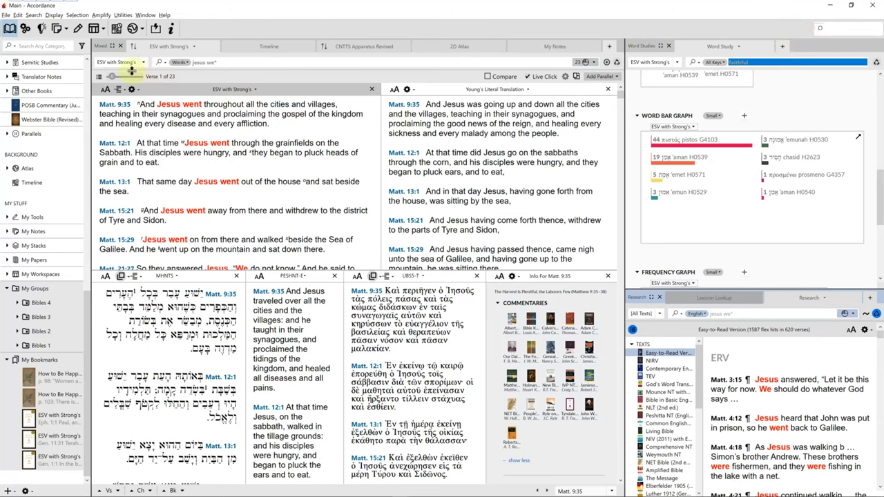
- Widen the context around the ESV search hits until the full text shows, and jump to the Eph. 1:1 bookmark
drag(112, 77, 123, 76)
drag(620, 104, 617, 137)
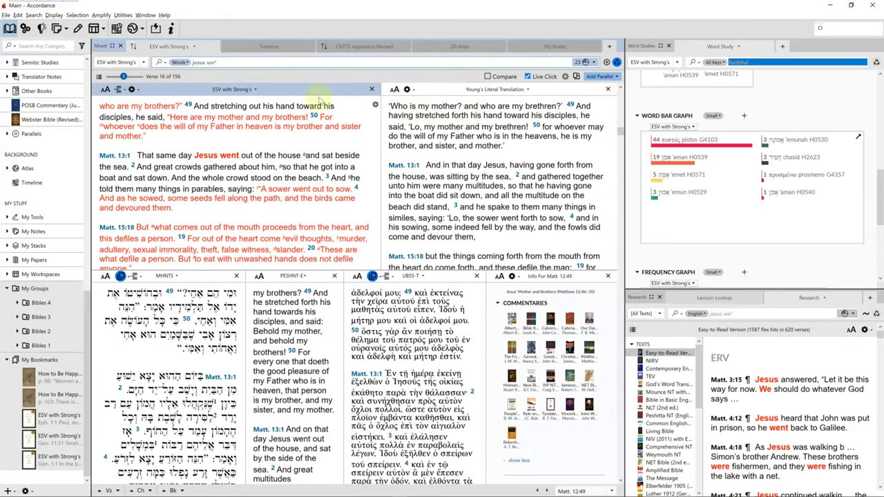
drag(125, 76, 139, 77)
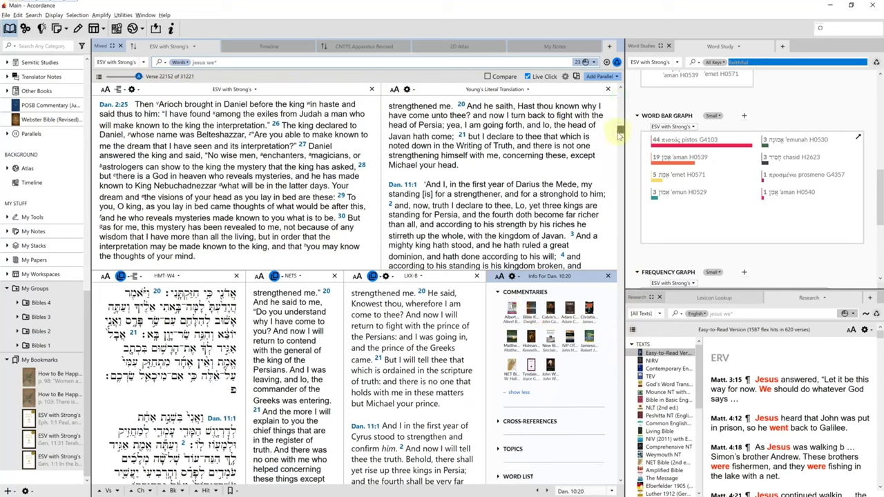
click(212, 155)
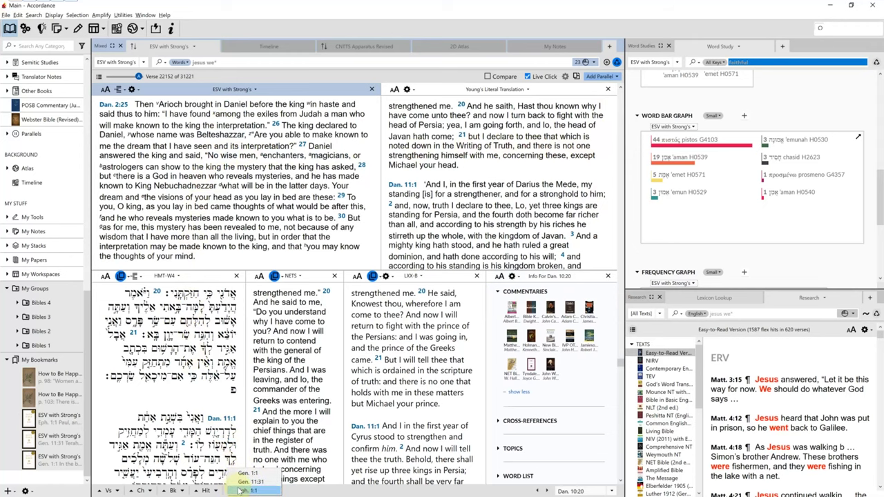
click(231, 490)
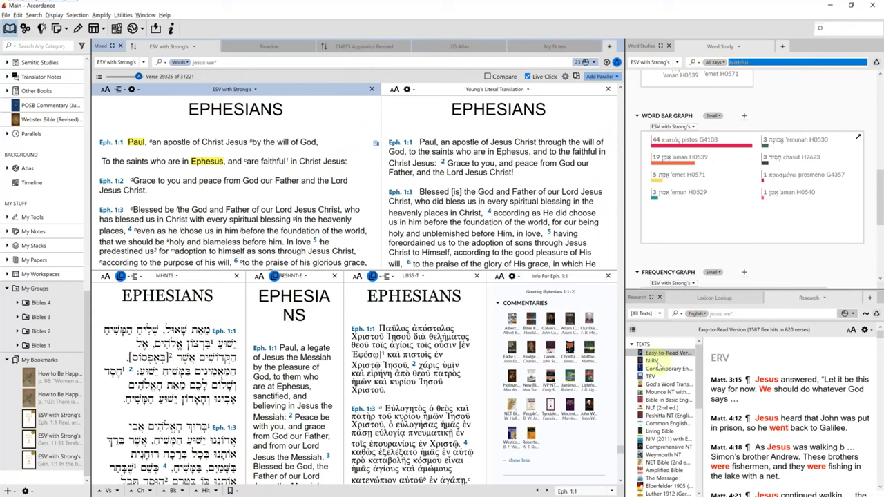
- Show the TEV results of the research search as full verses instead of excerpts
click(651, 376)
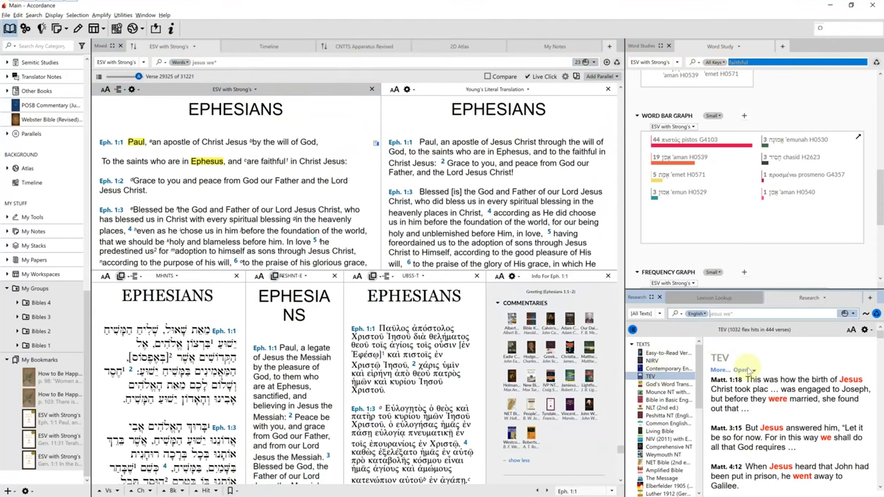
scroll(750, 371, down, 2)
scroll(750, 371, down, 1)
click(864, 330)
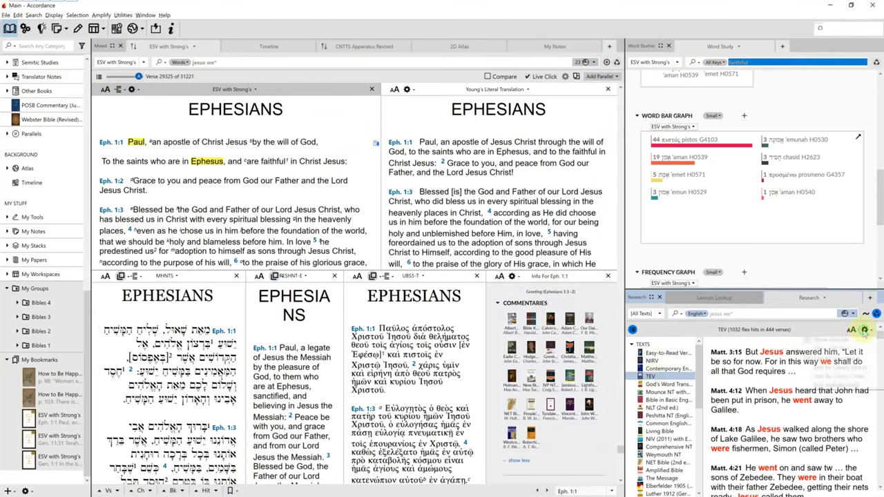
click(833, 350)
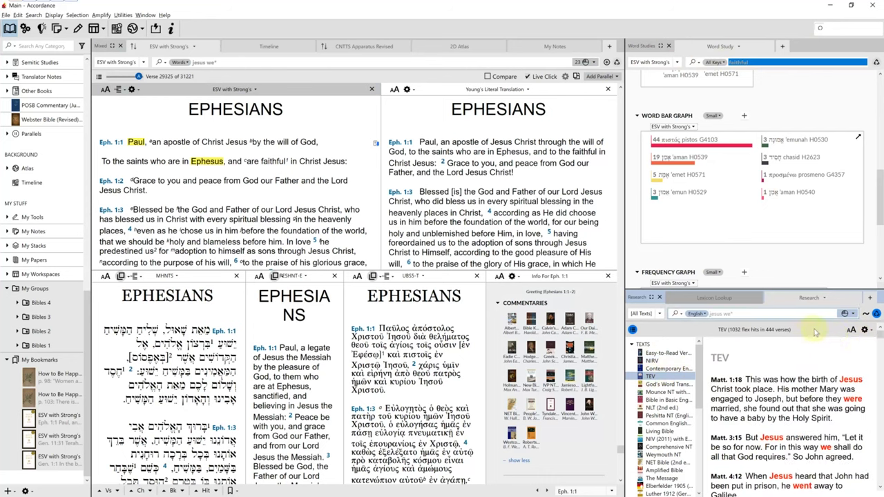
- Open a hits graph for the research search, and choose the bar chart for the ESV word search
click(854, 312)
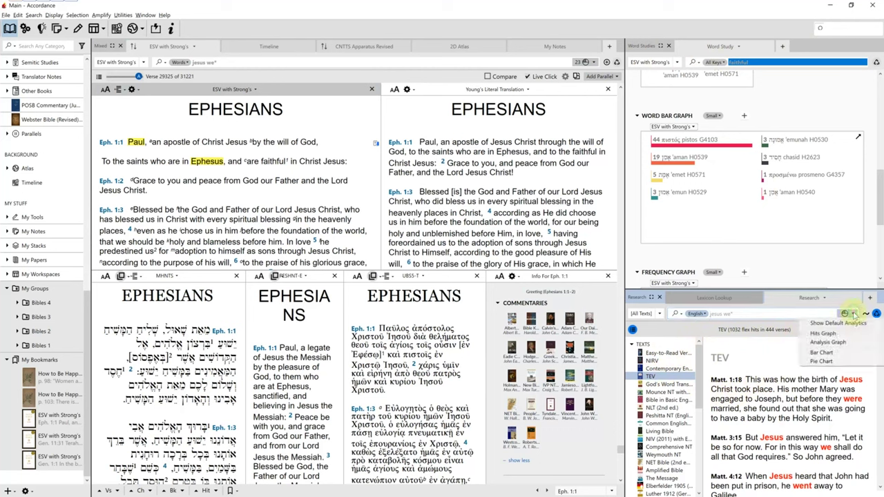
click(823, 334)
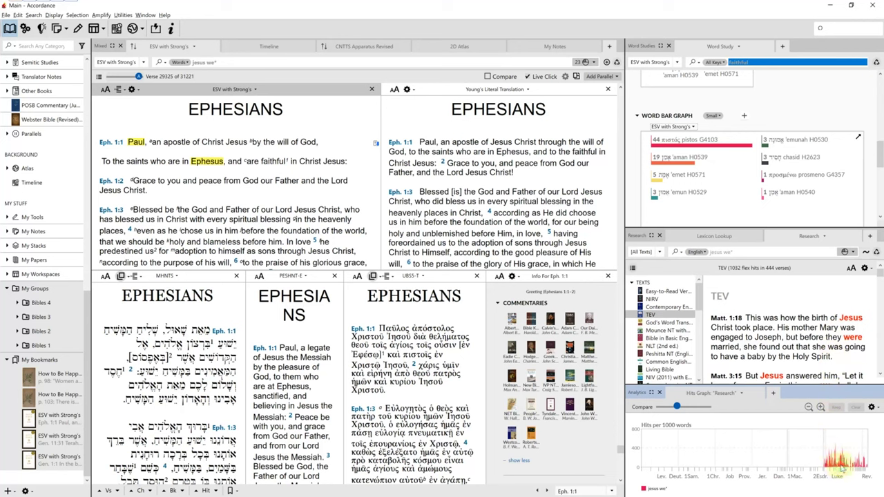
click(591, 63)
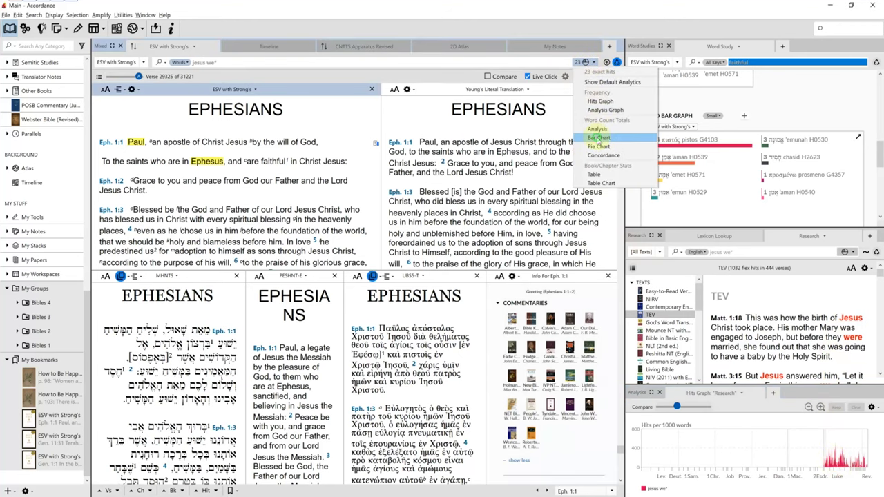
click(598, 138)
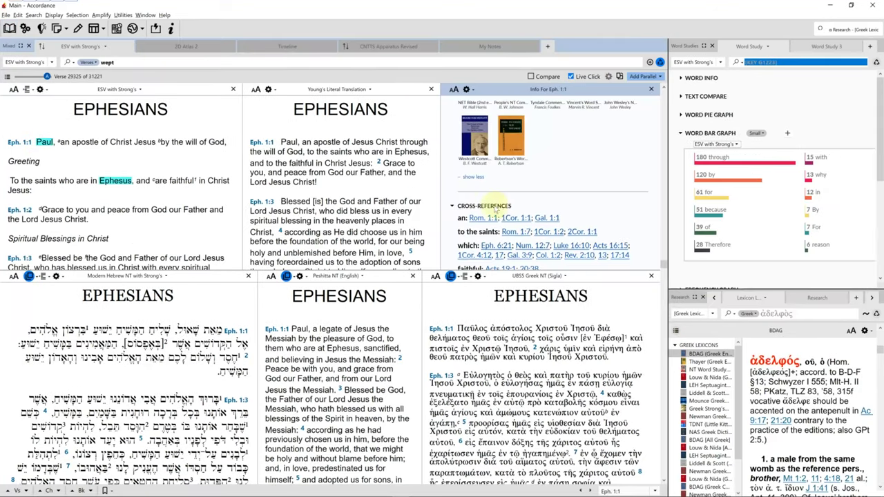
- Search the ESV with Strong's for the word "wept", and clear the search to return to the full text
click(156, 64)
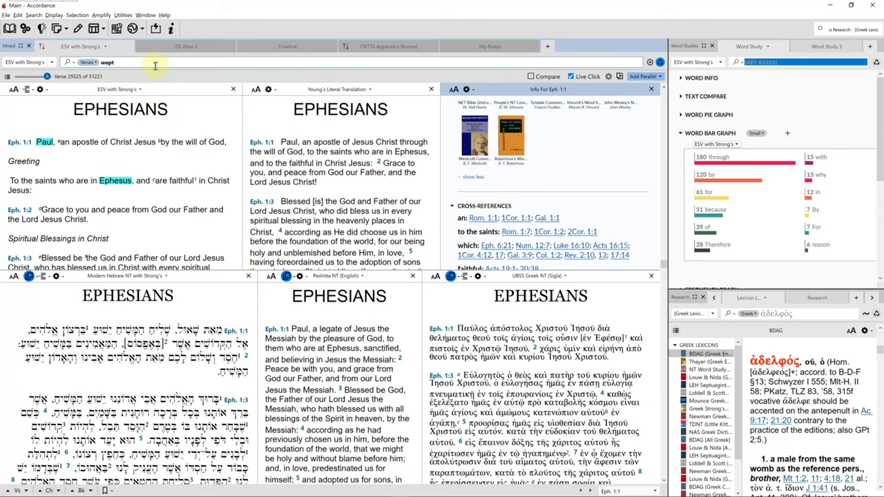
key(Return)
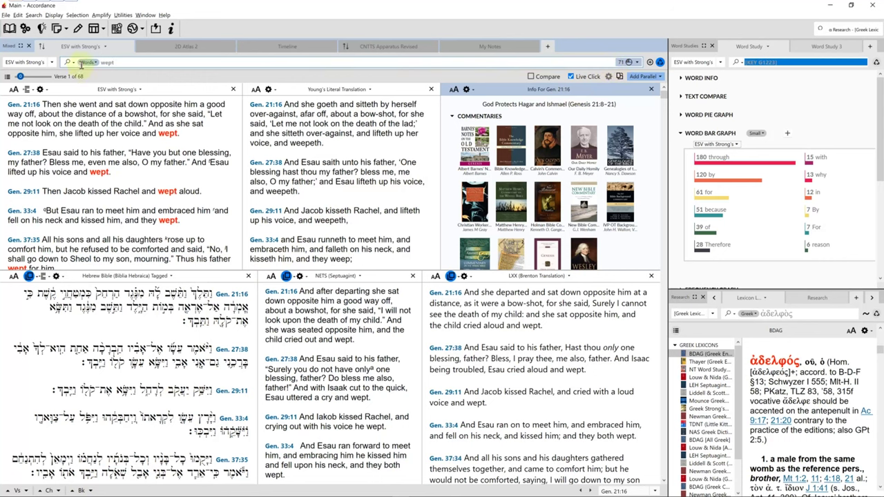
click(100, 62)
key(BackSpace)
click(621, 62)
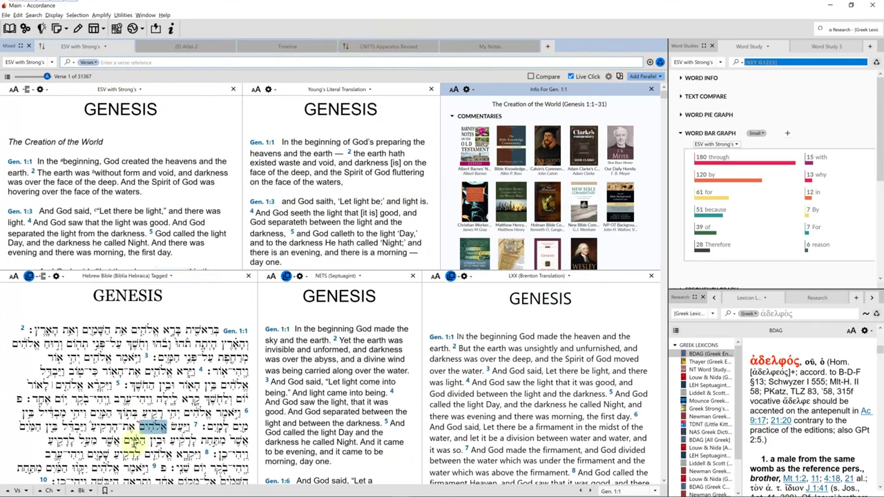
- Jump to the Eph. 1:1 bookmark, and hide and reshow the info pane to review its commentaries and cross-references
click(107, 491)
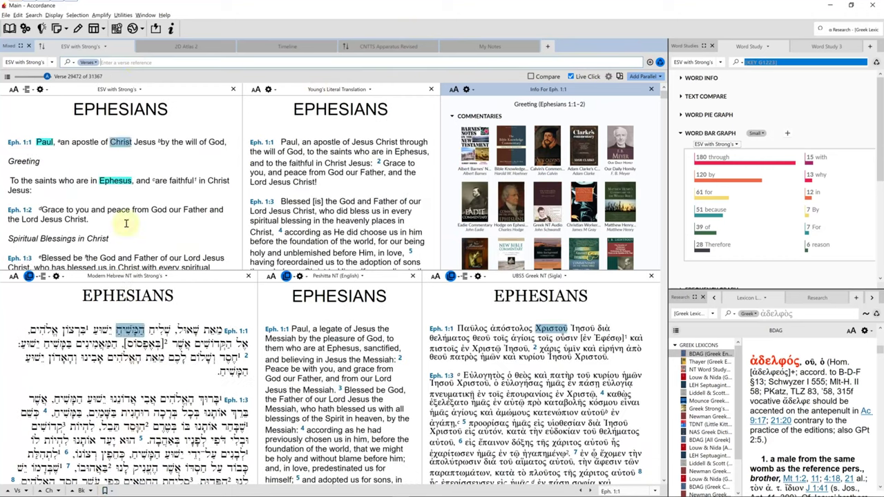
click(172, 28)
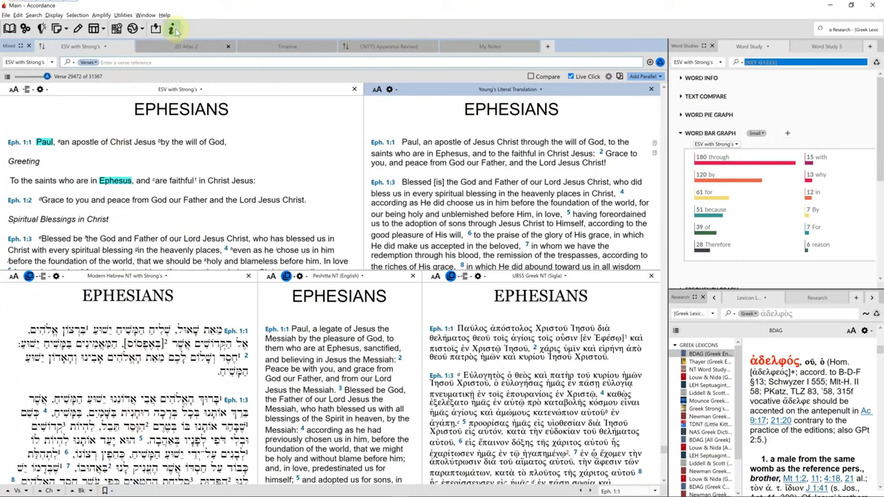
click(174, 29)
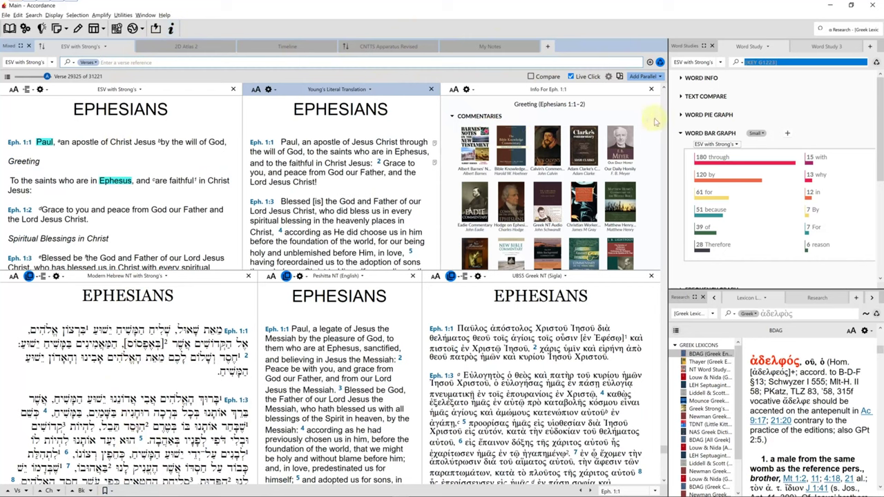
scroll(587, 148, down, 2)
scroll(577, 160, down, 6)
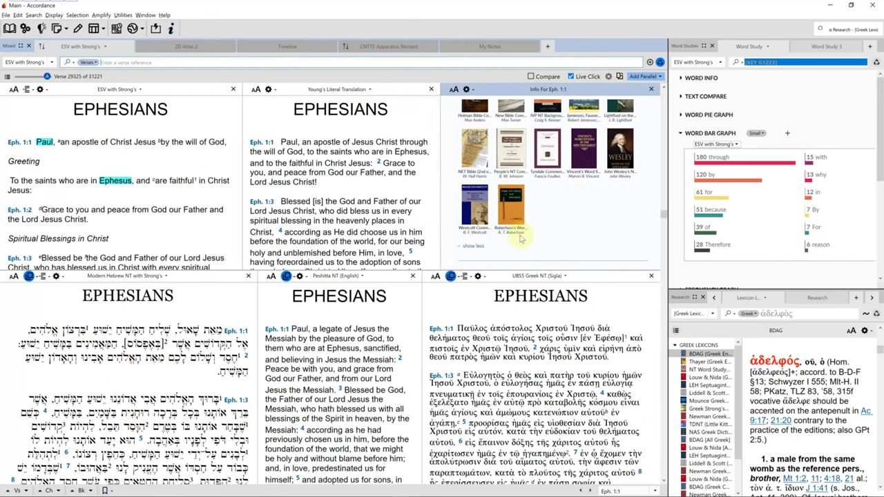
scroll(474, 235, down, 1)
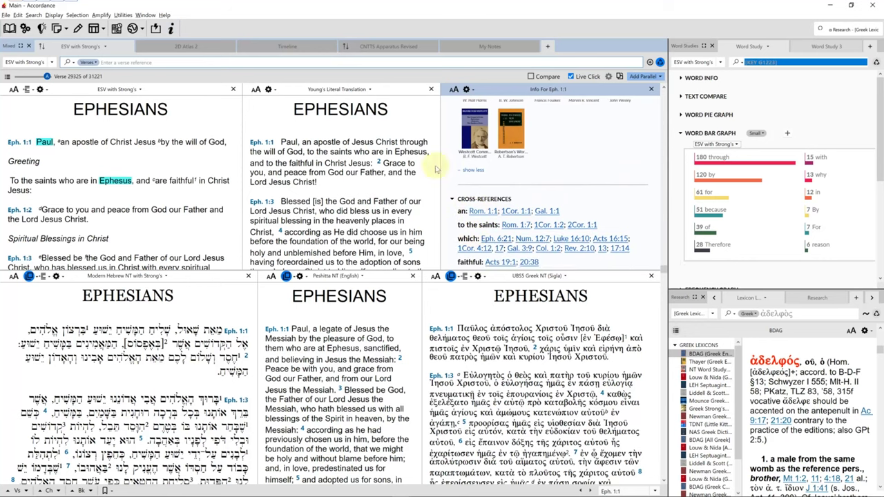
- Set the book cover size in the info pane options to Medium Small
click(468, 90)
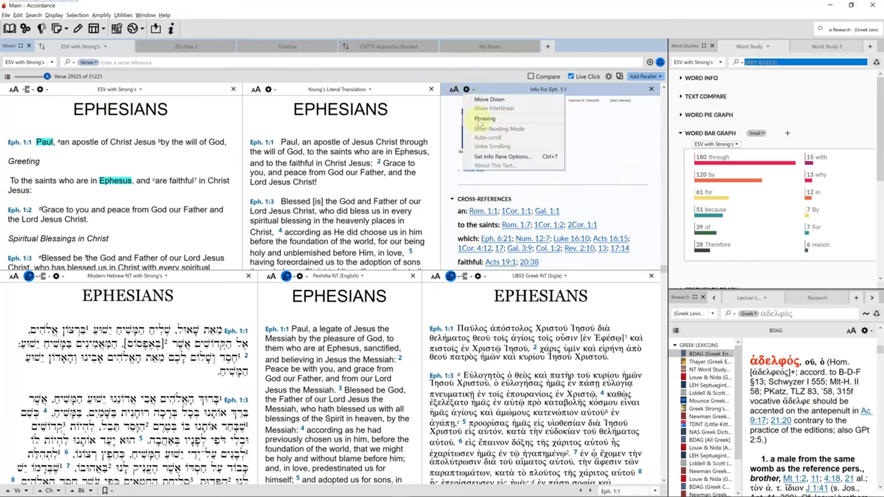
click(488, 155)
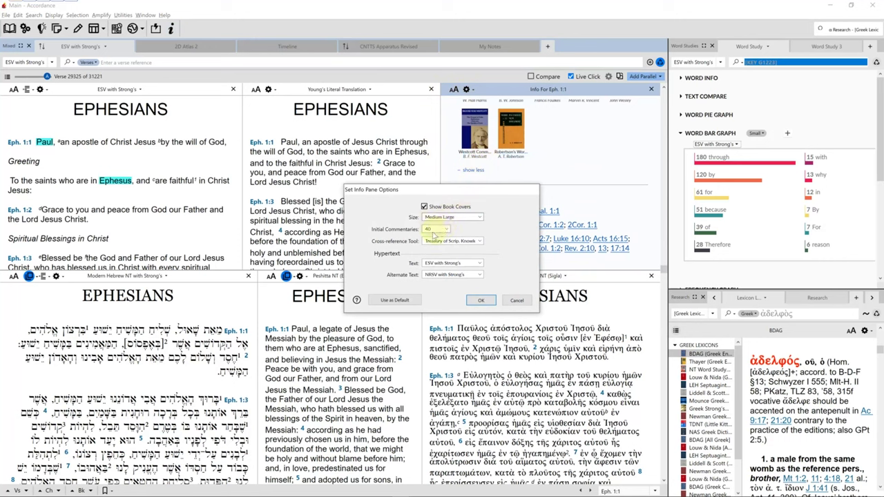
click(446, 220)
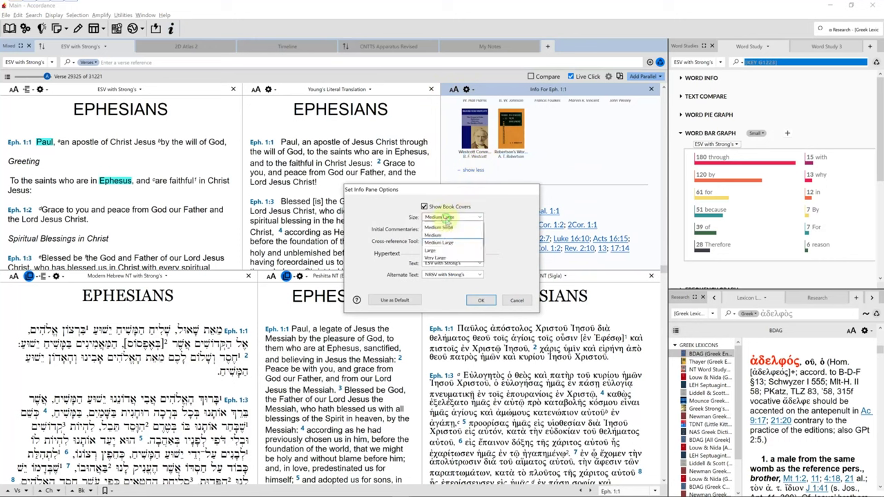
click(437, 241)
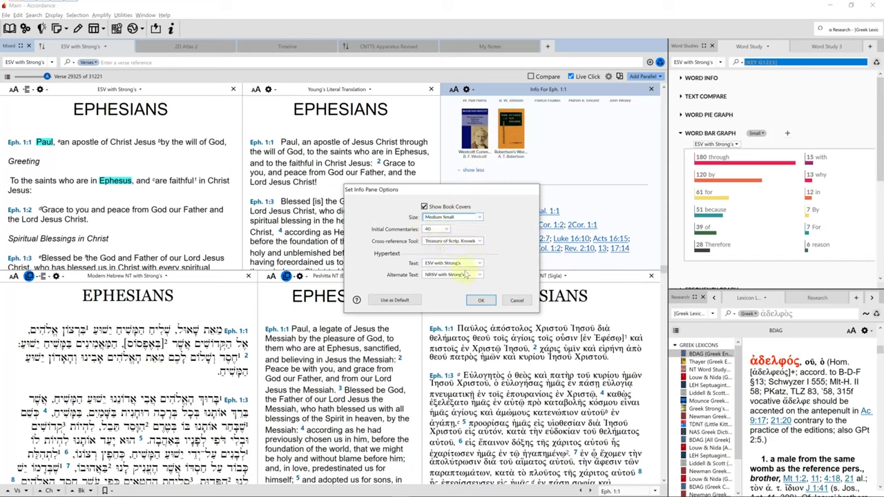
click(479, 300)
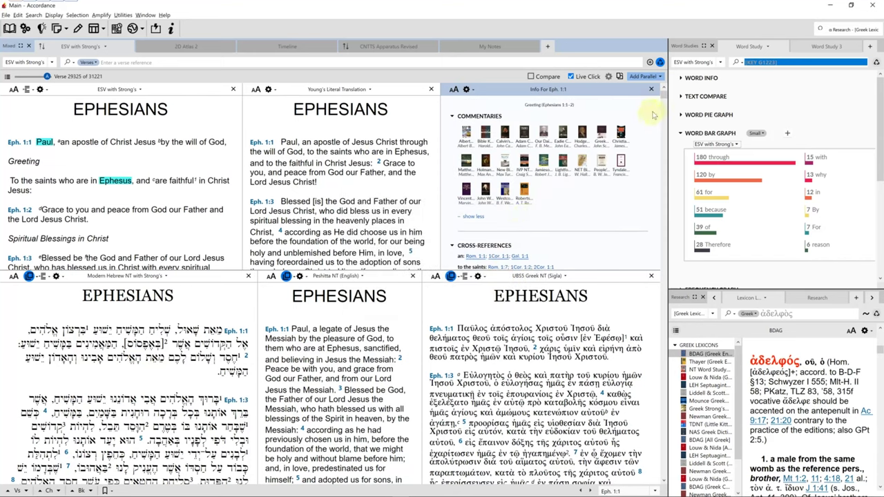
drag(665, 99, 658, 127)
scroll(653, 129, up, 2)
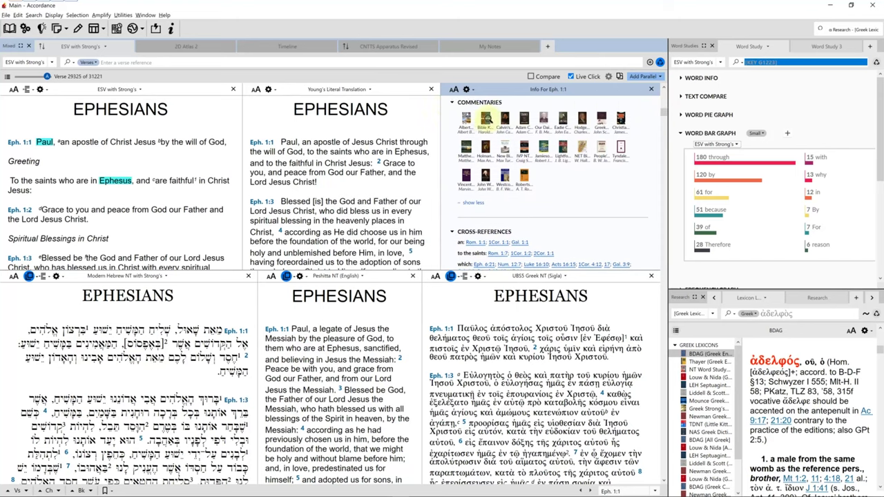
- Preview the Barnes' Notes commentary on Eph. 1:1 from the info pane and read through it
mouse_move(486, 119)
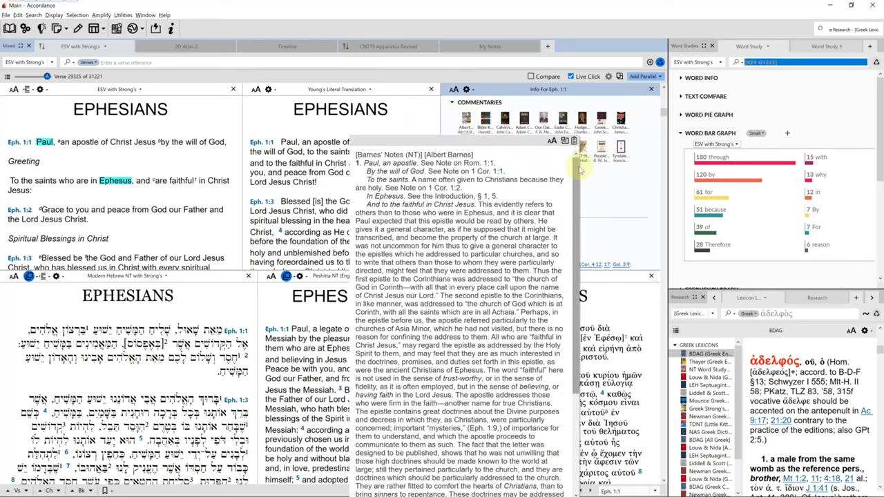
scroll(575, 194, down, 2)
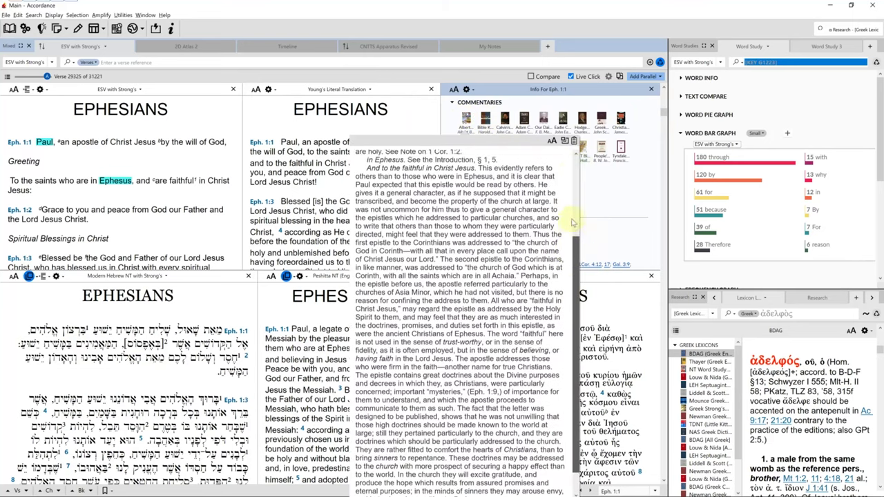
scroll(580, 200, up, 2)
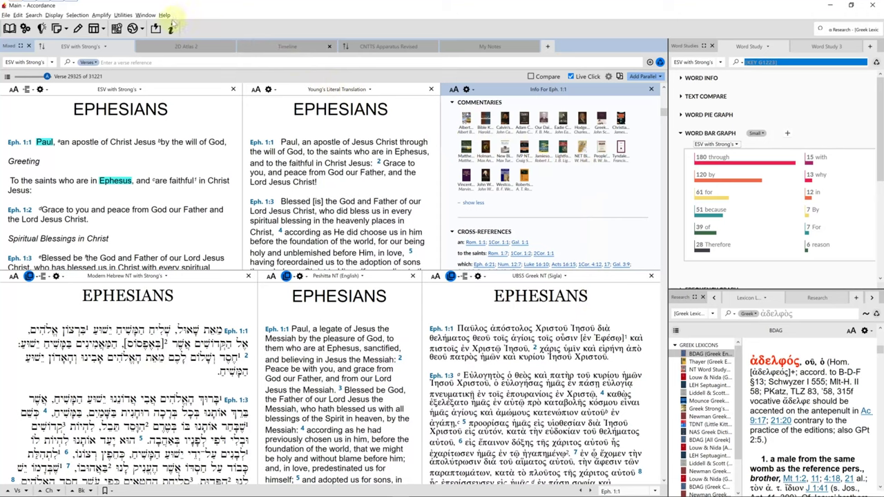
- Show the instant details pane to preview "Jesus", "will" and a commentary for Eph. 1:1, and open the preferences
click(157, 28)
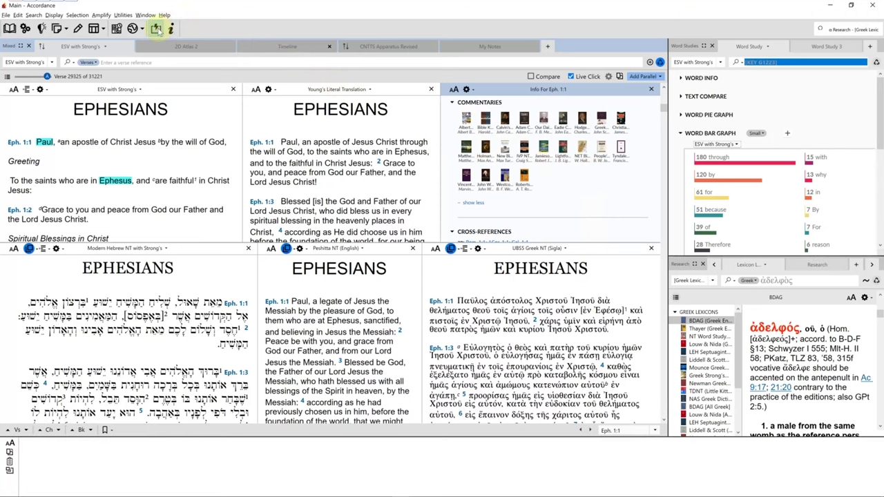
mouse_move(143, 142)
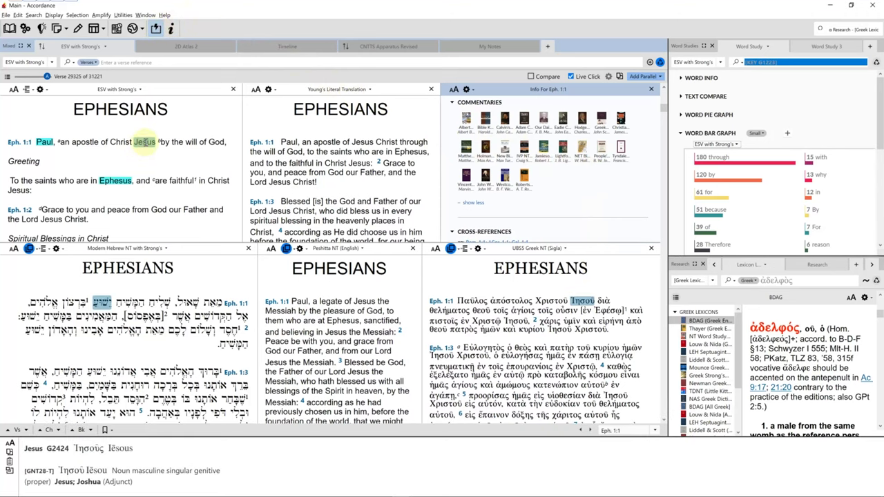
mouse_move(192, 144)
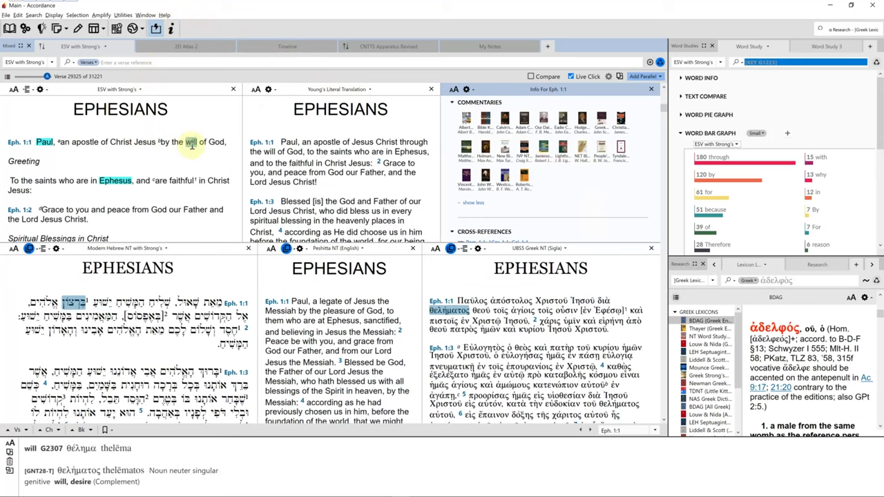
mouse_move(504, 151)
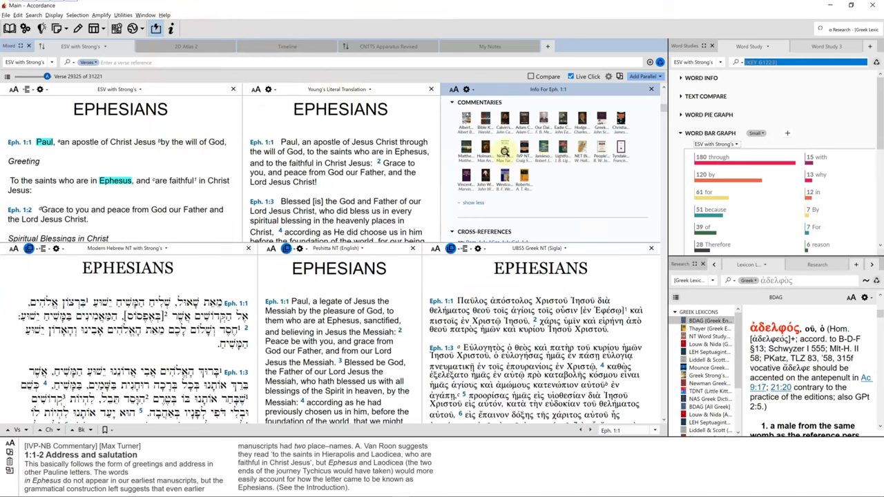
scroll(480, 180, down, 1)
mouse_move(474, 205)
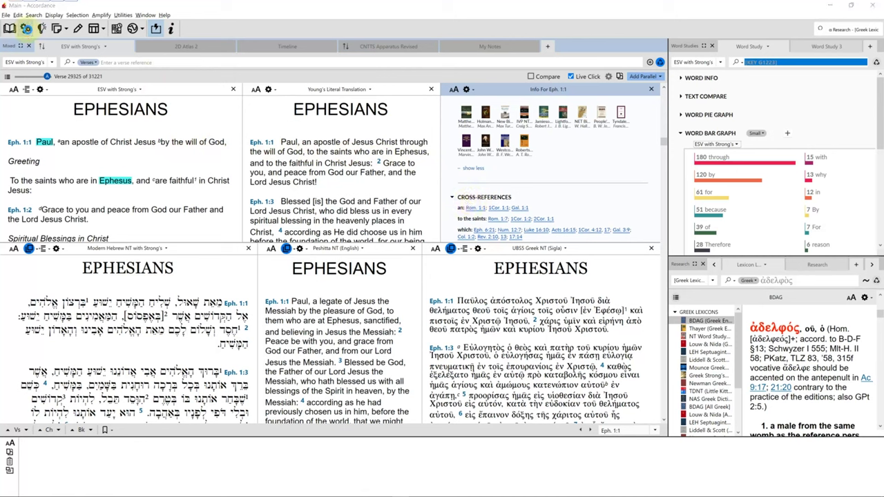
click(38, 50)
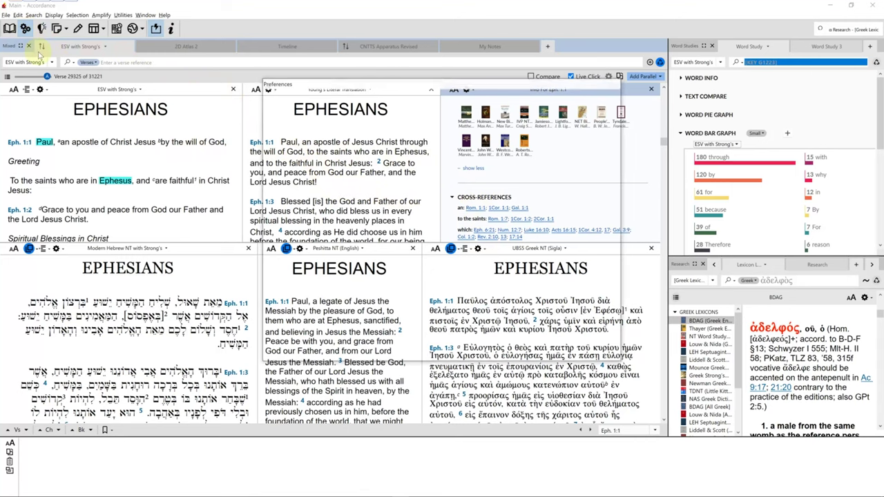
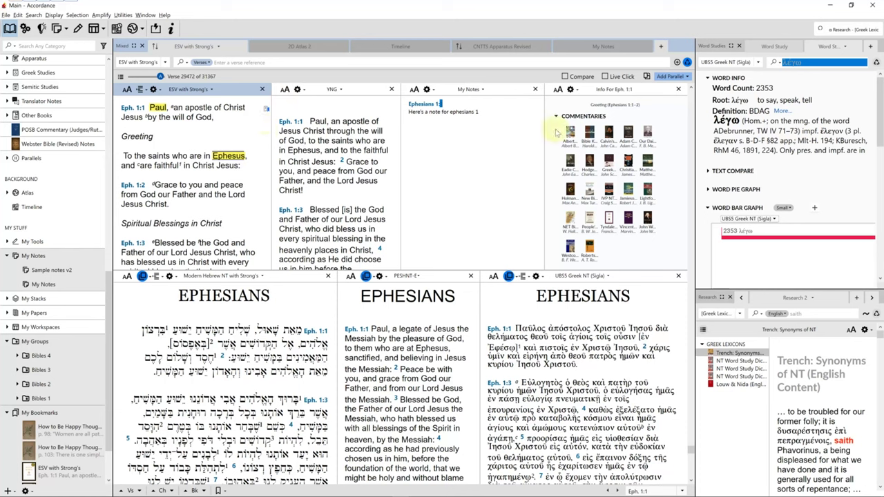
- Turn on Live Click, look up "peace" in Eph. 1:2 of the ESV with Strong's, and search for its key number
click(607, 77)
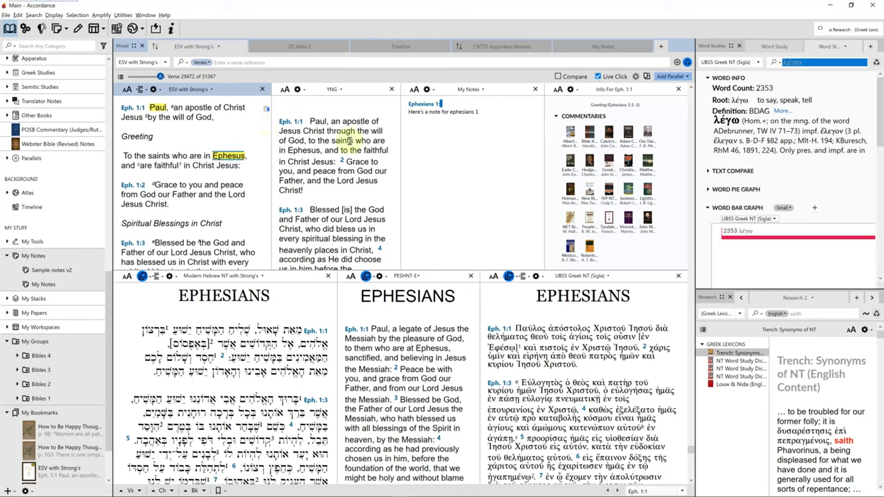
mouse_move(231, 185)
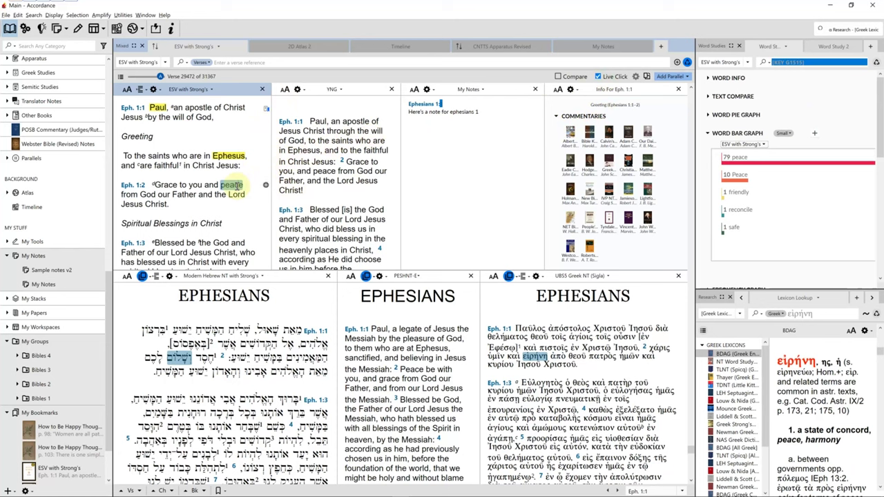
right_click(231, 185)
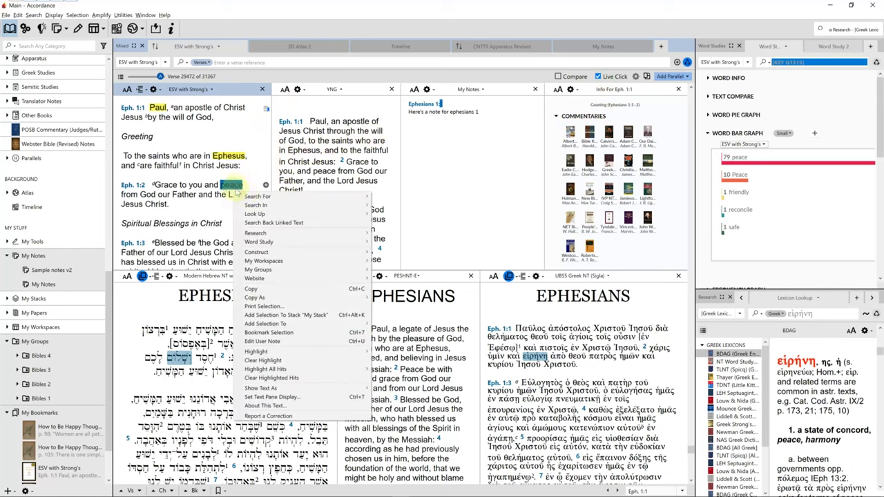
mouse_move(342, 200)
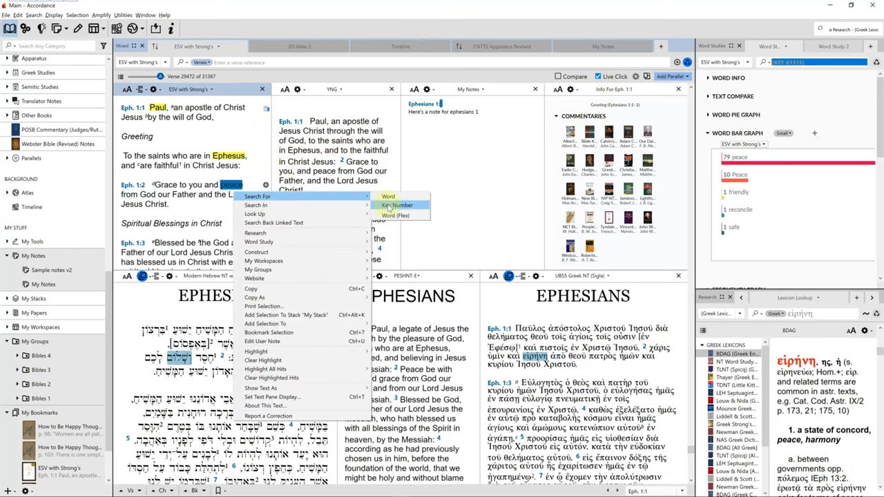
click(393, 205)
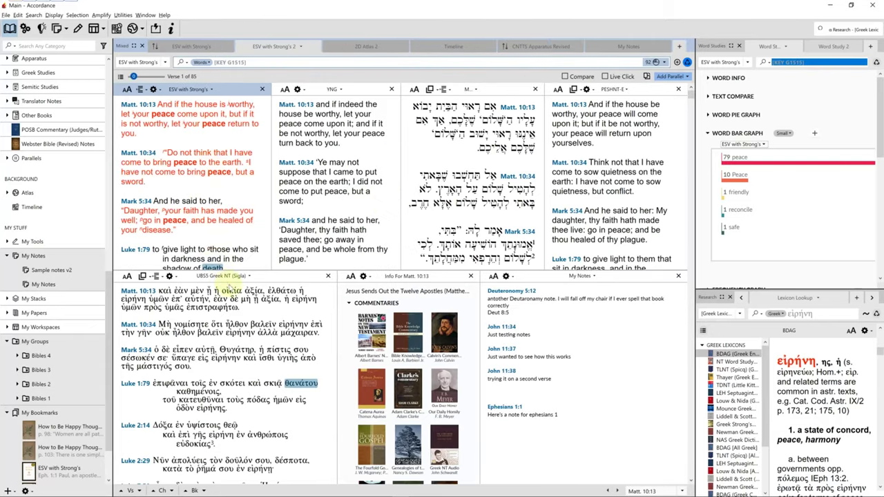
drag(228, 290, 266, 302)
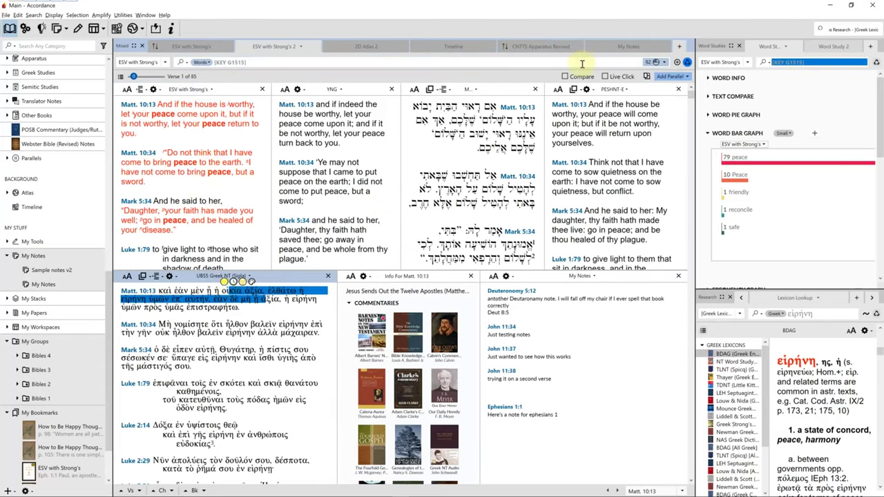
- Switch the search text to GNT-Bezae and search it for the word ἀδελφός
click(168, 62)
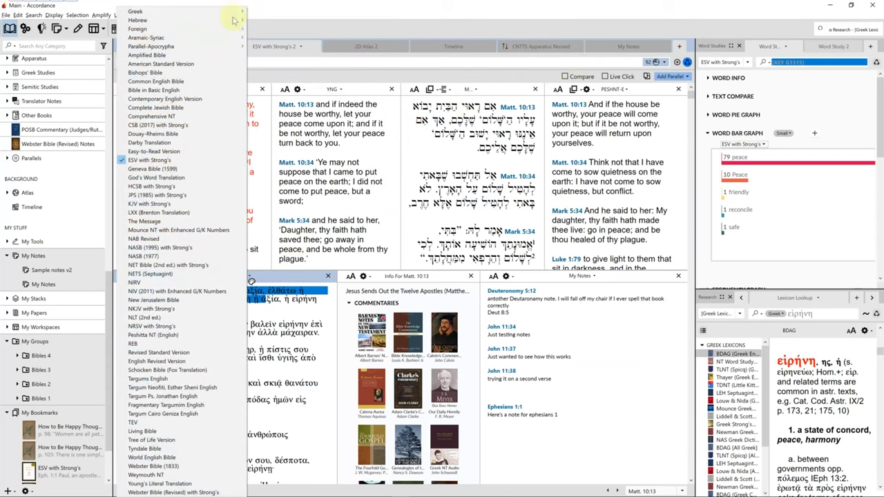
click(272, 21)
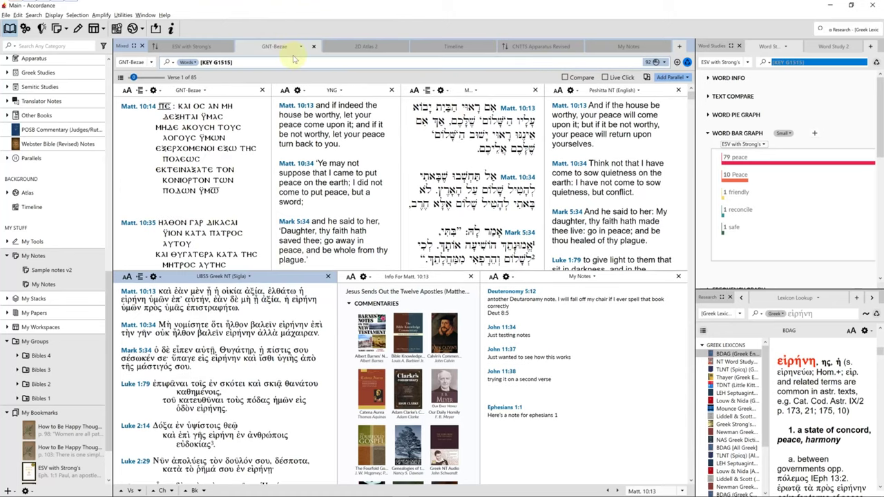
triple_click(285, 61)
text(ἀδελφός)
key(Return)
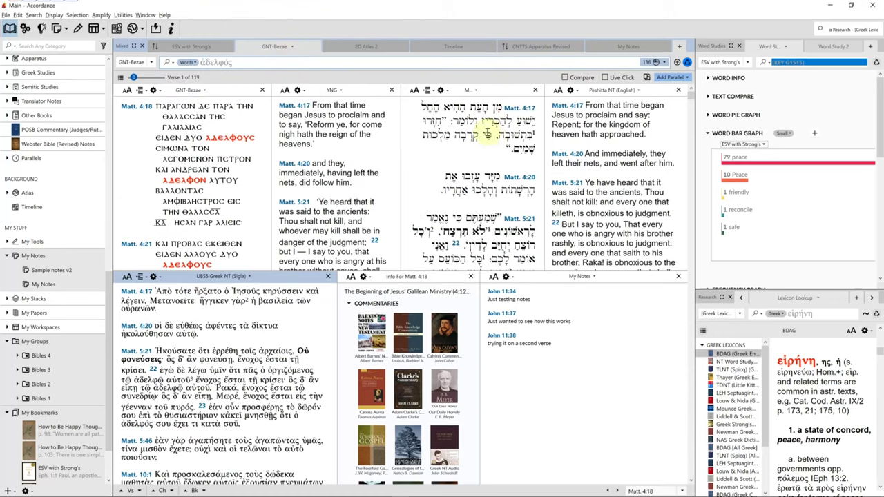
- Run a Greek research search for ἀδελφός across [All Texts]
click(823, 31)
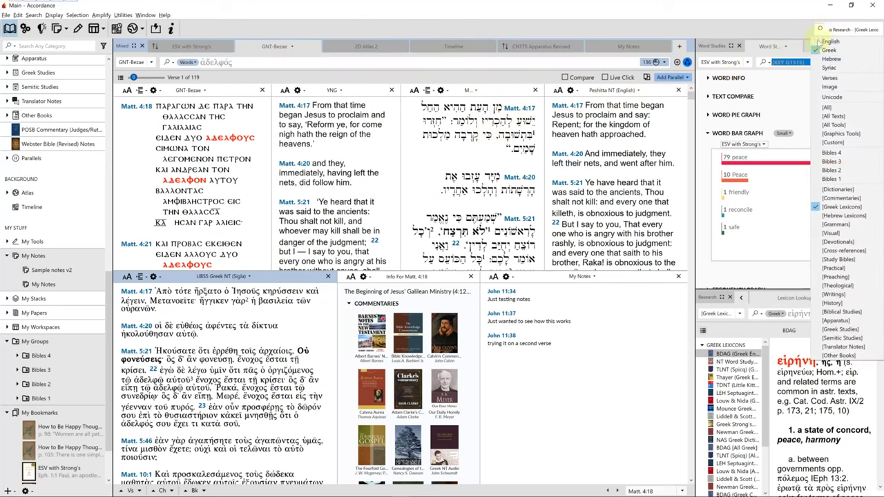
click(833, 115)
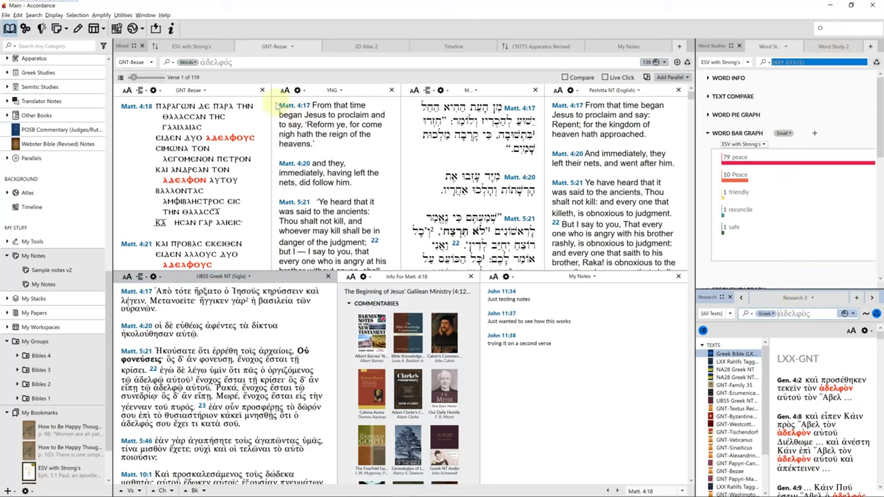
- Turn on Live Click, look up θάλασσα from Matt. 4:18 of GNT-Bezae, and set the research scope to [Greek Lexicons]
click(598, 78)
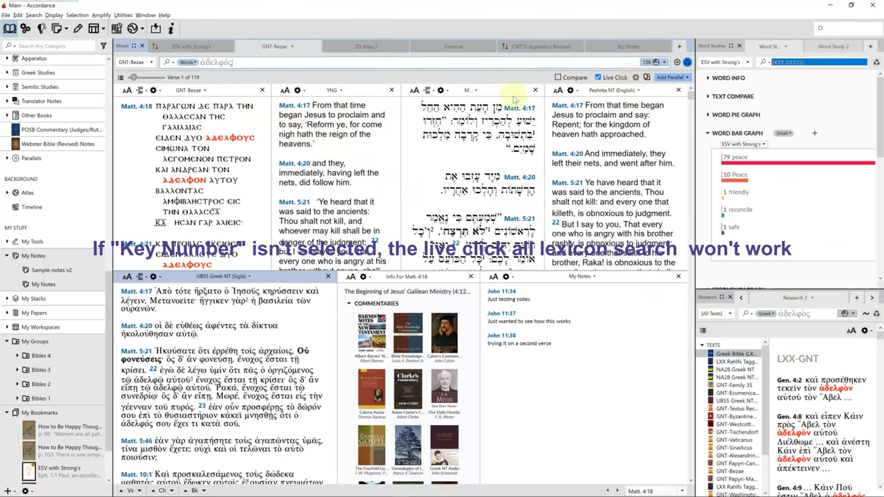
click(181, 113)
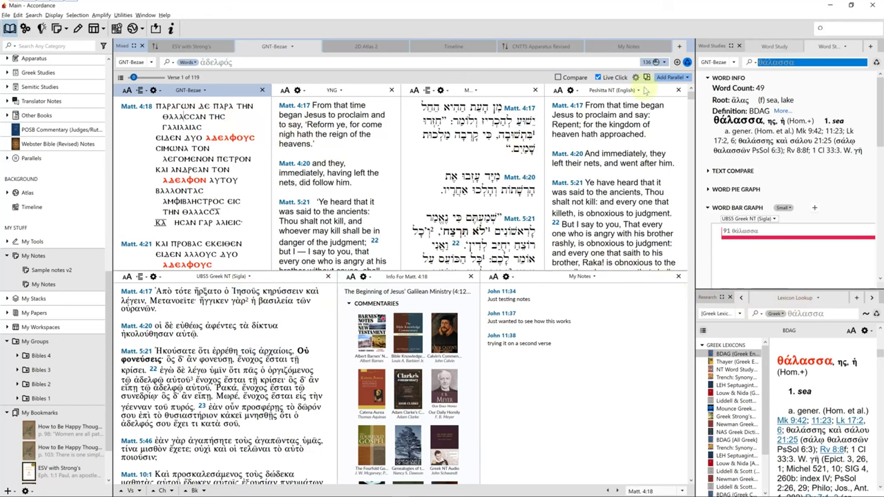
click(820, 31)
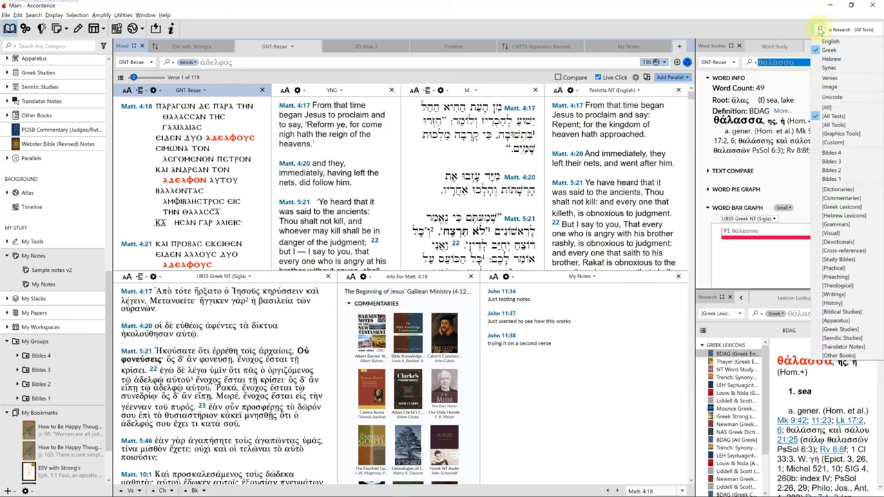
click(837, 205)
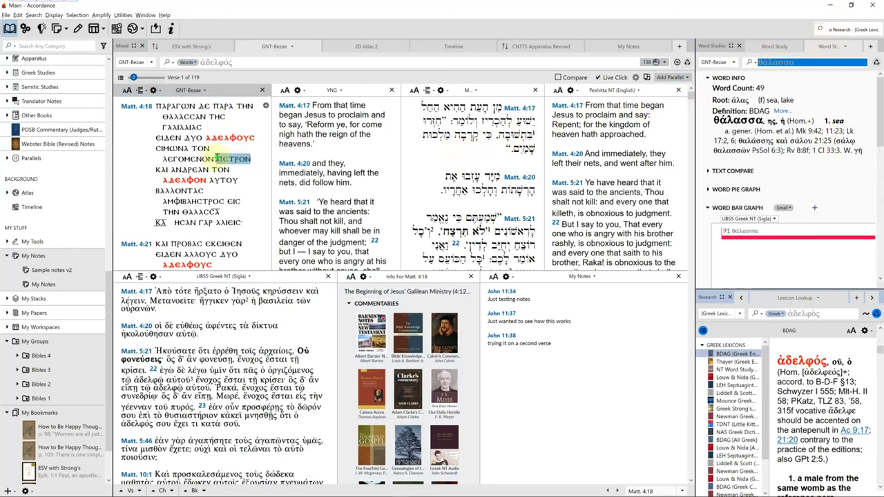
- Research ΠΕΤΡΟΝ from Matt. 4:18 of GNT-Bezae in the [Greek Lexicons] group
right_click(240, 163)
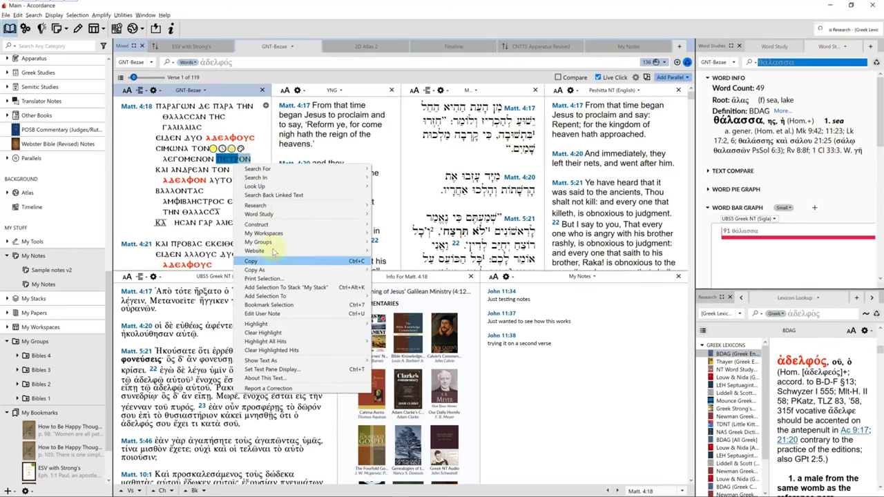
mouse_move(289, 207)
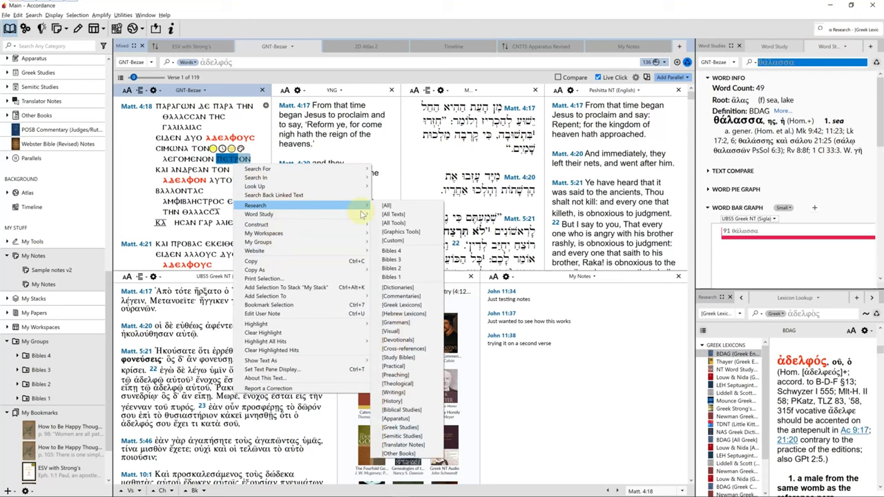
click(401, 305)
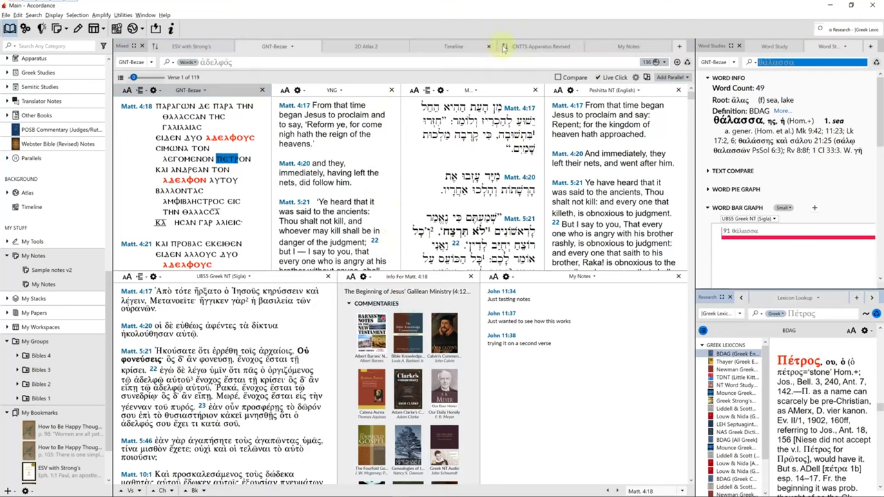
- Show the CNTTS Apparatus Revised, dismiss the preferences unchanged, and view which texts the apparatus is tied to
click(525, 46)
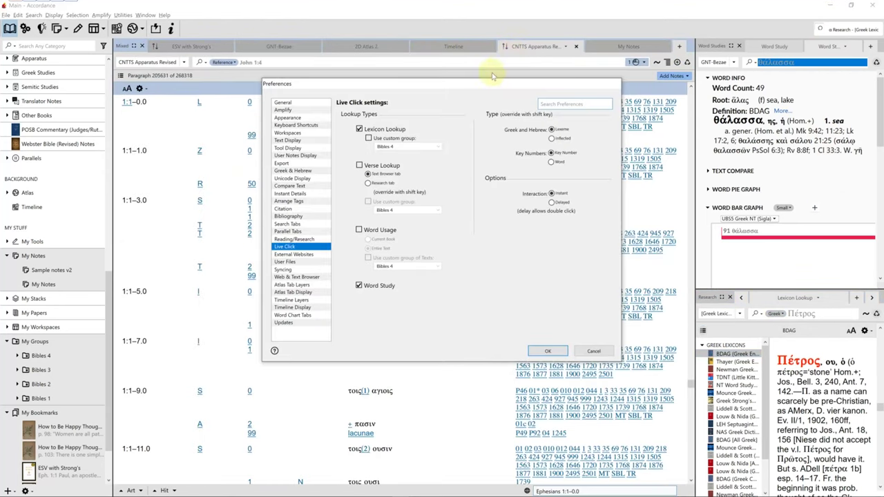
click(593, 352)
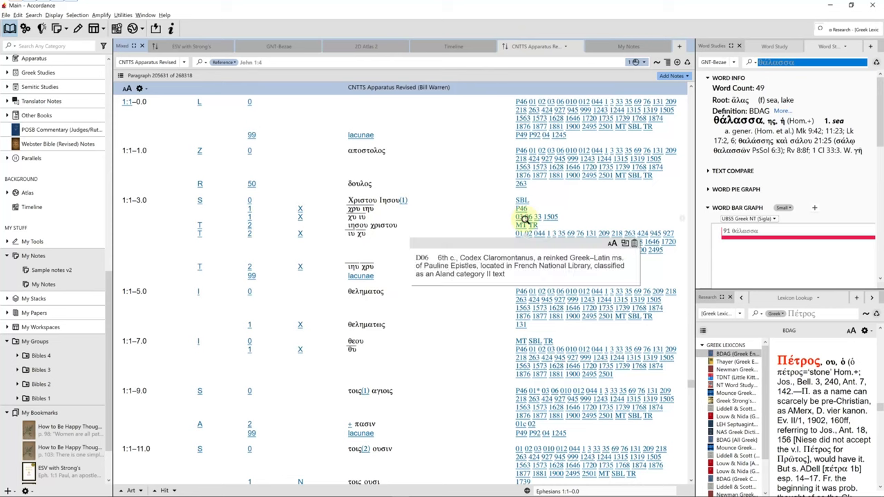
click(250, 62)
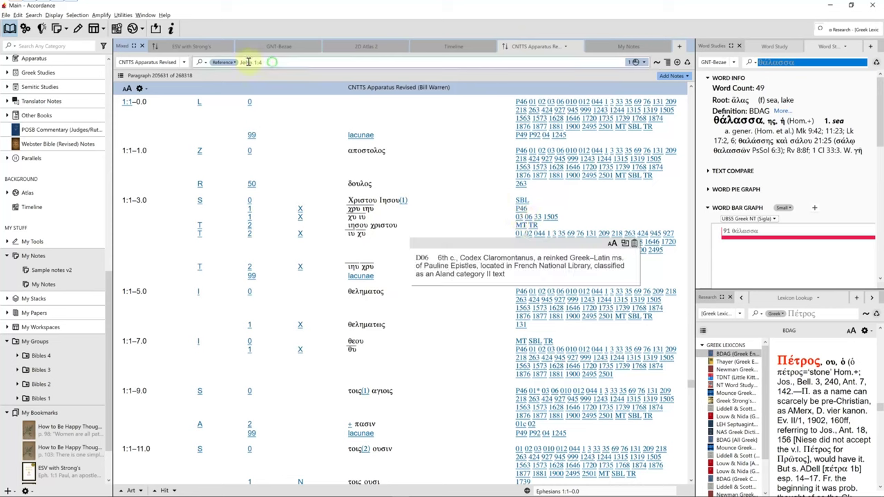
right_click(518, 46)
mouse_move(536, 109)
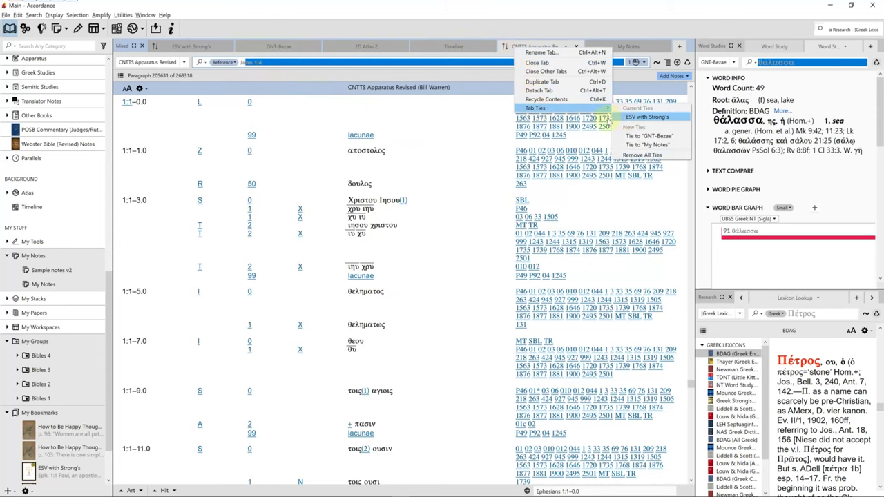
click(397, 119)
- Advance ESV with Strong's to Eph. 1:2 and return to the tied CNTTS Apparatus Revised
click(185, 47)
scroll(184, 170, down, 3)
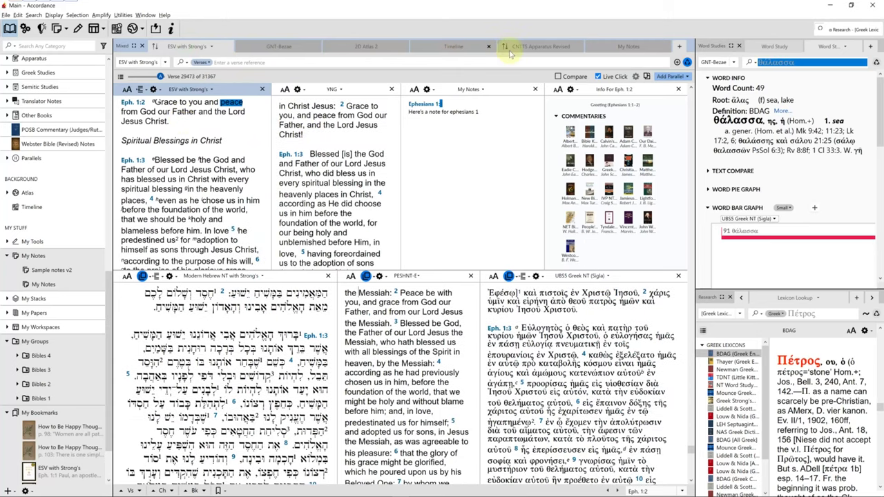
click(537, 46)
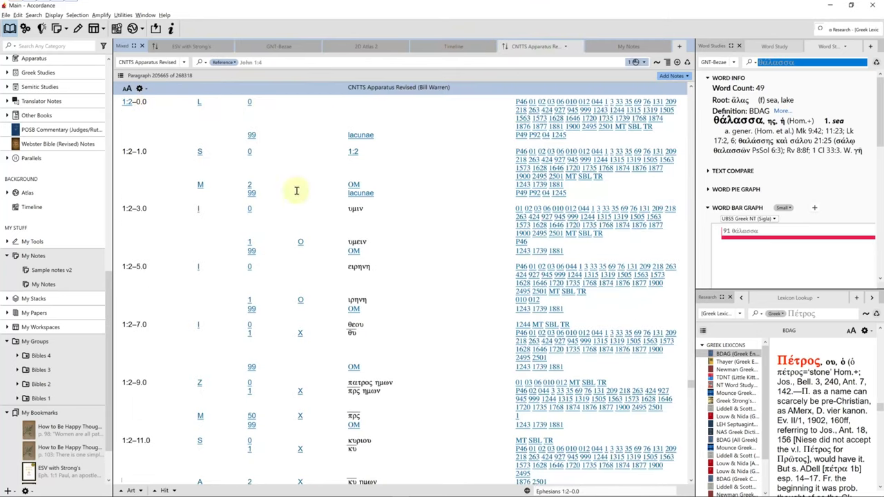
- Switch to the browser to look through the accordancebible.com Greek Grammar results and return to Accordance
click(581, 489)
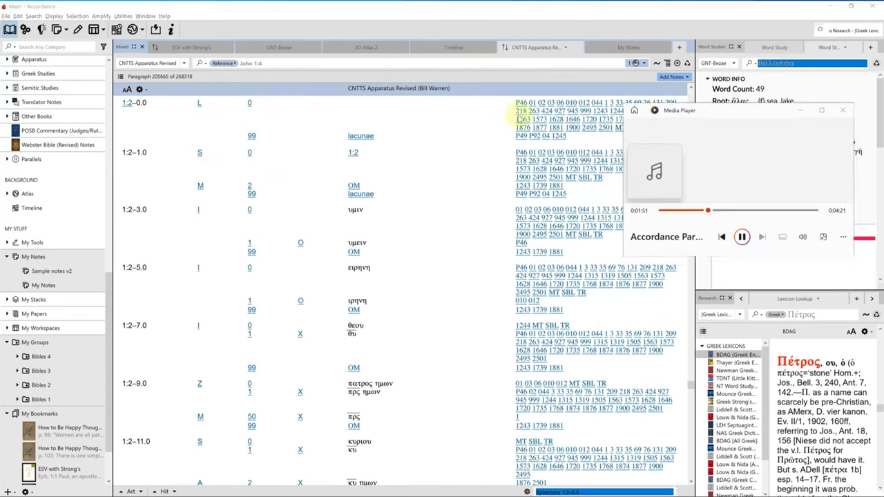
key(super+Tab)
click(166, 254)
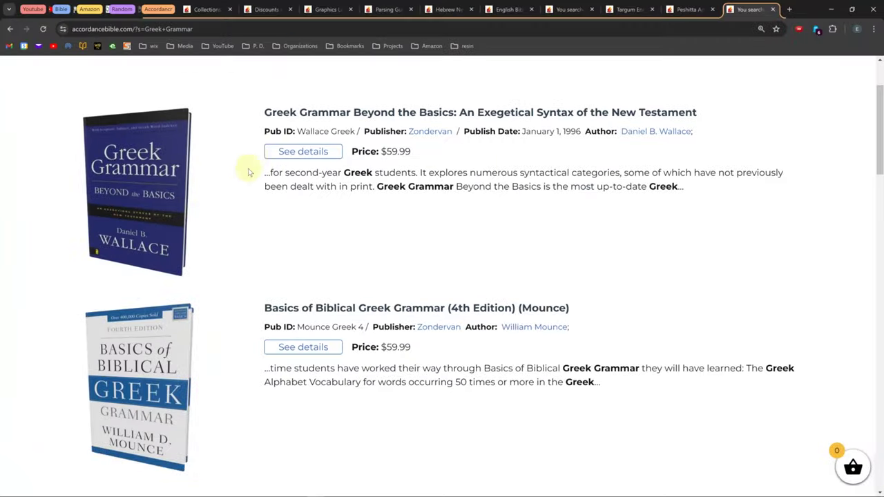
scroll(256, 170, down, 3)
scroll(276, 175, down, 3)
key(super+Tab)
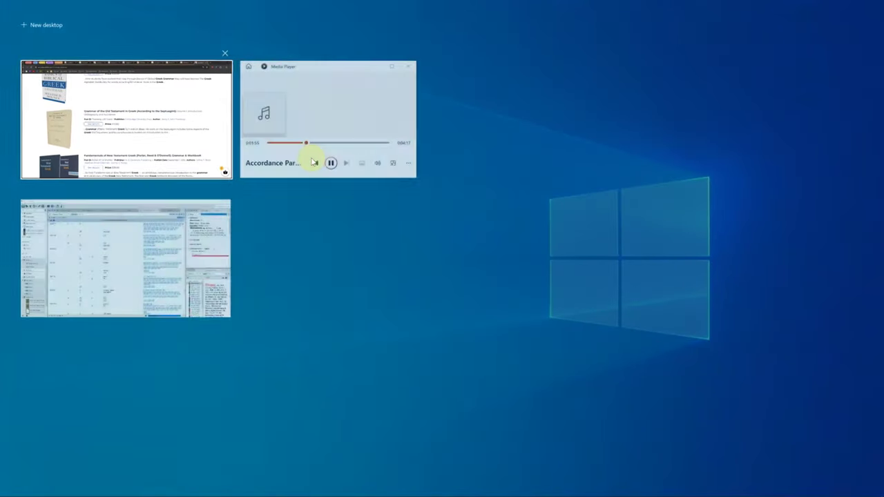
click(228, 222)
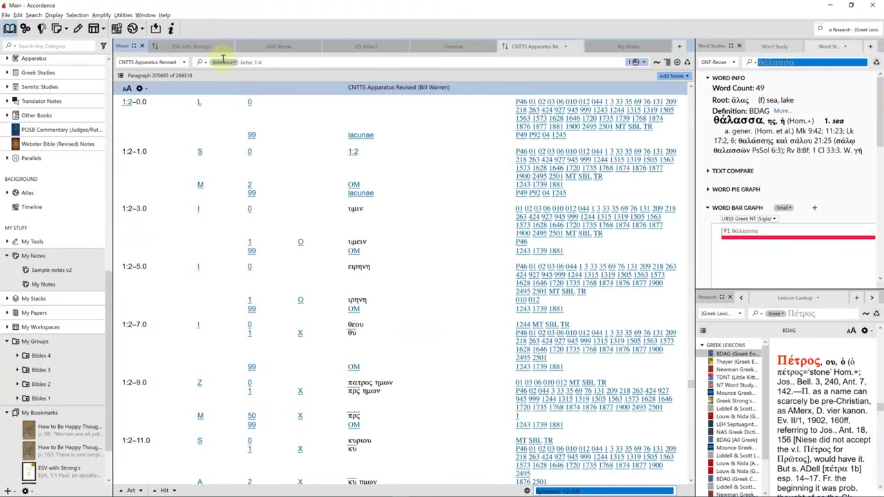
- View the My Notes tab and try to create a new notes file from ESV with Strong's
click(630, 46)
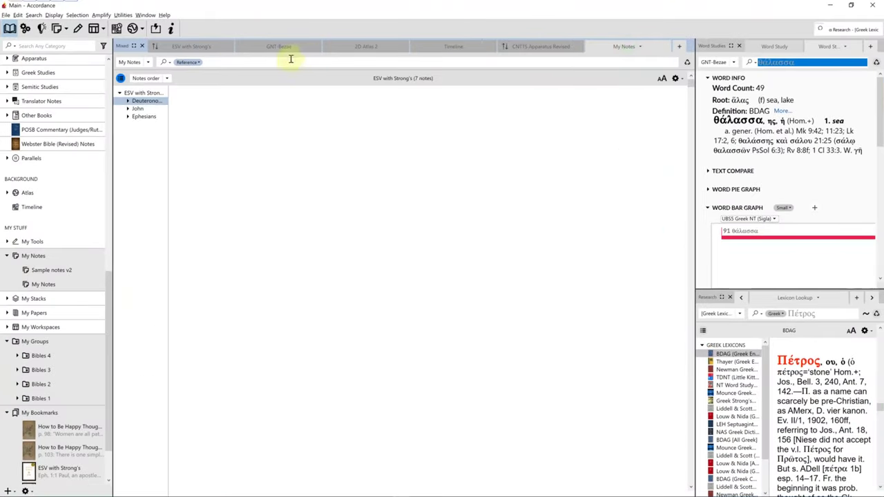
click(197, 46)
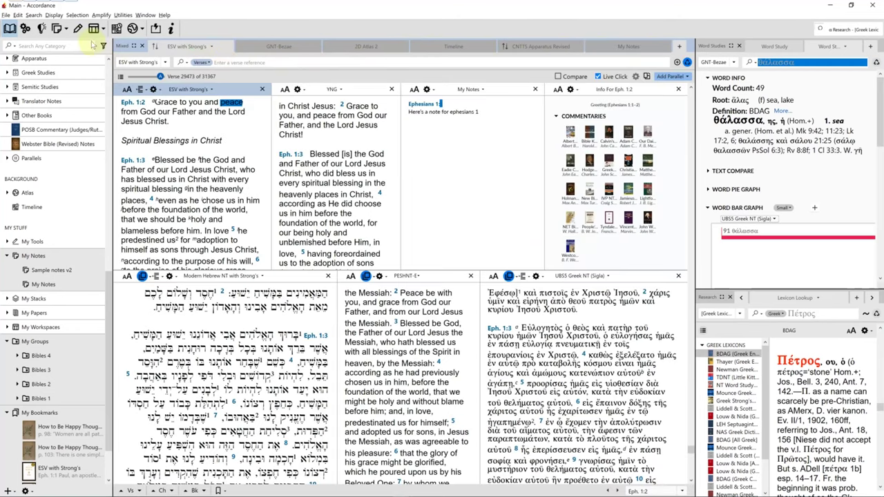
click(66, 29)
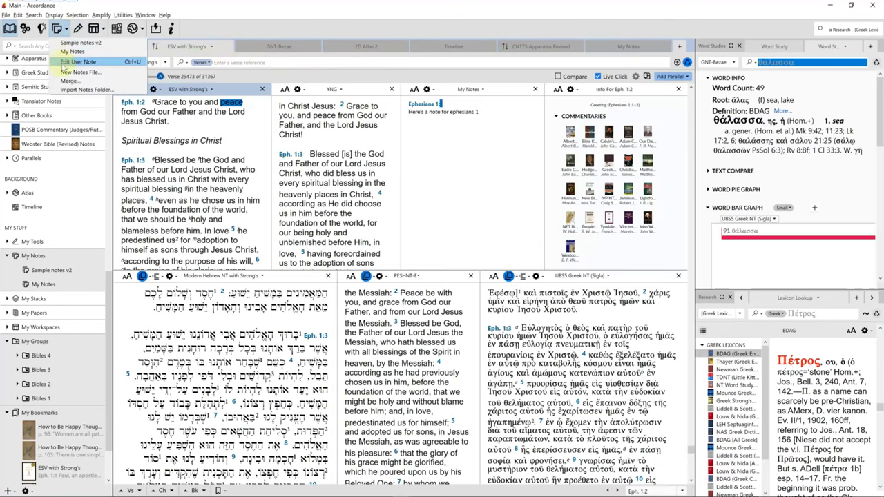
click(66, 72)
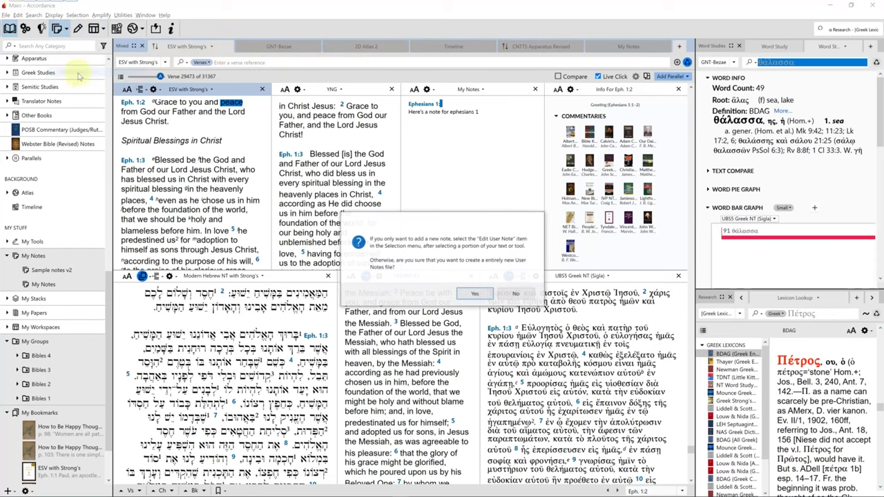
click(509, 293)
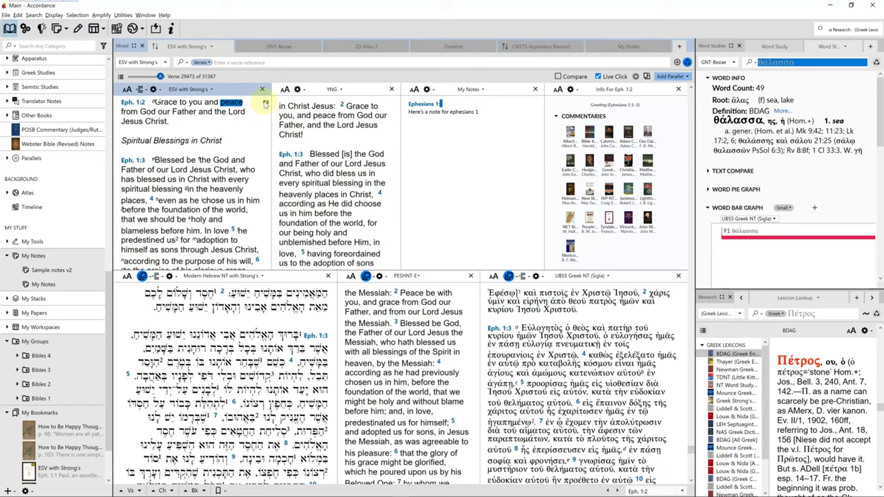
- Add a note reading "dsfgdgf" to Eph. 1:2 of ESV with Strong's in My Notes
click(266, 104)
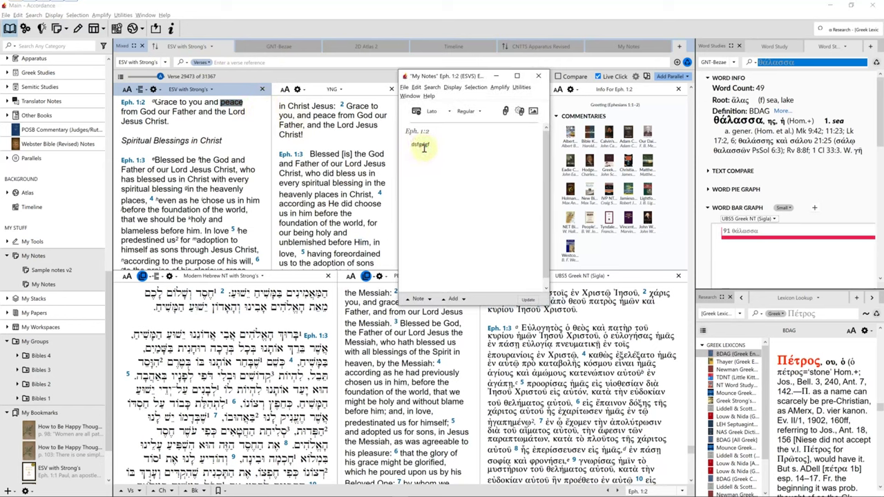
click(528, 301)
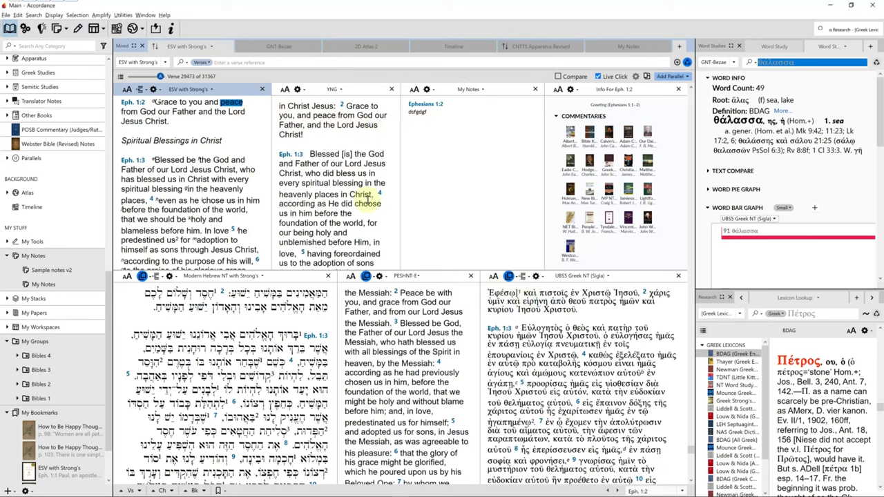
- Try adding a My Notes entry reading "sfafs" for selected text in Eph. 1:3 and close the note
scroll(232, 130, up, 1)
drag(198, 188, 220, 206)
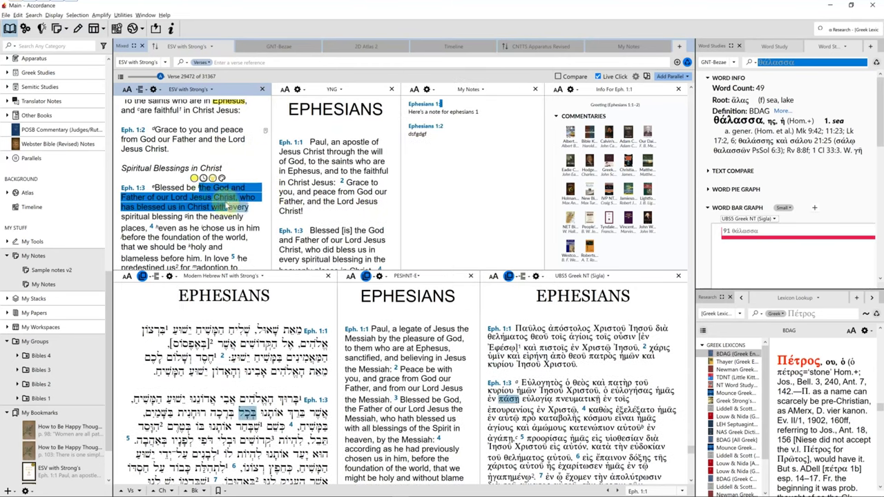
right_click(225, 205)
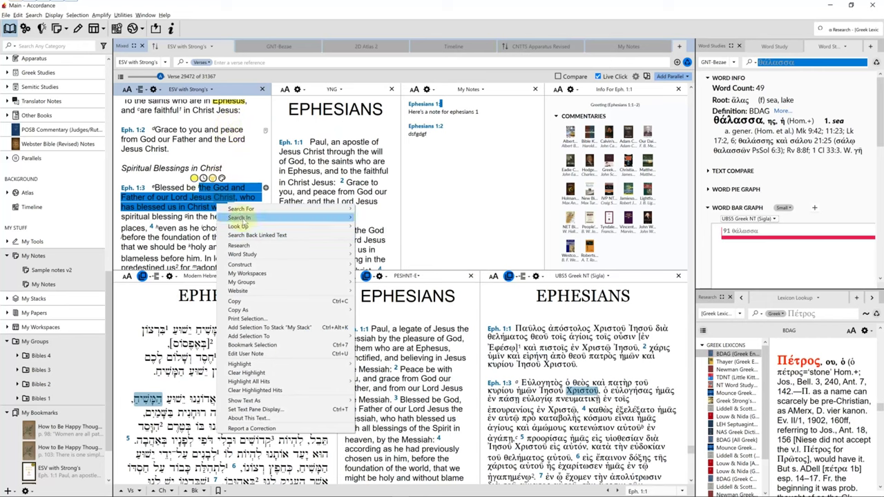
click(246, 353)
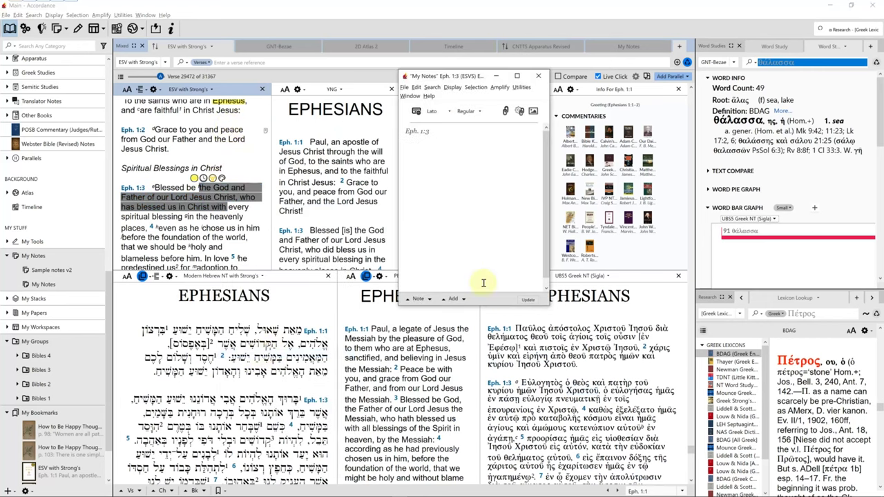
text(sfafs)
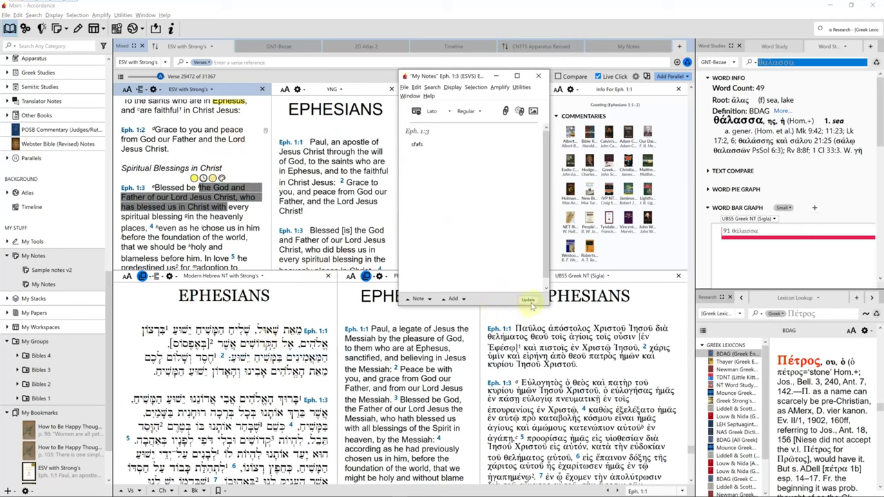
click(538, 76)
click(460, 282)
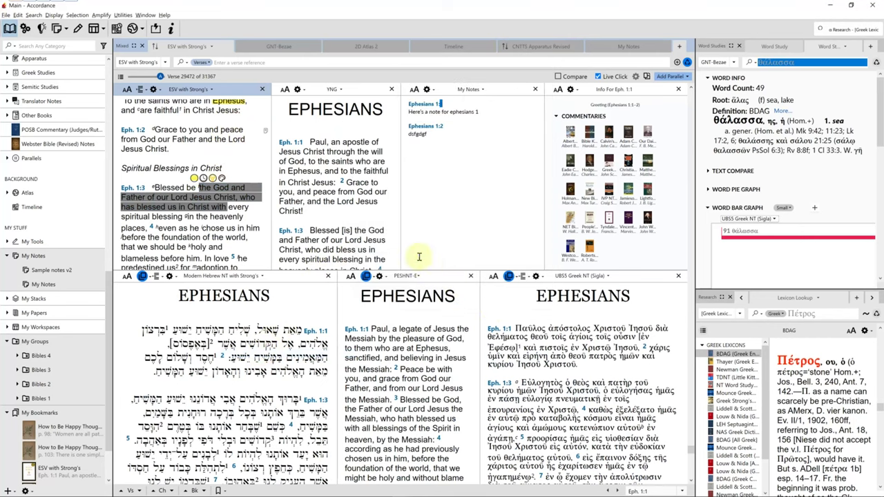
- Try starting a new Eph. 1:3 note in My Notes from the verse's note marker
click(265, 188)
click(266, 188)
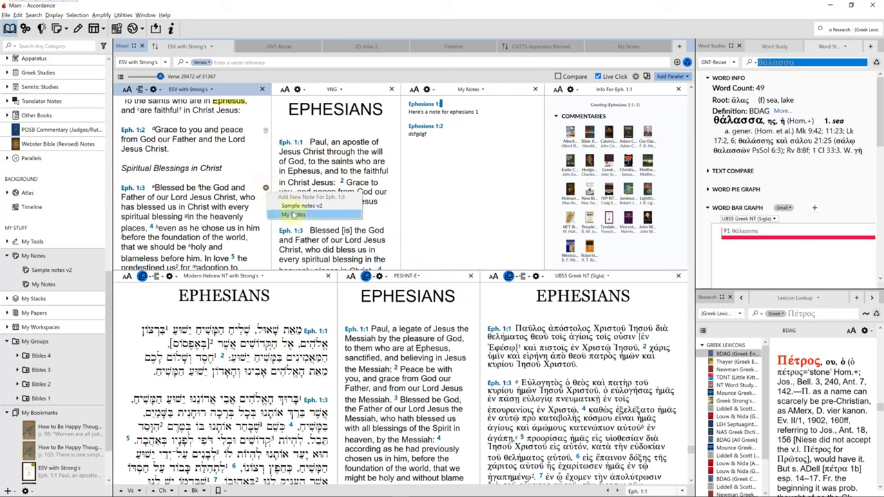
click(293, 215)
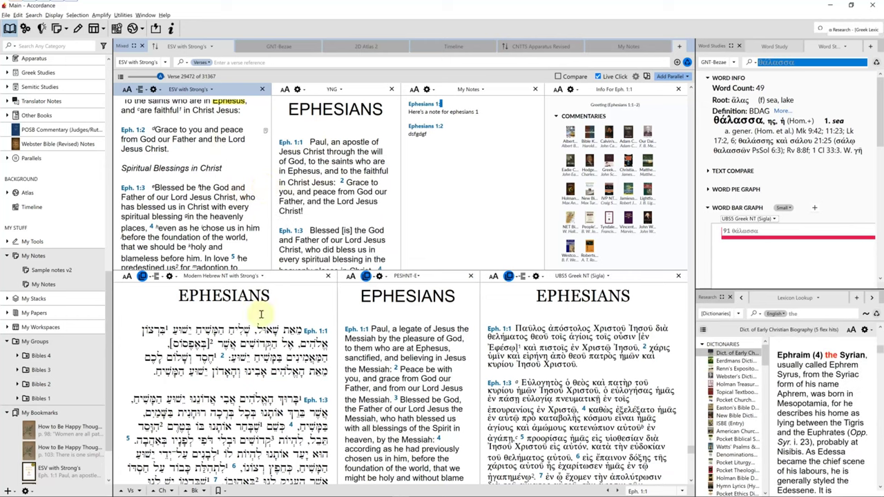
- Look up הקדושים in Eph. 1:1 of the Modern Hebrew NT, "believing" in PESHNT-E, and "the" in the ESV
click(266, 343)
click(399, 358)
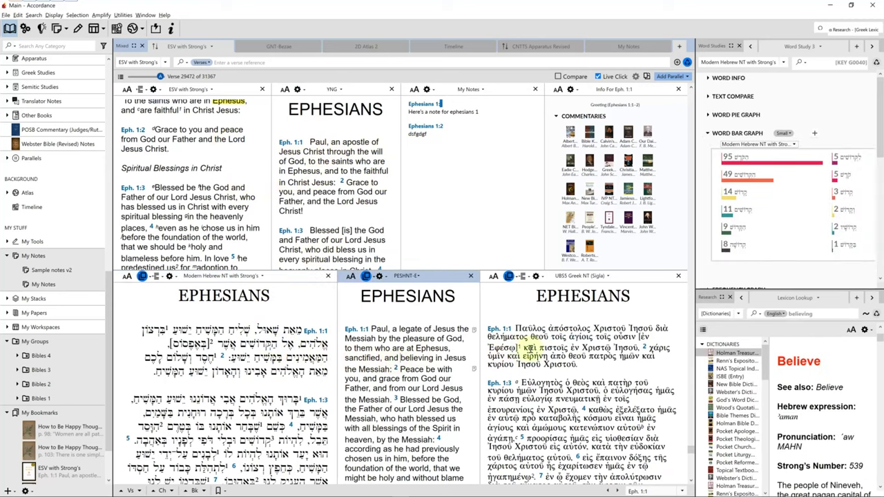
click(221, 138)
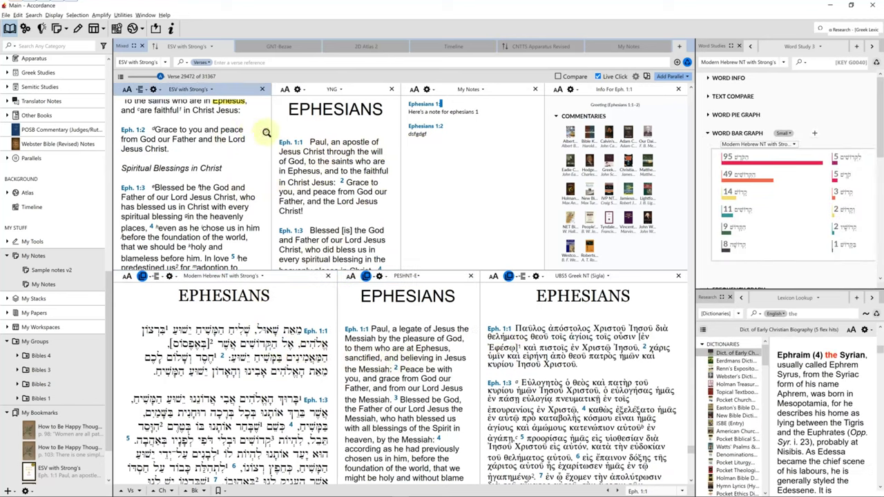
- Edit the Eph. 1:1 note in My Notes to turn "ephesians 1" into a scripture link and update the note
scroll(249, 129, up, 3)
scroll(239, 134, up, 1)
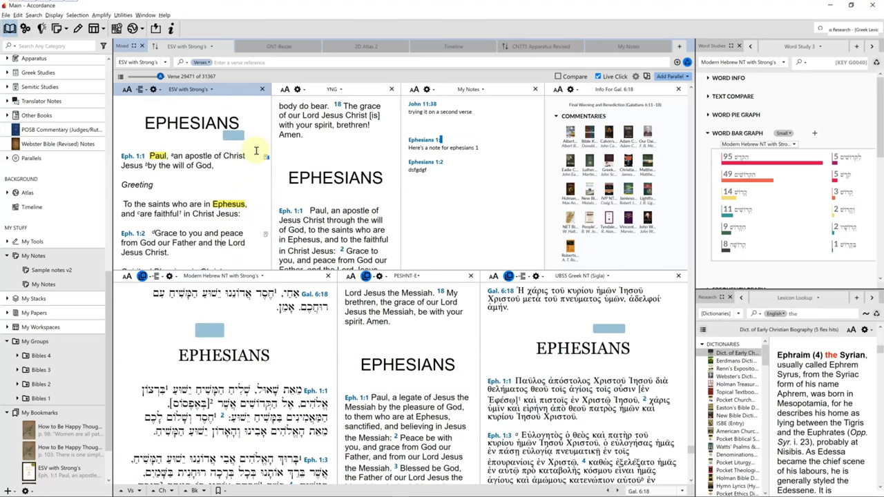
click(266, 157)
click(287, 184)
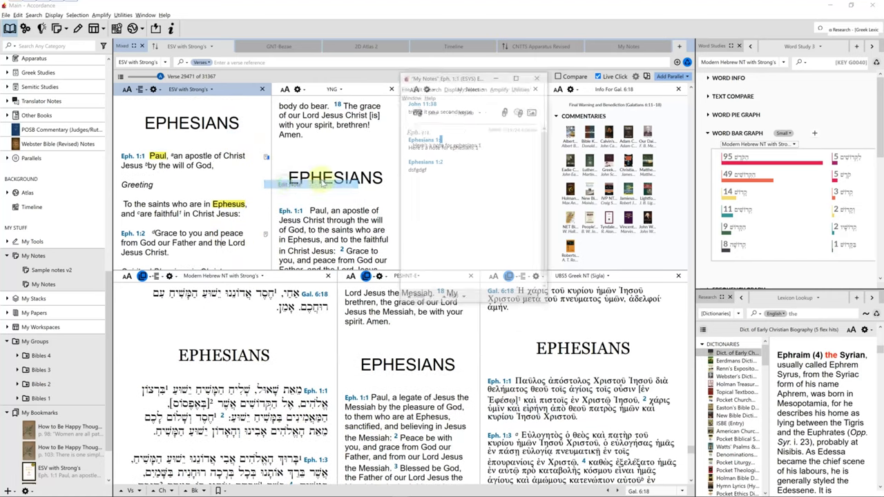
click(520, 110)
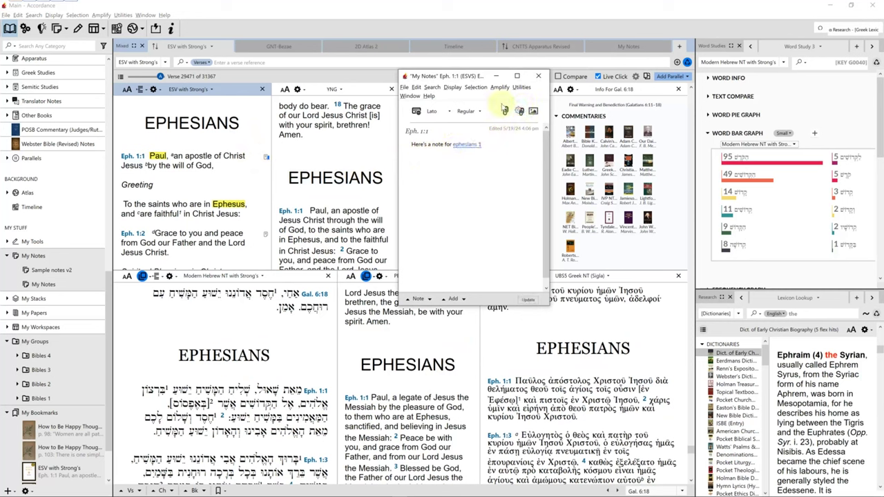
click(528, 301)
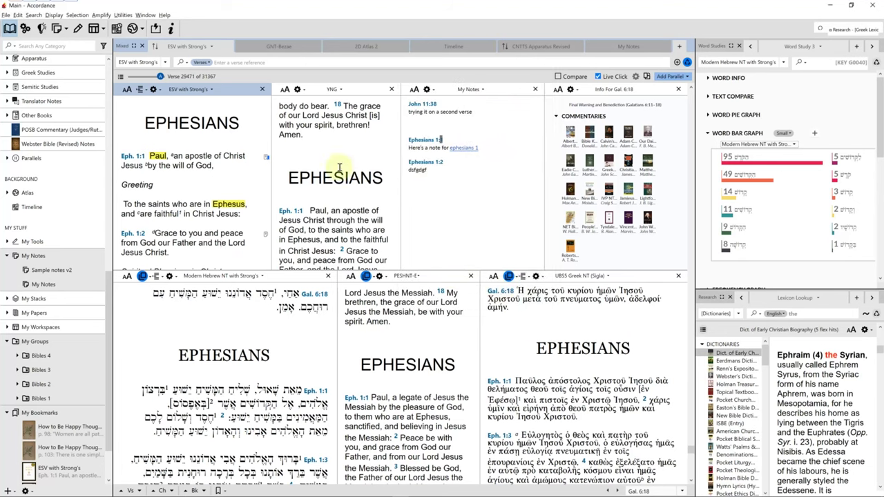
- Follow the "ephesians 1" link in the My Notes parallel and hide the library
click(463, 148)
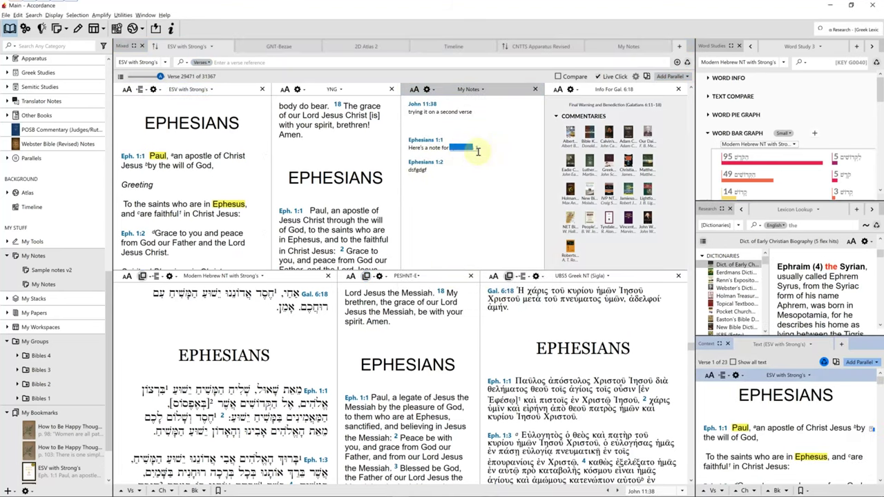
click(458, 172)
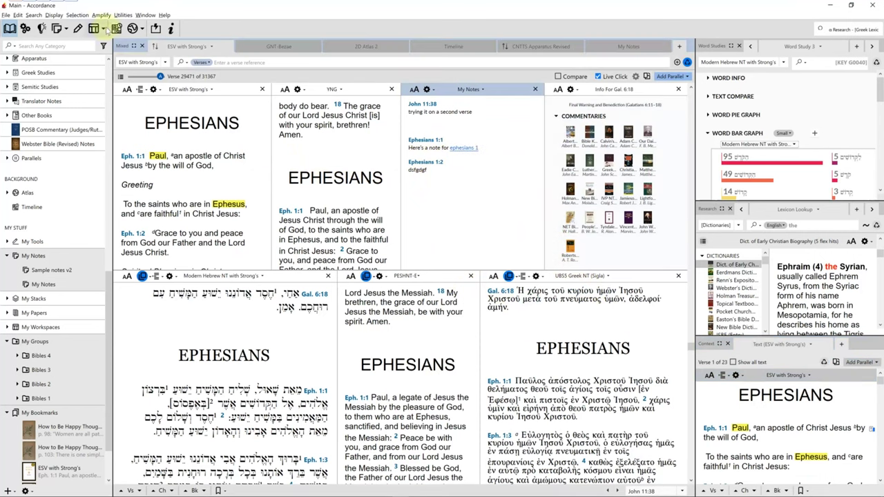
click(65, 29)
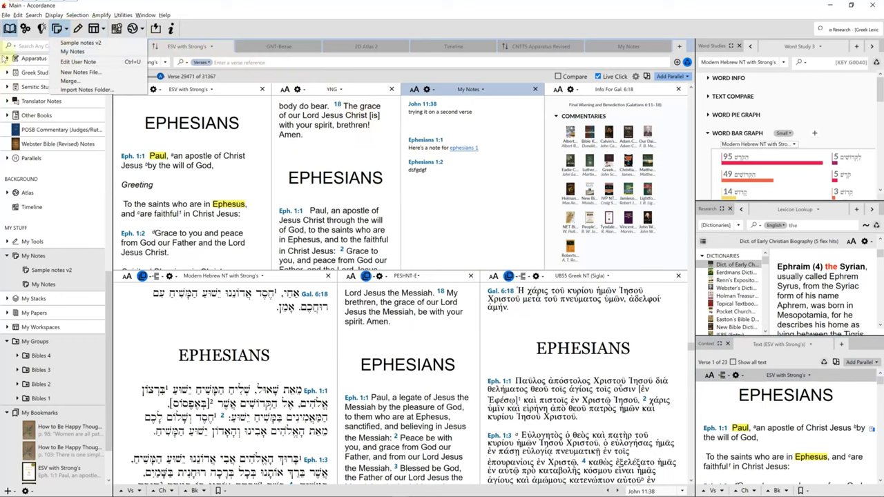
click(9, 29)
click(47, 286)
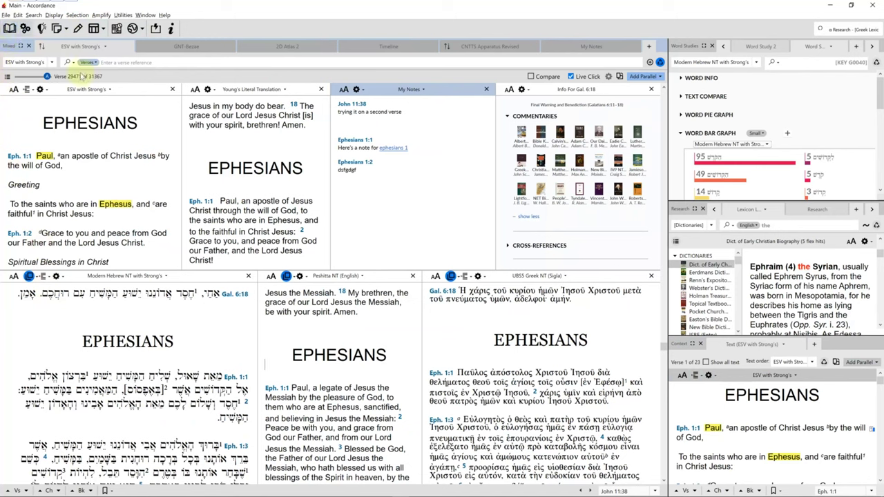
- Highlight "apostle" in Eph. 1:1 of ESV with Strong's in yellow and clear that highlight
drag(72, 156, 97, 157)
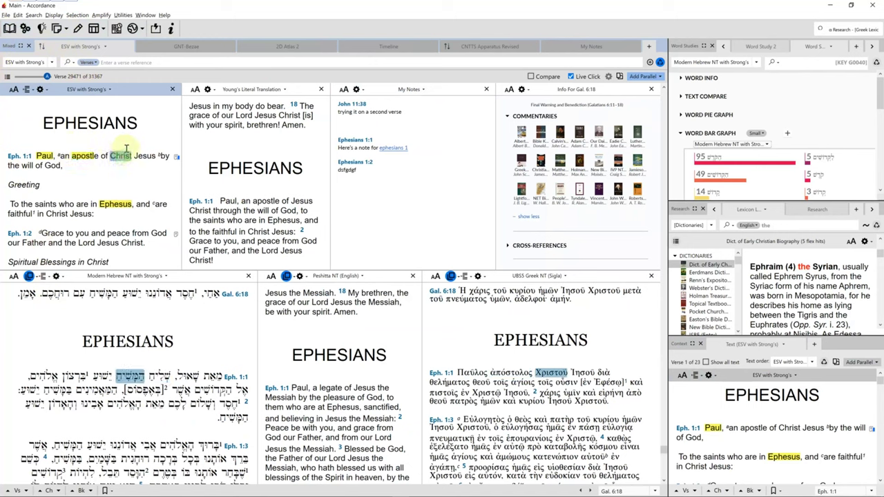
drag(72, 158, 97, 158)
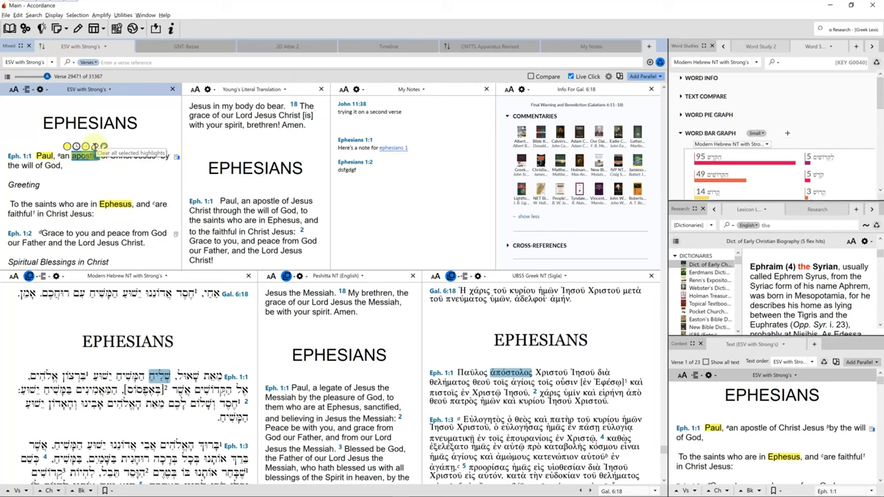
click(98, 146)
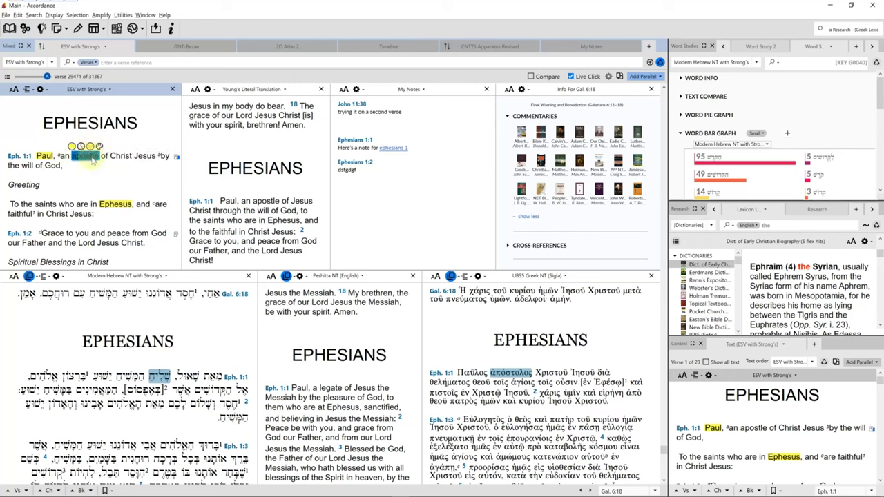
click(121, 158)
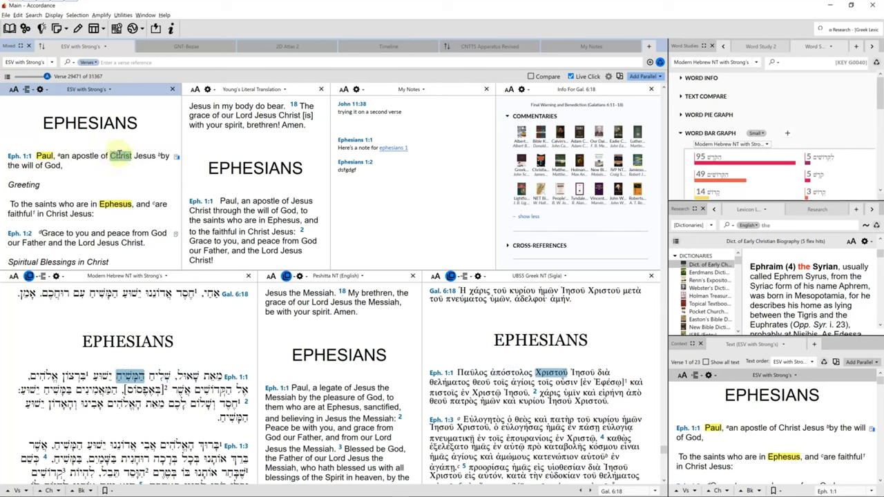
- Set the color of the Important highlight style in My Highlights to Cyan
click(77, 28)
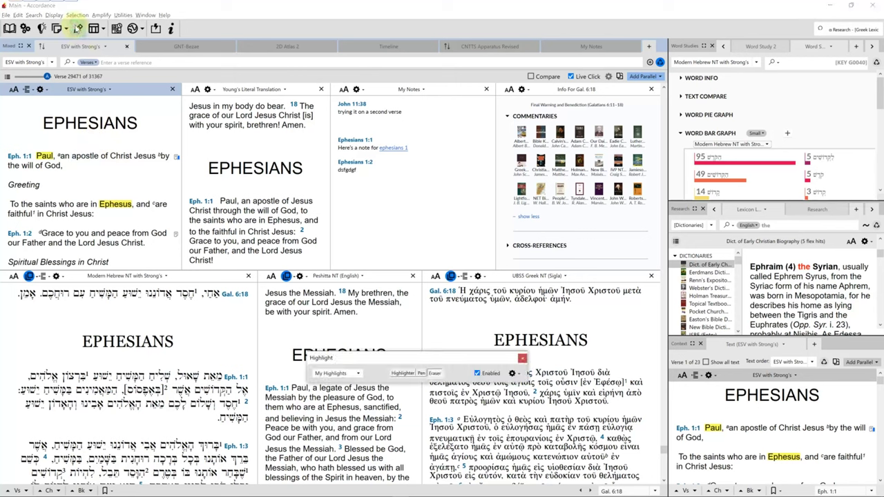
click(513, 375)
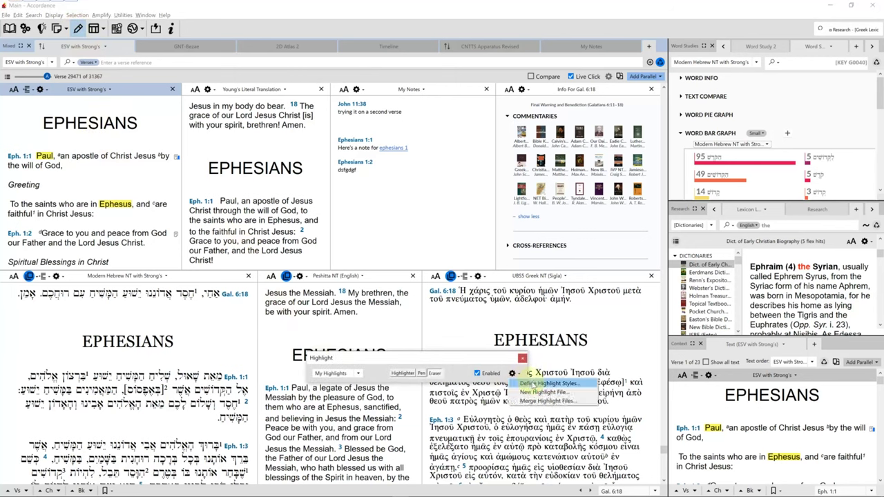
click(546, 384)
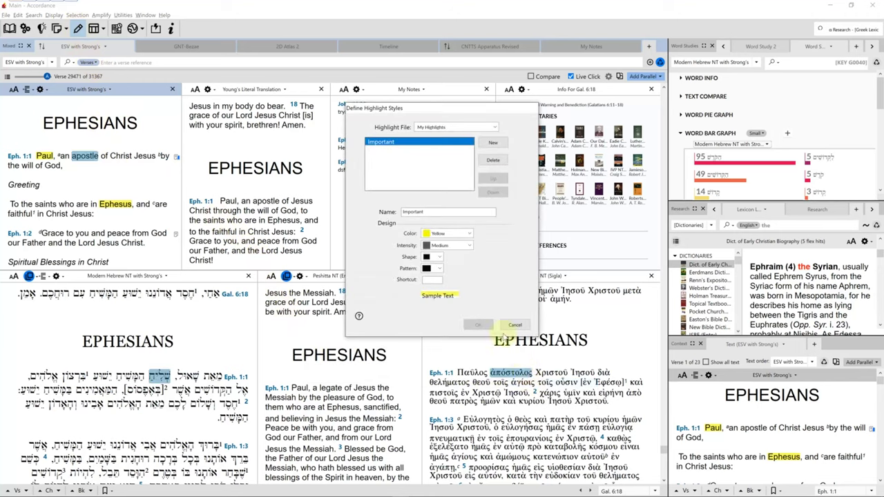
click(467, 237)
click(434, 314)
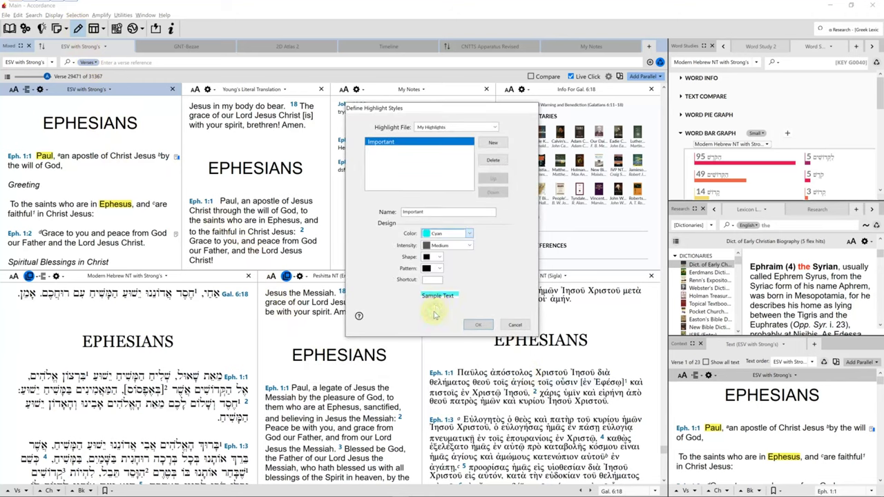
click(477, 325)
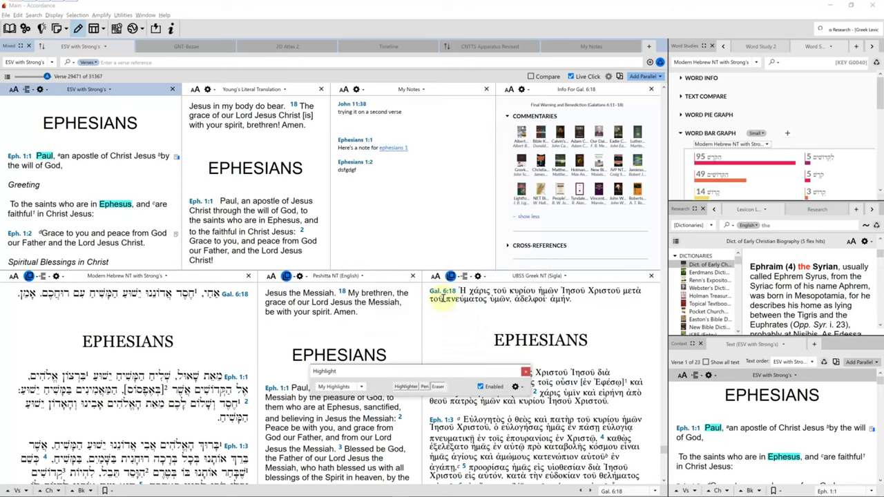
- Try the Highlight palette's active tool on "apostle" in Eph. 1:1 of ESV with Strong's
click(99, 157)
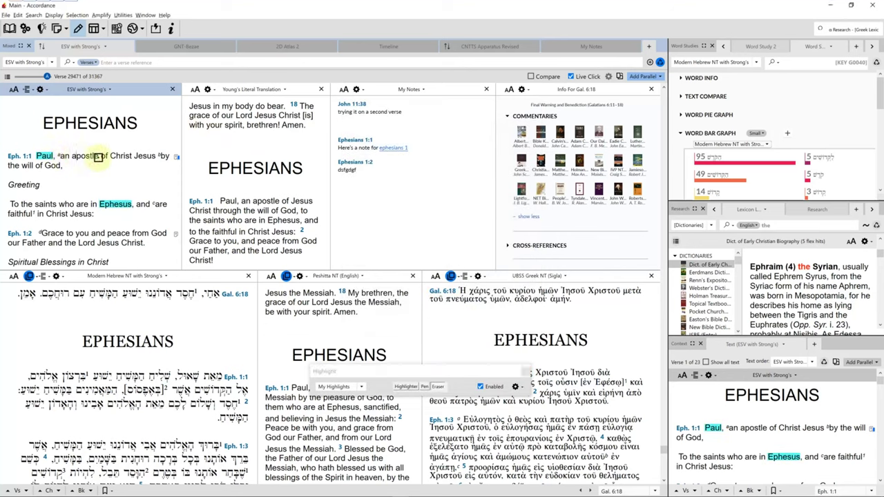
click(74, 156)
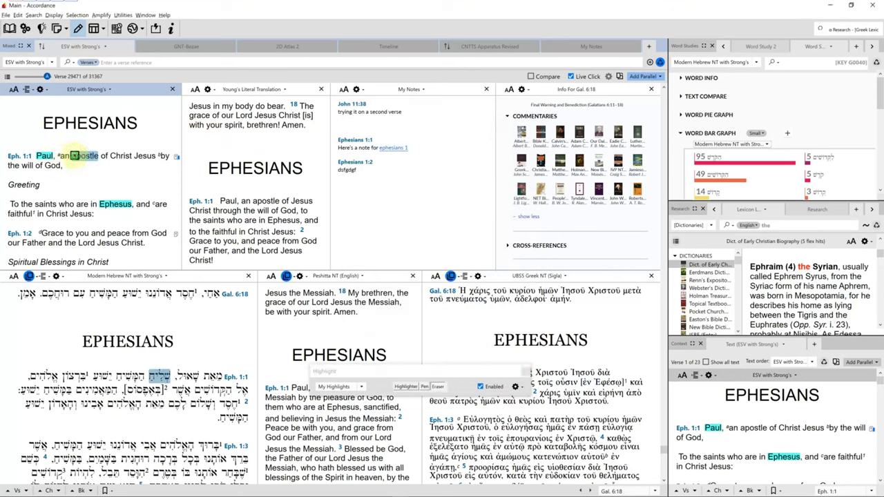
key(ctrl+z)
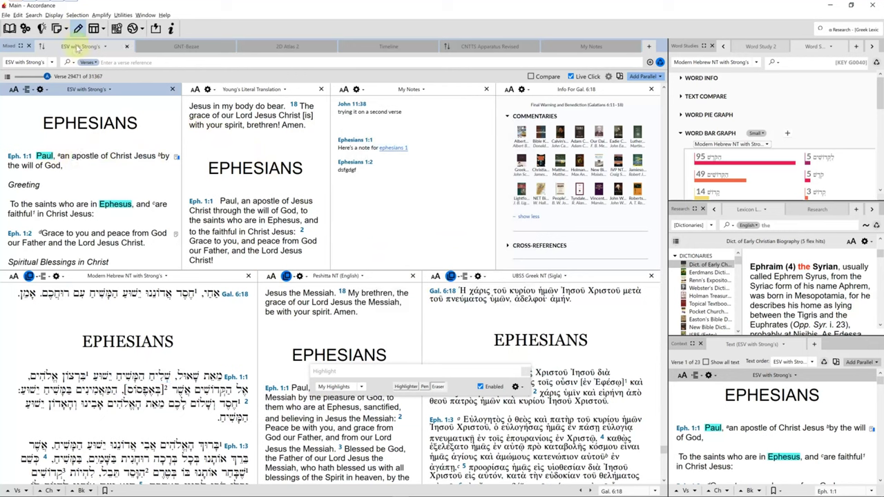
- Try creating a new highlight file with the suggested name My Highlights
click(517, 388)
click(543, 410)
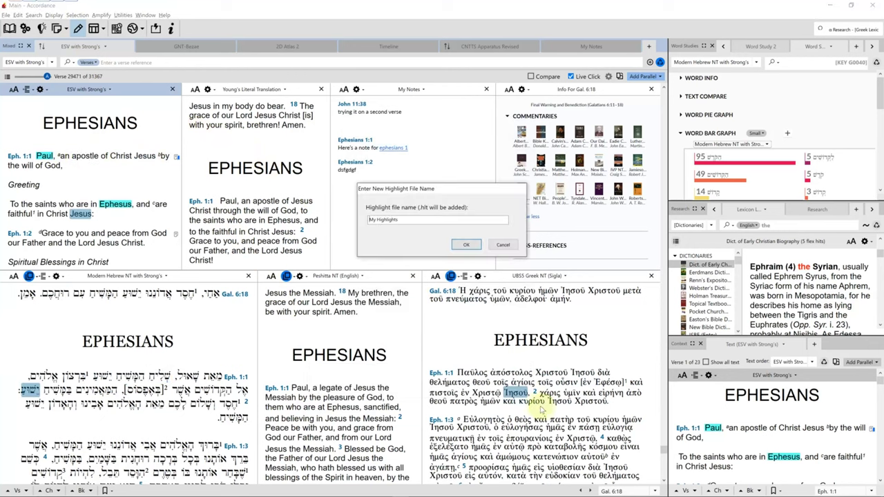
click(475, 245)
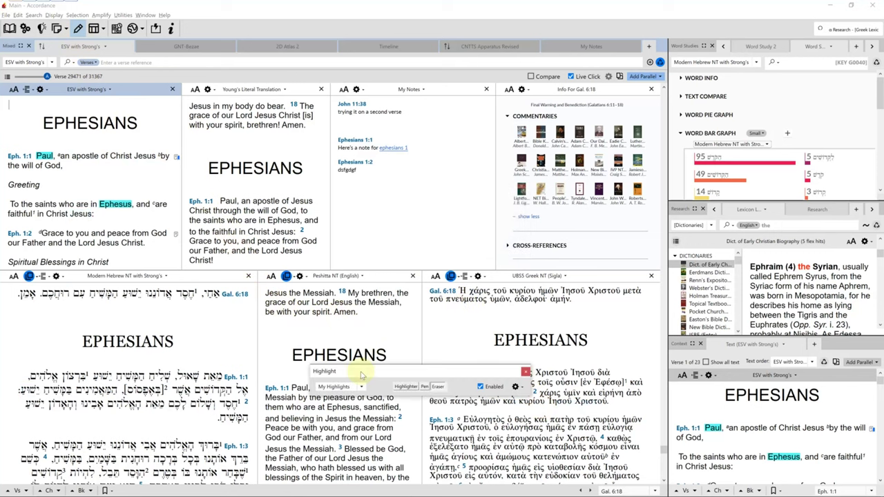
- Switch the active highlight file to Blue and back to My Highlights
click(341, 387)
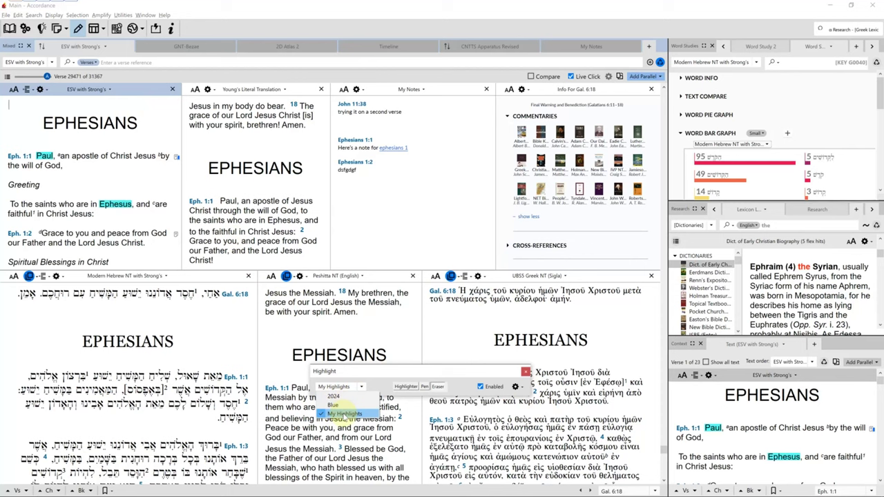
click(335, 405)
click(343, 399)
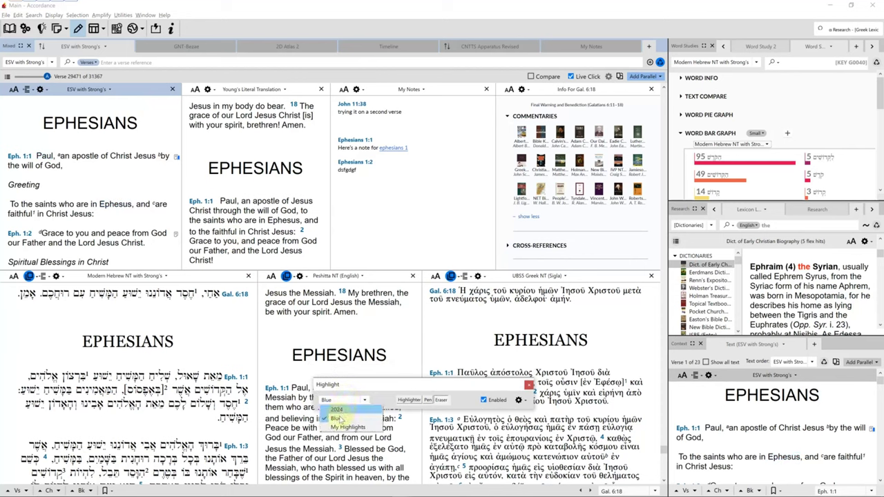
click(346, 426)
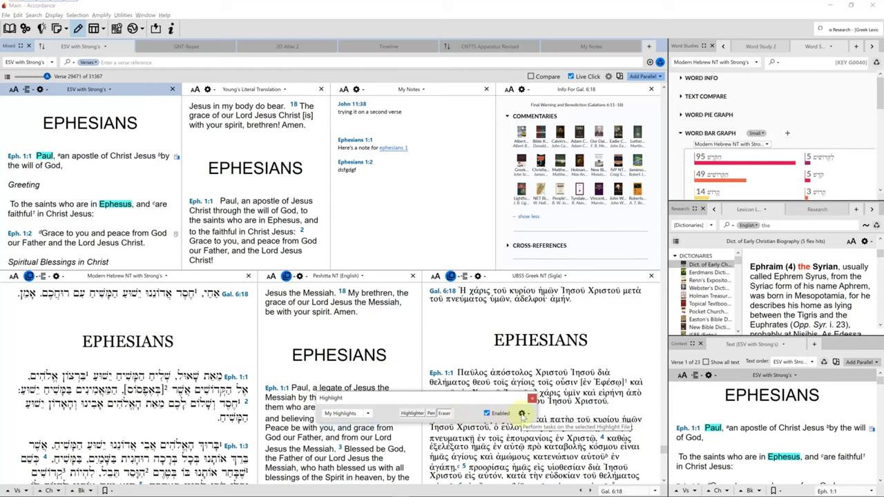
- Try setting up a merge of the My Highlights file into the Blue highlight file
click(523, 414)
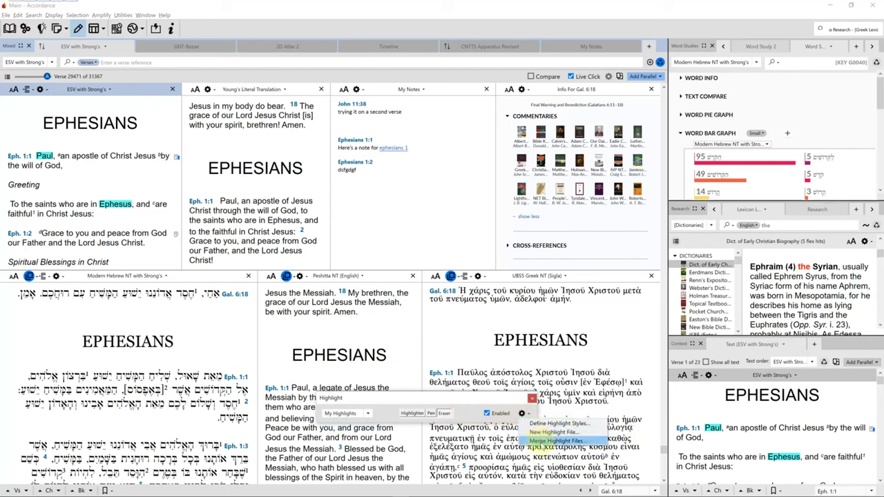
click(545, 442)
click(397, 207)
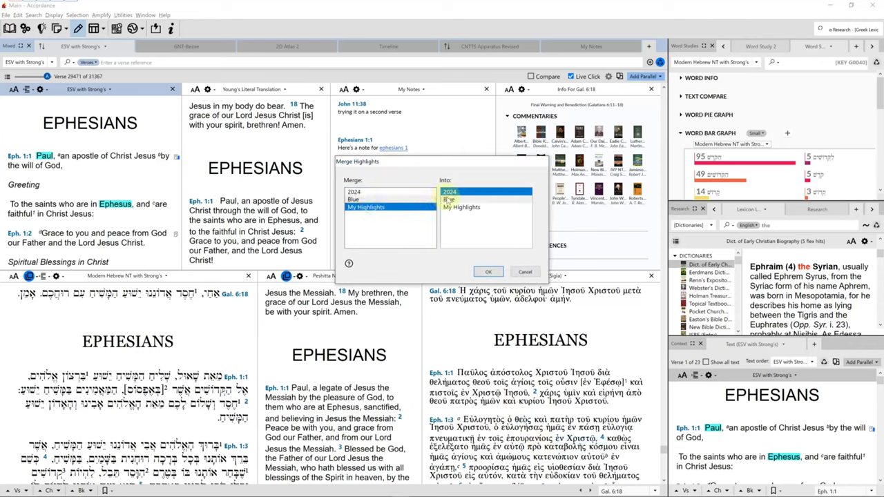
click(449, 200)
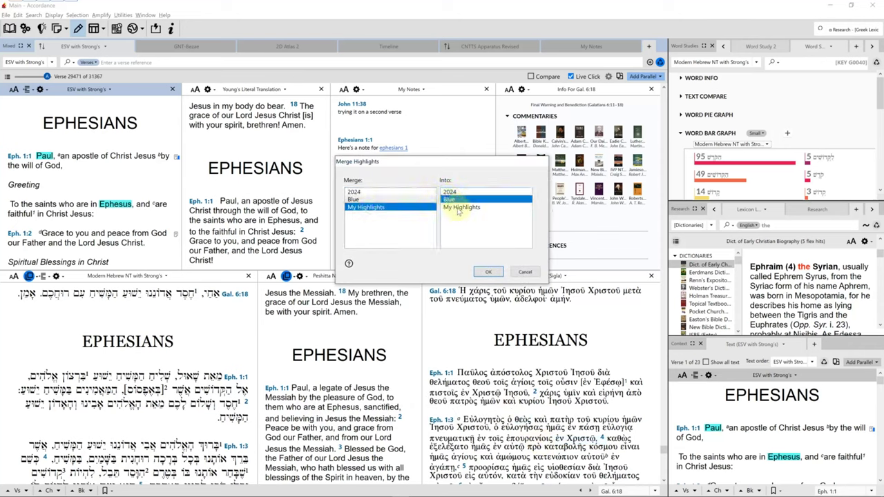
click(518, 272)
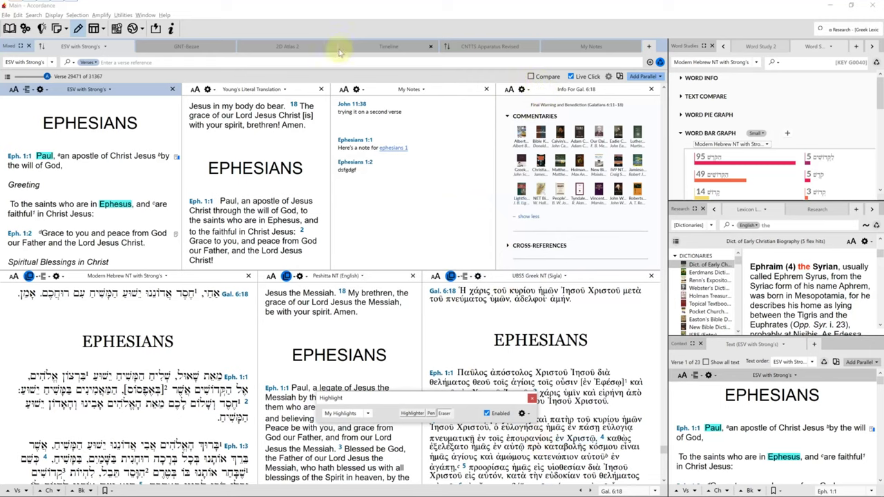
- View the 2D atlas and look up "Ephesus" from Eph. 1:1 of ESV with Strong's on it
click(281, 47)
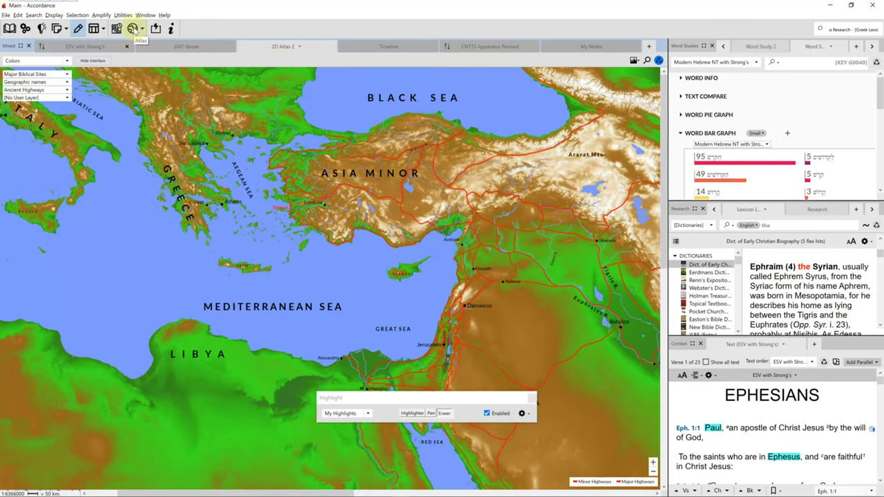
click(88, 46)
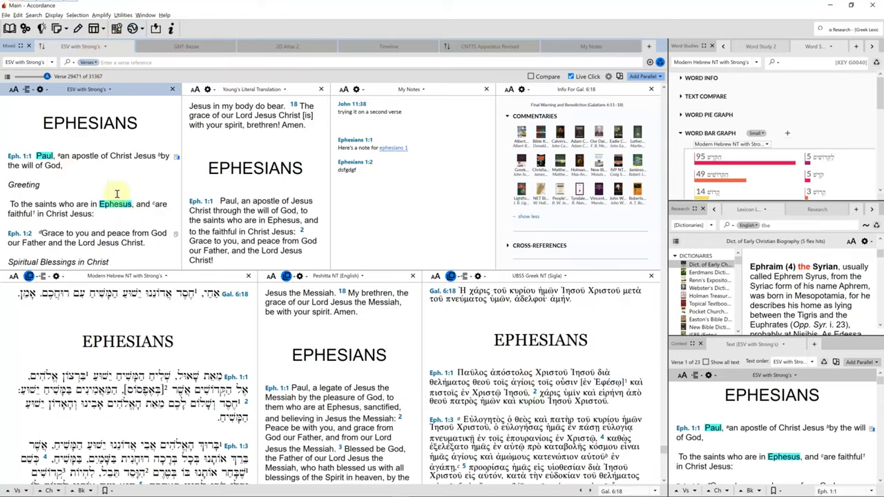
right_click(122, 207)
mouse_move(192, 234)
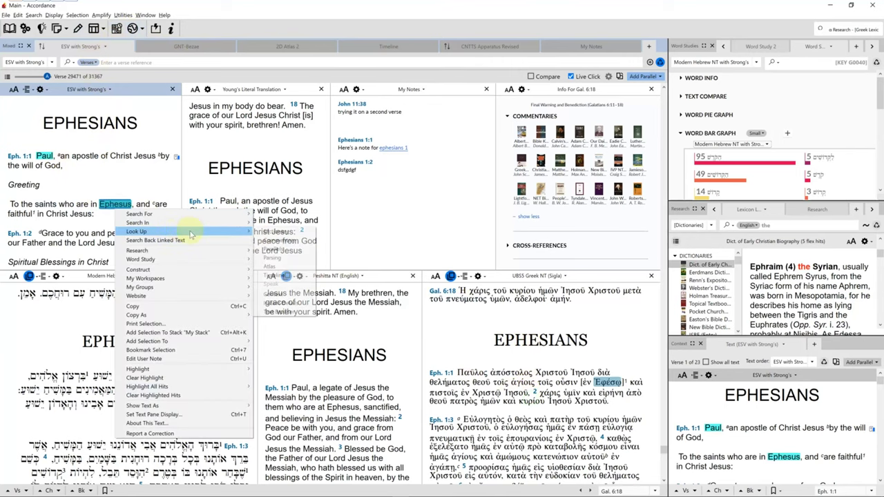
click(283, 266)
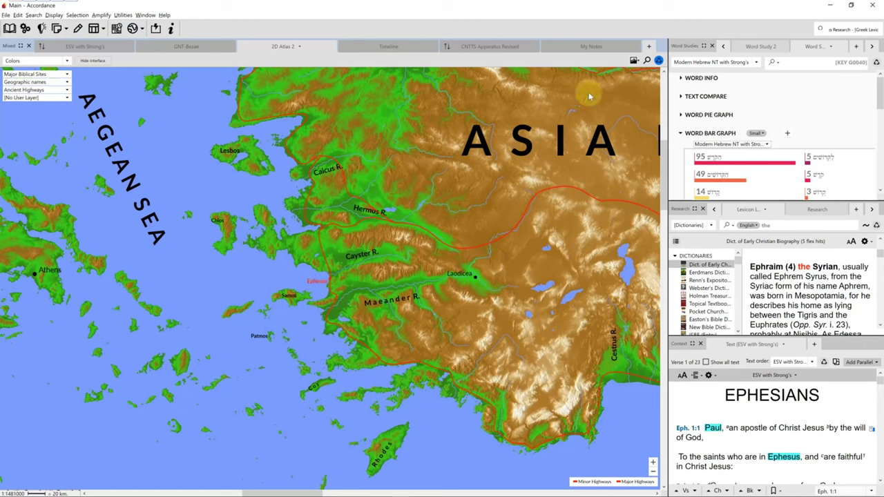
- View the atlas name finder and select a rectangular map region around Ephesus
click(647, 61)
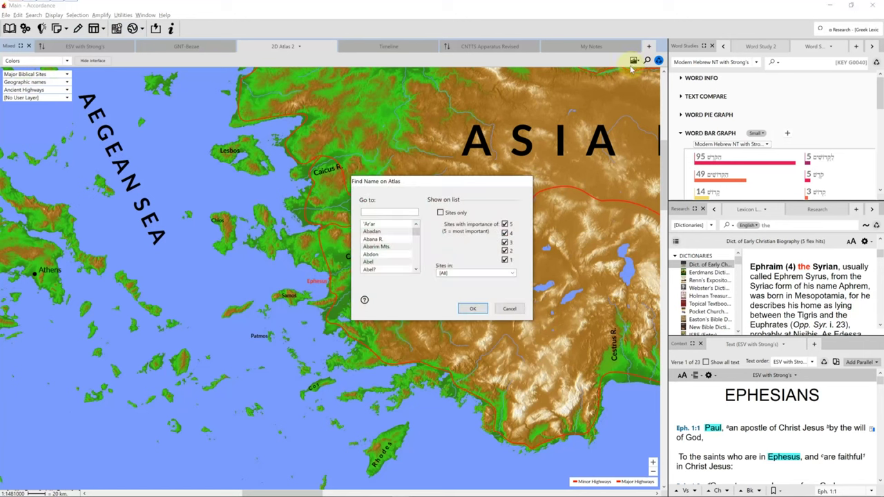
click(507, 308)
drag(278, 250, 354, 288)
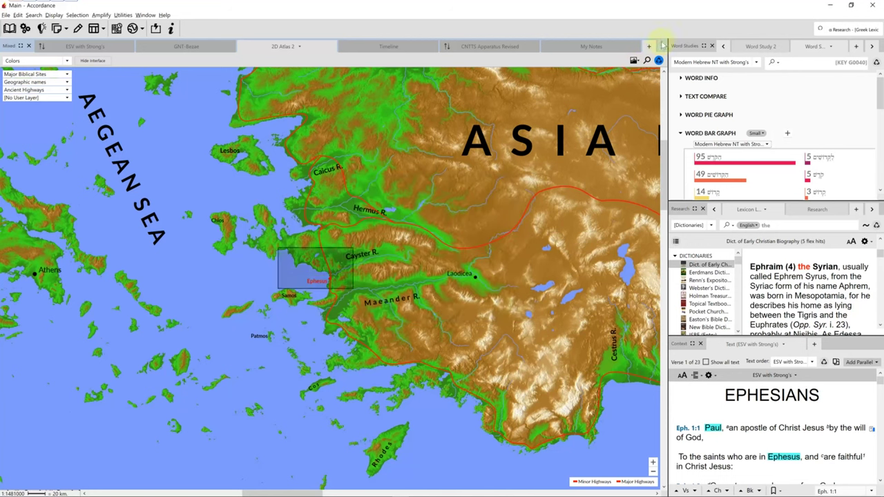
- View the selected region around Ephesus as a 3D map, rotate the terrain and close the map
click(634, 60)
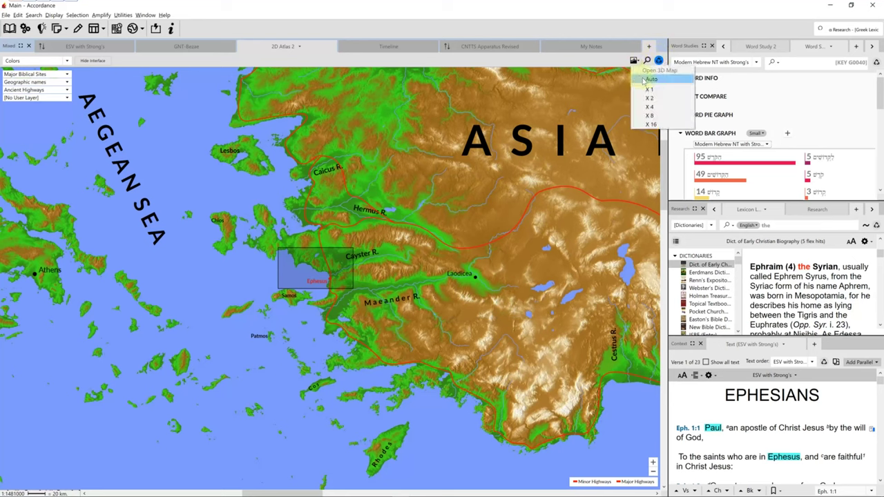
click(645, 73)
drag(208, 150, 216, 210)
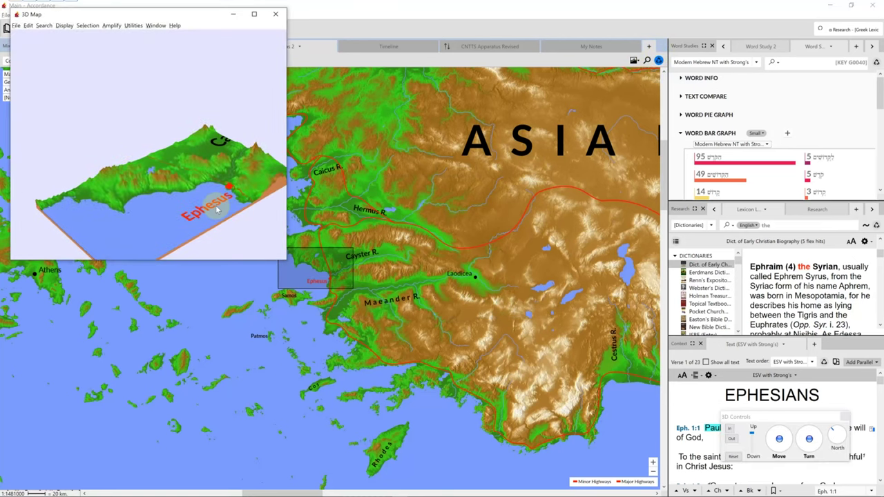
click(277, 16)
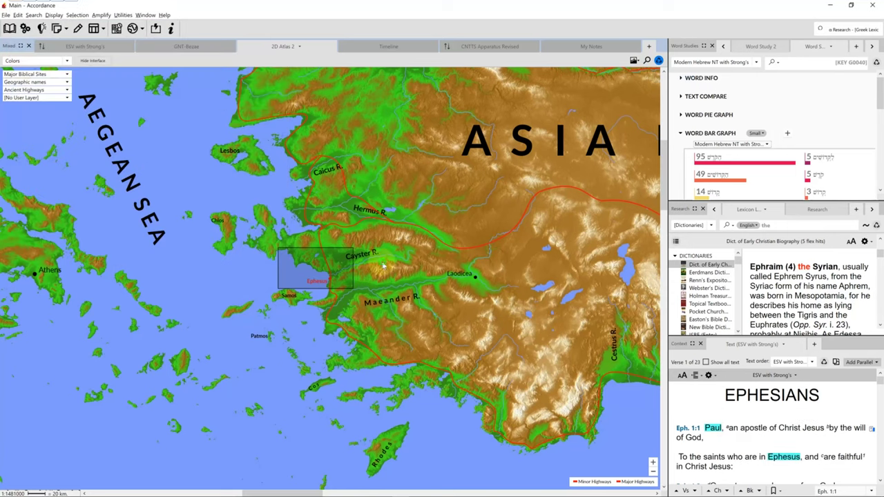
- Measure the route distance on the 2D atlas from Ephesus through Jerusalem, Antioch and Hamath to Tadmor, and clear the measurement
click(653, 466)
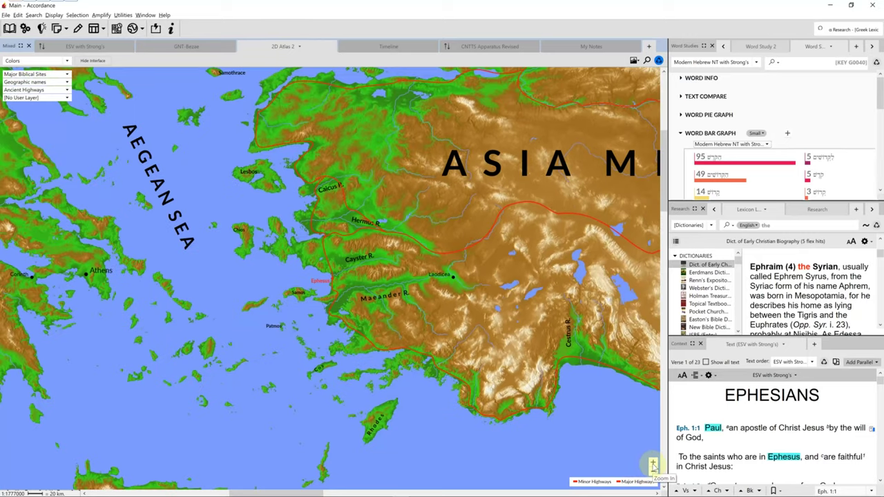
click(653, 467)
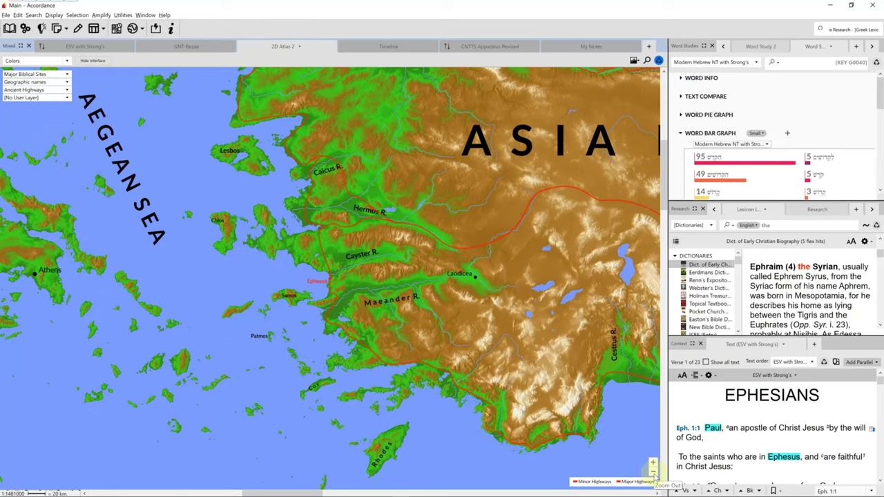
click(652, 474)
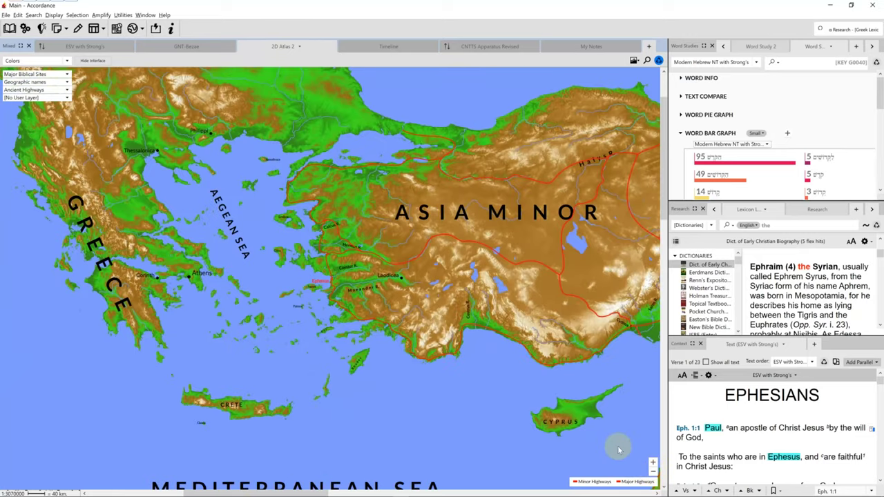
click(653, 473)
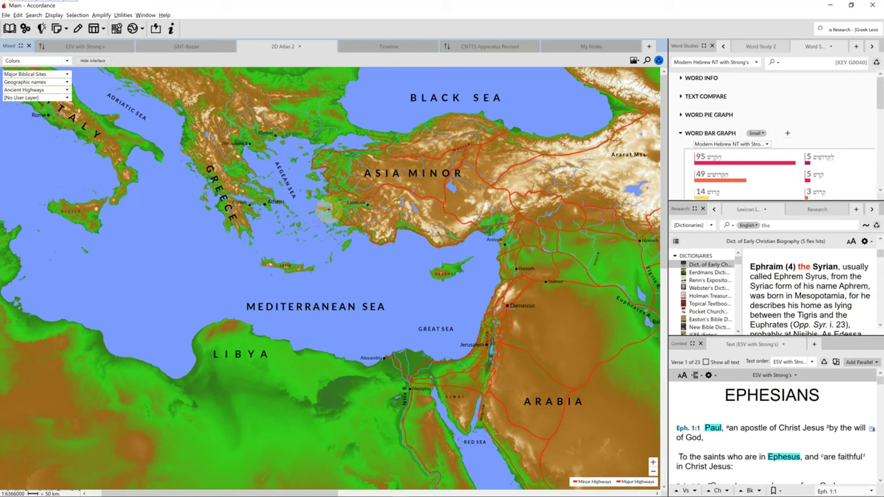
drag(329, 207, 489, 343)
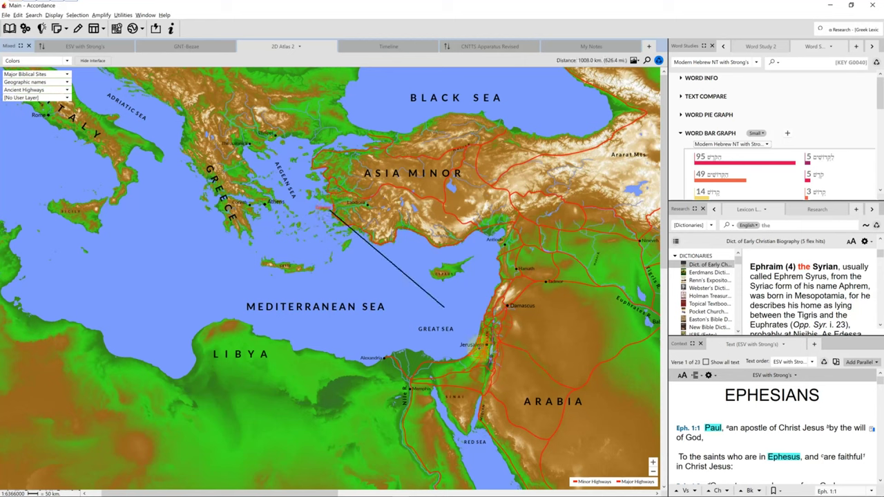
drag(444, 307, 609, 91)
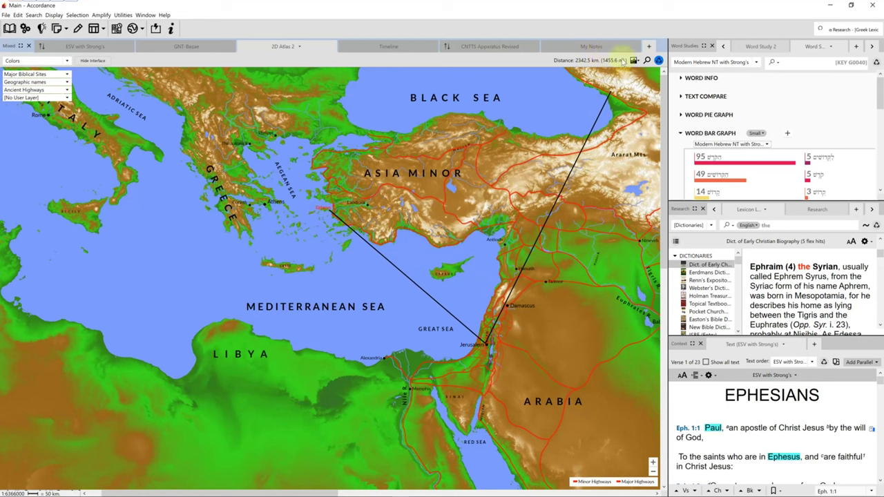
drag(598, 100, 523, 276)
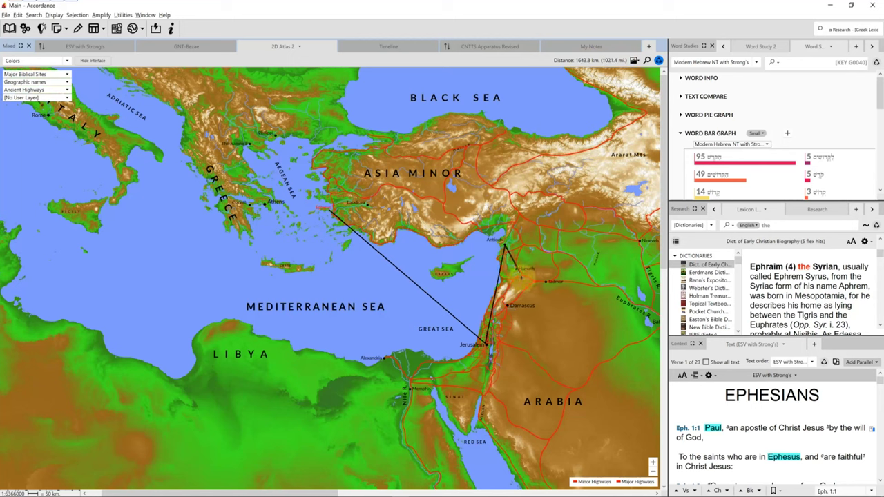
click(517, 269)
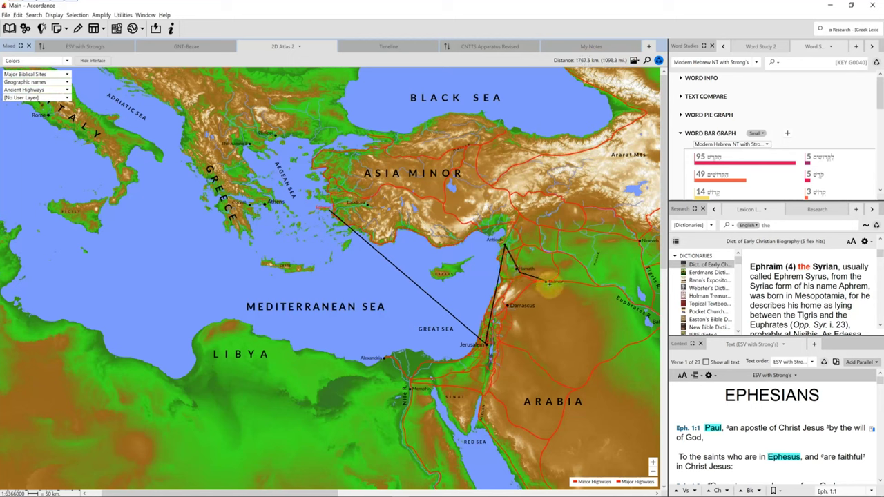
key(Escape)
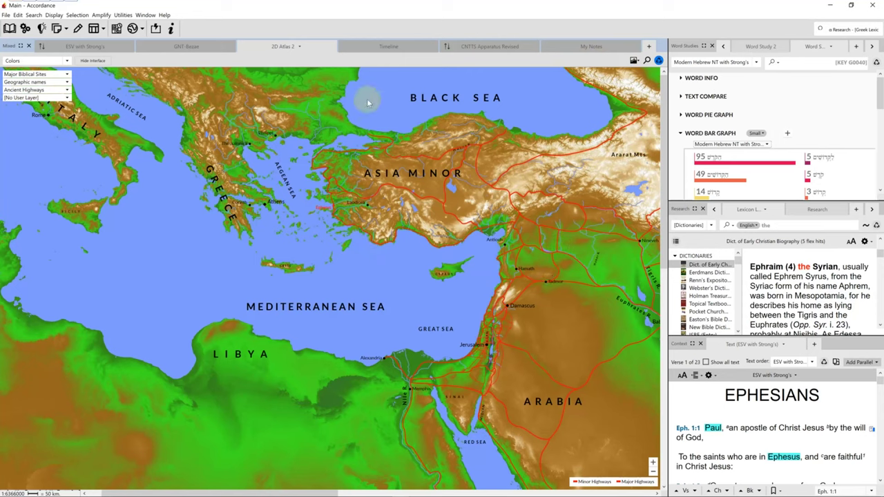
- Look up "Paul" from Eph. 1:1 of ESV with Strong's in the Timeline, choosing the Paul entry of class Individuals
click(88, 47)
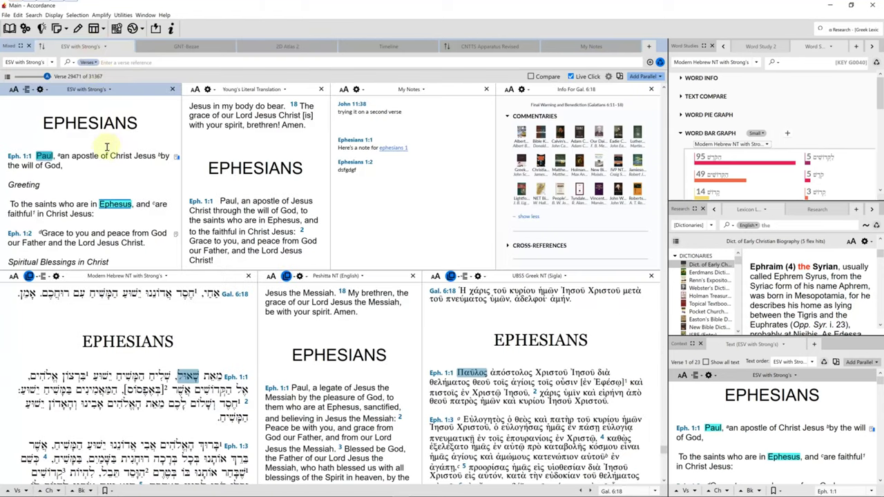
right_click(44, 156)
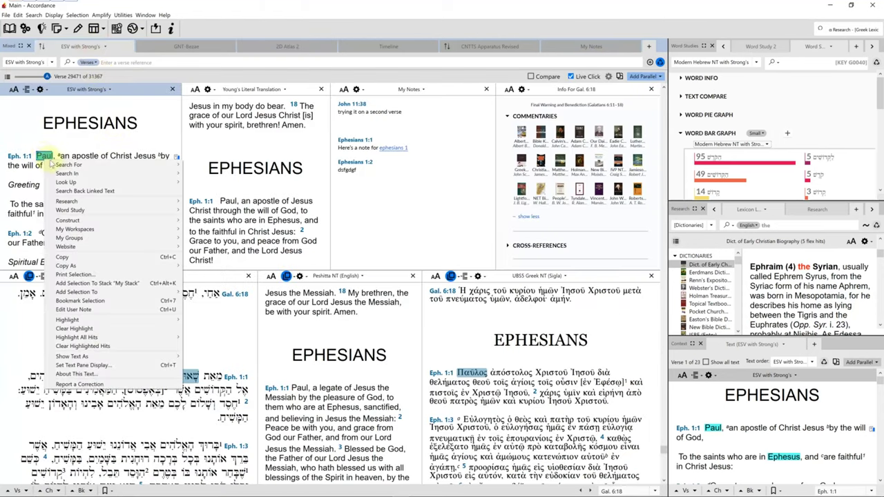
mouse_move(86, 183)
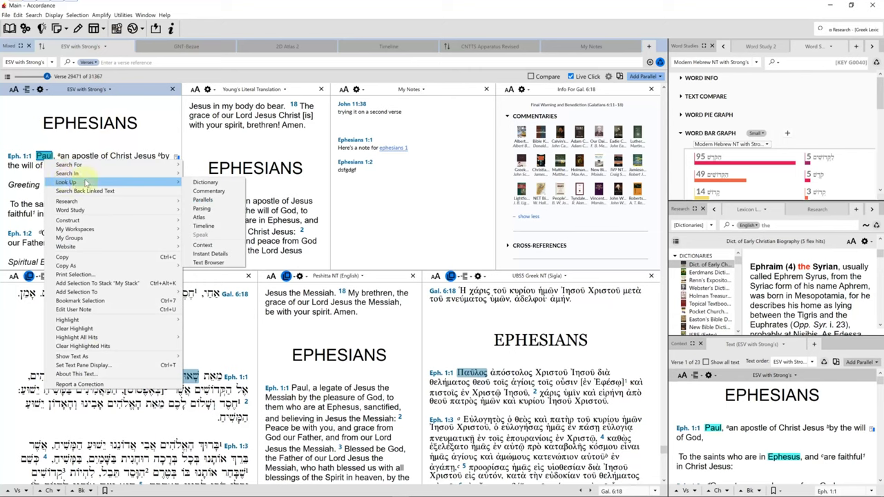
click(206, 225)
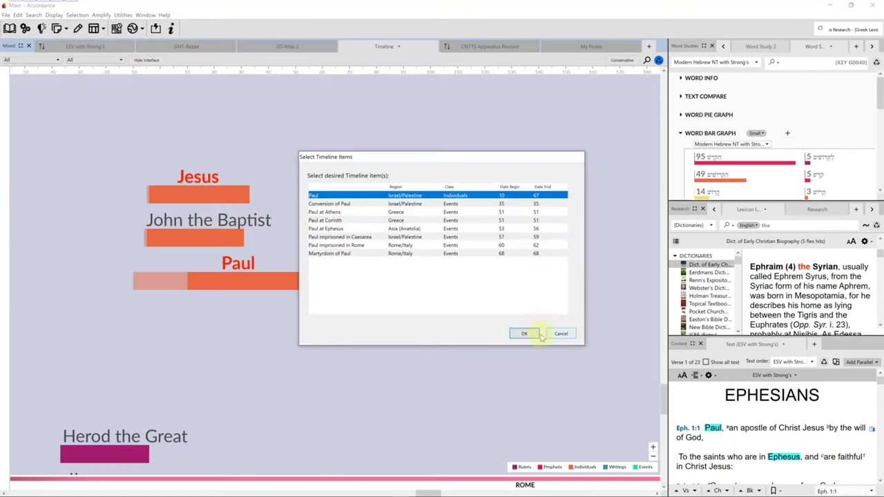
click(526, 334)
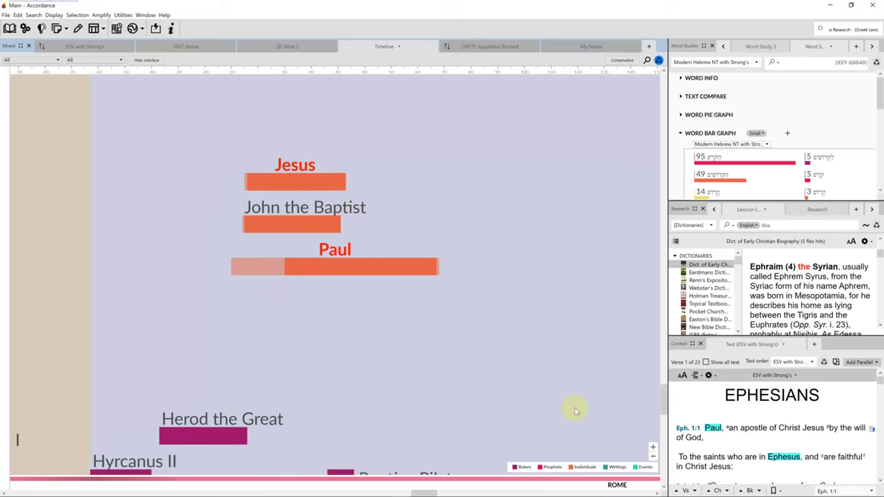
- View the whole timeline across all regions and return to a close view of the Jesus, John the Baptist and Paul bars
click(146, 61)
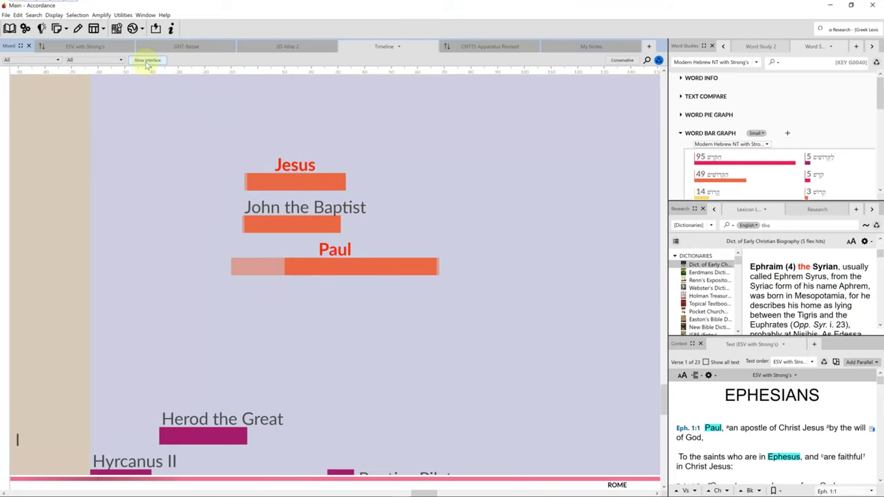
click(146, 61)
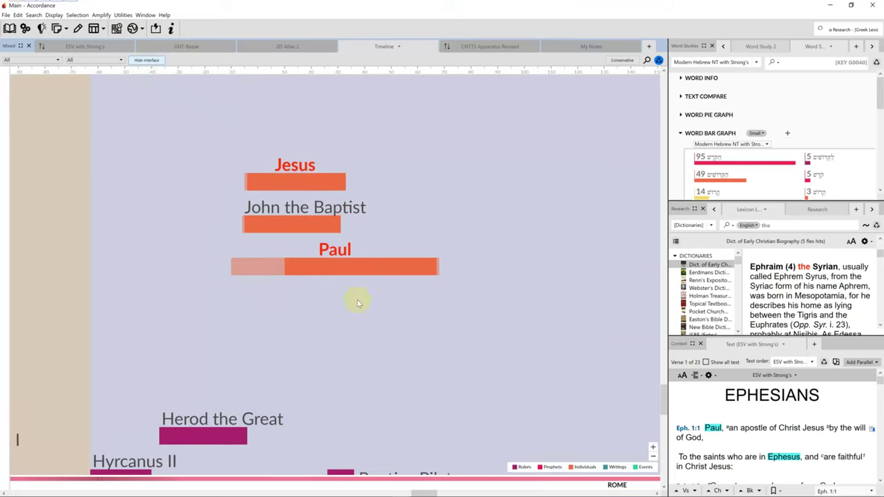
click(651, 457)
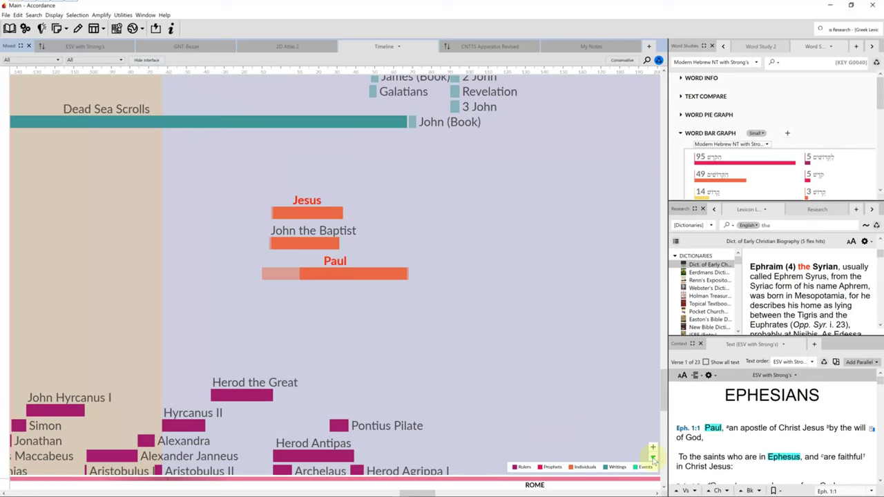
click(653, 458)
click(653, 458)
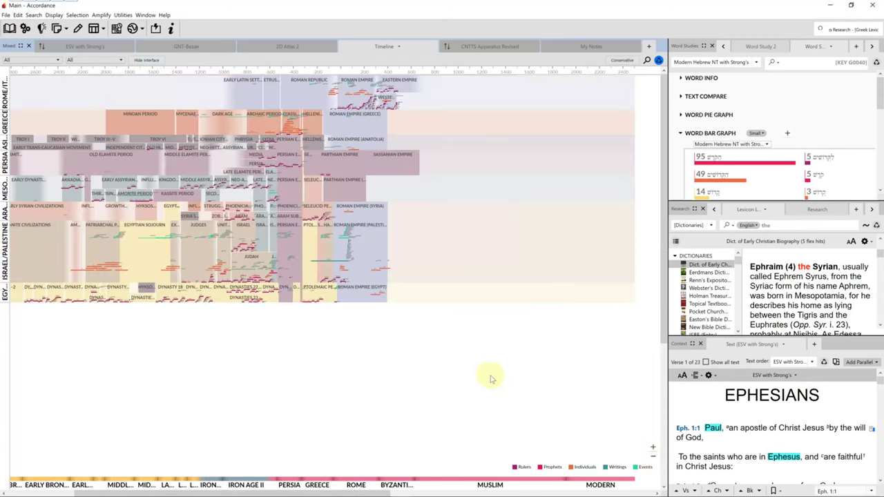
drag(326, 258, 358, 283)
click(345, 272)
click(345, 272)
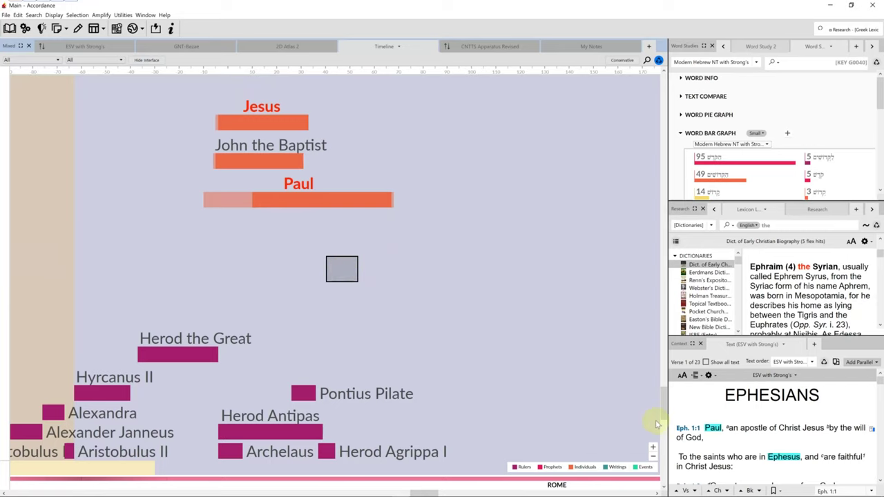
scroll(662, 407, up, 3)
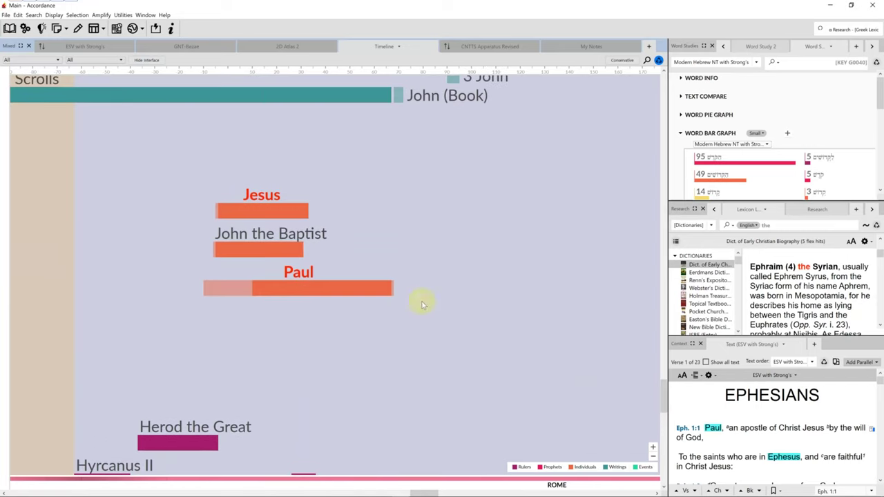
- View the timeline with the All apolitical region layer, restore All, and measure the timespan between the ends of the Paul and Jesus bars
click(56, 61)
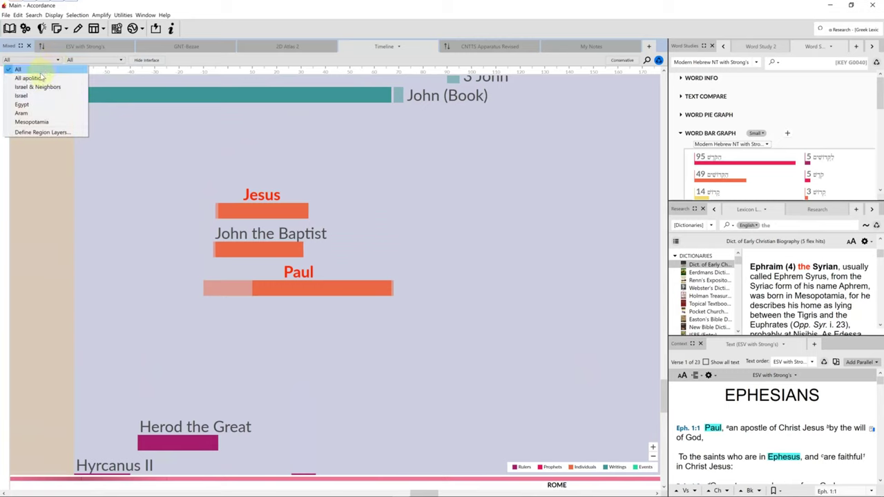
click(30, 78)
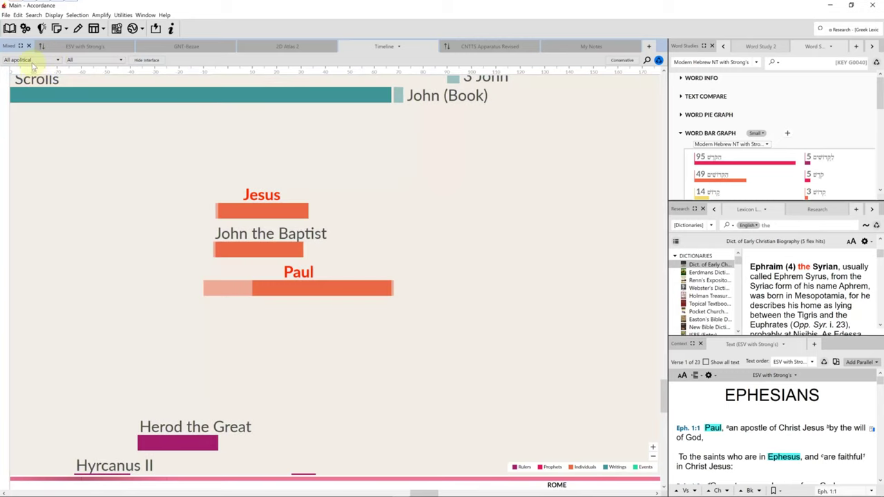
click(31, 62)
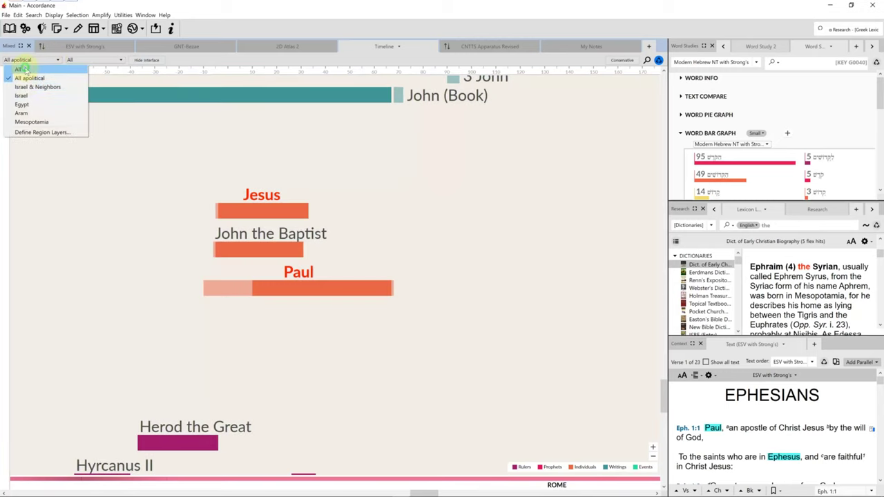
click(21, 70)
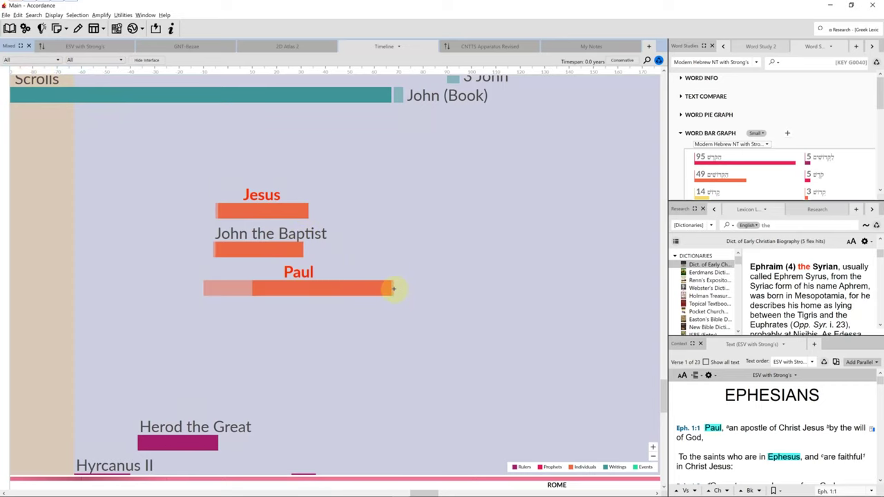
drag(332, 233, 309, 211)
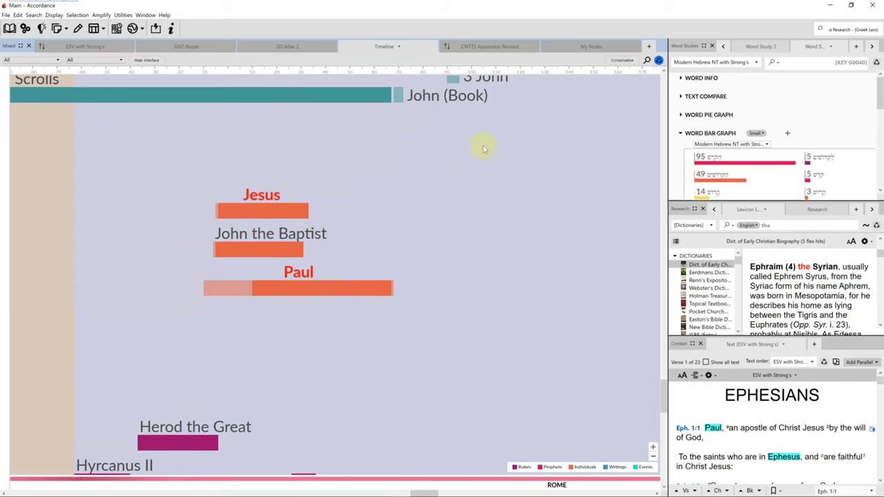